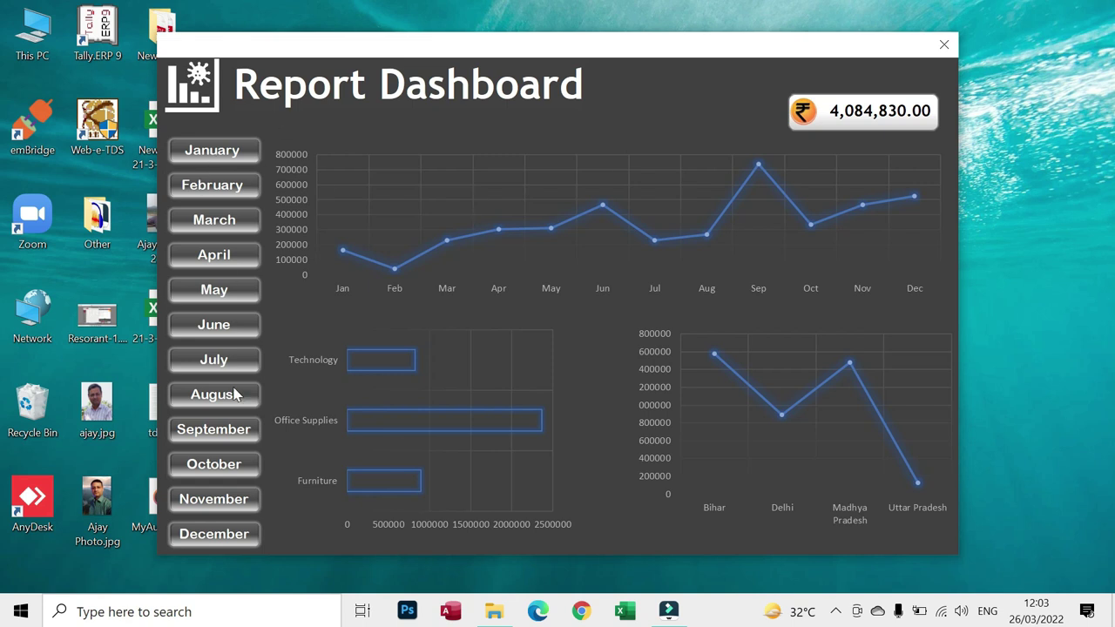
Deselect December back through July, toggling July on and off, leaving January–June totalling 1,520,317.00.
click(233, 532)
click(225, 499)
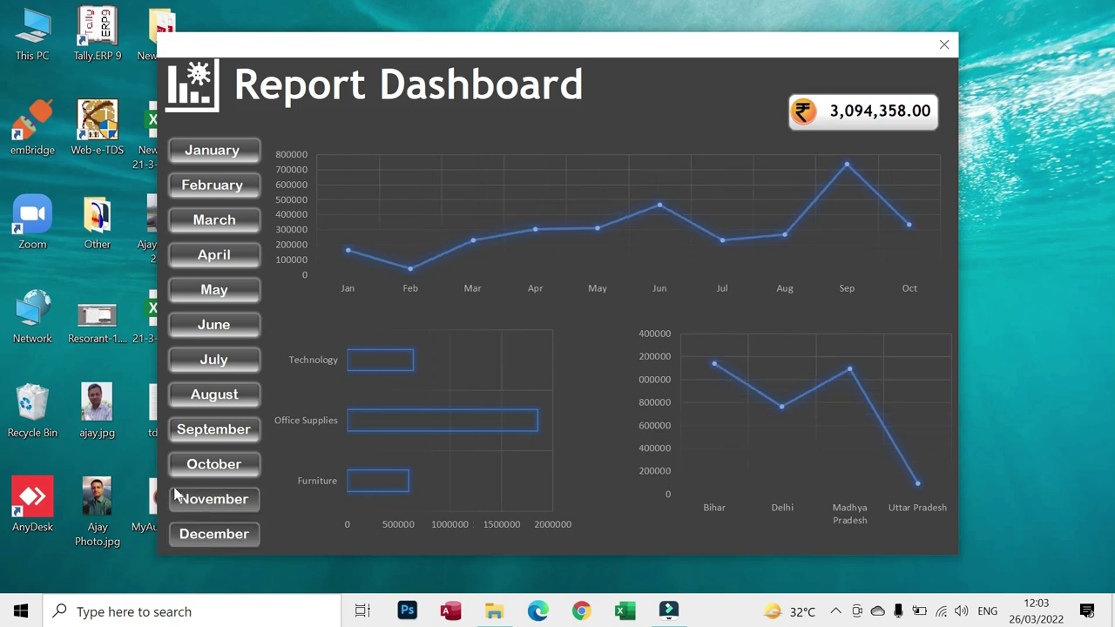
click(219, 466)
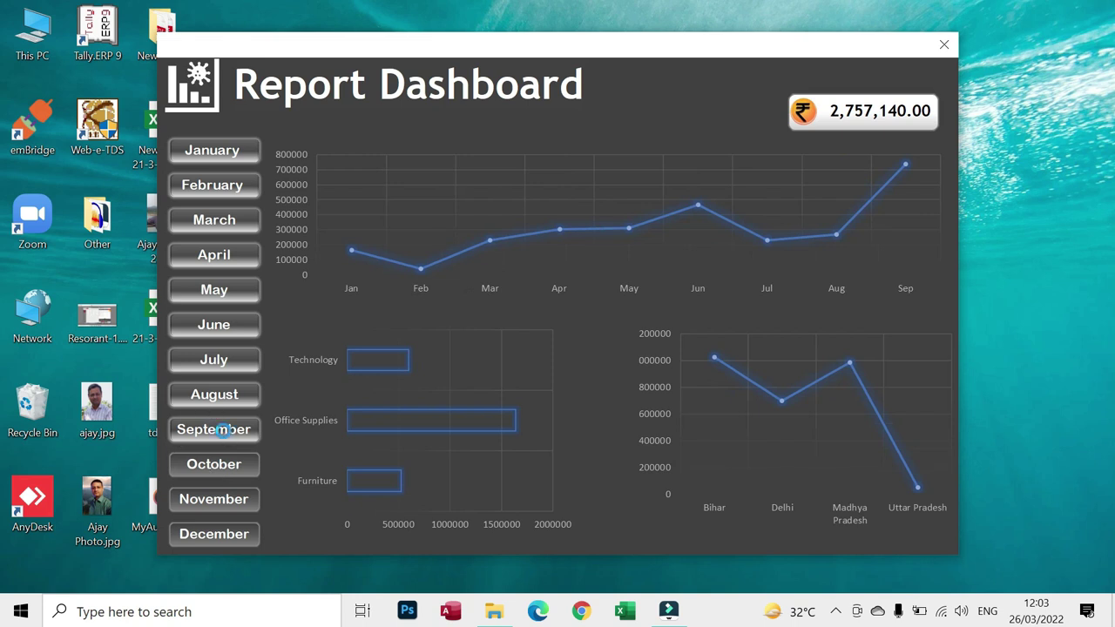
click(225, 438)
click(216, 397)
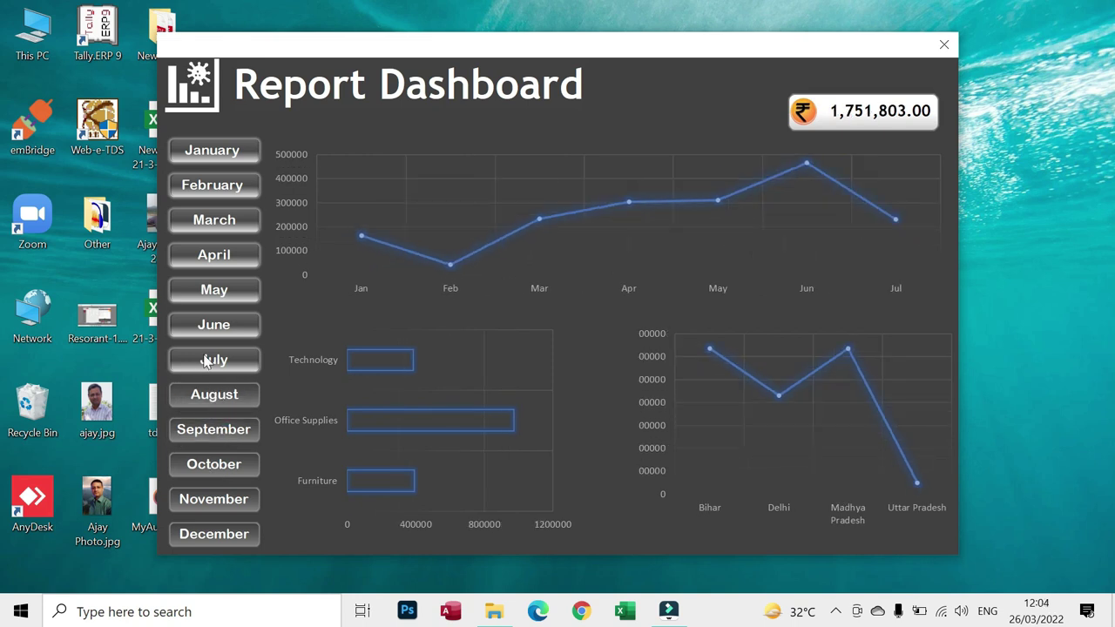
click(218, 365)
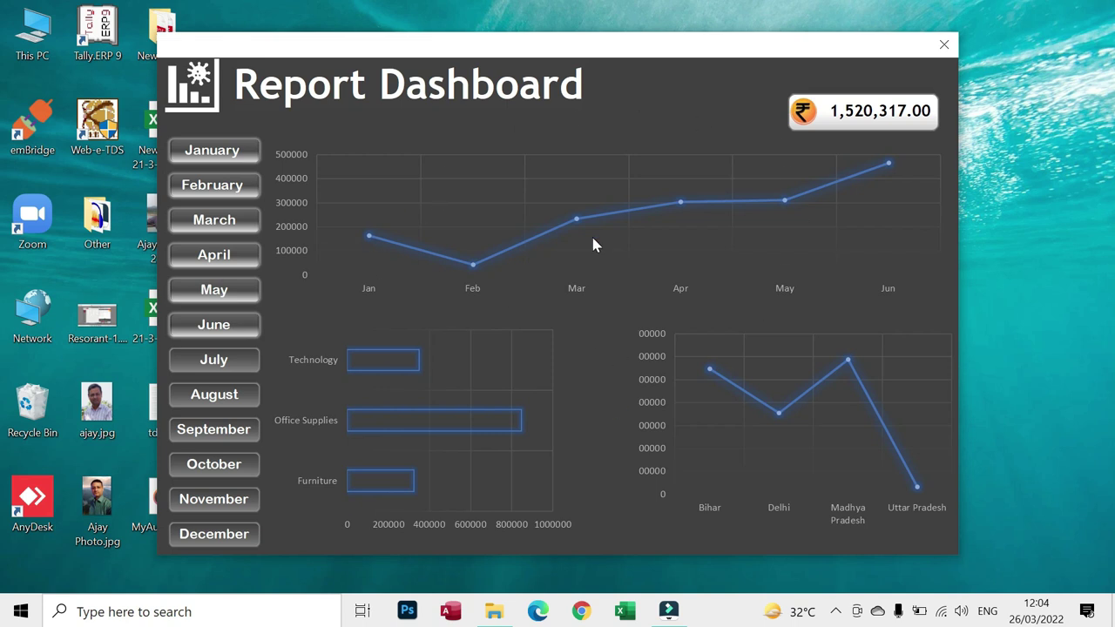
click(218, 366)
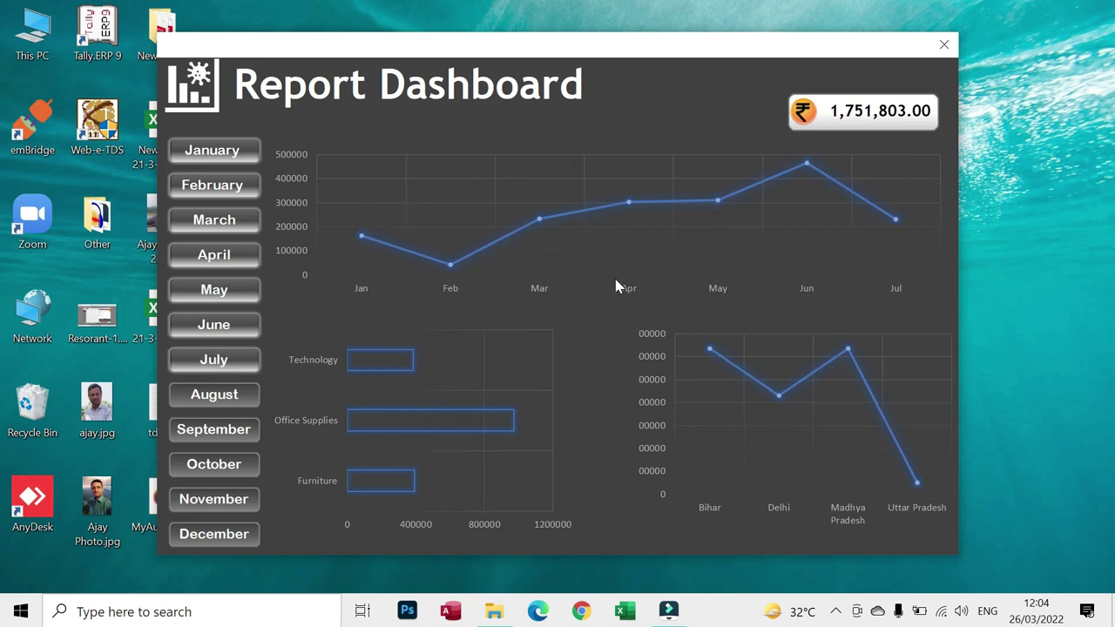
click(235, 369)
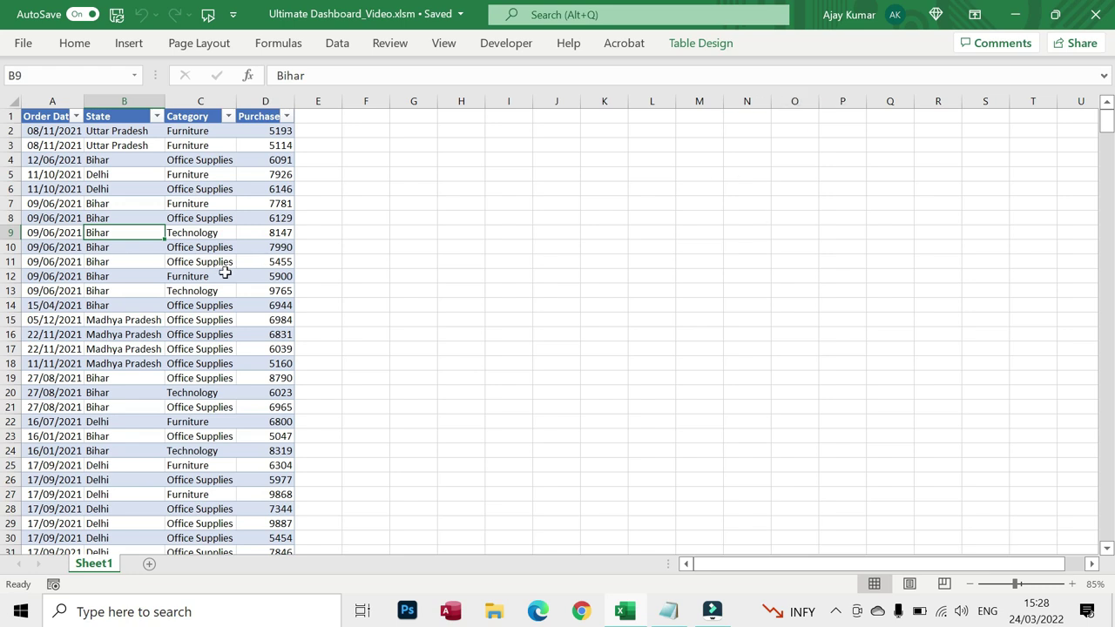
key(ctrl+Down)
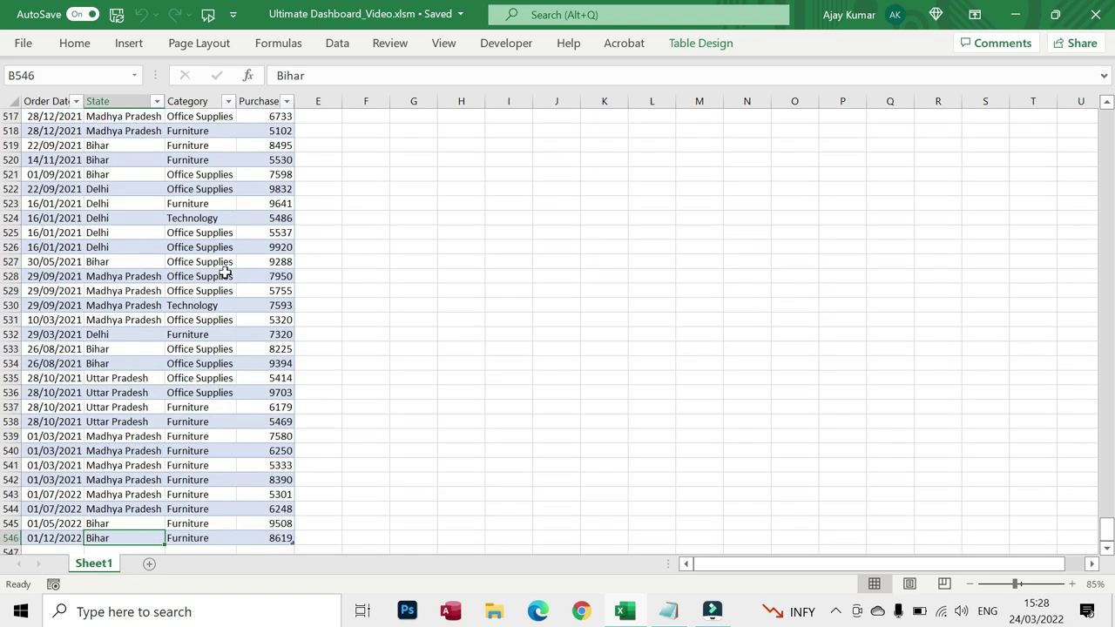
scroll(224, 273, down, 1)
scroll(225, 274, down, 2)
scroll(225, 274, down, 2)
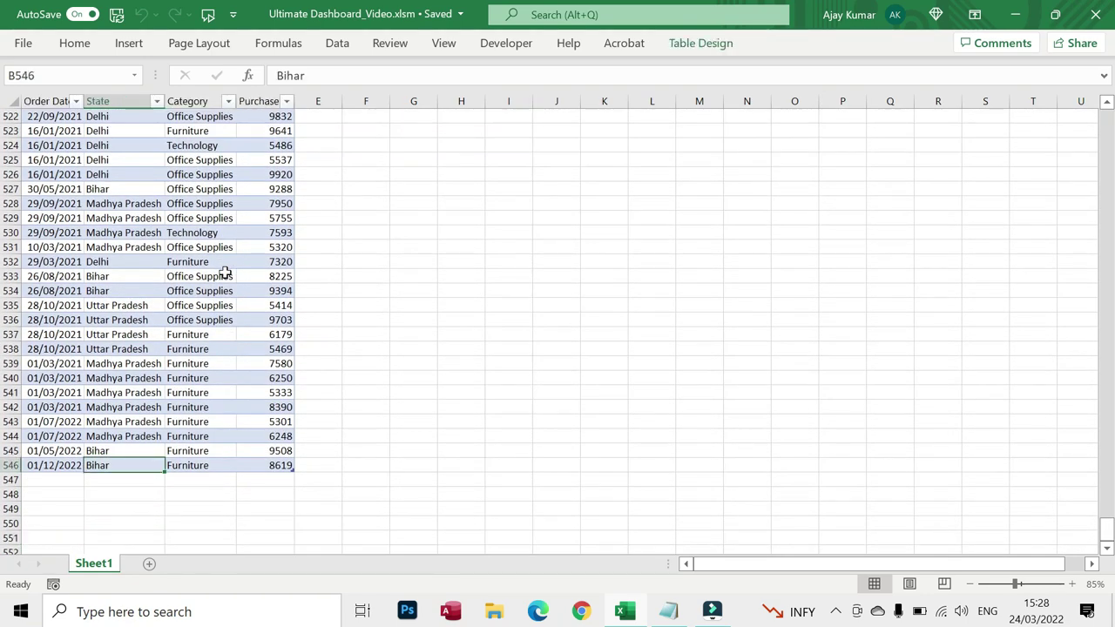
key(ctrl+Up)
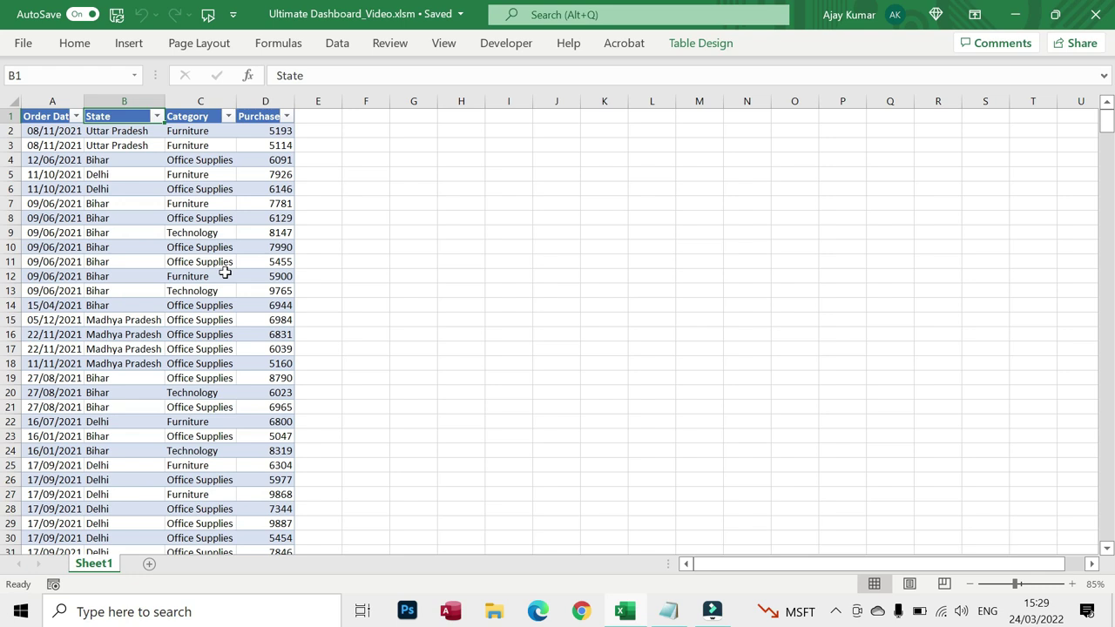
click(55, 117)
key(shift+Right)
key(shift+Right)
key(shift+Right)
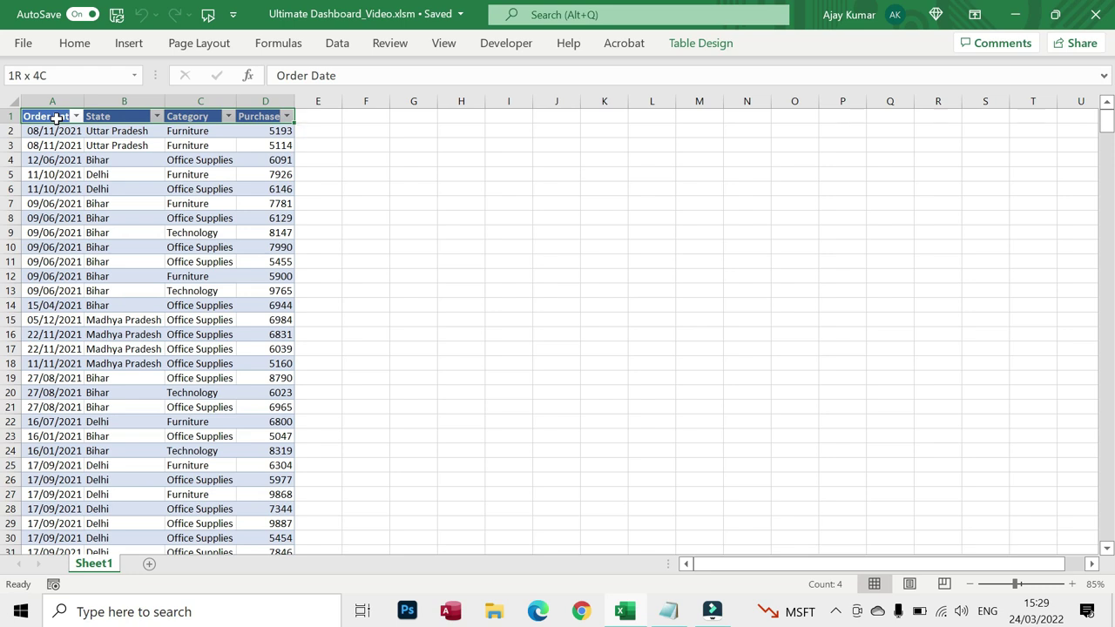
key(shift+Down)
key(shift+Down)
key(shift+Down)
key(shift+Down)
key(shift+Down)
key(shift+Down)
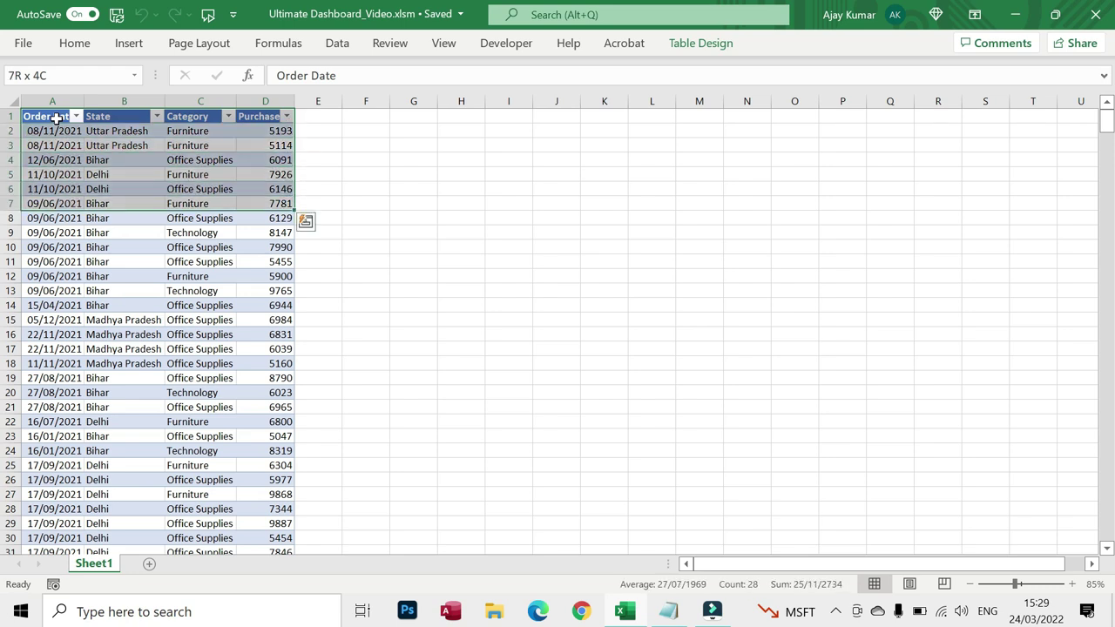
click(139, 161)
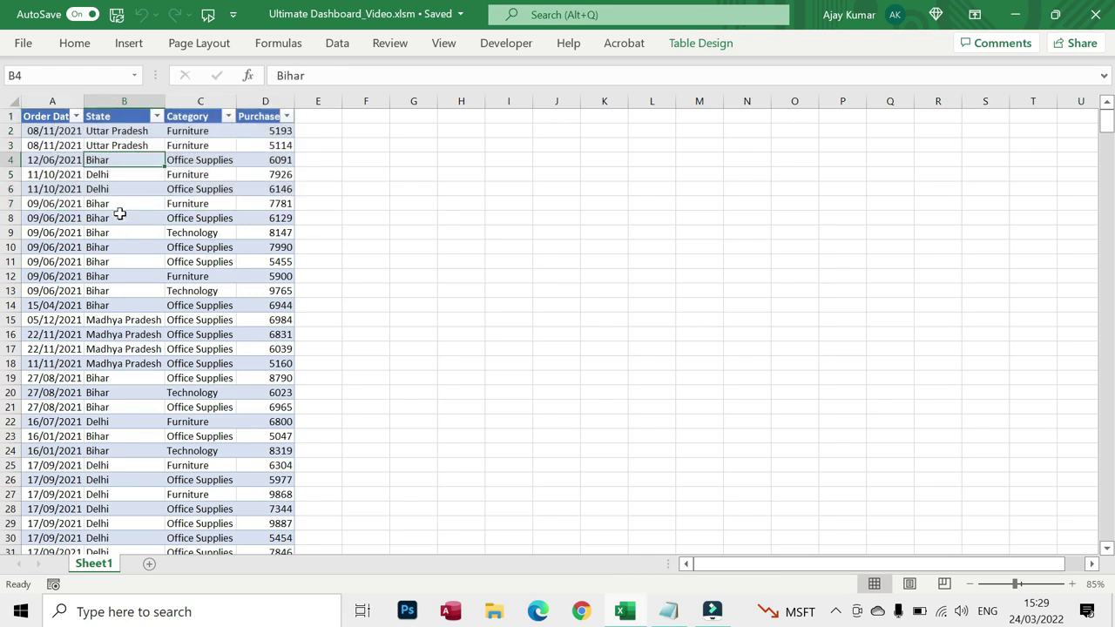
click(129, 43)
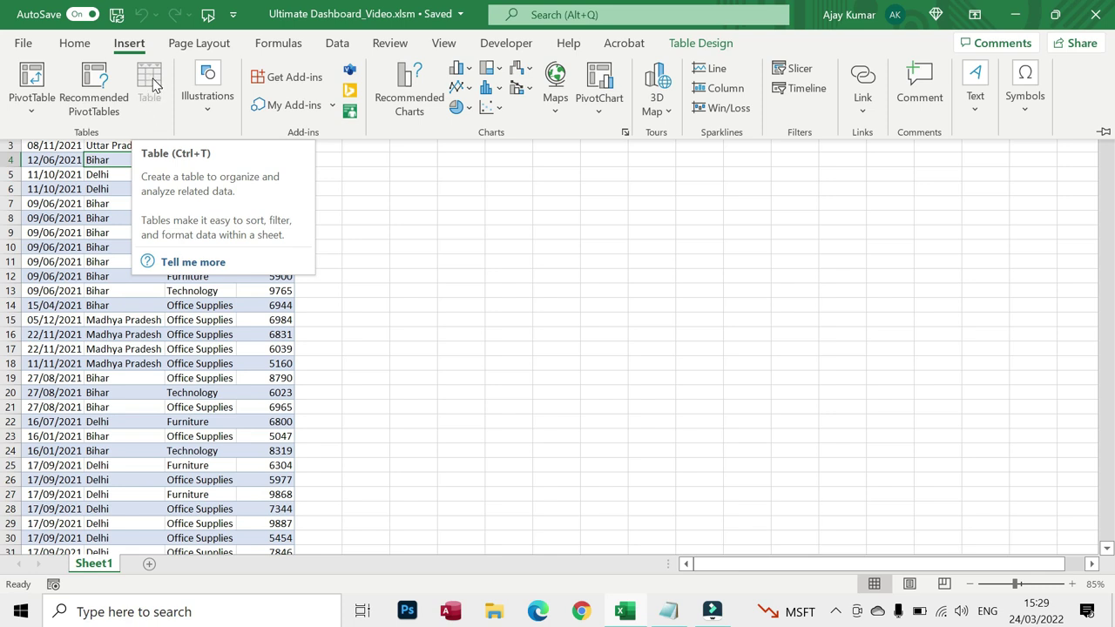
click(130, 288)
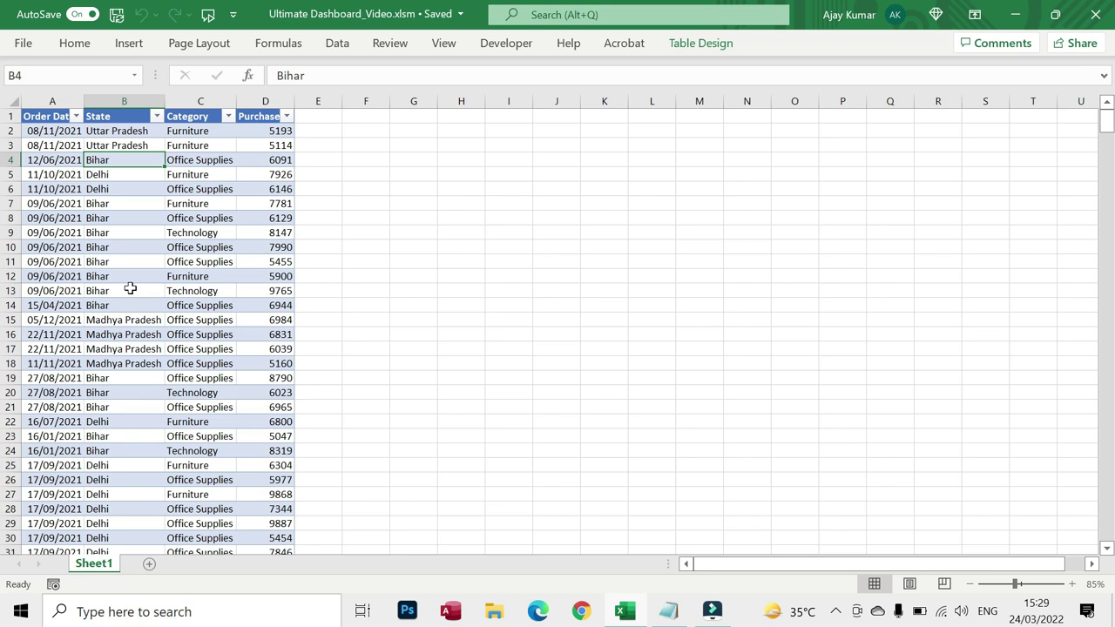
Move to the first cell of empty row 547 below the sales table.
key(ctrl+Down)
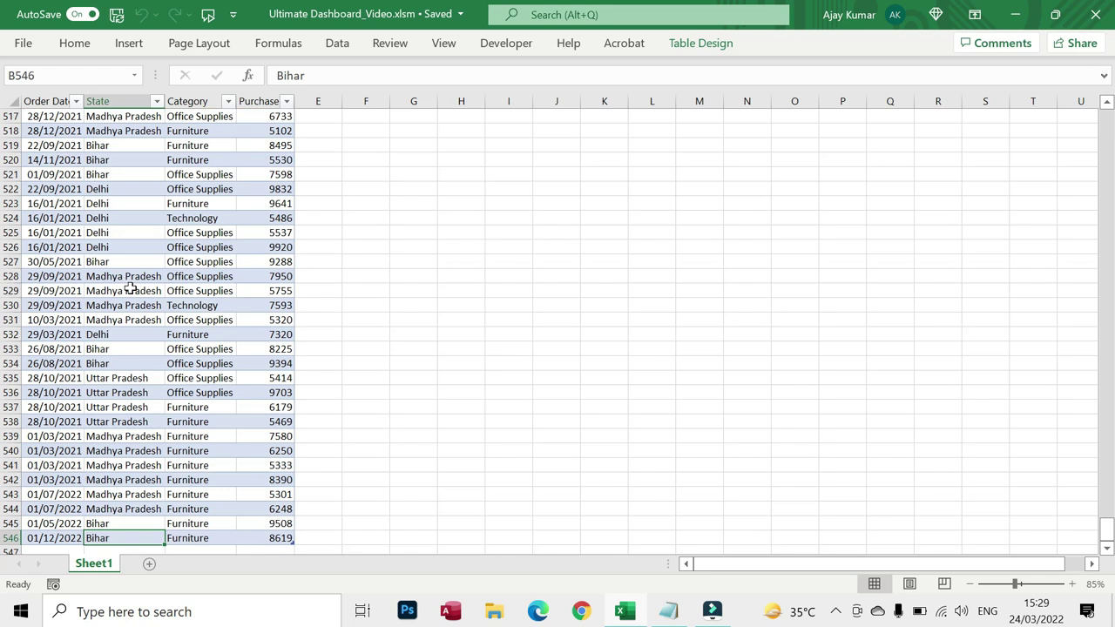
key(Down)
key(Left)
key(Right)
key(Right)
key(Right)
key(Up)
key(Up)
key(Up)
key(Down)
key(Down)
key(Down)
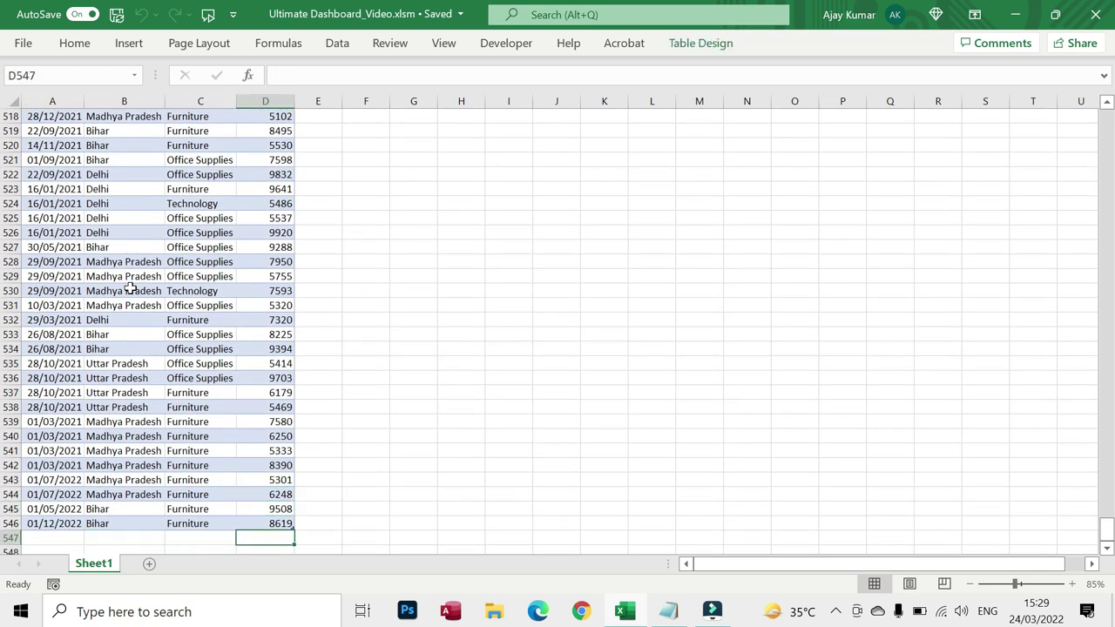
key(Left)
key(Left)
key(Left)
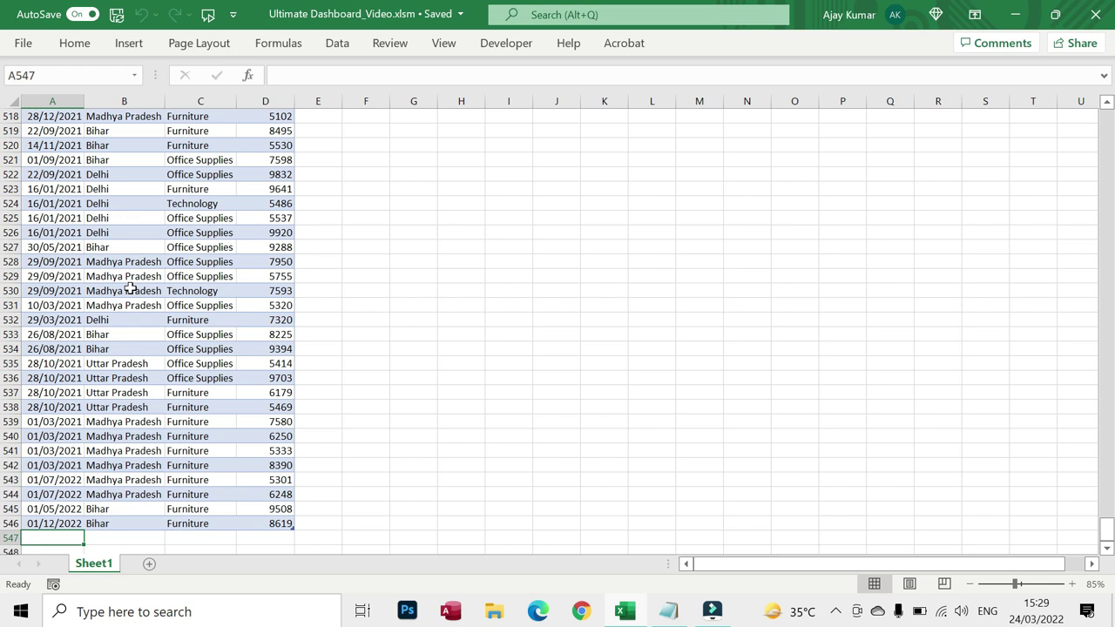
Enter the order 2/12/22, Bihar, Furniture, 6534, then return to the table's top.
text(02/12/2022)
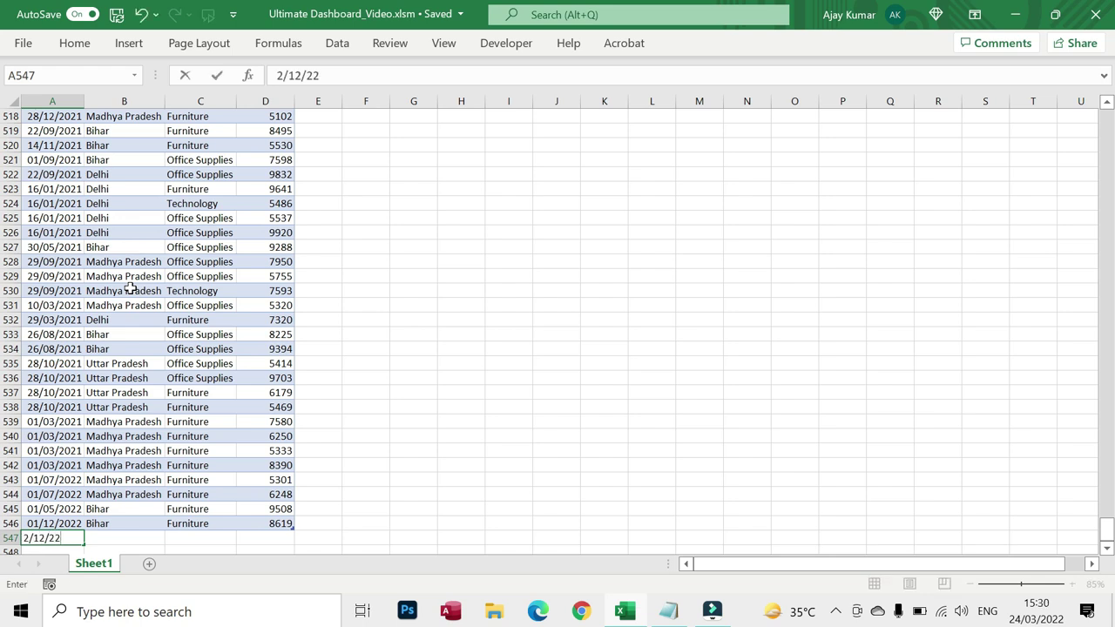
key(Tab)
text(Bihar)
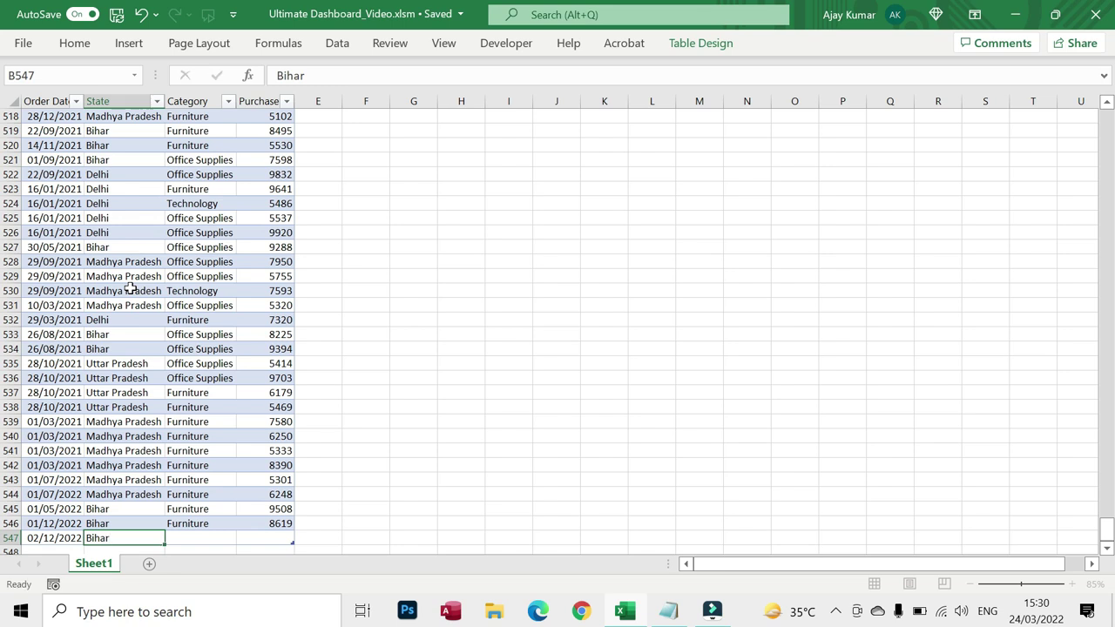
key(Tab)
text(F)
key(Tab)
text(6534)
key(Return)
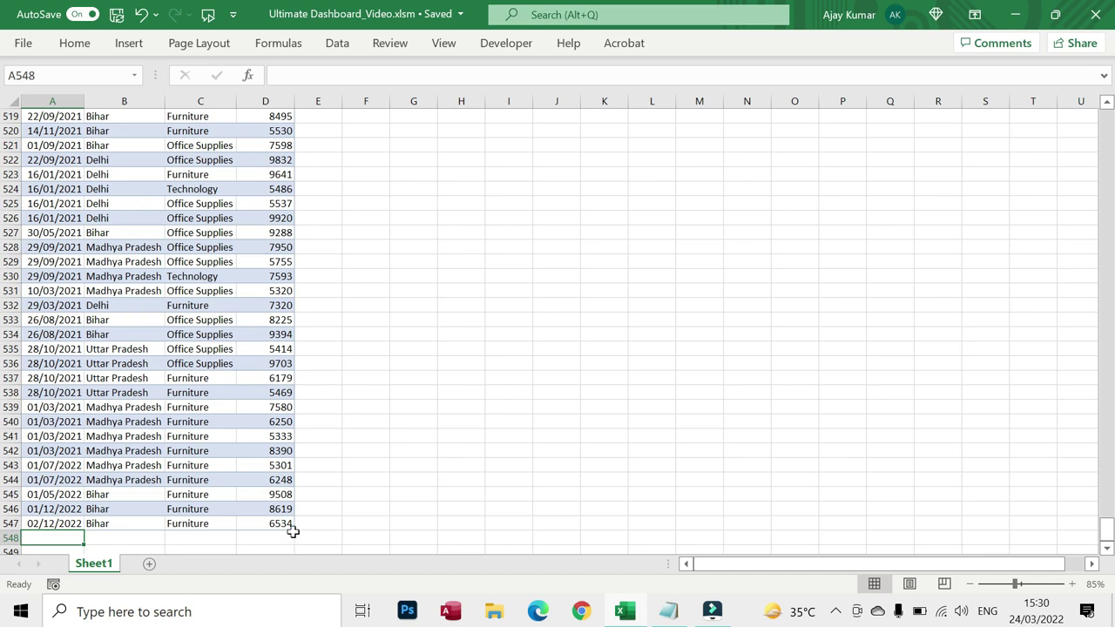
scroll(293, 531, up, 5)
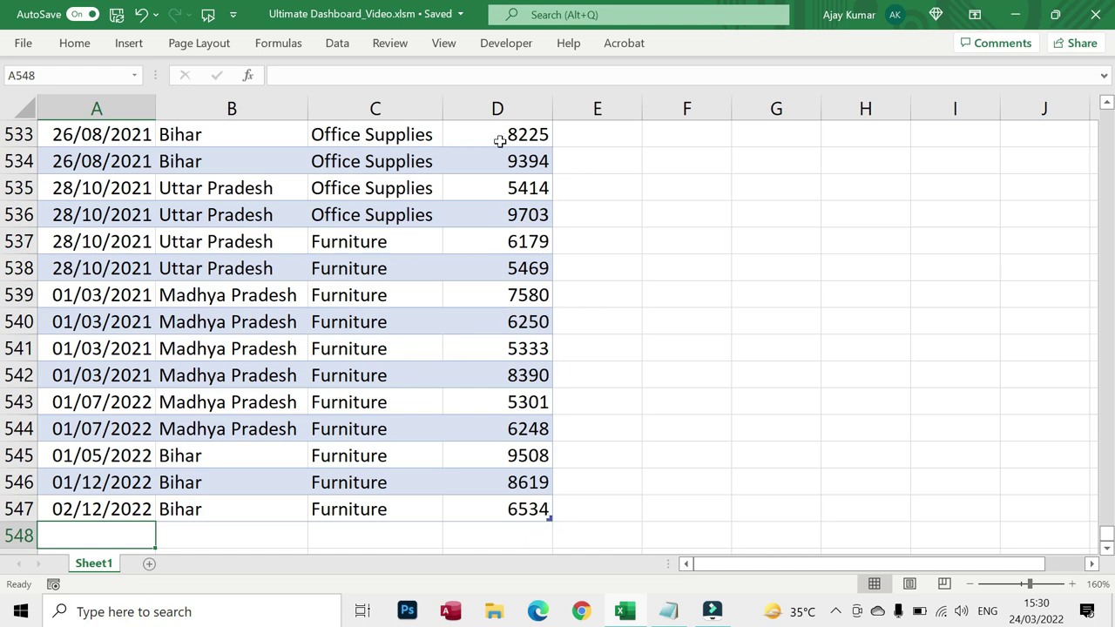
scroll(491, 328, down, 5)
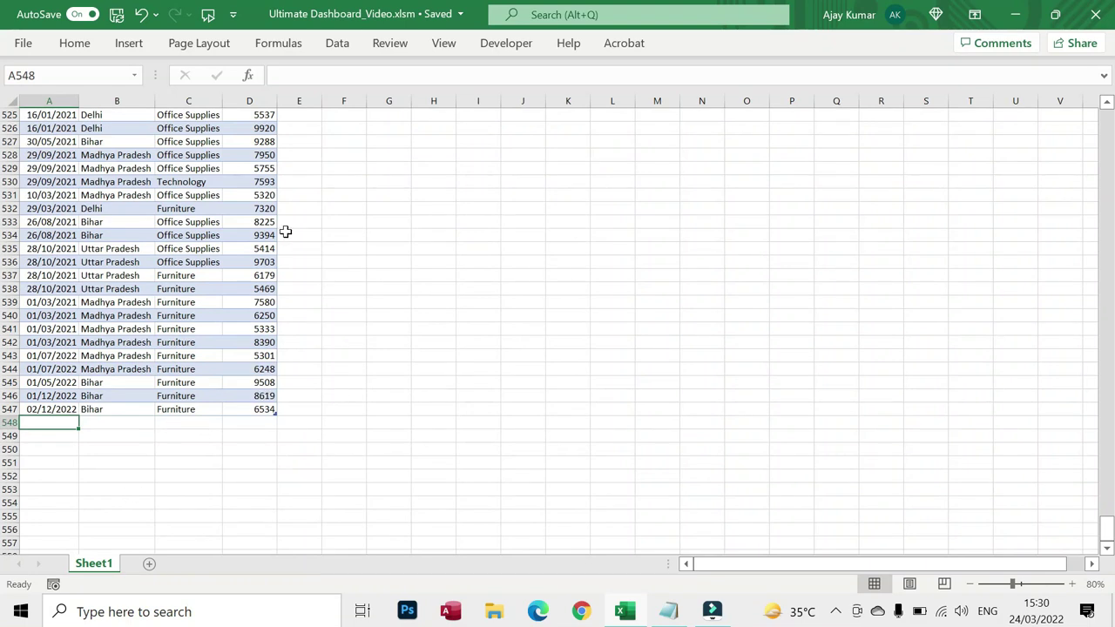
scroll(203, 250, up, 20)
key(ctrl+Home)
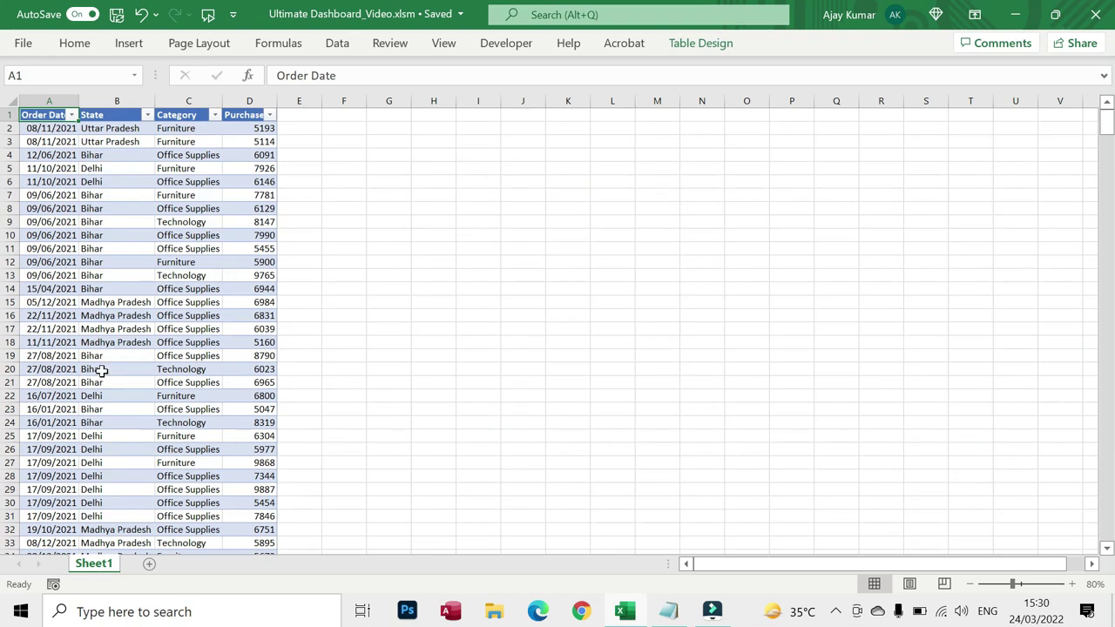
Insert a PivotTable from Table2 on a new worksheet, Sheet4.
click(139, 48)
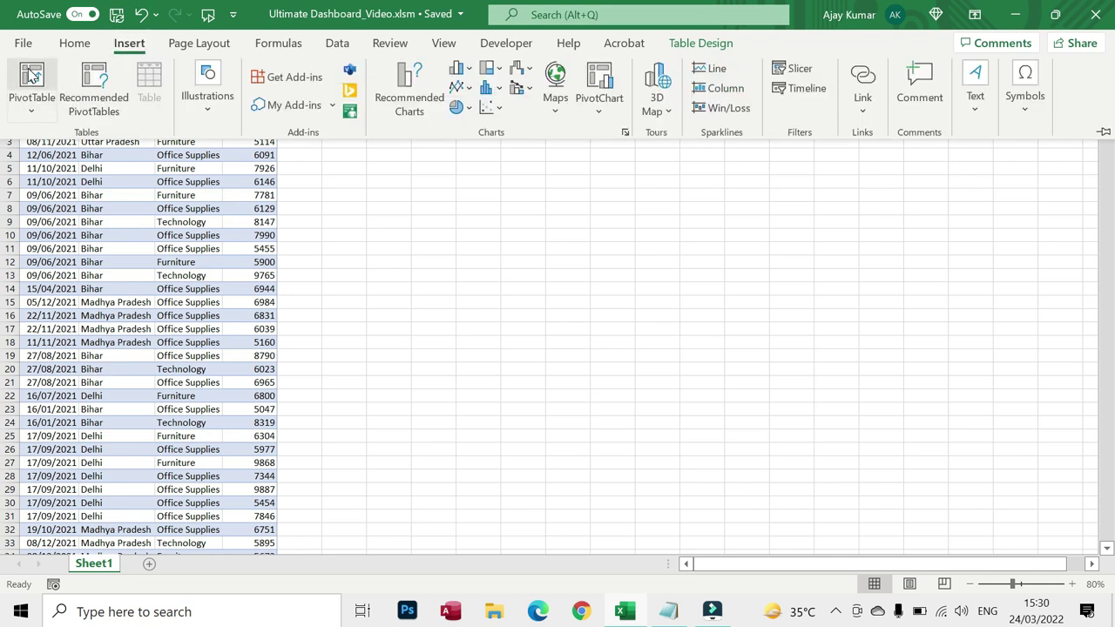
click(31, 75)
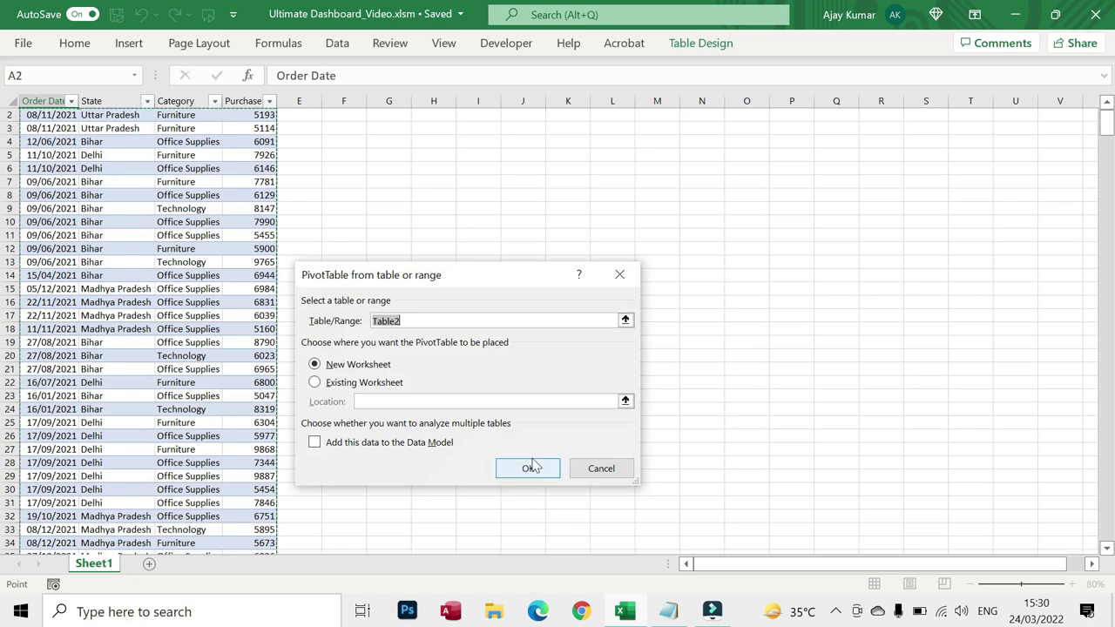
click(528, 469)
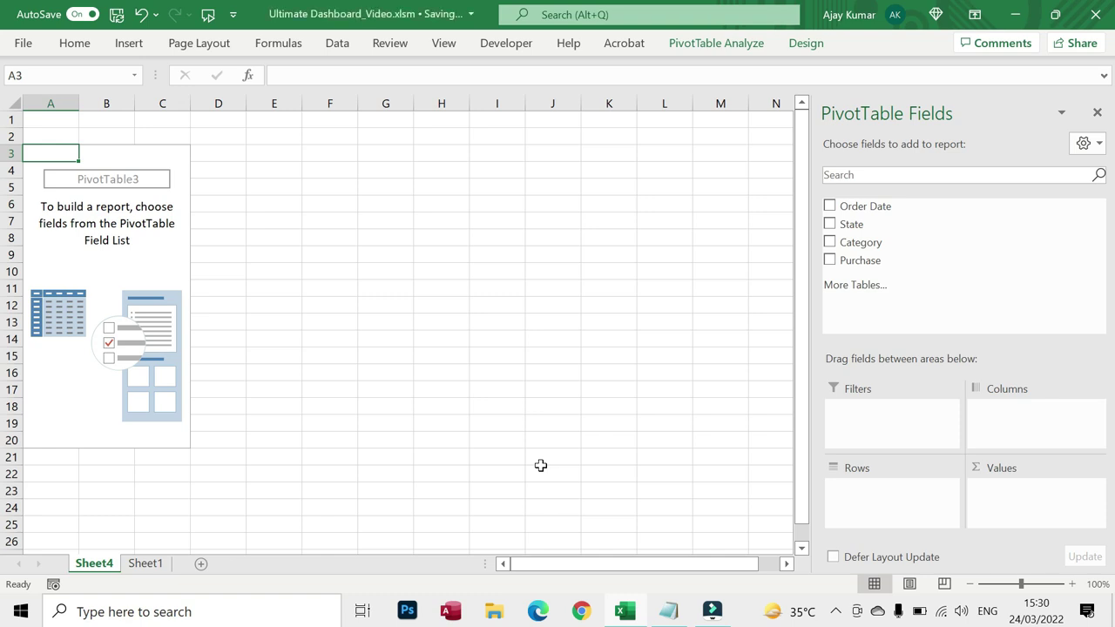
click(156, 564)
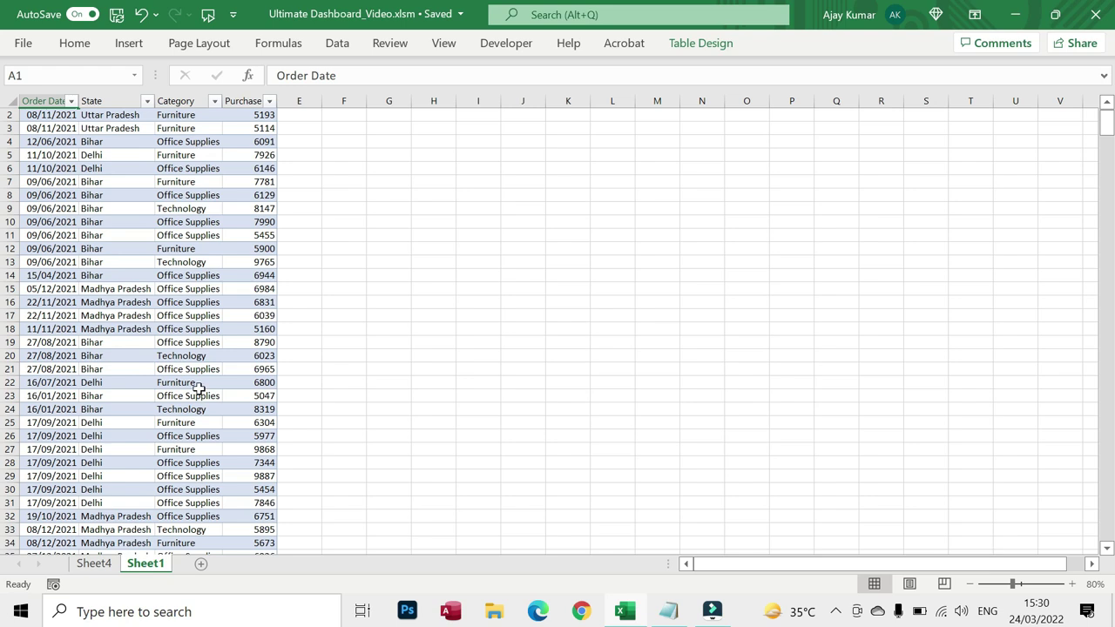
click(103, 565)
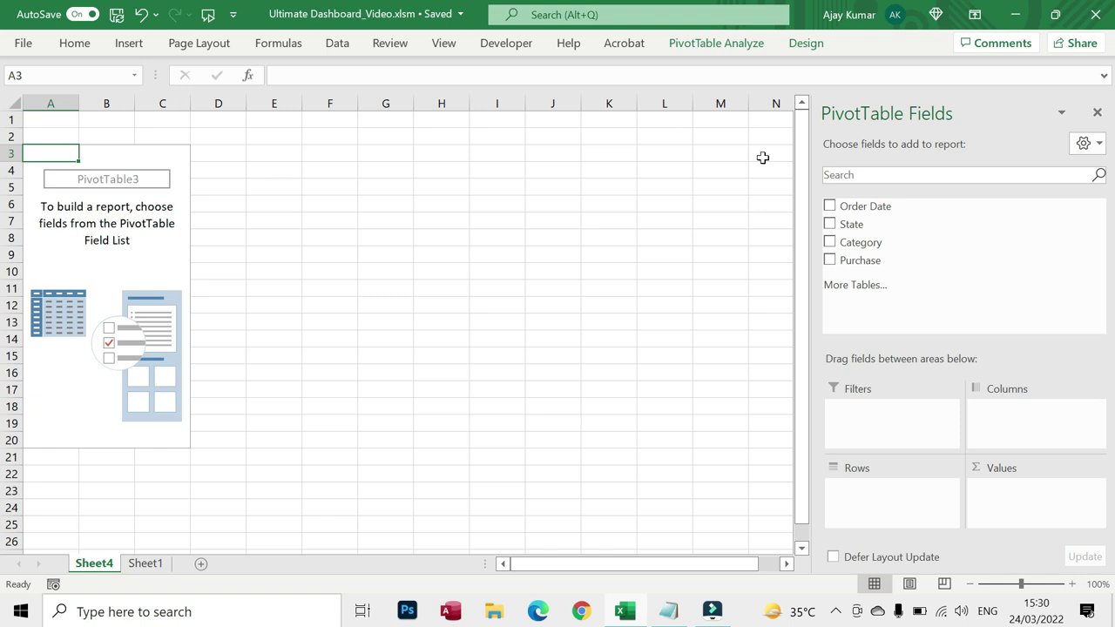
Build a Sum of Purchase by month pivot (Jan–Dec, grand total 4082830) and copy it.
drag(880, 213, 879, 504)
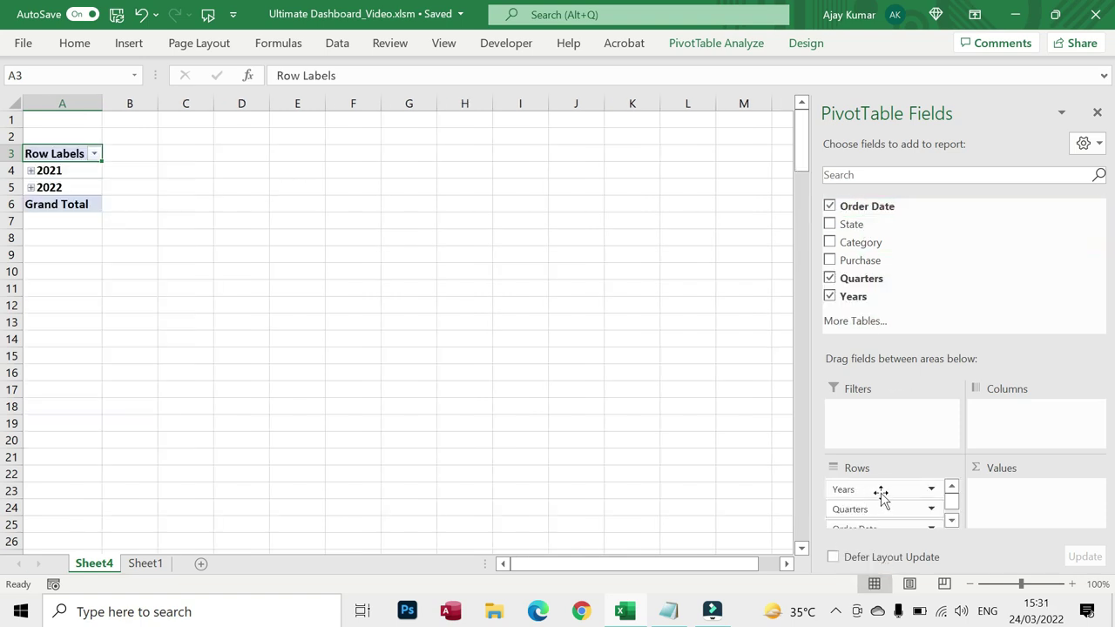
drag(881, 493, 939, 275)
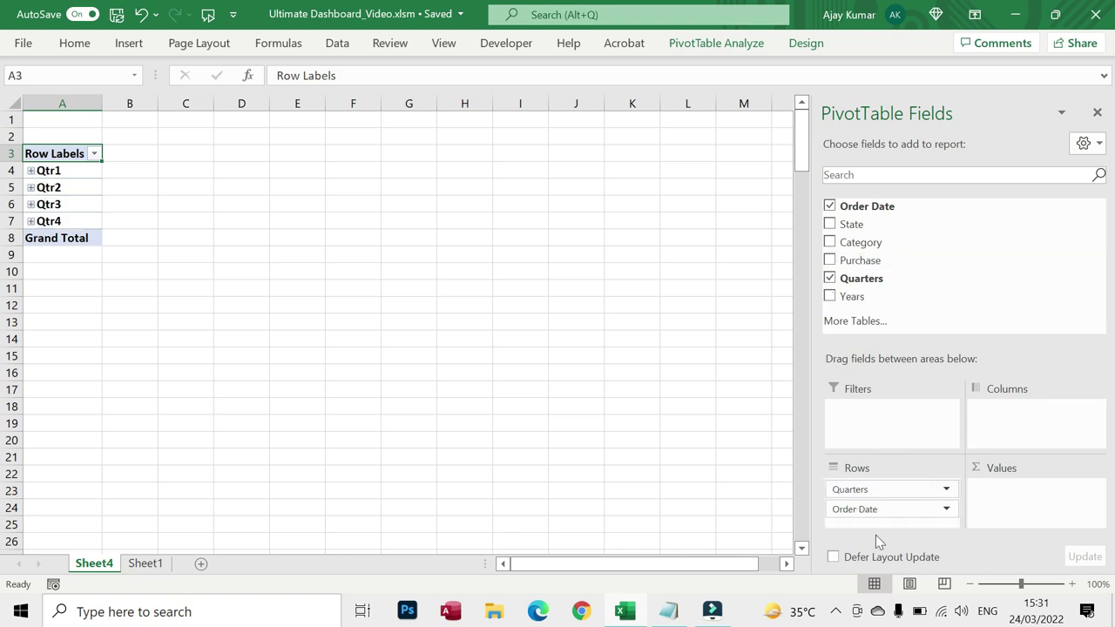
drag(901, 489, 972, 277)
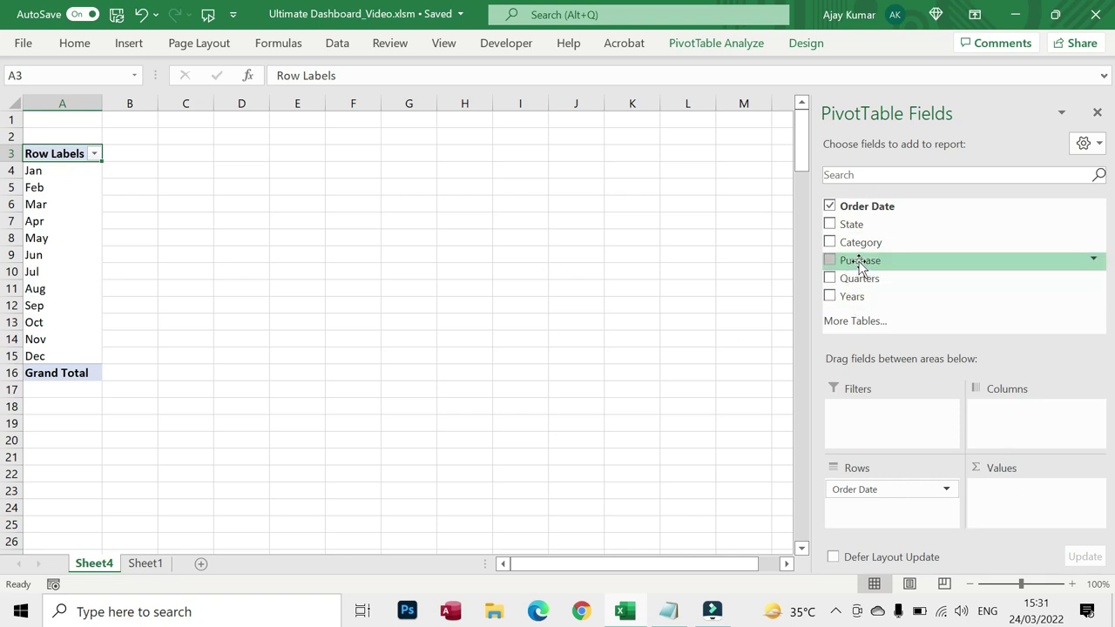
drag(858, 263, 1023, 488)
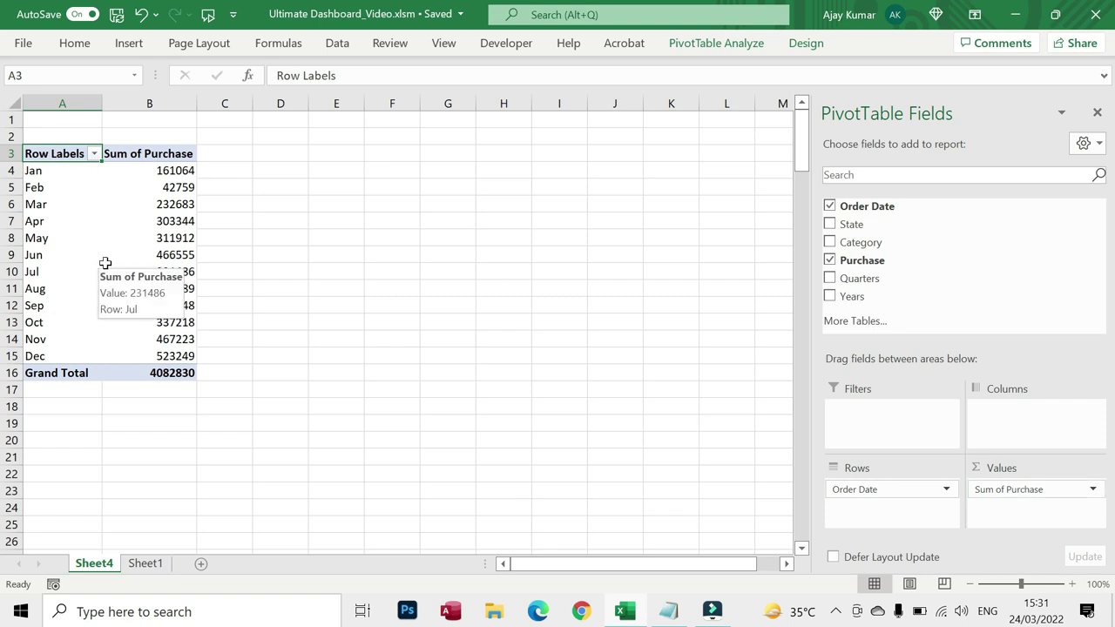
shift+click(184, 373)
key(ctrl+c)
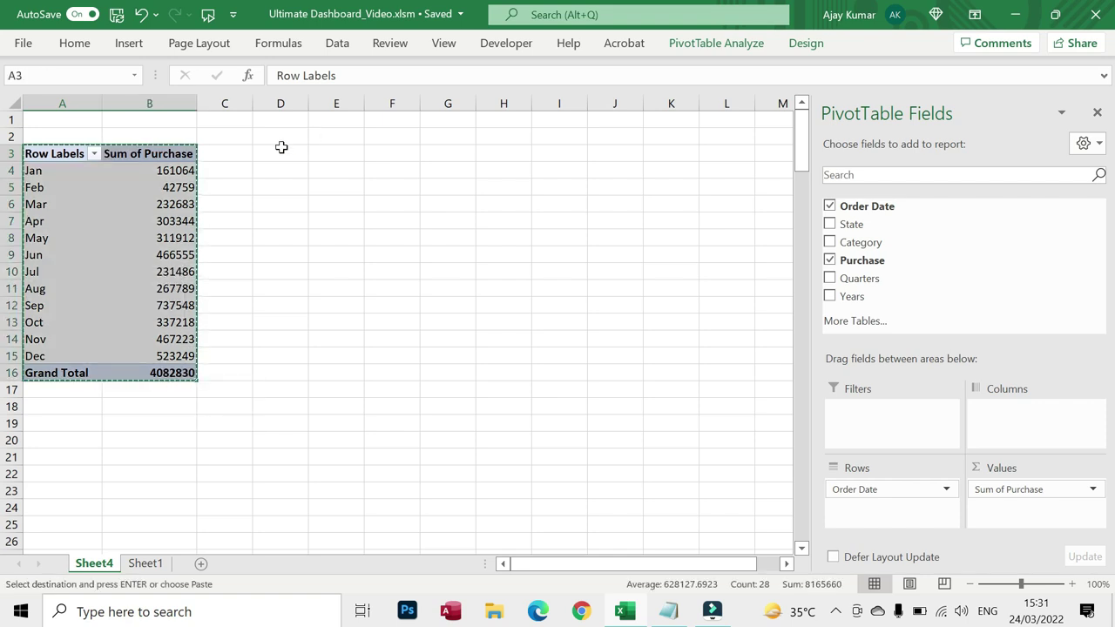
Paste the pivot at D3, autofit its columns, and make it Sum of Purchase by State.
click(281, 153)
key(ctrl+v)
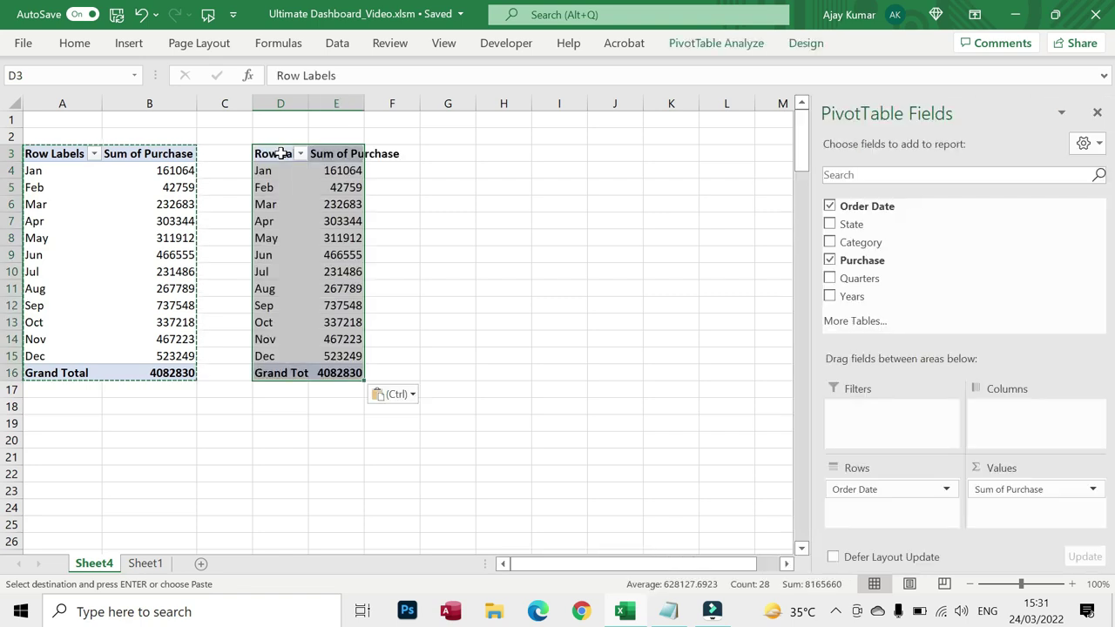
double_click(308, 104)
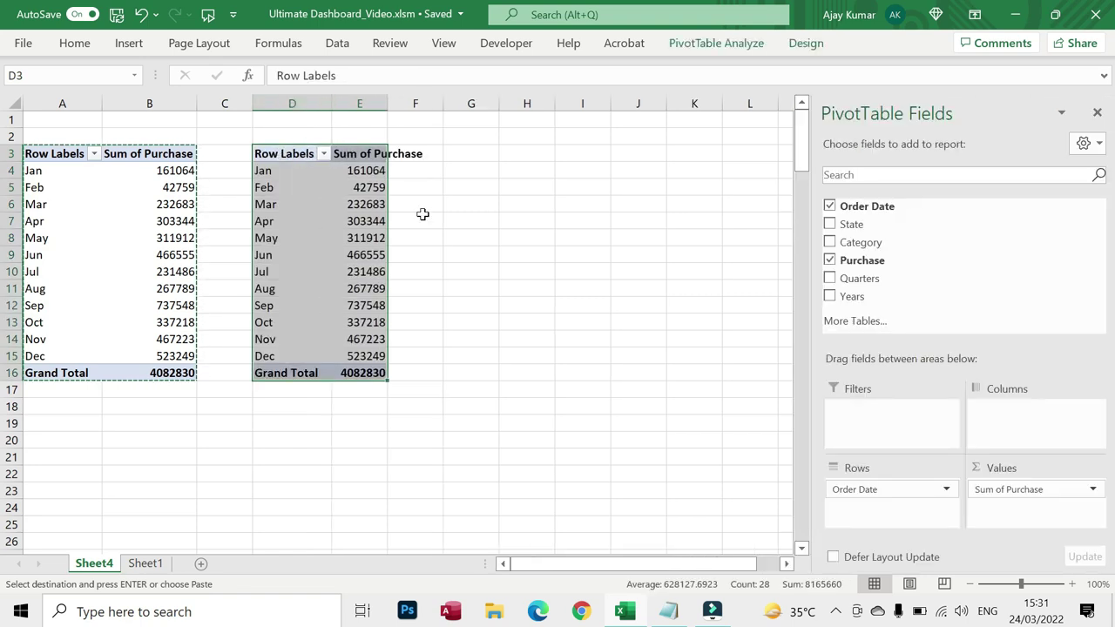
double_click(386, 104)
drag(883, 490, 944, 267)
drag(1033, 489, 1024, 307)
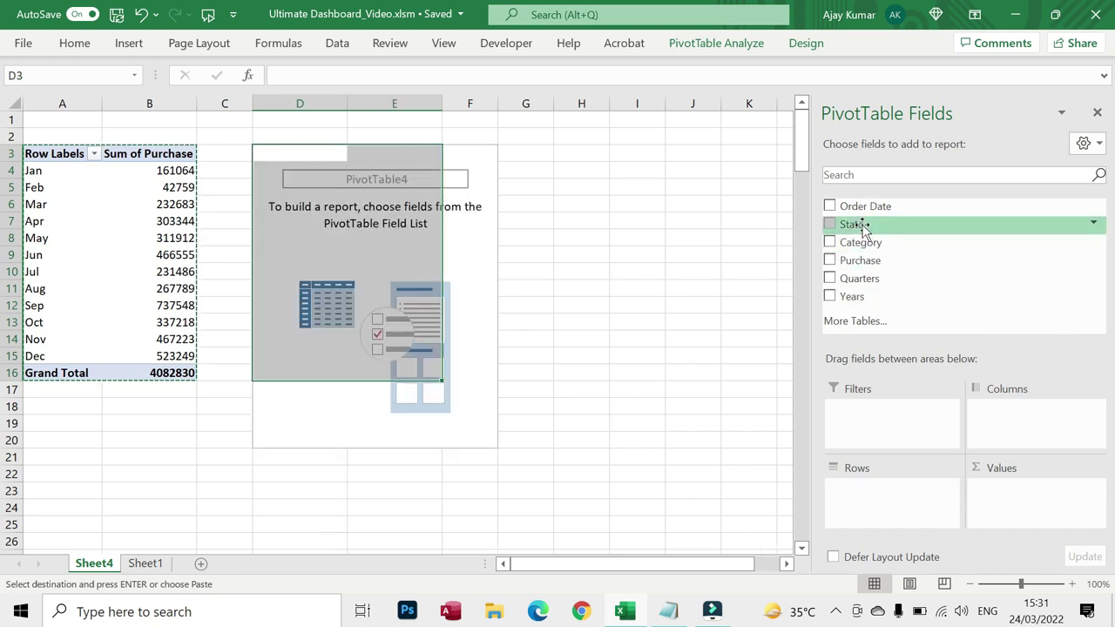
drag(862, 228, 891, 509)
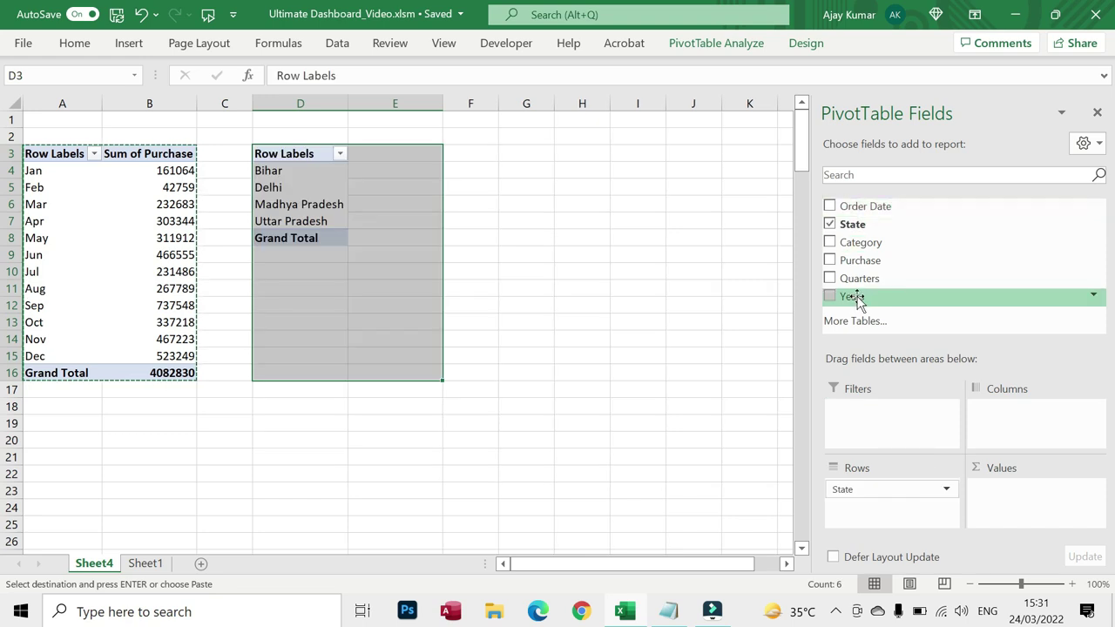
drag(869, 262, 1026, 513)
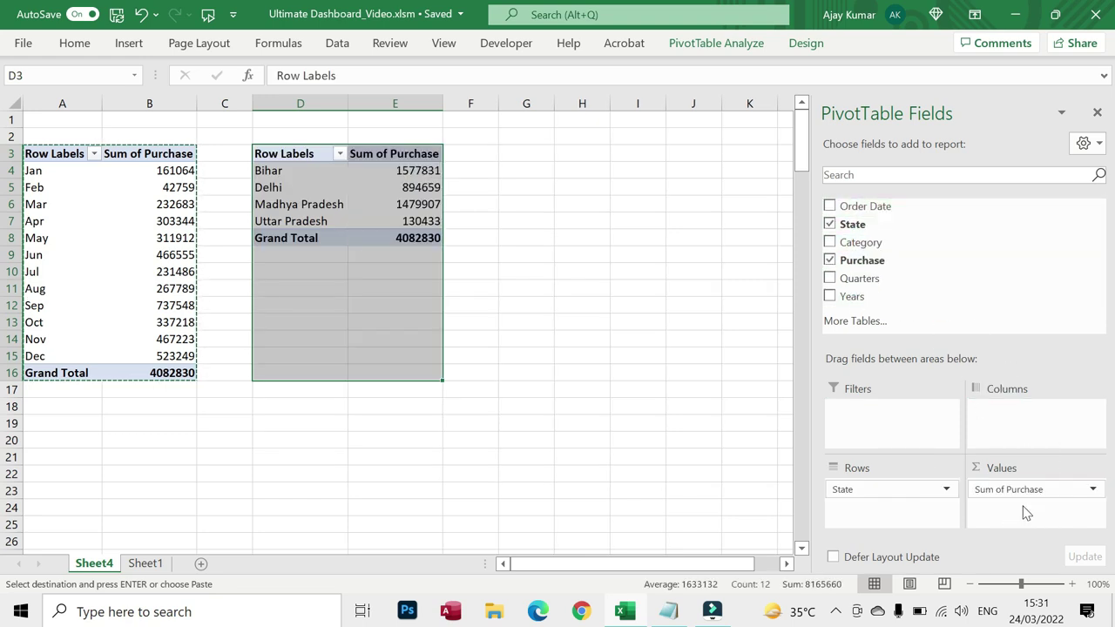
click(584, 134)
Copy the state pivot to G3 and change it to Sum of Purchase by Category.
drag(314, 154, 440, 243)
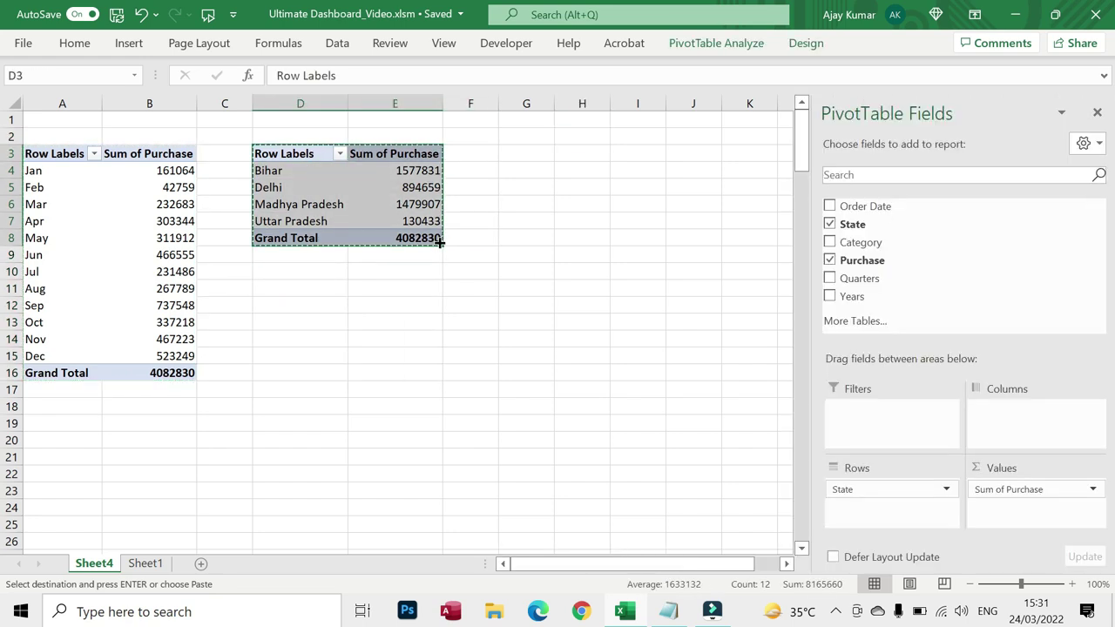
click(521, 154)
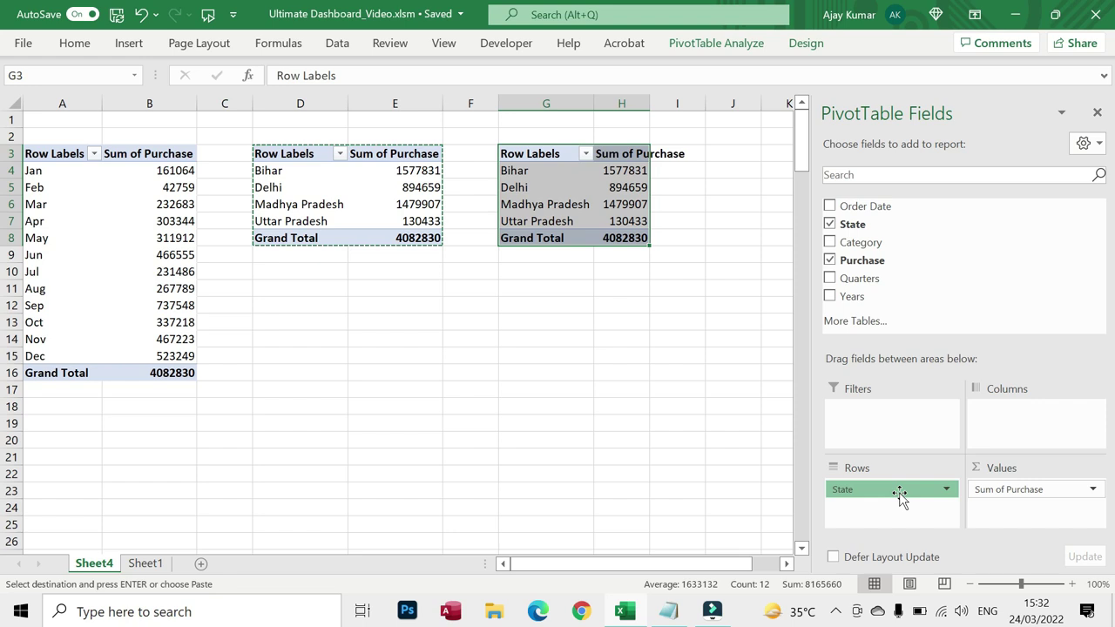
drag(899, 493, 997, 283)
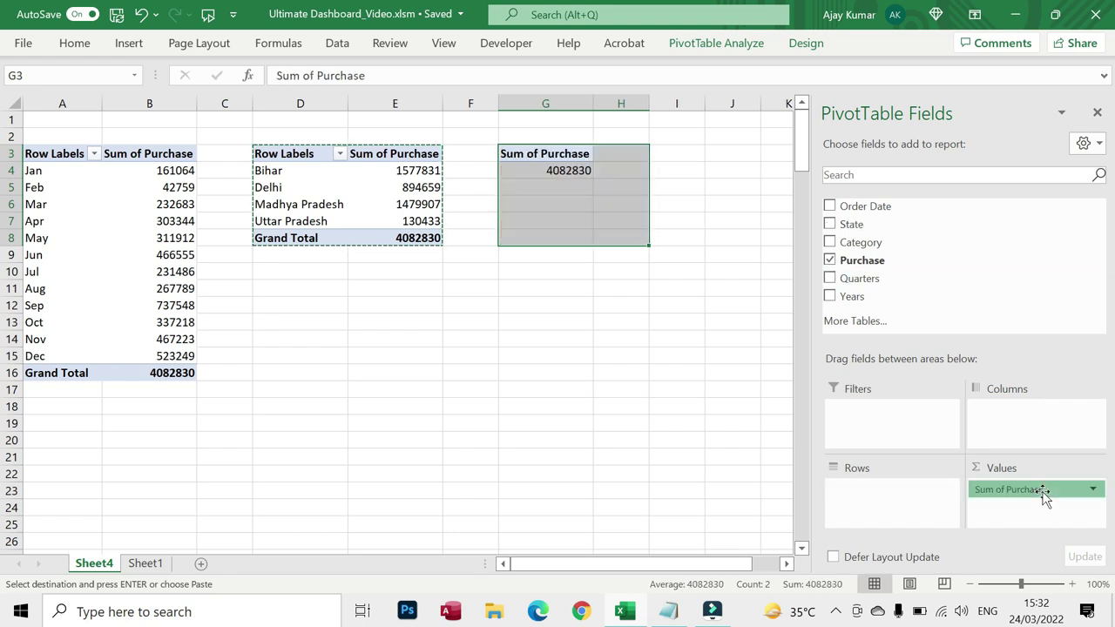
drag(1044, 493, 1063, 270)
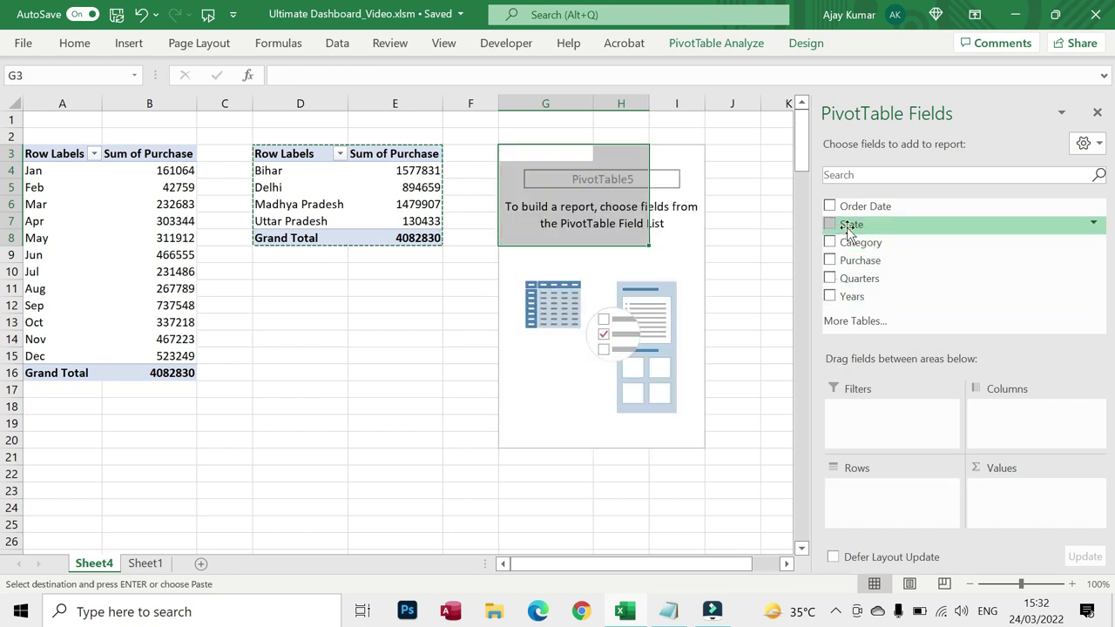
drag(833, 247, 856, 508)
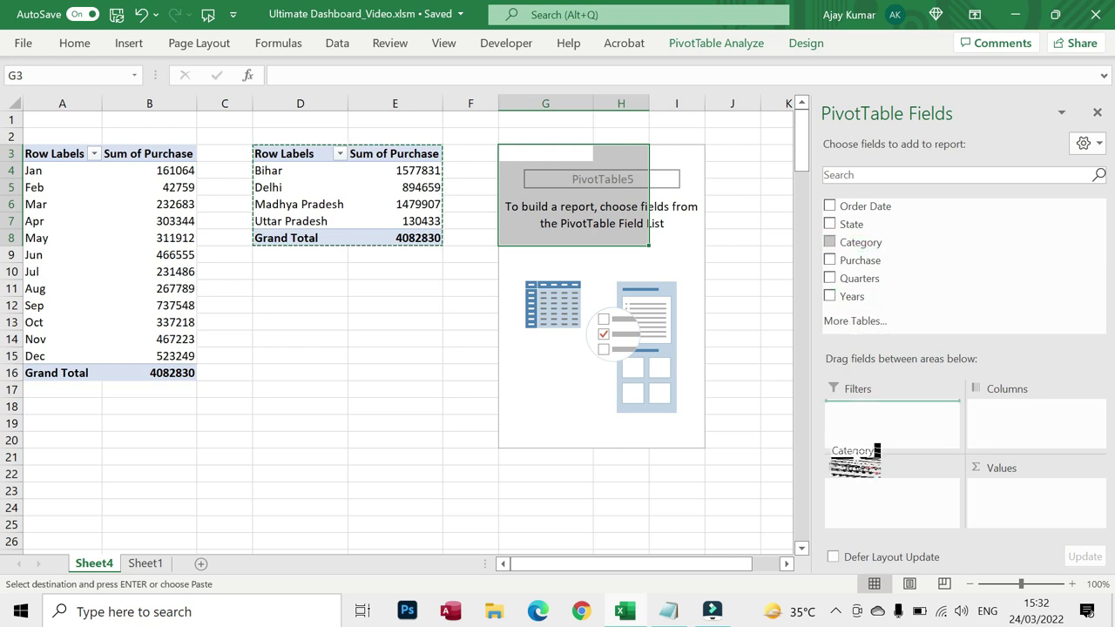
drag(859, 261, 1034, 506)
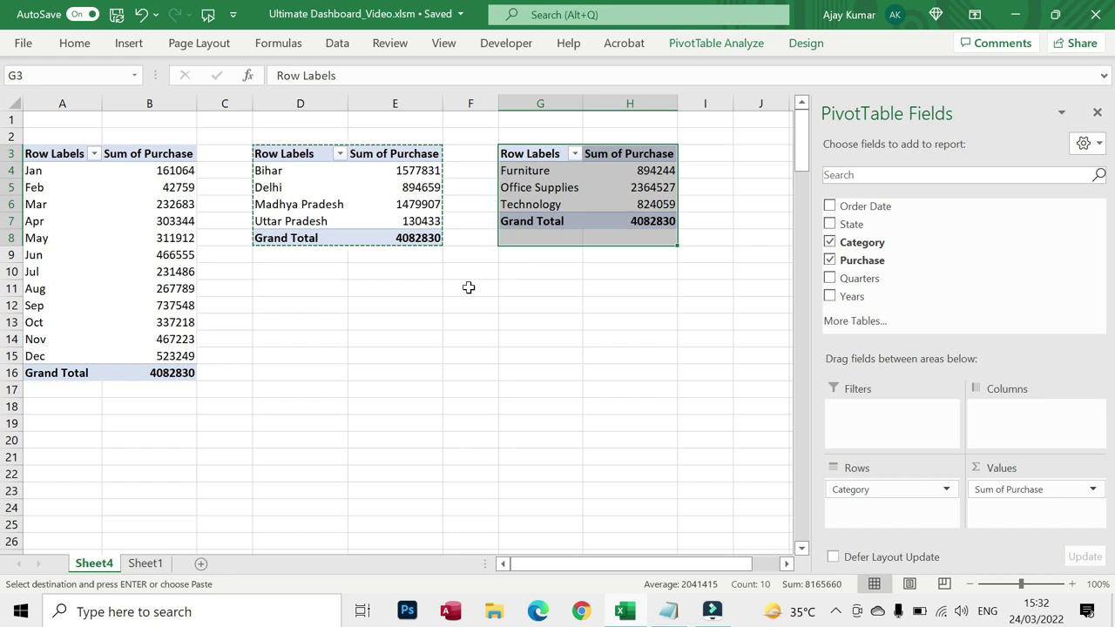
click(469, 288)
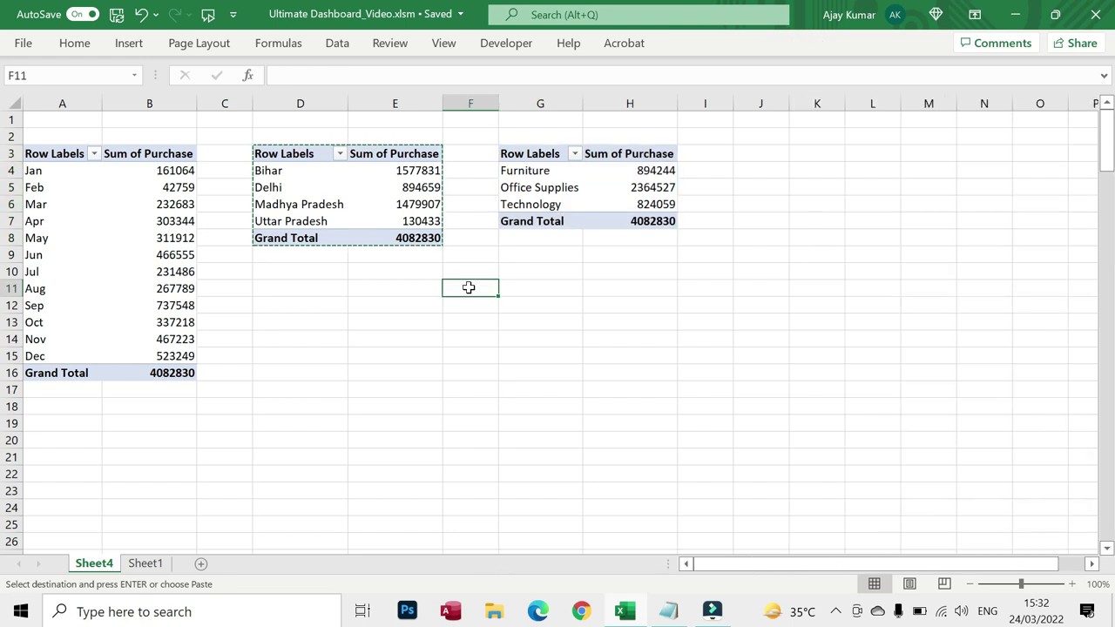
click(39, 203)
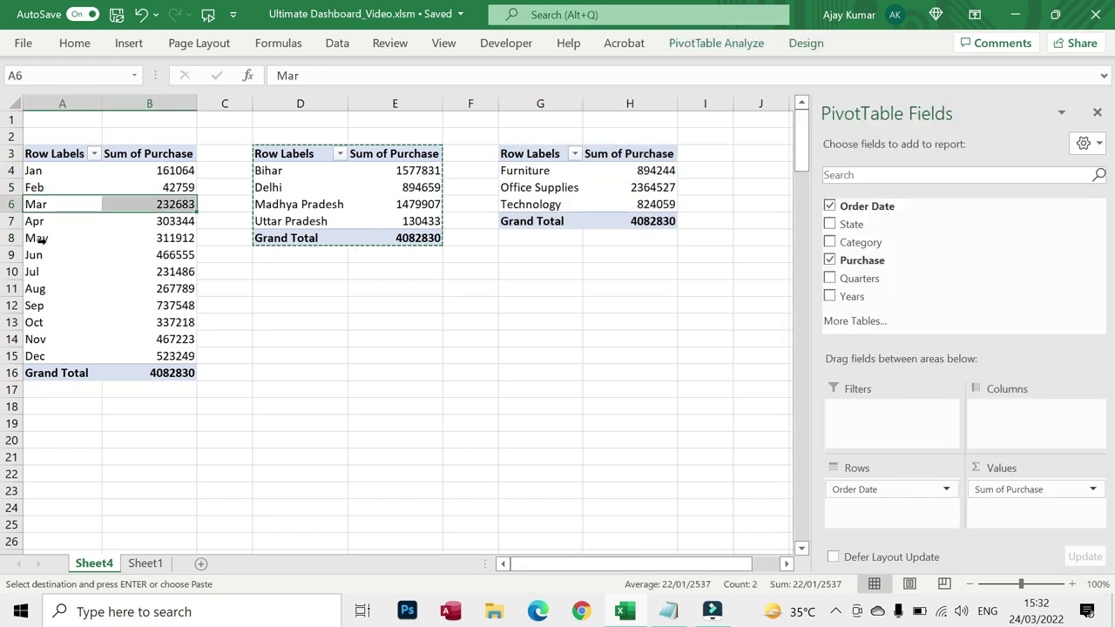
click(167, 238)
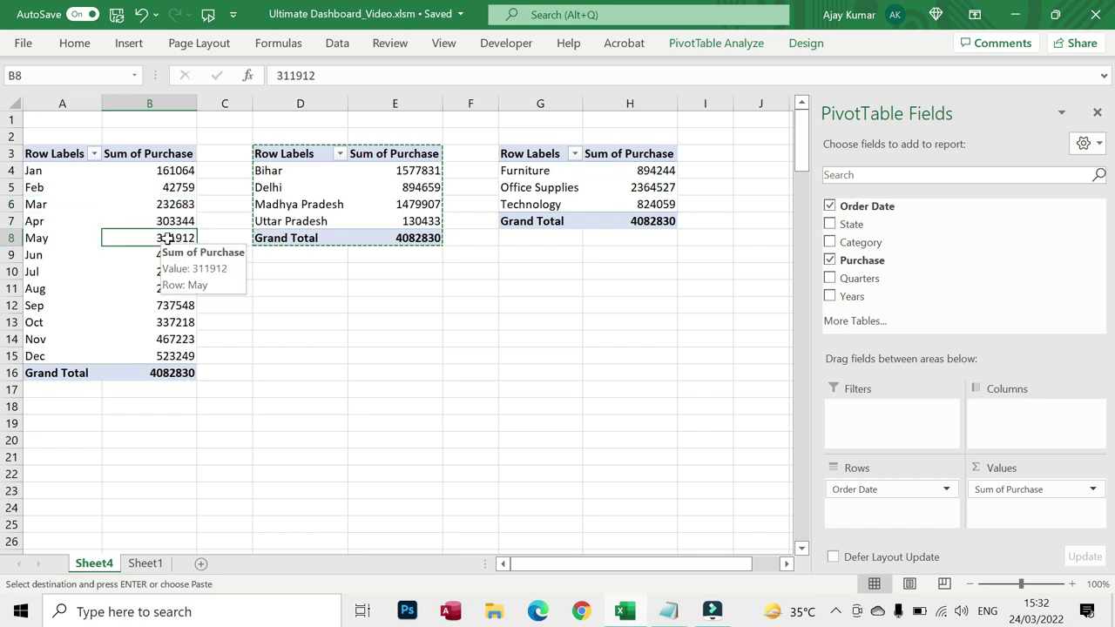
scroll(356, 361, down, 3)
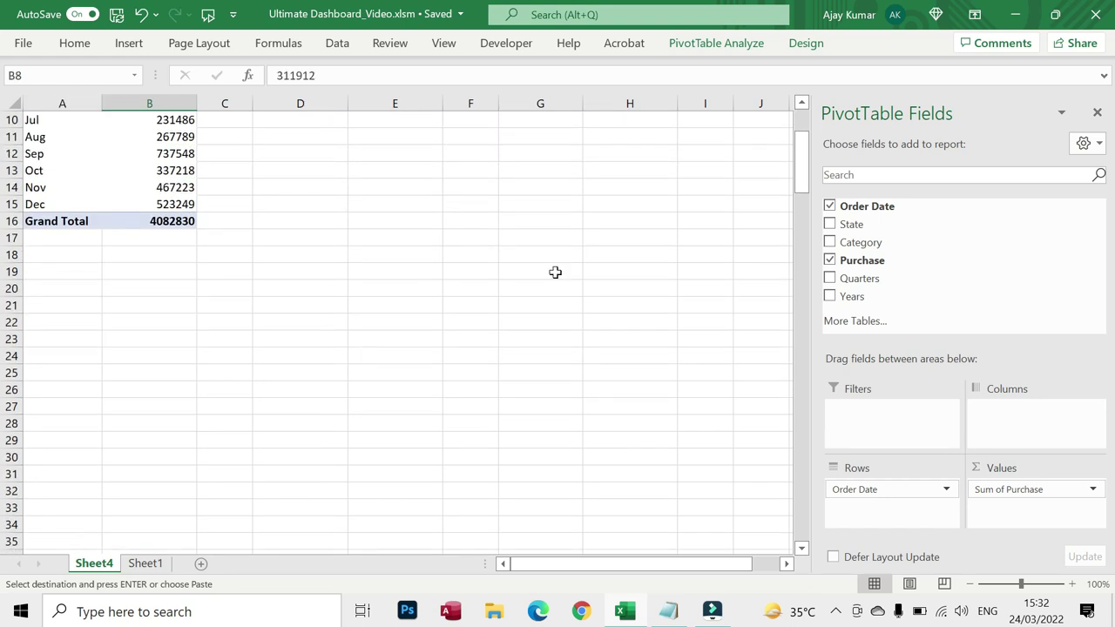
scroll(287, 320, up, 3)
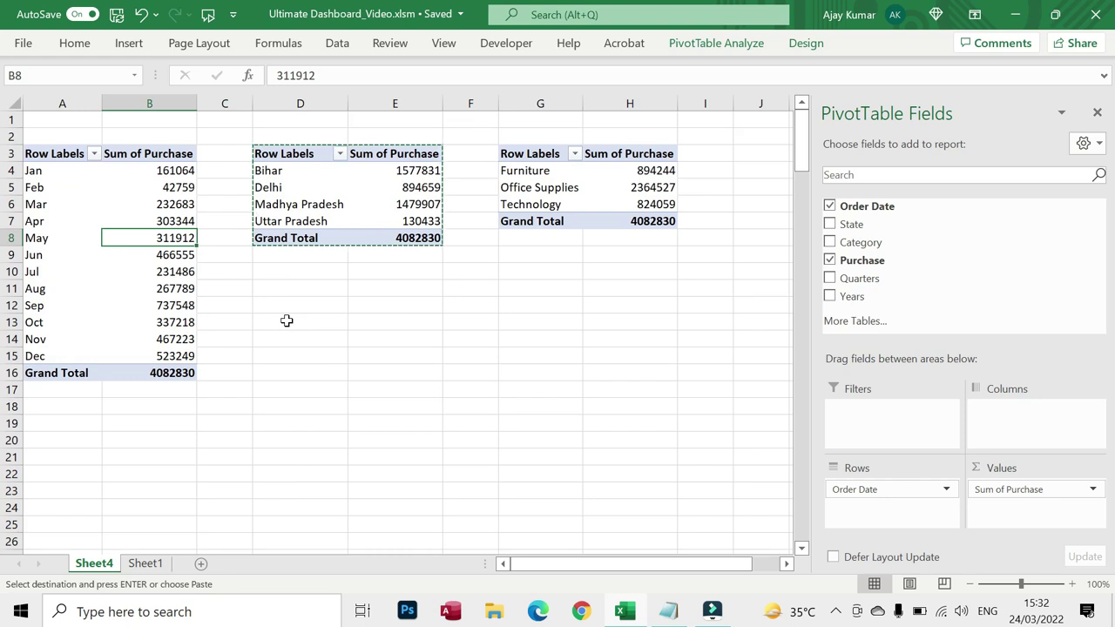
click(146, 563)
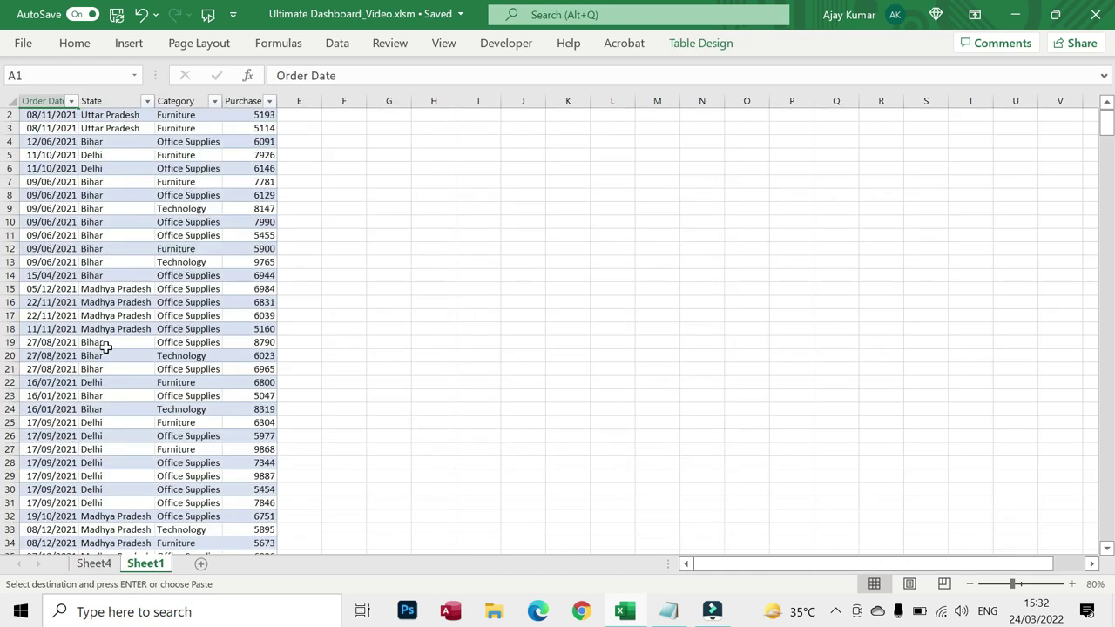
click(94, 563)
mouse_move(107, 242)
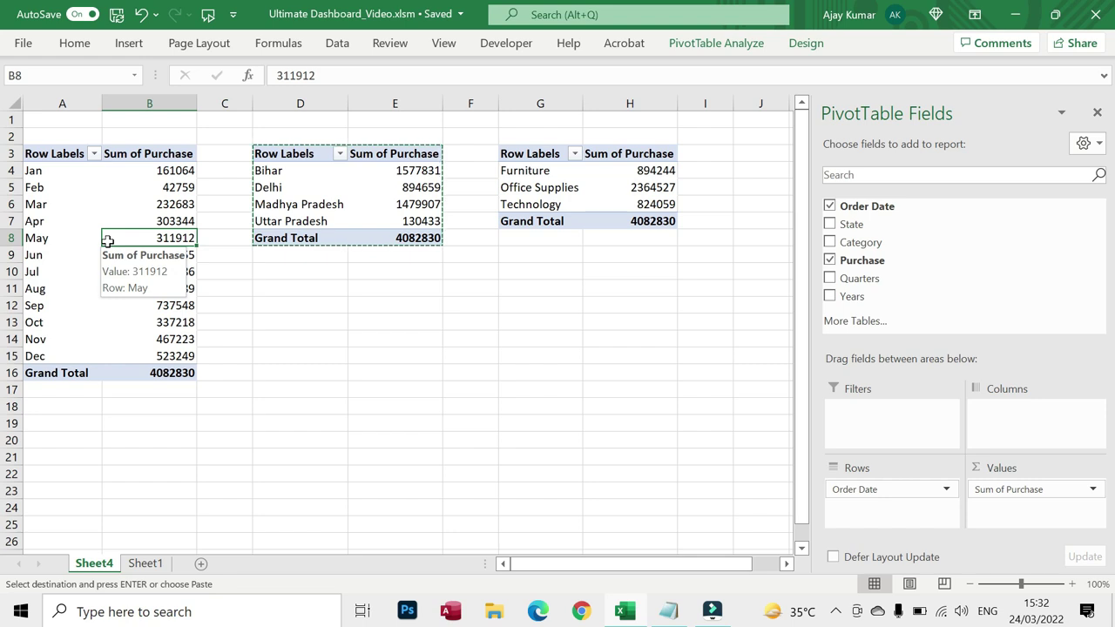
click(279, 316)
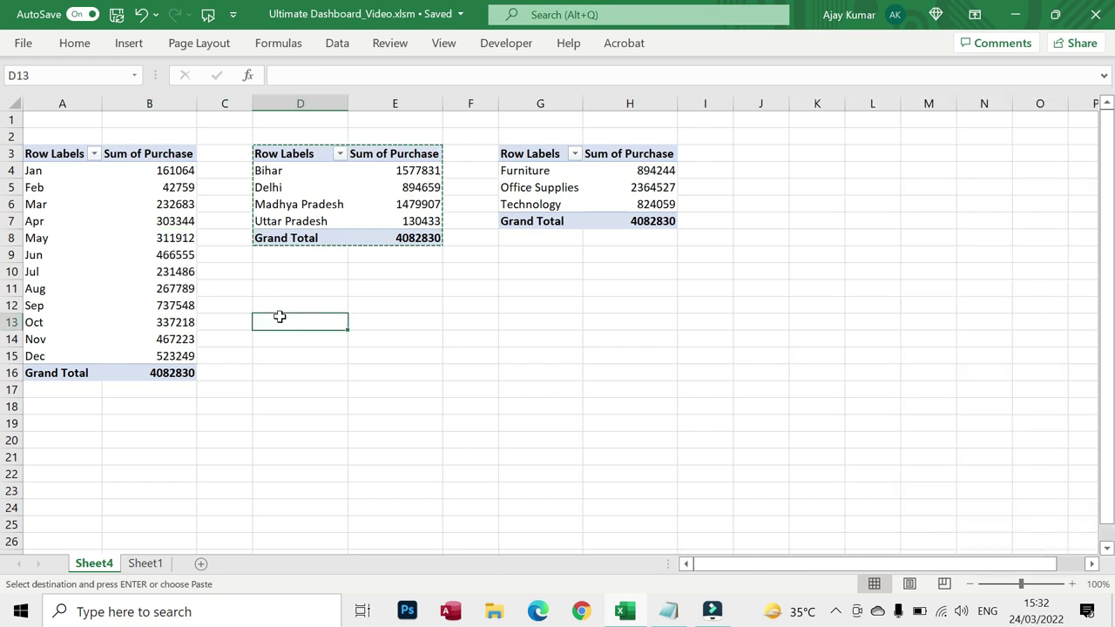
Insert a line PivotChart of the monthly purchase totals from the month pivot table.
click(129, 42)
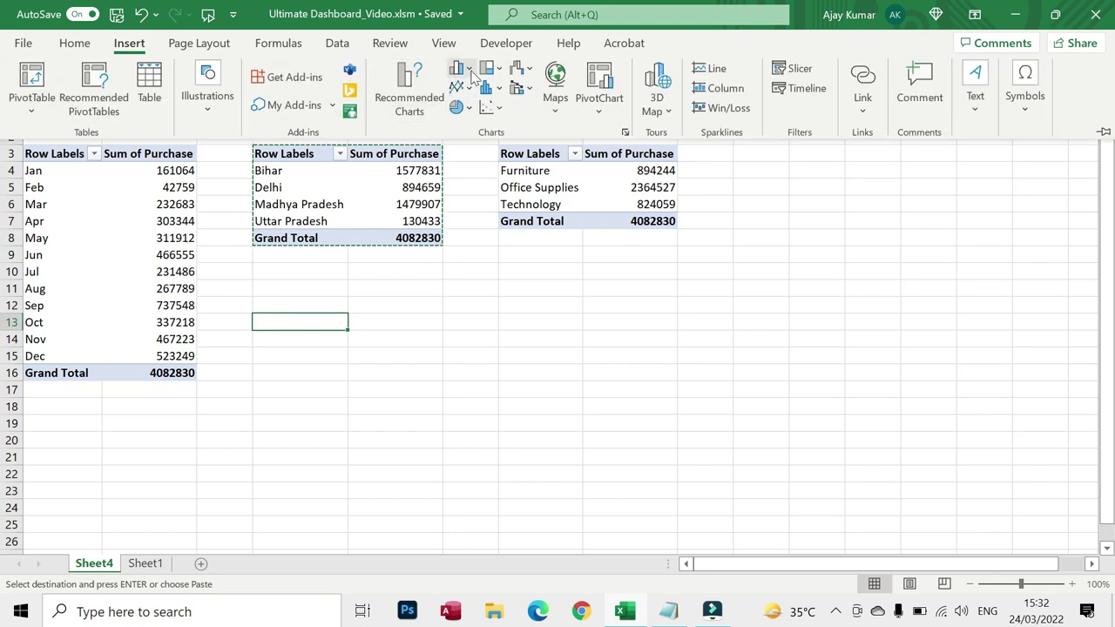
click(462, 69)
click(469, 71)
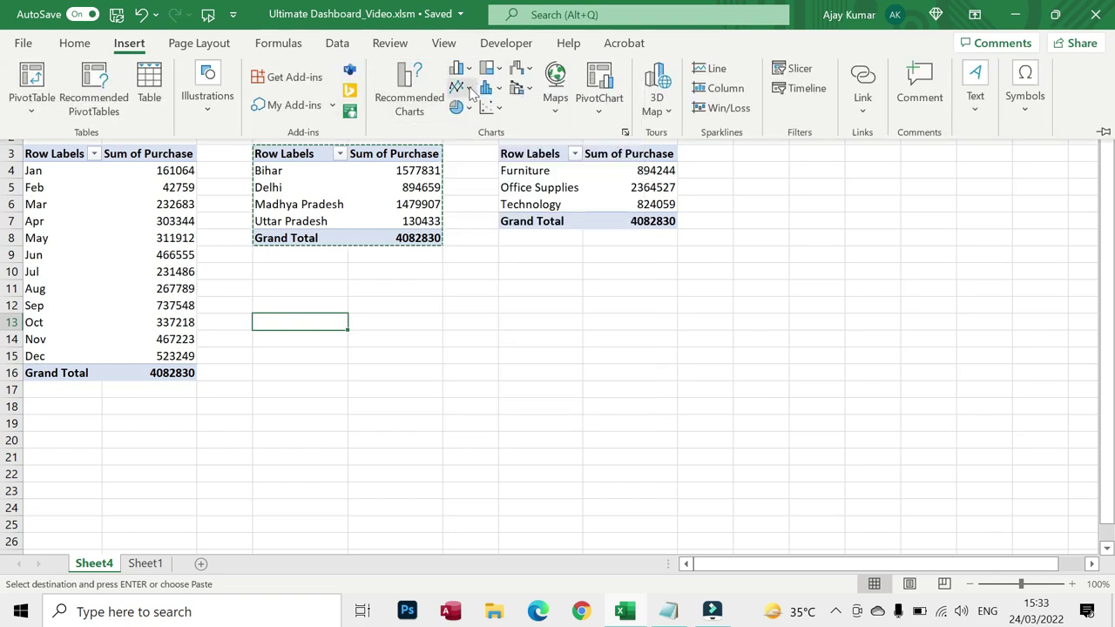
click(459, 87)
click(623, 154)
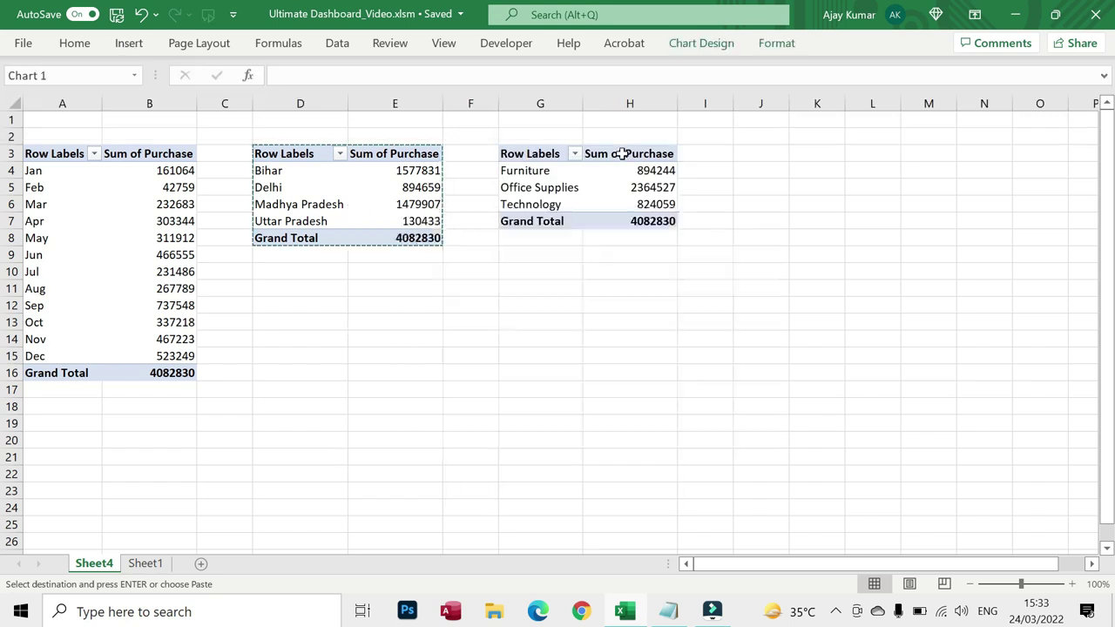
key(Delete)
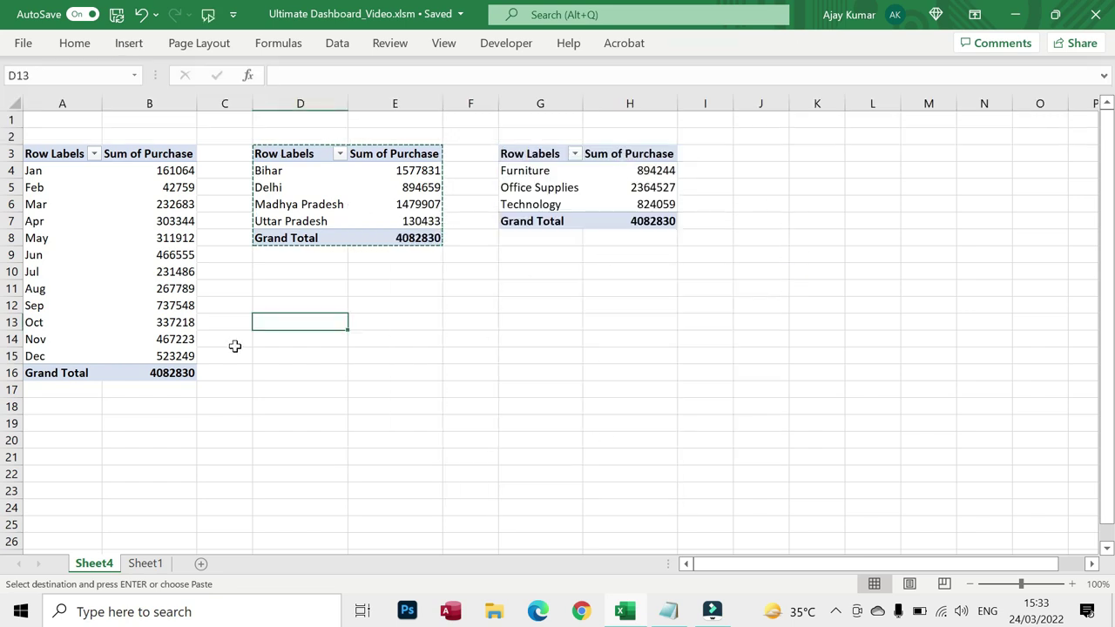
click(50, 153)
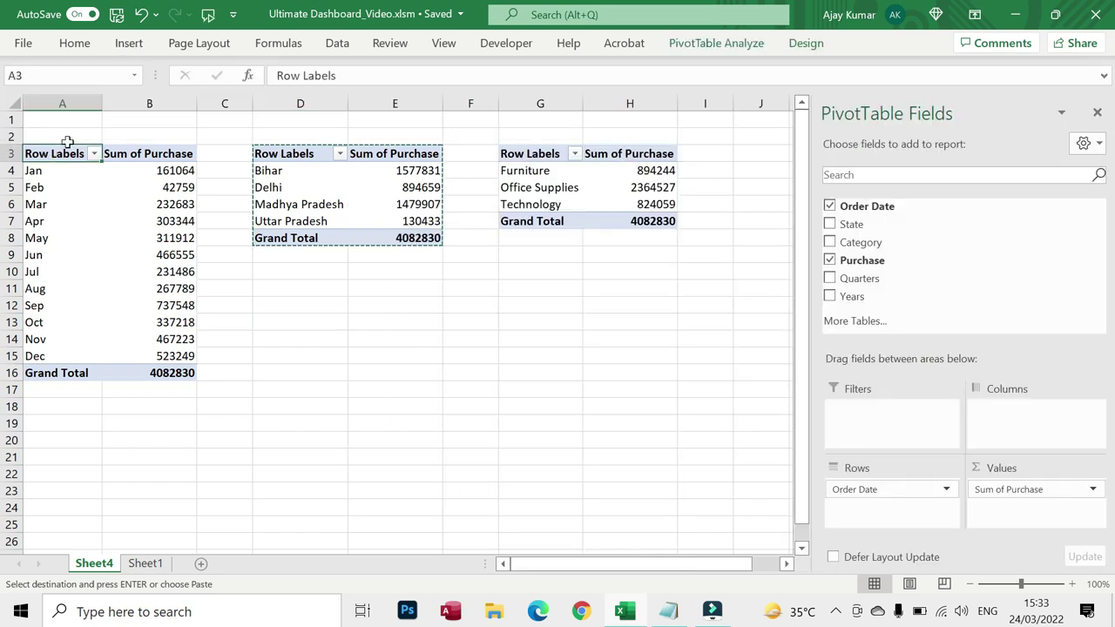
click(135, 45)
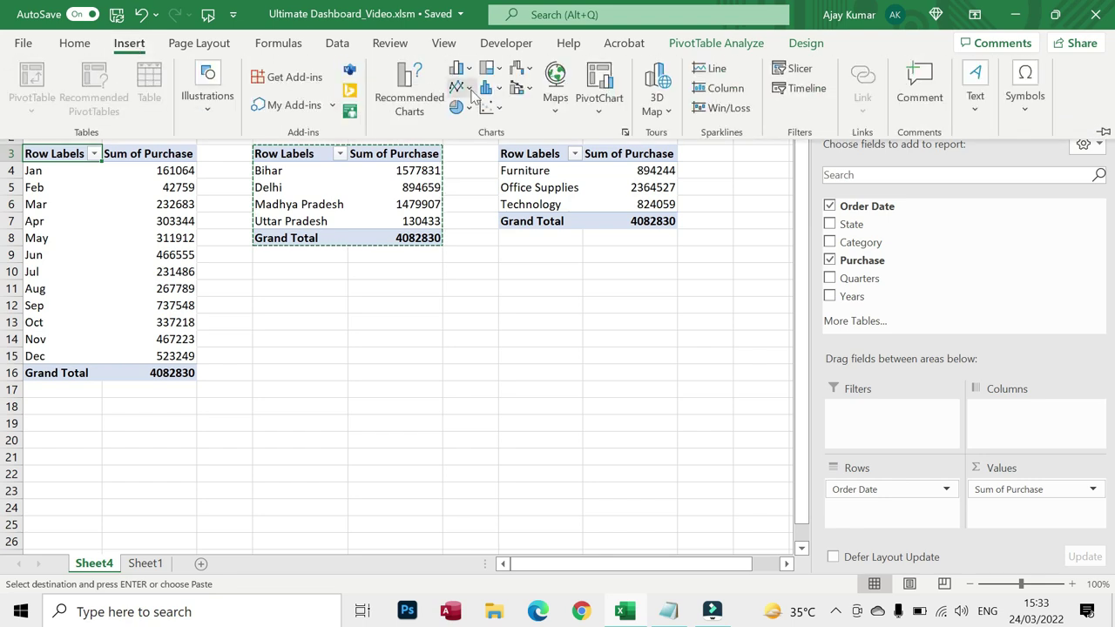
click(459, 87)
click(638, 162)
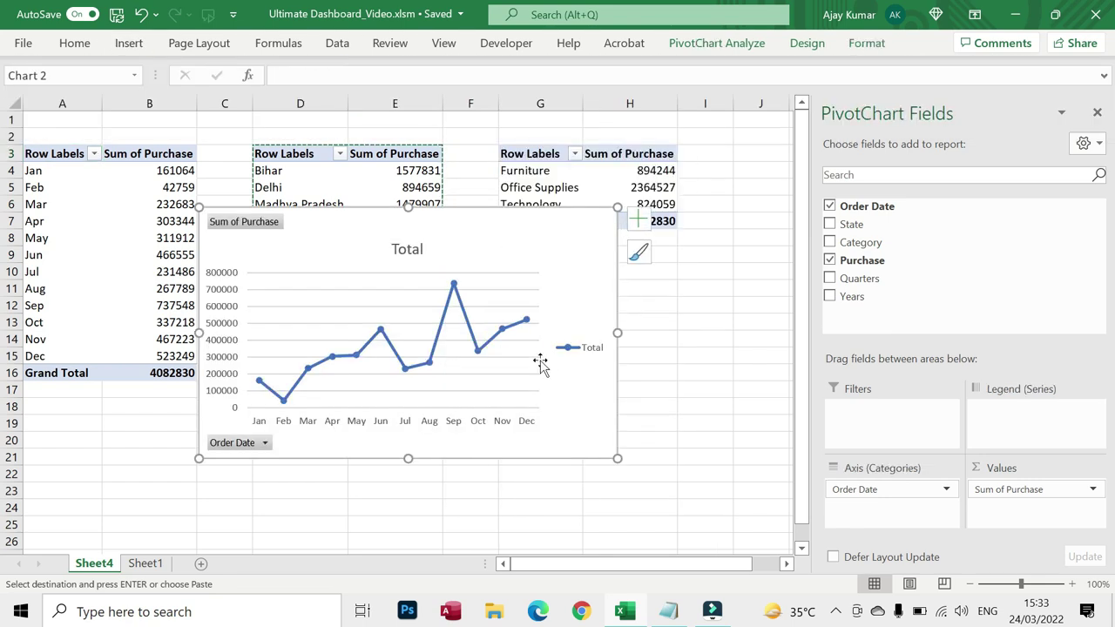
Hide all field buttons on the chart and delete its Total title and legend.
right_click(261, 444)
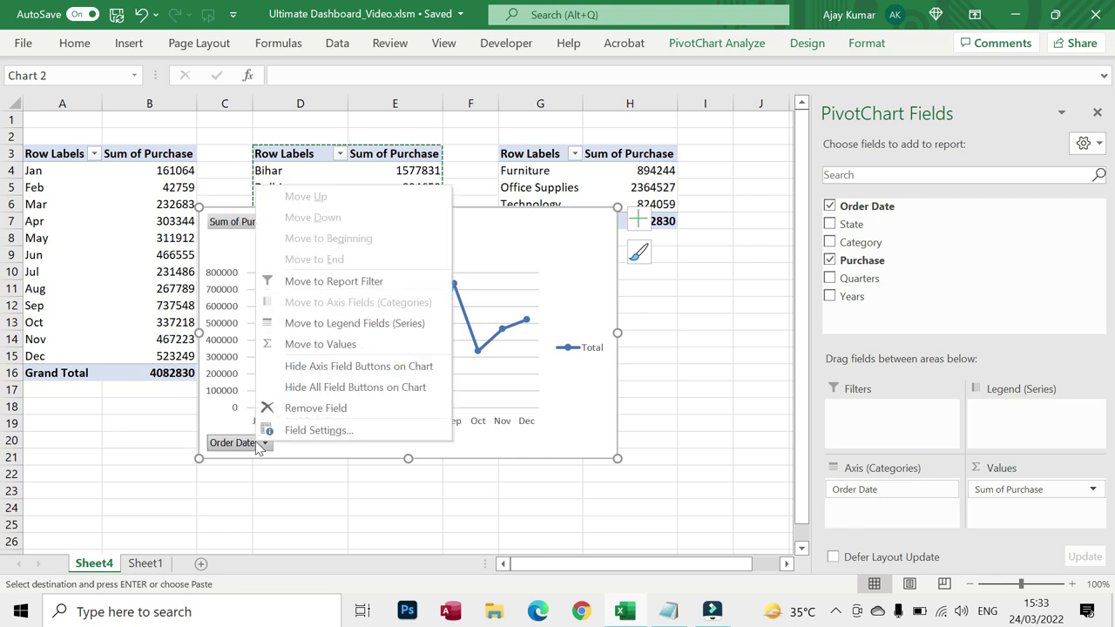
click(369, 393)
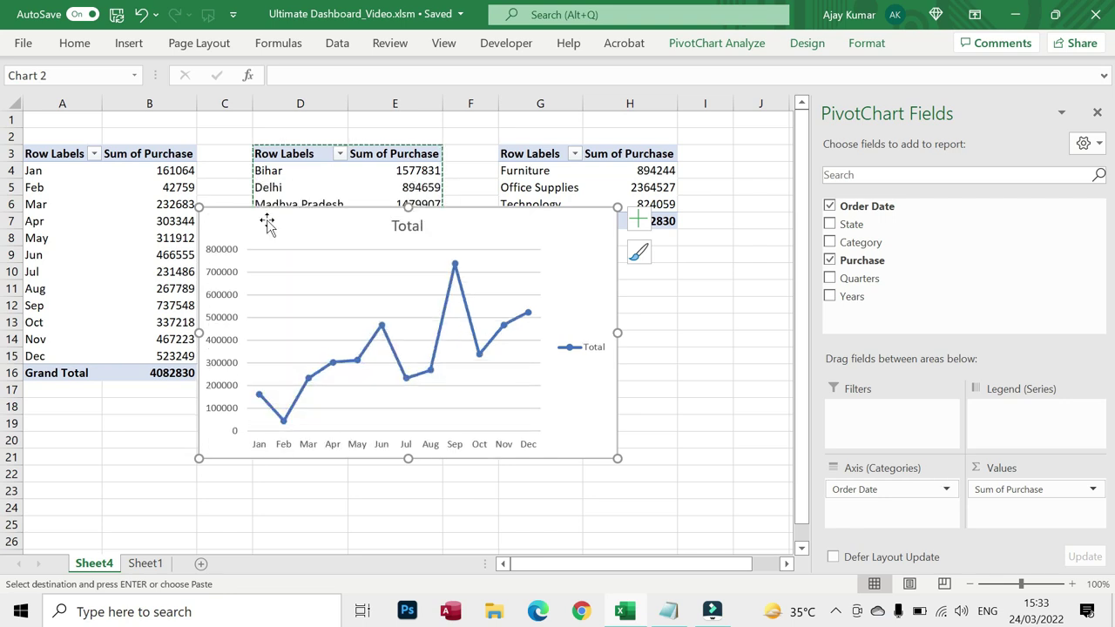
click(417, 228)
key(Delete)
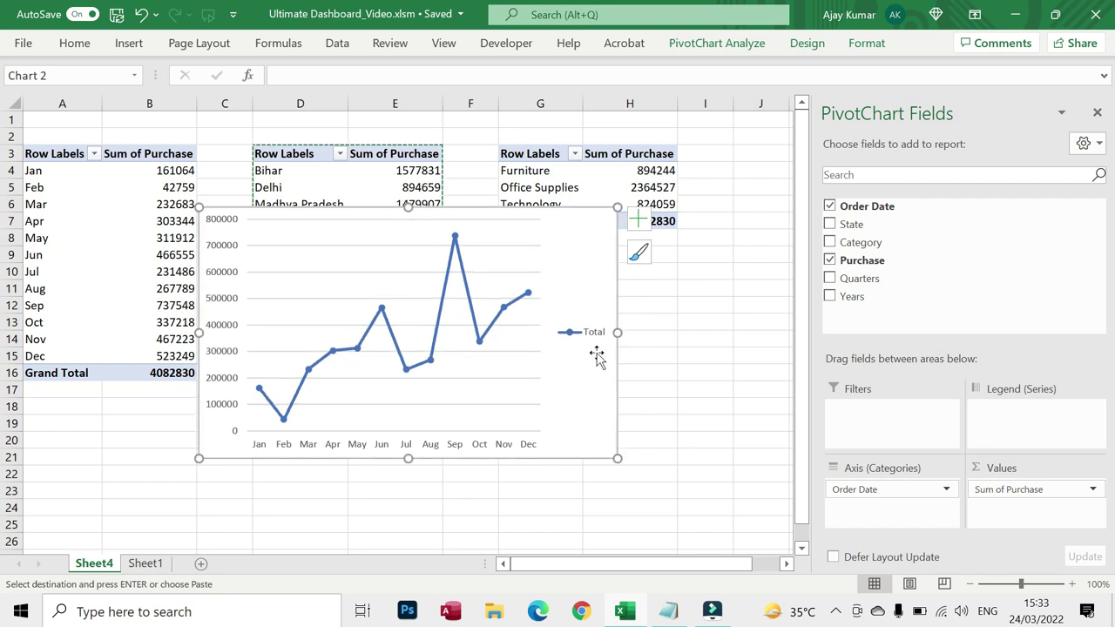
click(599, 338)
key(Delete)
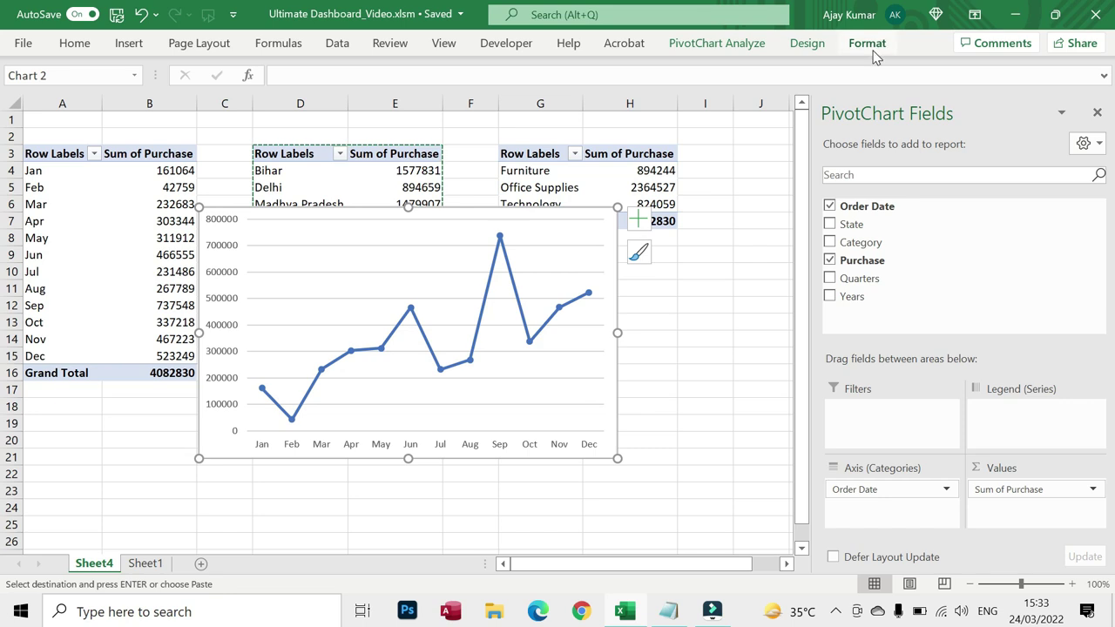
Apply the dark chart style and resize the chart wider, out to column A, and shorter.
click(822, 51)
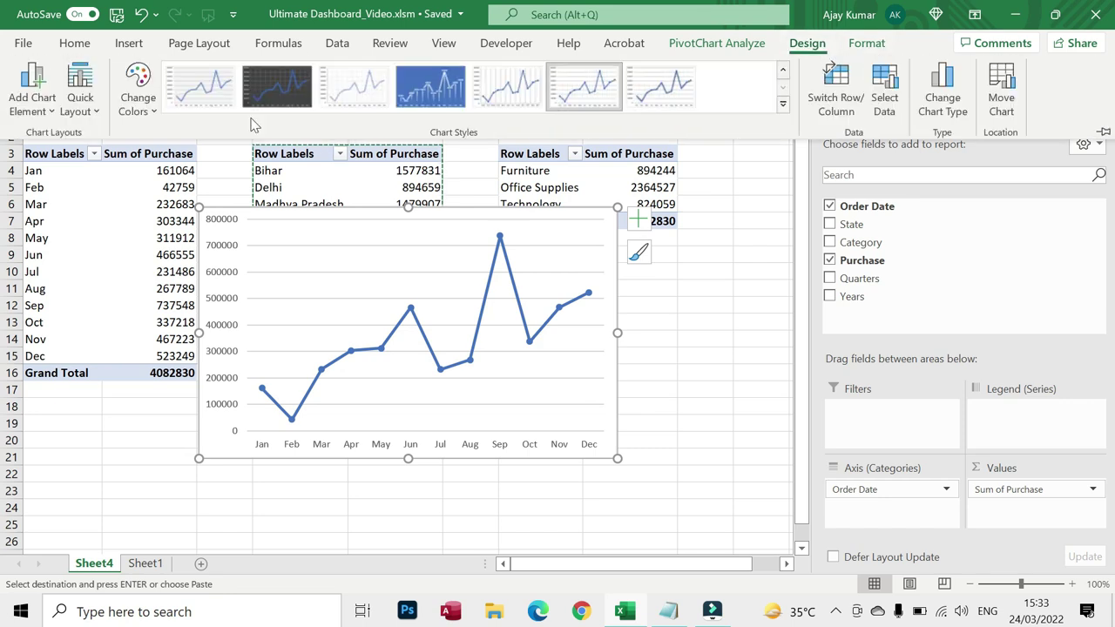
click(288, 93)
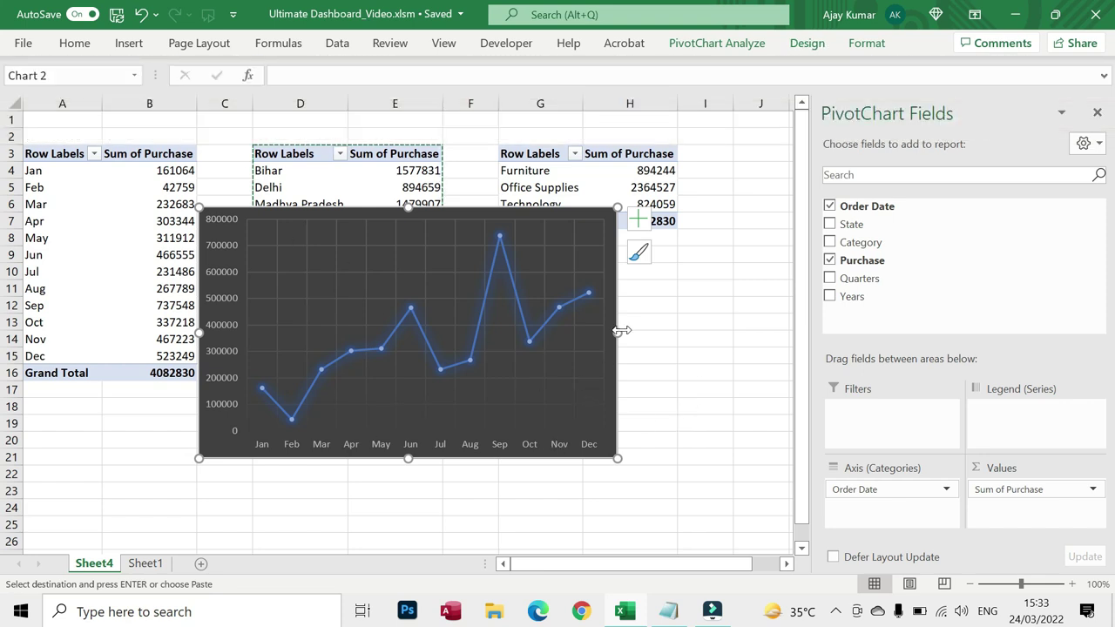
drag(618, 335, 767, 332)
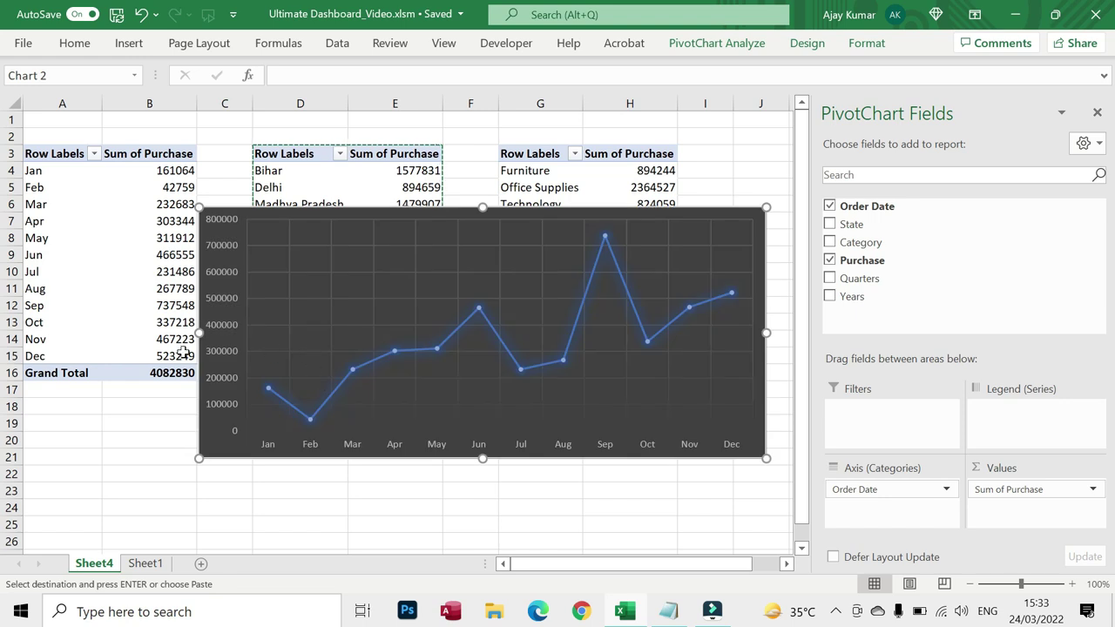
drag(203, 333, 38, 339)
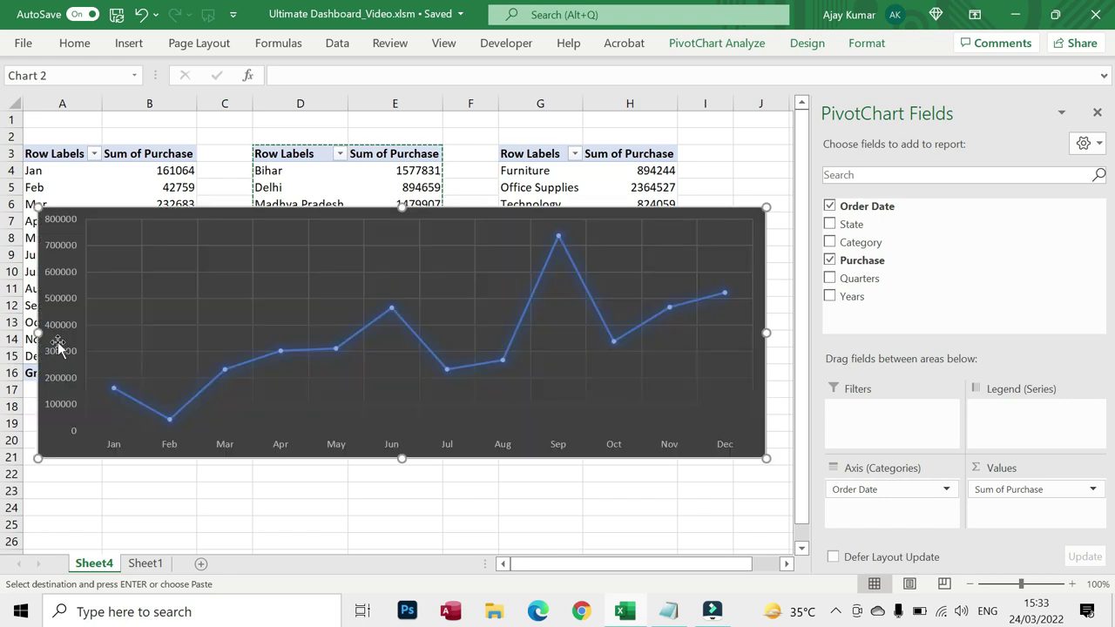
drag(402, 459, 403, 391)
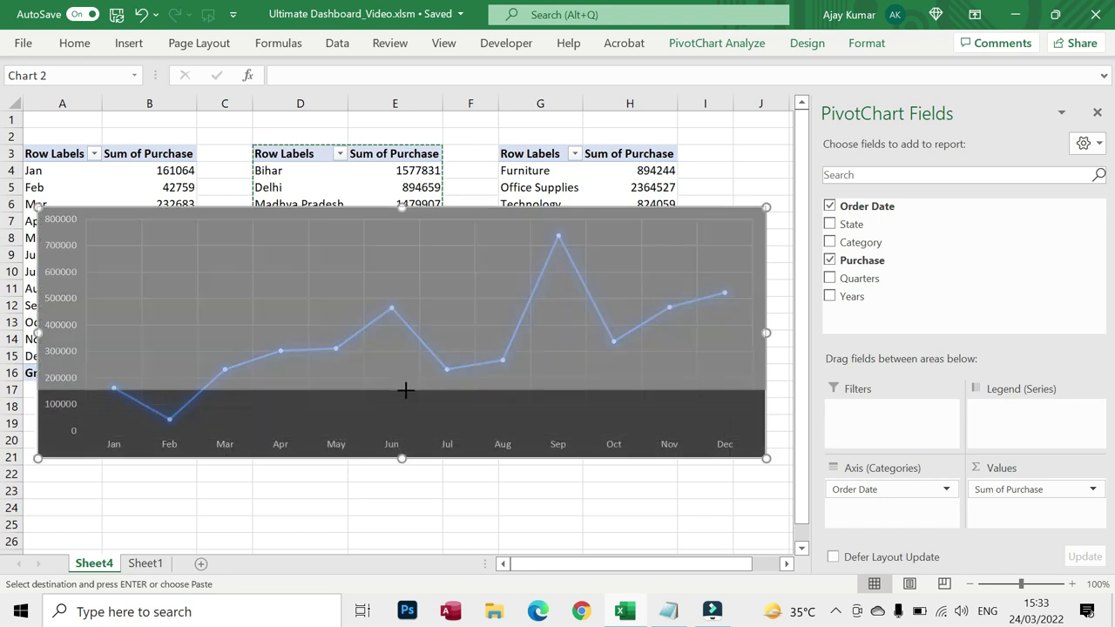
Remove the chart's outline and move it below the month table, spanning rows 18–27.
click(871, 44)
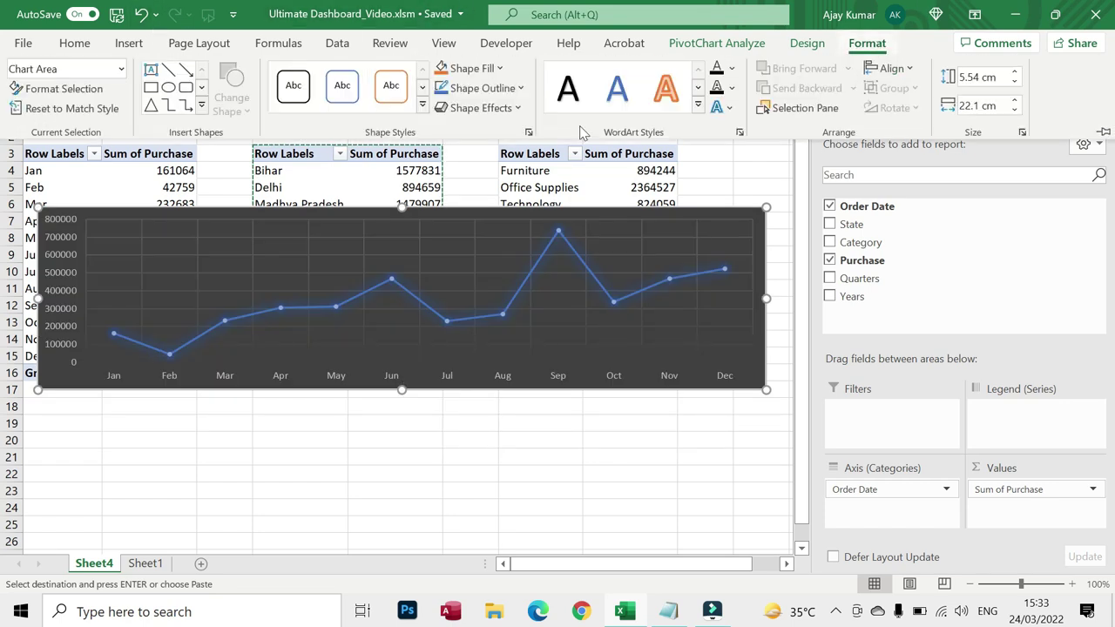
click(521, 89)
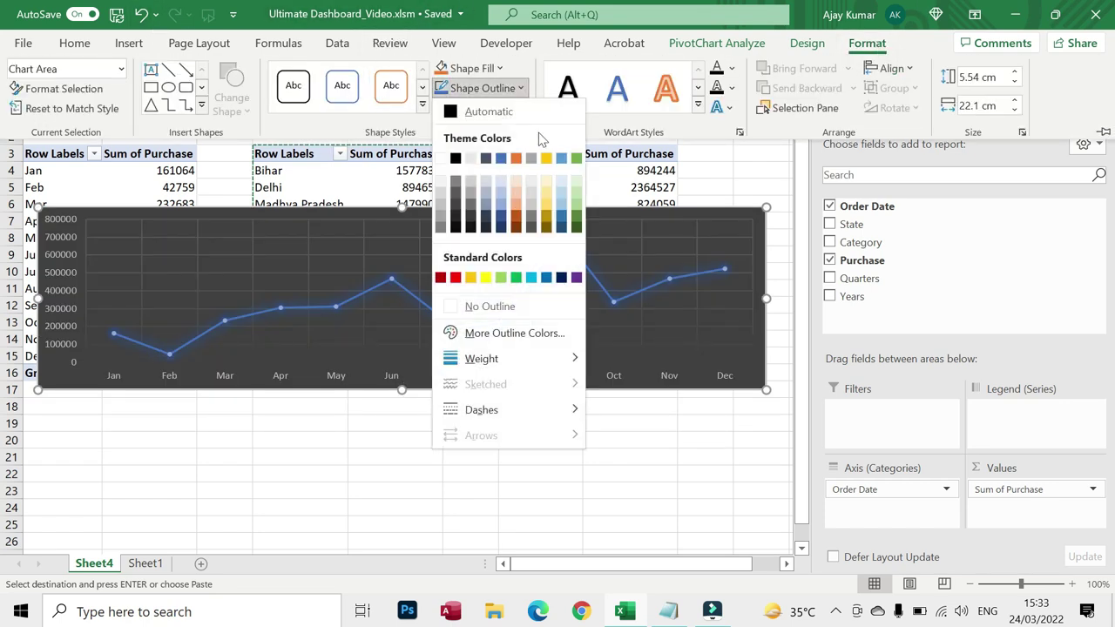
click(514, 307)
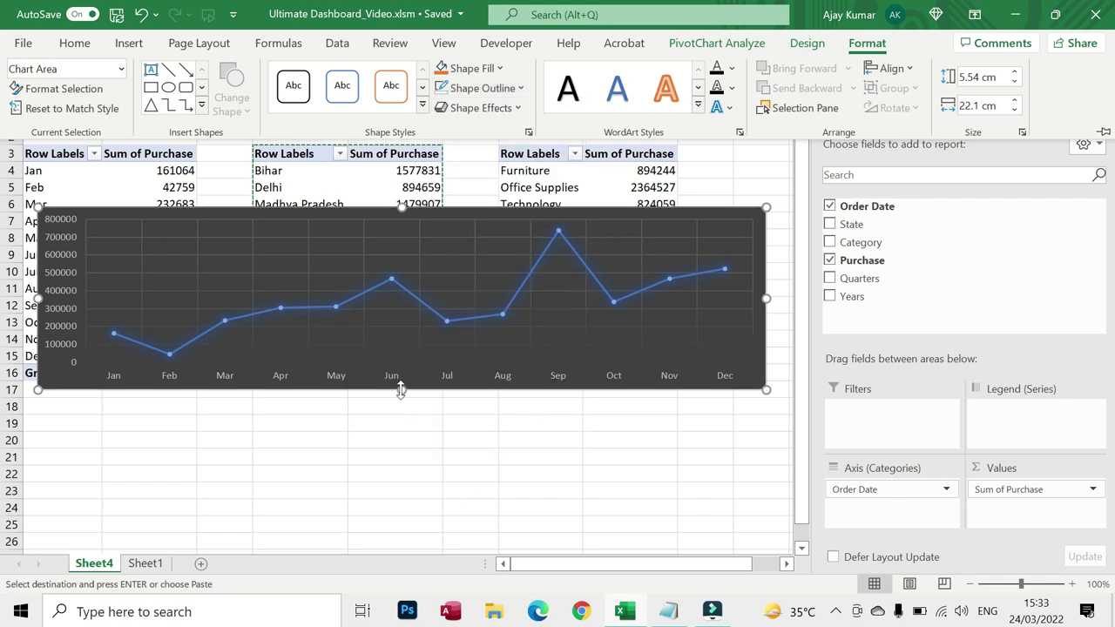
mouse_move(401, 388)
mouse_down()
mouse_move(401, 367)
mouse_move(444, 478)
mouse_up()
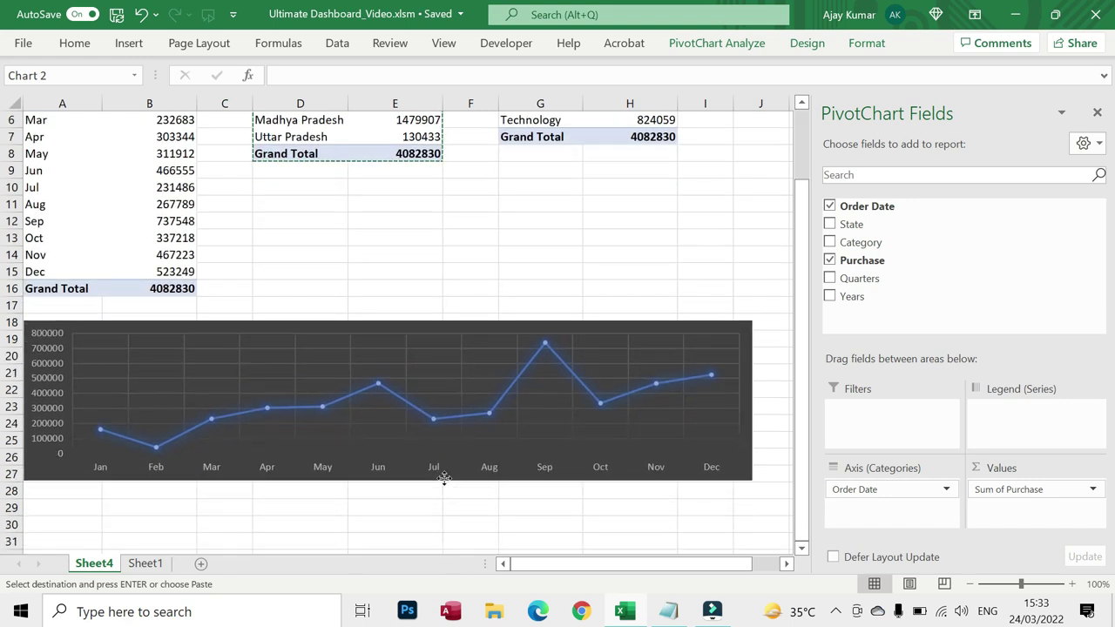
drag(444, 478, 464, 475)
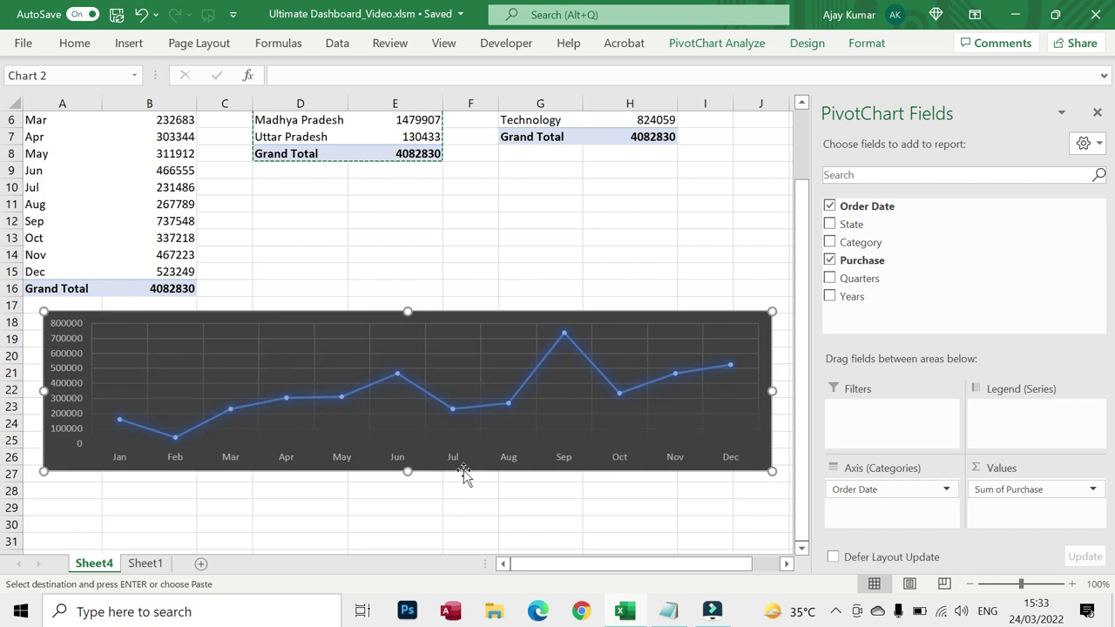
Insert a line PivotChart from the state pivot table's purchase totals.
click(294, 137)
scroll(294, 144, up, 2)
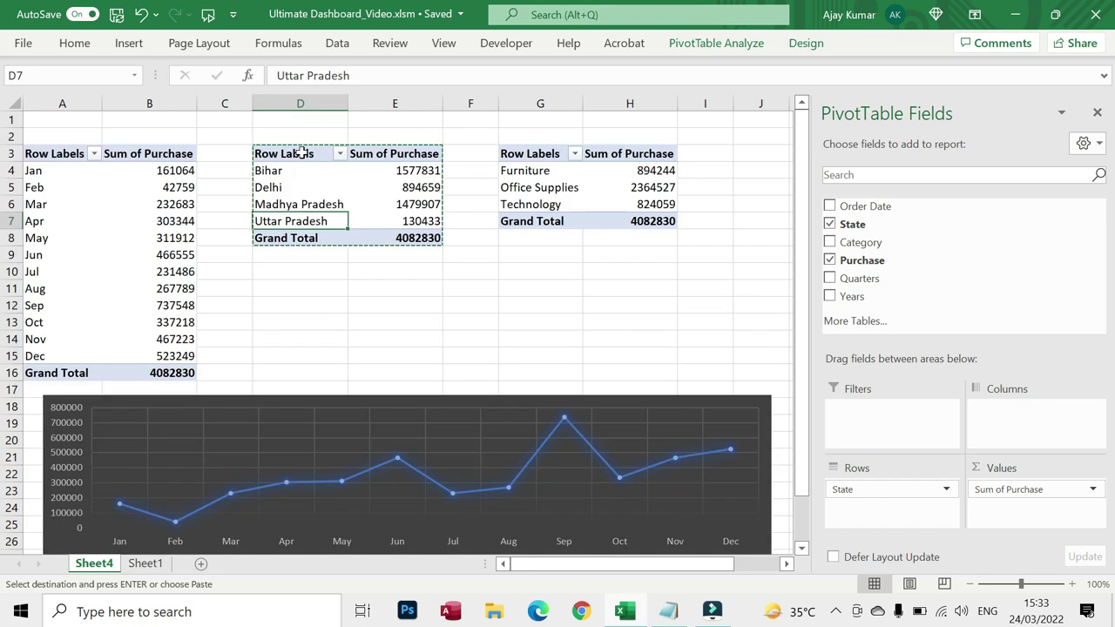
click(300, 153)
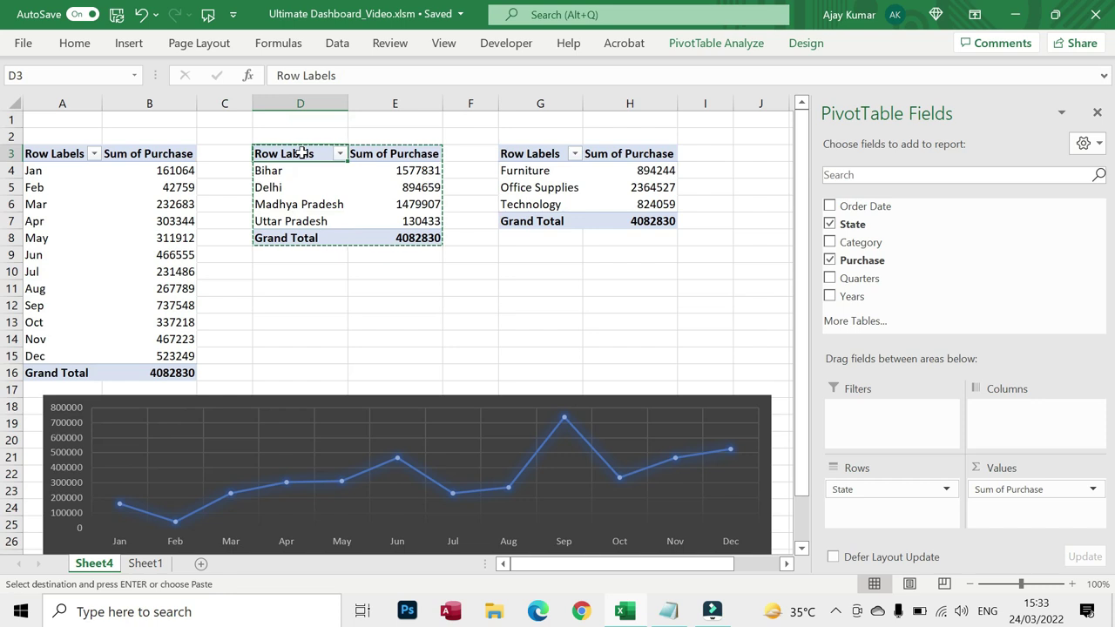
click(87, 48)
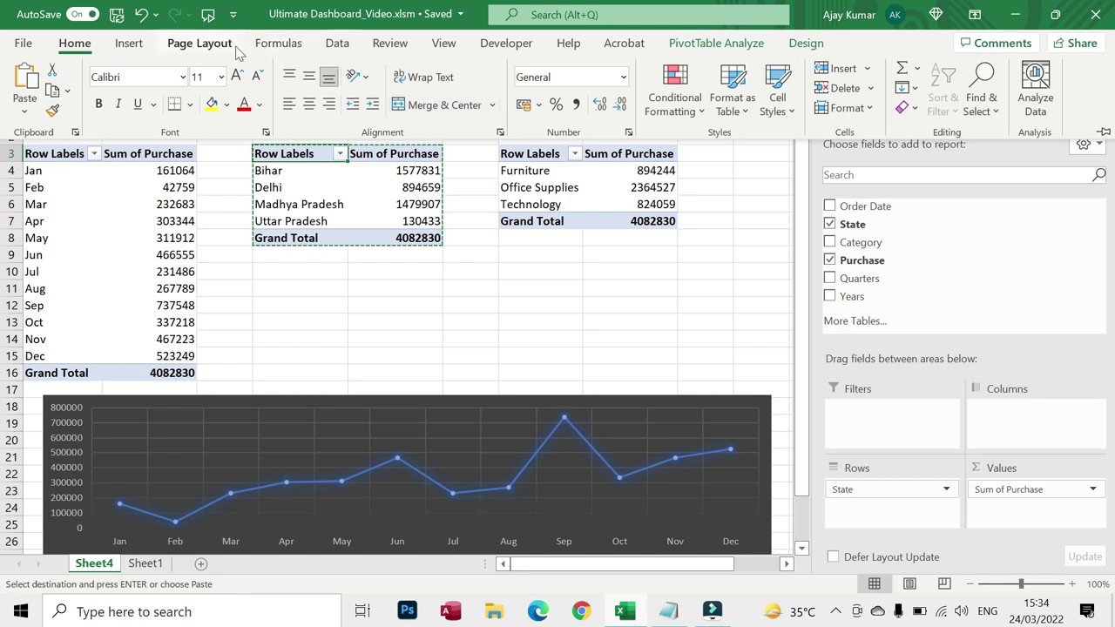
click(129, 44)
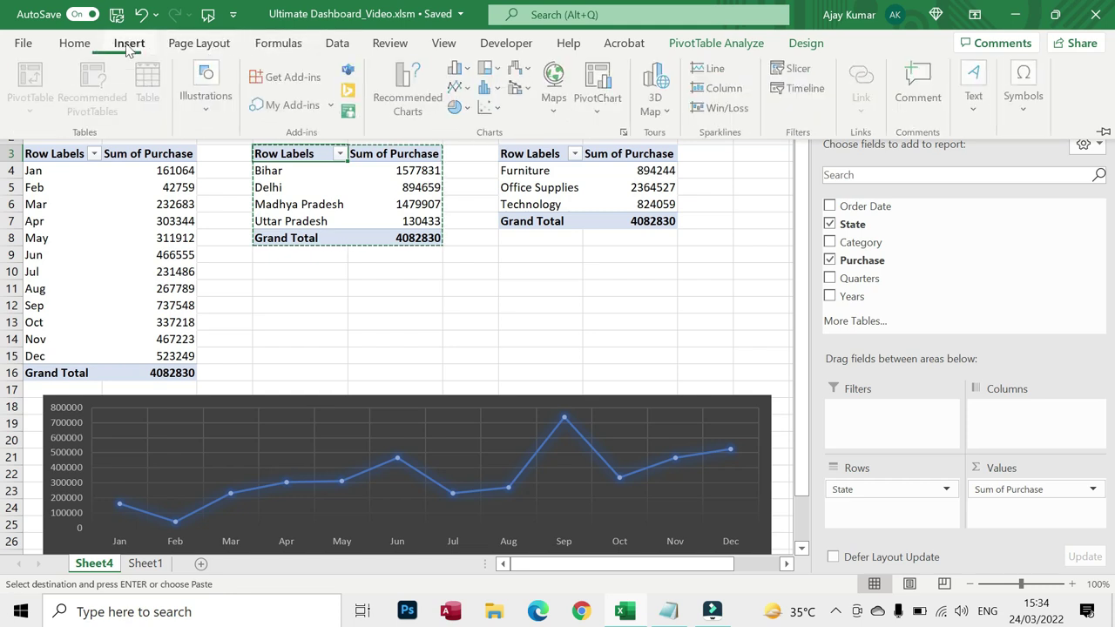
click(470, 90)
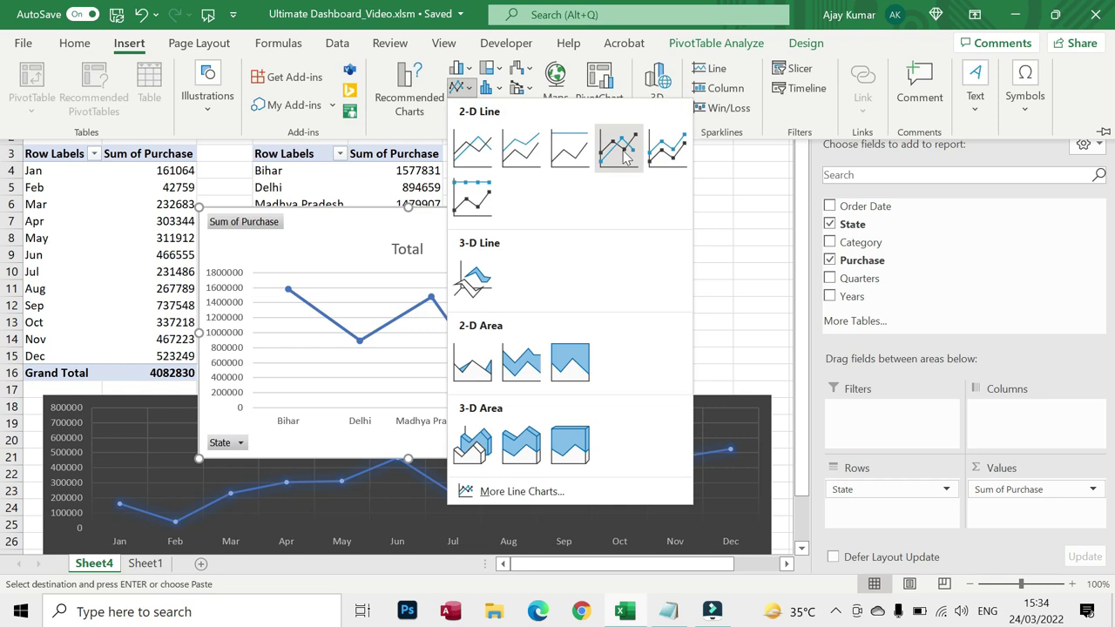
click(619, 148)
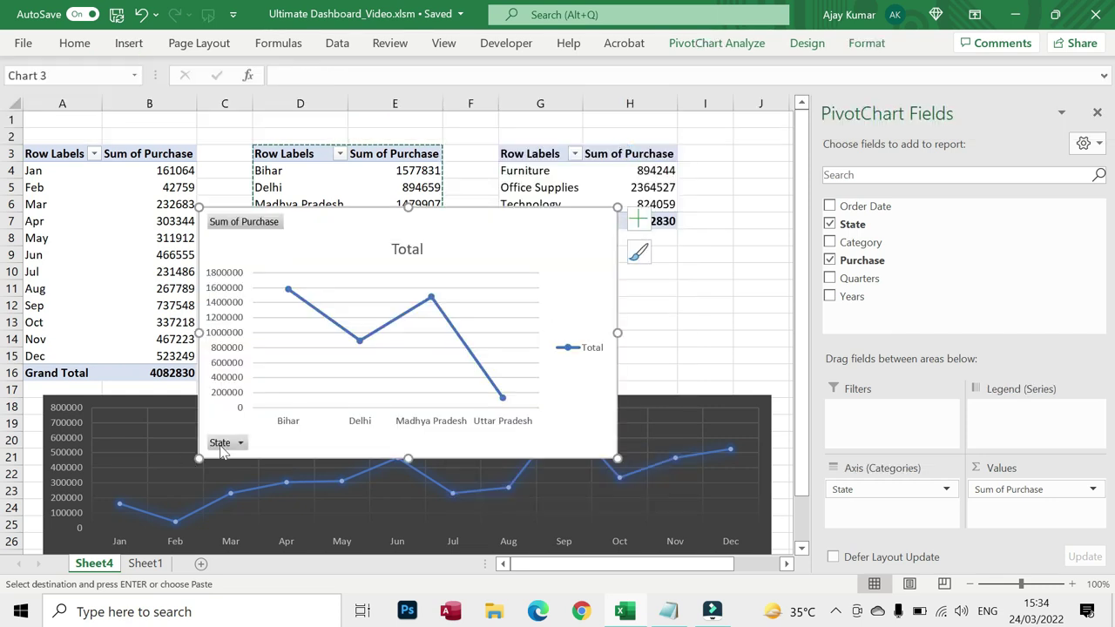
Hide all field buttons on the state chart and delete its legend and Total title.
right_click(228, 444)
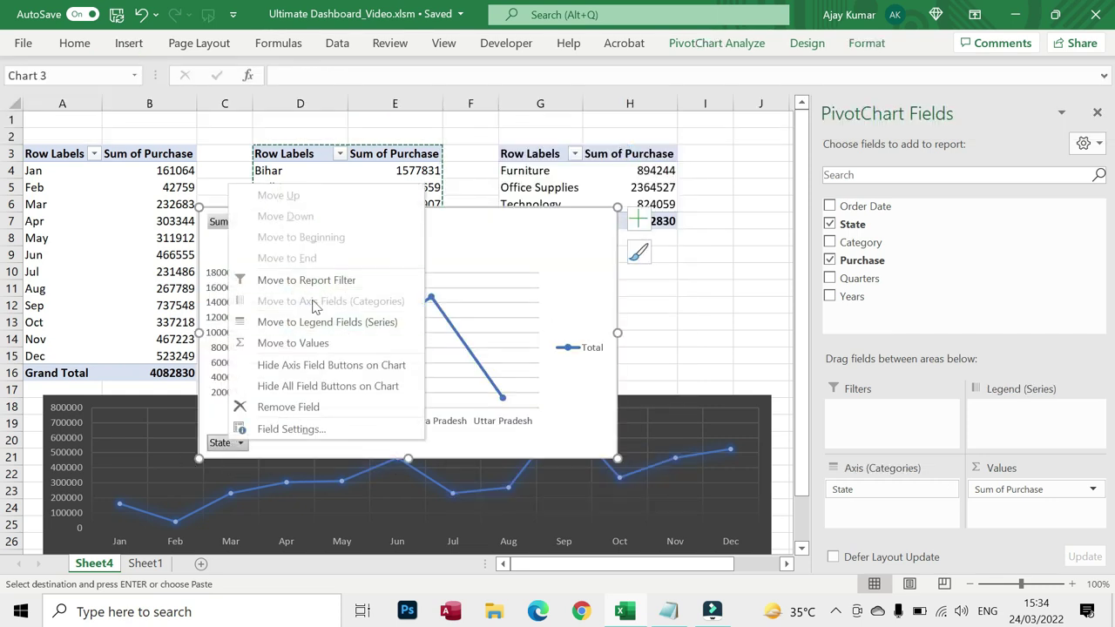
click(338, 385)
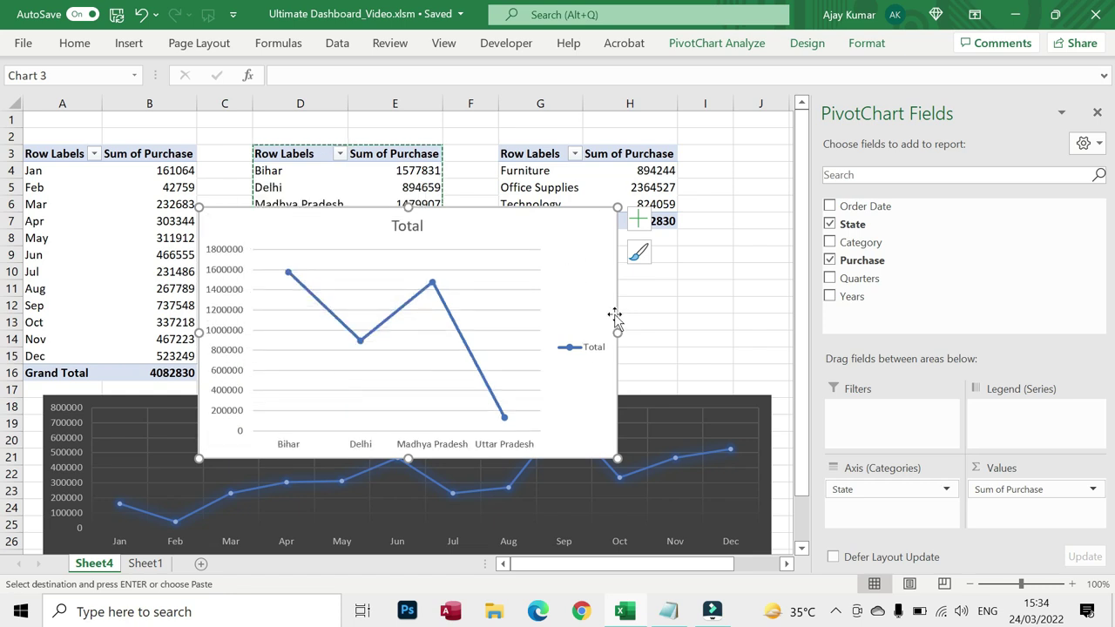
click(597, 348)
key(Delete)
click(411, 226)
key(Delete)
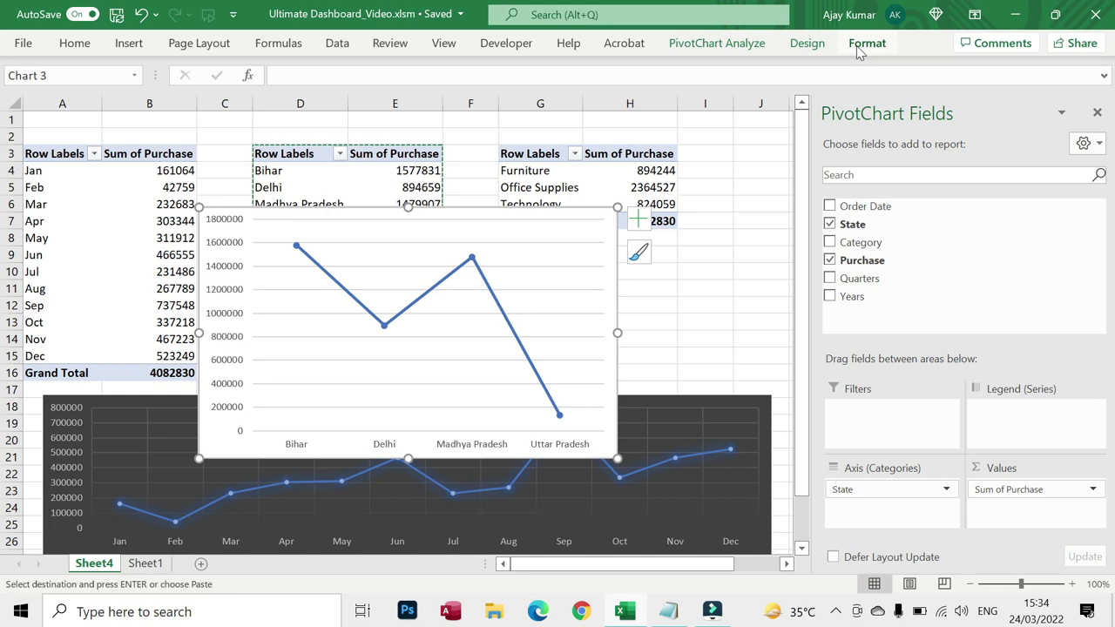
Apply the dark glowing chart style to the state chart and remove its border.
click(818, 45)
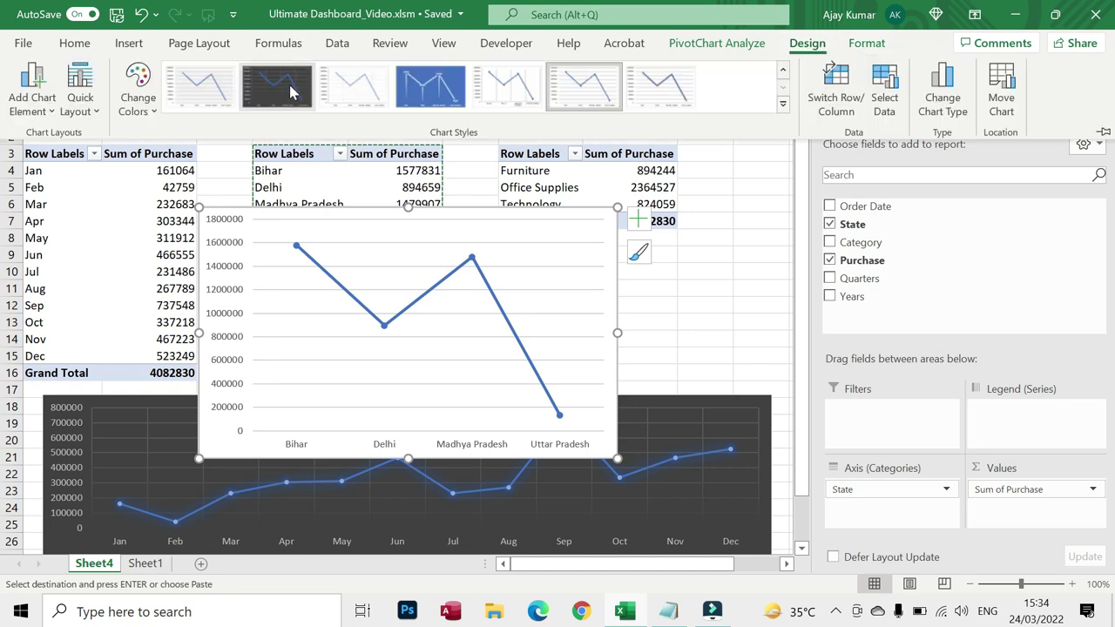
click(291, 87)
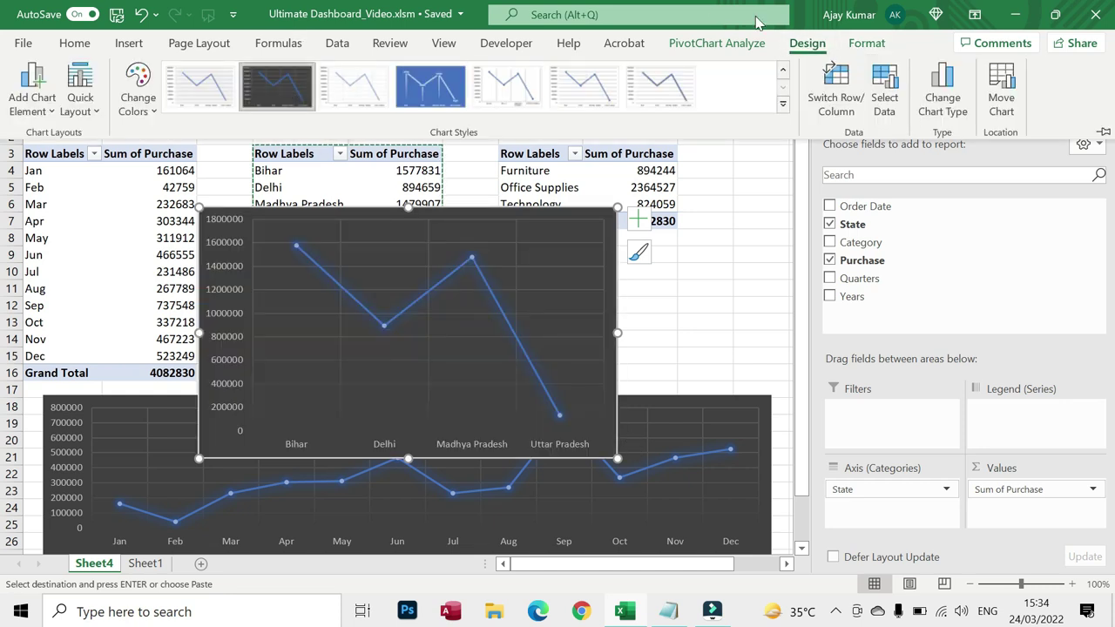
click(866, 46)
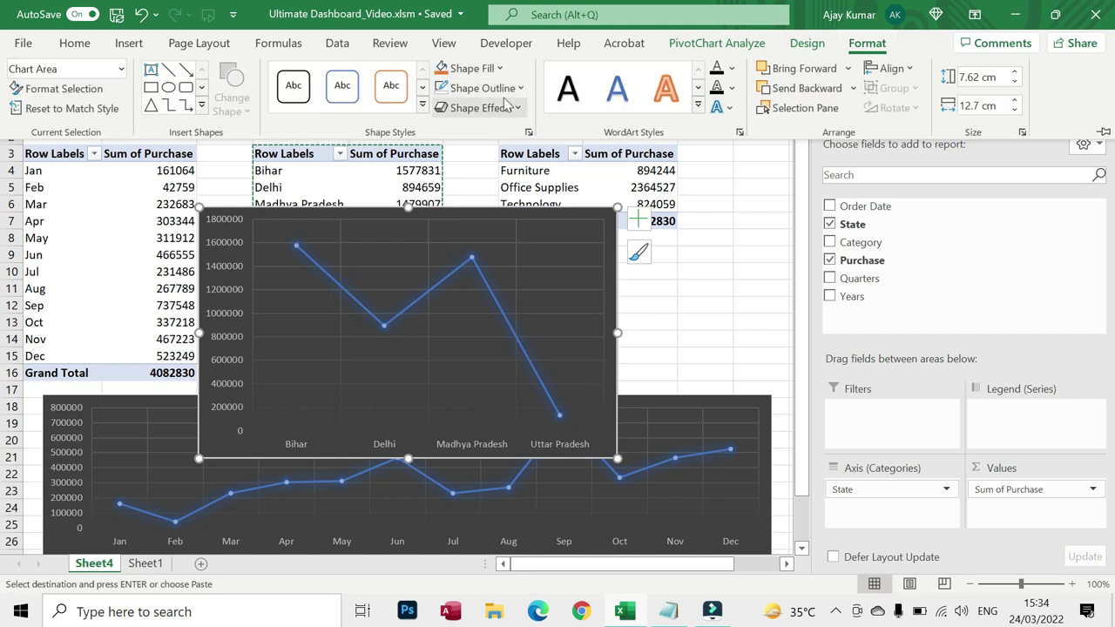
click(479, 88)
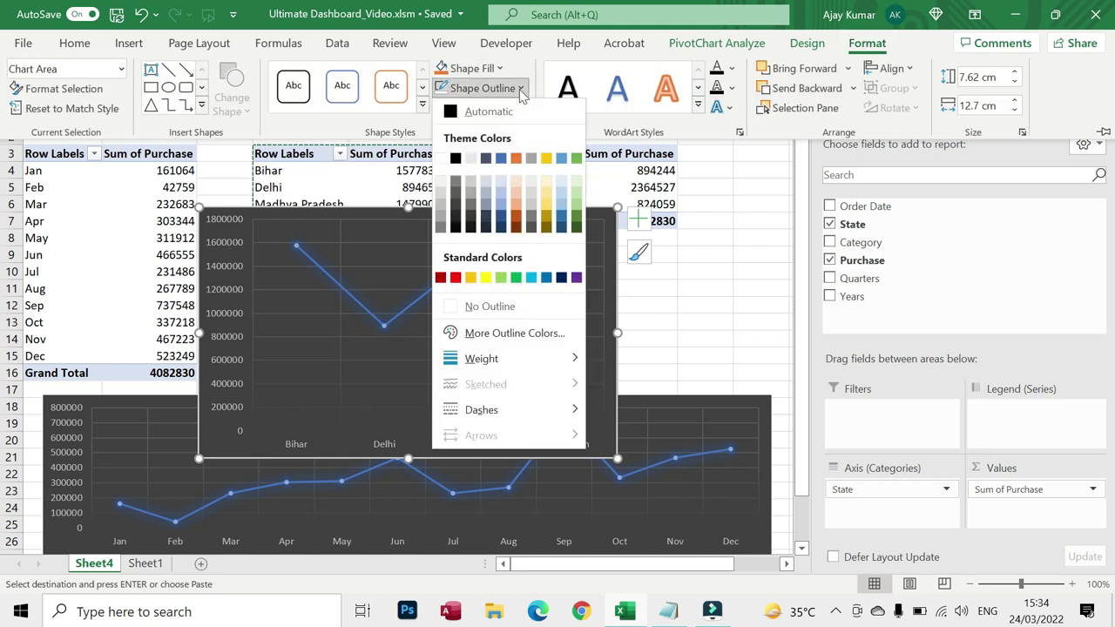
click(493, 309)
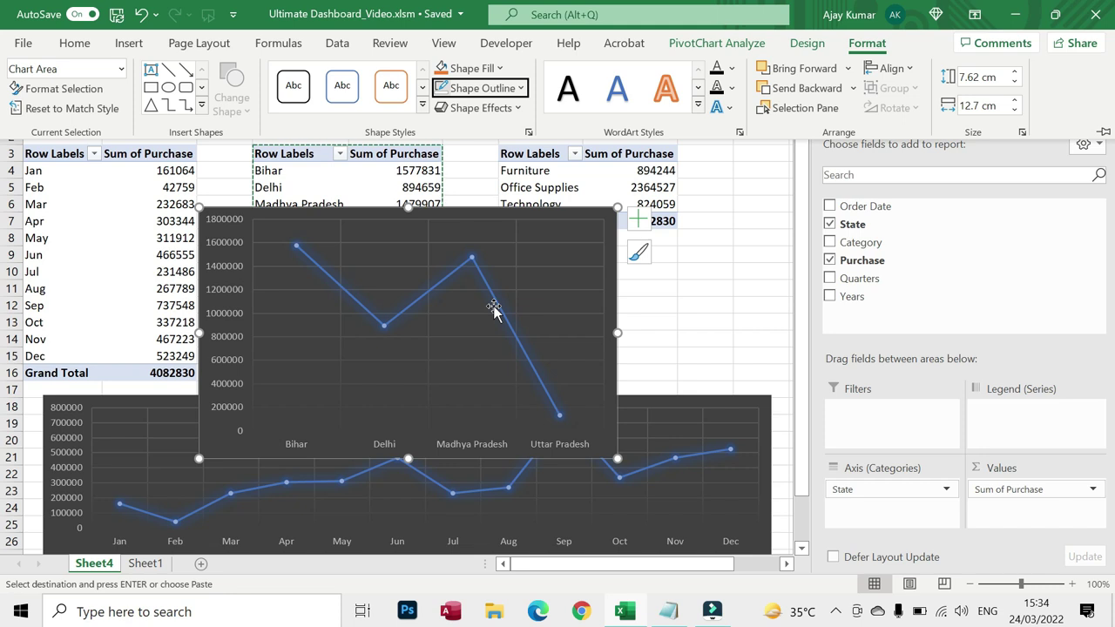
click(613, 457)
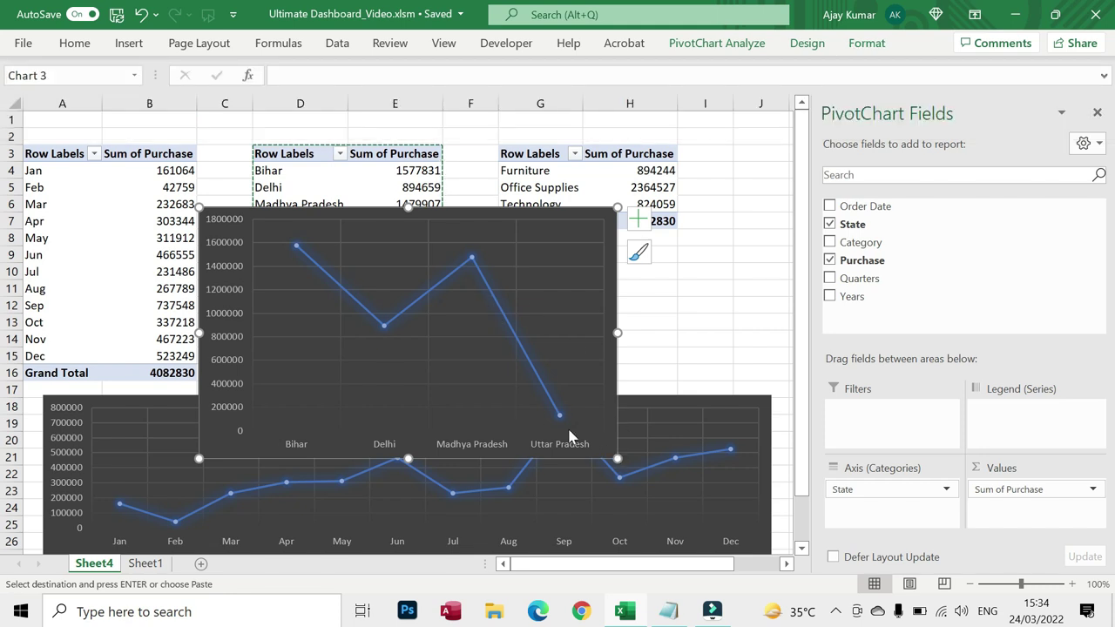
Shrink the state chart and move it to rows 24–36, overlapping the monthly chart's lower right.
drag(614, 457, 560, 419)
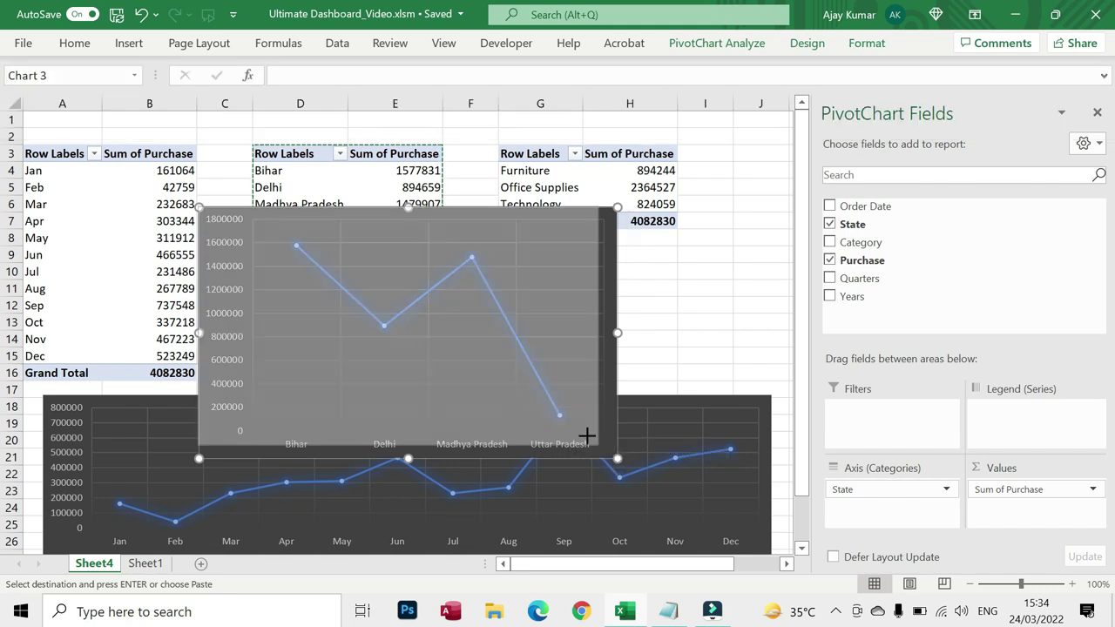
scroll(658, 329, down, 3)
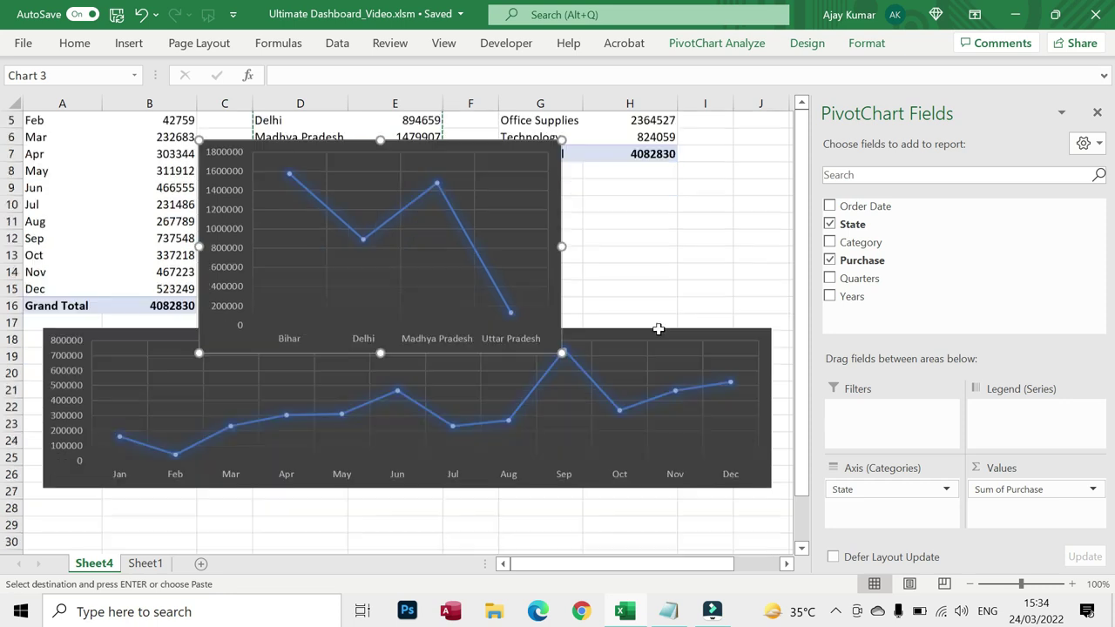
click(519, 177)
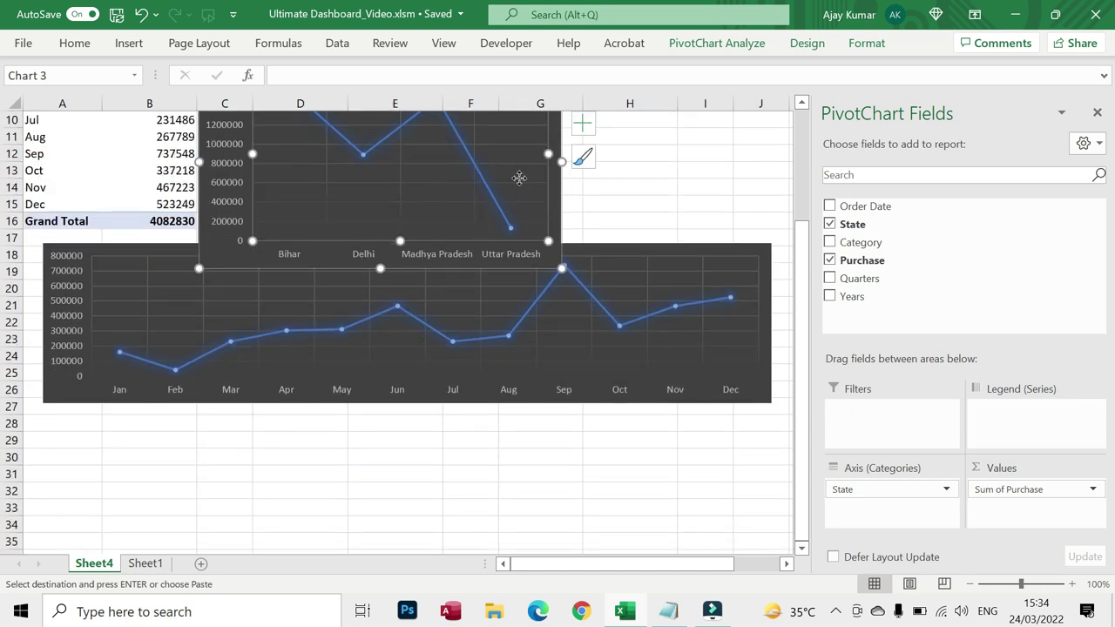
mouse_move(545, 270)
mouse_down()
mouse_move(748, 492)
mouse_move(755, 533)
mouse_up()
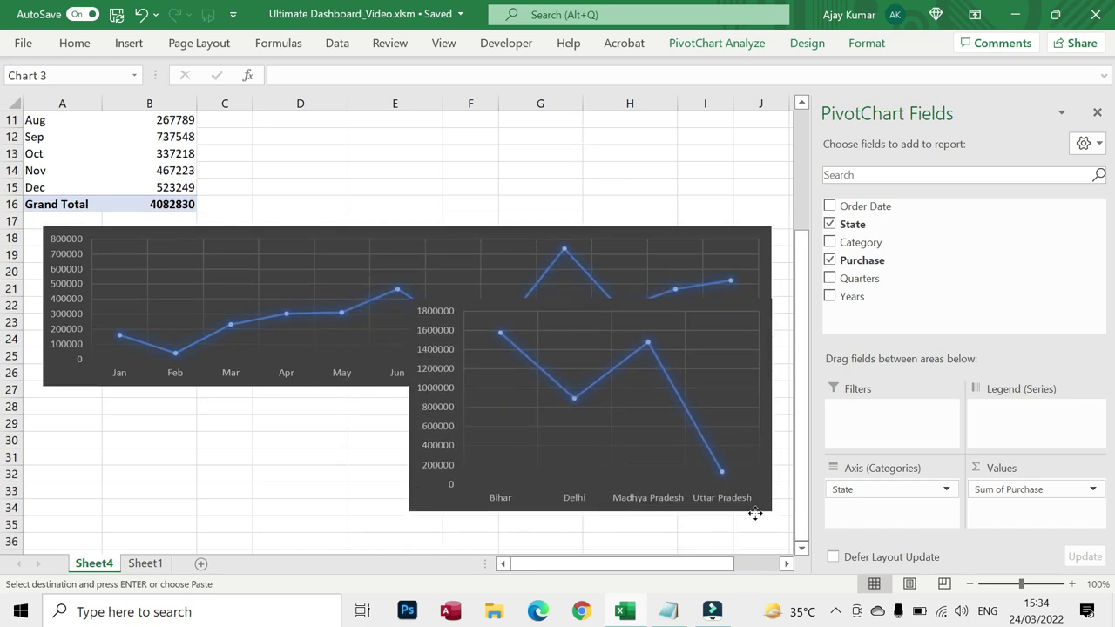
drag(755, 533, 755, 533)
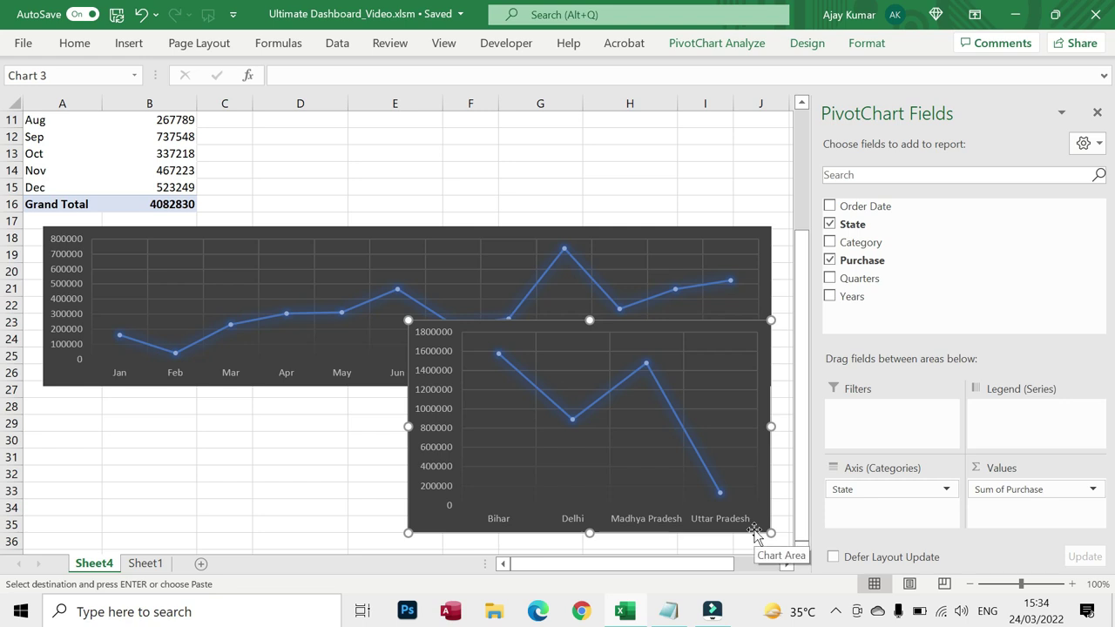
scroll(259, 430, up, 3)
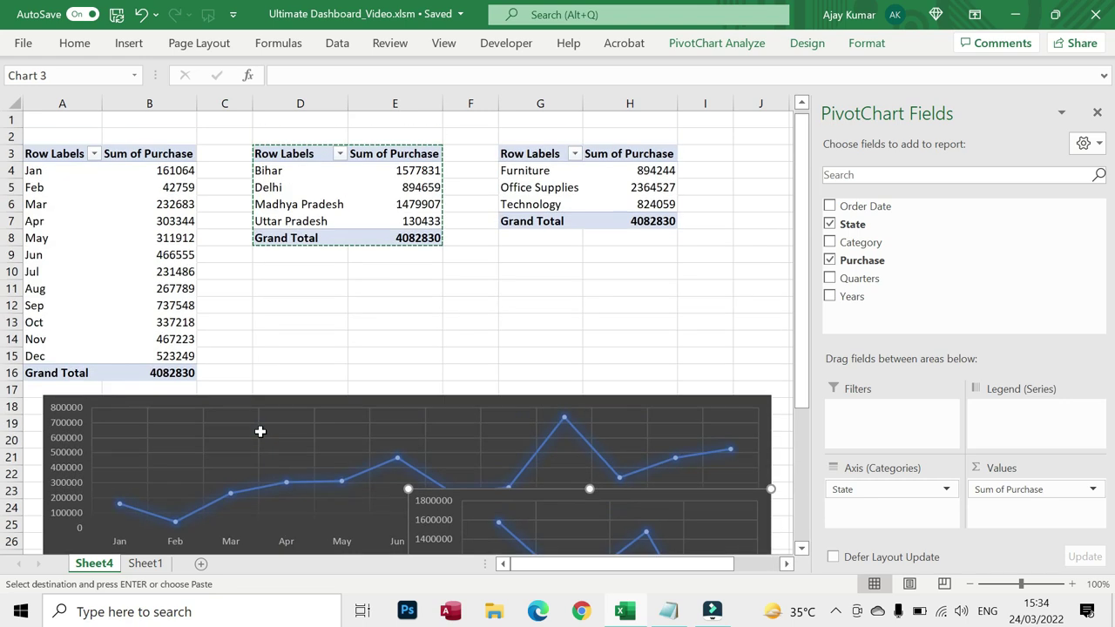
Insert a clustered bar PivotChart from the category pivot table.
click(533, 157)
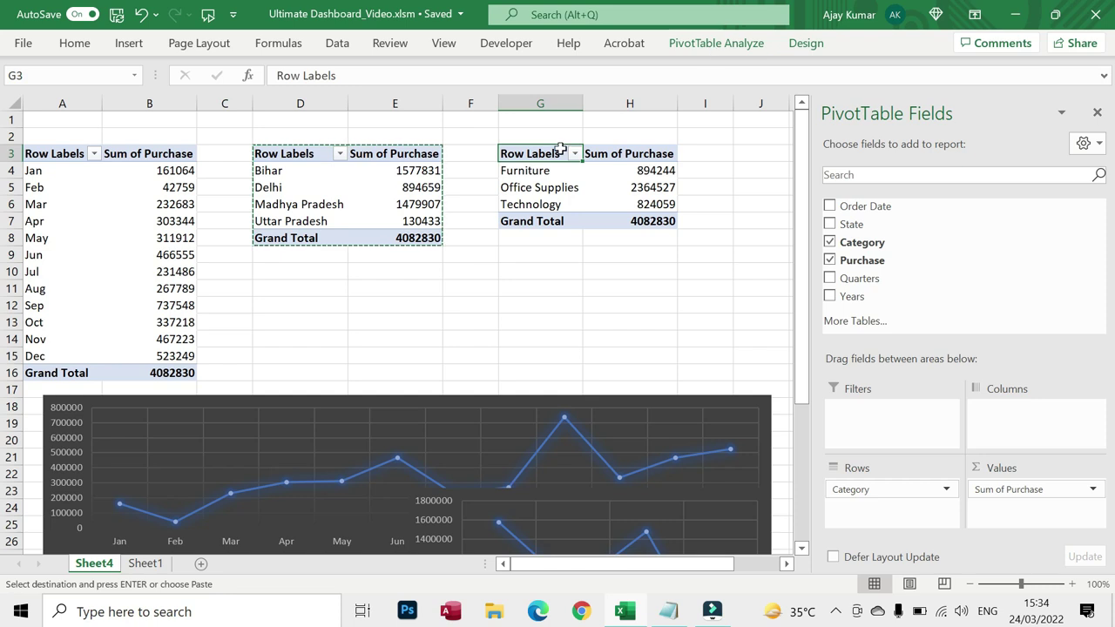
click(131, 48)
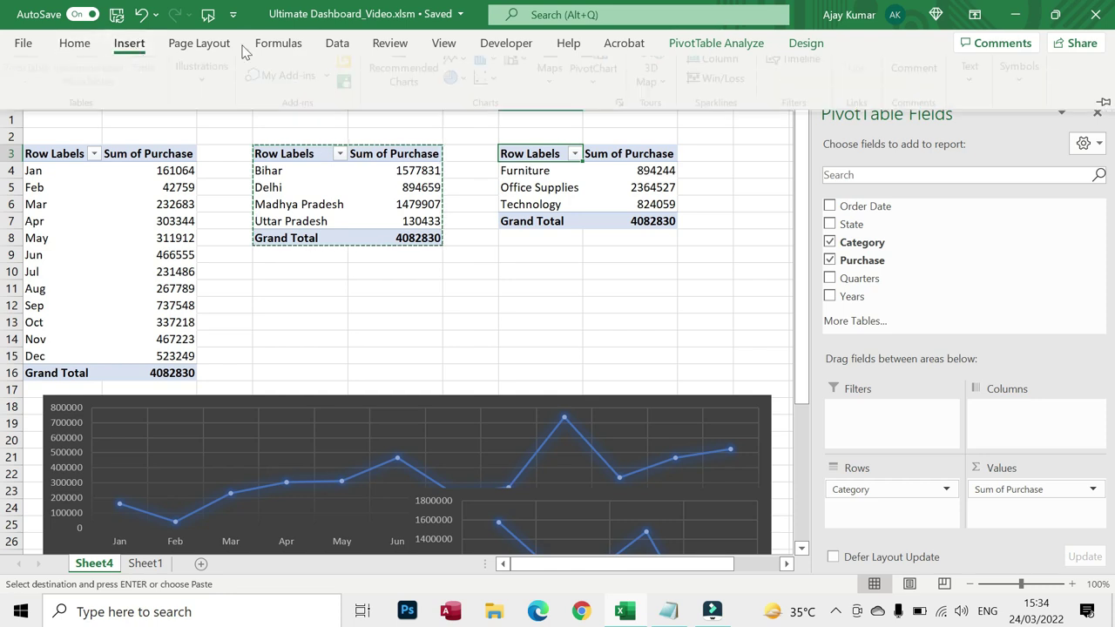
click(459, 70)
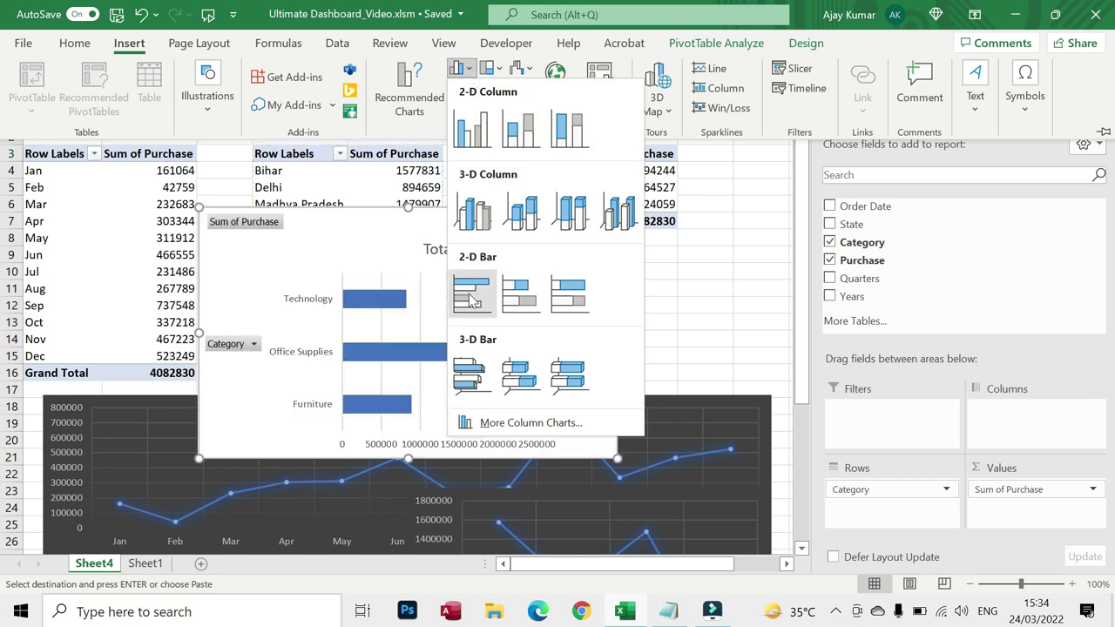
click(472, 300)
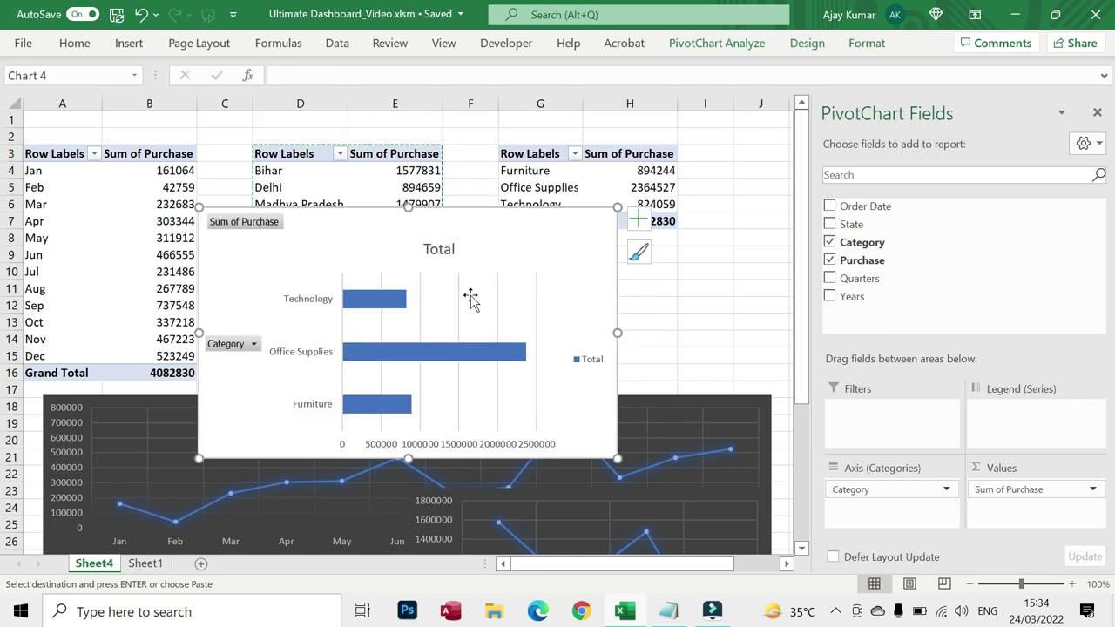
Hide all field buttons on the bar chart and delete its Total title and legend.
right_click(240, 349)
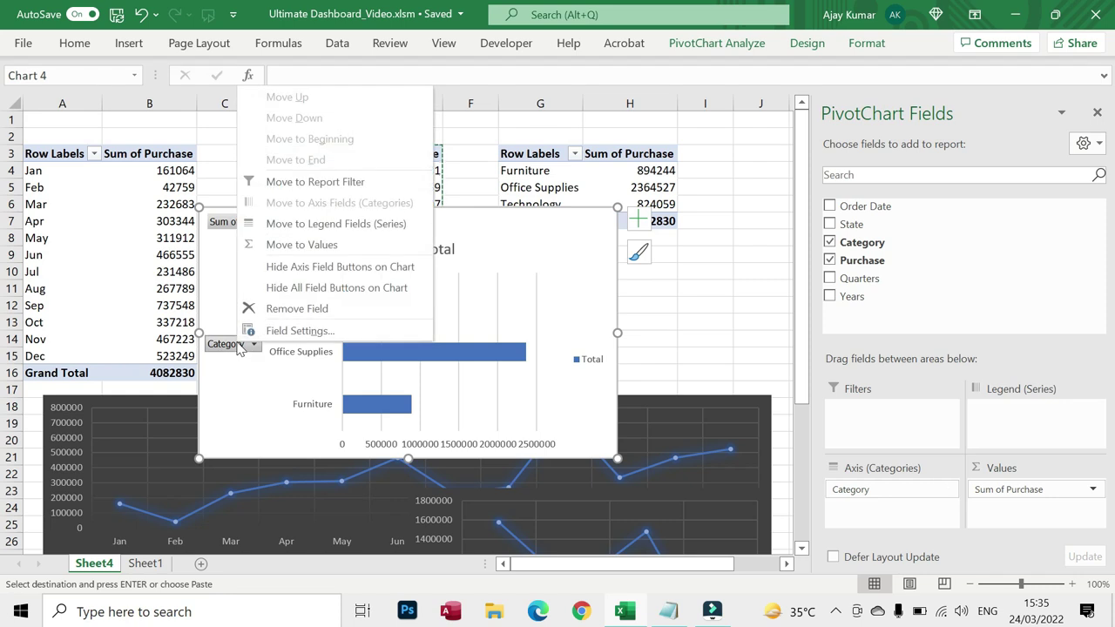
click(337, 286)
click(409, 225)
key(Delete)
click(593, 334)
key(Delete)
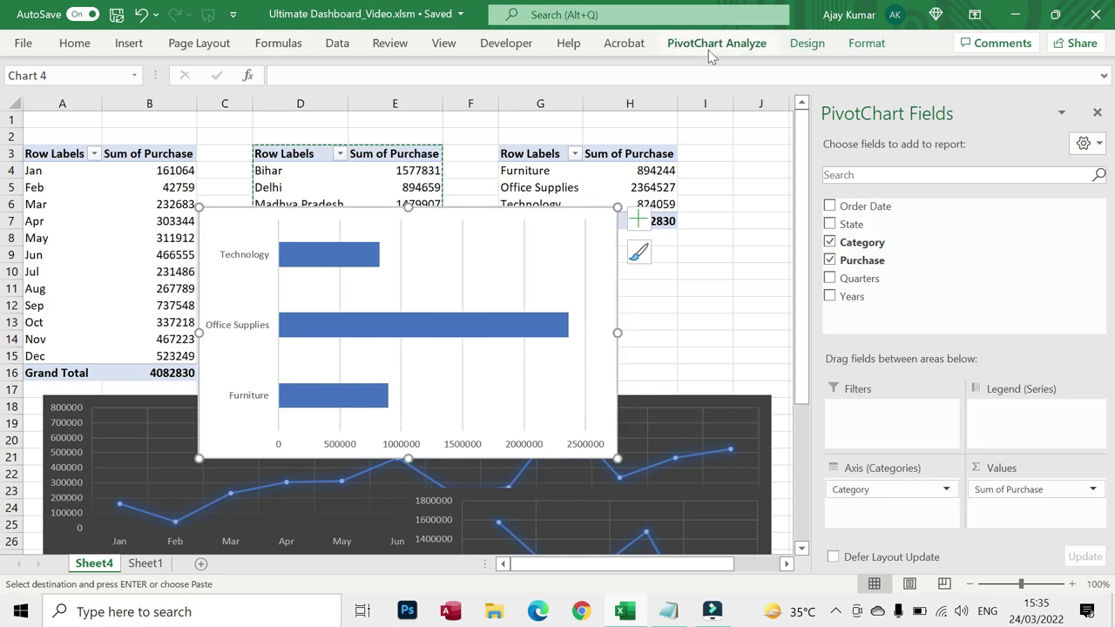
Apply the dark chart style with glowing blue outlined bars to the category chart.
click(807, 44)
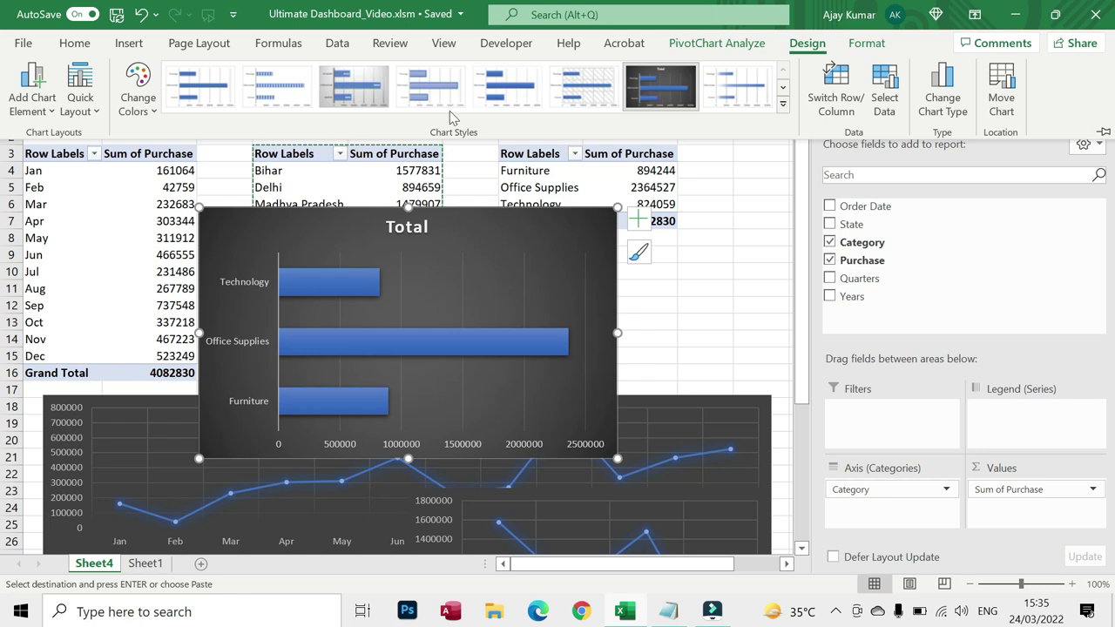
click(782, 105)
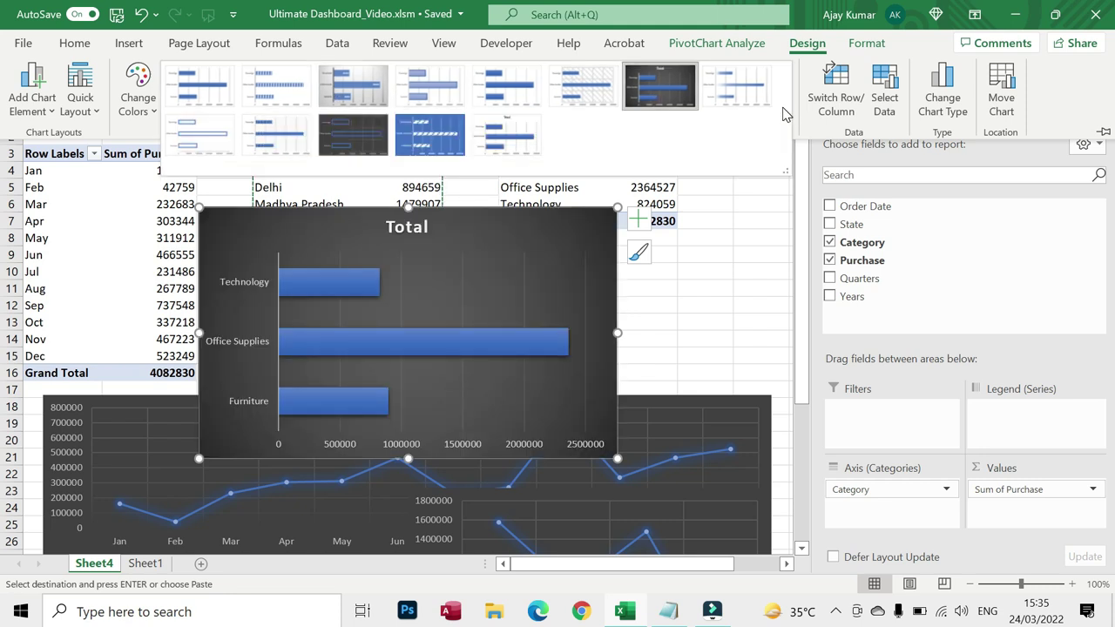
click(366, 148)
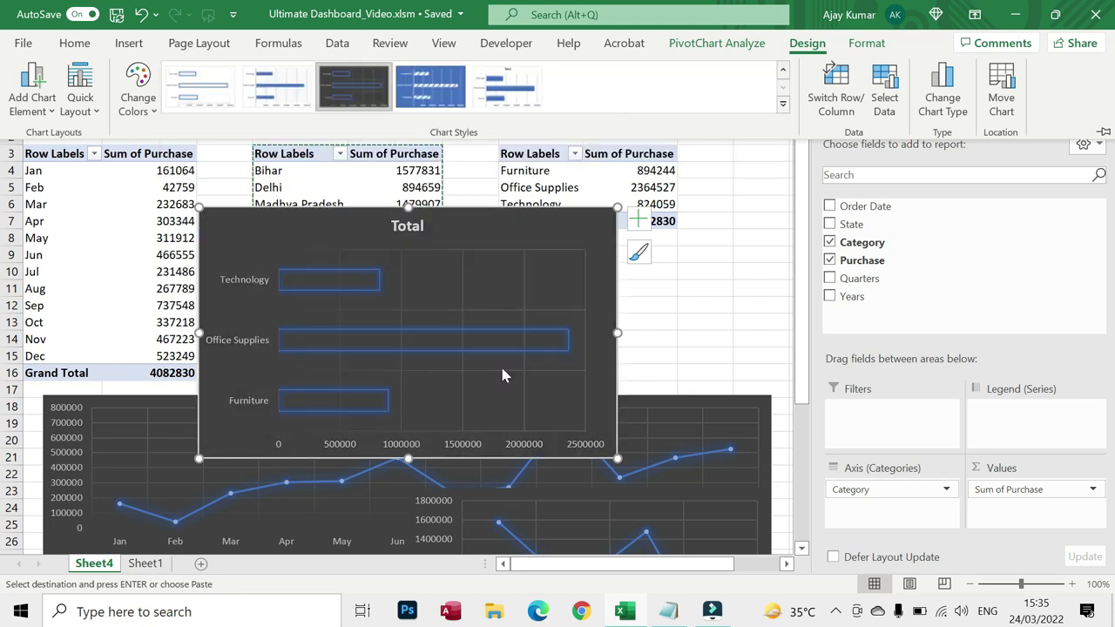
click(871, 45)
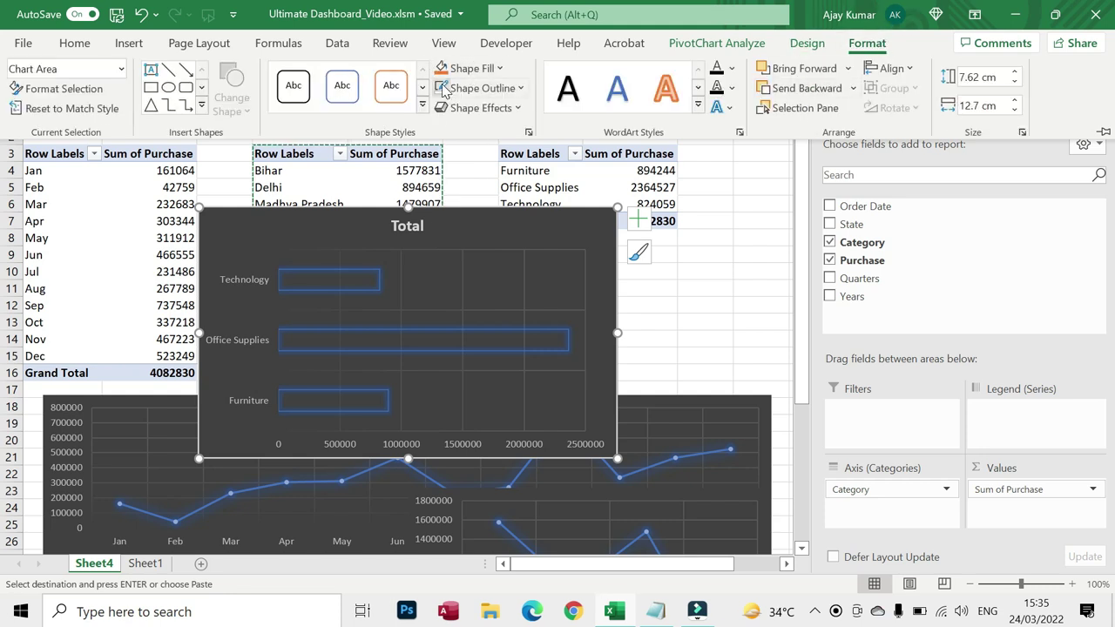
click(675, 339)
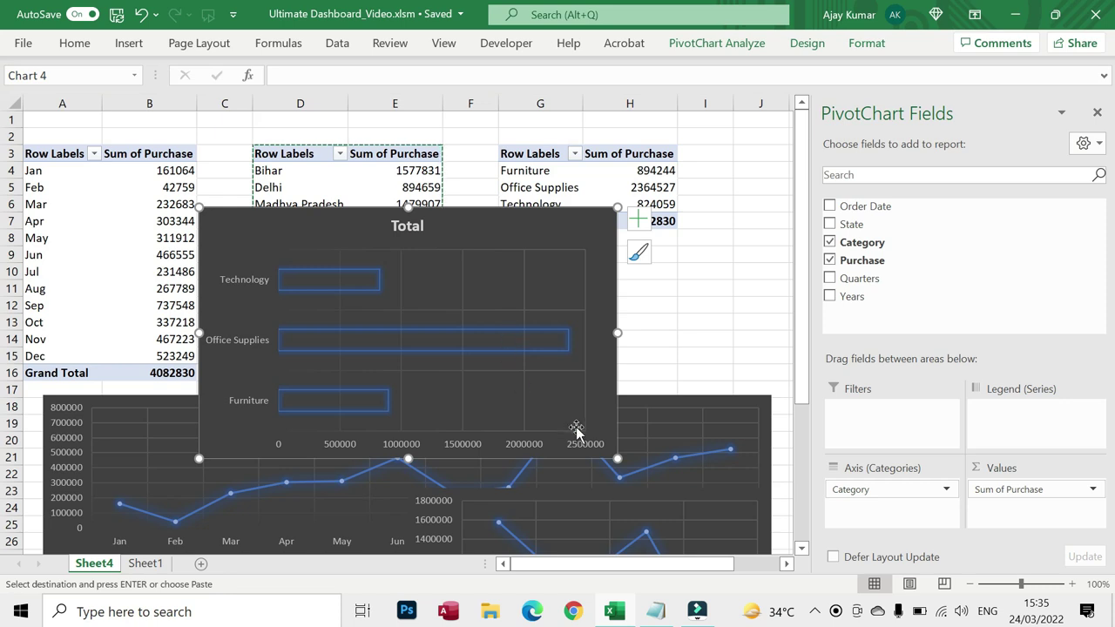
Shrink the category bar chart and move it to rows 23–37 at the left, beside the state chart.
mouse_move(617, 459)
mouse_down()
mouse_move(564, 446)
mouse_move(577, 446)
mouse_up()
scroll(581, 437, down, 4)
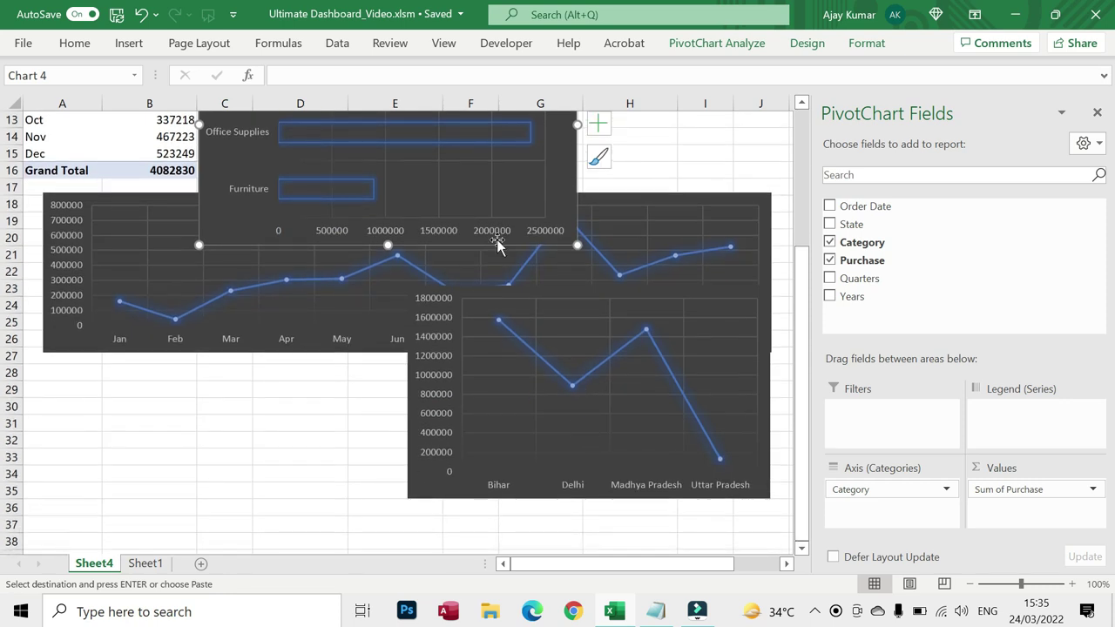
drag(498, 245, 297, 523)
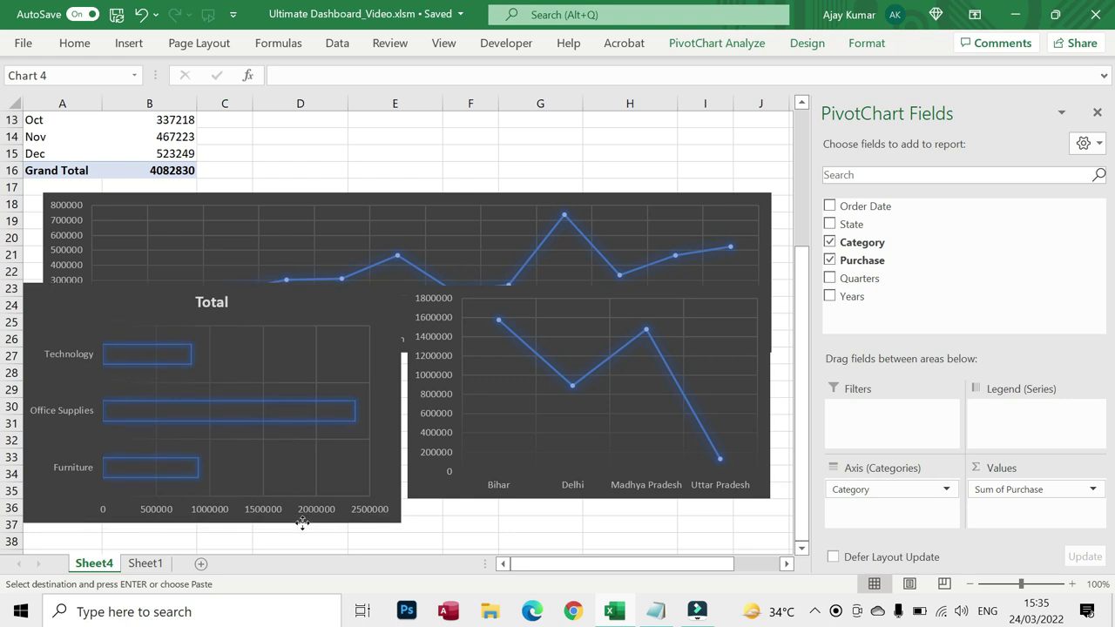
drag(297, 523, 302, 529)
drag(26, 519, 59, 503)
click(386, 167)
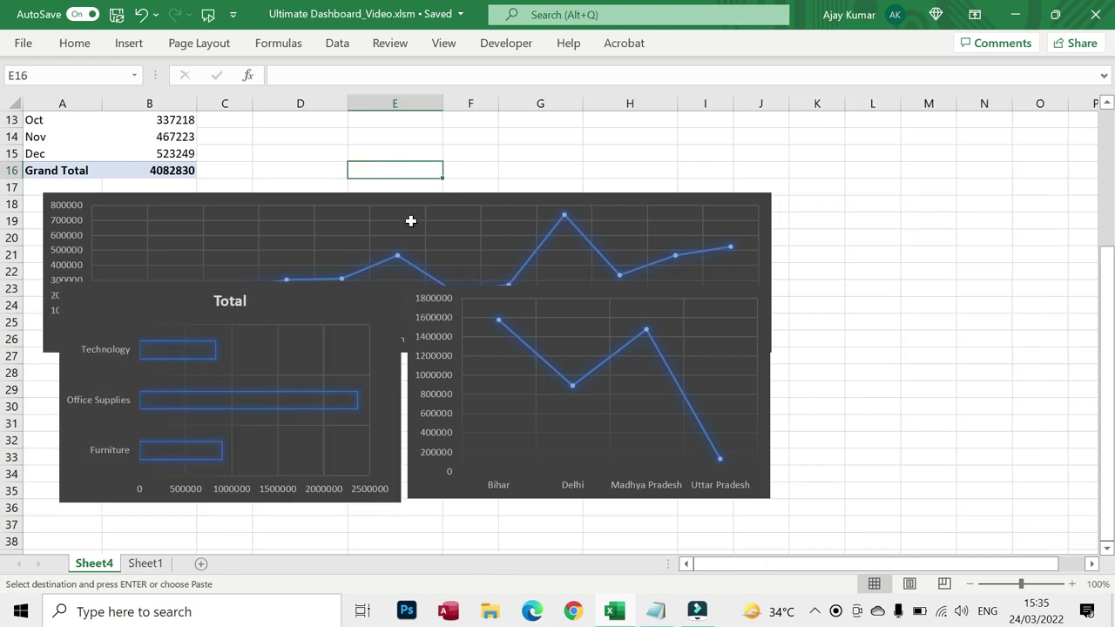
click(333, 299)
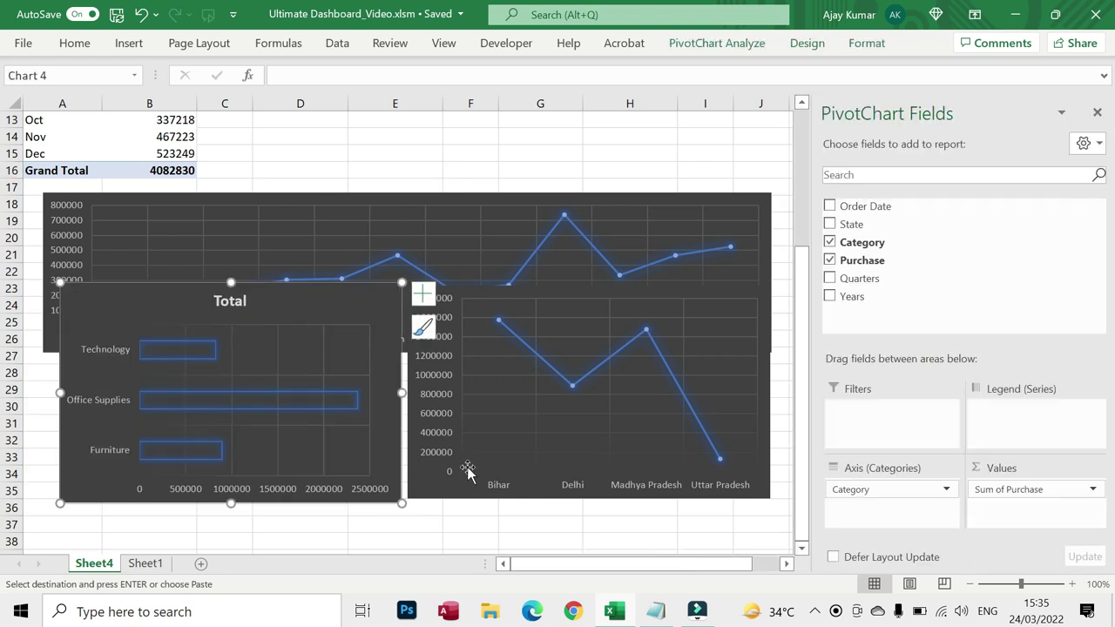
scroll(468, 474, up, 4)
click(421, 336)
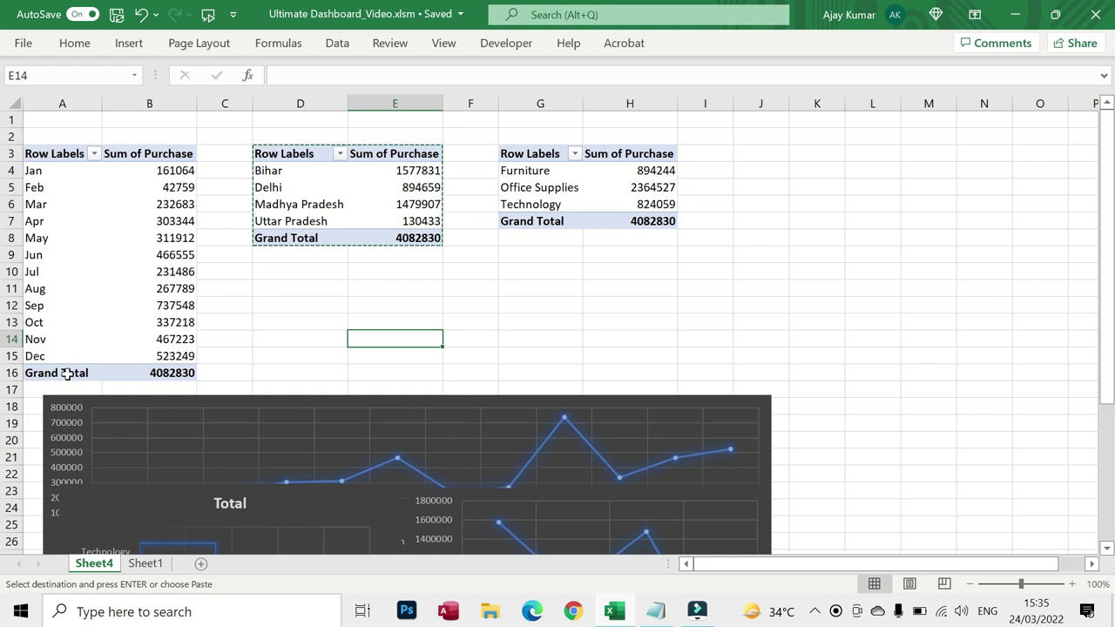
Save the workbook, then add an Order Date slicer for the monthly pivot in columns J–L.
click(271, 345)
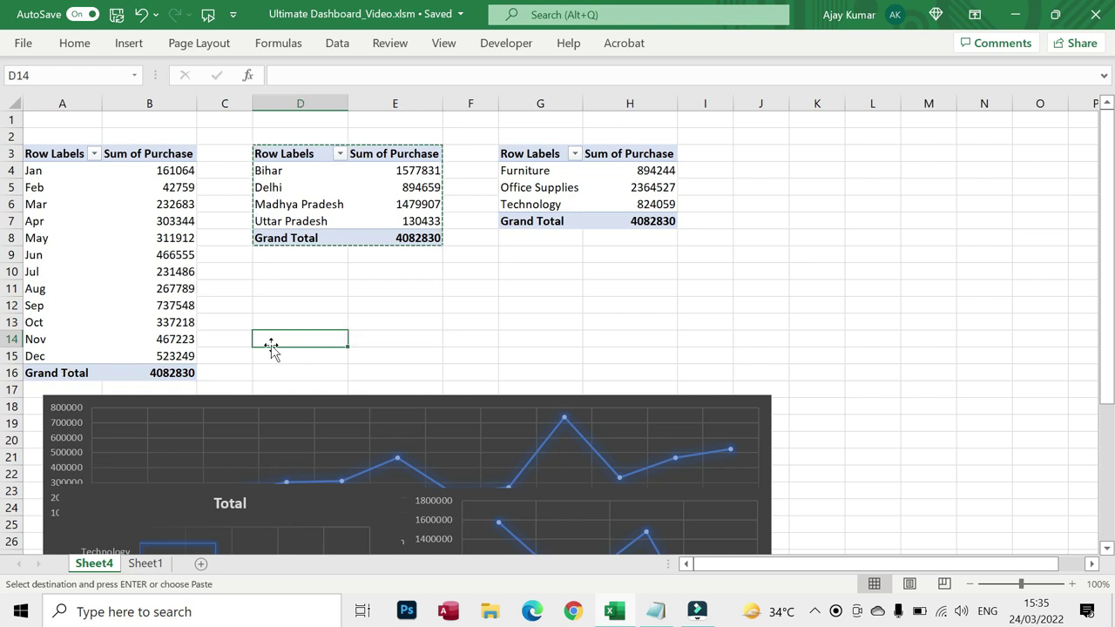
key(ctrl+s)
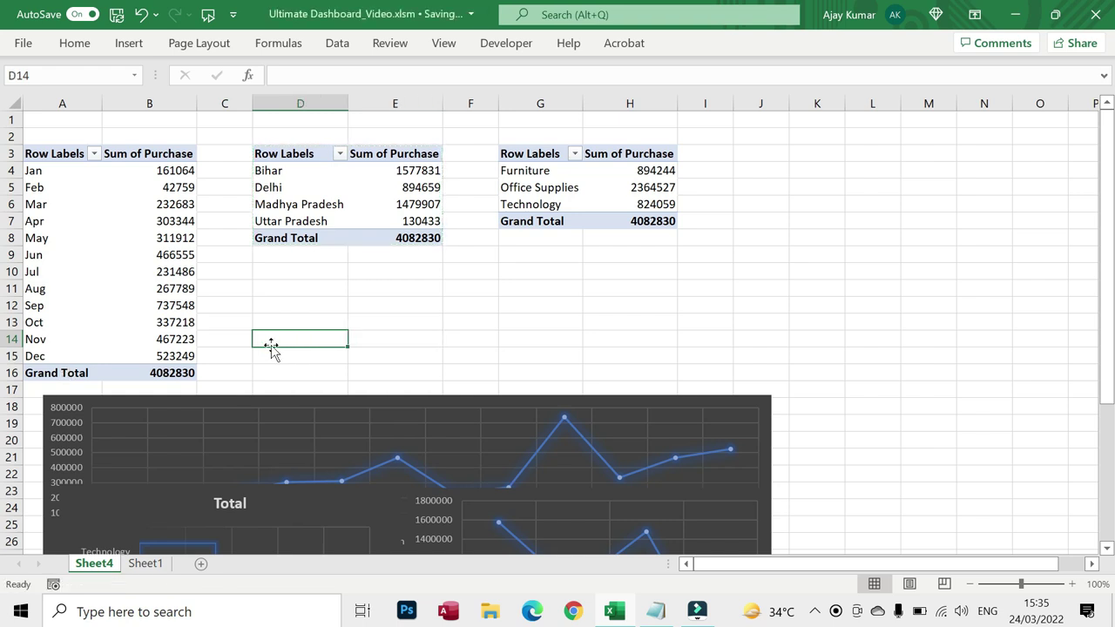
click(73, 155)
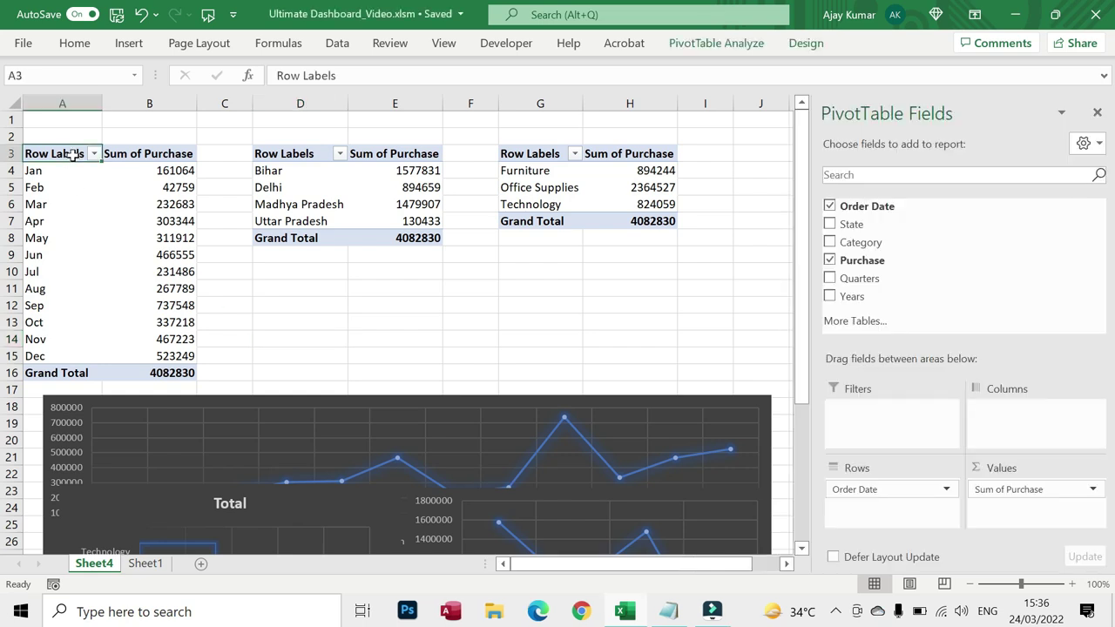
click(734, 42)
click(426, 70)
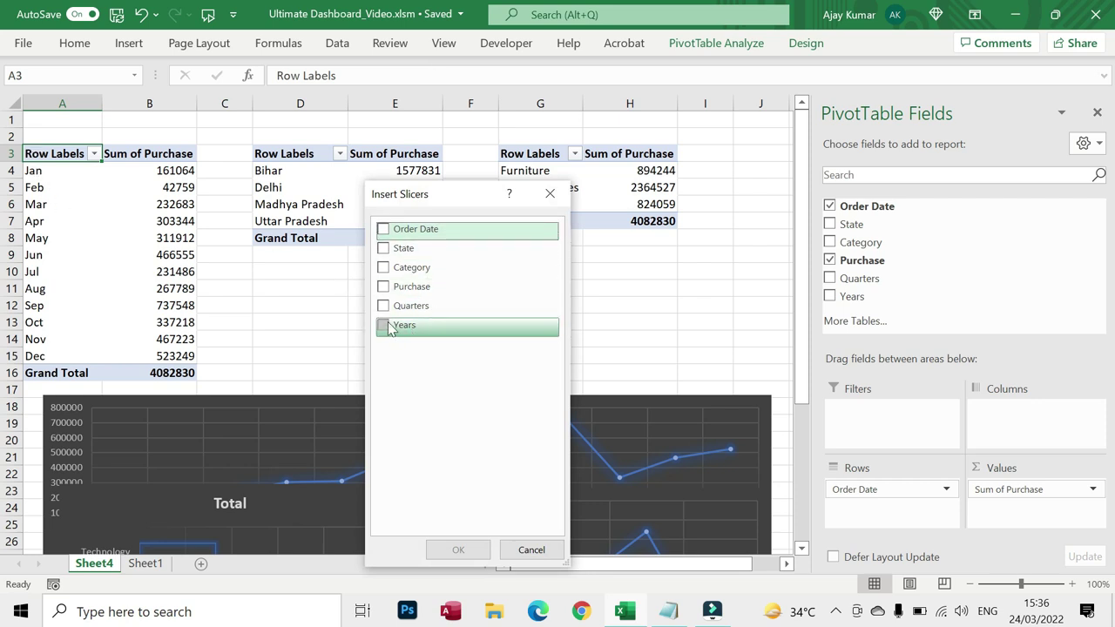
click(384, 230)
key(Return)
drag(423, 240, 816, 138)
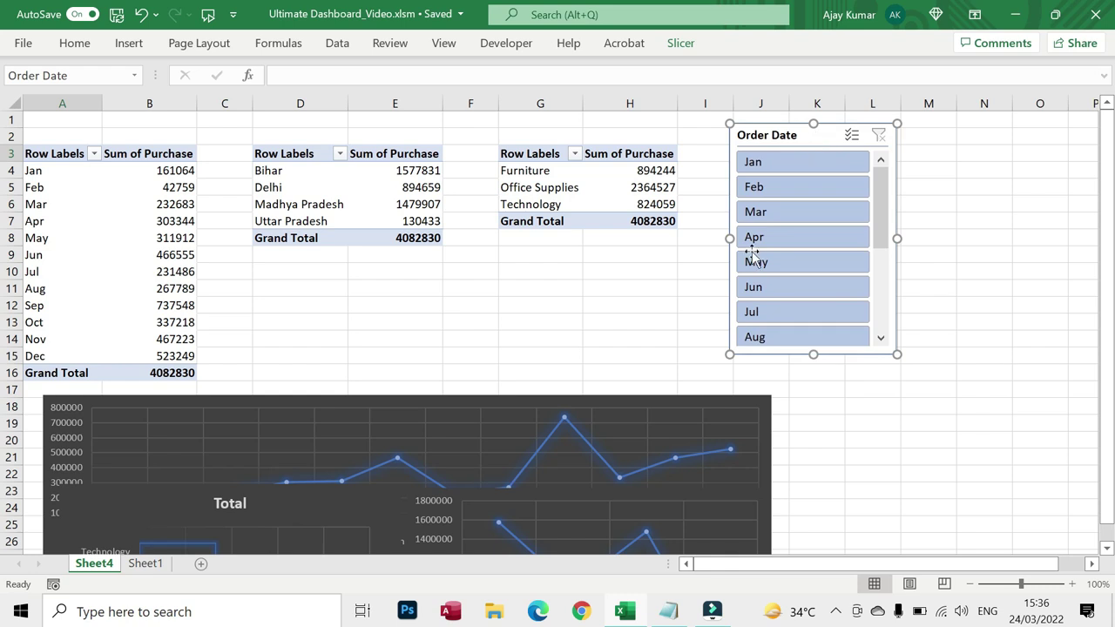
Filter the monthly pivot to single months Jan, Feb, then Mar with the Order Date slicer.
click(647, 296)
click(747, 355)
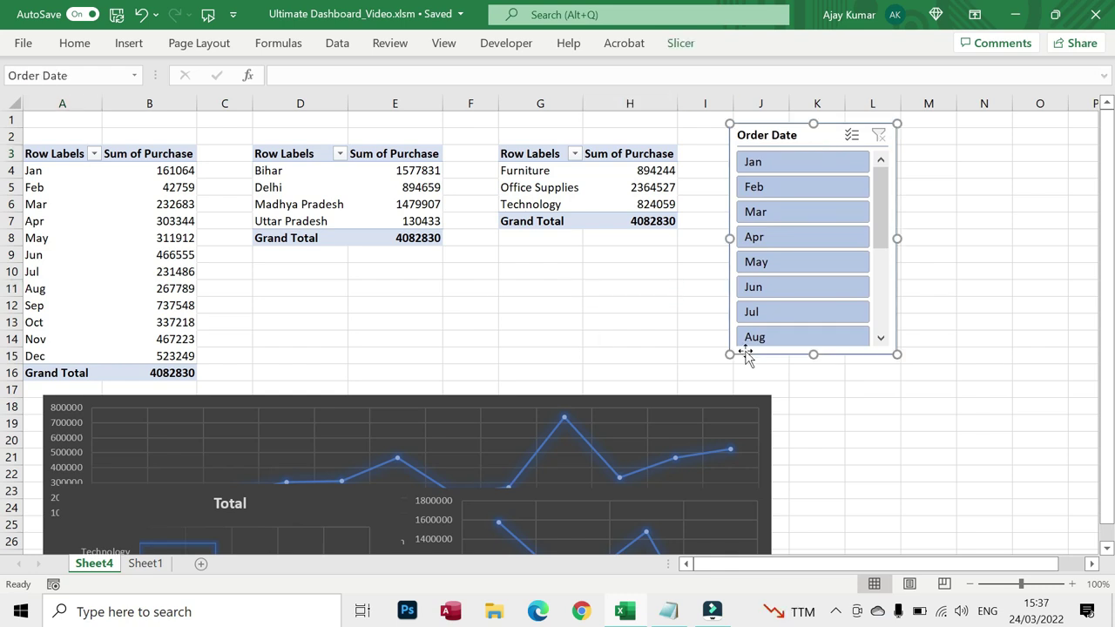
click(785, 162)
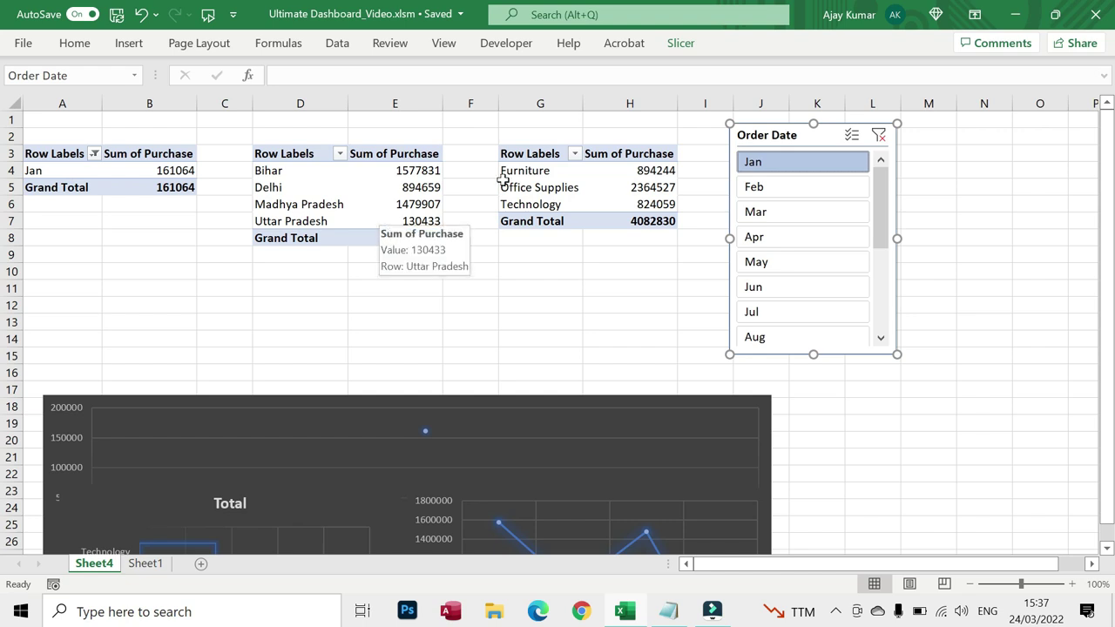
click(782, 189)
click(780, 209)
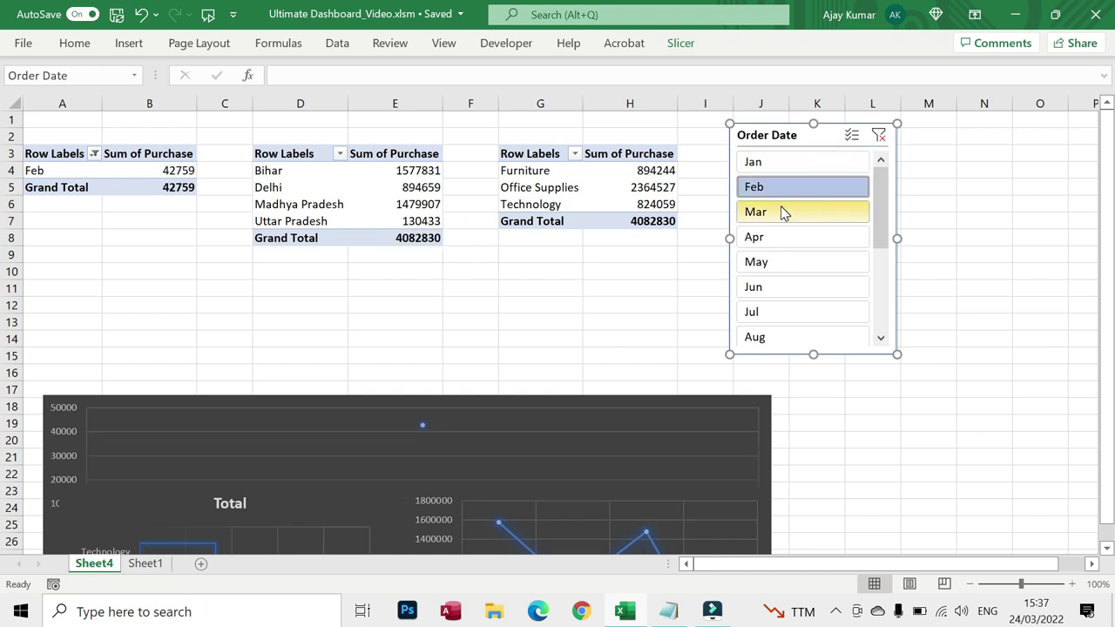
Turn on Multi-Select and choose Jan through Jul in the slicer, leaving Aug–Nov out.
click(852, 137)
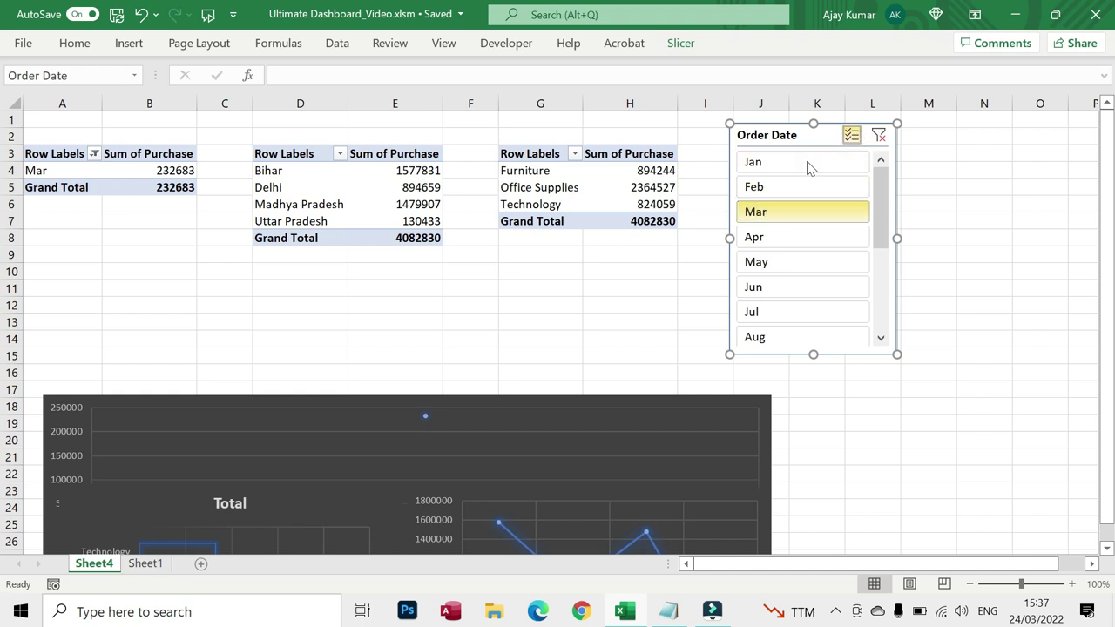
click(841, 161)
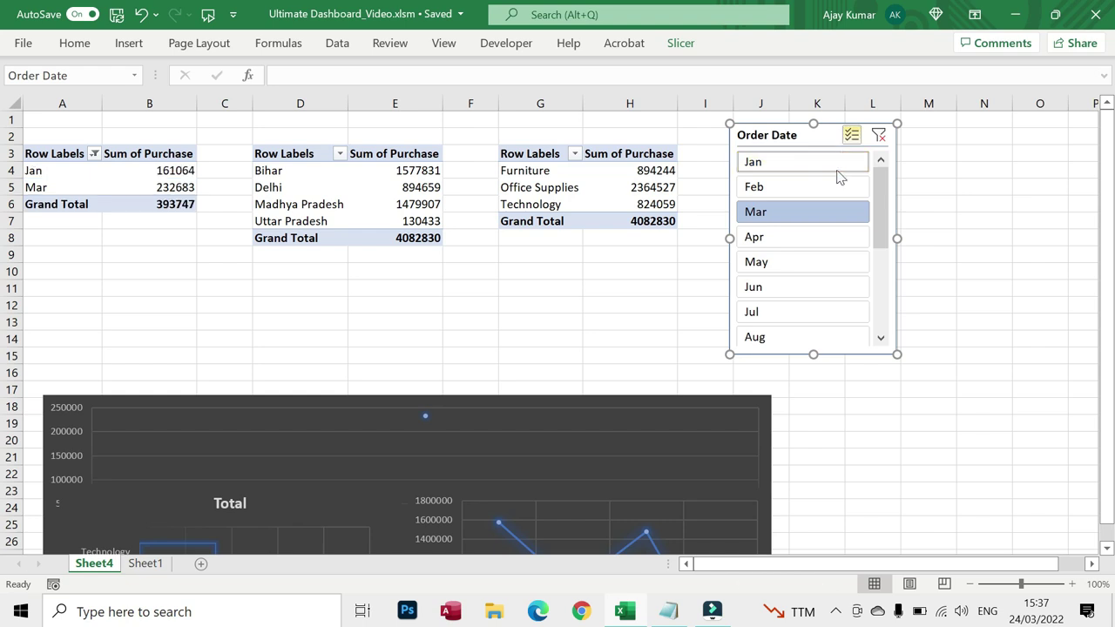
click(789, 188)
click(793, 246)
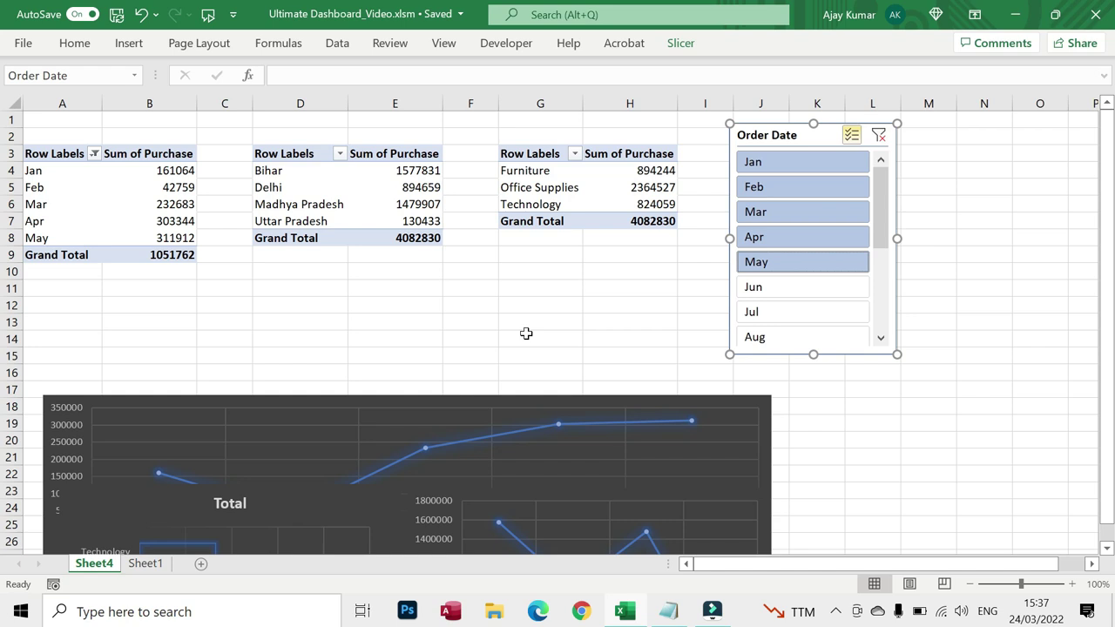
scroll(526, 333, down, 3)
drag(426, 405, 405, 286)
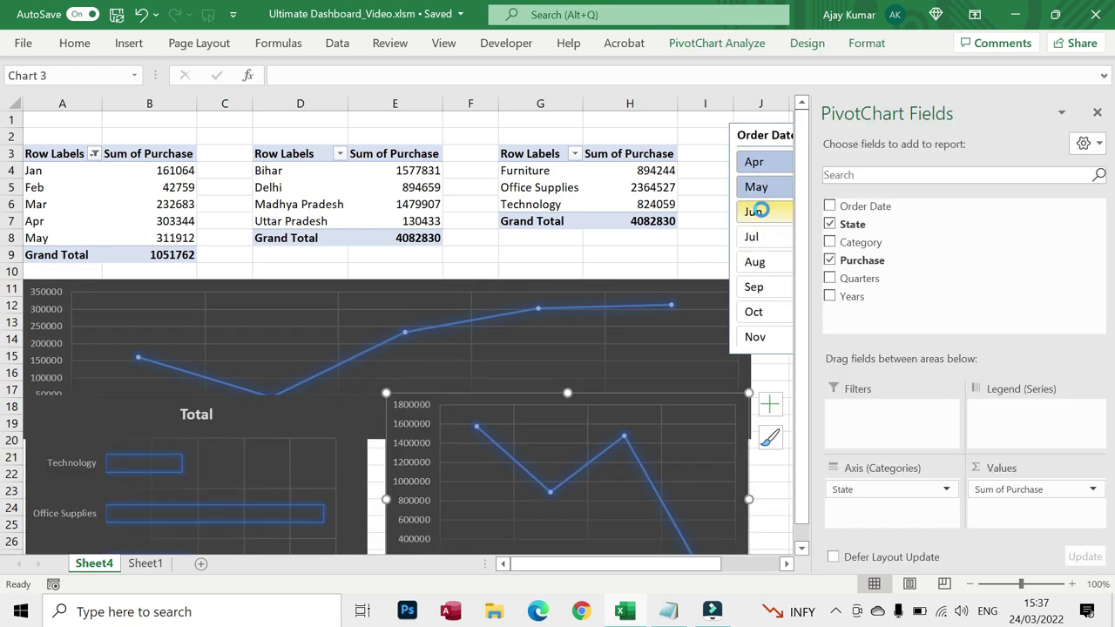
click(759, 211)
click(694, 227)
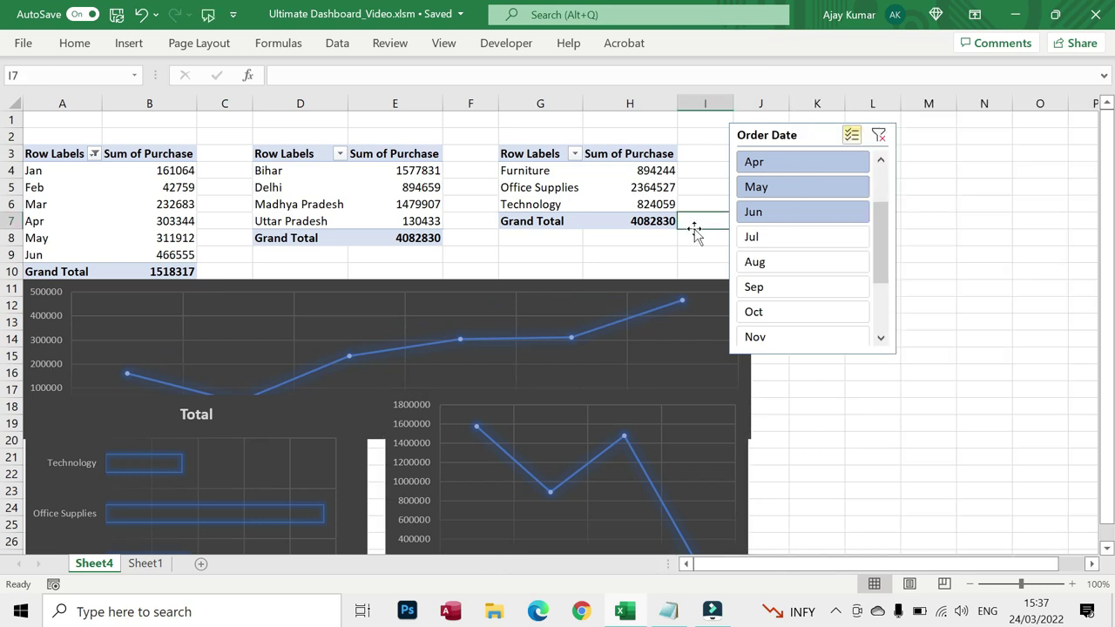
click(788, 238)
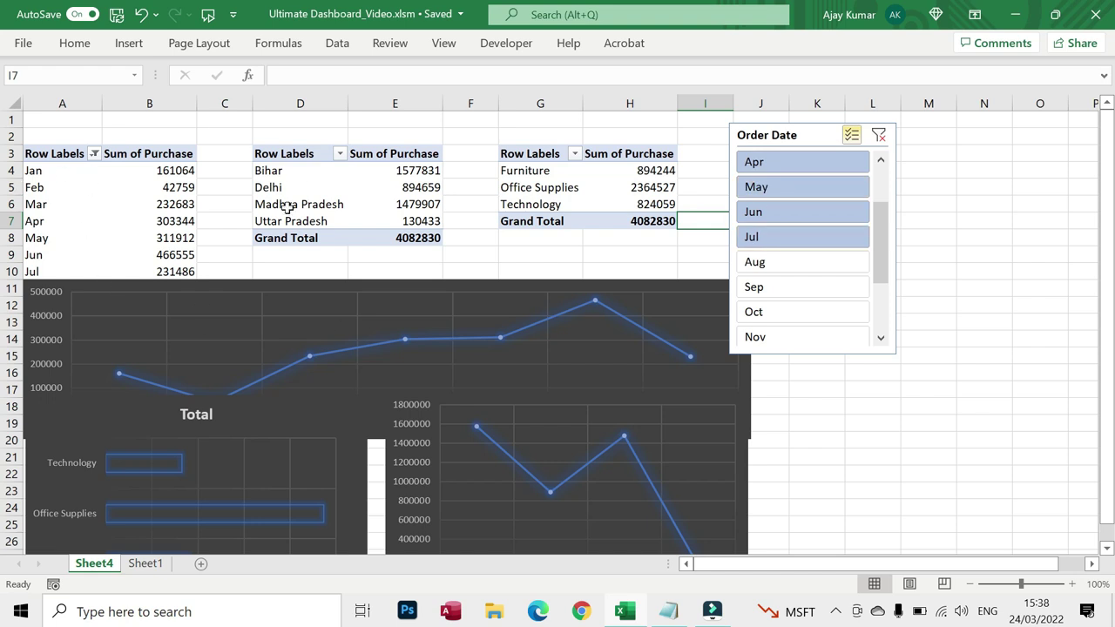
Insert a State slicer from the state pivot table, then delete it.
click(285, 174)
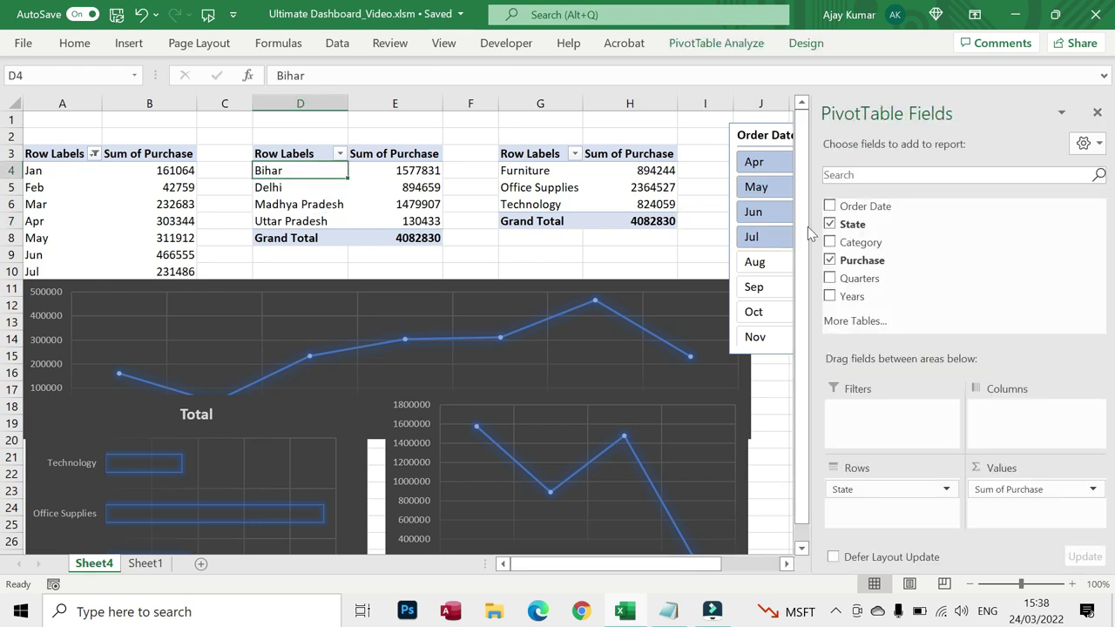
click(714, 43)
click(434, 75)
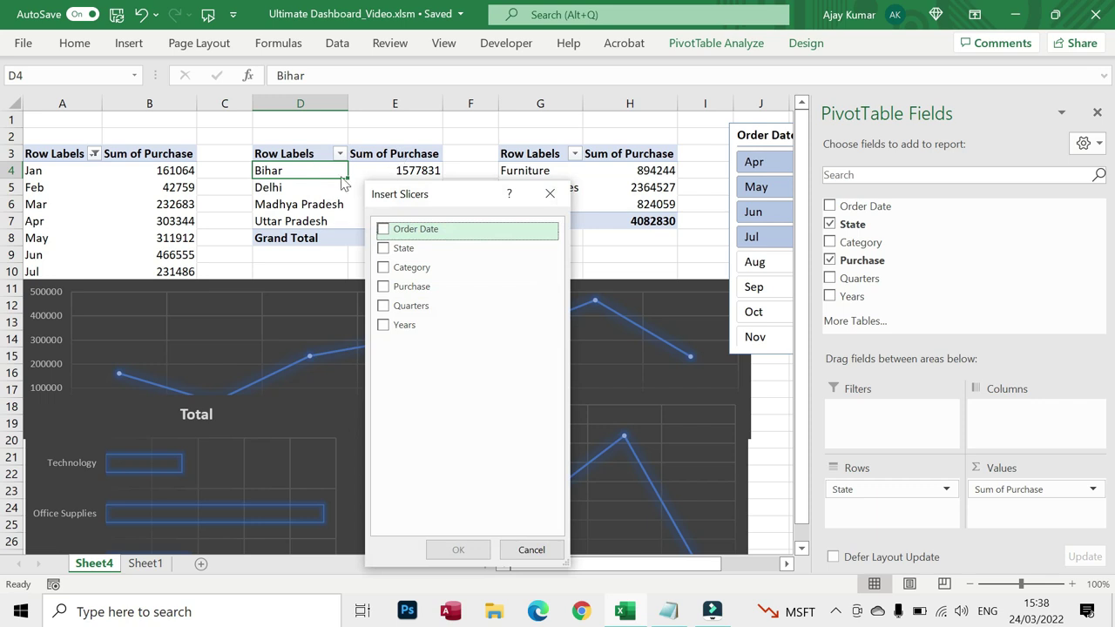
click(383, 251)
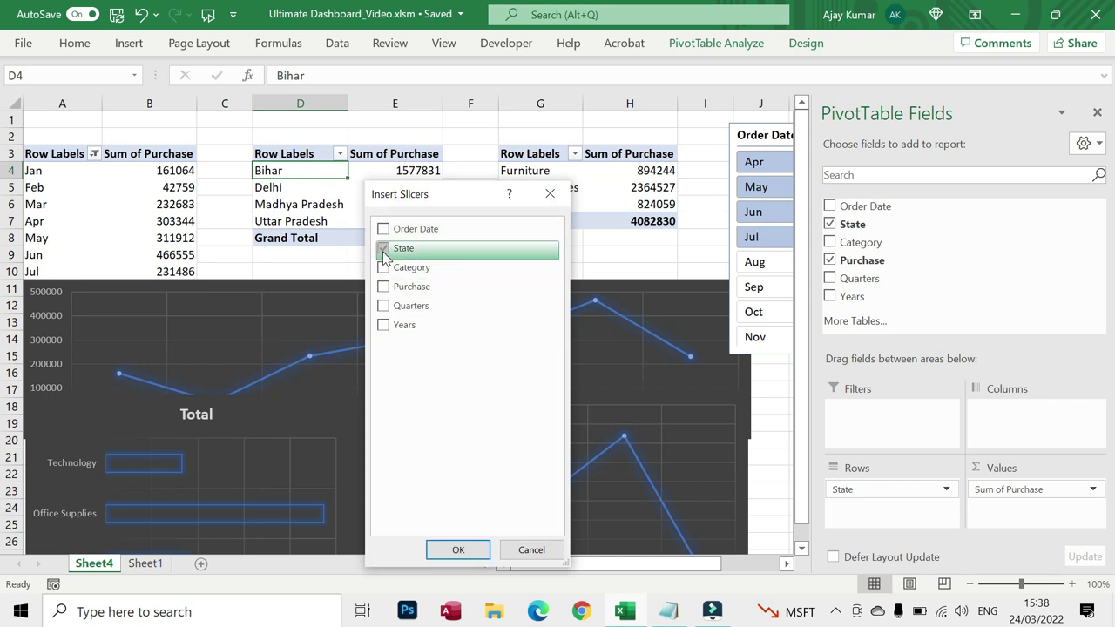
click(483, 550)
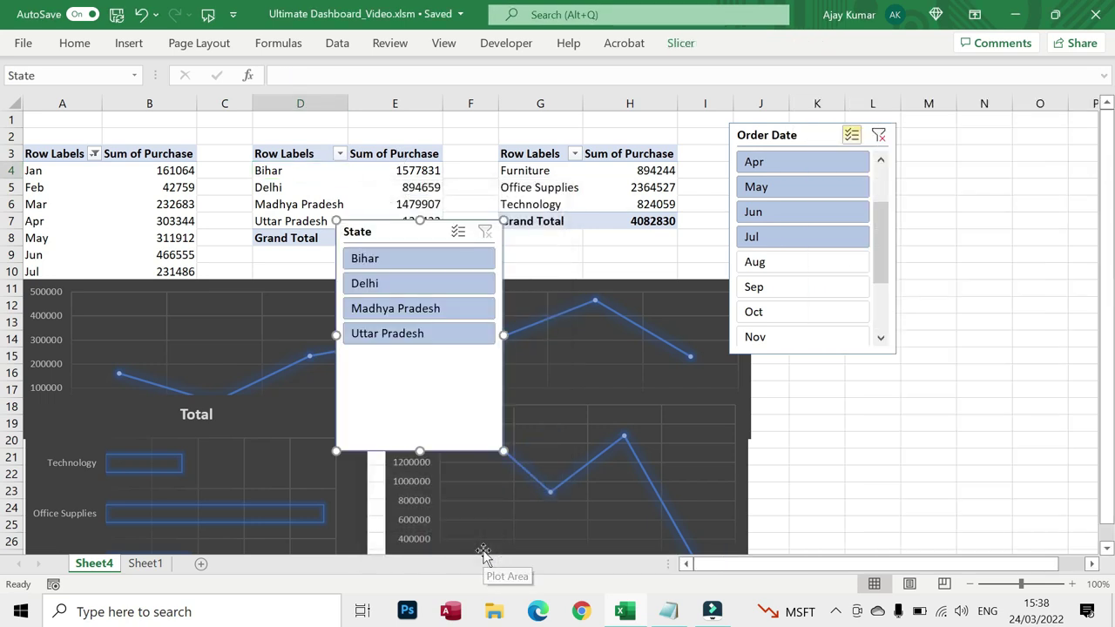
key(Delete)
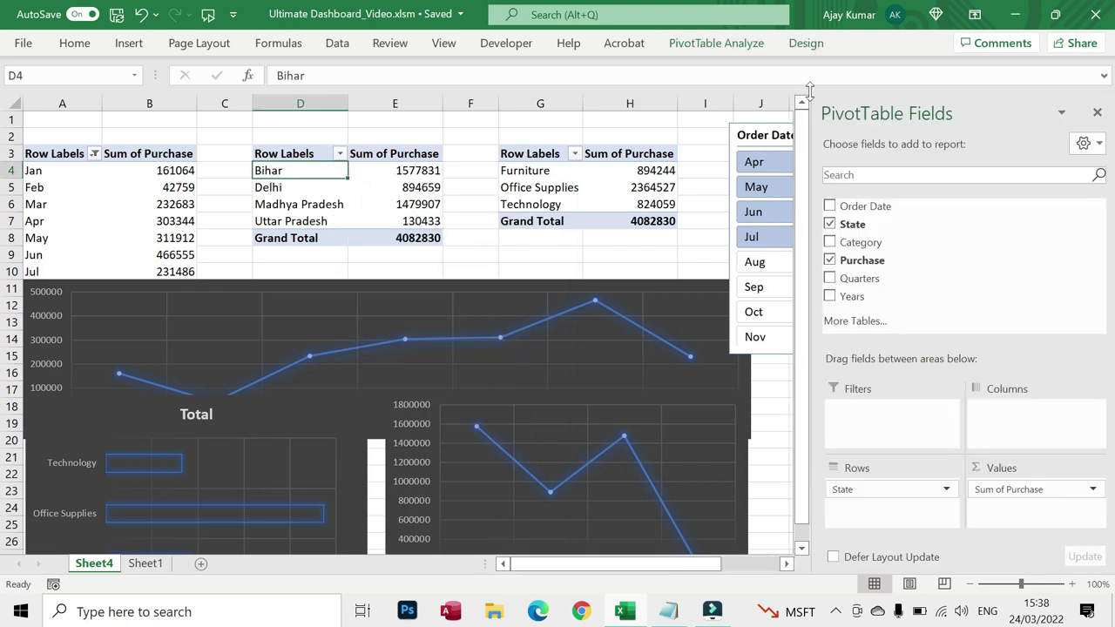
Add an Order Date slicer for the state pivot table instead.
key(alt+n)
key(s)
key(f)
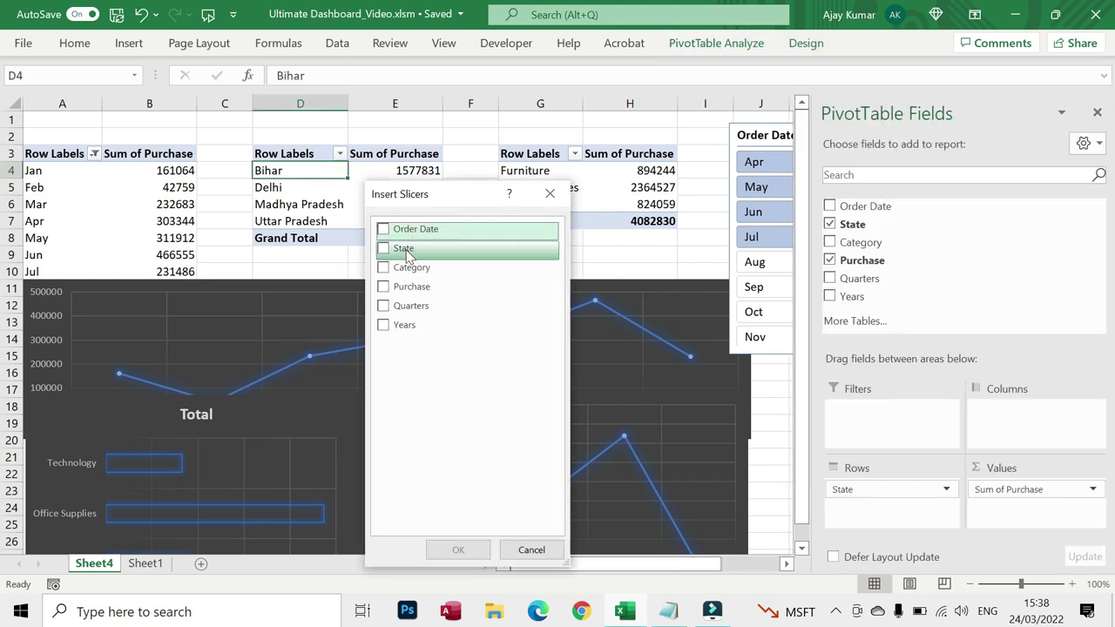
click(383, 230)
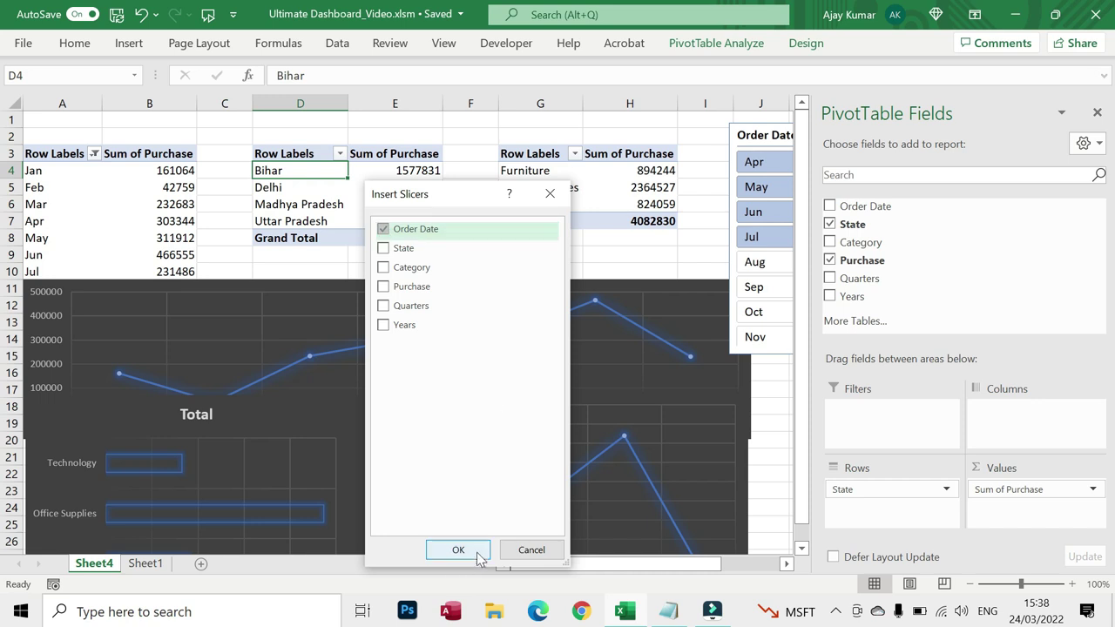
click(458, 549)
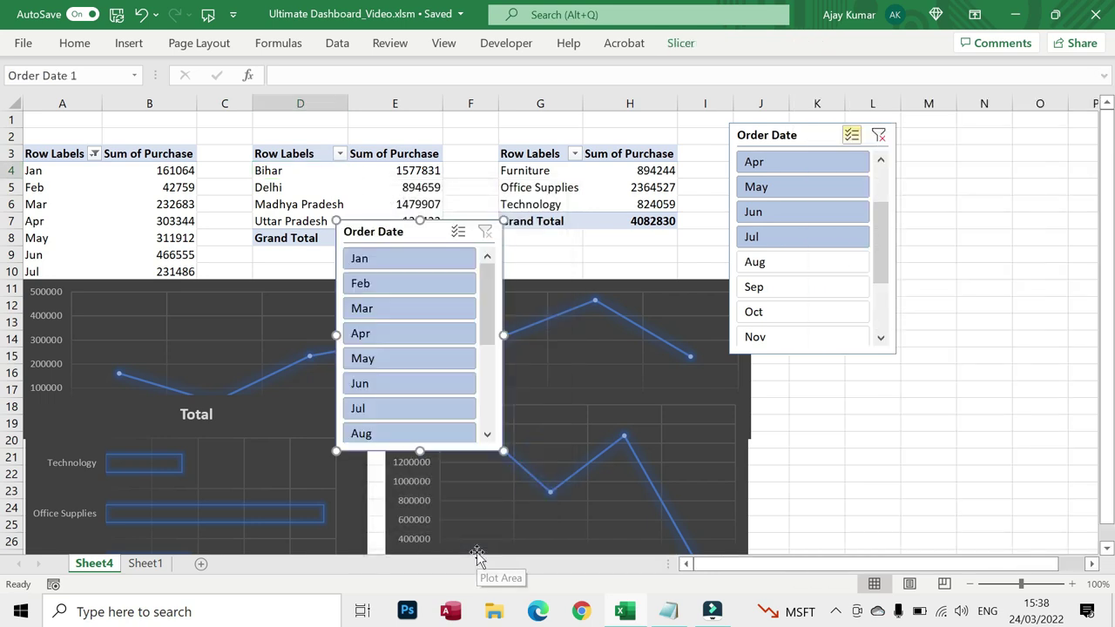
Place the new slicer beside the first and, with Multi-Select, select Jan through Jul in both slicers.
drag(404, 233, 978, 136)
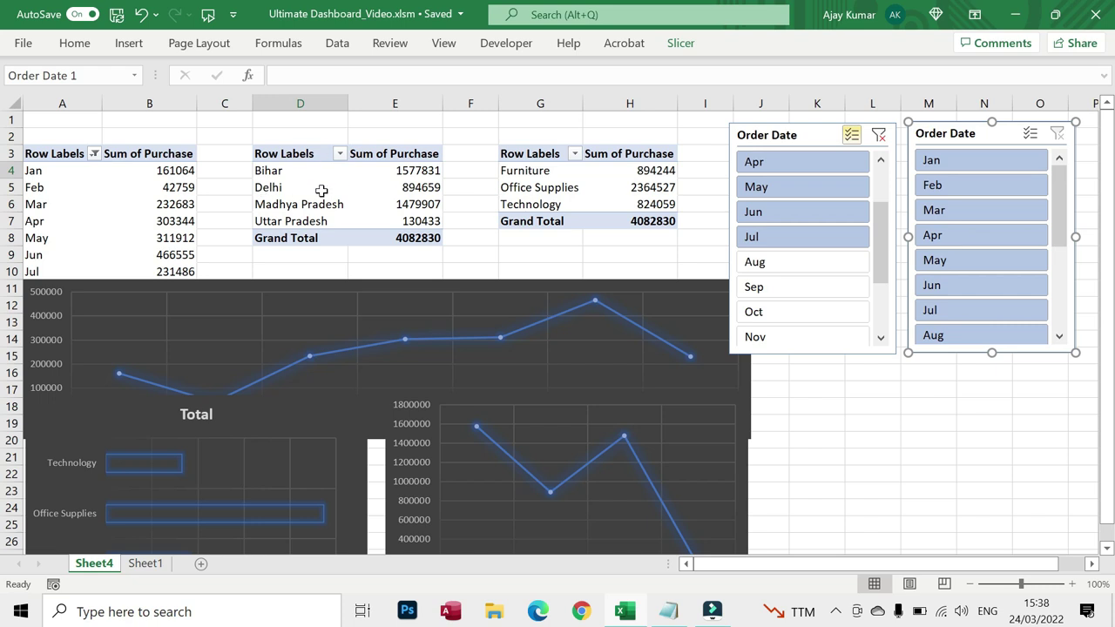
click(967, 161)
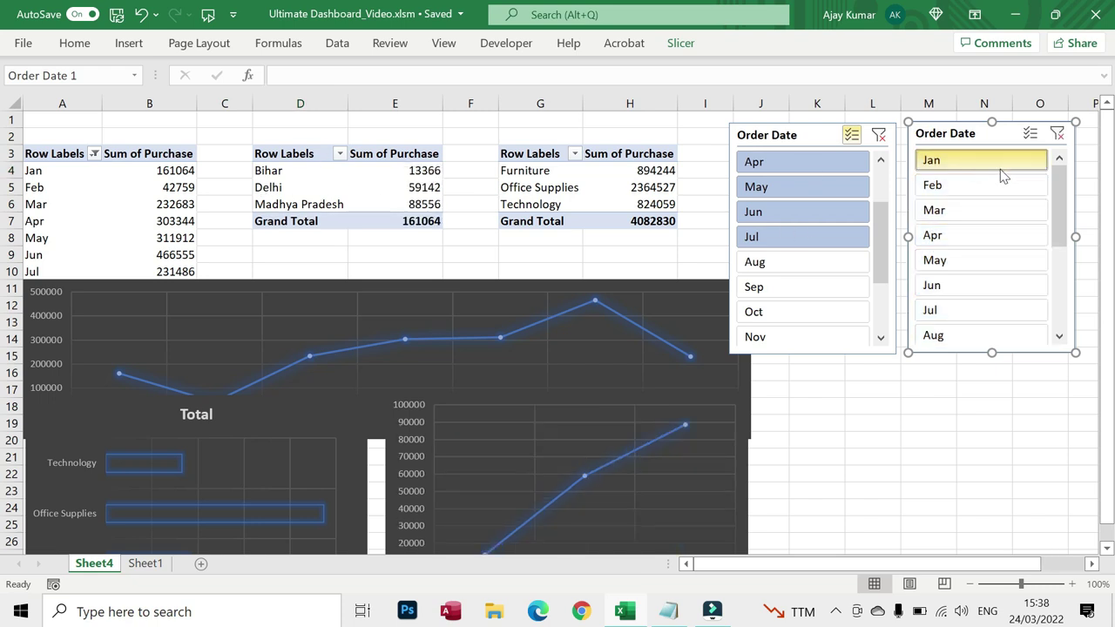
click(1030, 134)
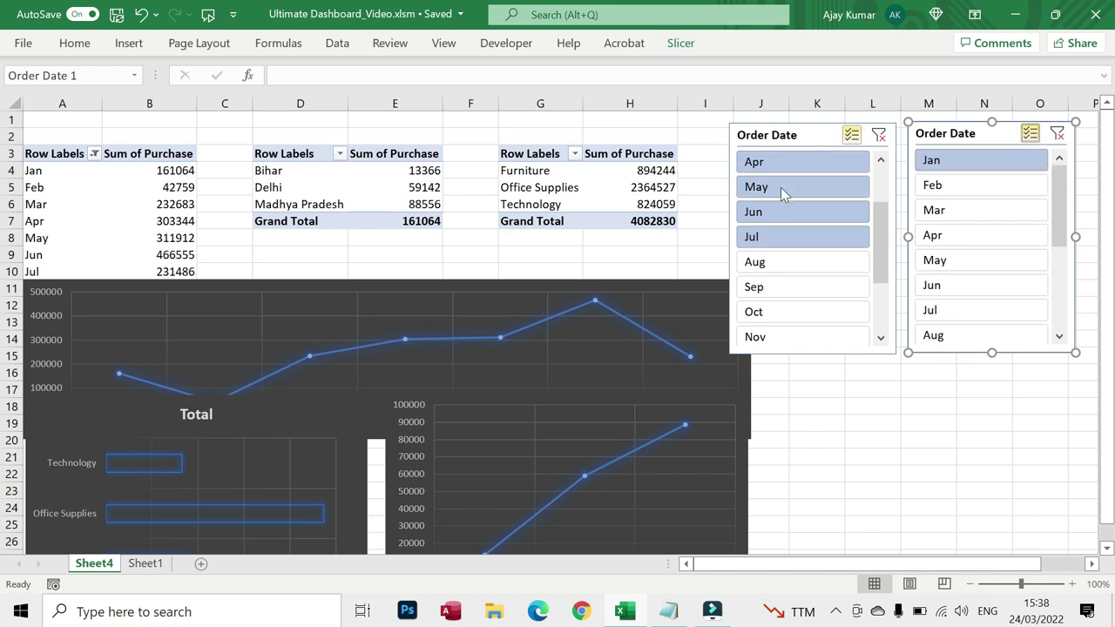
click(944, 185)
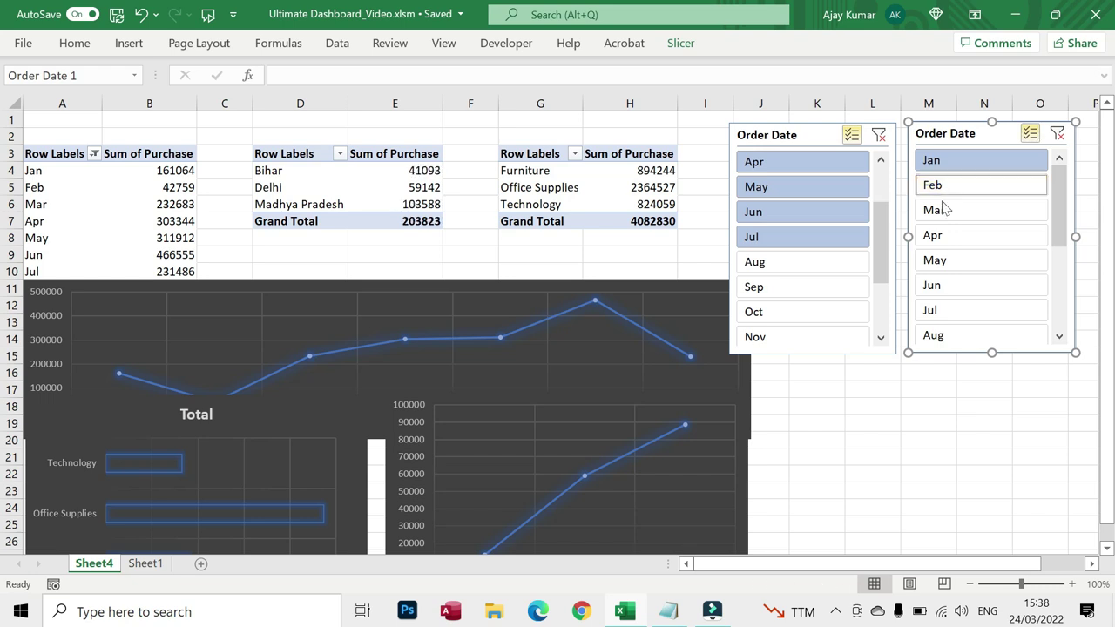
click(944, 210)
click(951, 237)
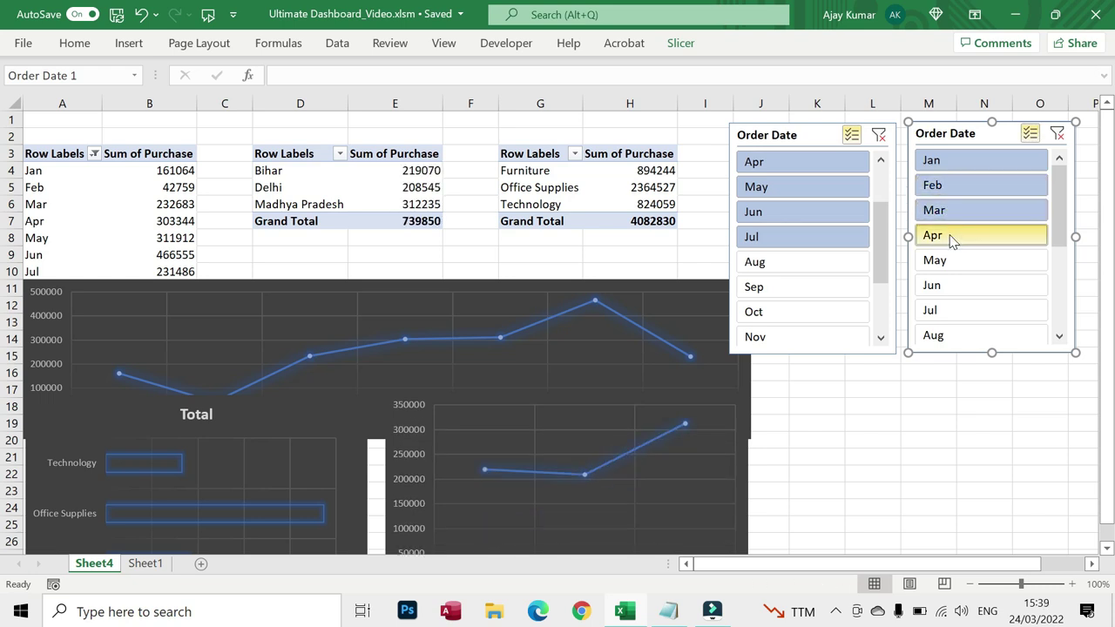
click(768, 241)
scroll(783, 252, up, 2)
click(964, 258)
click(948, 284)
click(949, 314)
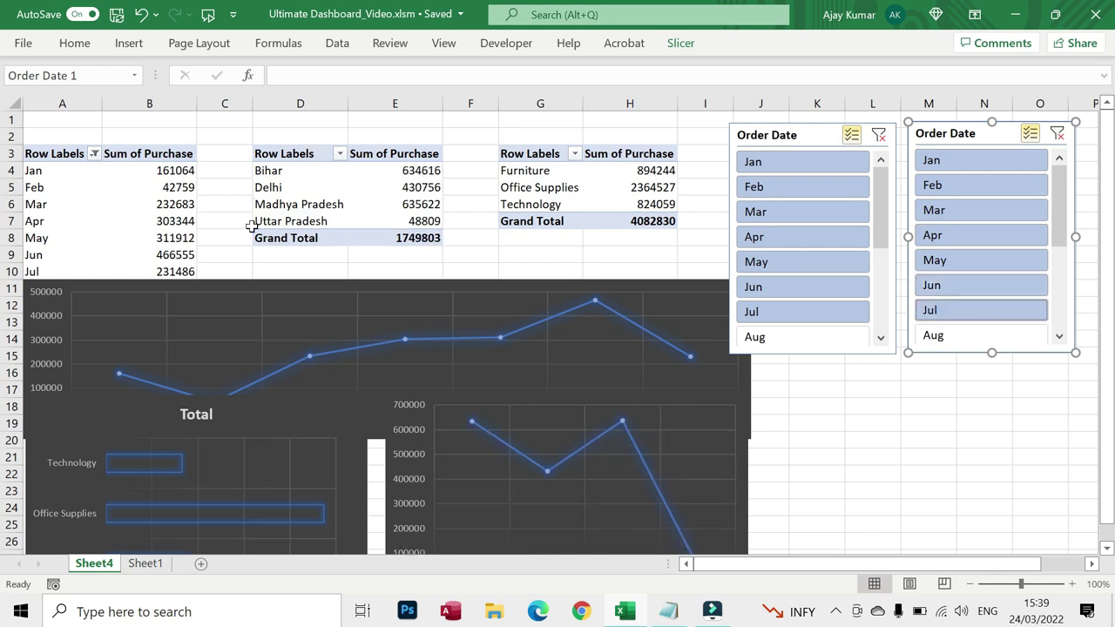
Check the Grand Total, then deselect Jul in both slicers so both pivots total 1518317.
drag(445, 286, 445, 349)
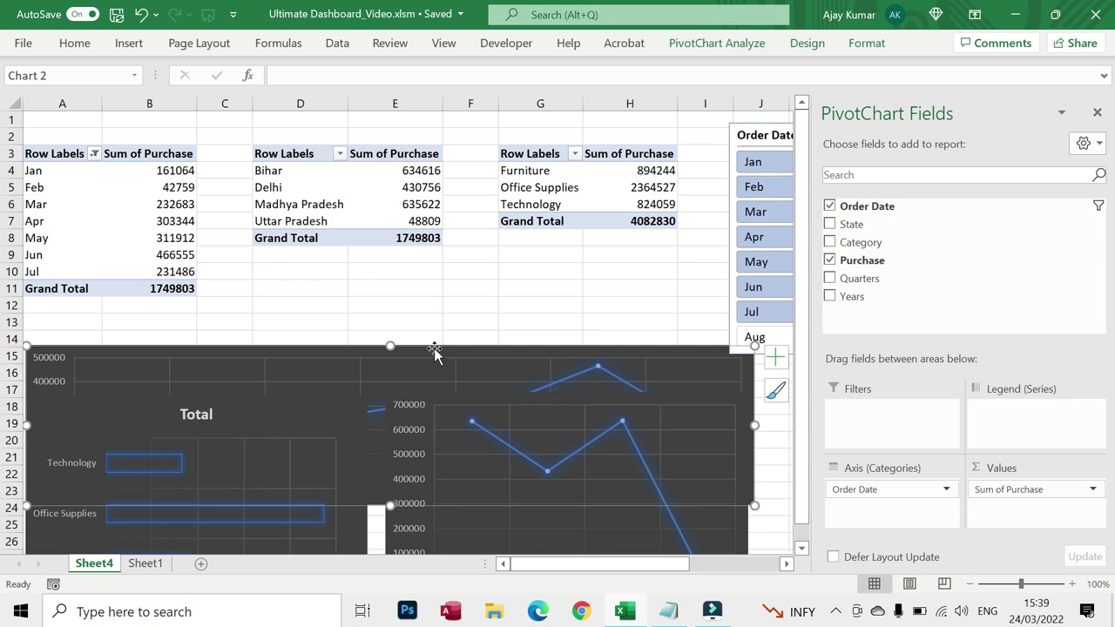
drag(427, 341, 427, 275)
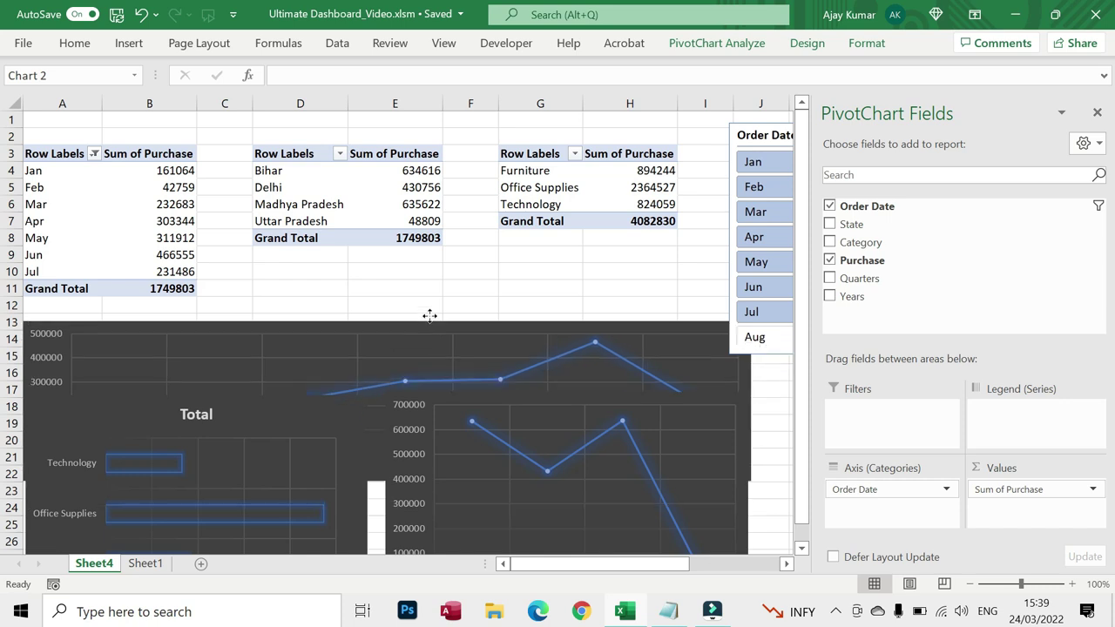
click(706, 138)
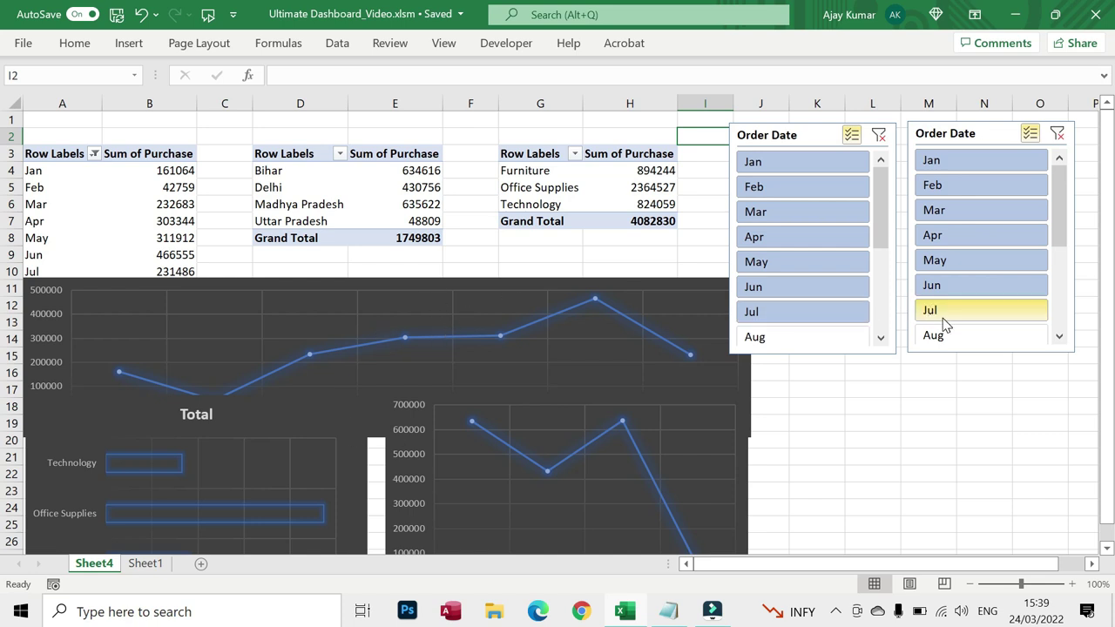
click(943, 320)
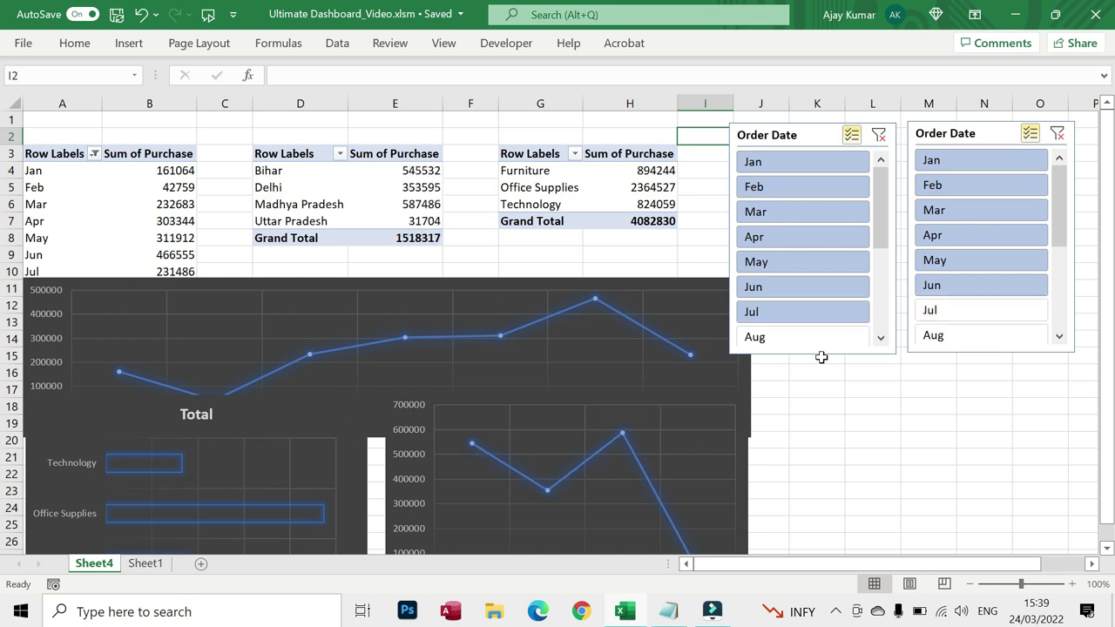
click(843, 313)
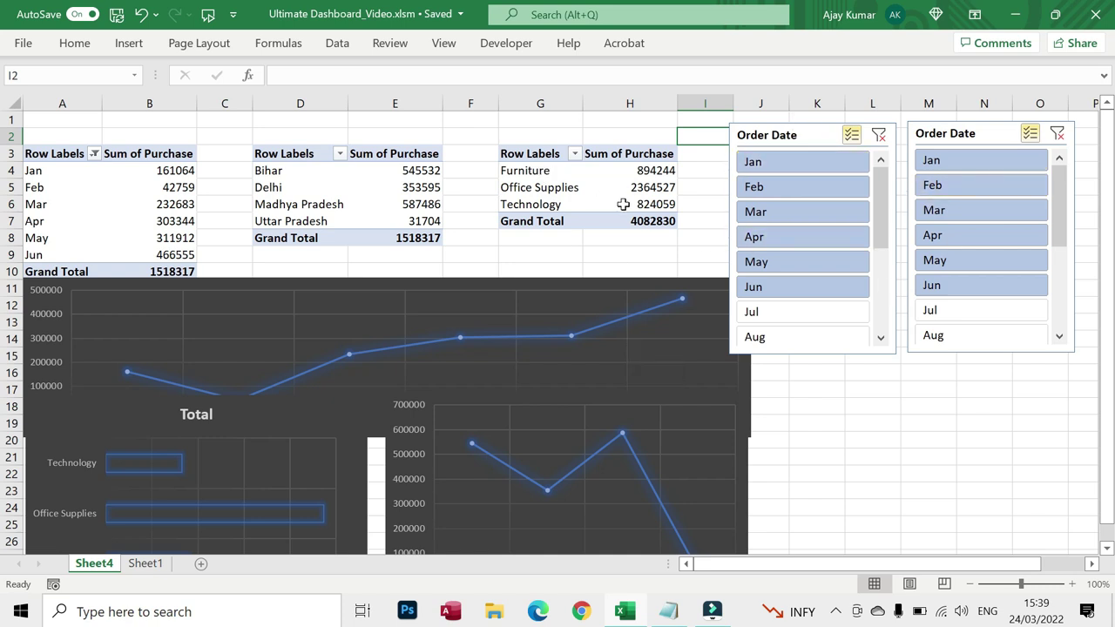
Add an Order Date slicer for the category pivot and place it below the other two.
click(538, 155)
click(723, 43)
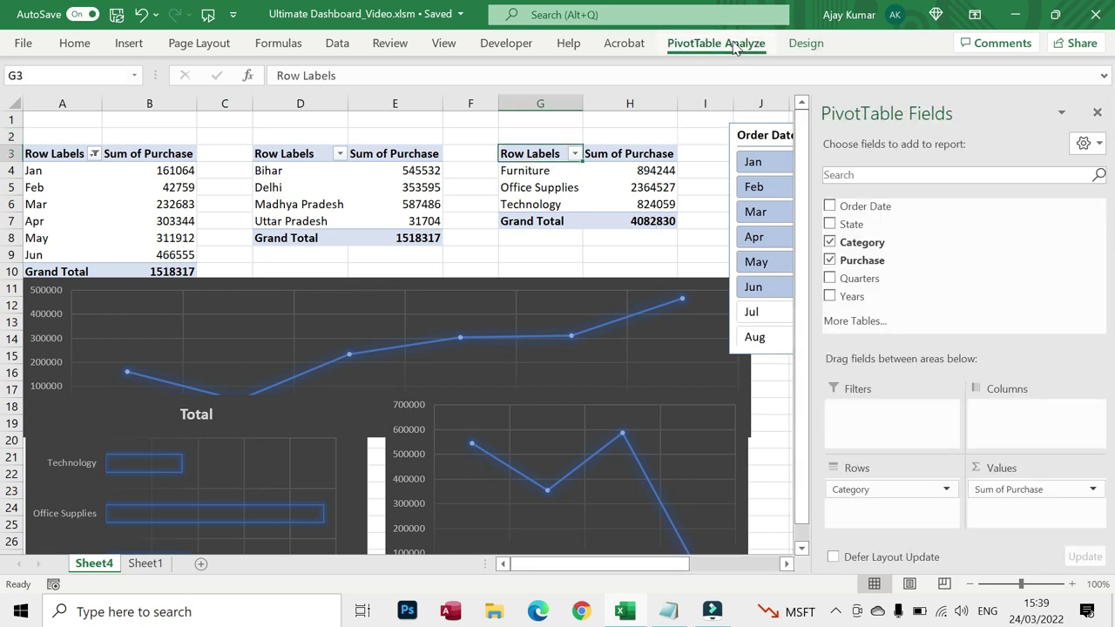
click(409, 69)
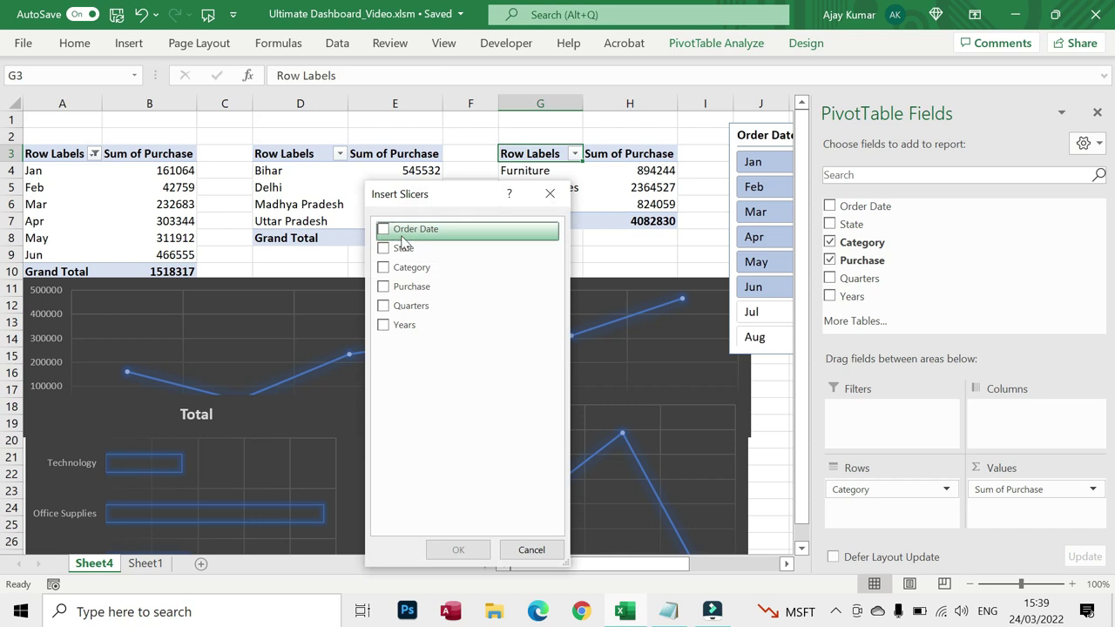
click(383, 229)
click(458, 550)
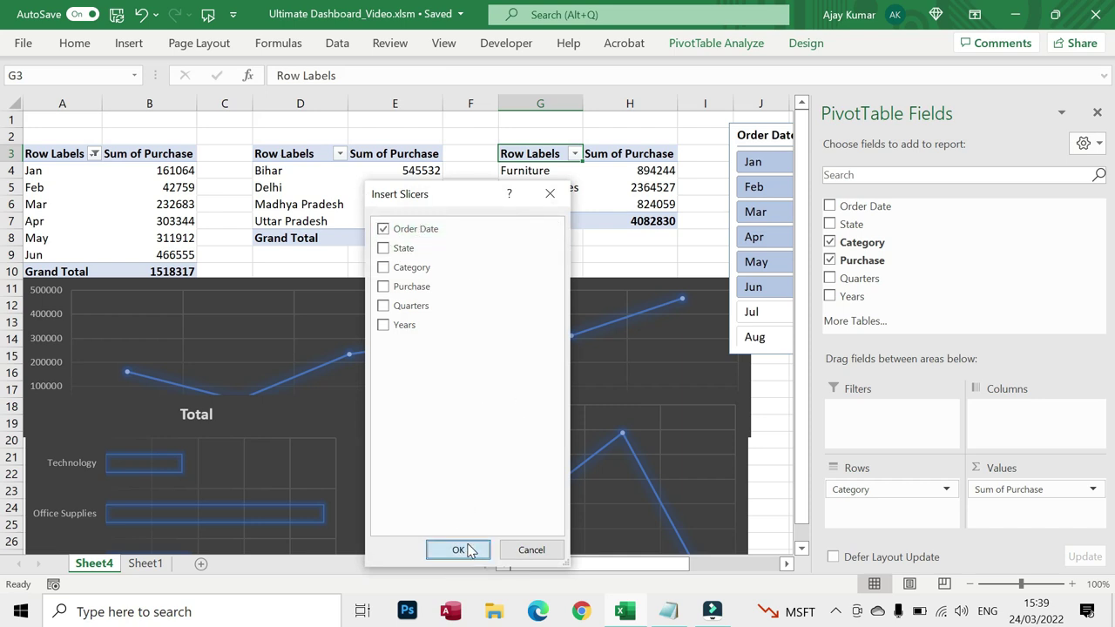
mouse_move(428, 238)
mouse_down()
mouse_move(936, 378)
mouse_move(892, 356)
mouse_up()
Turn on Multi-Select and deselect Jul–Dec so the category pivot shows Jan–Jun.
click(934, 357)
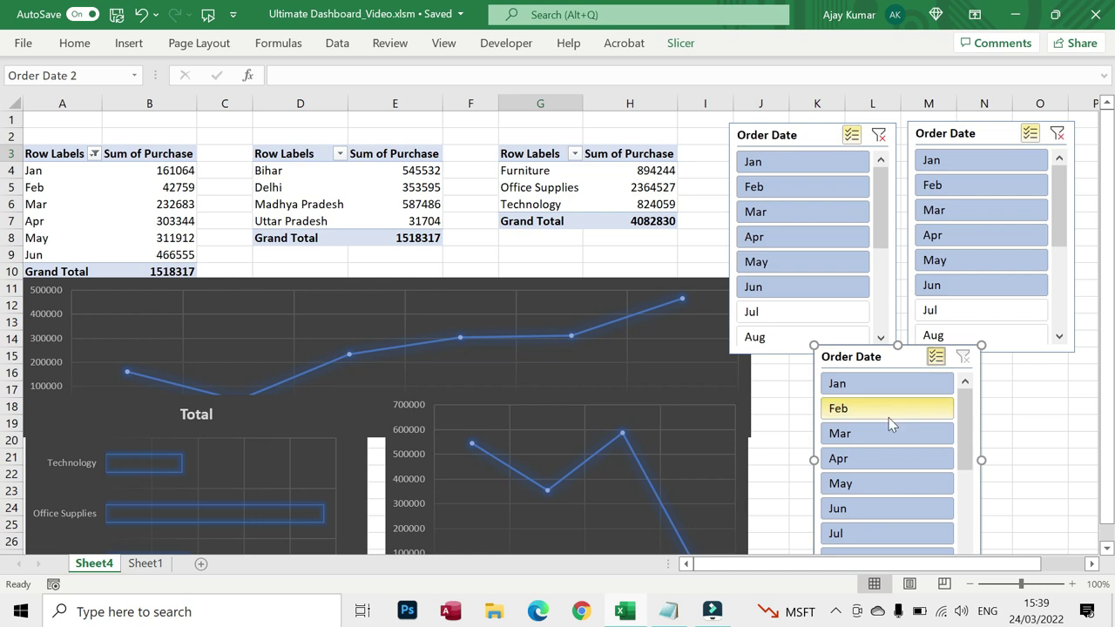
scroll(879, 514, down, 3)
click(862, 483)
click(867, 458)
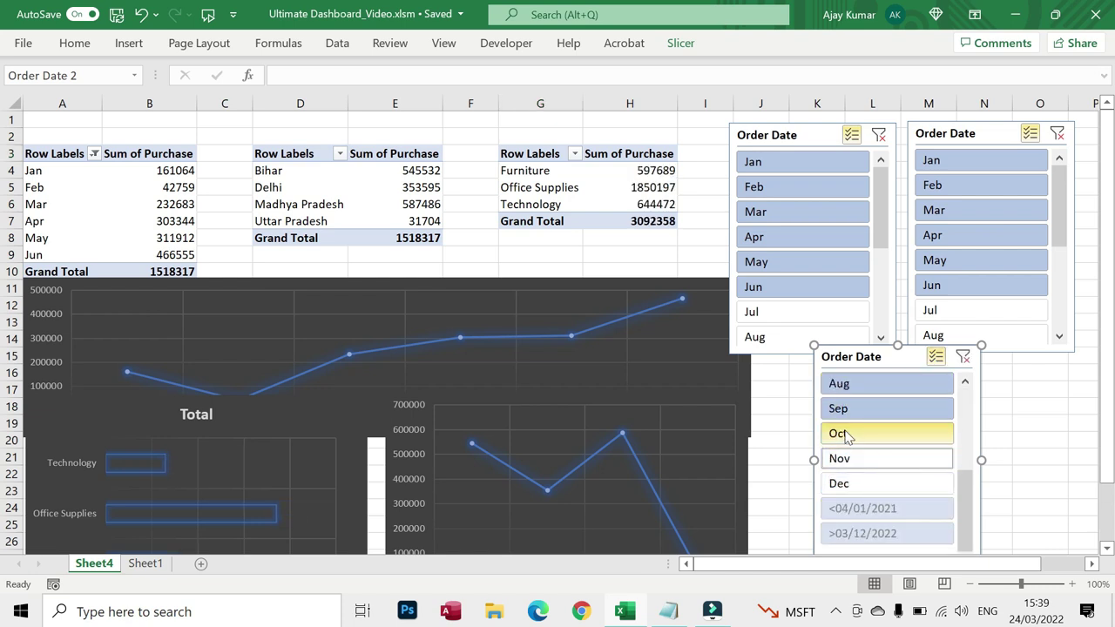
drag(862, 433, 862, 383)
drag(964, 513, 963, 490)
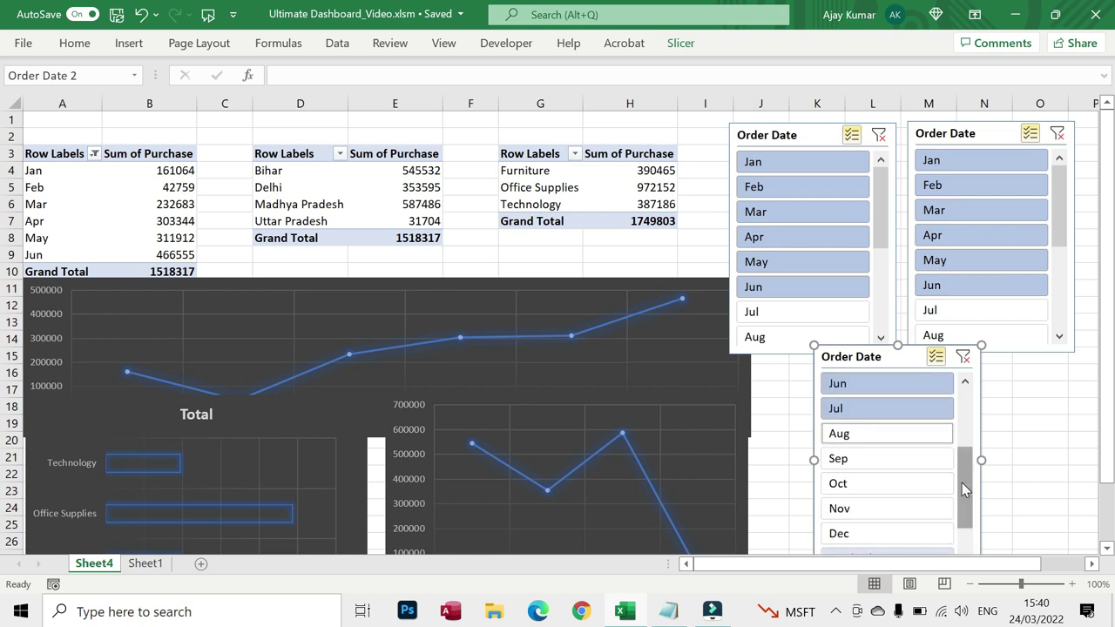
click(871, 407)
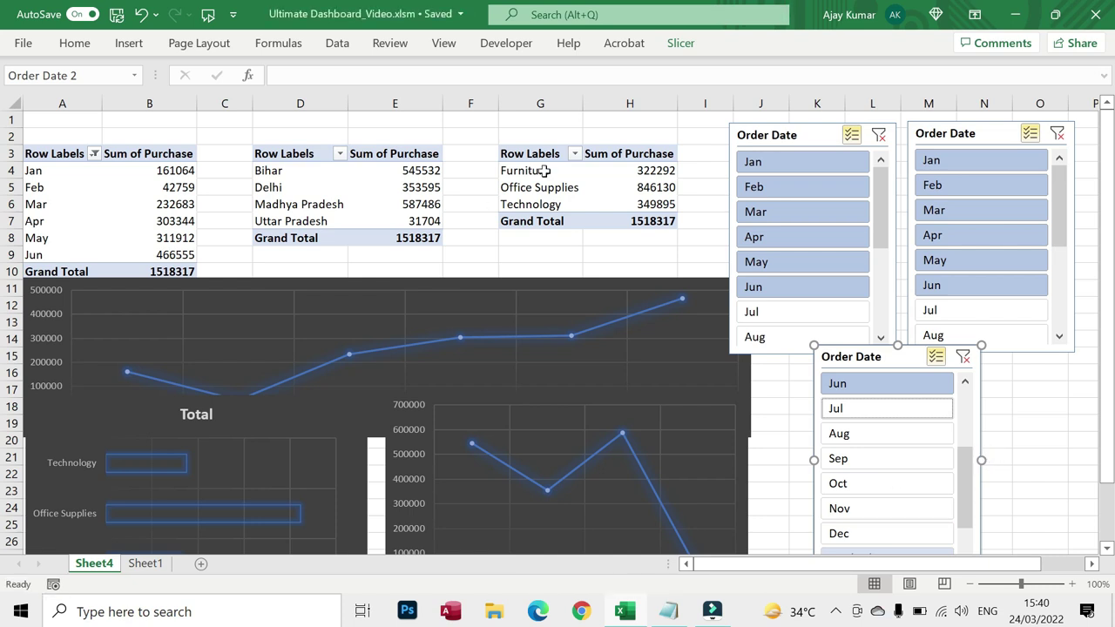
click(554, 251)
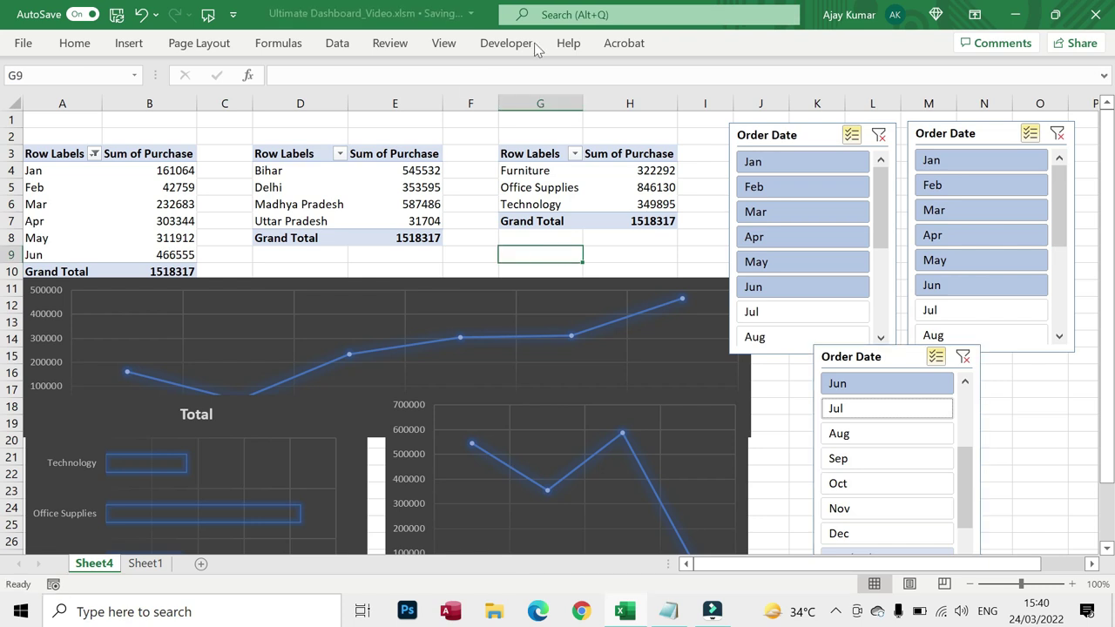
Enable the Developer tab through Excel Options and launch the Visual Basic editor.
click(506, 42)
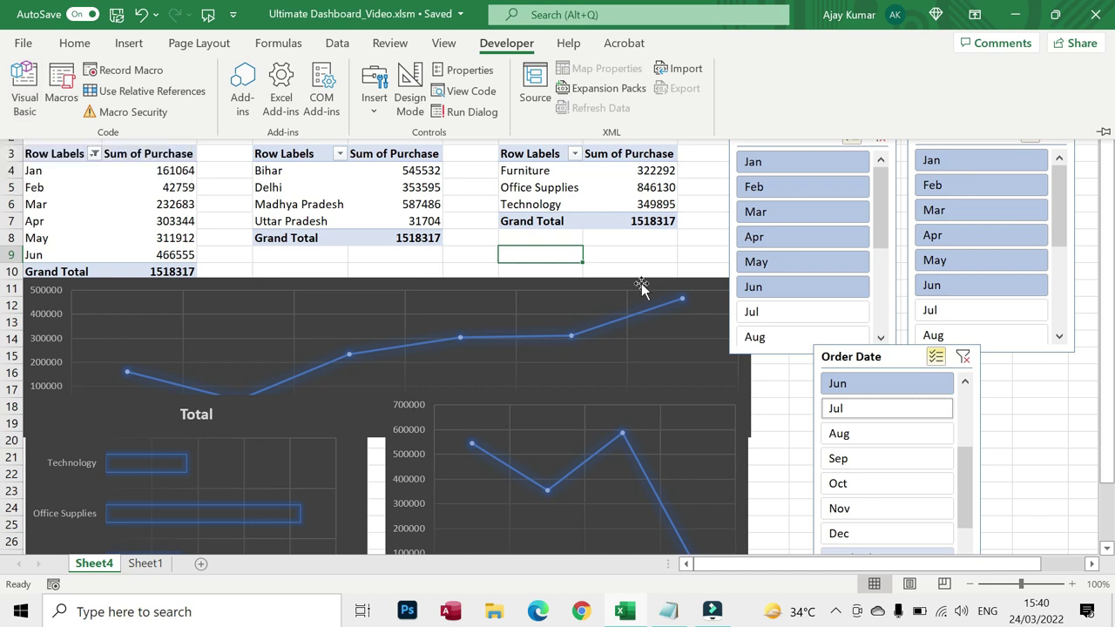
click(656, 256)
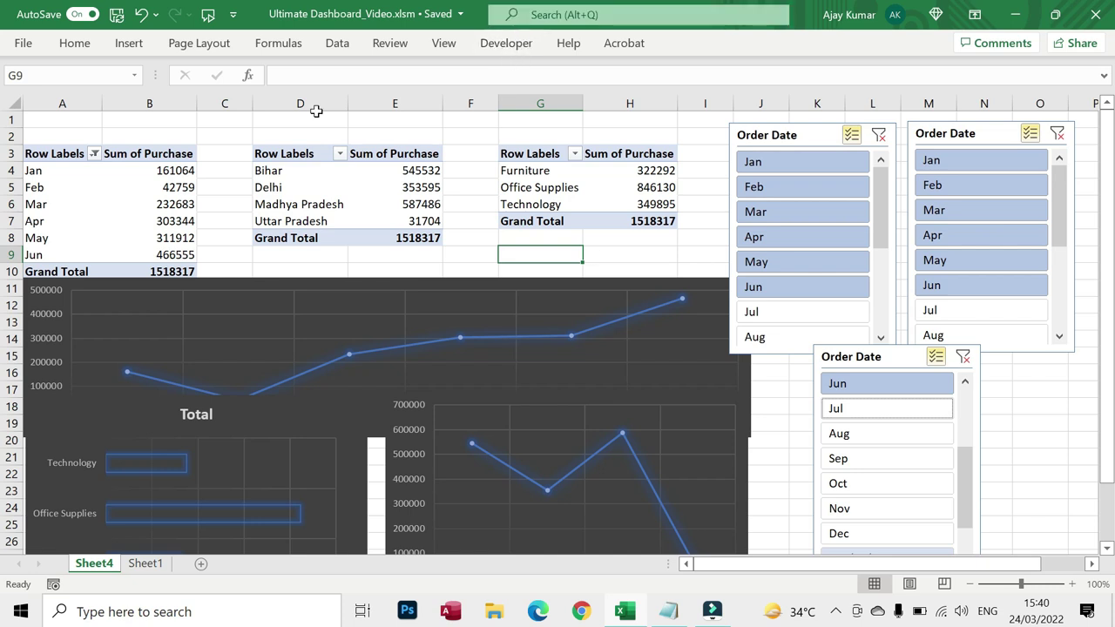
click(25, 50)
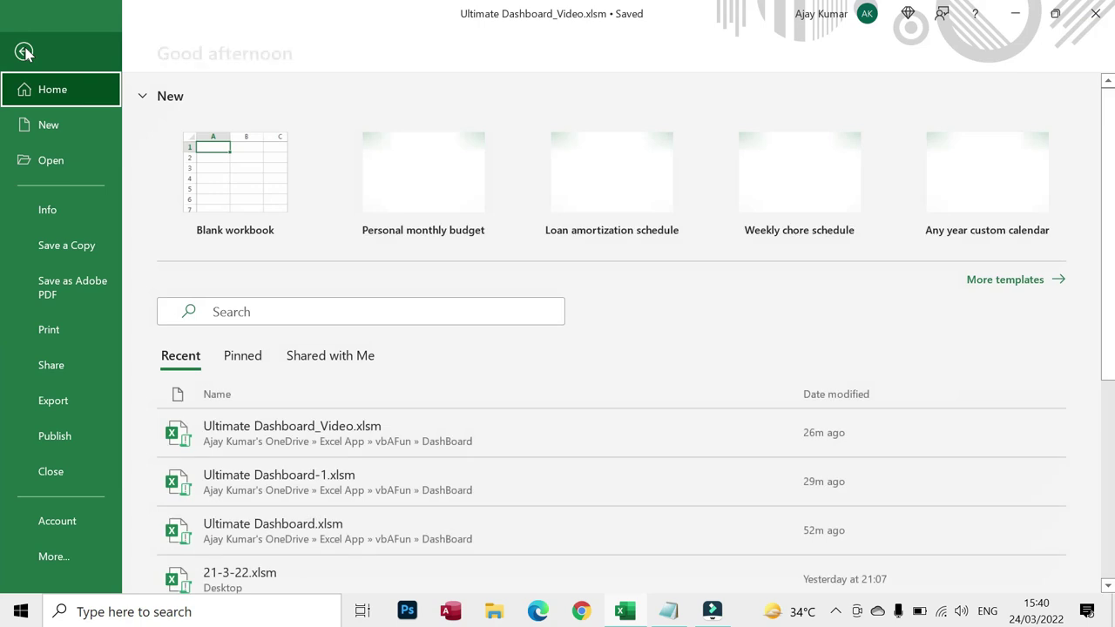
click(79, 560)
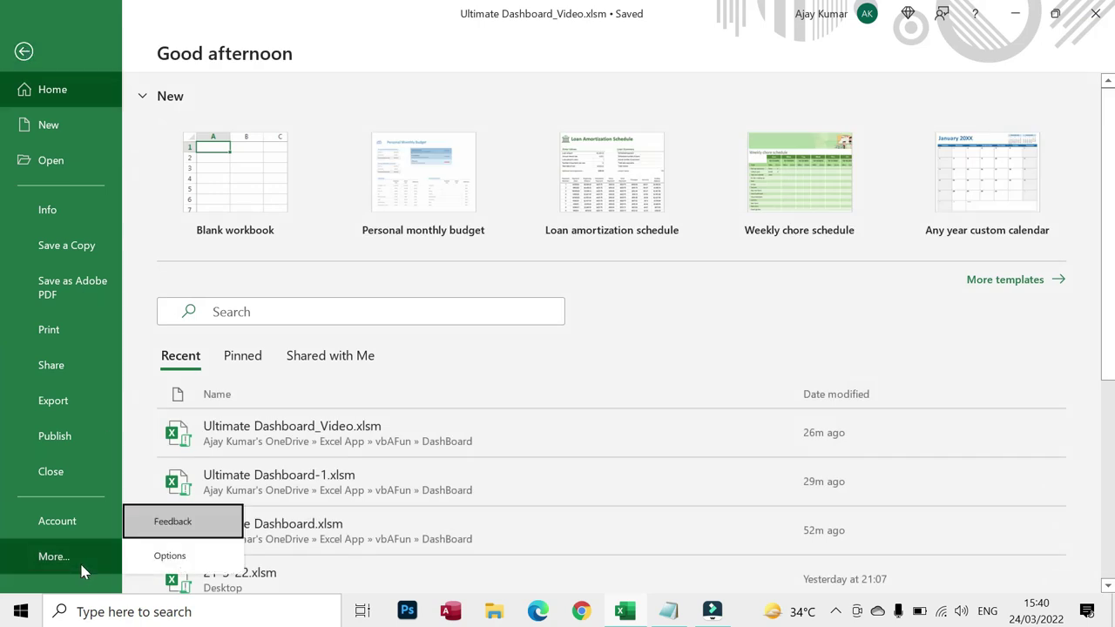
click(204, 550)
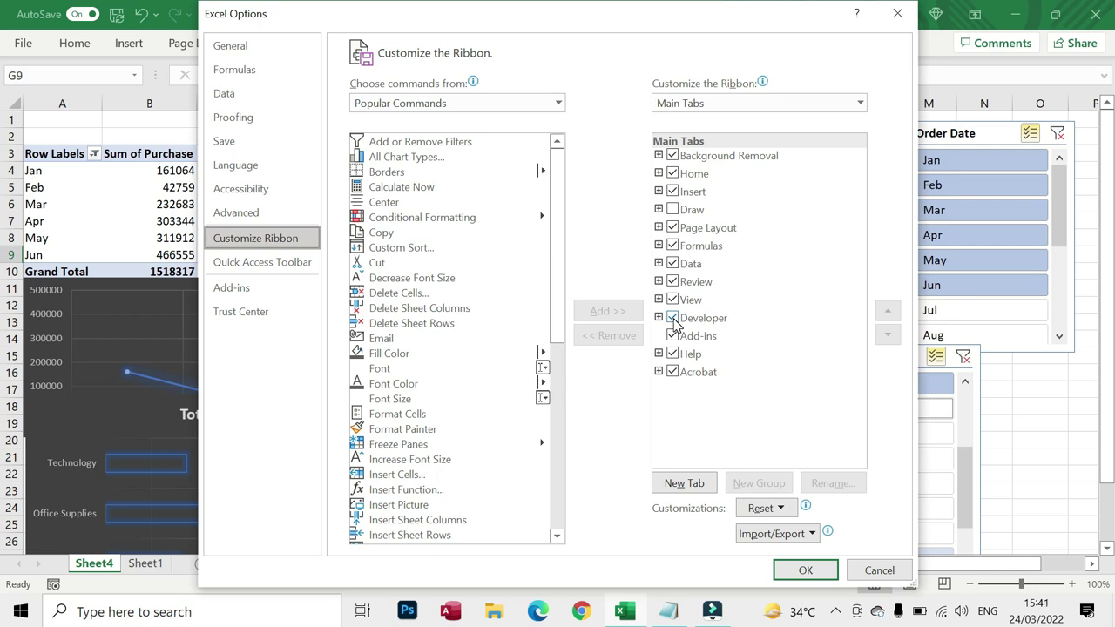
click(809, 572)
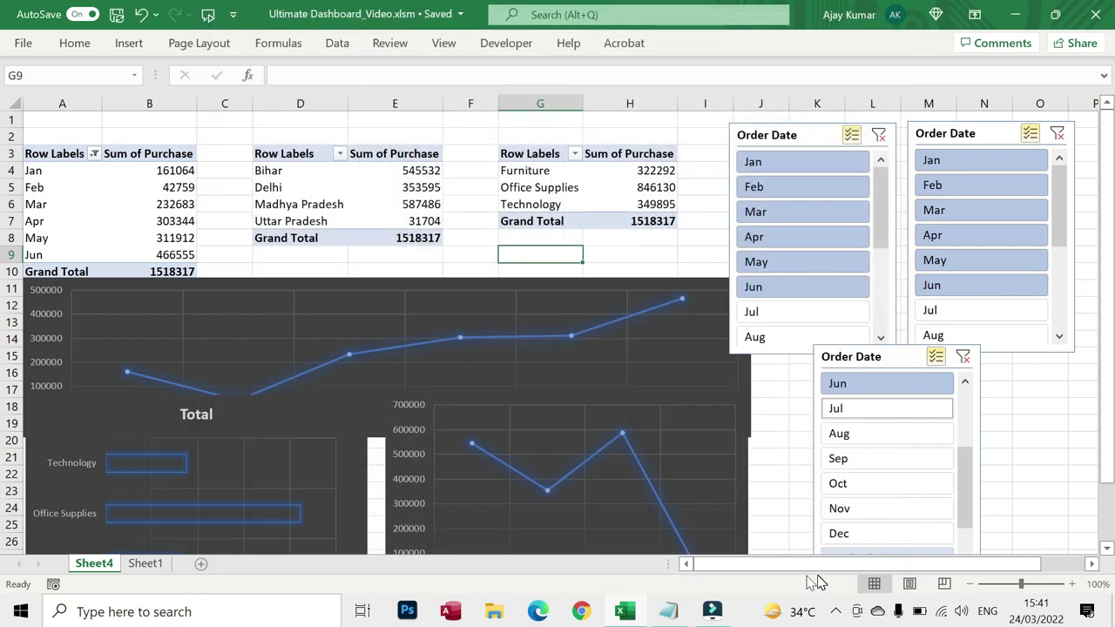
click(512, 45)
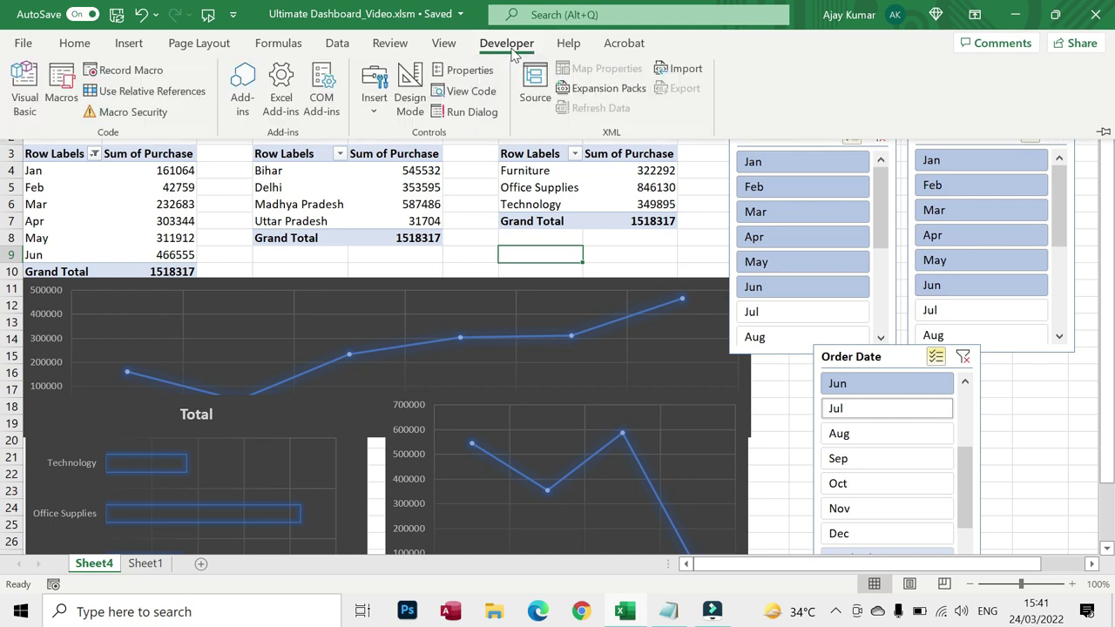
click(39, 81)
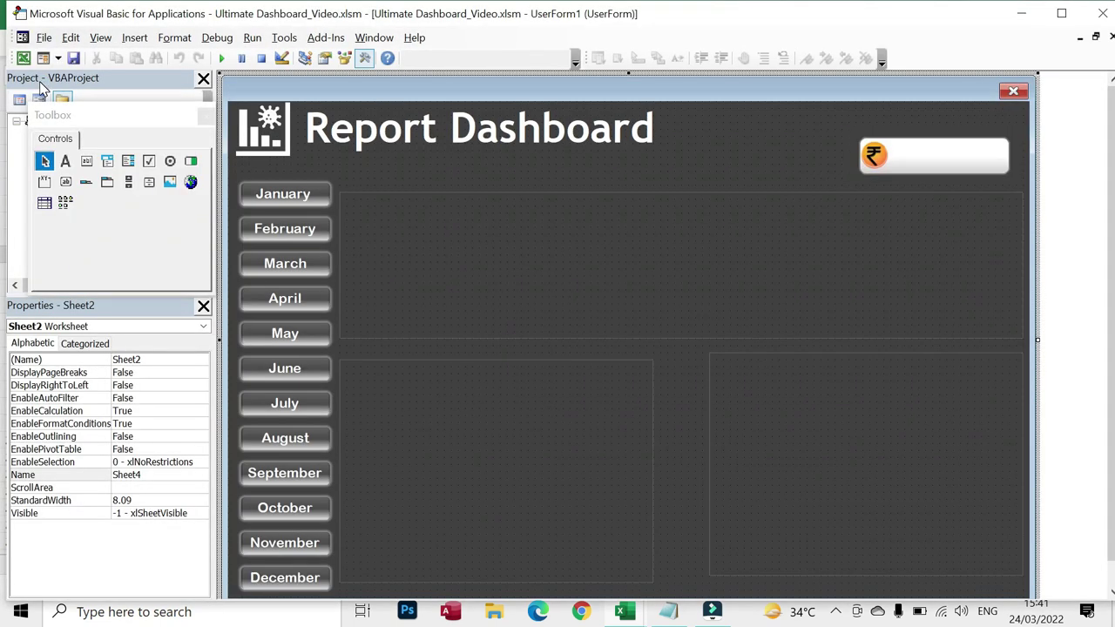
Select UserForm1's background to view its properties, then switch back to Excel with Alt+F11.
click(733, 139)
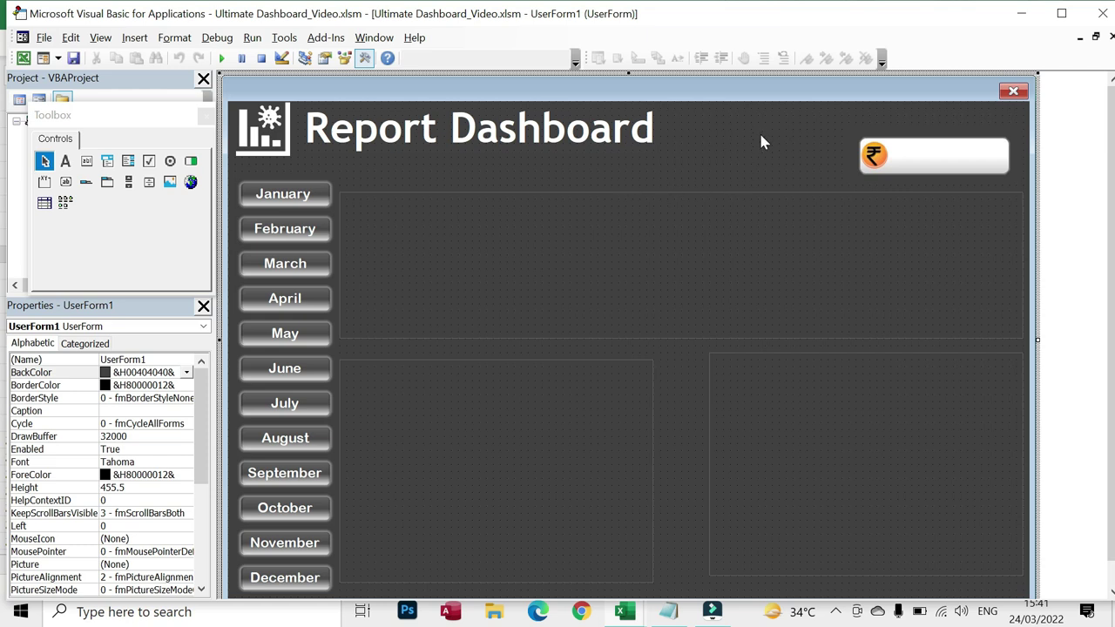
key(alt+F11)
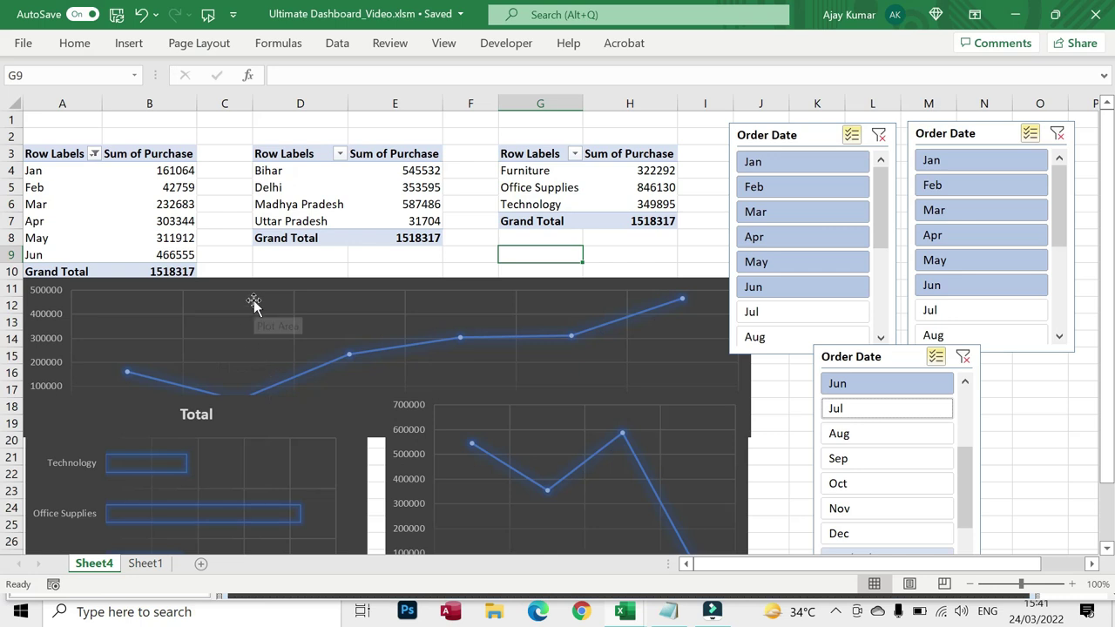
Fill cells G9:H10 with Black, Text 1, Lighter 25% dark grey.
click(251, 303)
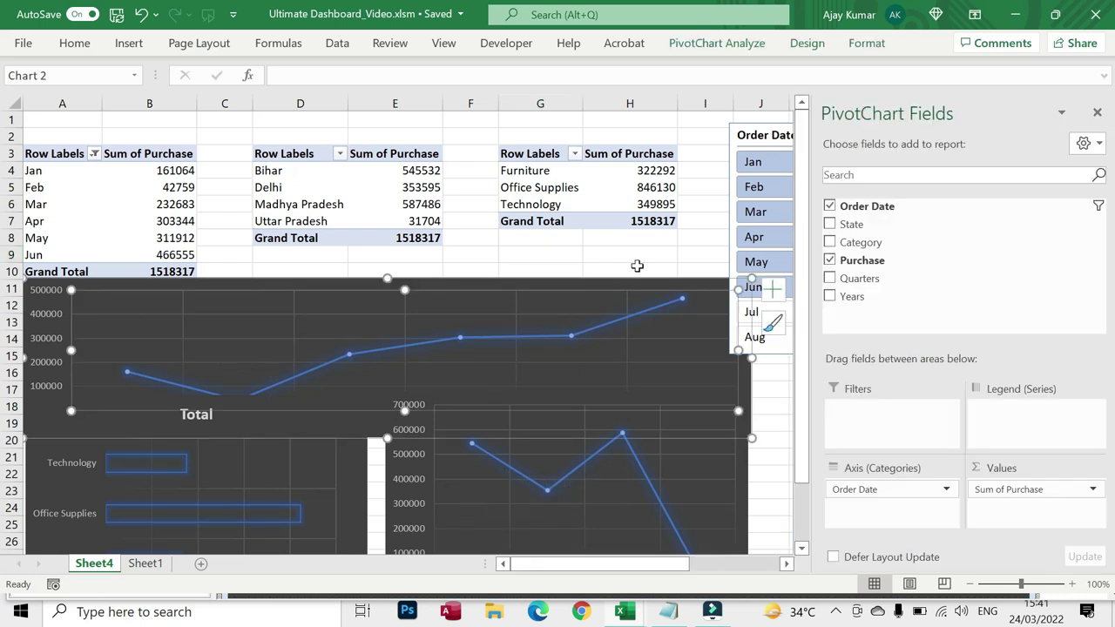
click(635, 267)
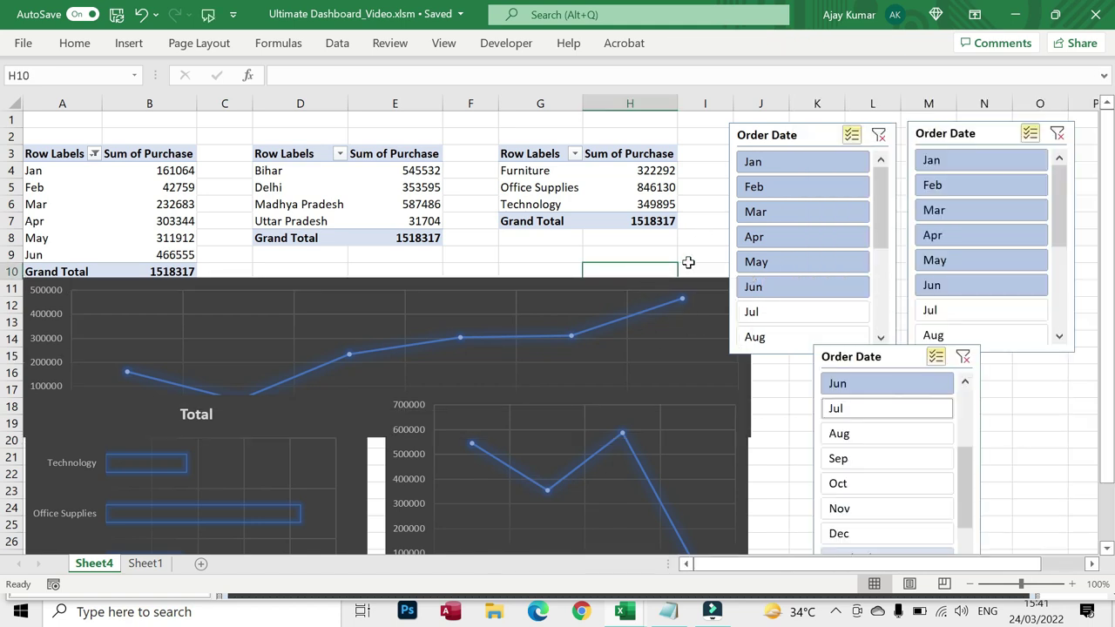
click(645, 253)
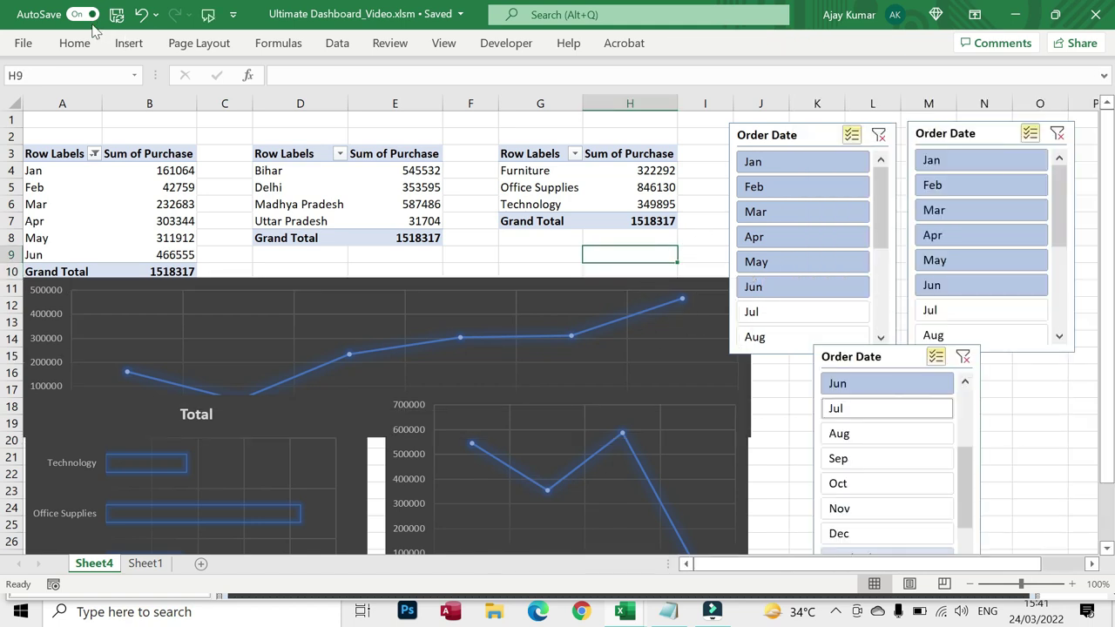
click(75, 43)
click(630, 260)
click(542, 256)
drag(576, 254, 645, 274)
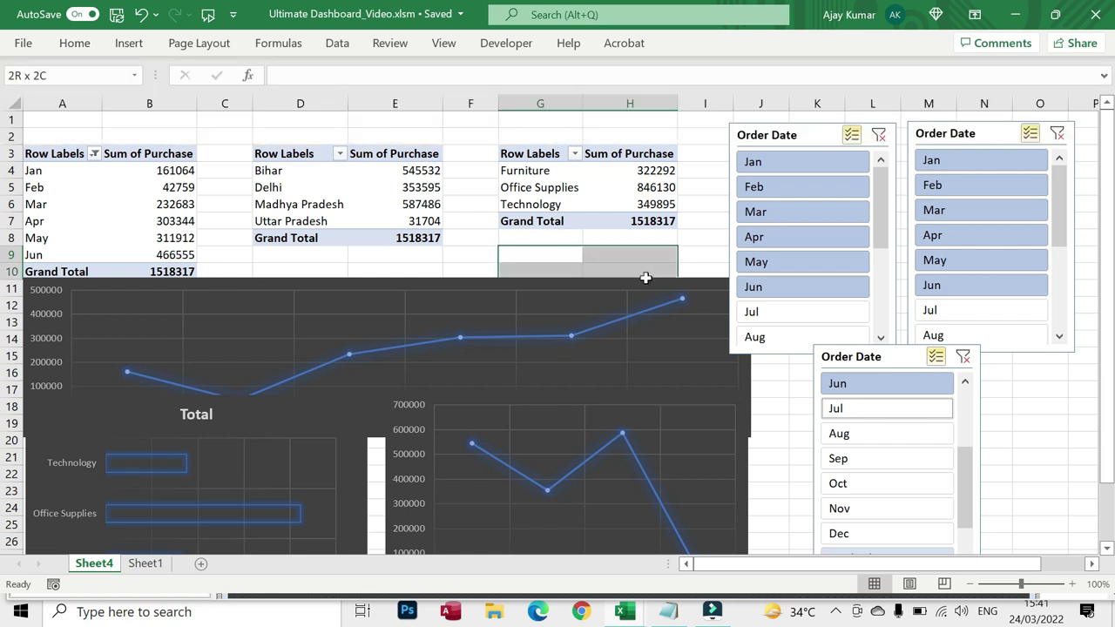
click(75, 43)
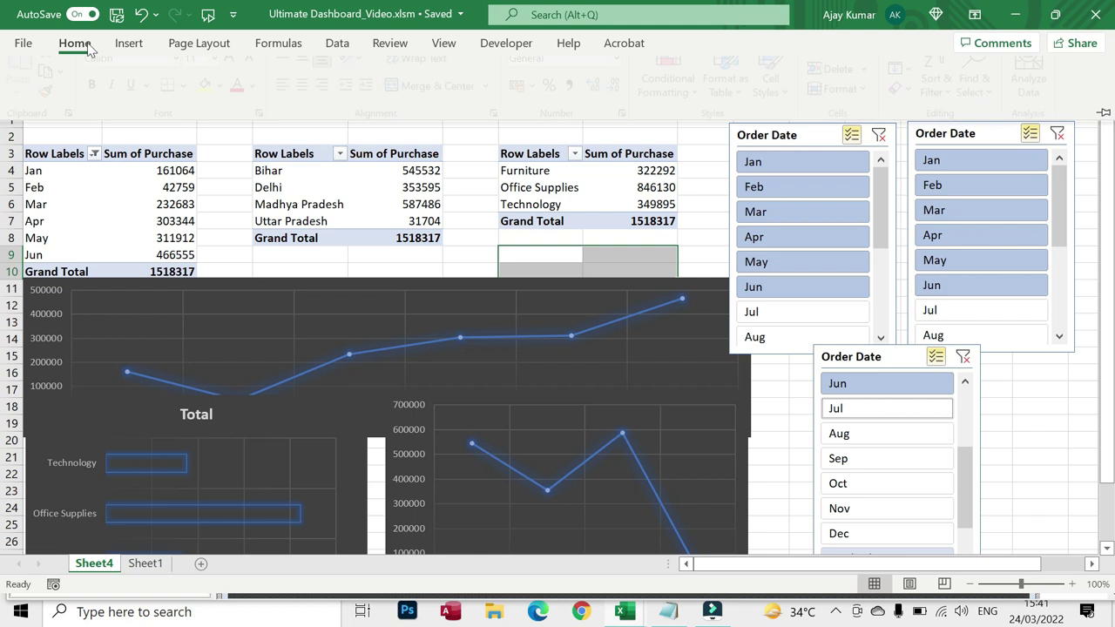
click(227, 105)
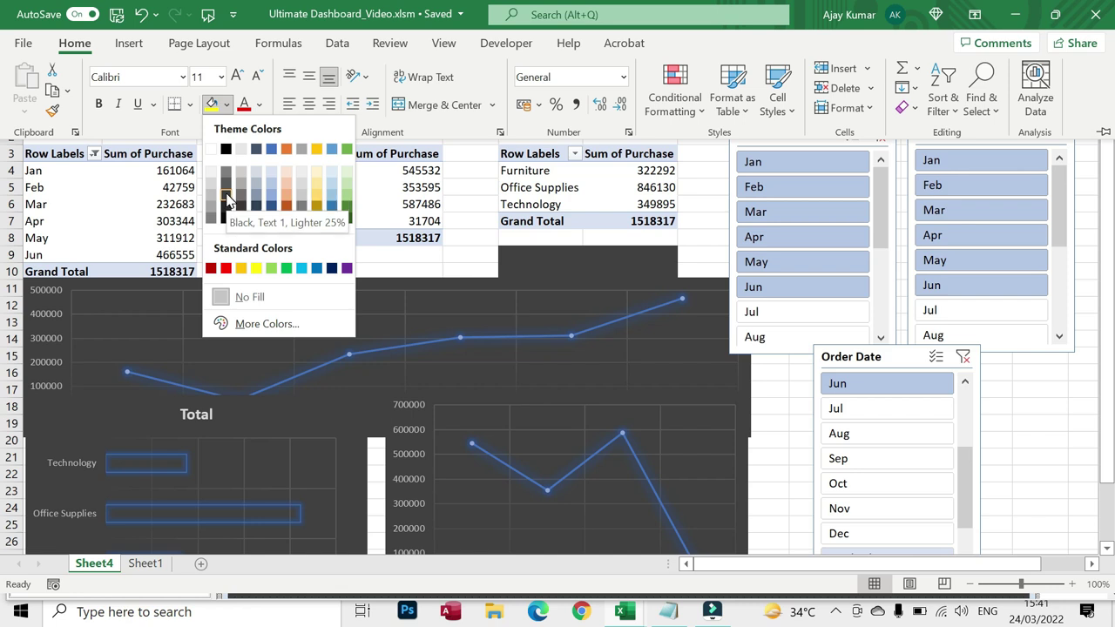
click(226, 199)
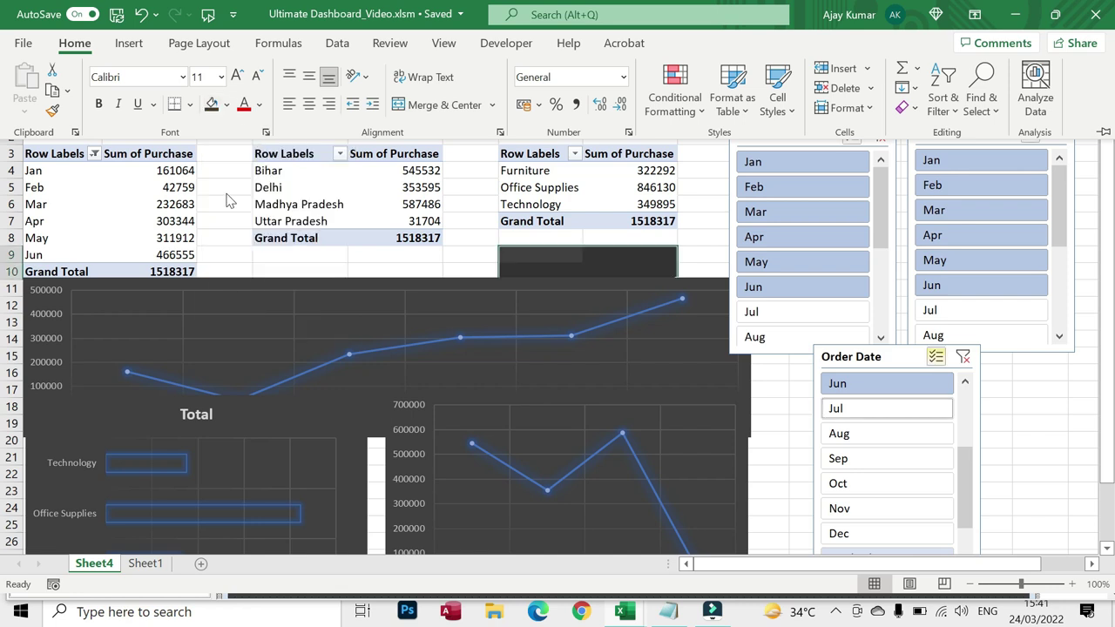
Confirm in Format Cells that the fill is RGB 64, 64, 64, then return to the VBA editor.
key(ctrl+F1)
right_click(546, 253)
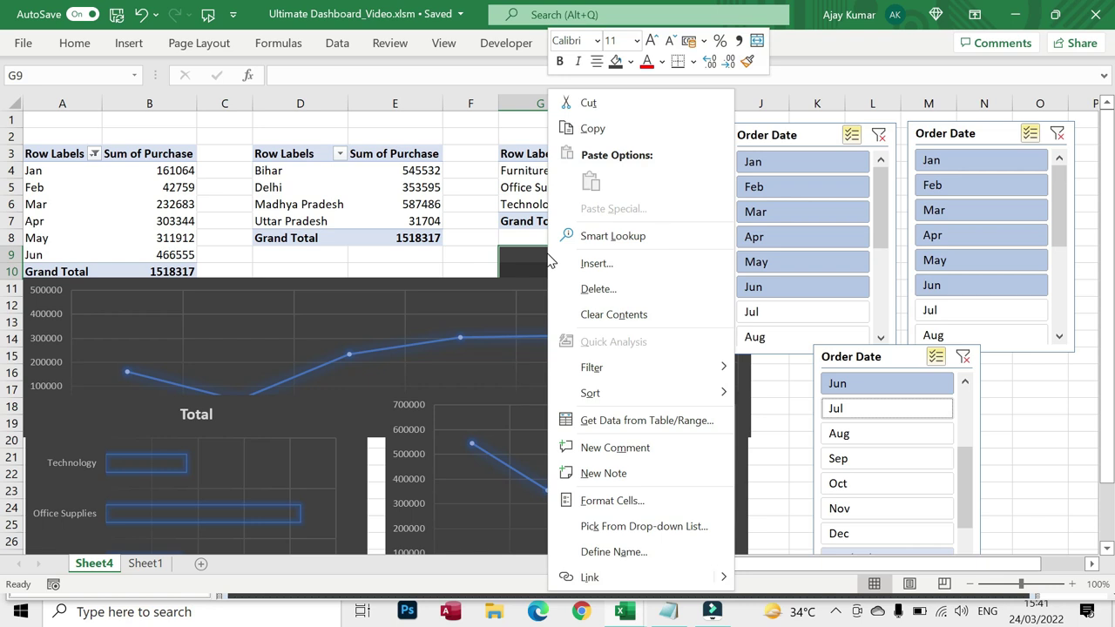
click(620, 496)
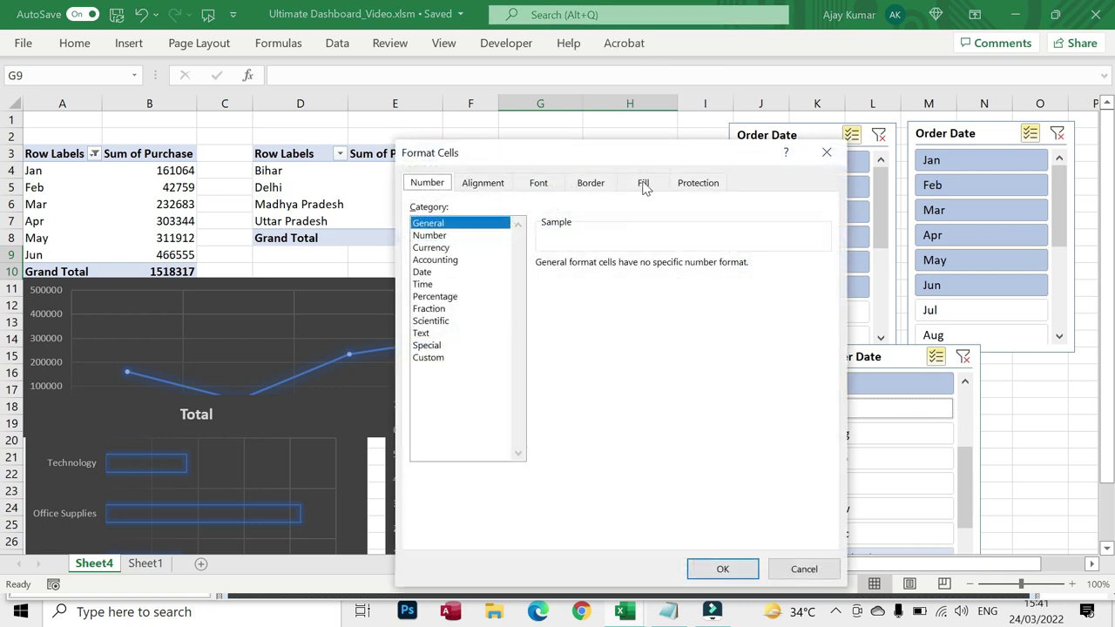
click(644, 185)
click(525, 376)
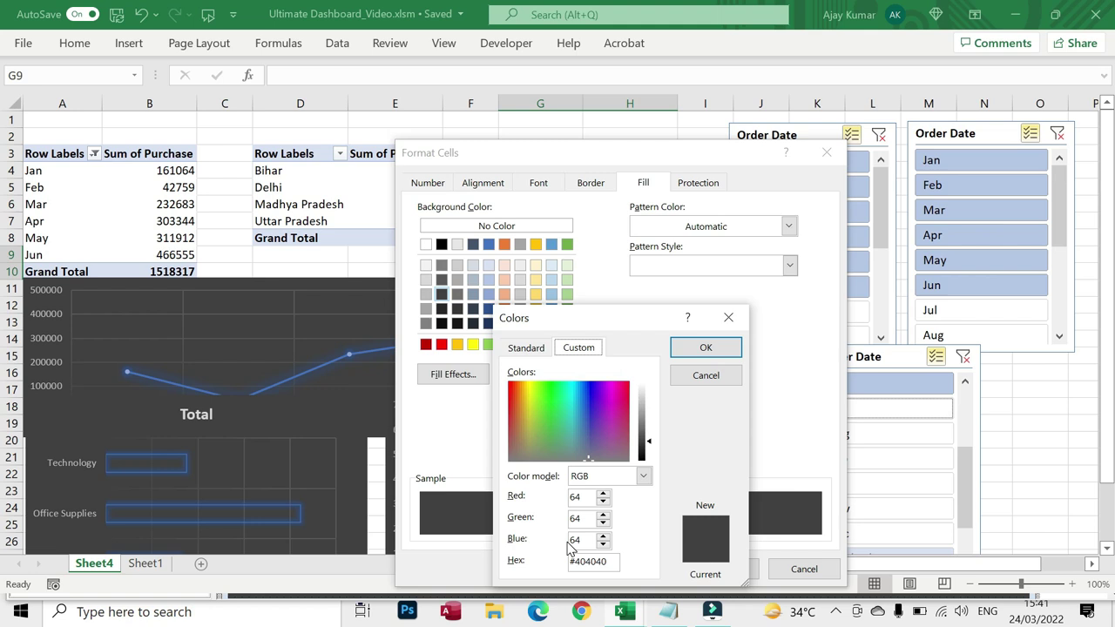
click(729, 381)
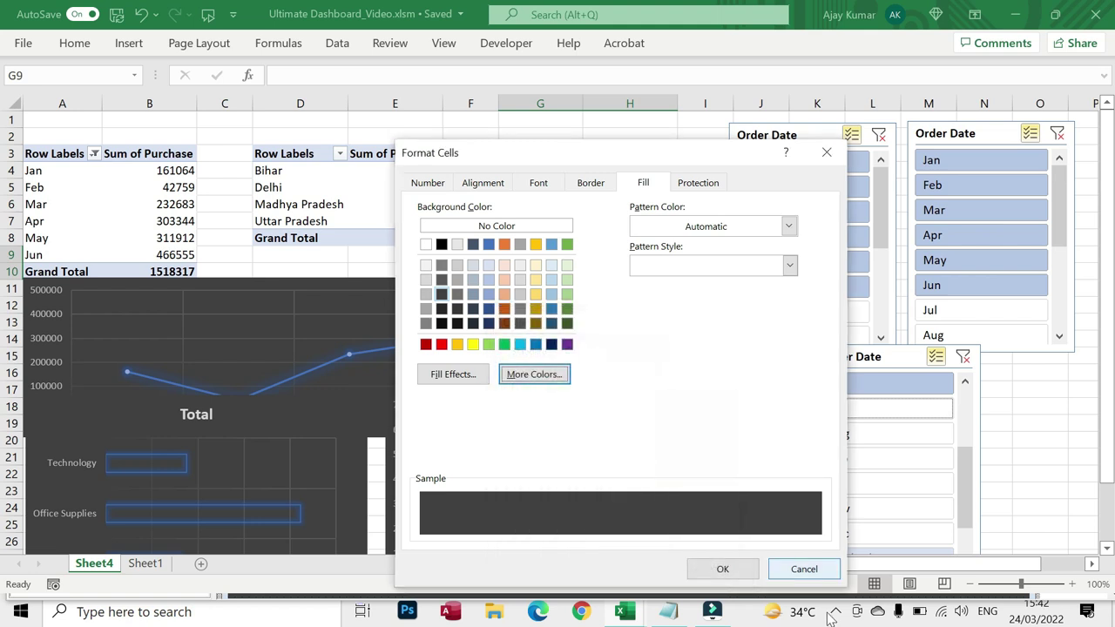
click(801, 570)
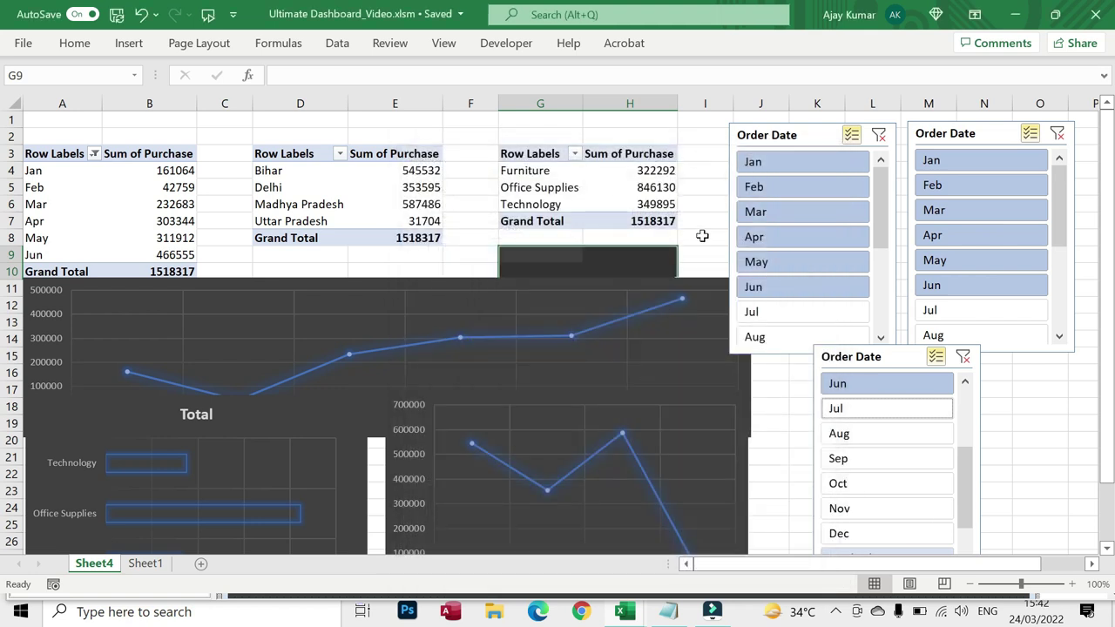
click(703, 236)
key(alt+F11)
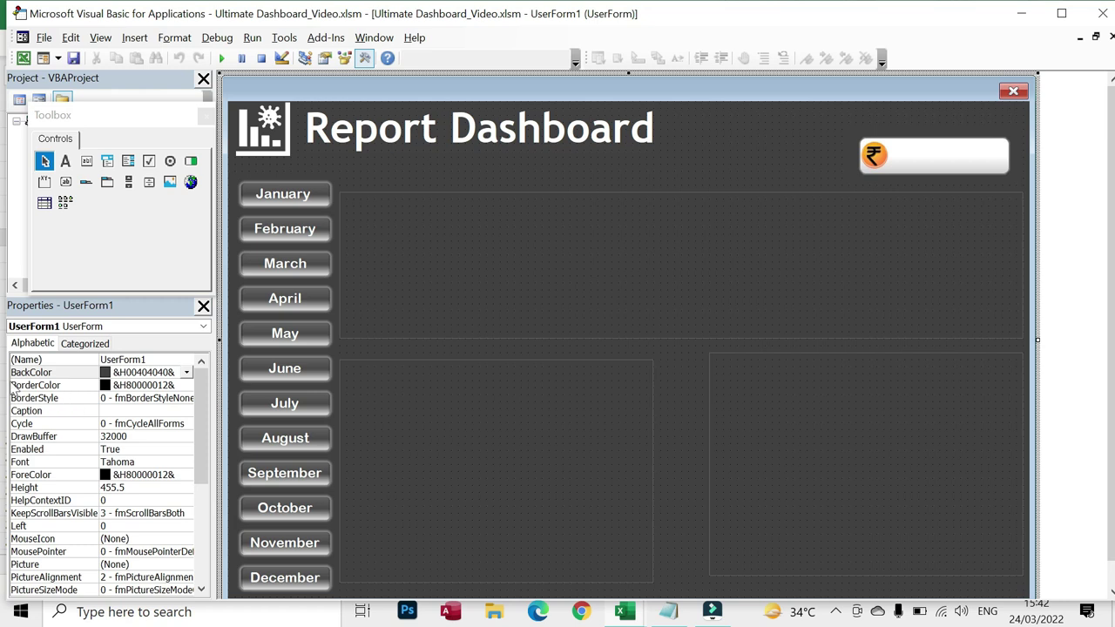
click(186, 372)
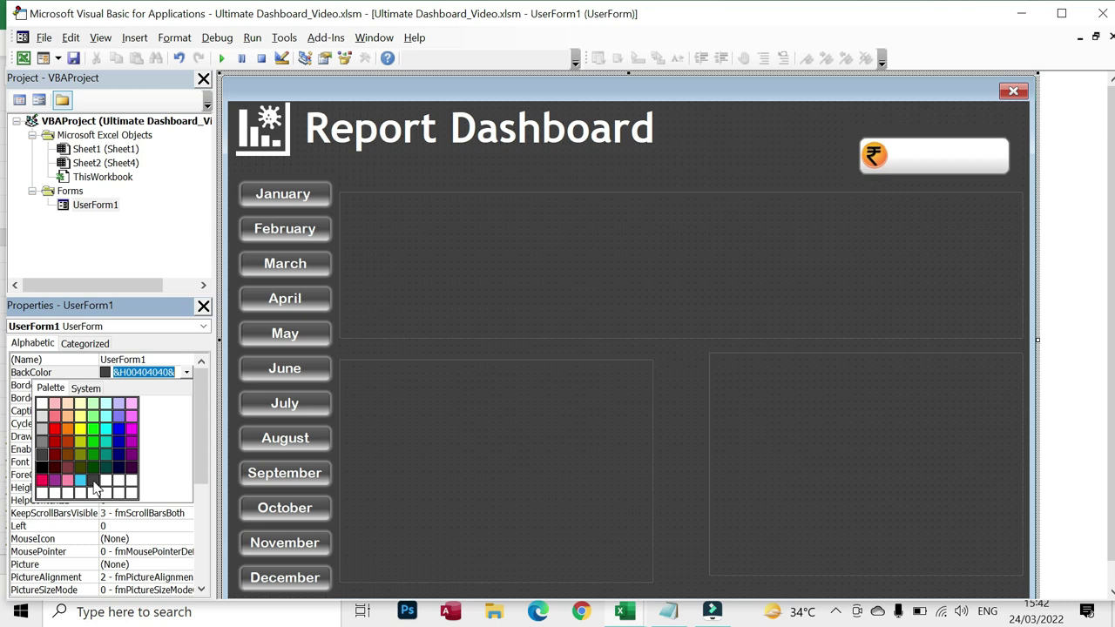
right_click(93, 483)
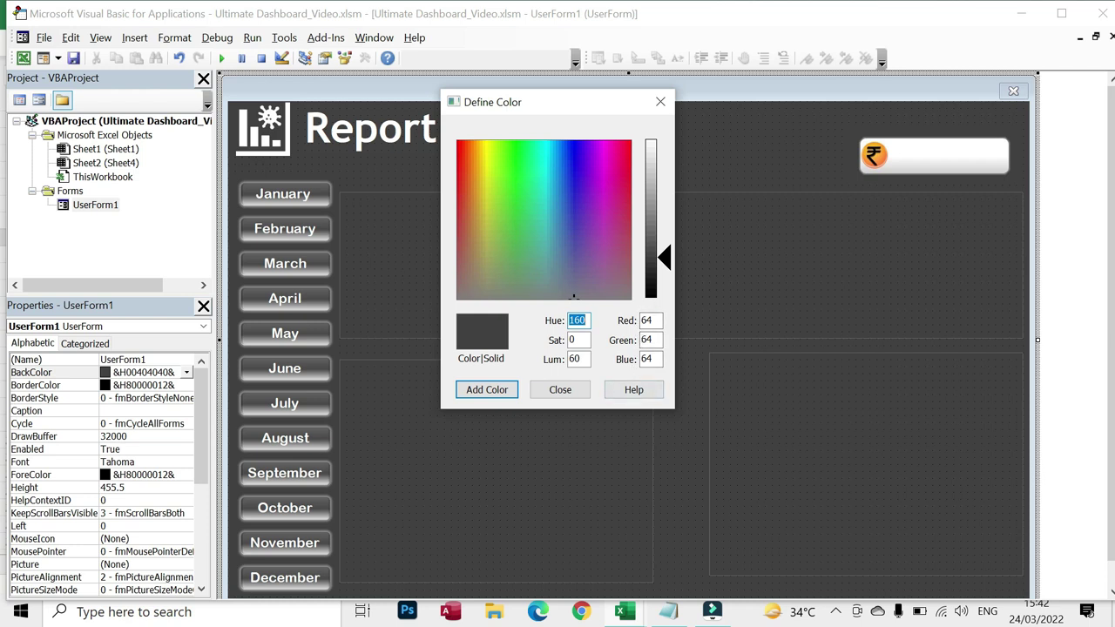
click(560, 389)
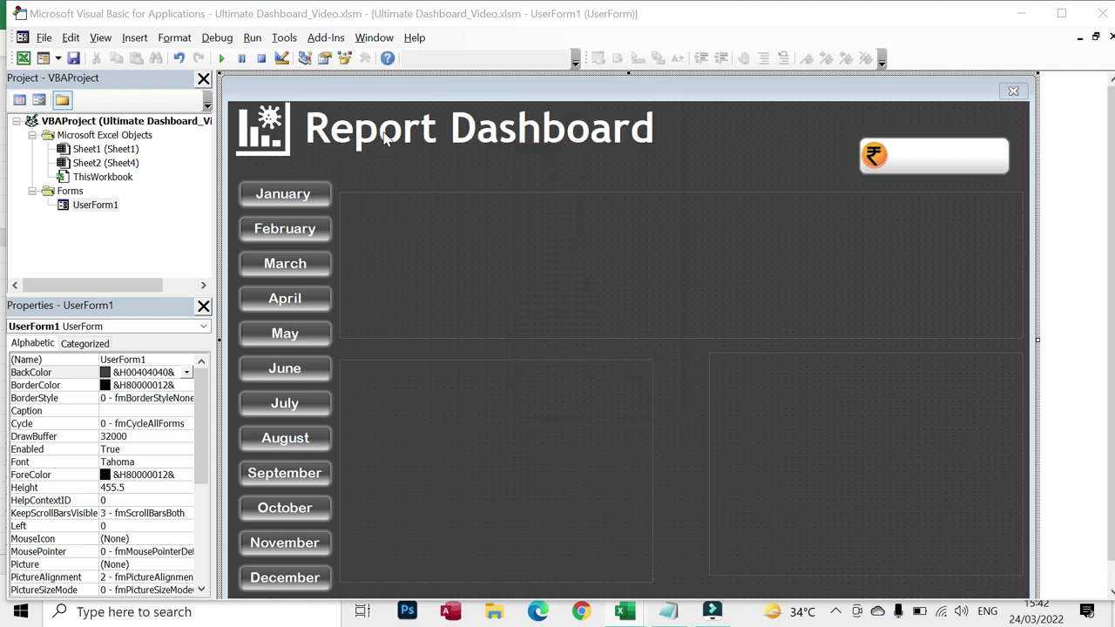
click(385, 137)
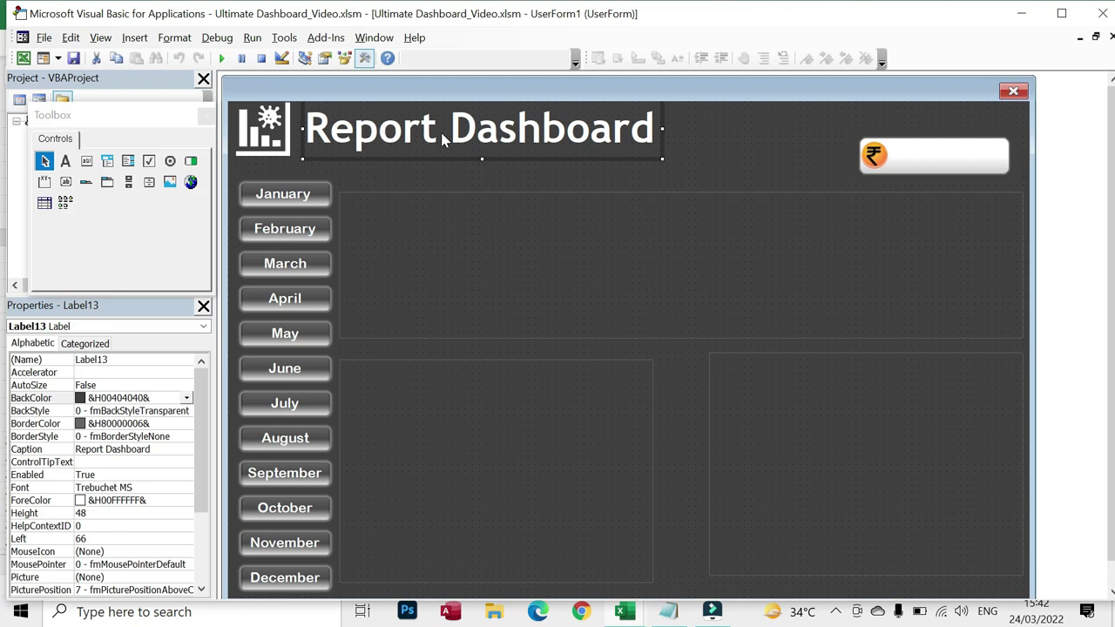
Select each image area on the form in turn to review their positions.
click(265, 140)
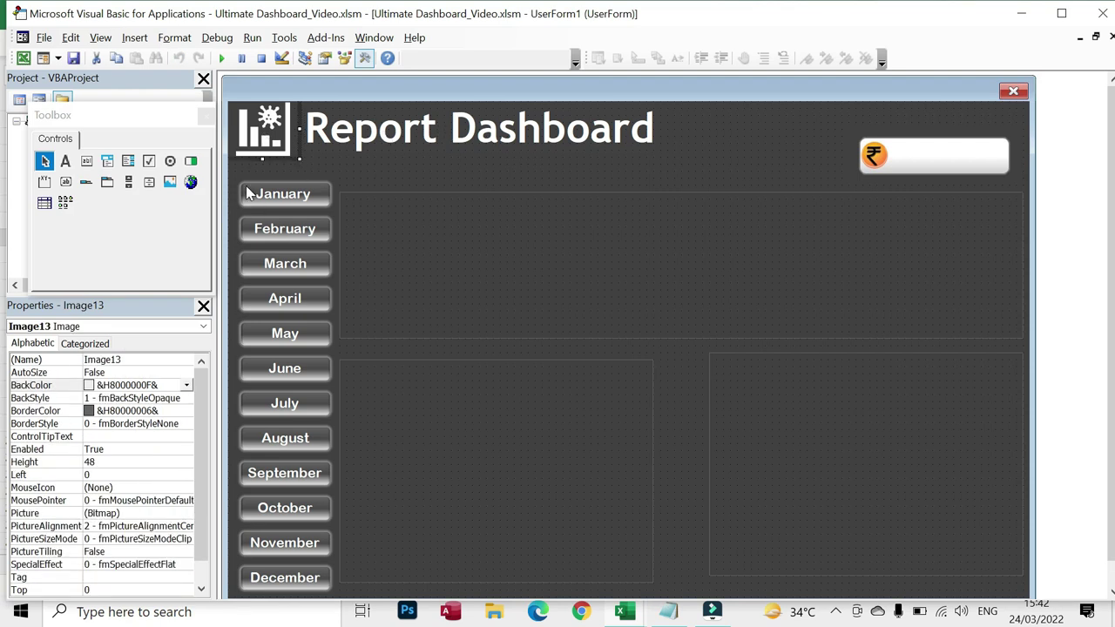
click(534, 207)
click(521, 393)
click(753, 405)
click(410, 217)
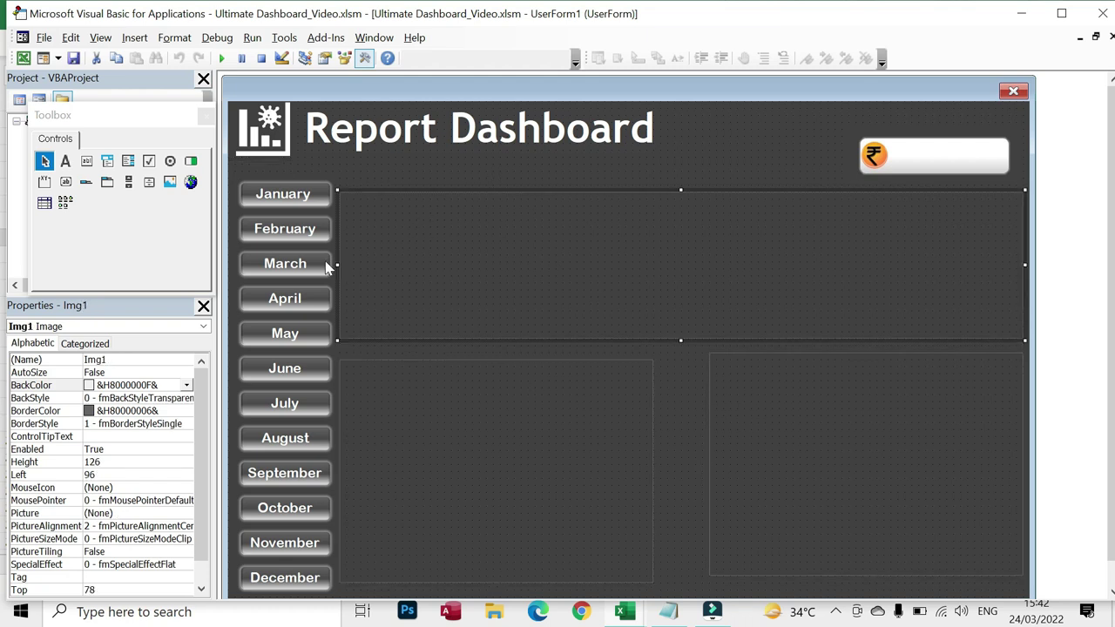
Draw a trial image box near the form's top, then delete it.
click(169, 183)
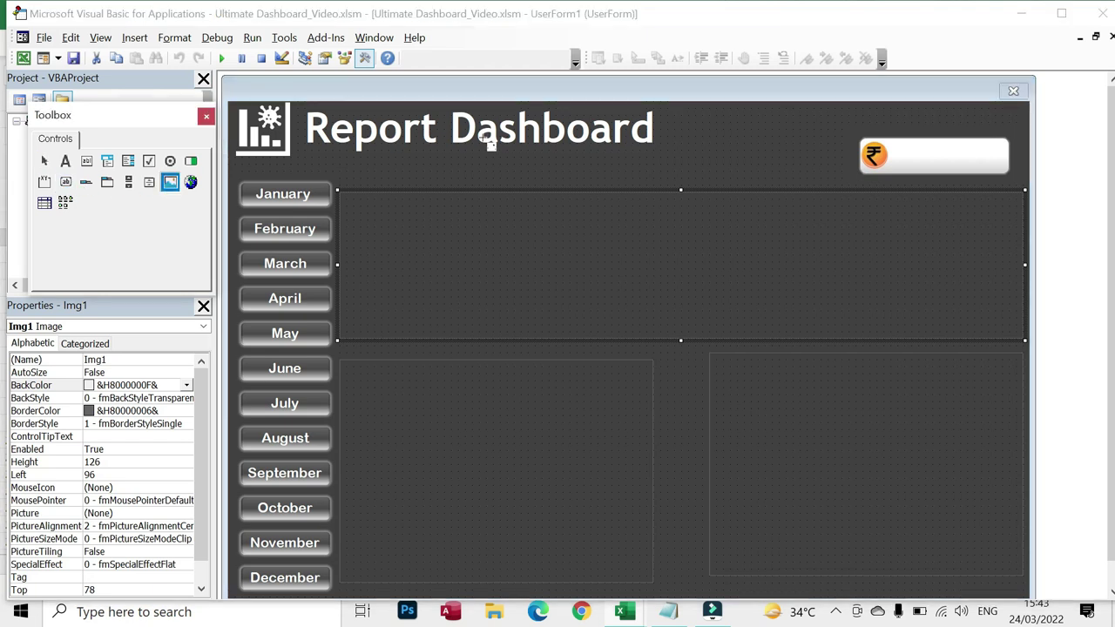
drag(352, 164, 1020, 278)
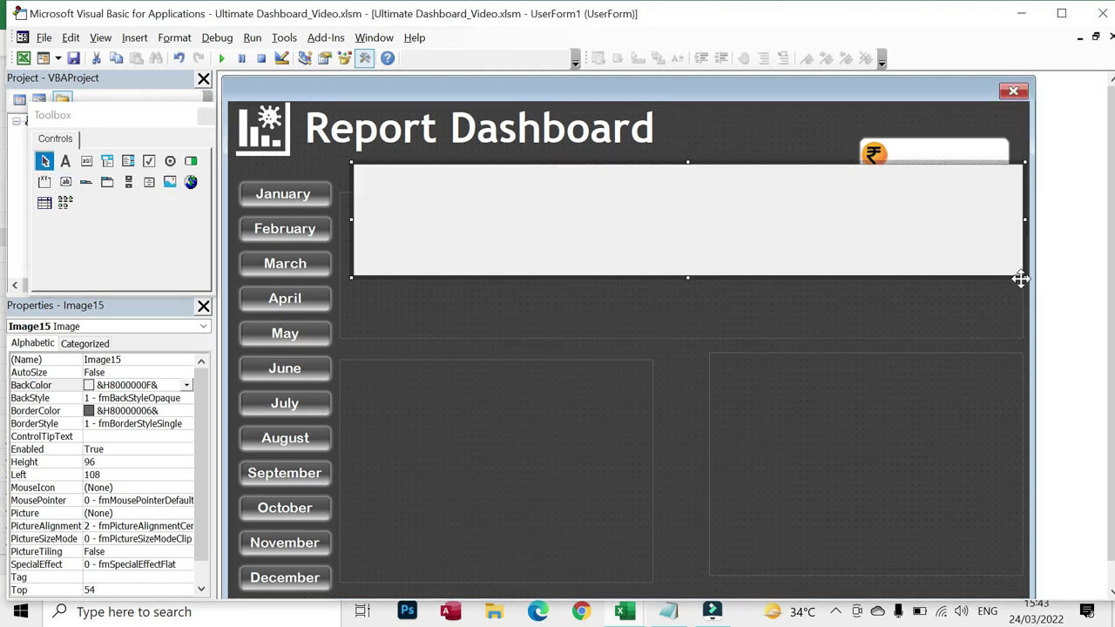
double_click(41, 399)
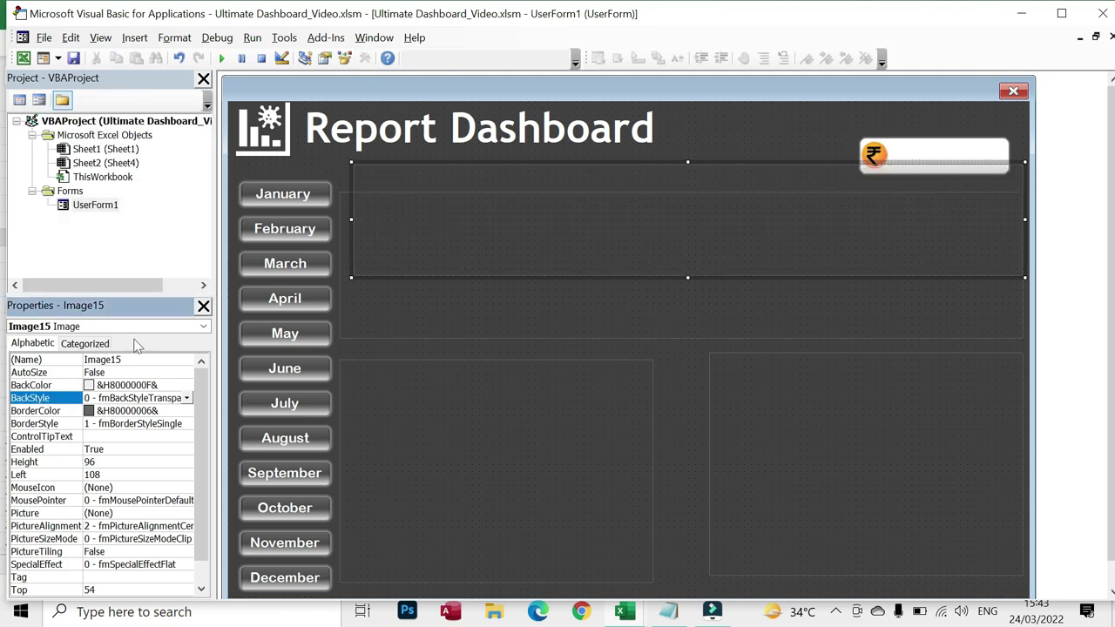
click(756, 105)
click(539, 162)
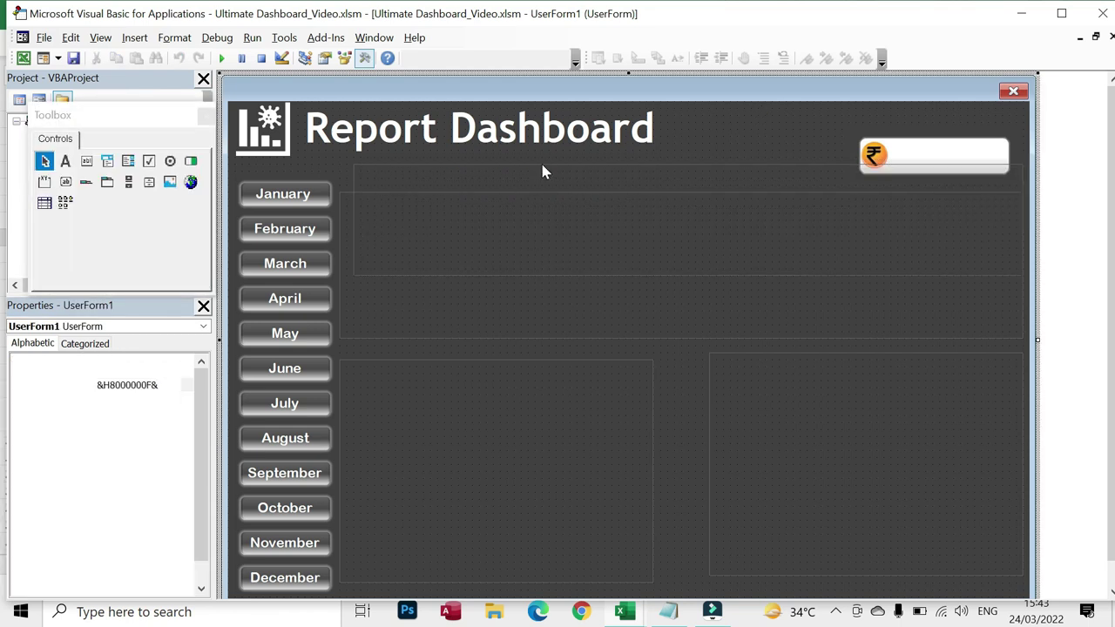
key(Delete)
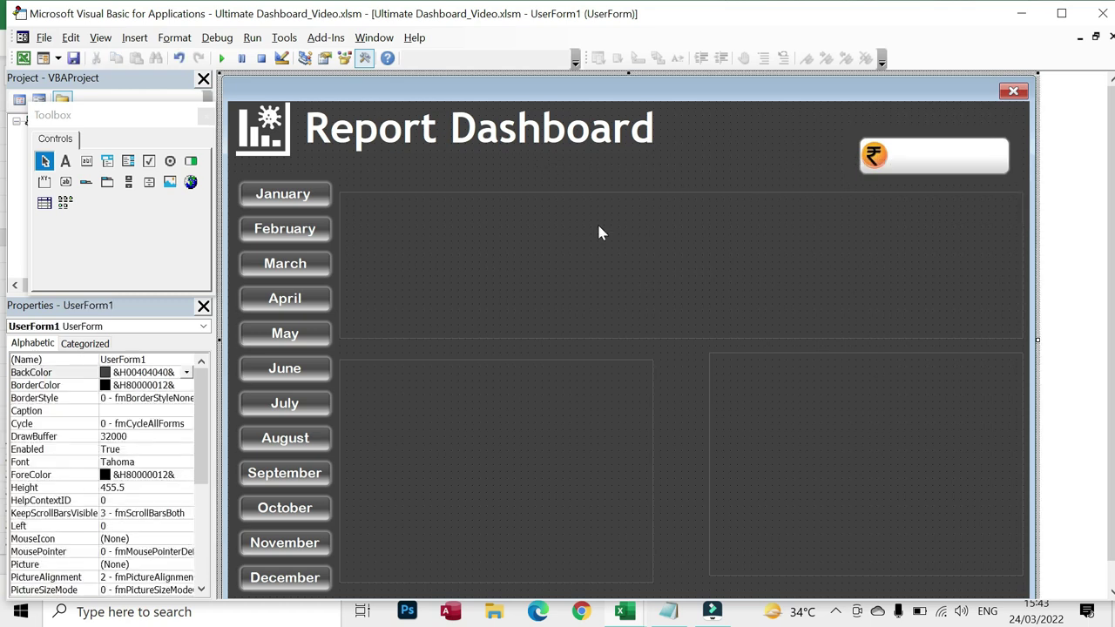
Move the lower-right image frame down so its Top reads 222, matching the lower-left frame.
click(502, 237)
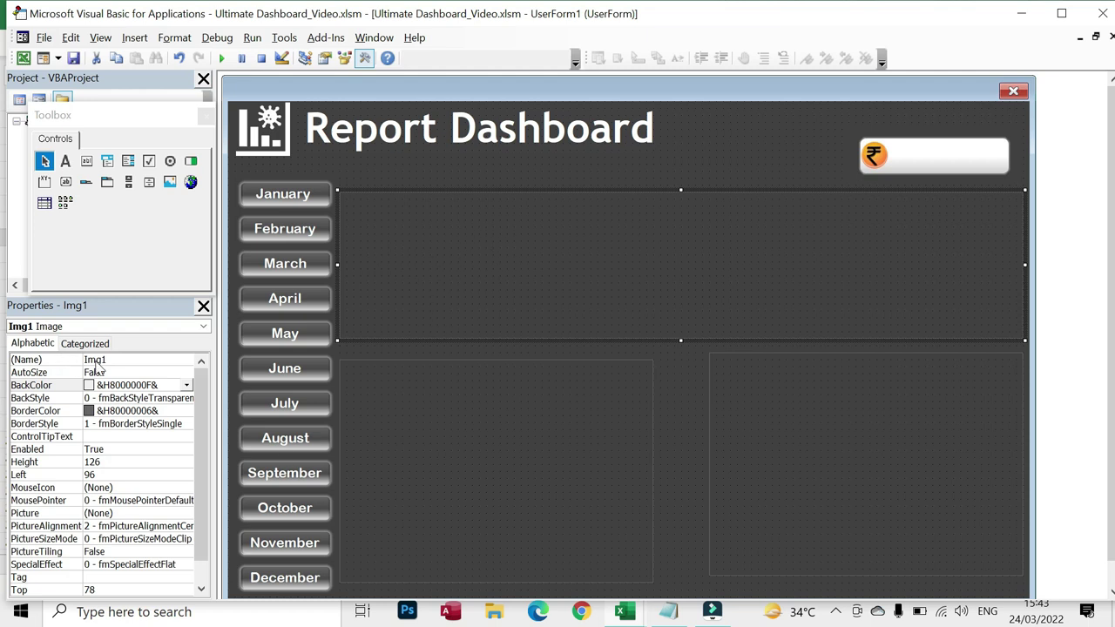
click(817, 383)
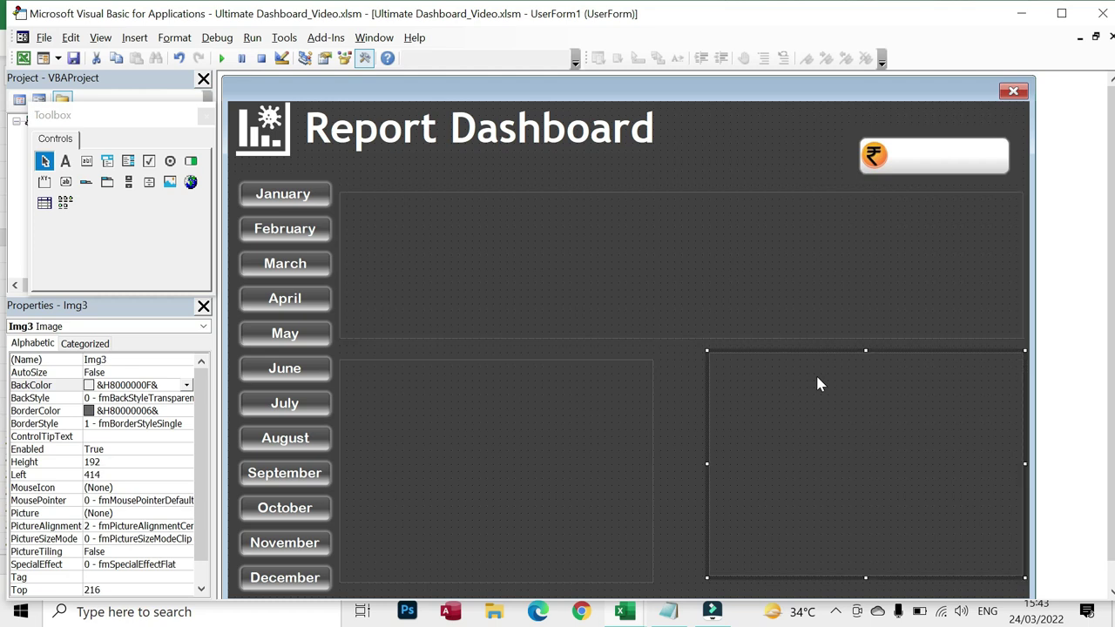
click(532, 416)
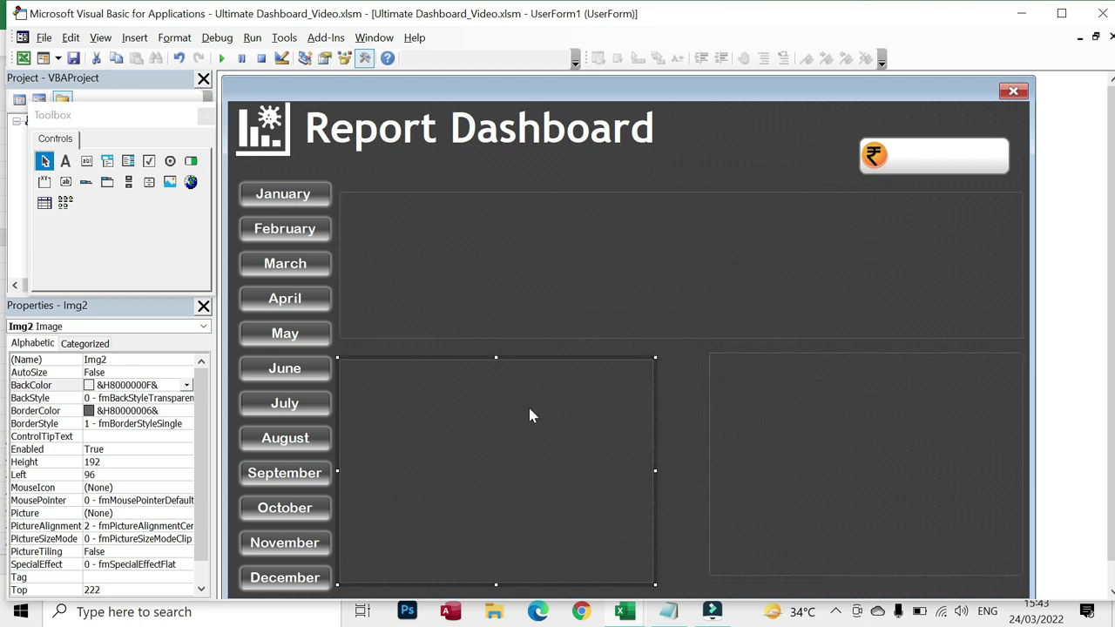
click(788, 411)
drag(786, 418, 787, 419)
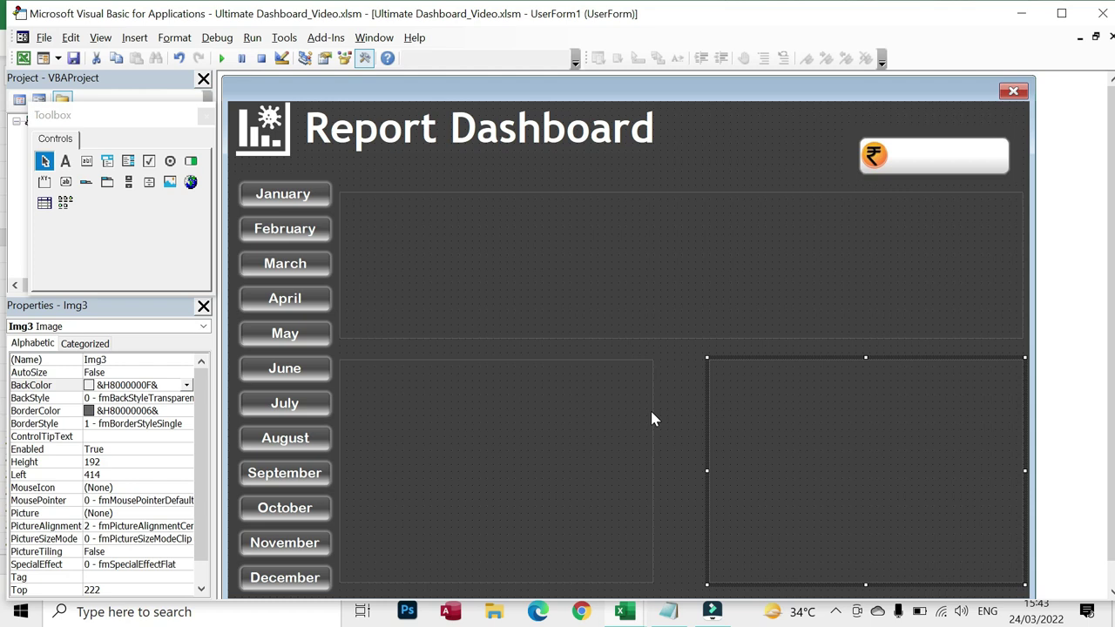
click(294, 200)
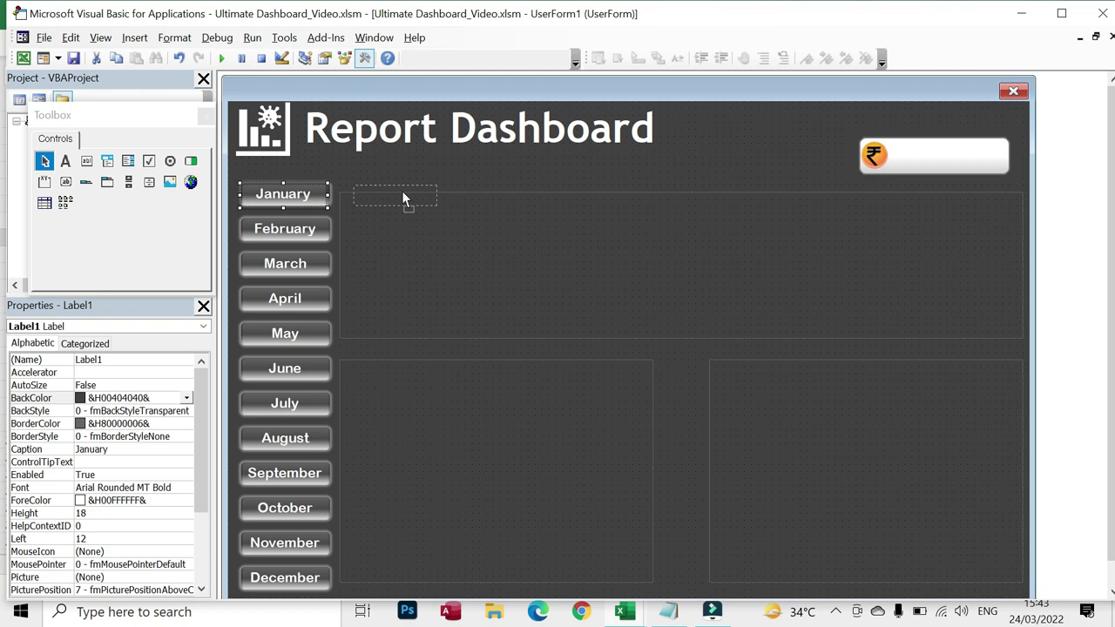
Move the January label and the blank button image to the right of the month column.
drag(390, 197, 403, 199)
click(270, 195)
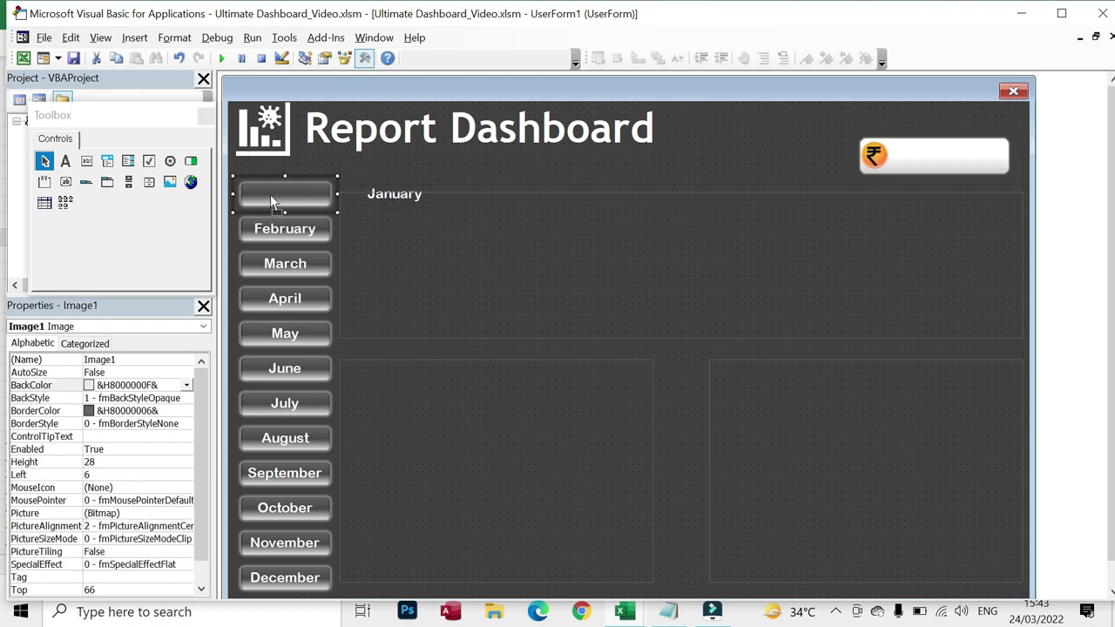
drag(293, 195, 478, 205)
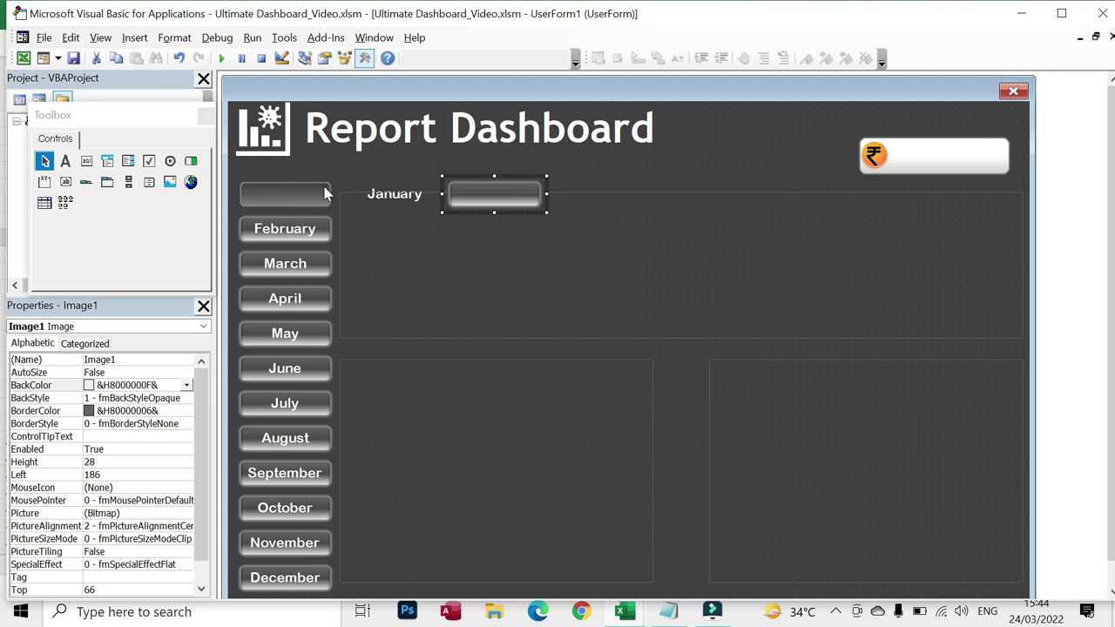
Launch PowerPoint from Windows search using 'pp'.
click(203, 612)
text(pp)
key(Return)
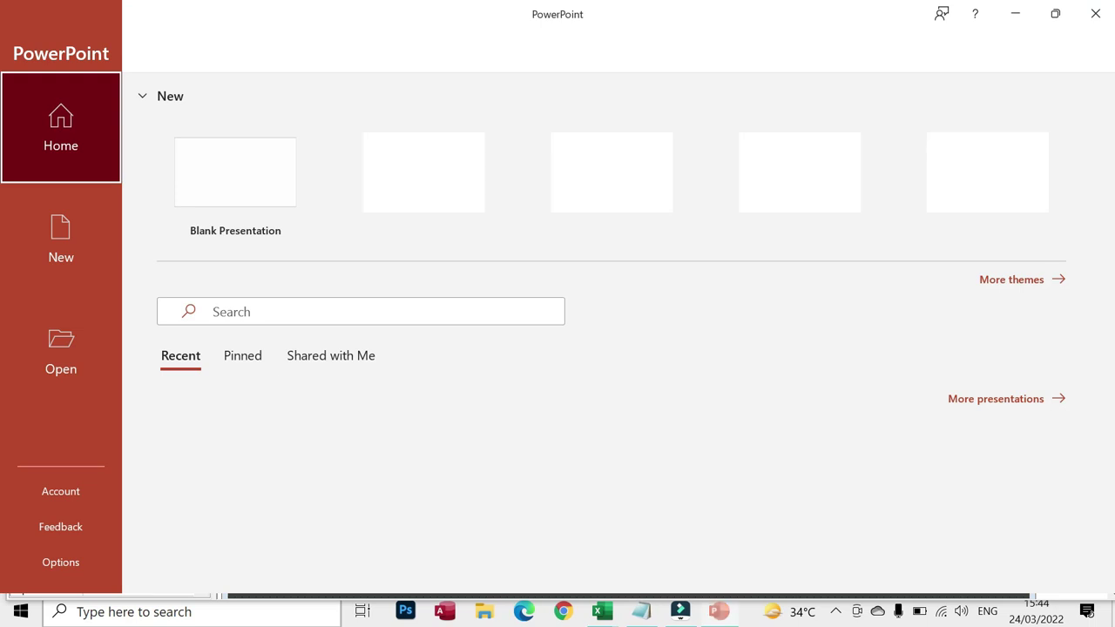
Open Presentation1 from Recent and select the grey button shapes on the slide.
click(346, 442)
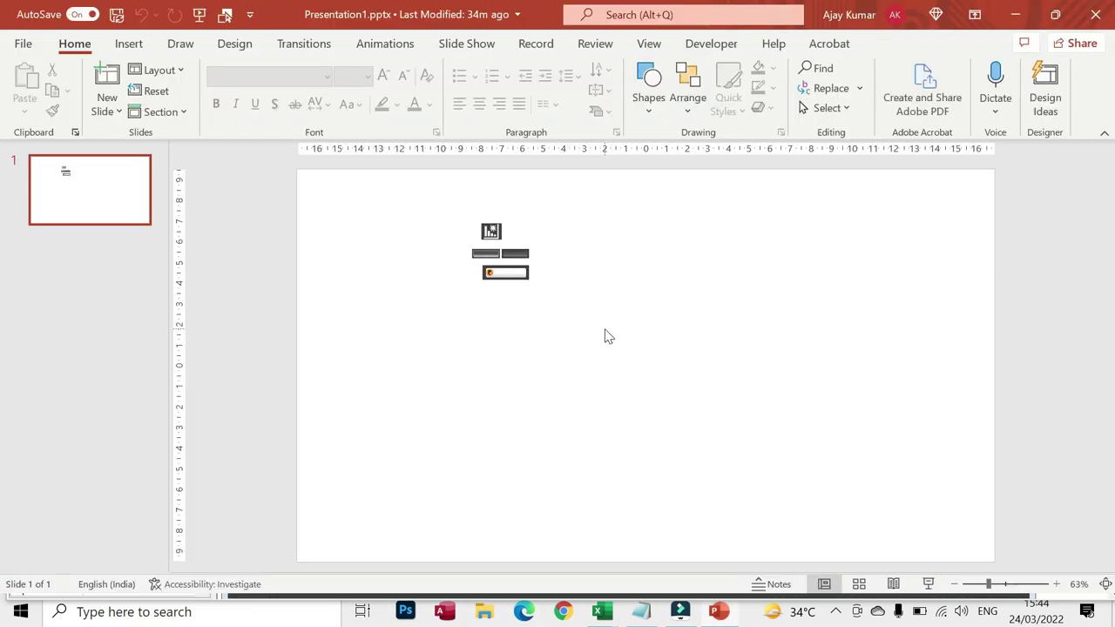
ctrl+scroll(546, 279, up, 5)
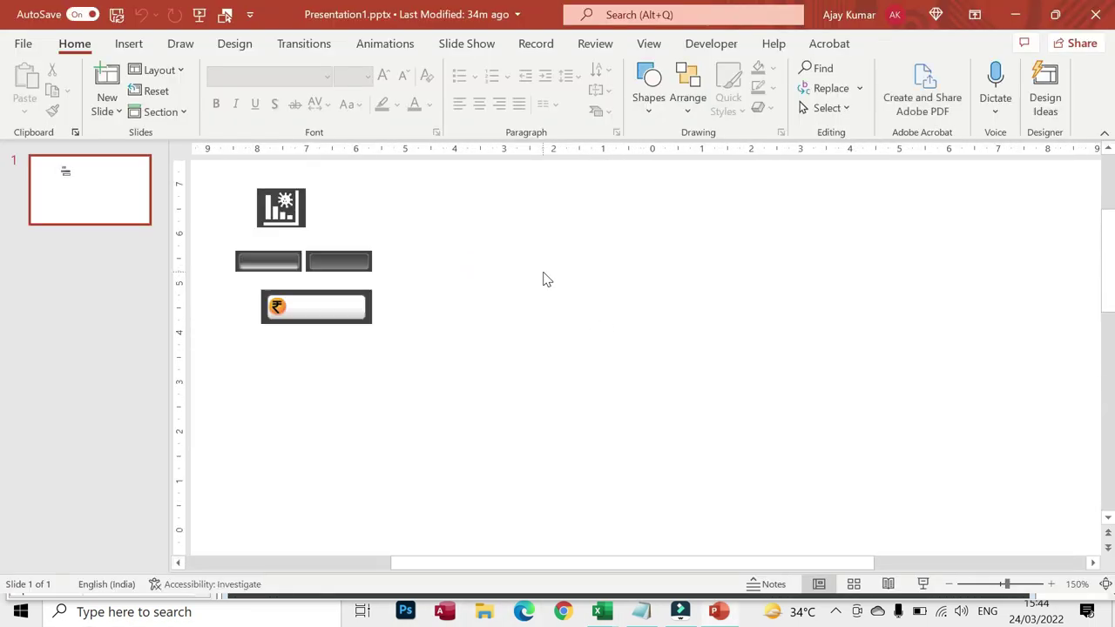
click(526, 283)
ctrl+scroll(527, 283, up, 5)
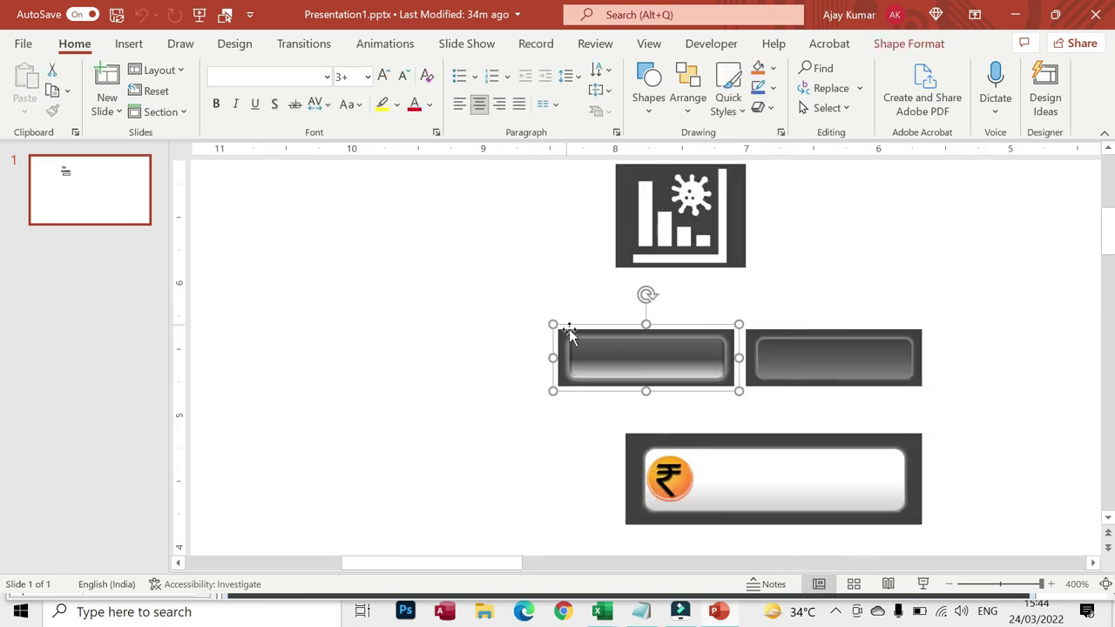
click(619, 365)
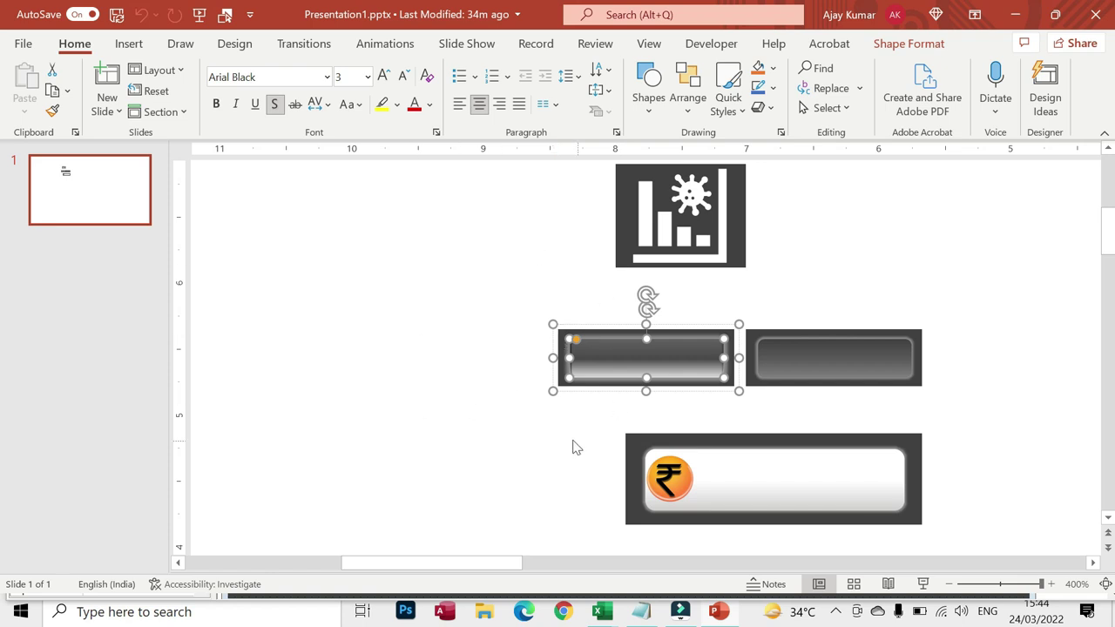
click(813, 366)
click(653, 363)
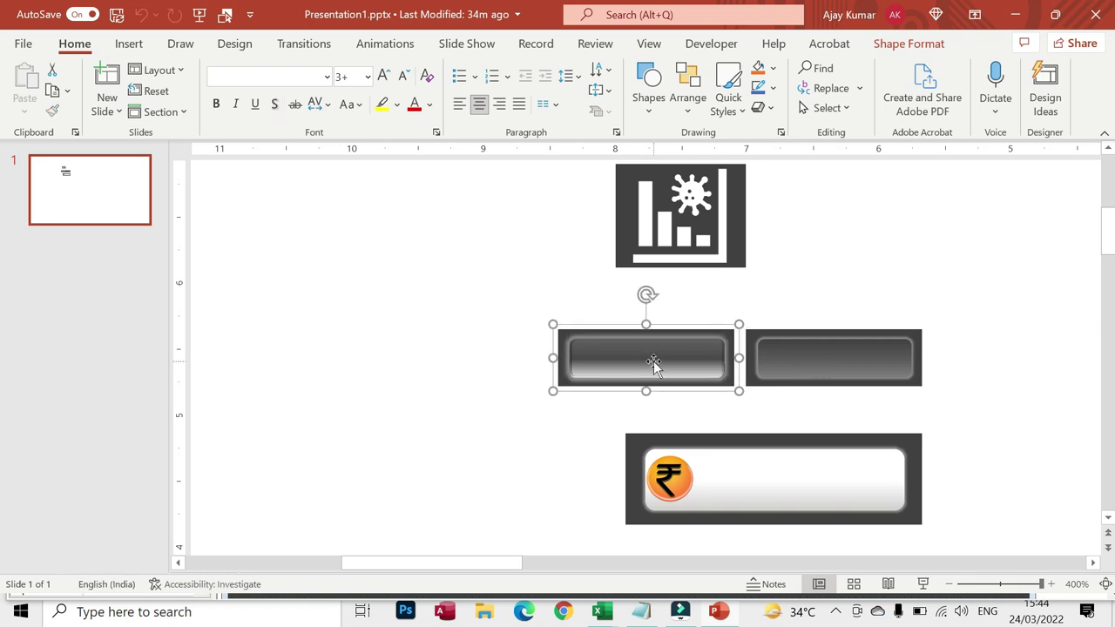
Inspect the button shapes' gradient fill in Format Shape, then marquee-select the left button.
right_click(653, 360)
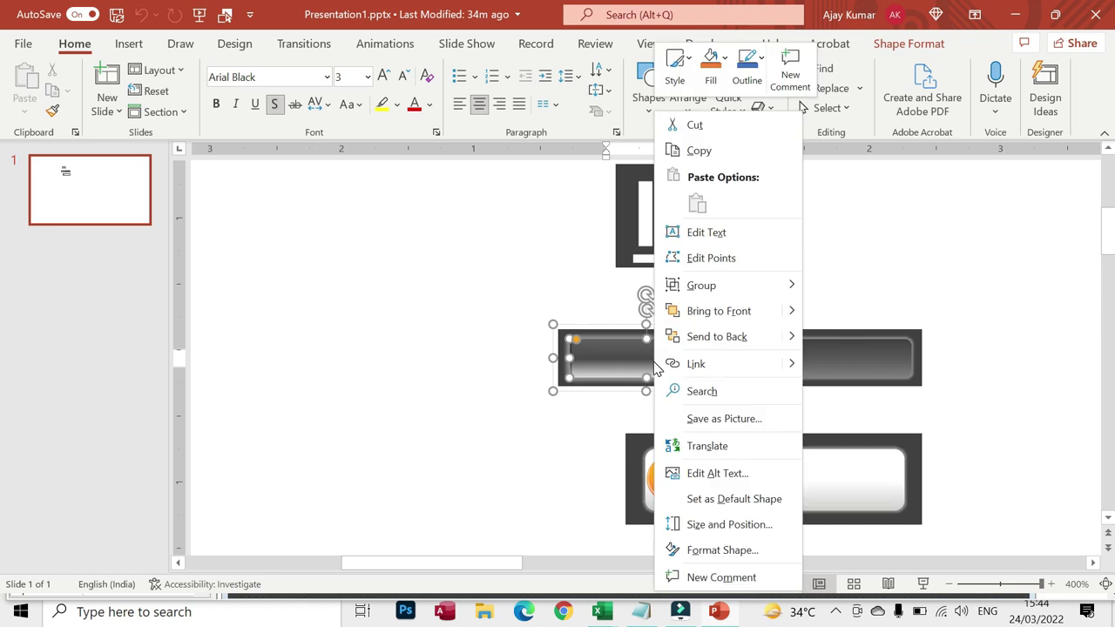
click(735, 558)
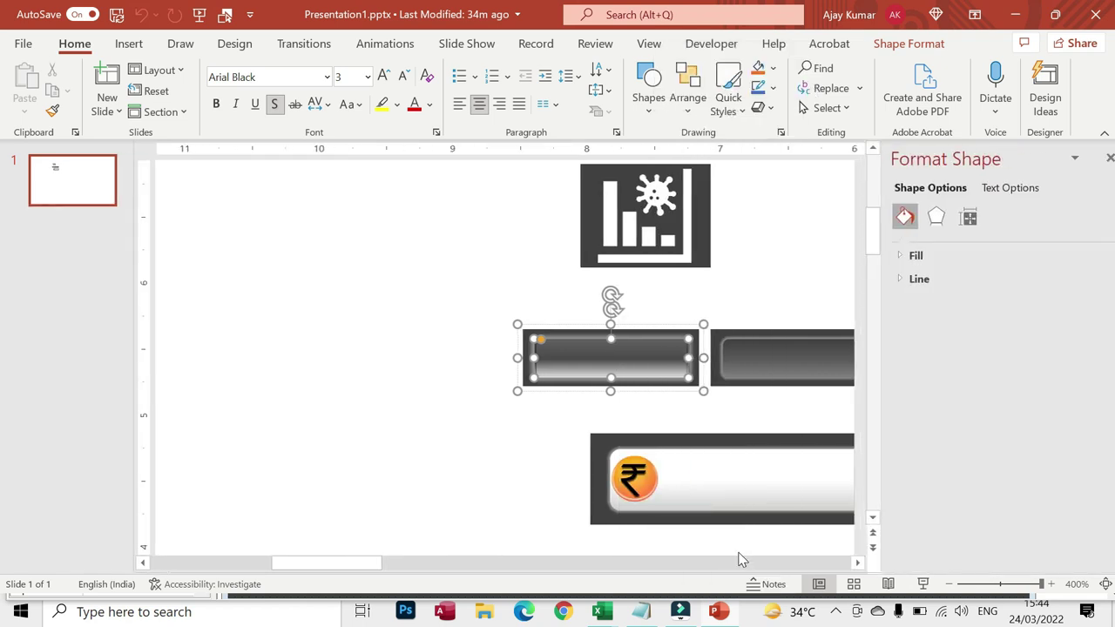
click(886, 255)
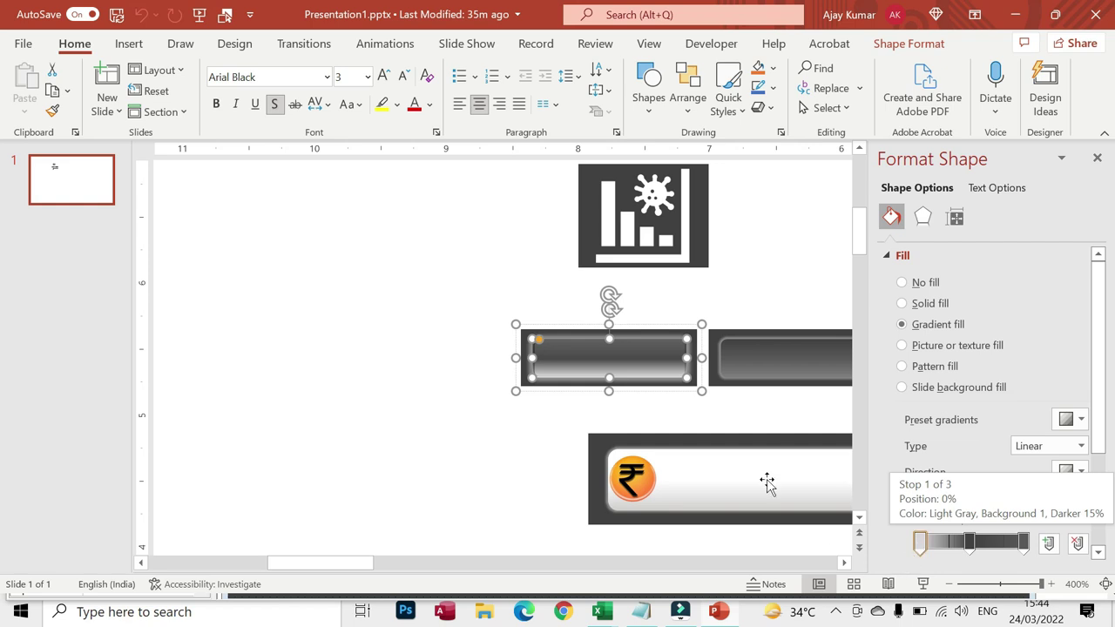
click(774, 370)
click(774, 370)
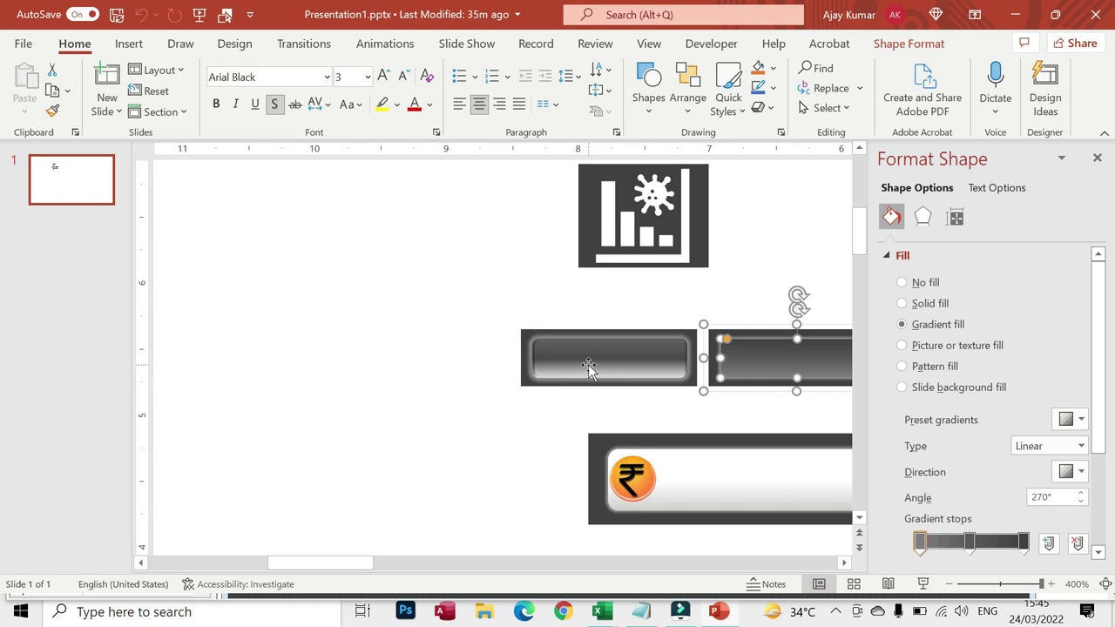
click(446, 296)
drag(487, 312, 701, 403)
key(alt+Tab)
Preview Picture2.jpg from the desktop in Photos, then close it and return to the VBA editor.
key(super+d)
double_click(236, 514)
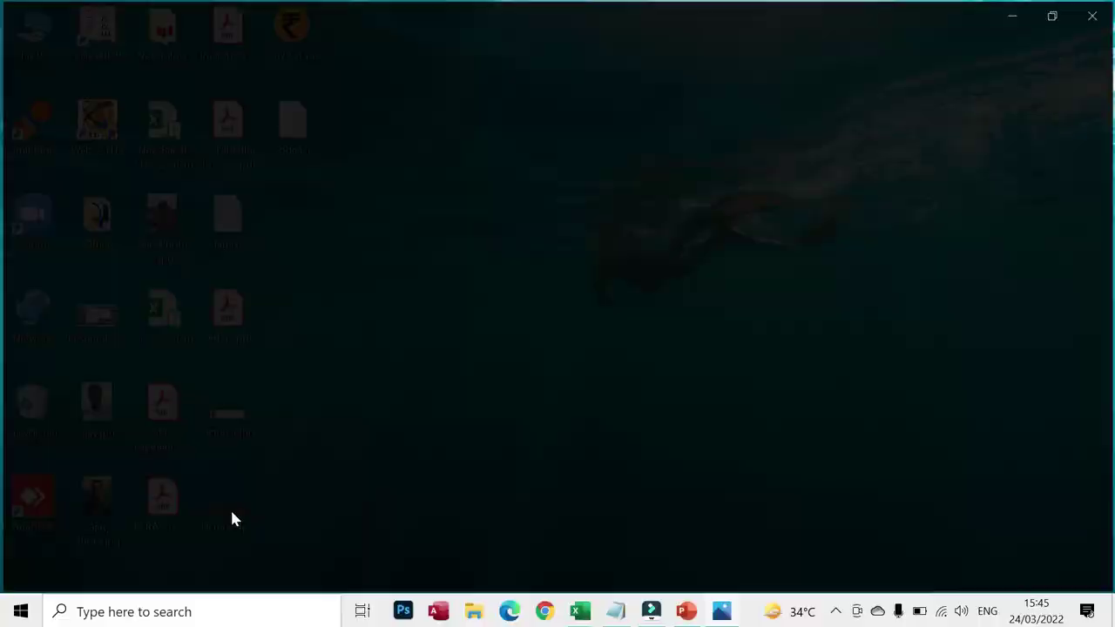
scroll(543, 334, up, 1)
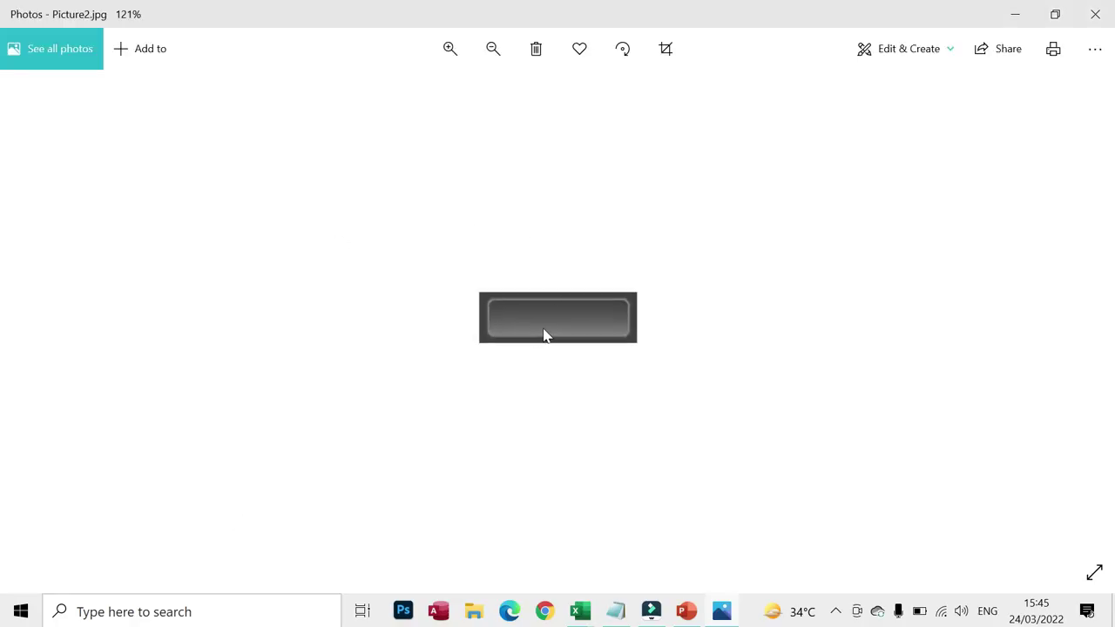
key(alt+F4)
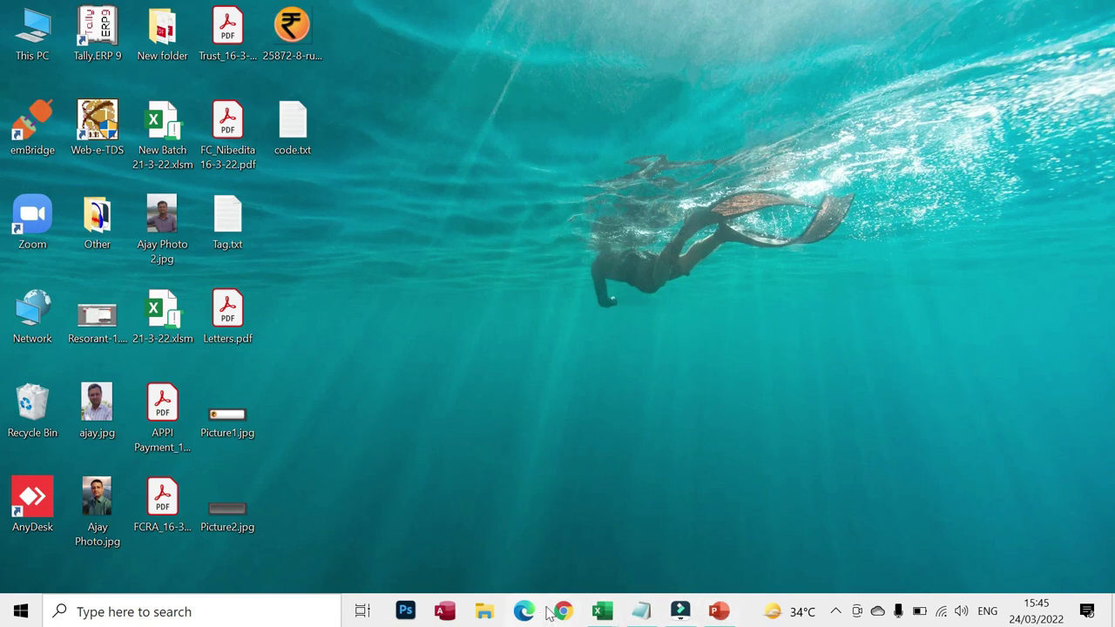
mouse_move(600, 611)
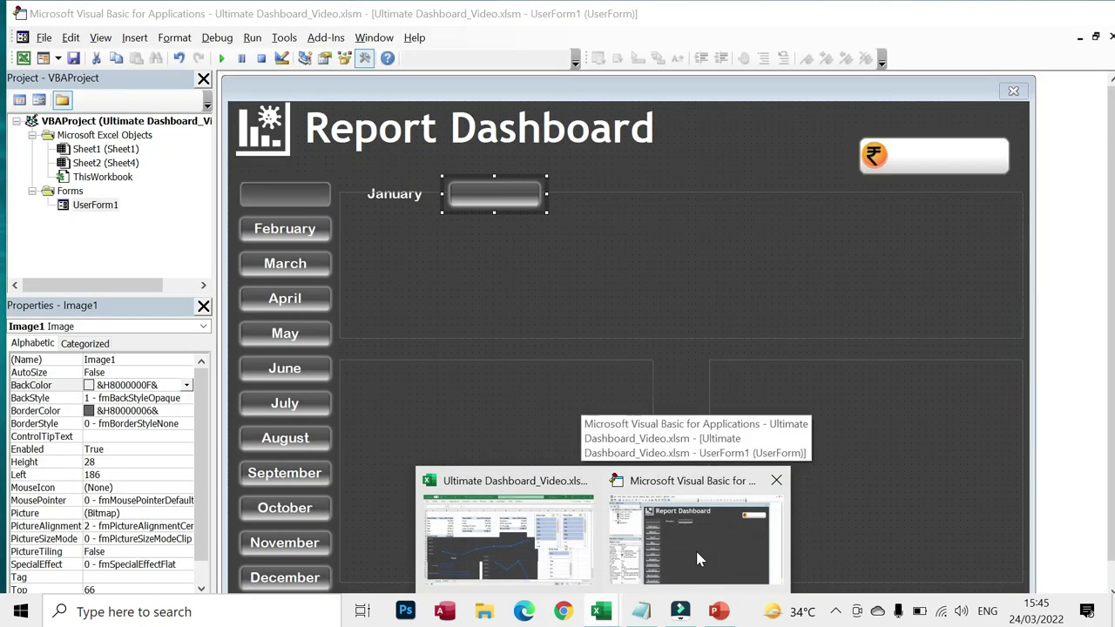
click(697, 557)
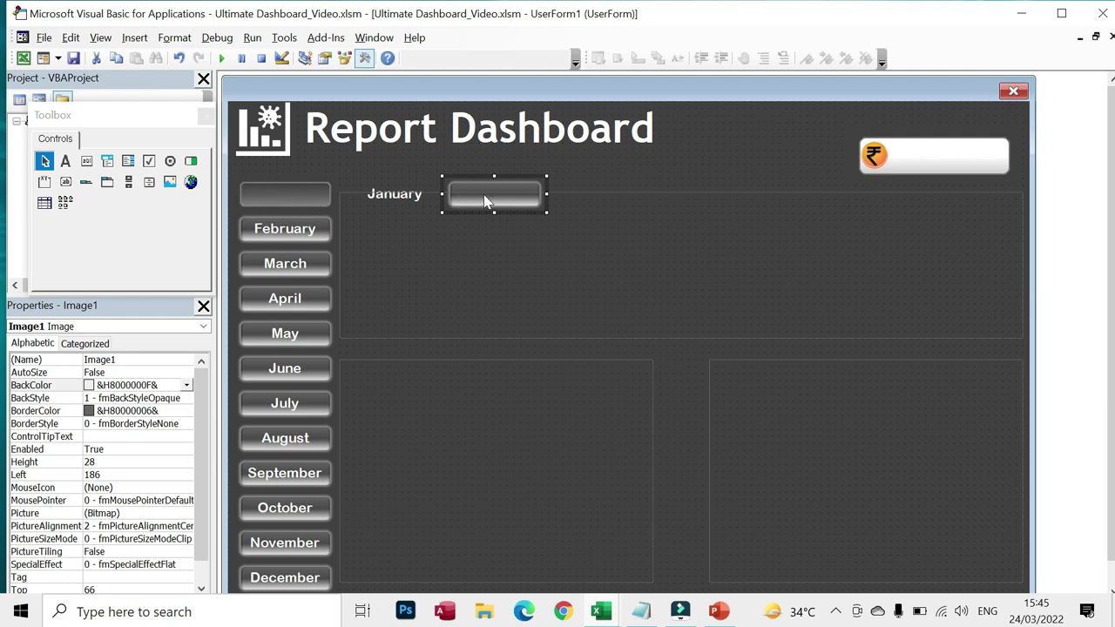
Replace ImageSec1's Picture property with Picture2.jpg.
click(318, 201)
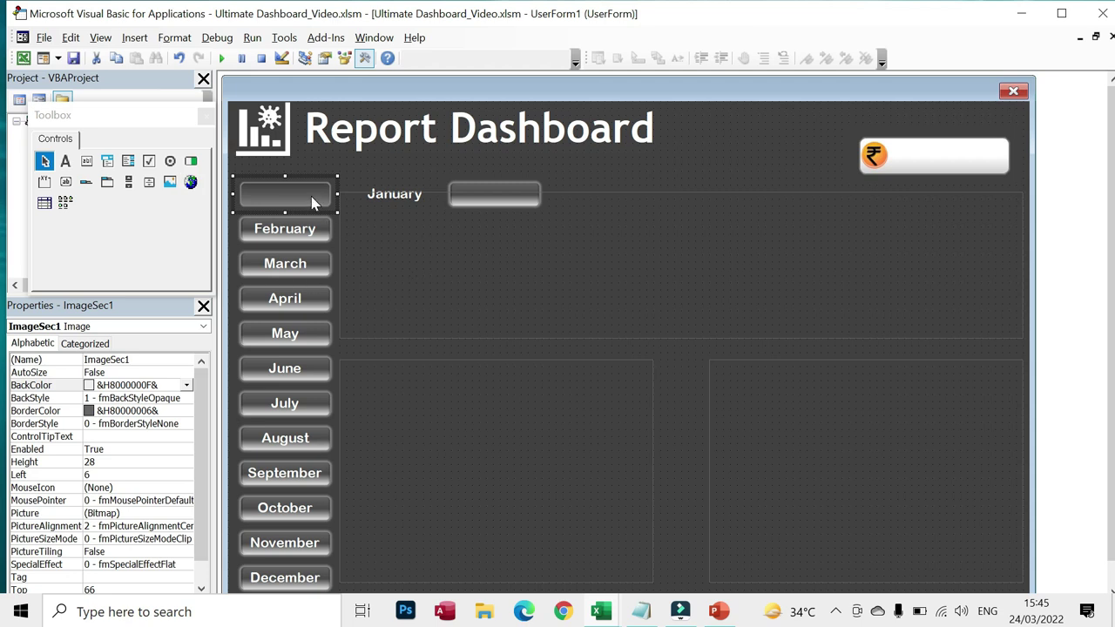
click(110, 513)
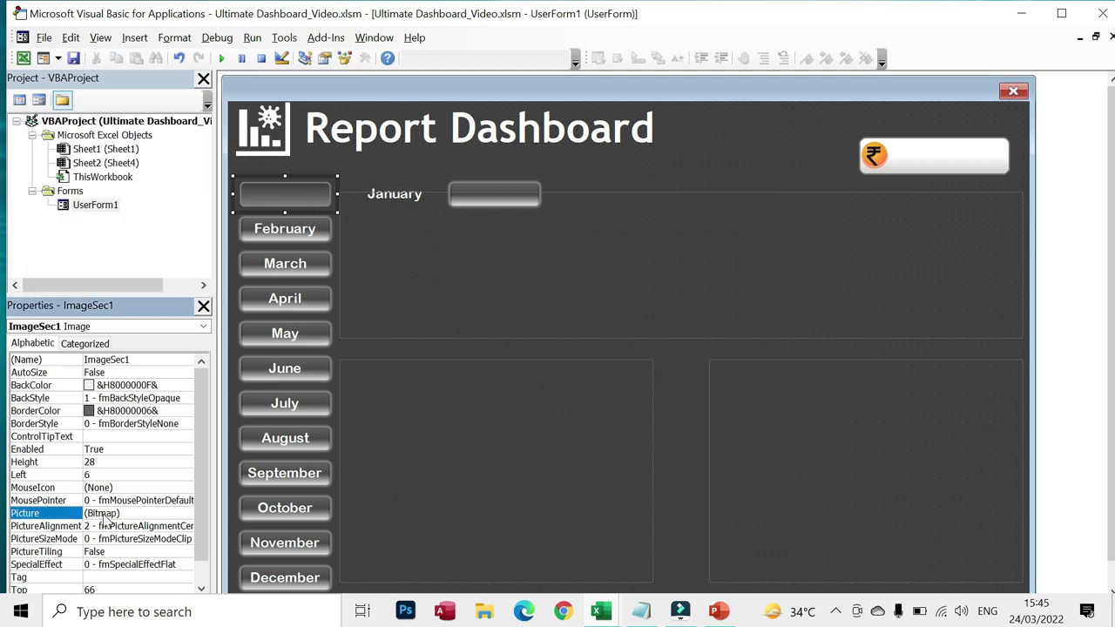
key(Delete)
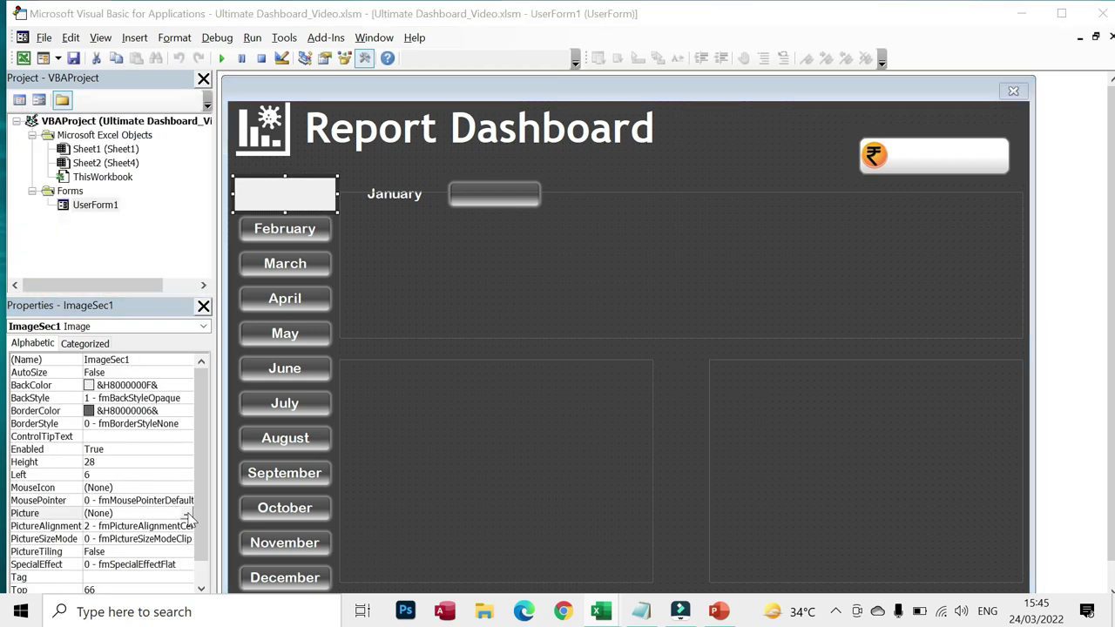
click(187, 514)
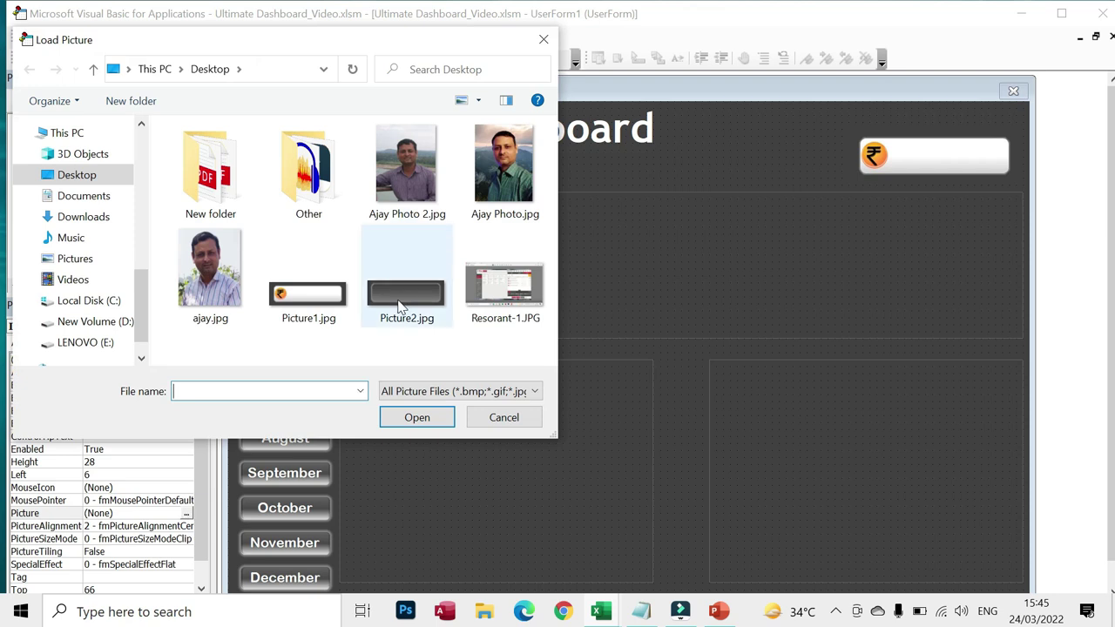
double_click(401, 305)
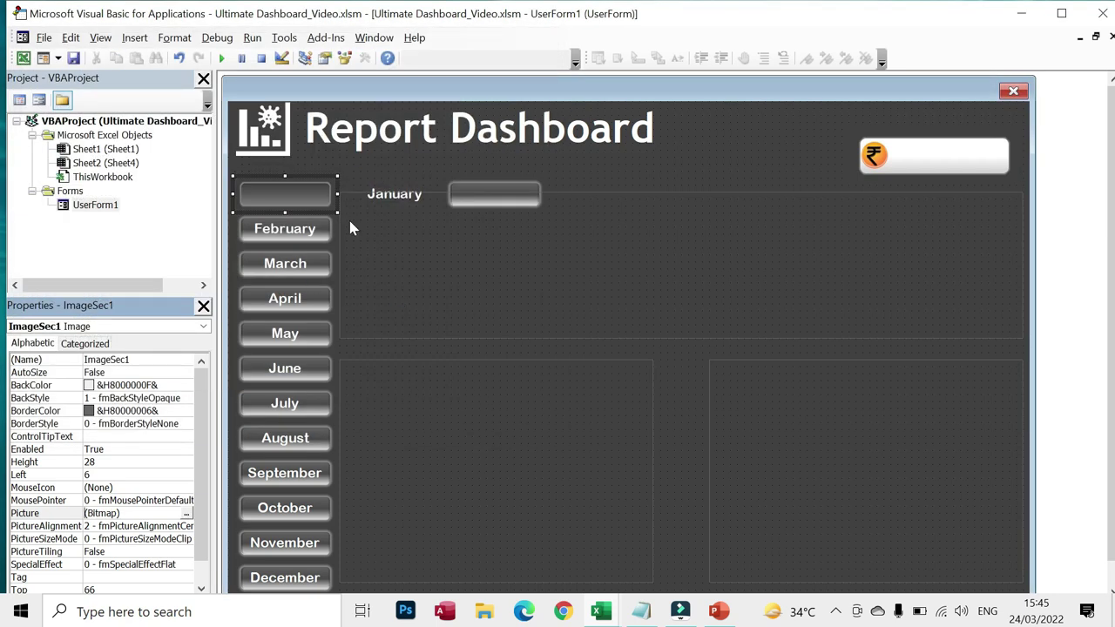
Enlarge ImageSec1, set PictureSizeMode to 1 - fmPictureSizeModeStretch, and run the form.
drag(336, 211, 365, 223)
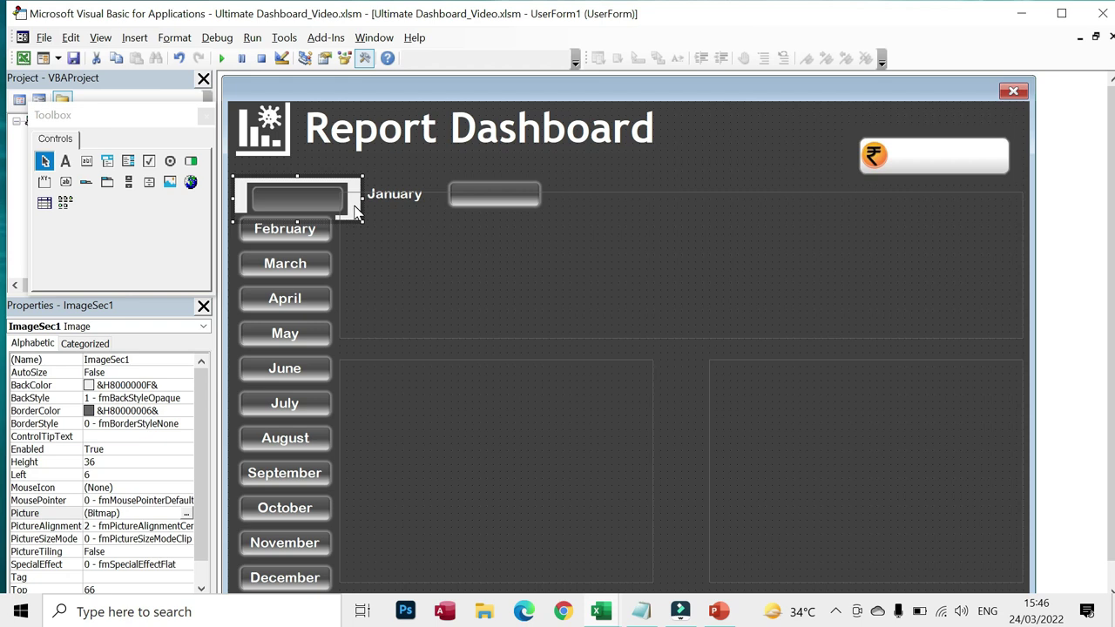
click(191, 538)
click(188, 539)
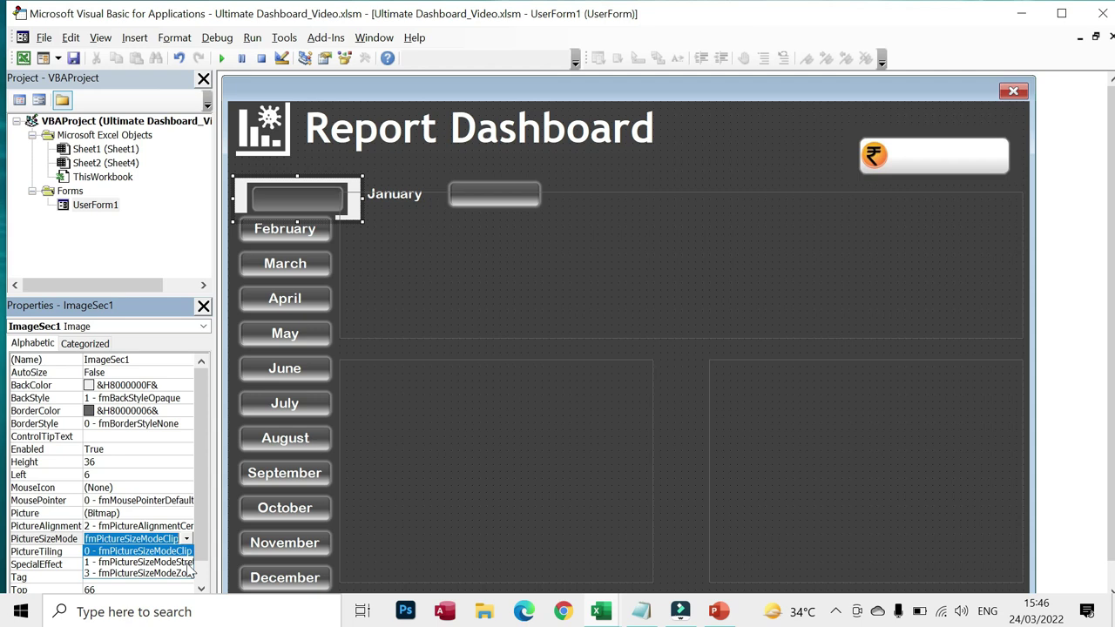
click(189, 564)
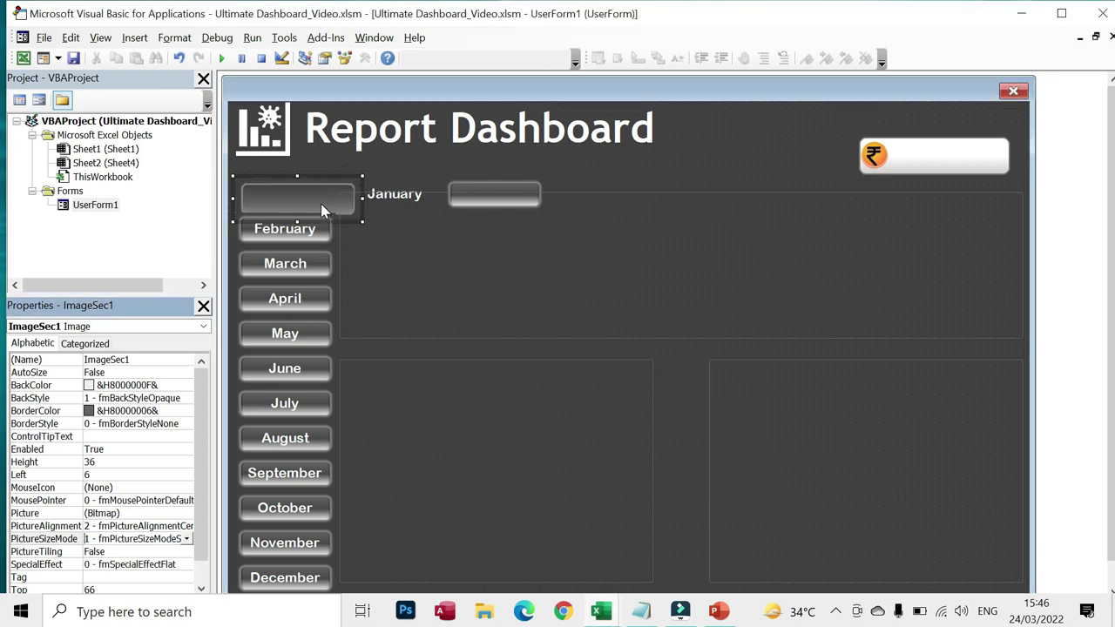
click(650, 167)
click(222, 57)
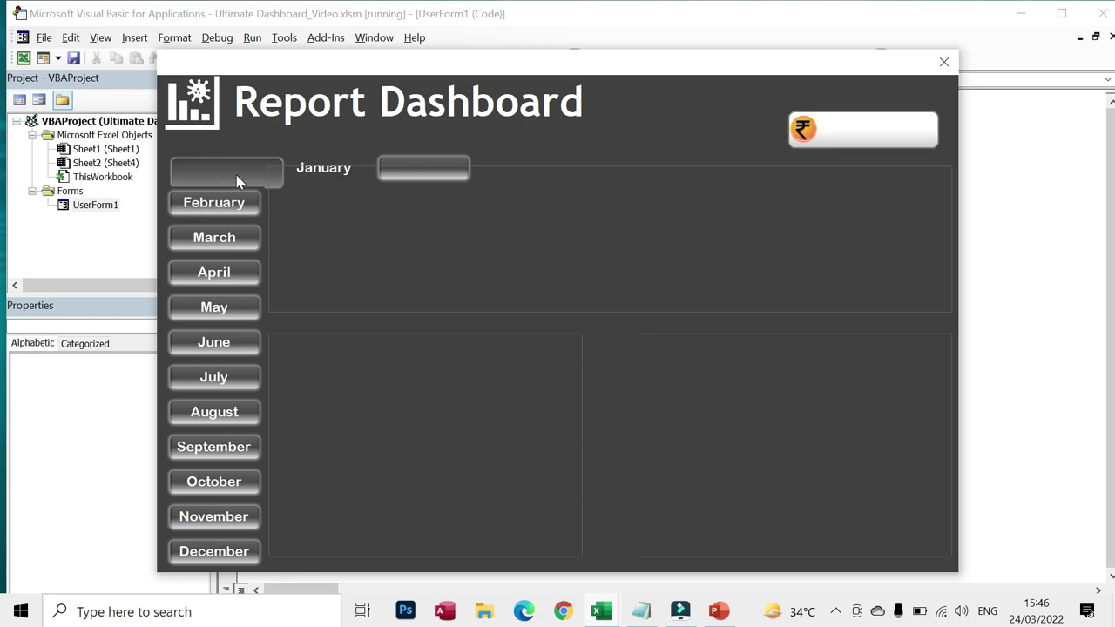
Close the running form and set the January image's PictureSizeMode to 0 - fmPictureSizeModeClip.
click(943, 62)
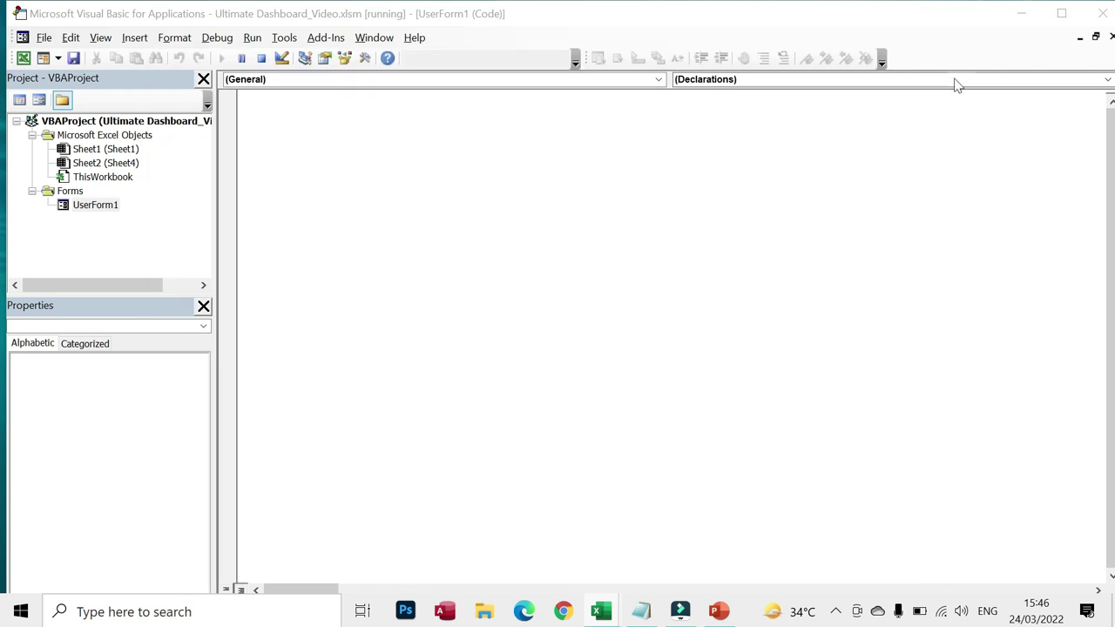
click(1110, 36)
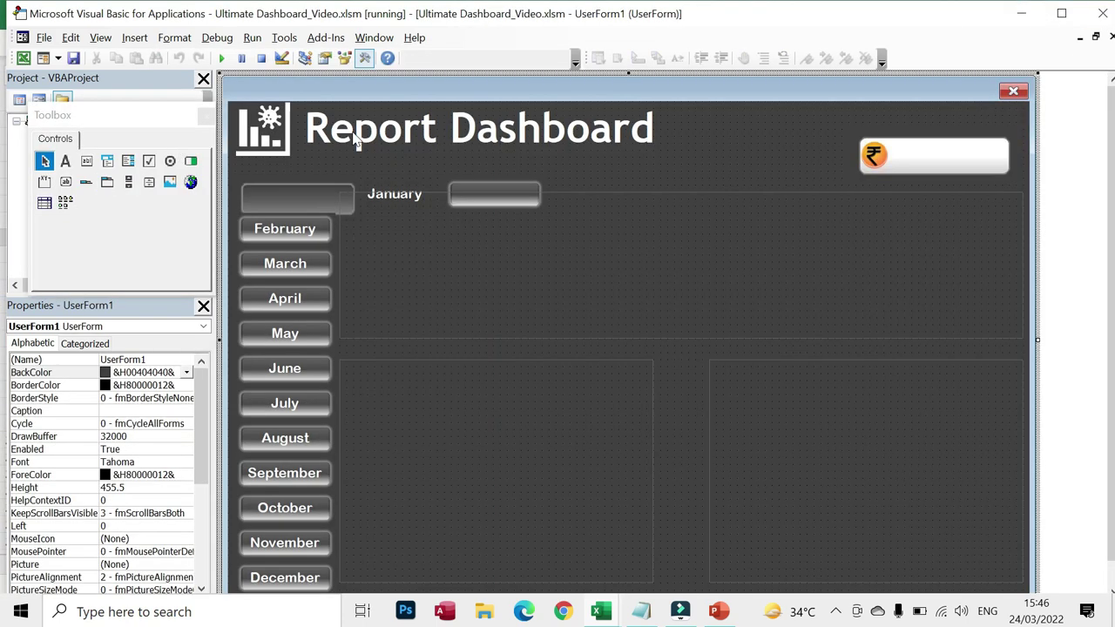
click(285, 195)
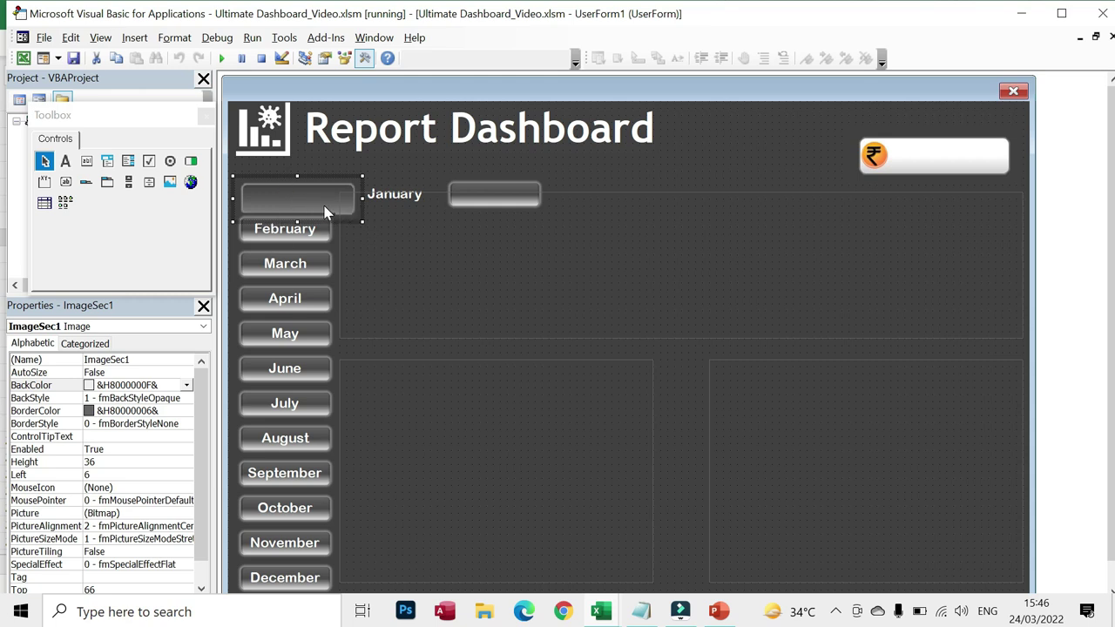
click(191, 539)
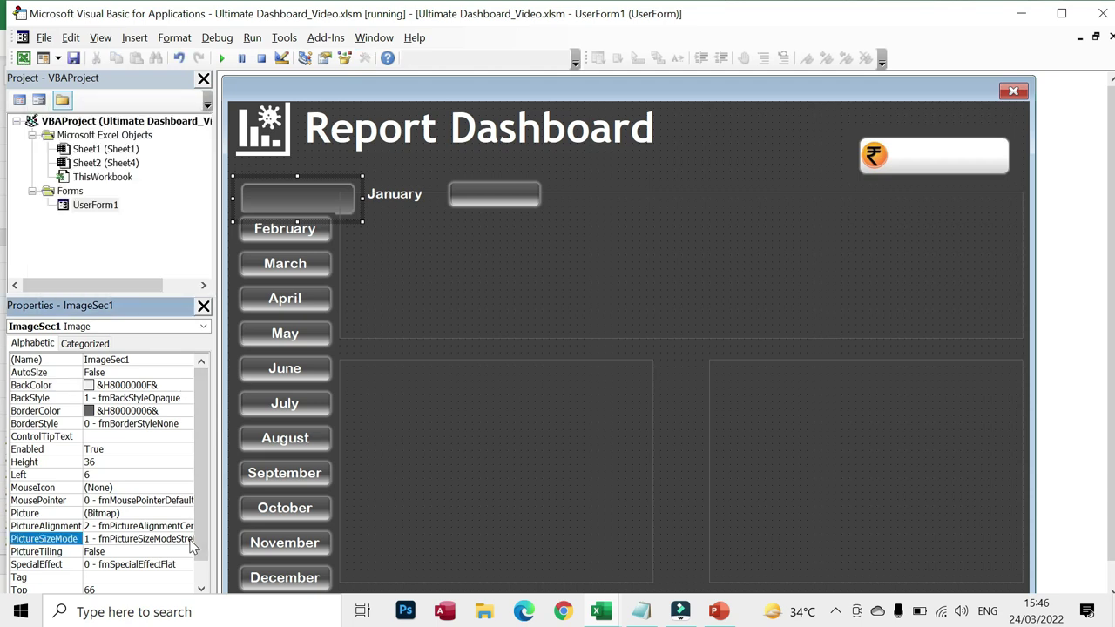
click(191, 540)
click(185, 552)
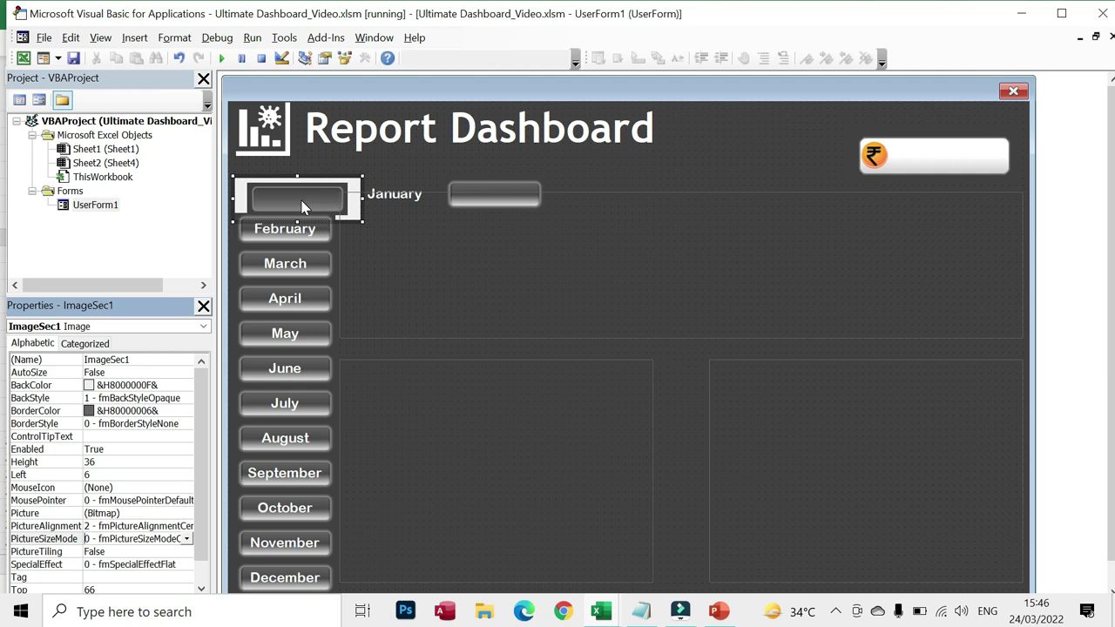
Move the spare button image into the January slot and place the January label on it.
click(362, 222)
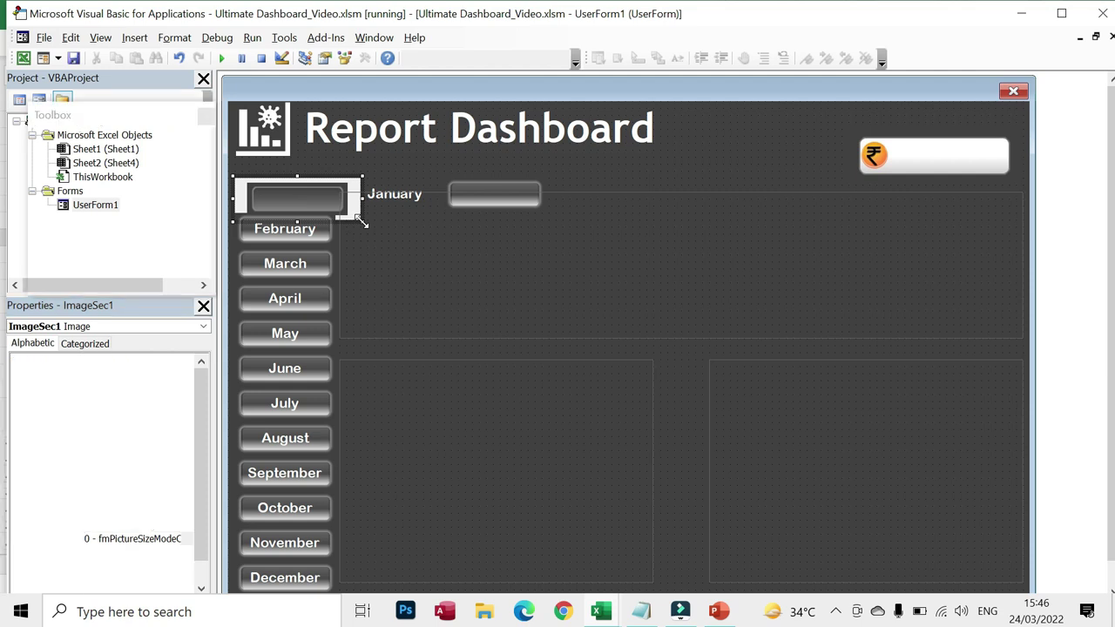
key(Escape)
click(283, 200)
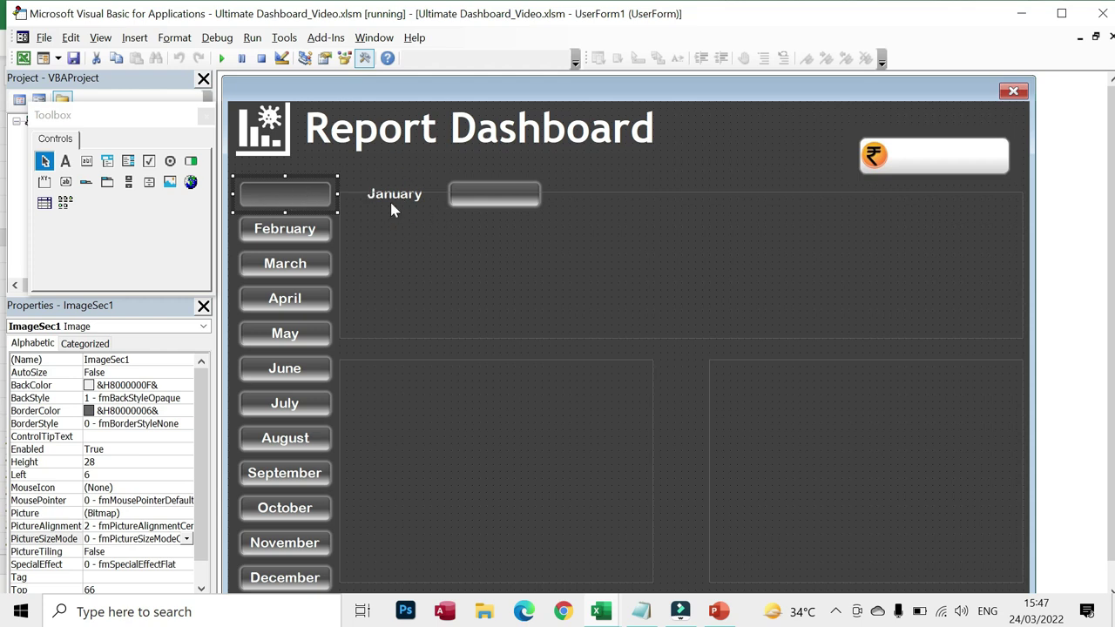
mouse_move(503, 183)
mouse_down()
mouse_move(321, 204)
mouse_move(298, 186)
mouse_up()
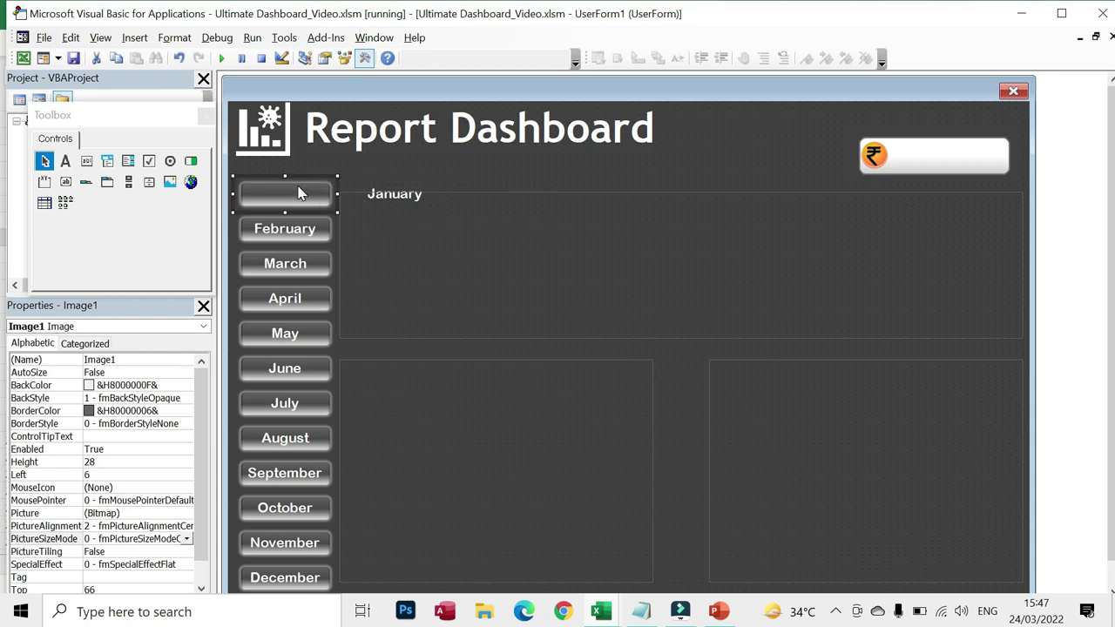
drag(397, 202, 292, 202)
click(473, 174)
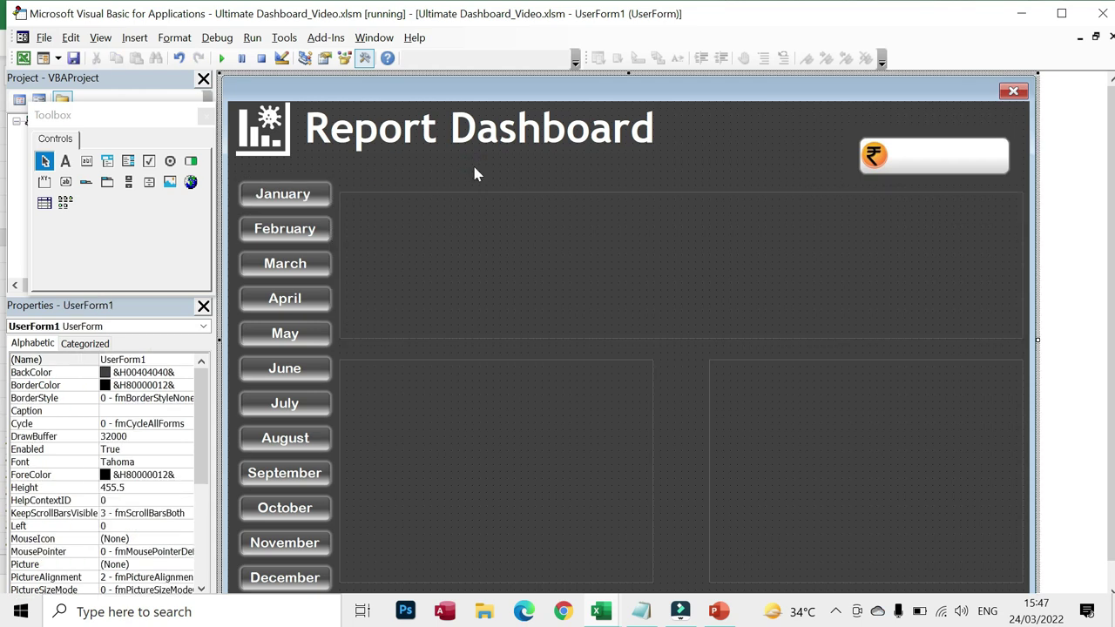
click(273, 153)
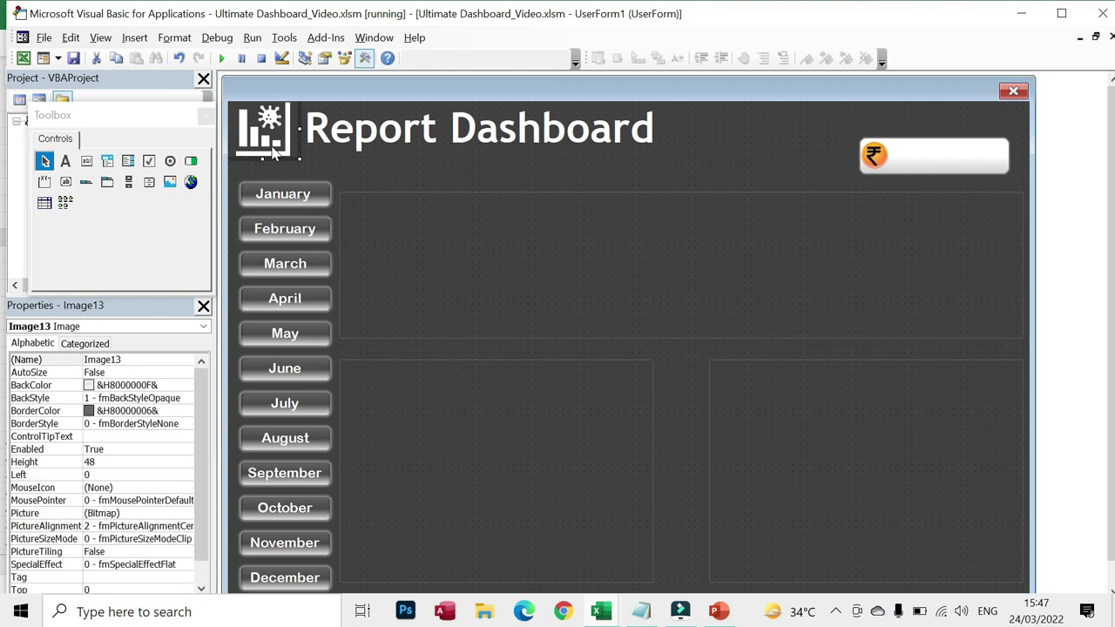
click(719, 614)
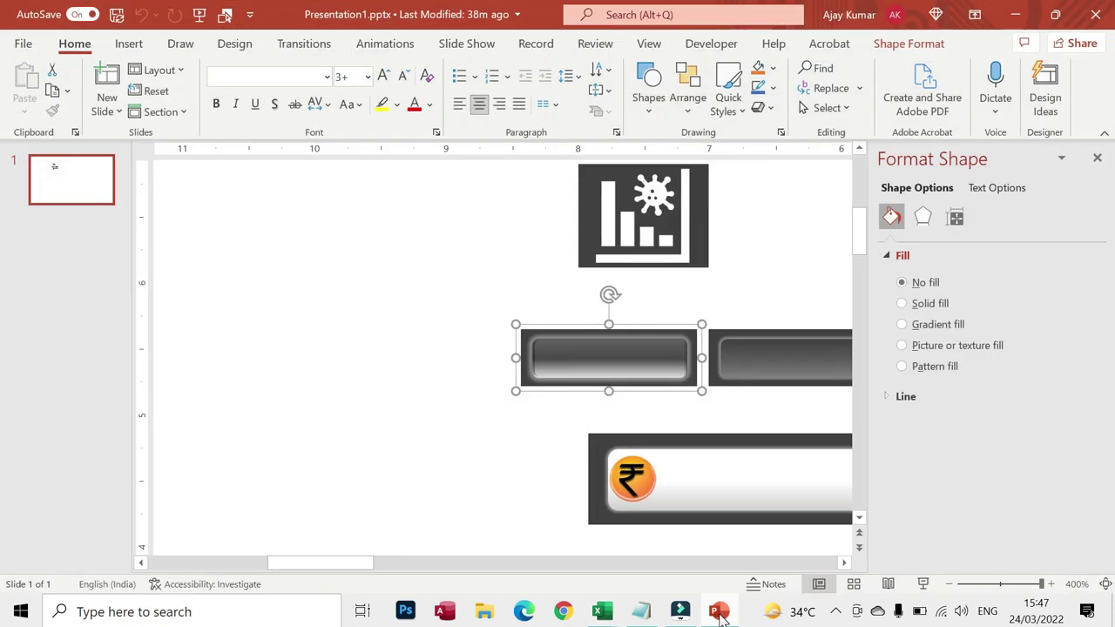
click(685, 217)
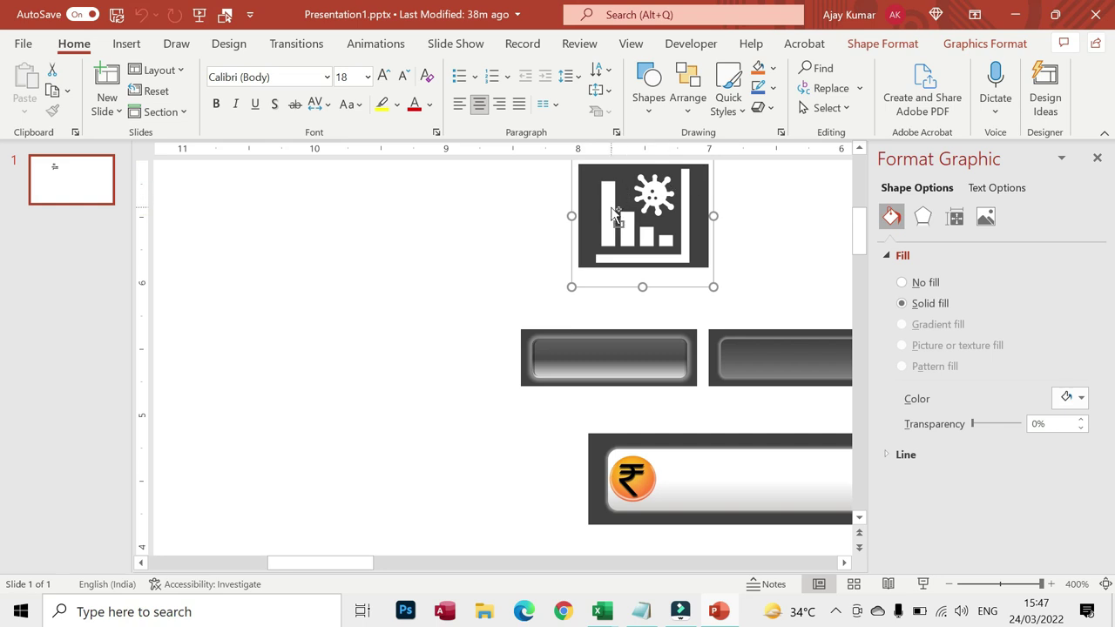
click(611, 207)
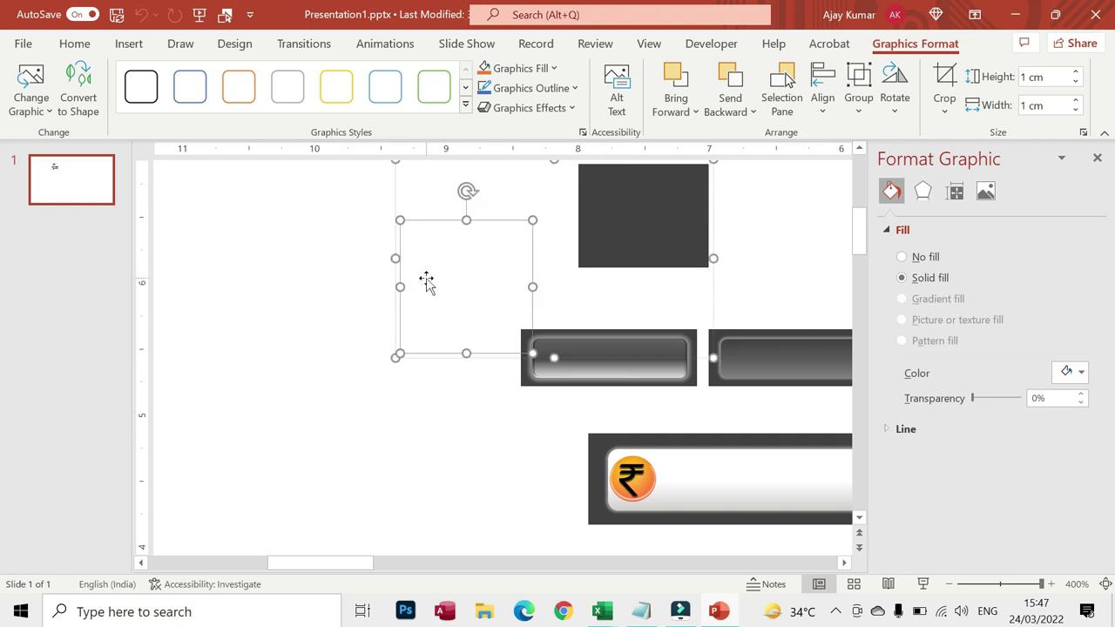
drag(611, 207, 426, 284)
key(ctrl+z)
click(129, 43)
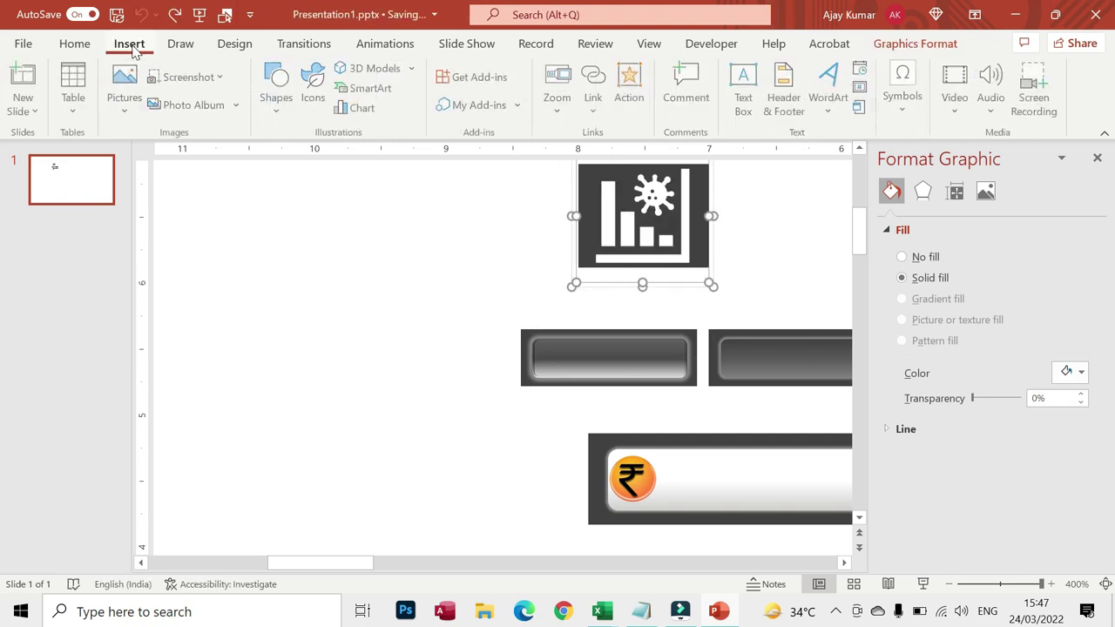
click(315, 98)
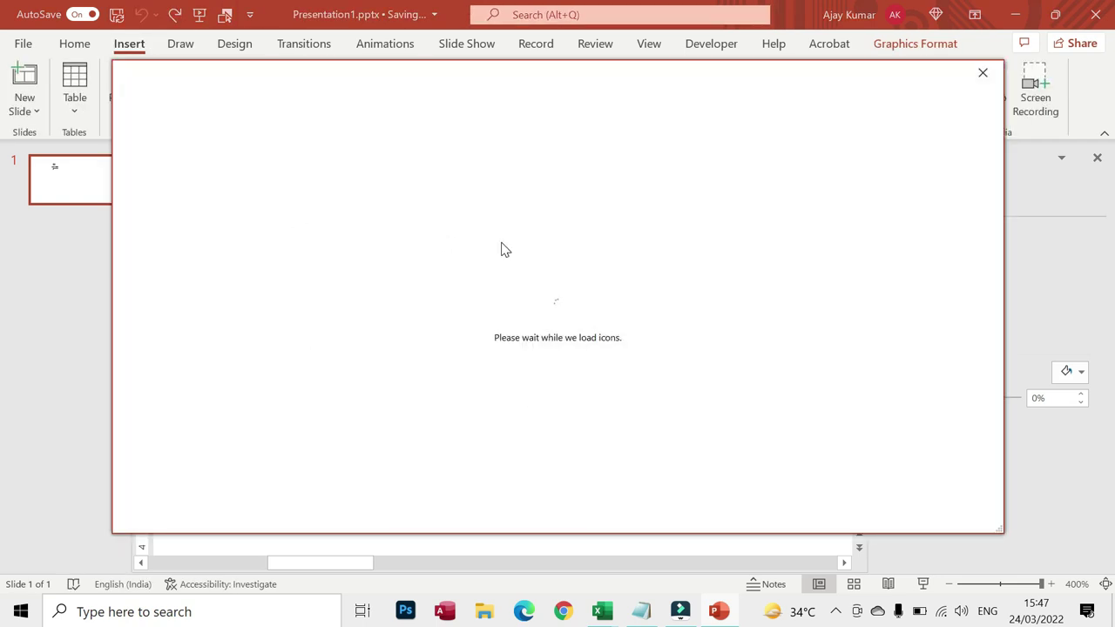
click(982, 72)
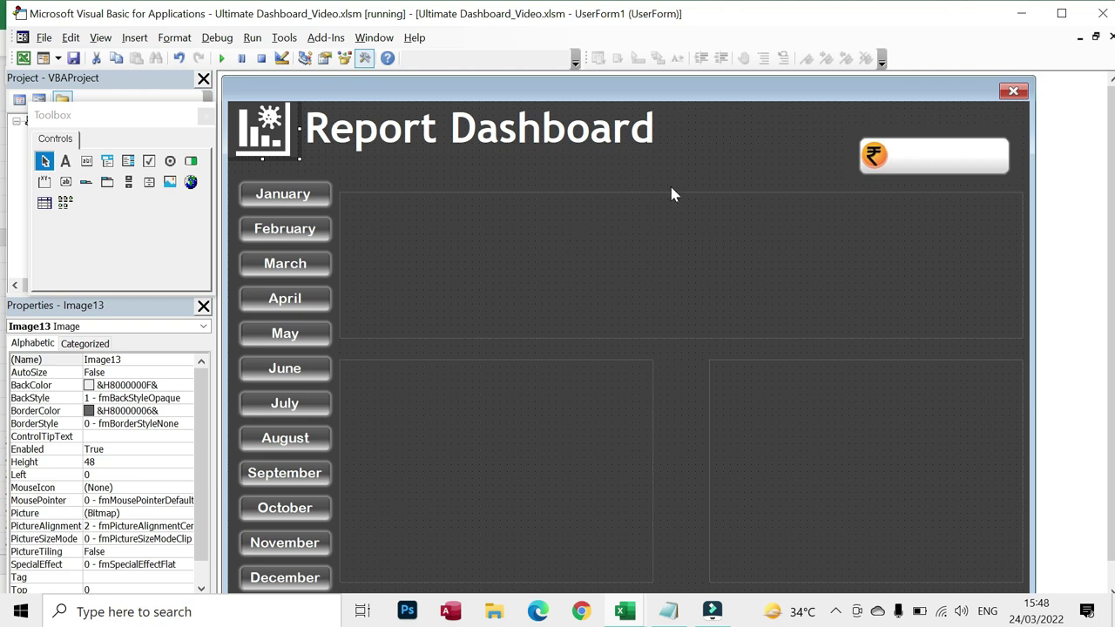
Test-run UserForm1, close it, and switch to Excel's Sheet1 purchase table.
click(731, 166)
click(221, 59)
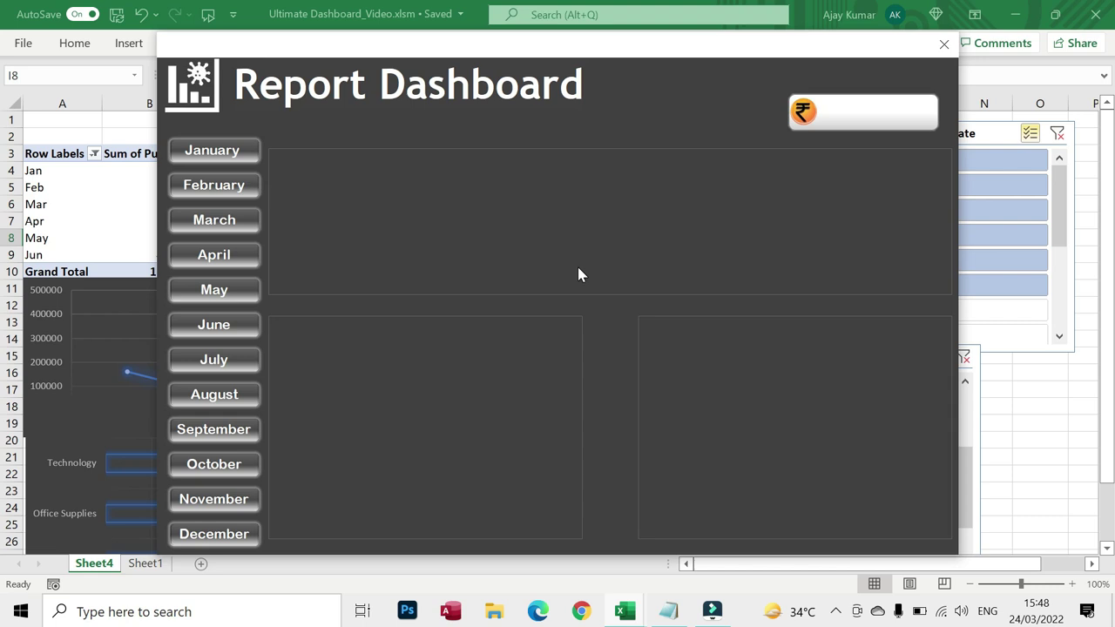
click(943, 44)
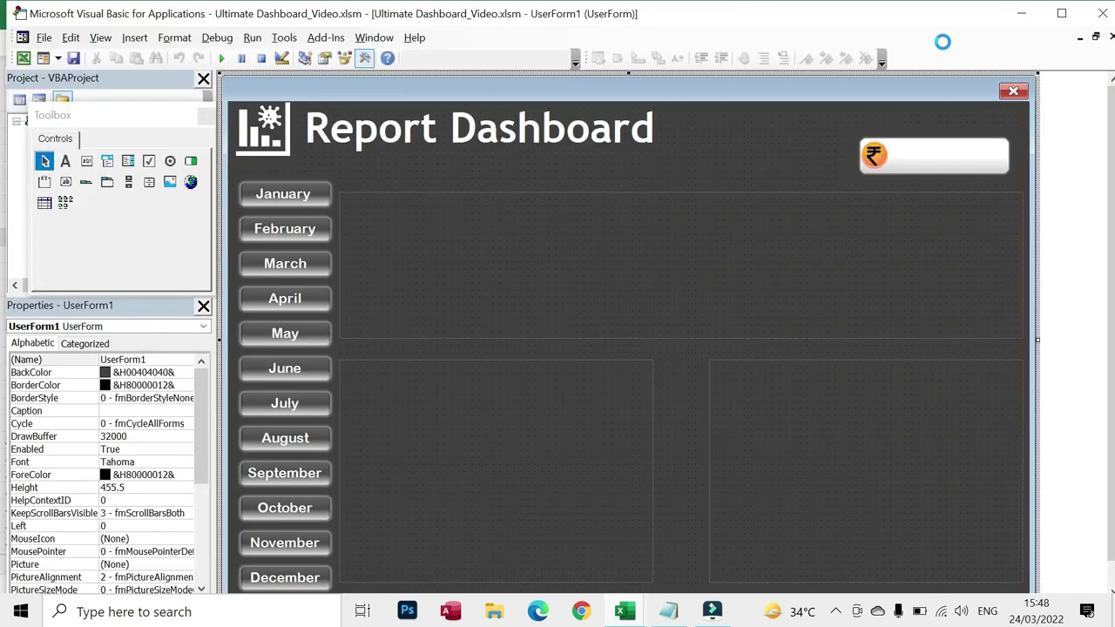
key(alt+F11)
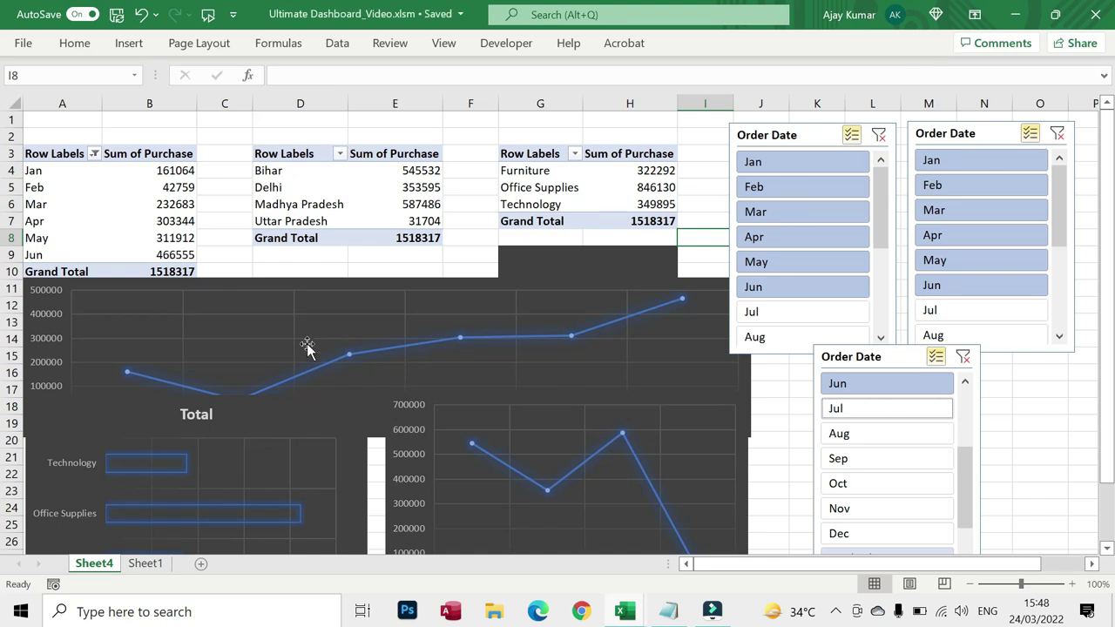
click(144, 563)
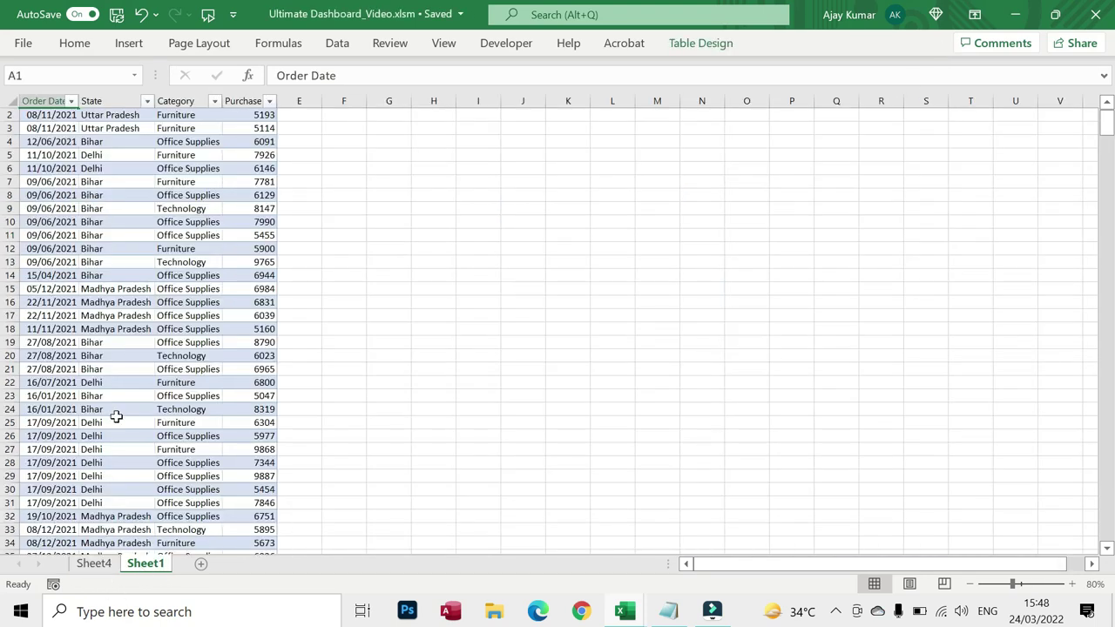
Scroll through Sheet1 and check where the purchase table's last row is.
scroll(122, 470, down, 7)
scroll(113, 447, down, 6)
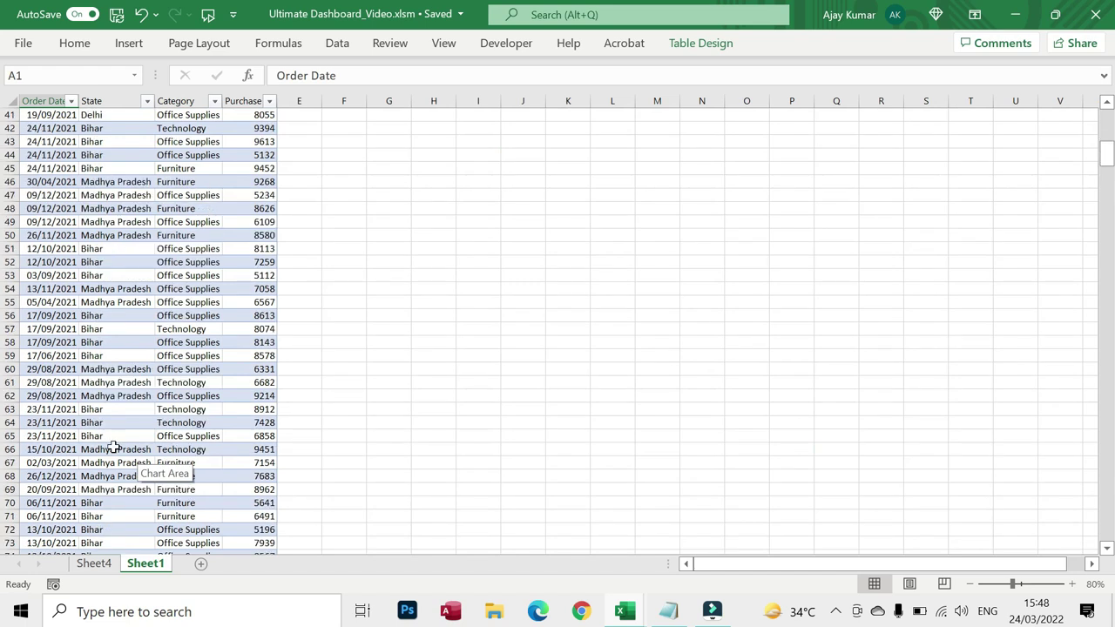
scroll(113, 446, down, 12)
right_click(113, 450)
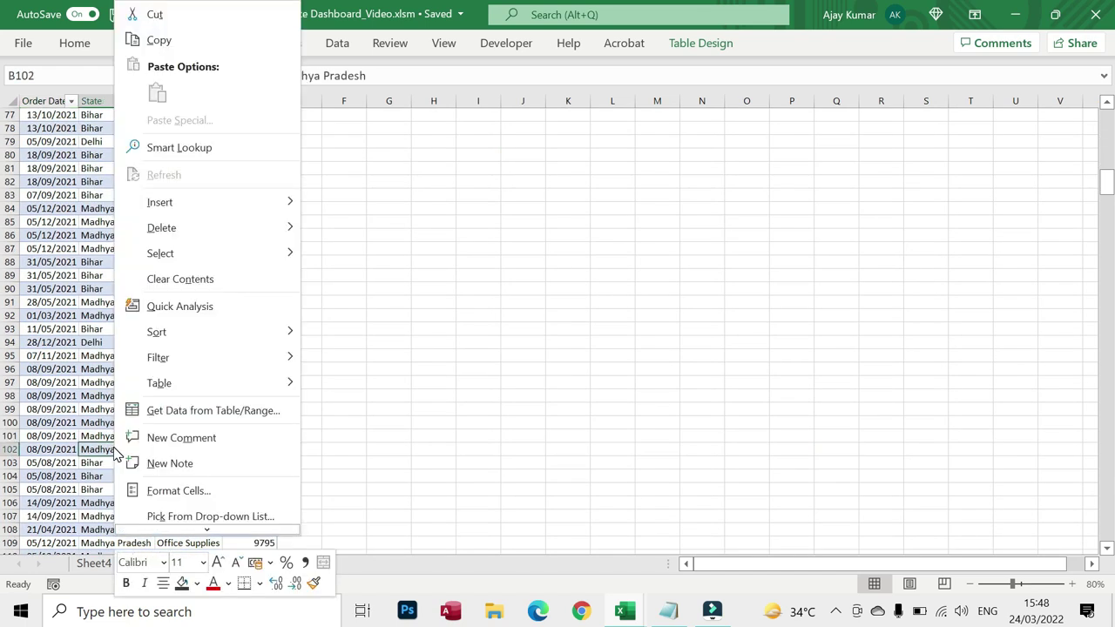
click(467, 465)
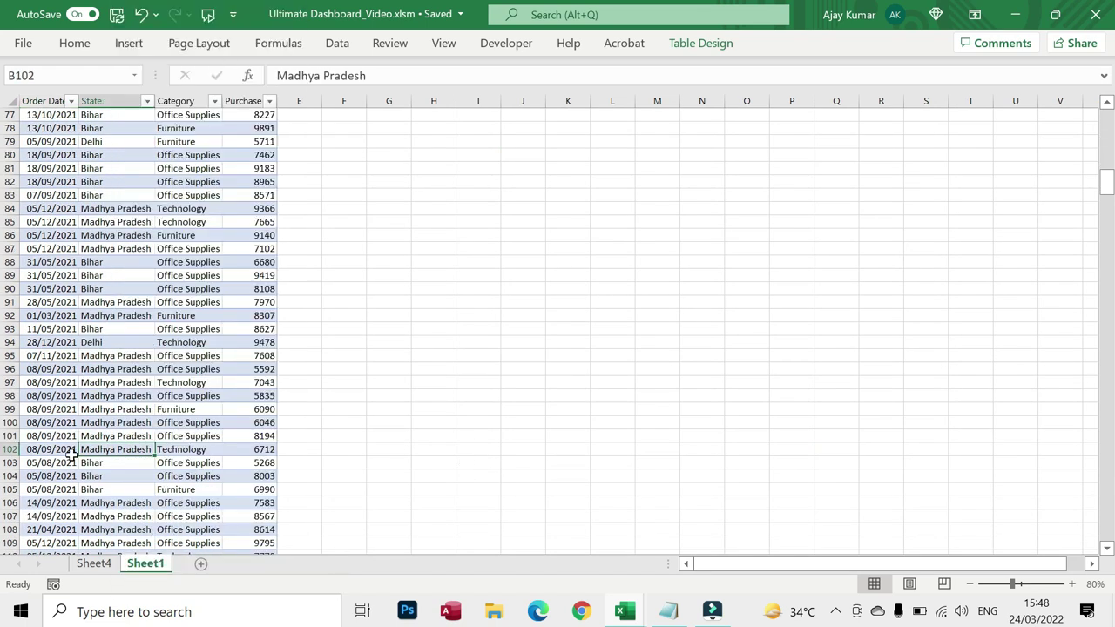
key(ctrl+Down)
key(ctrl+Down)
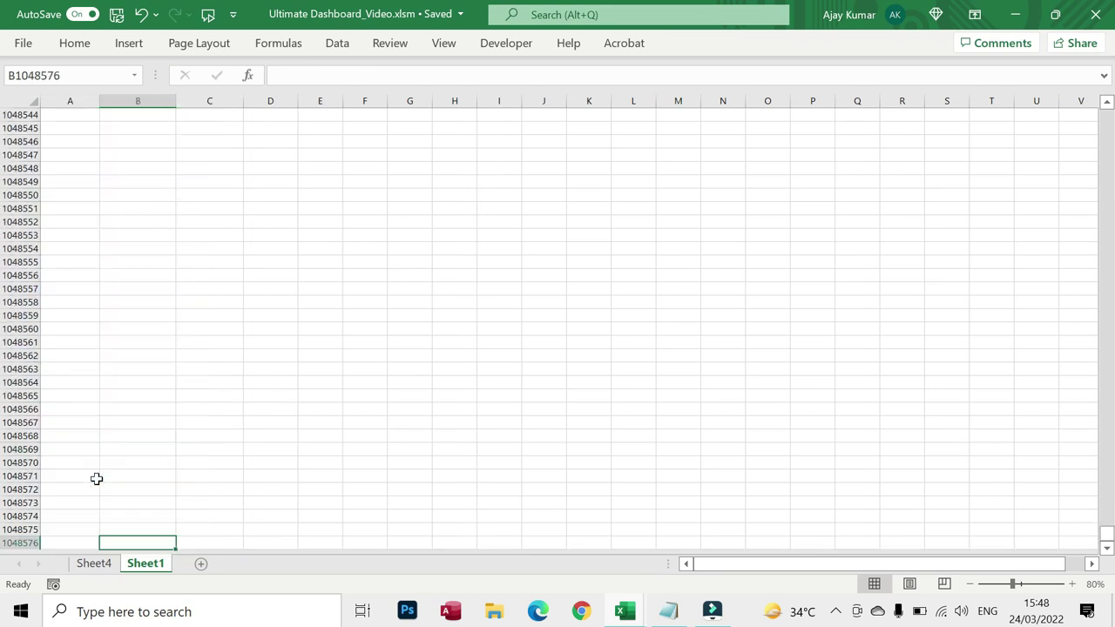
key(ctrl+Up)
key(Up)
key(Up)
key(Up)
key(Up)
key(Up)
key(Up)
key(Up)
key(Up)
key(Up)
key(Up)
key(Up)
key(Up)
Inspect the category and month pivot tables on Sheet4, then return to the VBA editor.
click(104, 566)
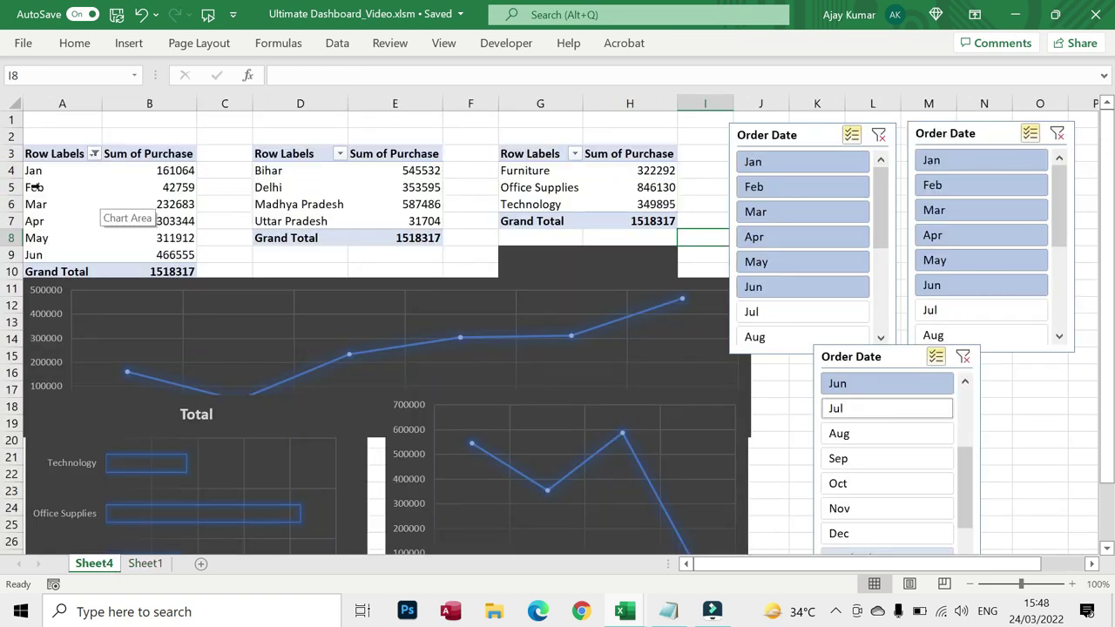
click(543, 174)
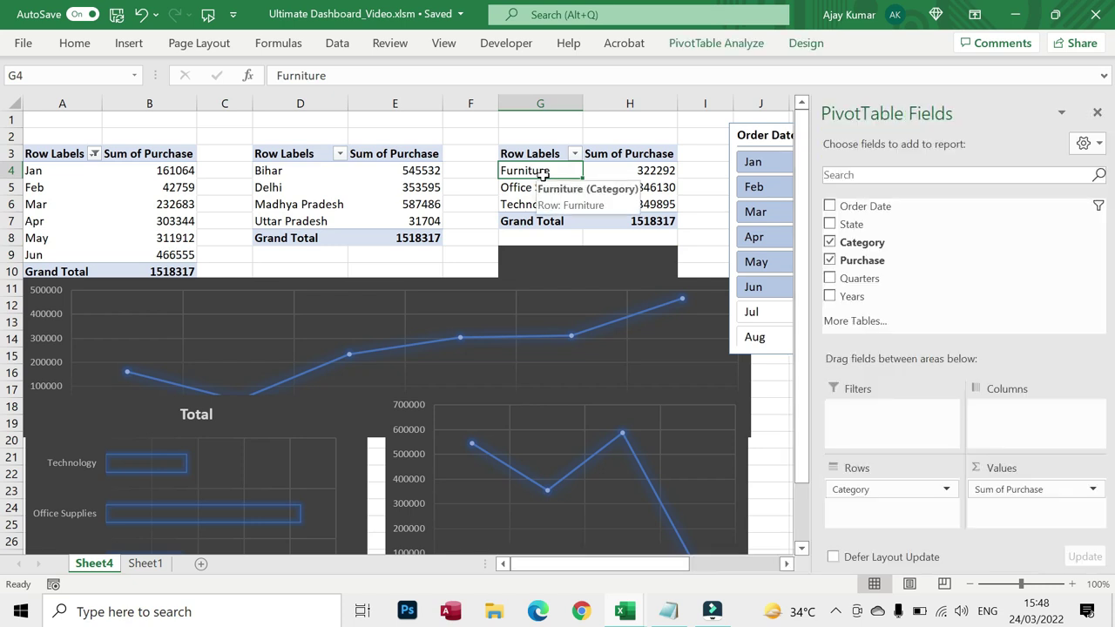
click(41, 188)
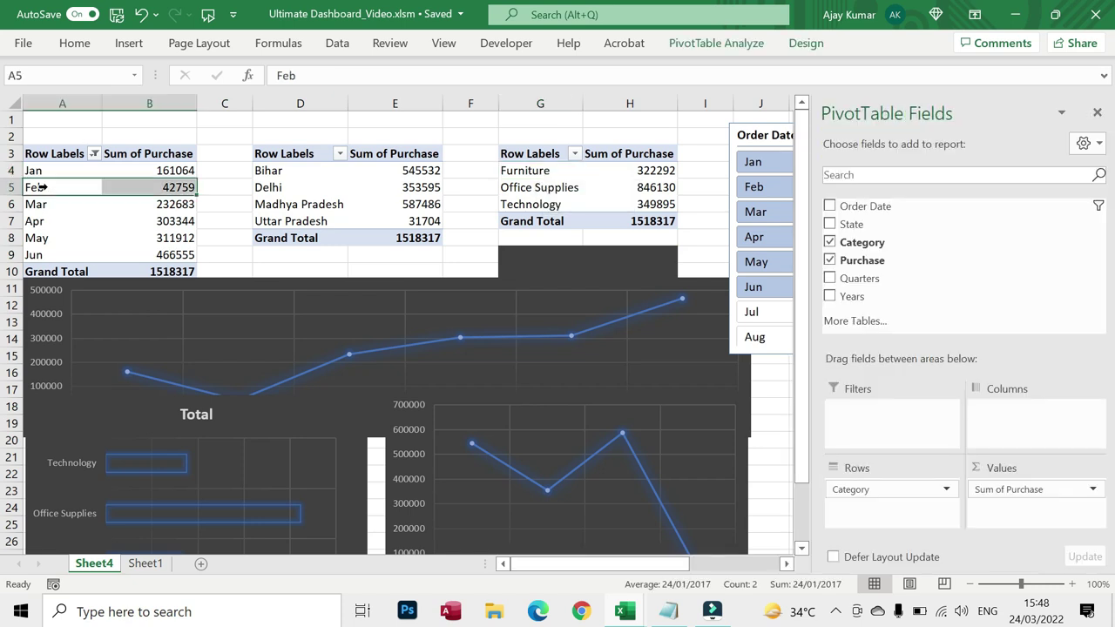
right_click(41, 186)
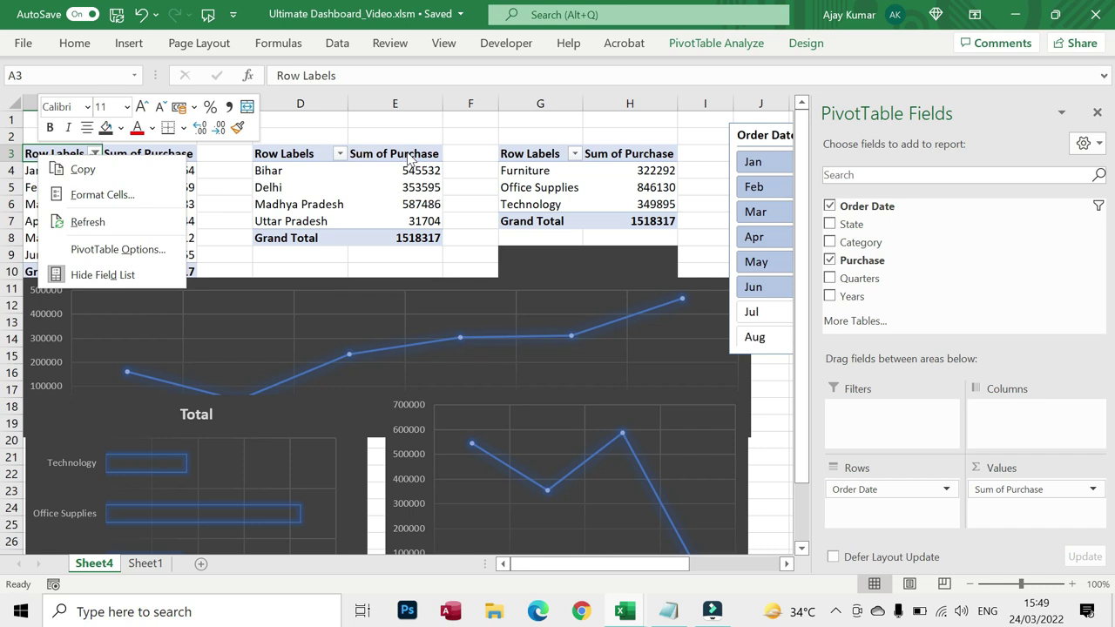
key(Escape)
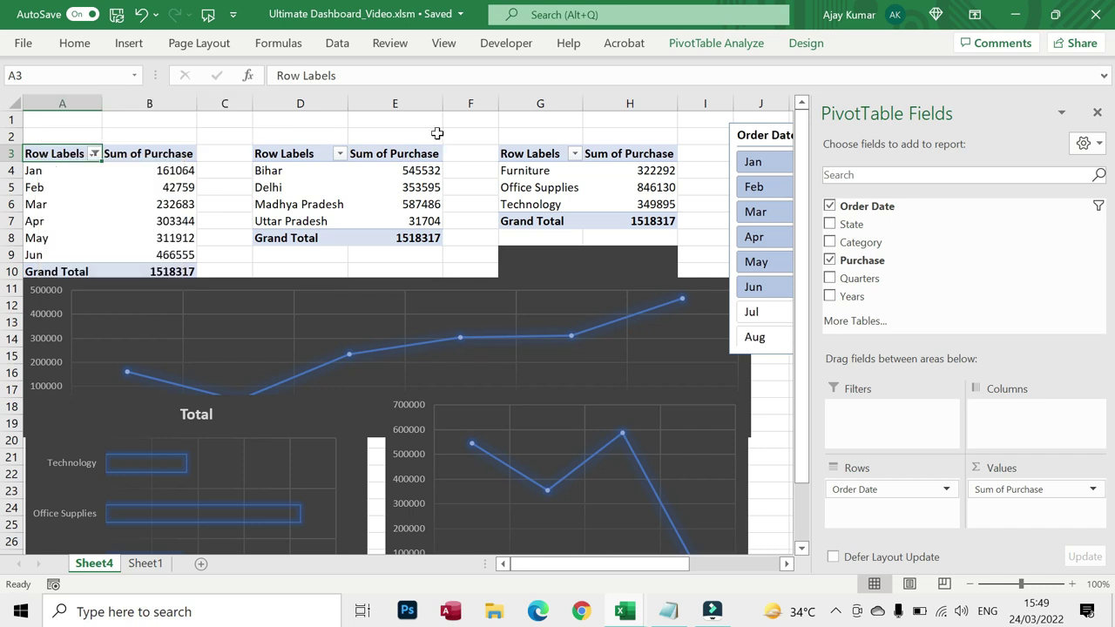
key(alt+F11)
Create UserForm_Initialize and start a 'For Each pivt in Sheet2' loop, checking the reference code.
double_click(762, 116)
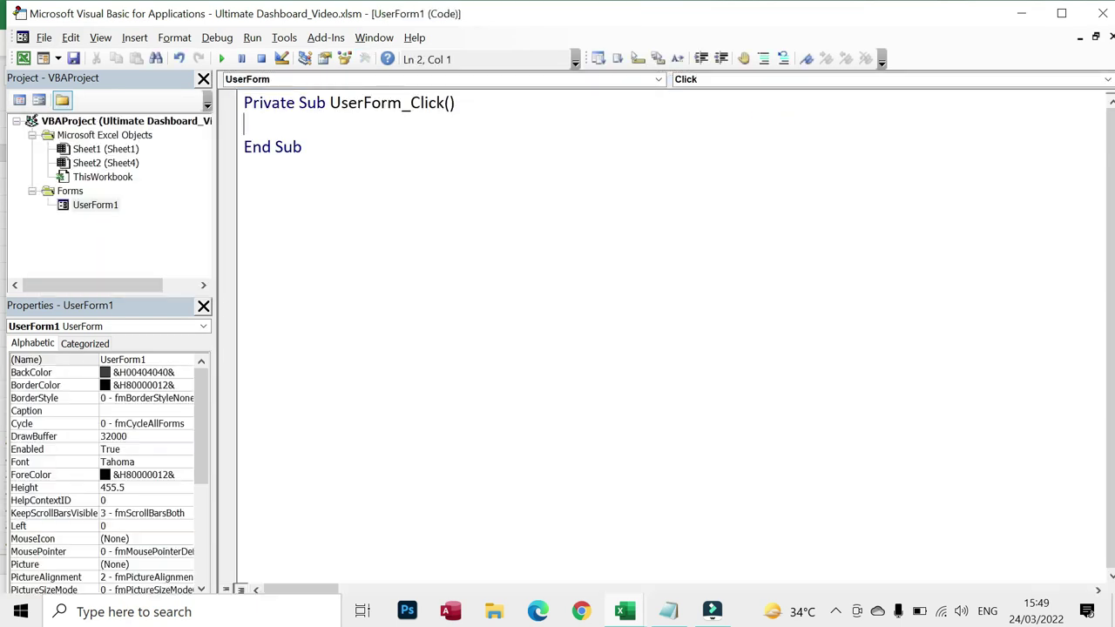
key(Delete)
key(Delete)
key(Delete)
key(Down)
text(For)
text(pivt in )
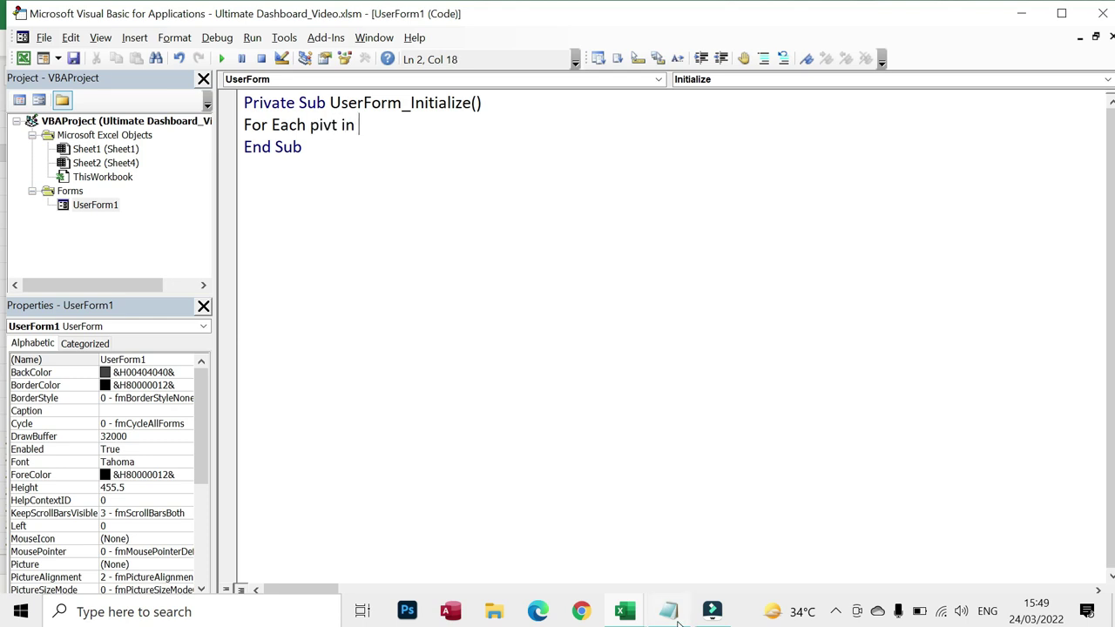
text(Sheet2)
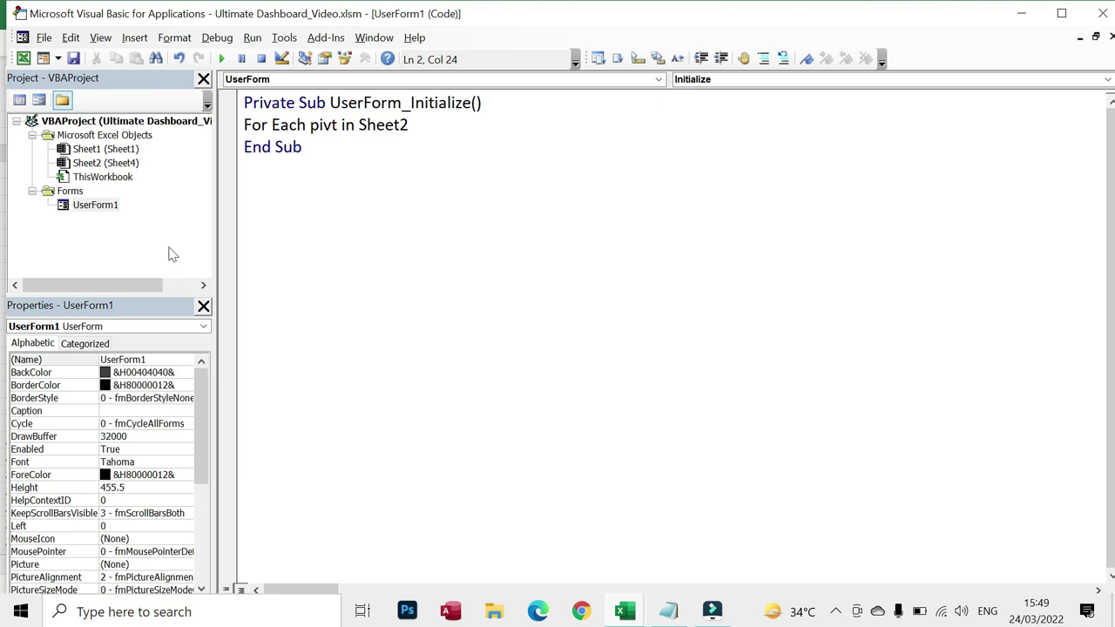
key(alt+Tab)
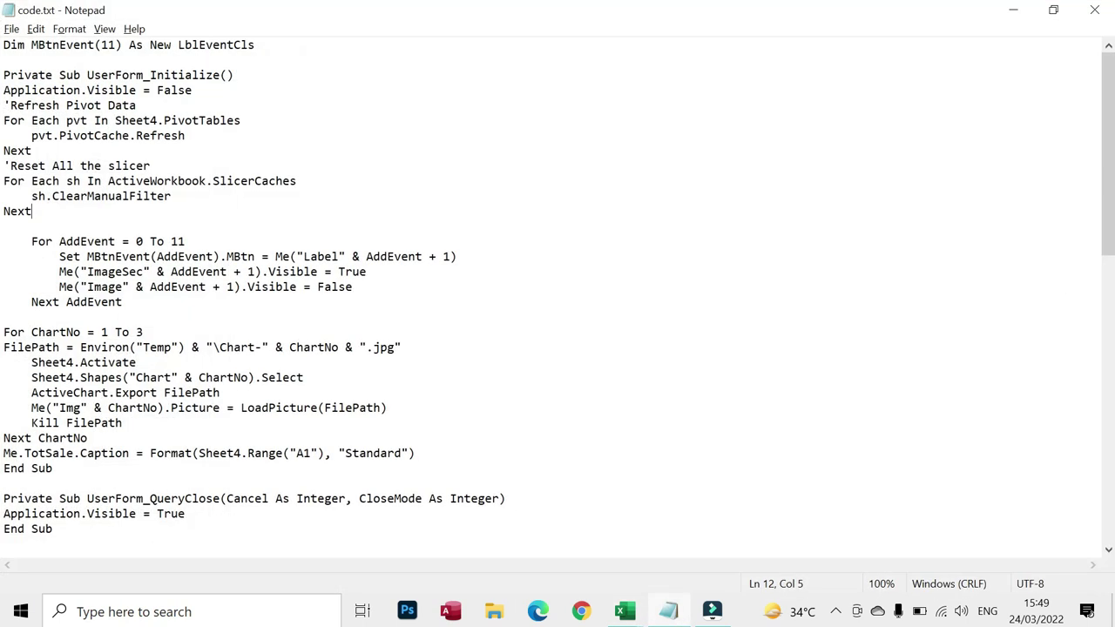
click(624, 611)
click(525, 540)
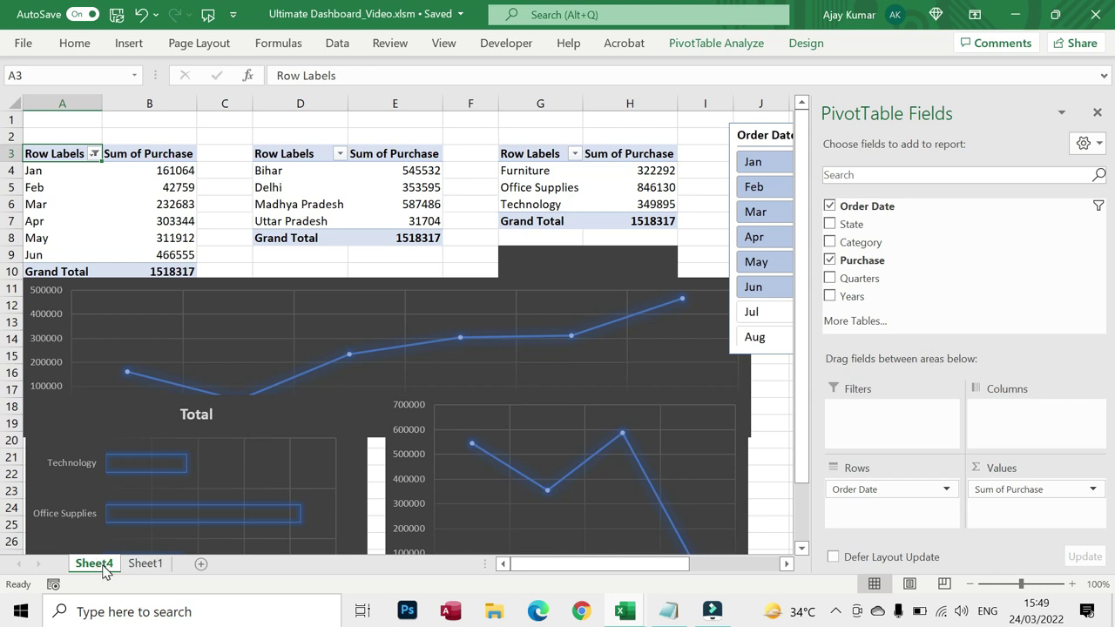
key(alt+F11)
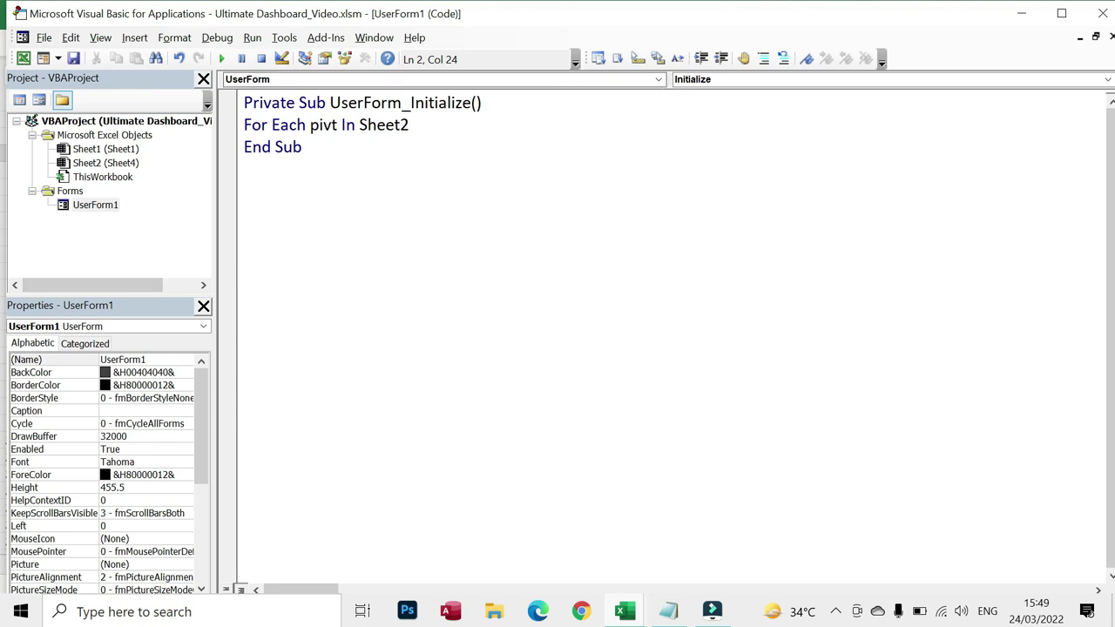
Complete the loop header with Sheet2.PivotTables and close it with Next.
text(.pivo)
key(Tab)
key(Return)
key(Return)
text(Next)
key(Up)
key(Tab)
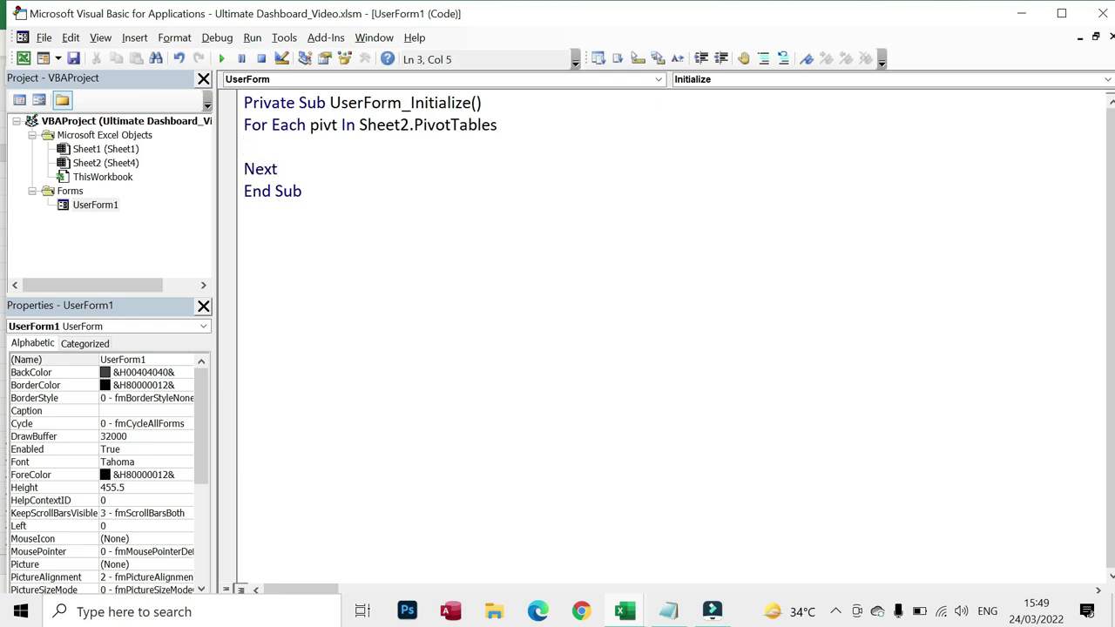
Declare Dim Pivt As PivotTable above the loop.
text(Pivt.)
click(232, 135)
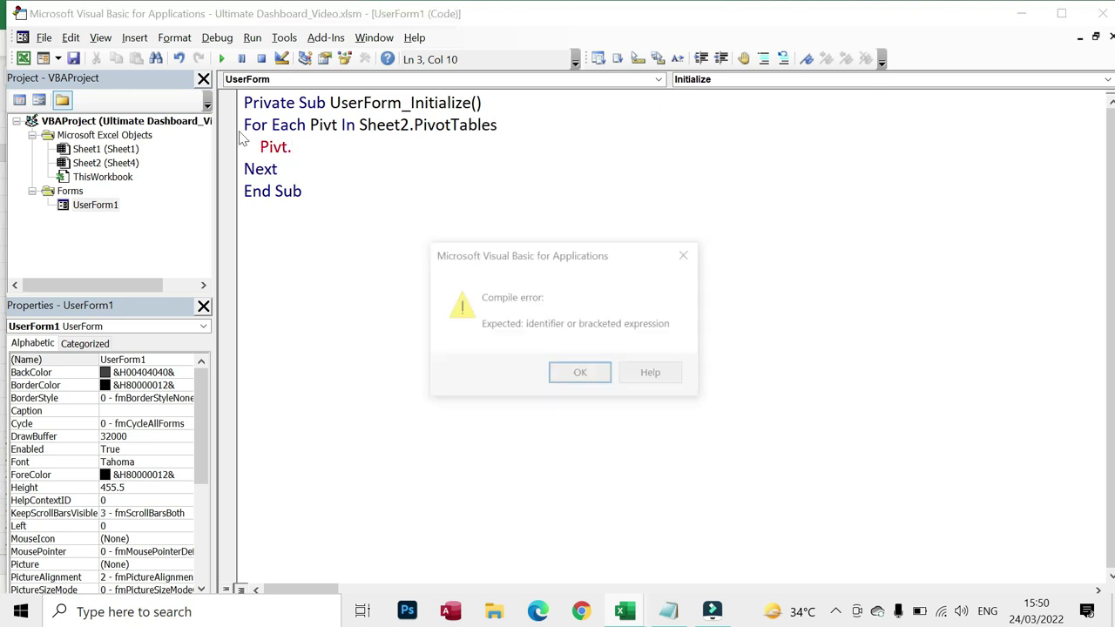
key(Return)
key(Return)
key(Up)
text(Dim Pivt as pivtor)
key(BackSpace)
key(BackSpace)
key(BackSpace)
text(ottabl)
key(Tab)
key(Down)
key(Down)
Finish the loop body as Pivt.PivotCache.Refresh and return to Excel.
key(BackSpace)
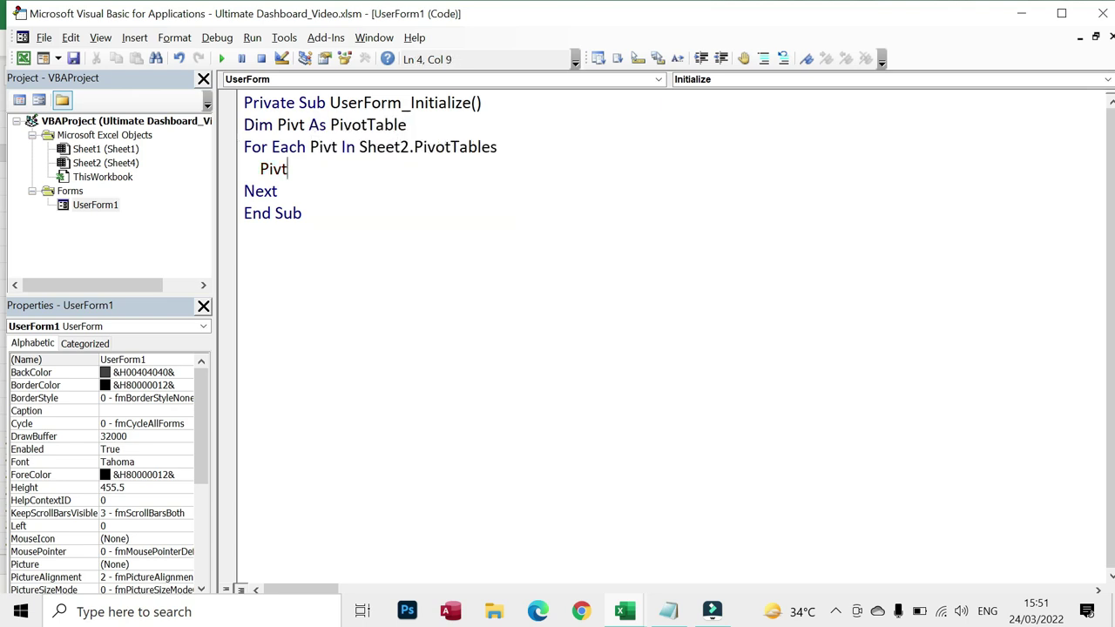
text(.piv)
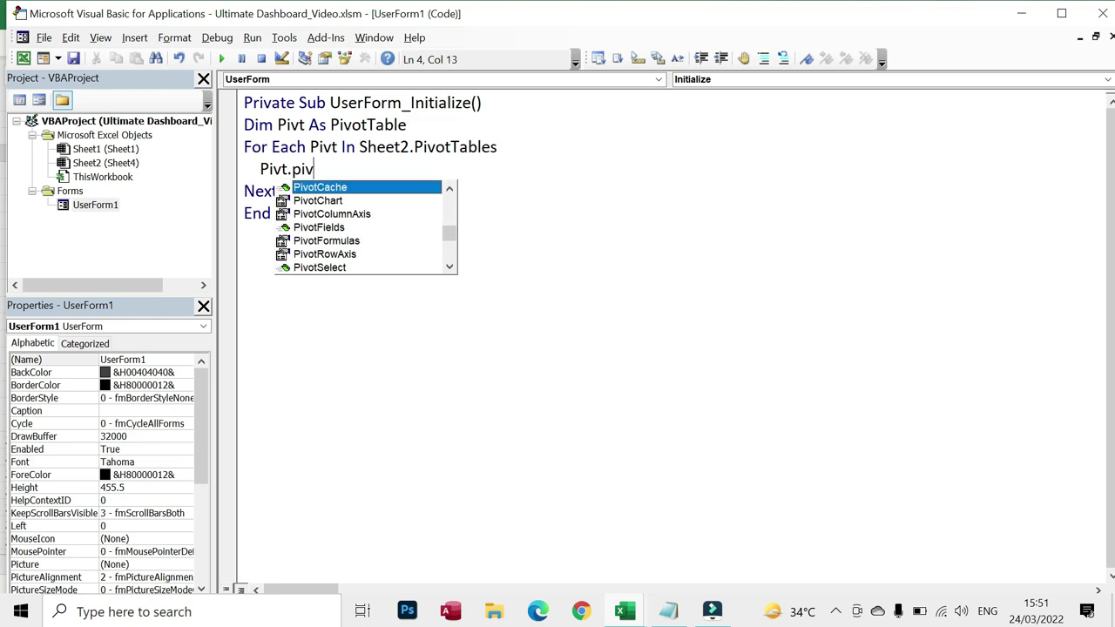
key(Tab)
text(.refre)
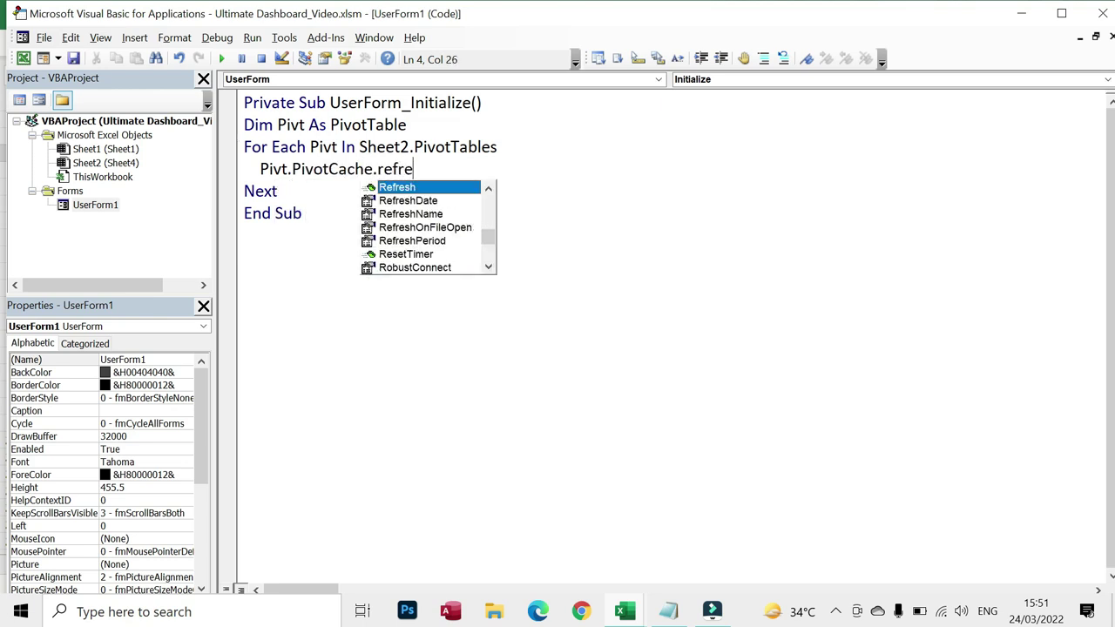
key(Tab)
key(Down)
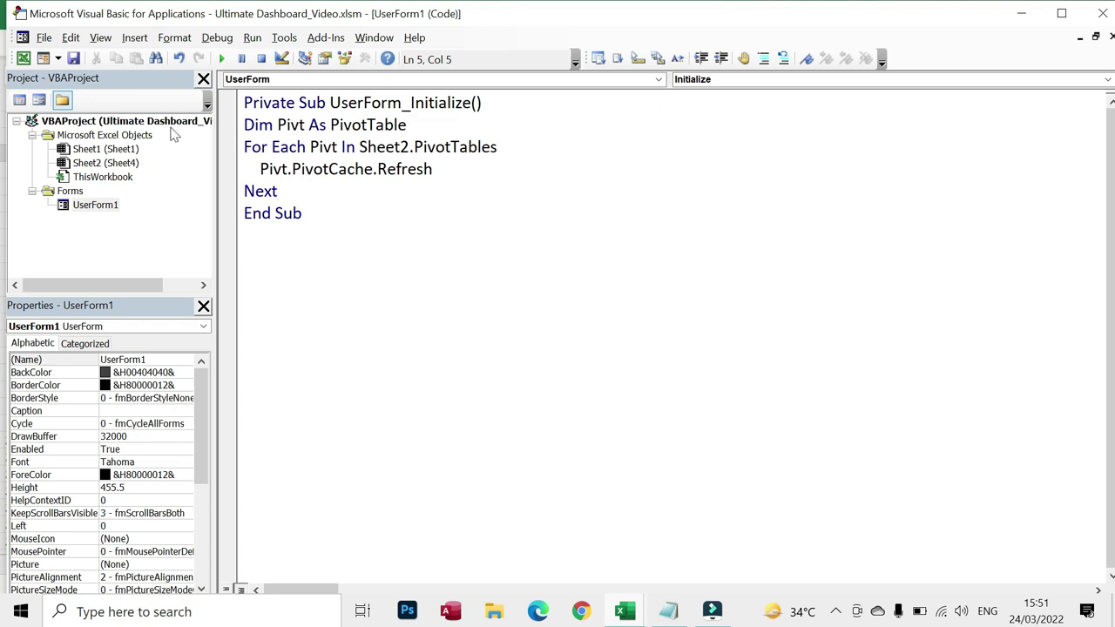
key(alt+F11)
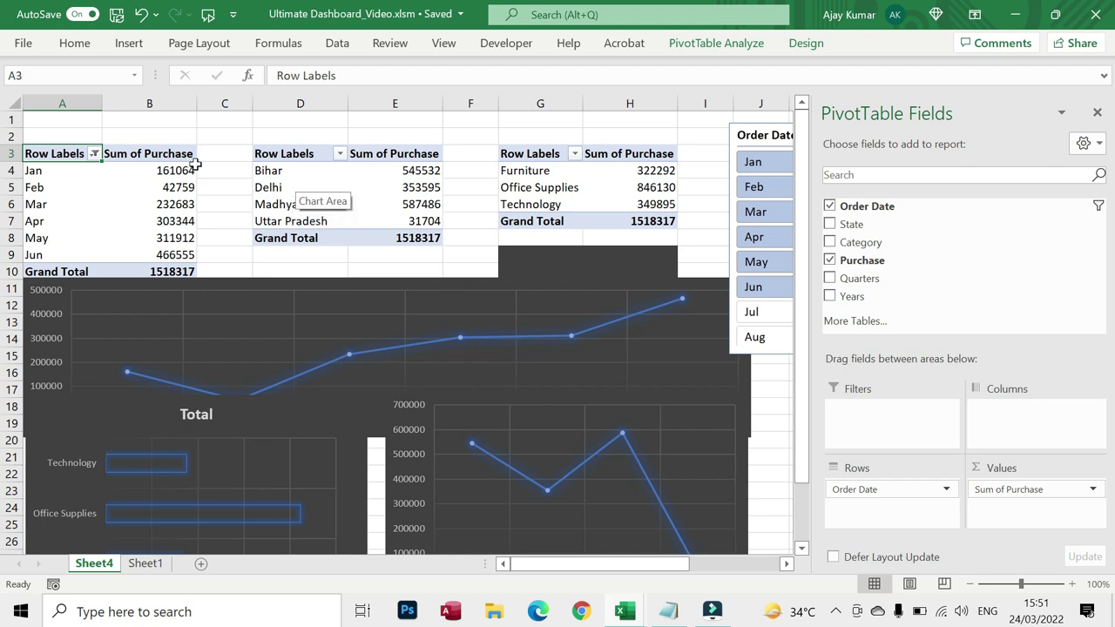
Enter 161064 in cell B1.
click(225, 169)
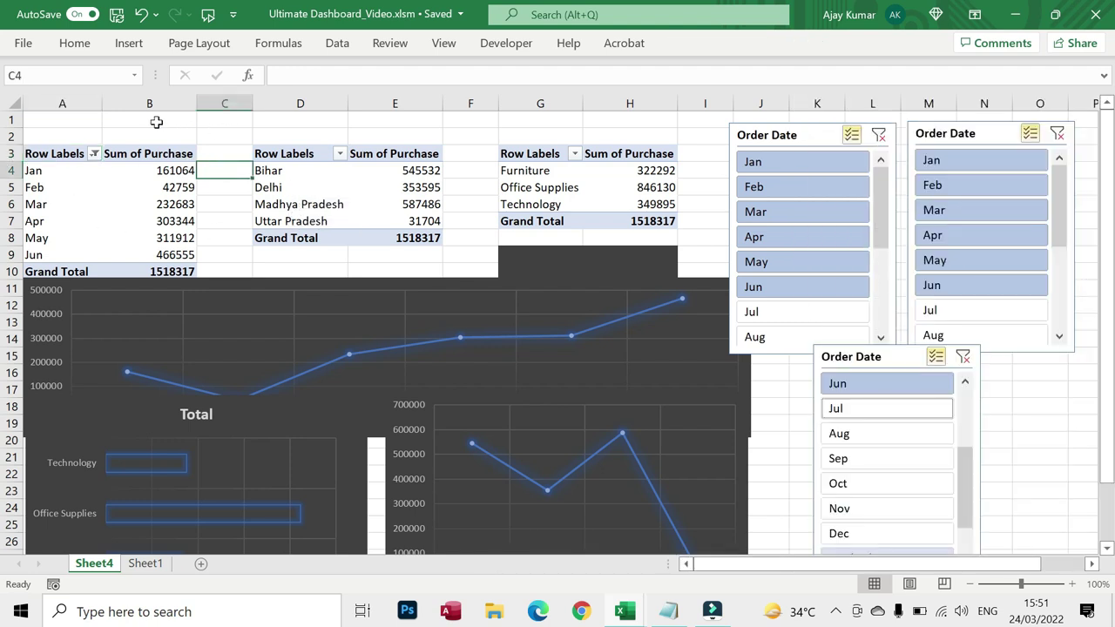
click(156, 121)
text(161064)
key(Return)
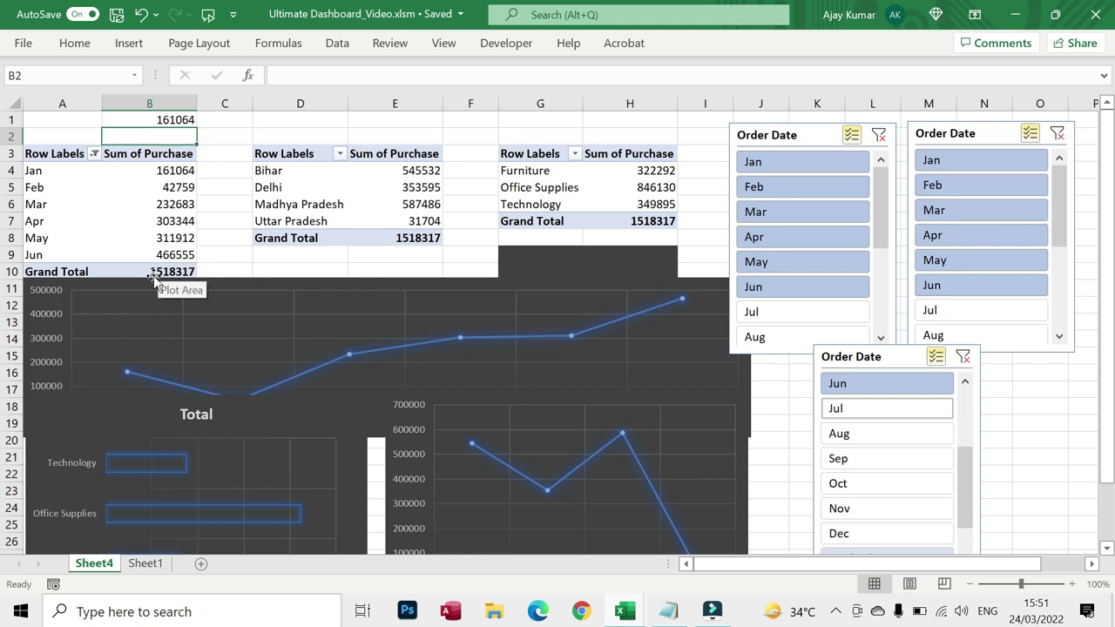
Clear all three Order Date slicer filters and set D1 to 4082830.
click(272, 122)
text(1)
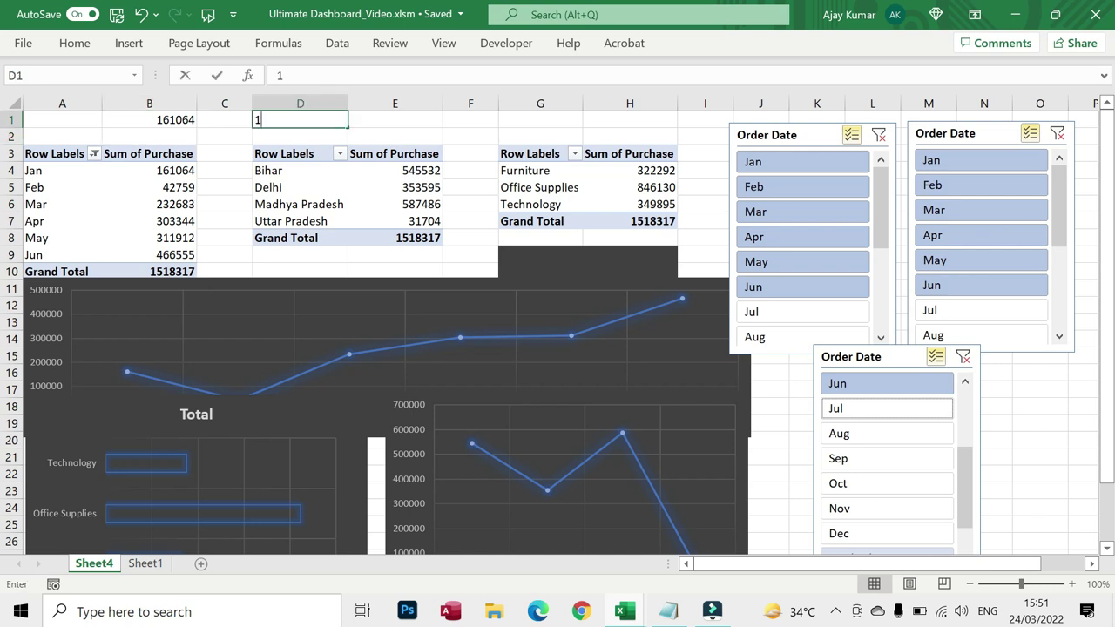
text(518317)
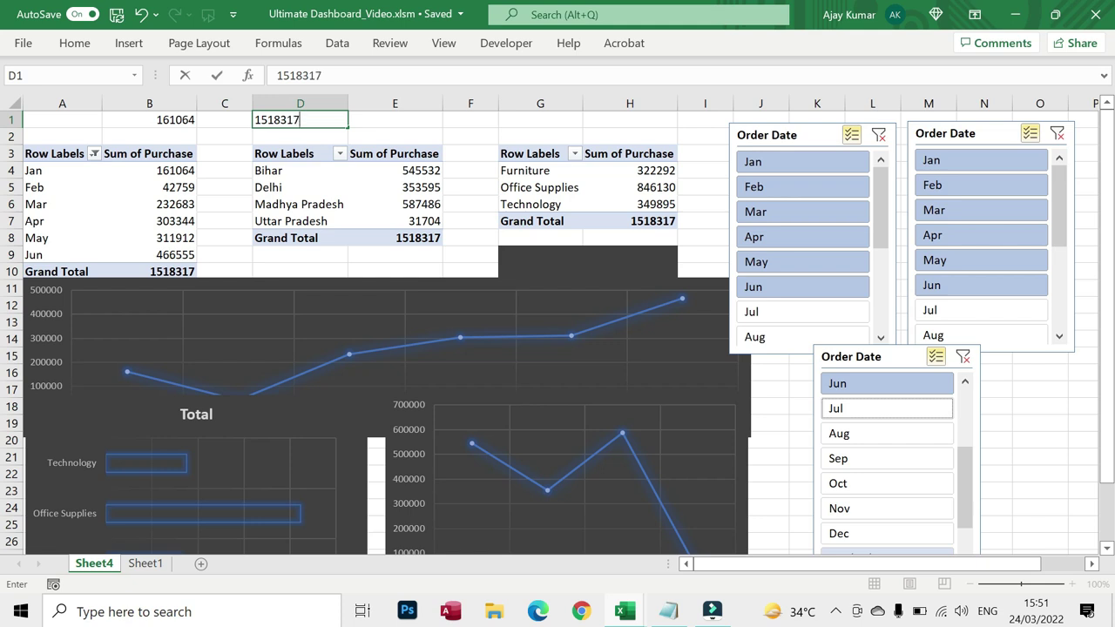
click(853, 310)
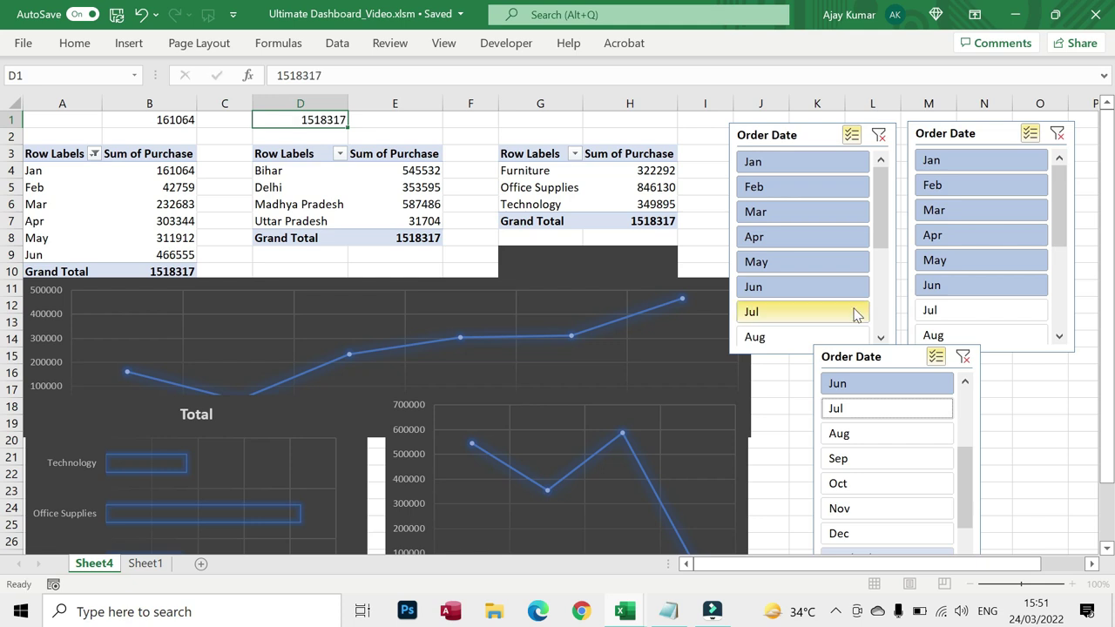
click(878, 136)
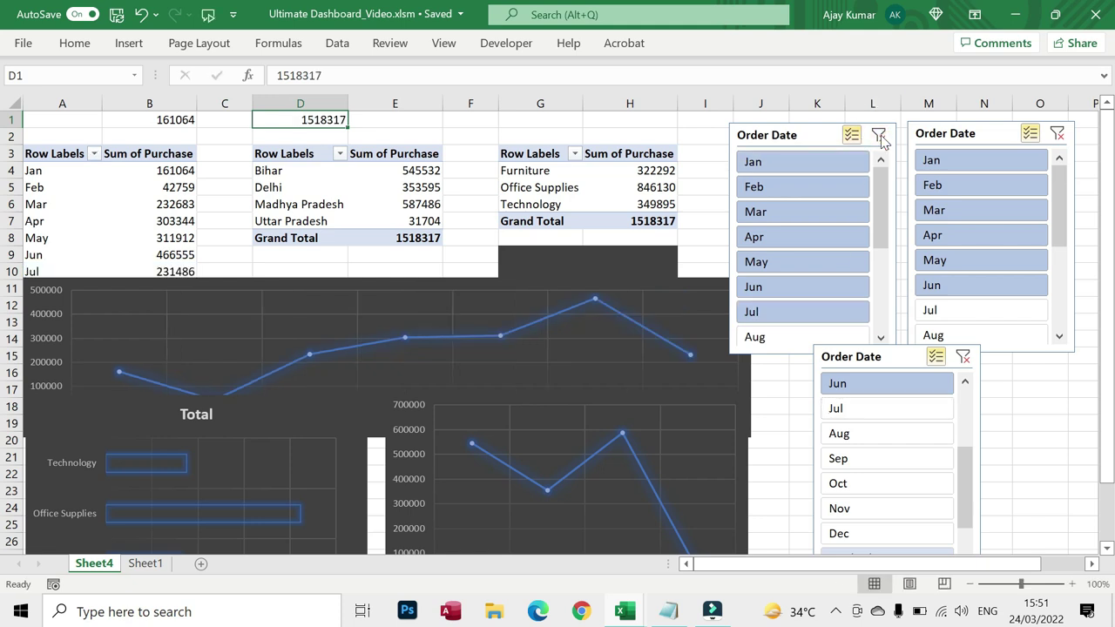
click(1057, 135)
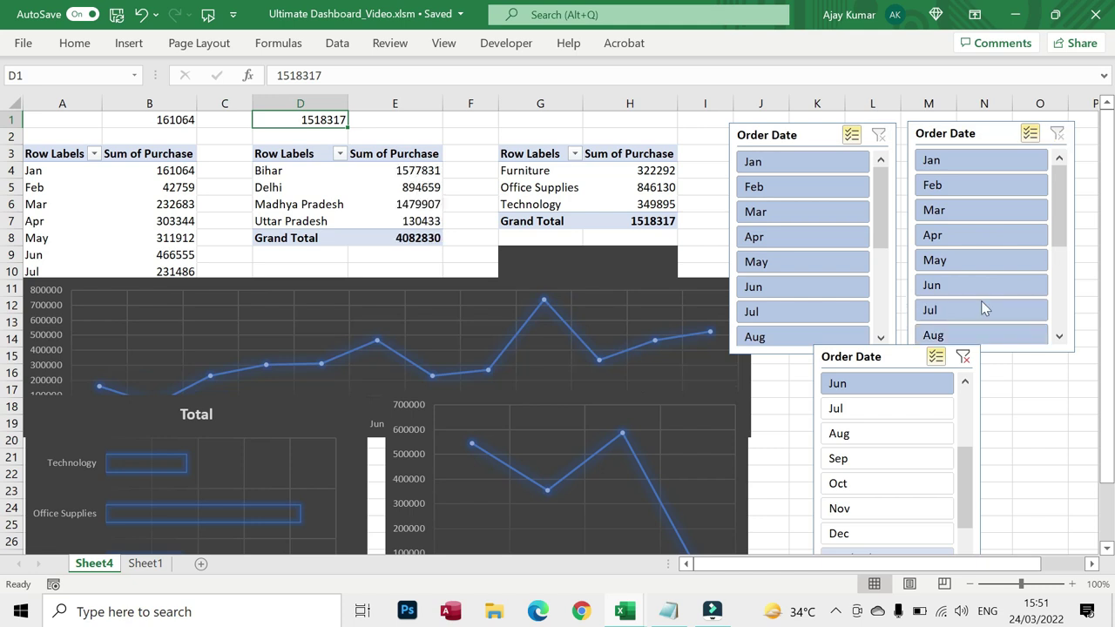
click(963, 358)
text(4082830)
click(172, 120)
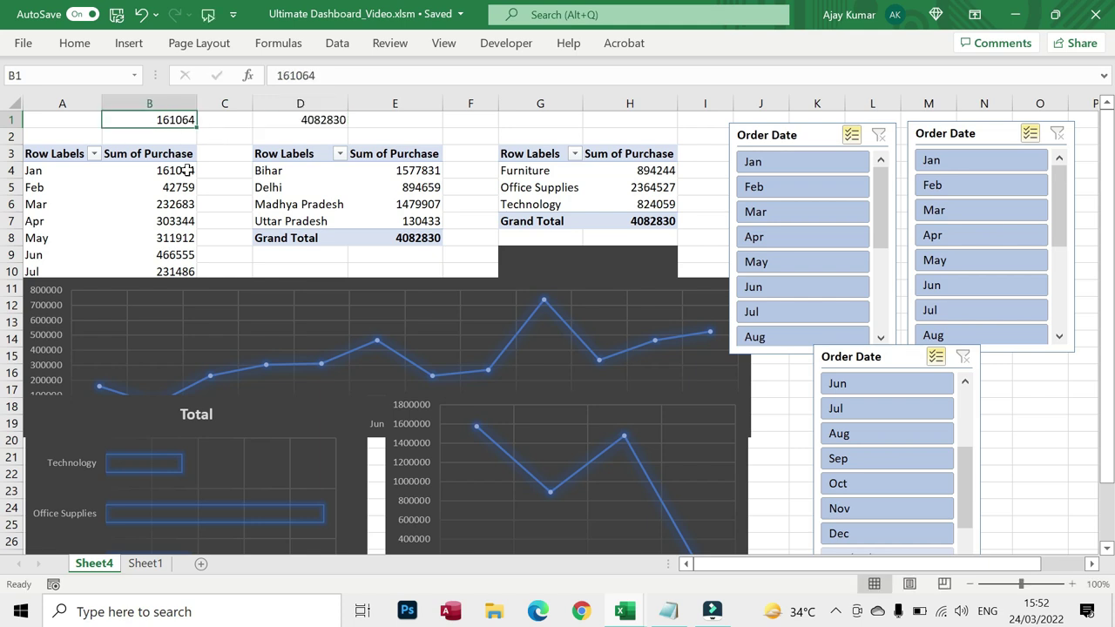
mouse_move(174, 171)
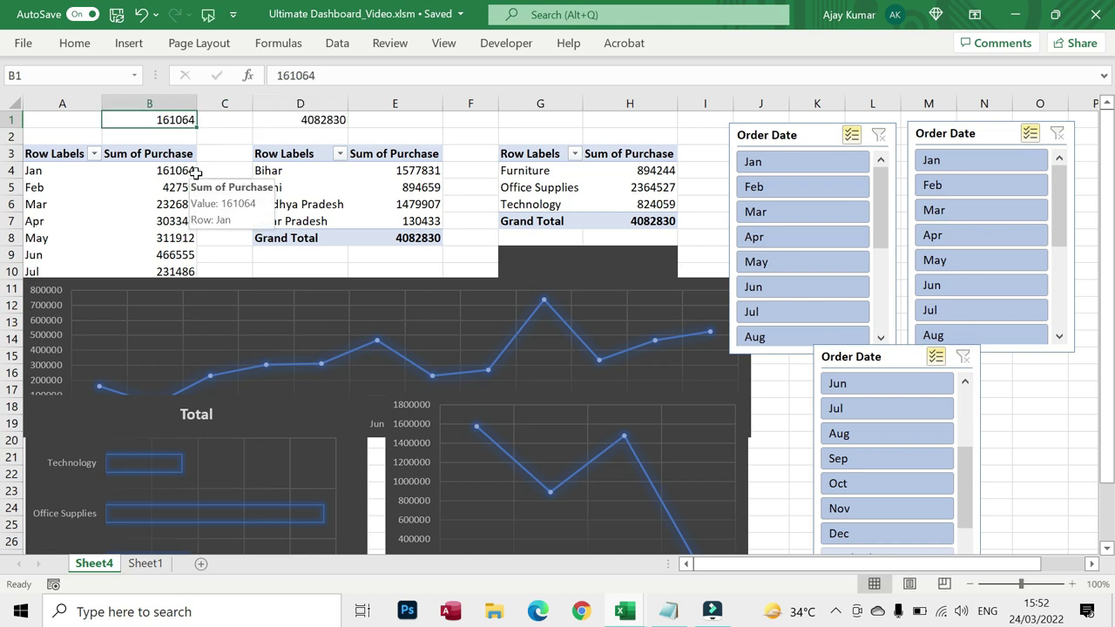
click(145, 564)
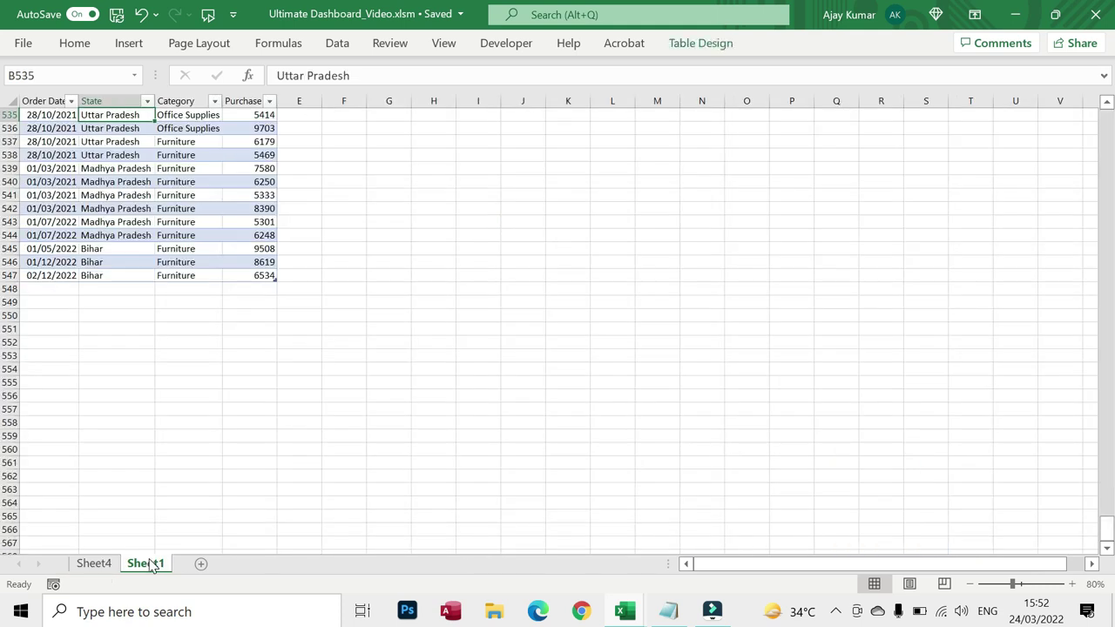
Add a row dated 1/12/2022 for Bihar, Furniture, with purchase 2000.
click(45, 289)
text(1/12/2022)
key(Tab)
text(bihar)
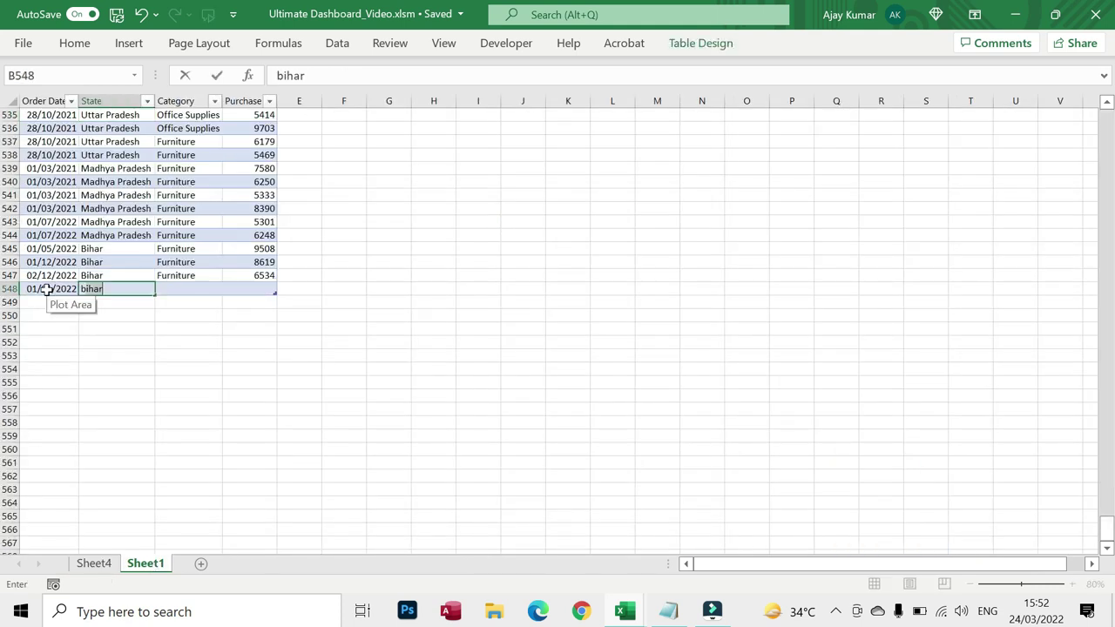
key(Tab)
text(furniture)
key(Tab)
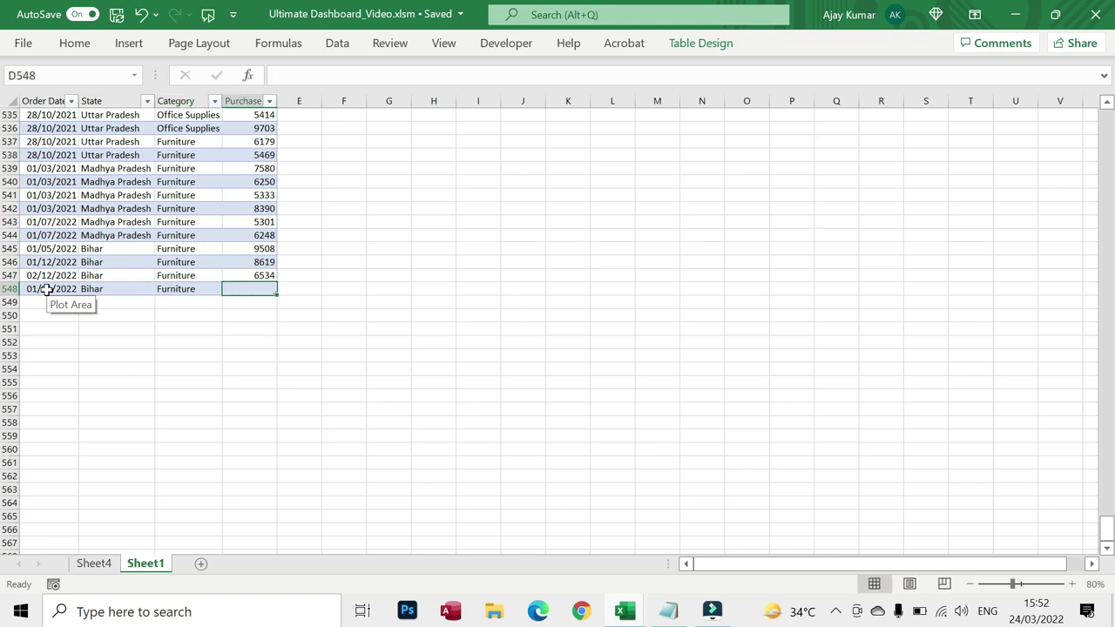
text(2000)
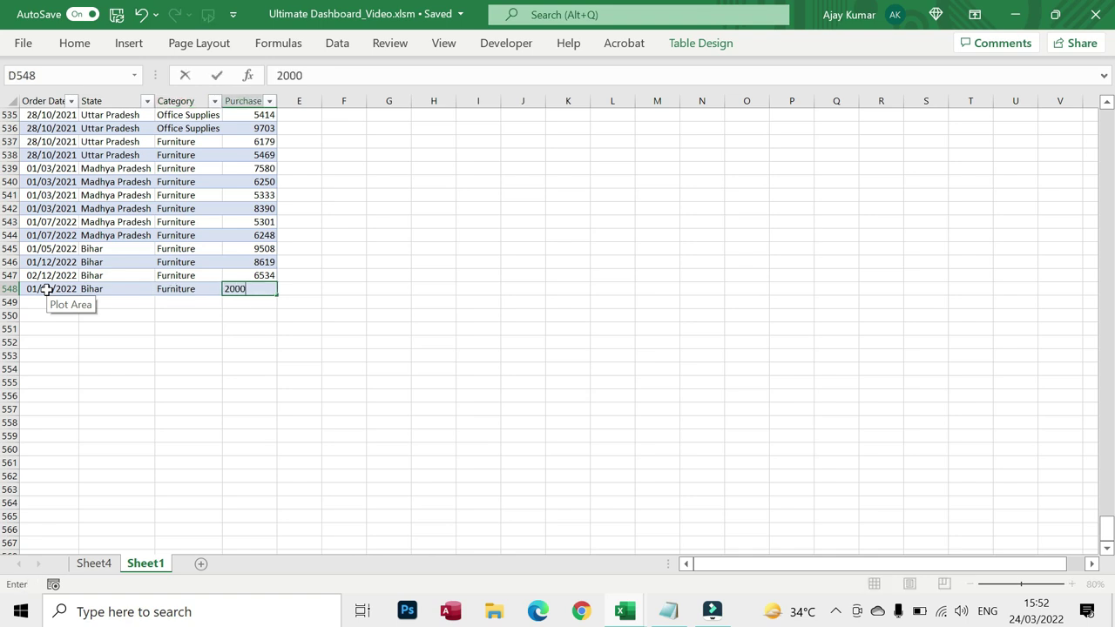
key(Return)
Run the Report Dashboard form from Sheet4 and drag it down to reveal the pivots.
click(93, 564)
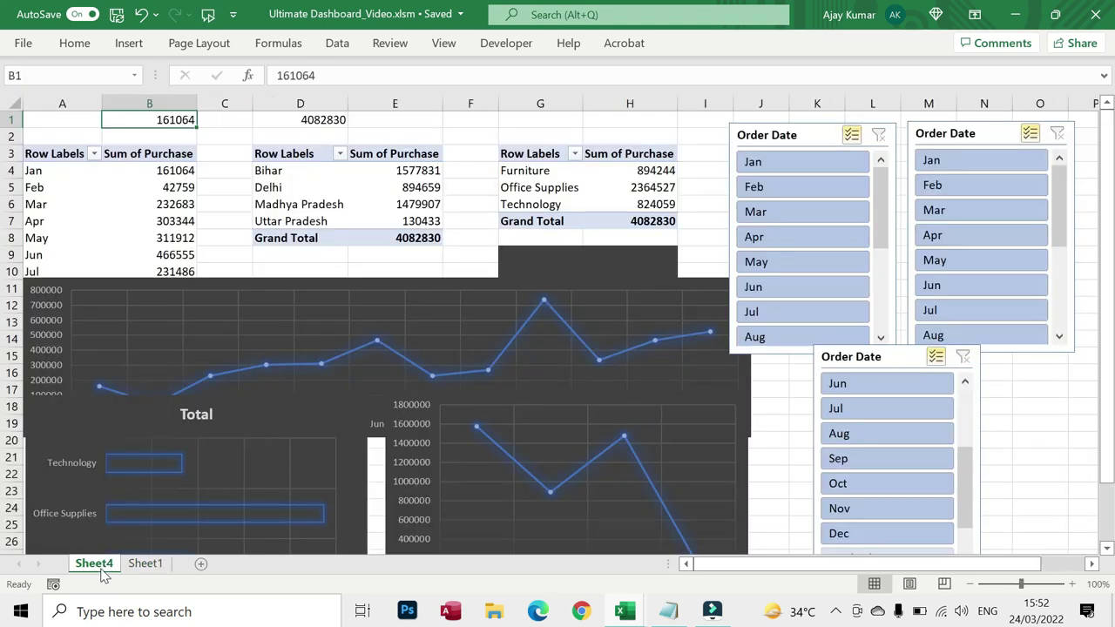
key(alt+F11)
key(alt+F11)
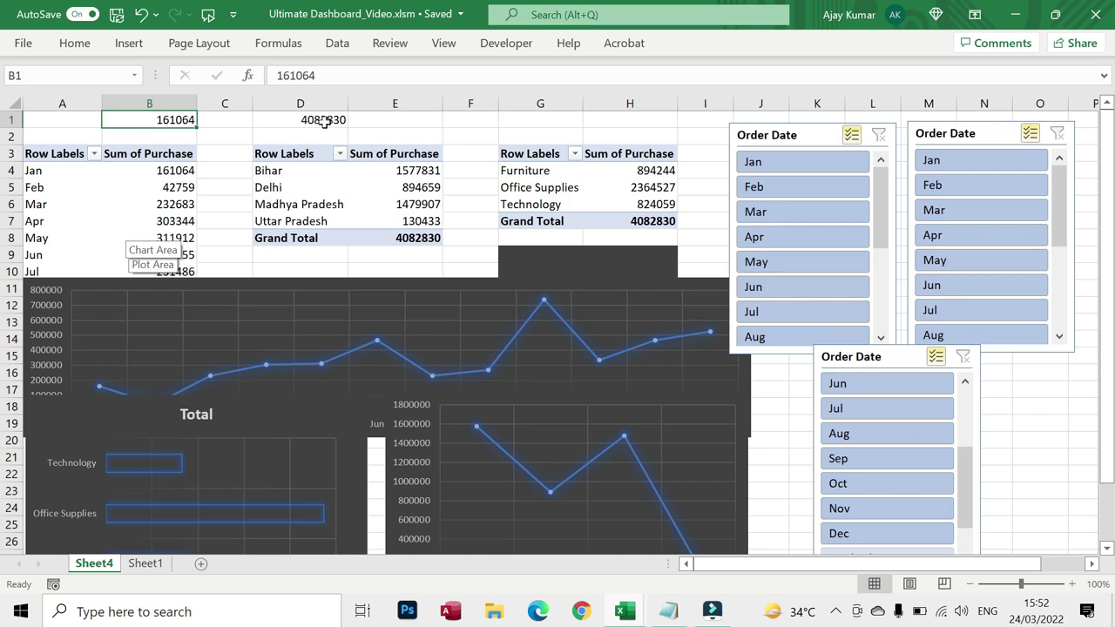
key(alt+F11)
click(221, 59)
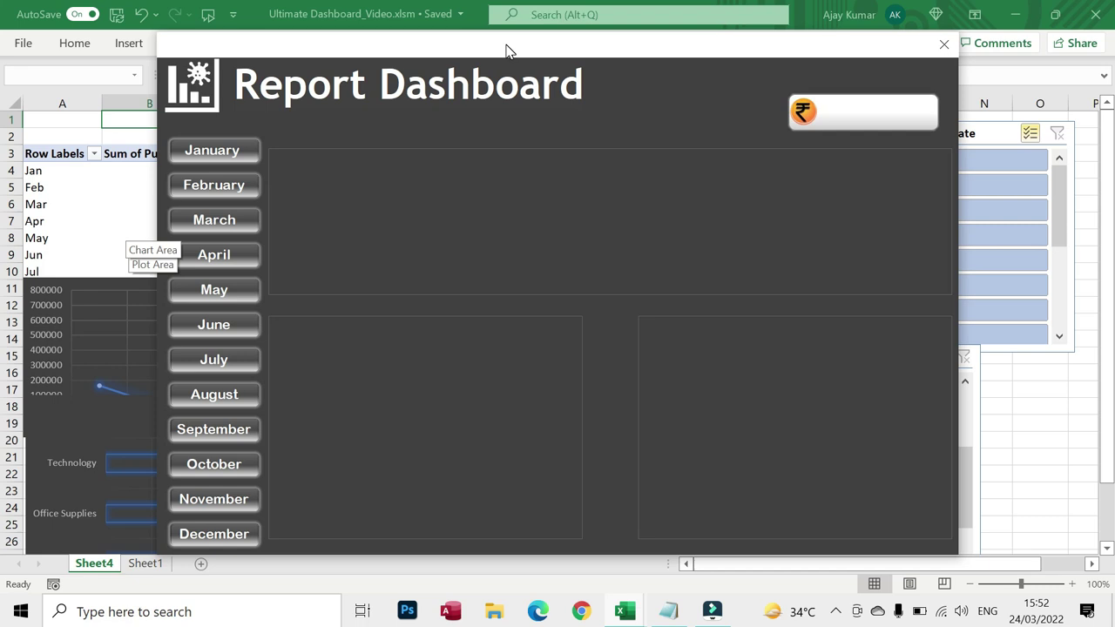
mouse_move(505, 47)
mouse_down()
mouse_move(470, 280)
mouse_move(478, 332)
mouse_up()
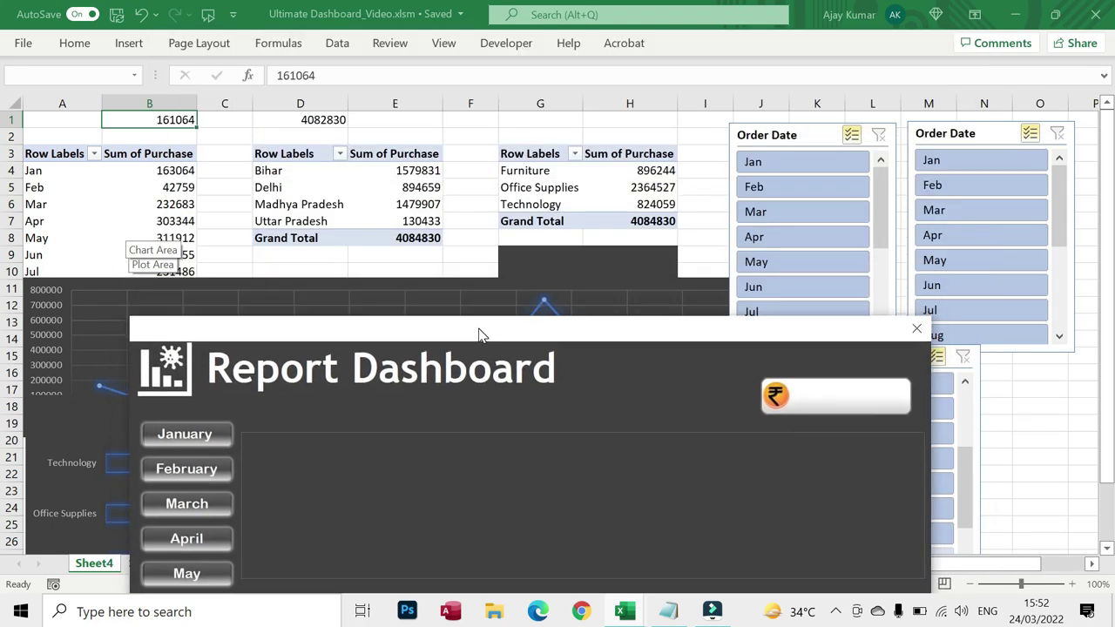
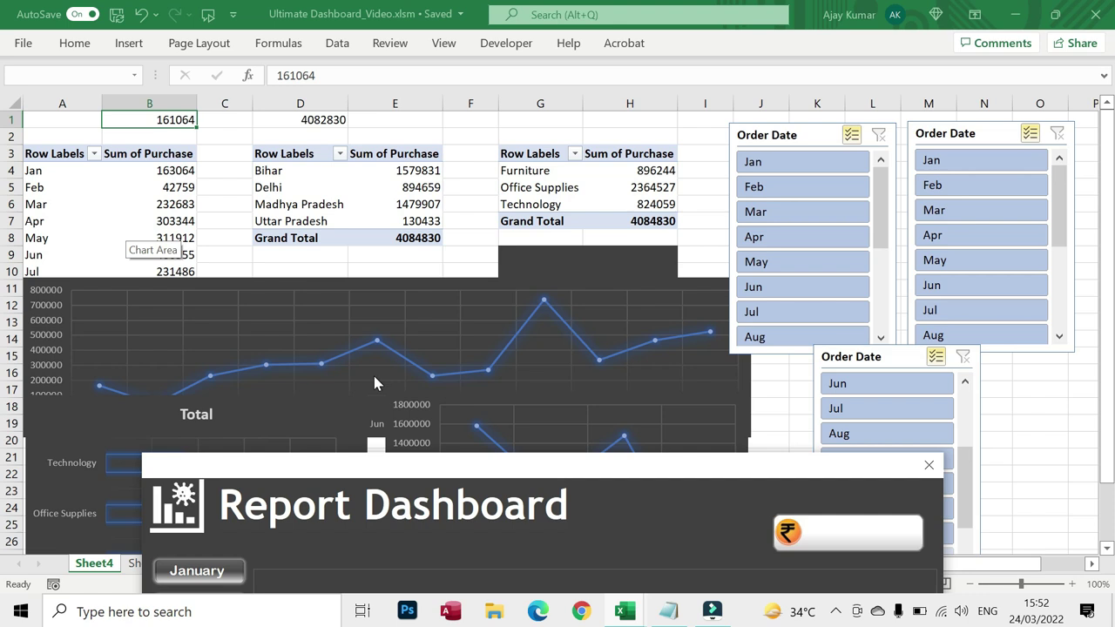
Move the running Report Dashboard form up, close it, and return to the Excel workbook.
mouse_move(732, 478)
mouse_down()
mouse_move(736, 218)
mouse_move(647, 104)
mouse_up()
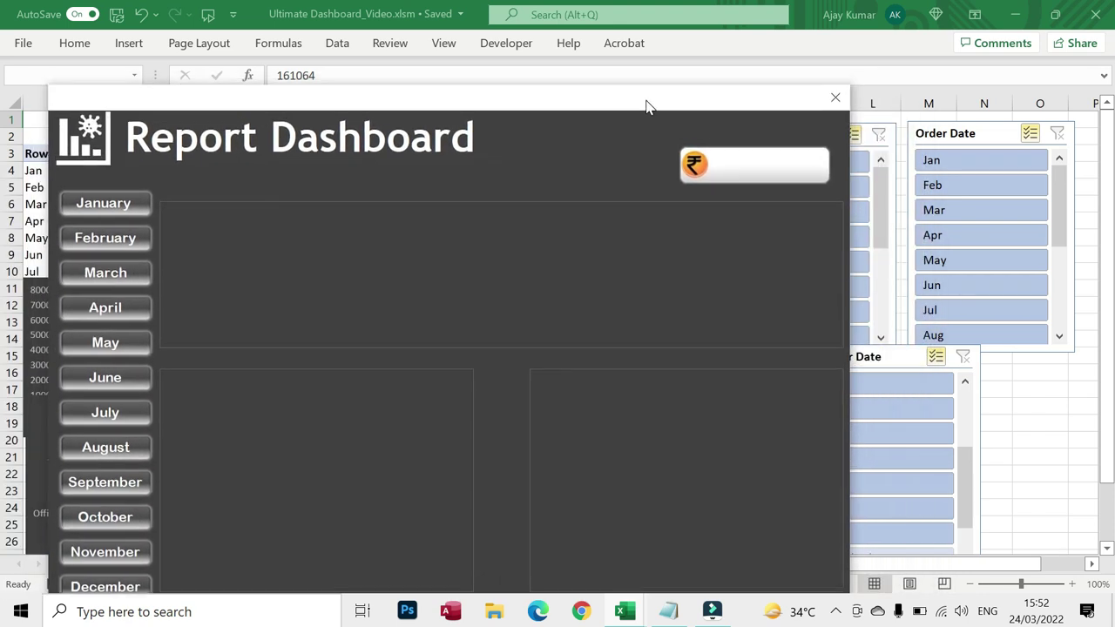
click(835, 98)
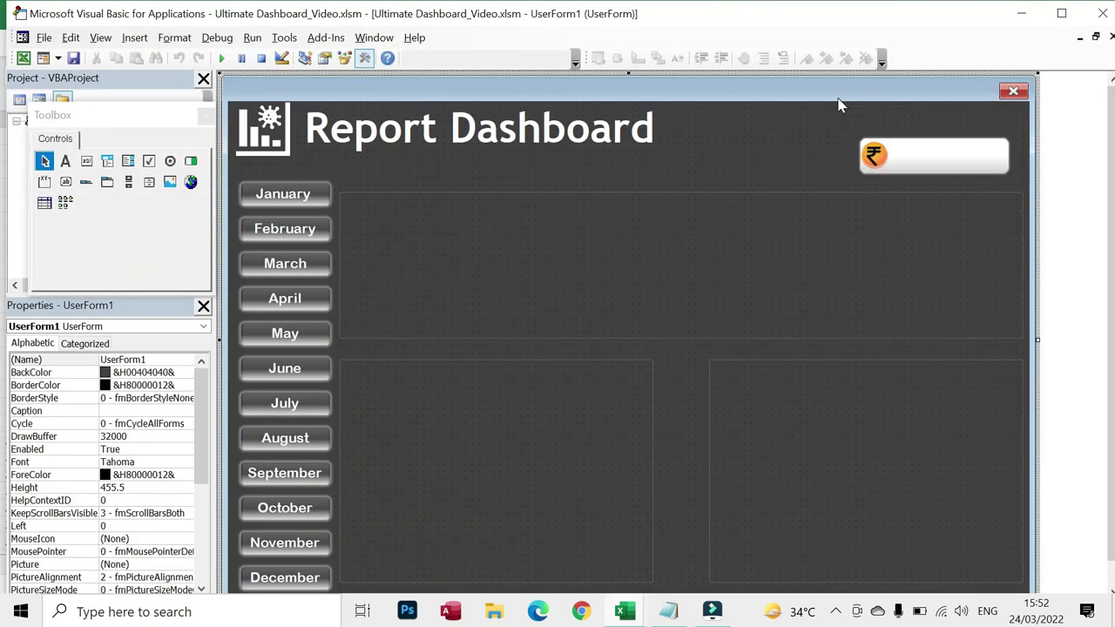
key(alt+Tab)
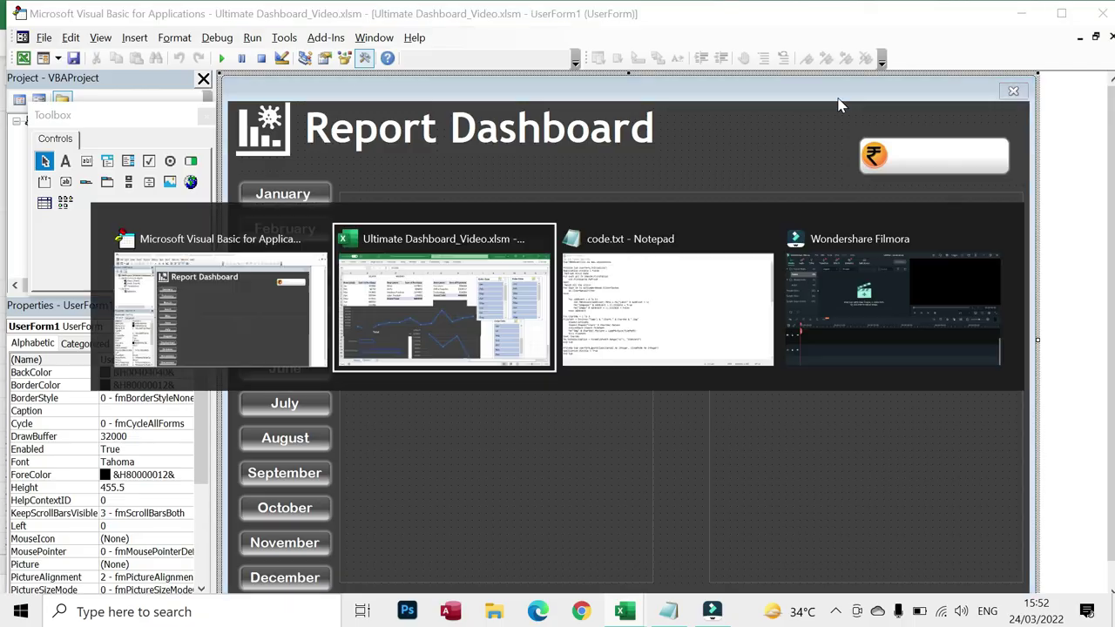
Deselect Mar, Apr and May in the first and second Order Date slicers.
click(796, 266)
click(790, 239)
click(791, 213)
click(974, 209)
click(958, 235)
click(949, 262)
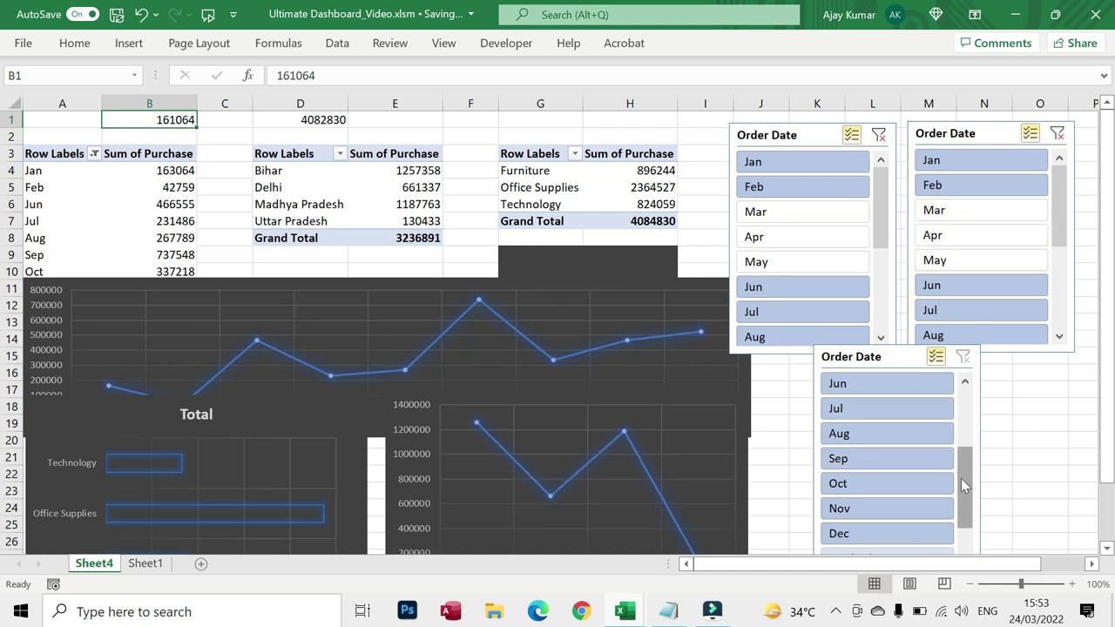
Deselect Mar and Apr in the third Order Date slicer.
drag(963, 480, 965, 388)
click(843, 434)
click(846, 459)
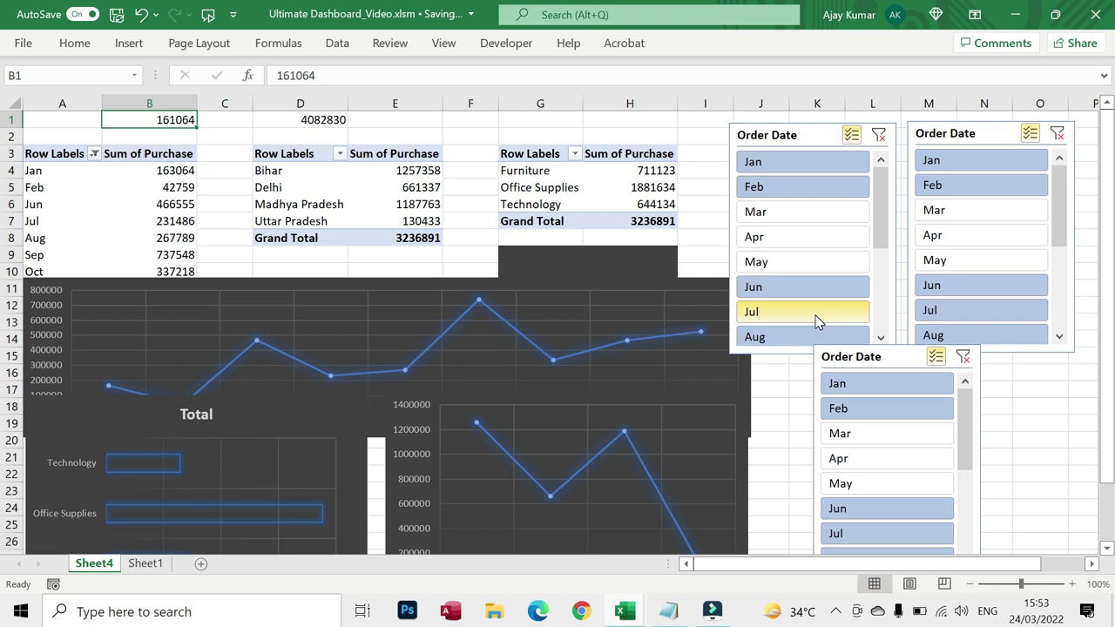
Clear the month filter on all three Order Date slicers, then go to the VBA editor.
click(878, 137)
click(1056, 133)
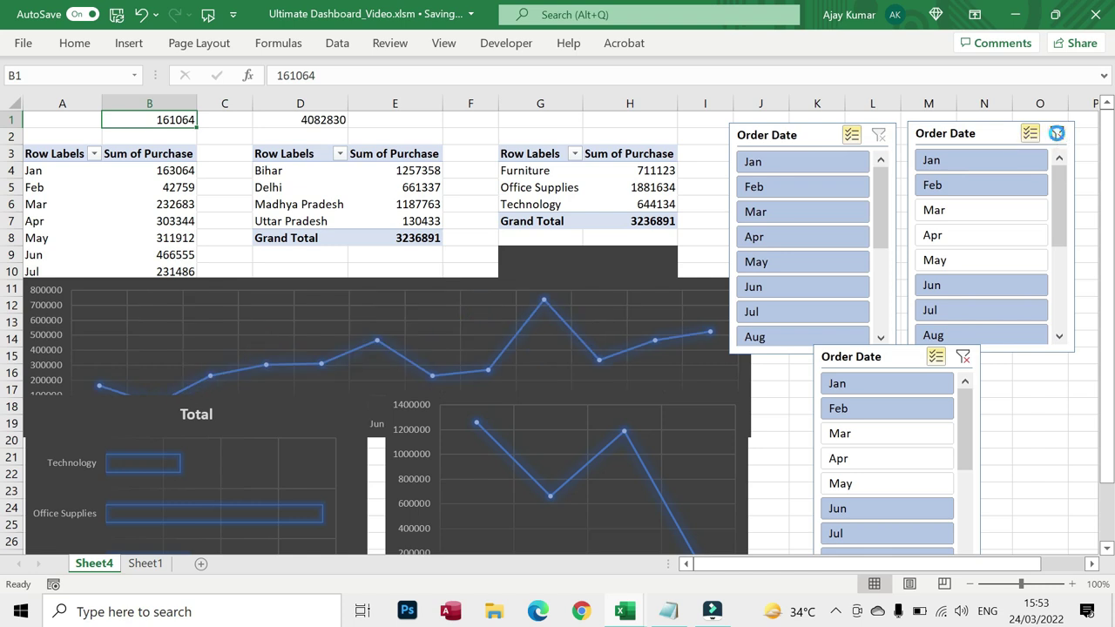
click(962, 356)
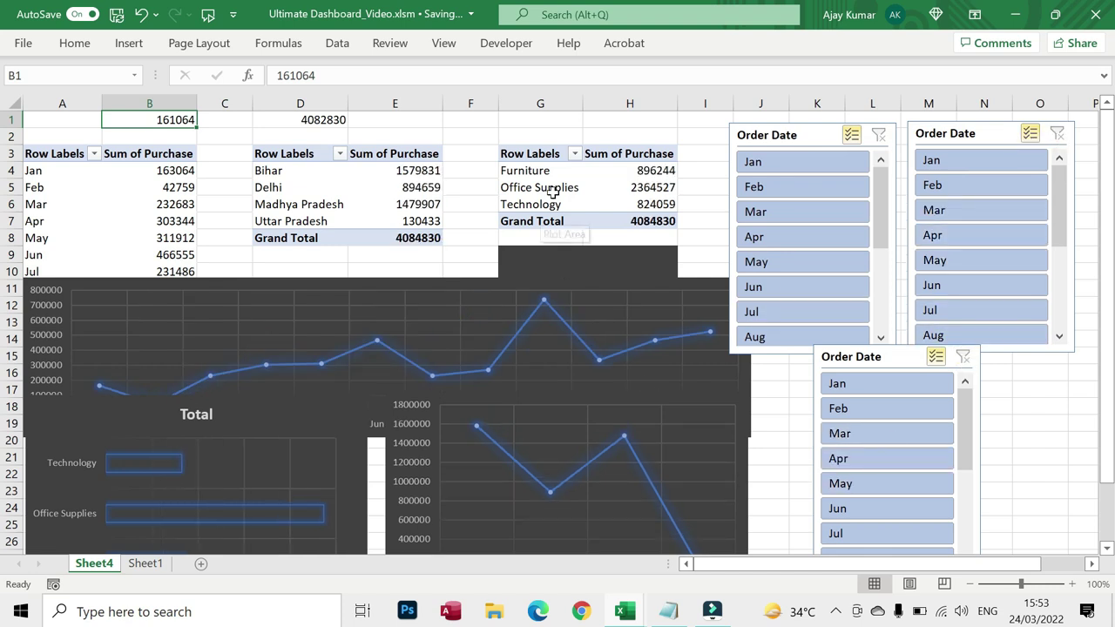
key(alt+F11)
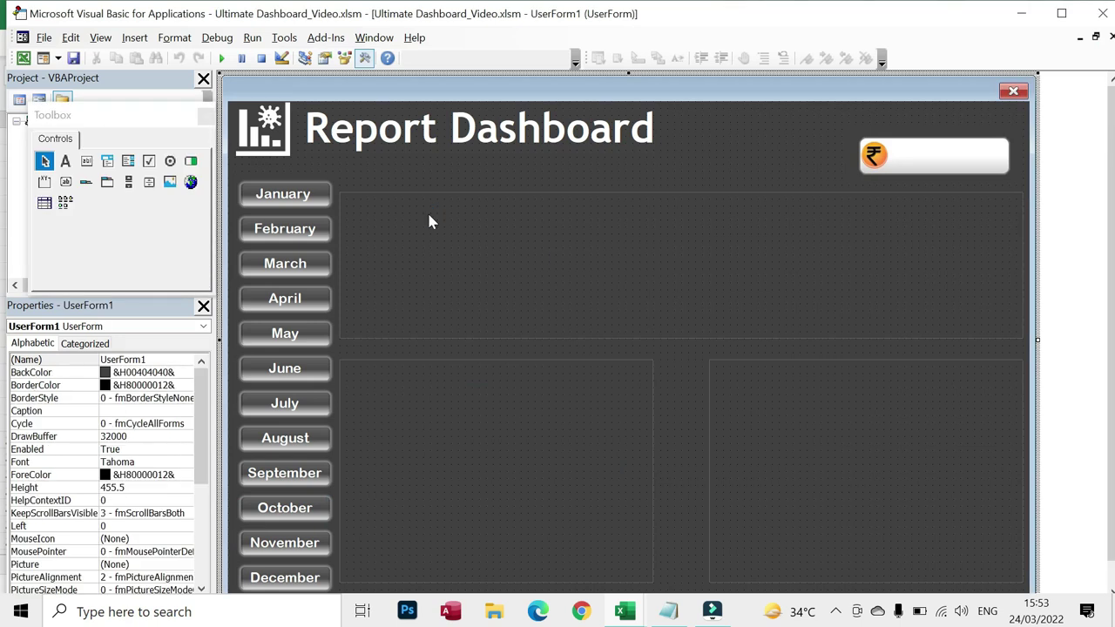
In UserForm1's code, declare 'Dim Slicer As SlicerCache'.
key(F7)
text(Dim )
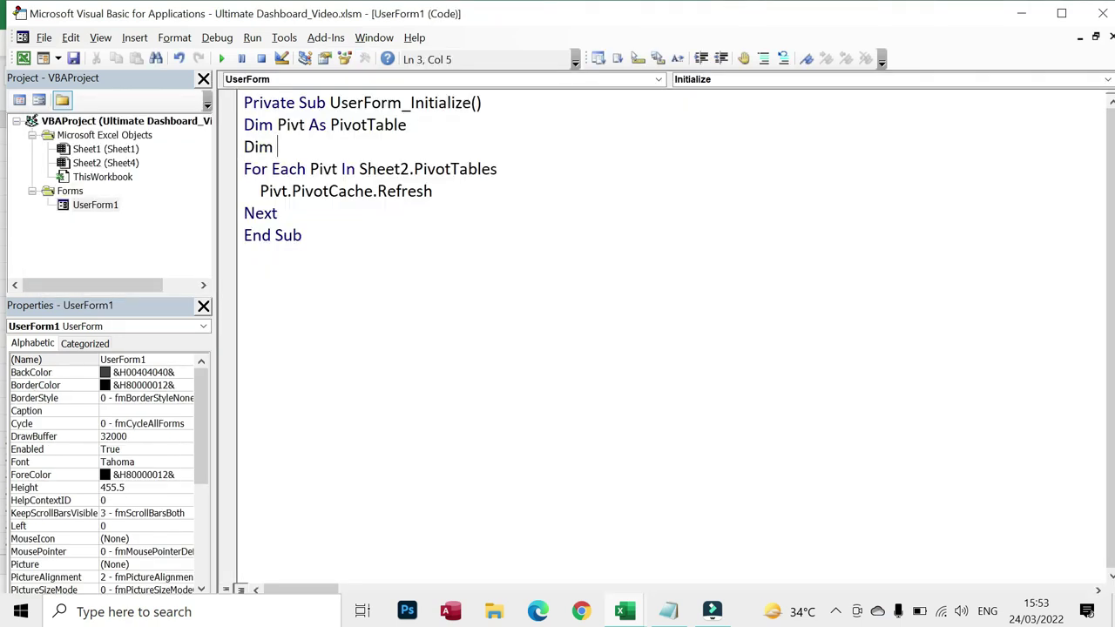
text(Slicer as slicer)
key(Down)
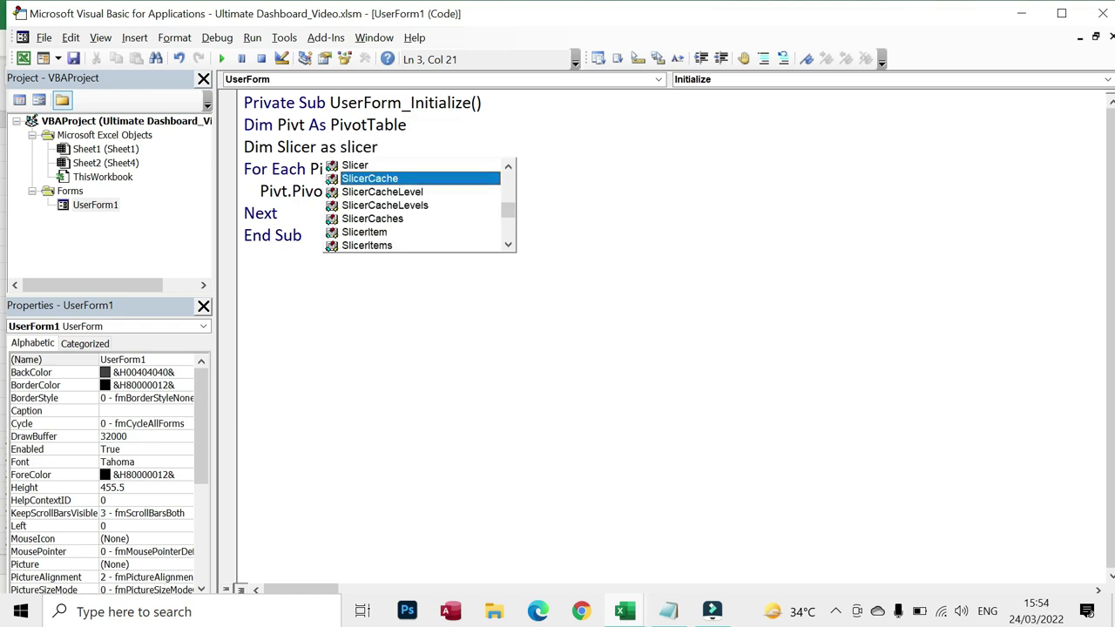
key(Tab)
key(Down)
key(Down)
key(Down)
key(Return)
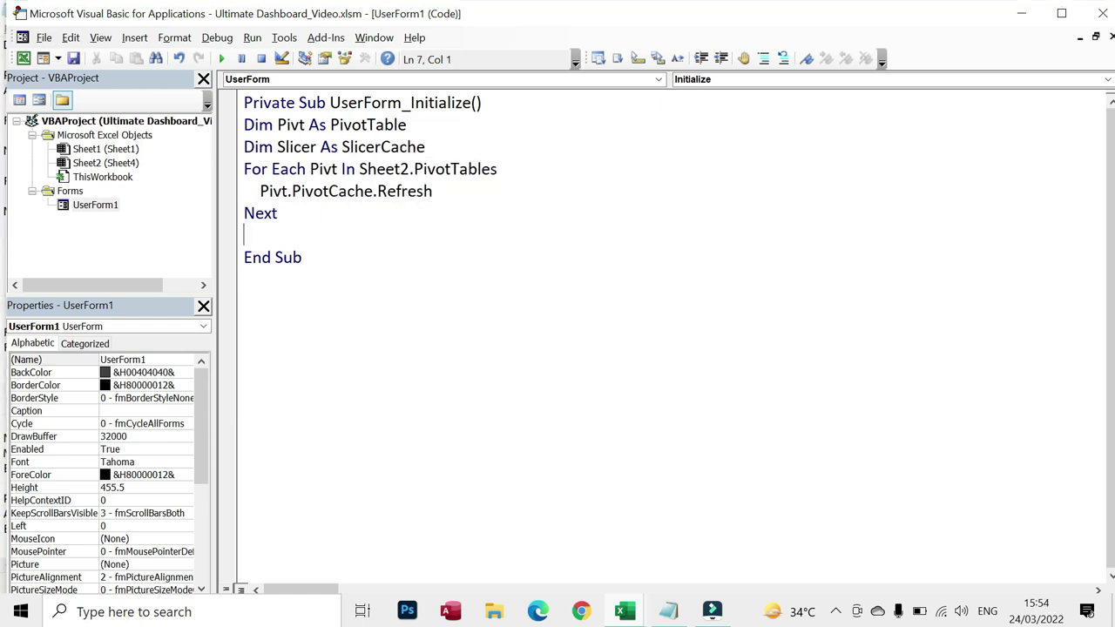
Add a 'Refresh Pivot Table comment above the pivot-refresh loop.
click(243, 169)
key(Return)
key(Up)
text('Refreshe)
key(BackSpace)
text(Pivot Table)
Add a 'Reset Slicer comment after Next and begin 'For Each Slicer in ActiveWorkbook.'.
click(244, 257)
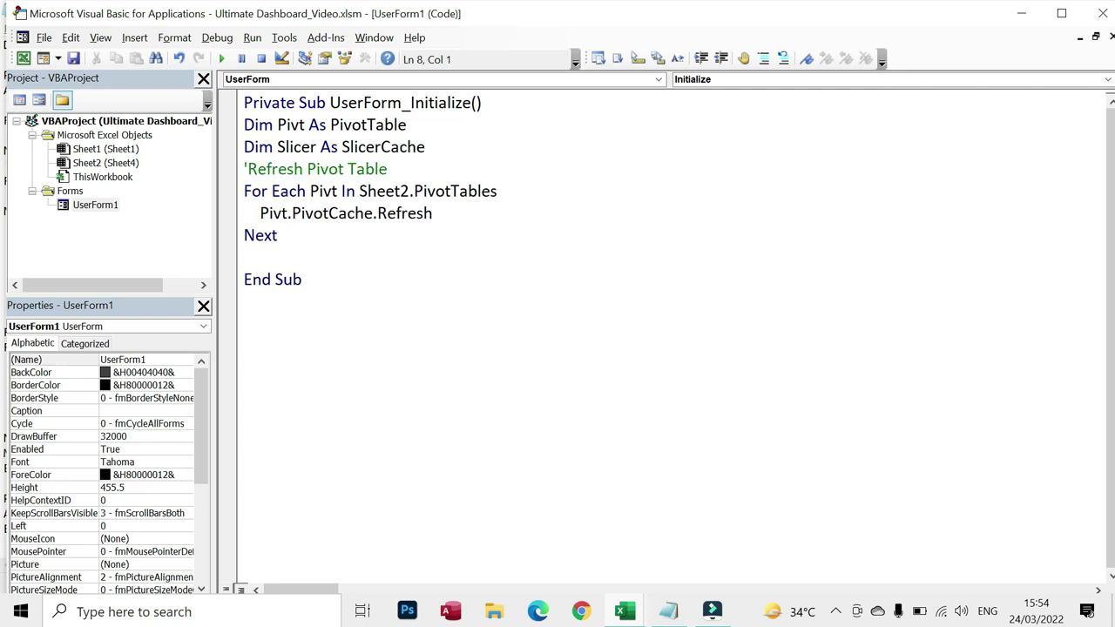
key(Return)
key(Up)
text('Reset )
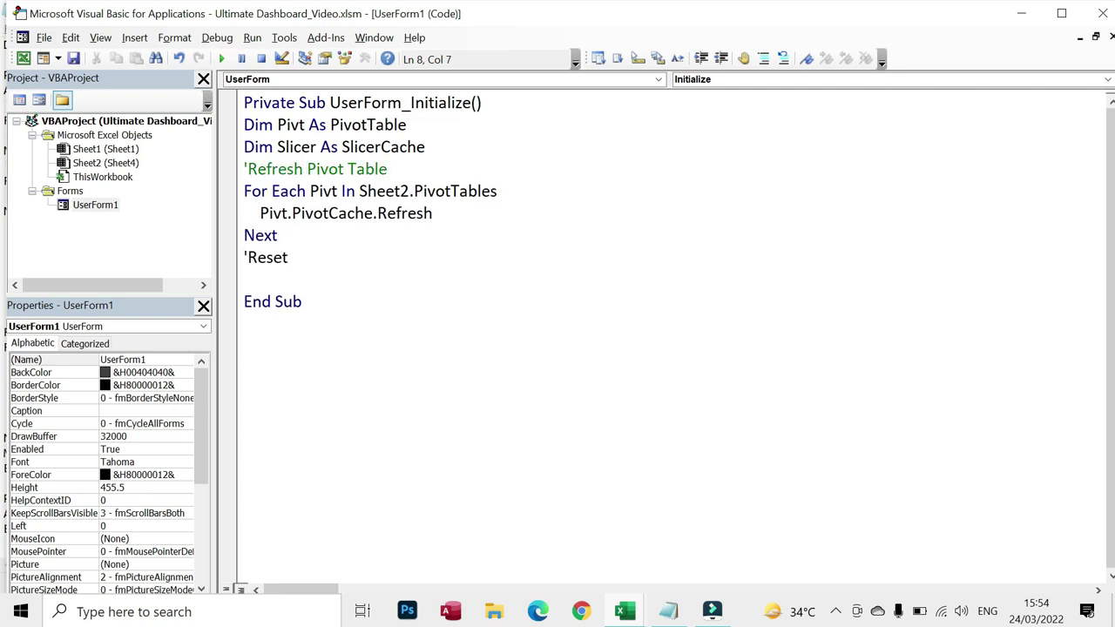
text(Slicer)
key(Return)
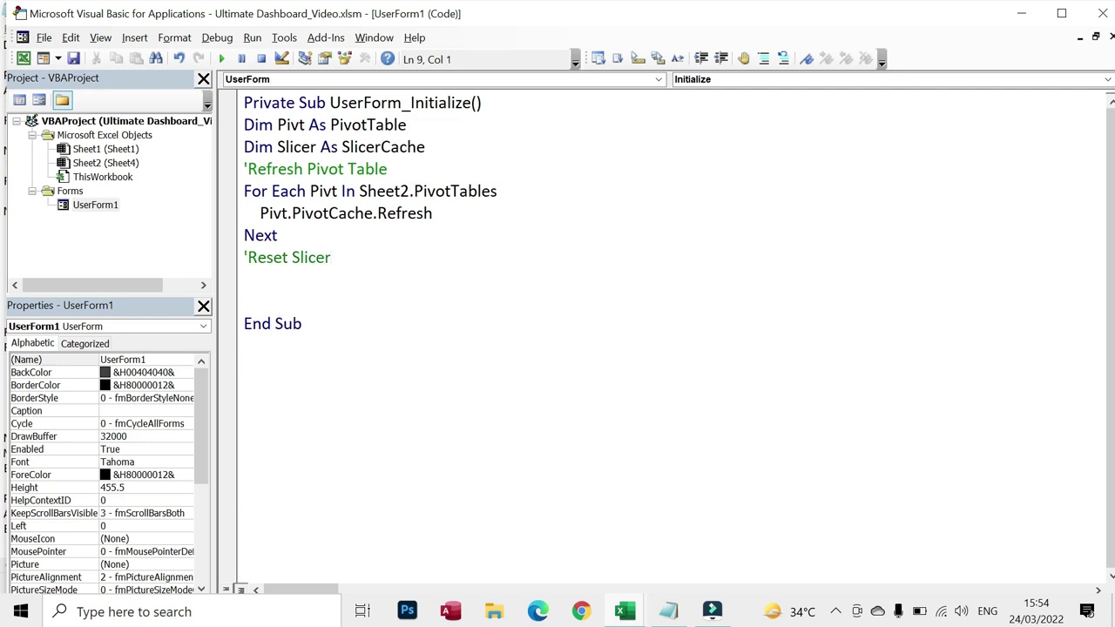
text(For Each )
text(Sh)
key(BackSpace)
text(licer in ActiveWorkbook.)
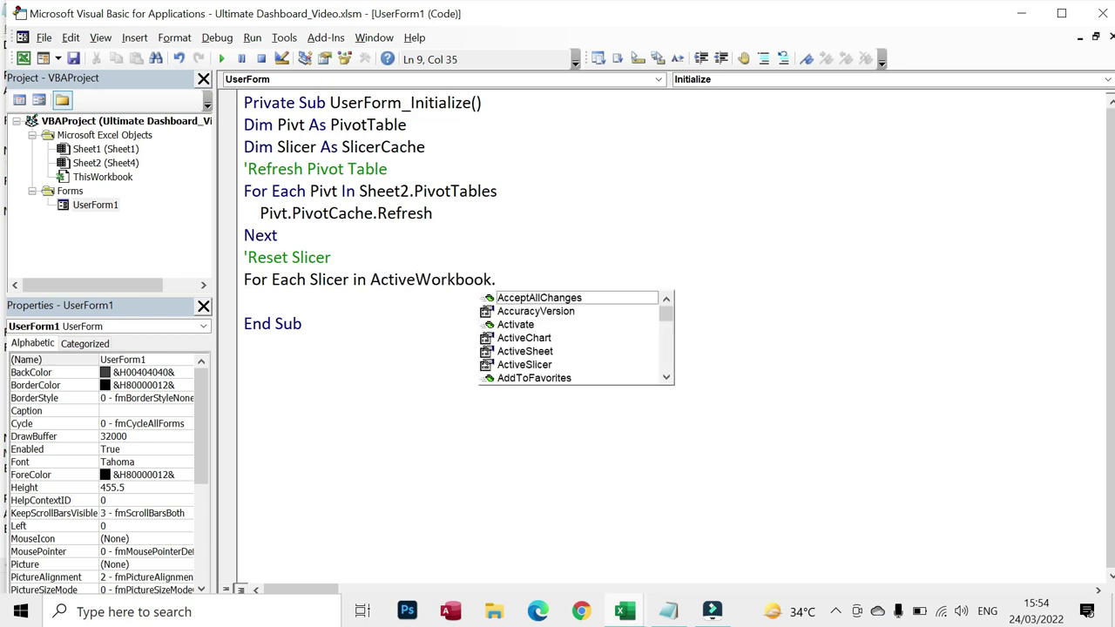
text(sli)
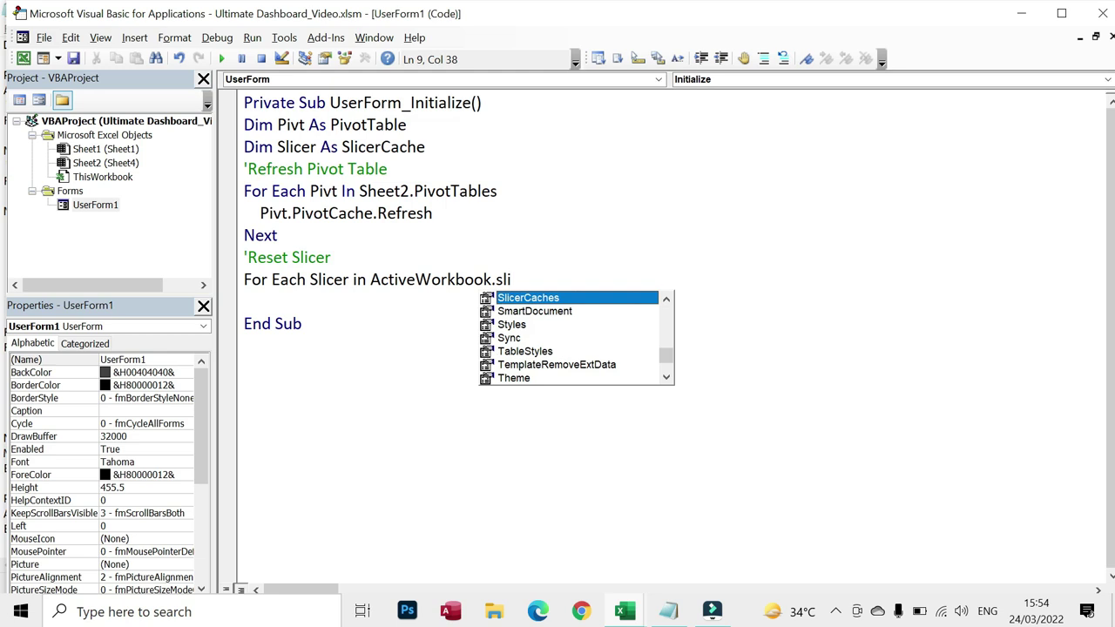
Loop over ActiveWorkbook.SlicerCaches running Slicer.ClearManualFilter, closed by Next Slicer.
key(Tab)
key(Return)
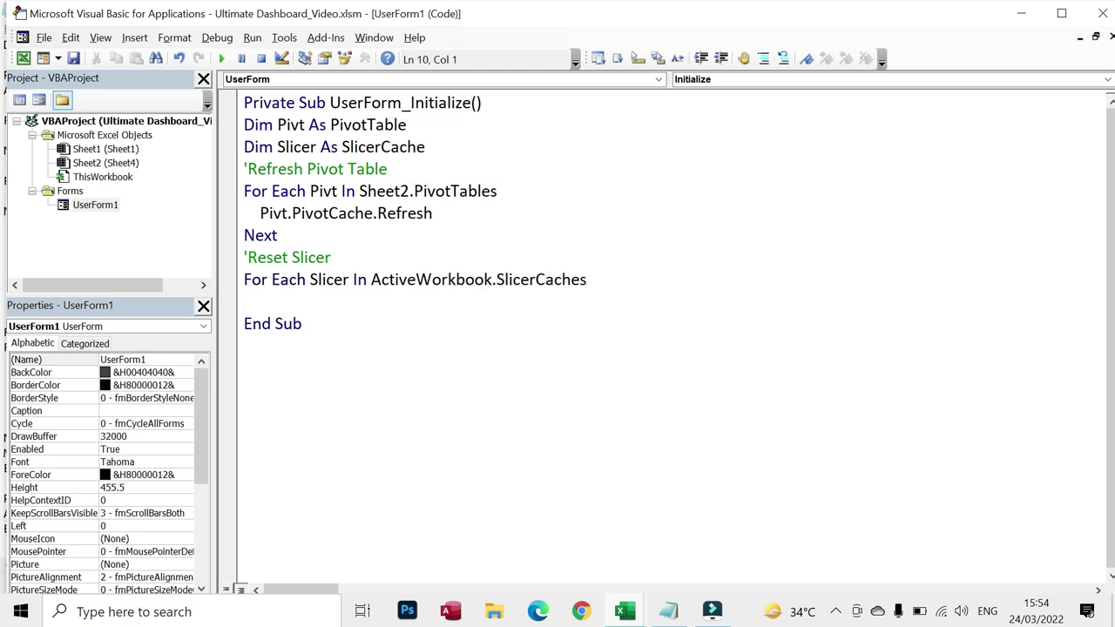
key(Return)
text(Next)
text(Slicer.)
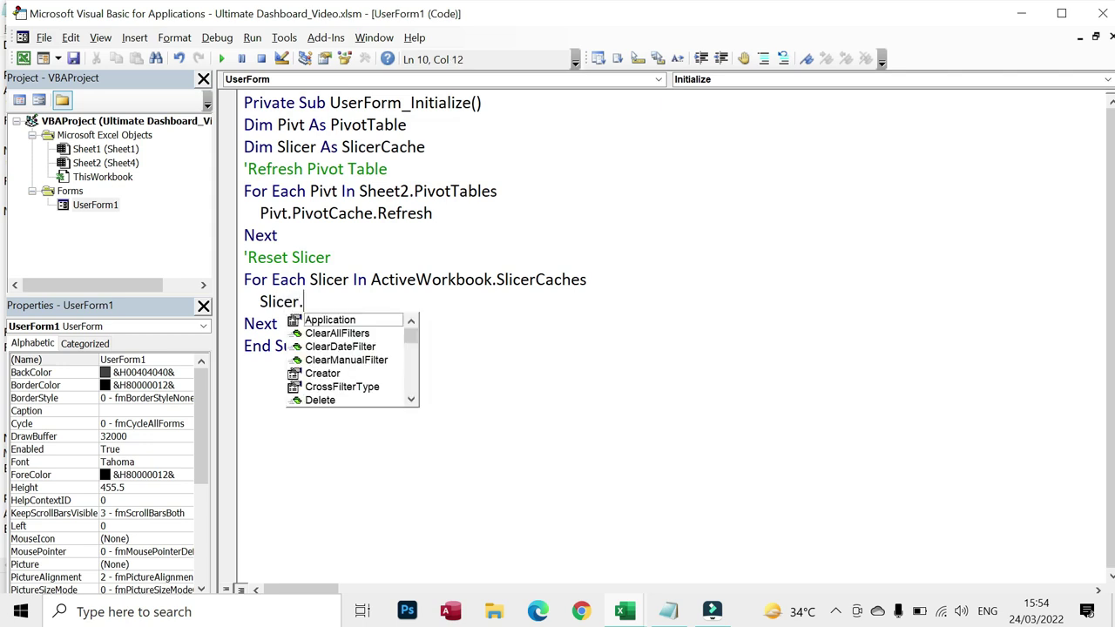
key(Down)
key(Down)
key(Down)
key(Tab)
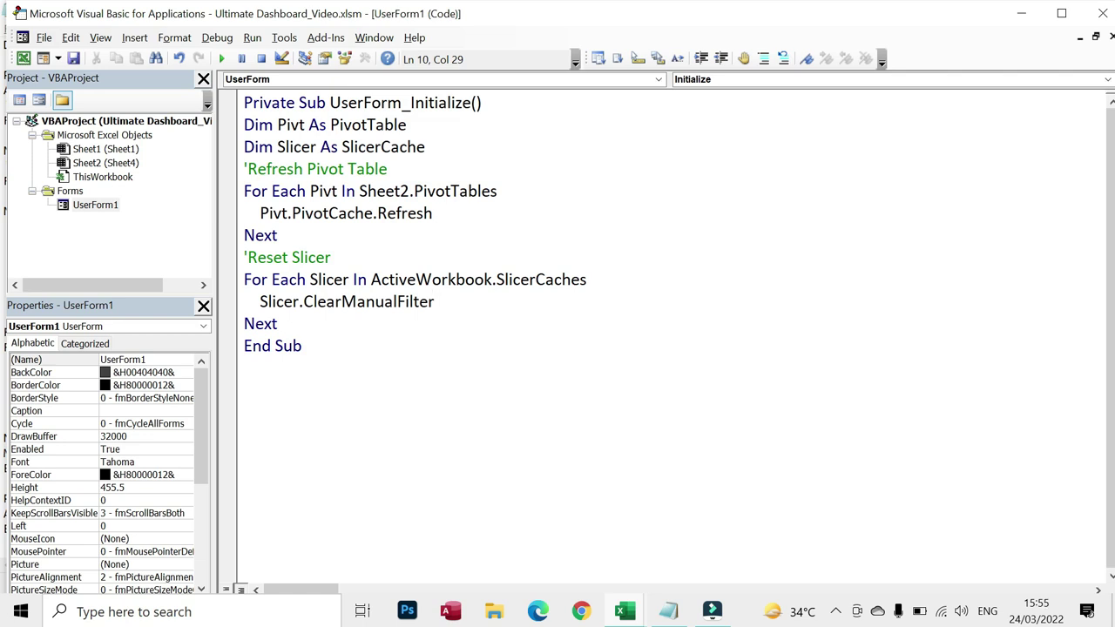
Select and review the PivotTable and SlicerCache declaration lines.
key(Up)
key(Up)
key(Up)
key(Down)
key(Down)
key(ctrl+shift+Left)
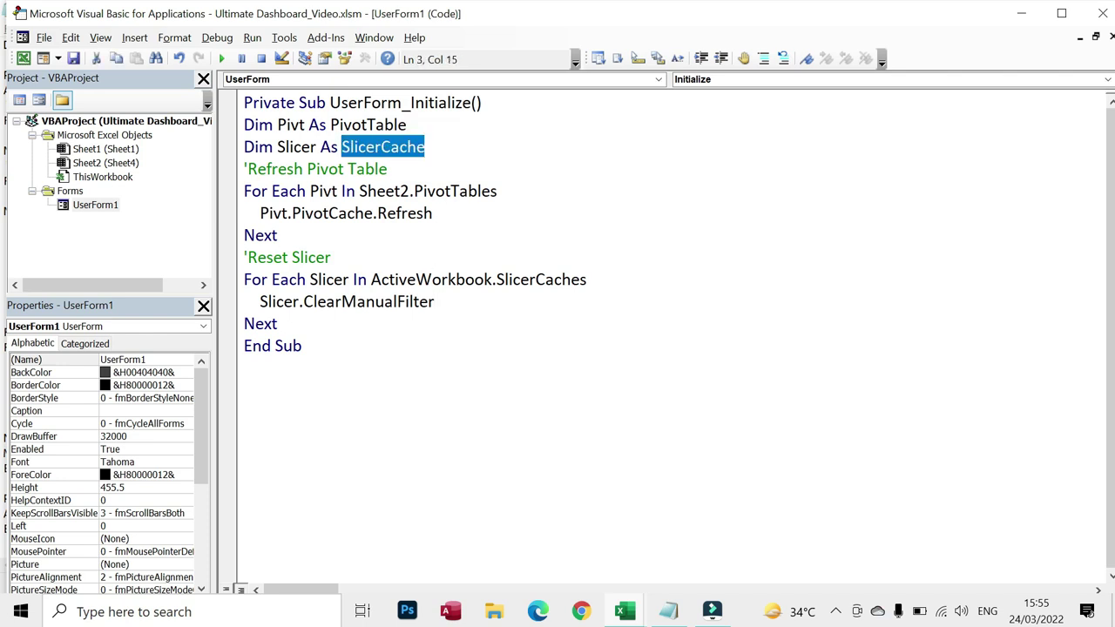
key(ctrl+shift+Left)
key(ctrl+shift+Left)
key(ctrl+shift+Left)
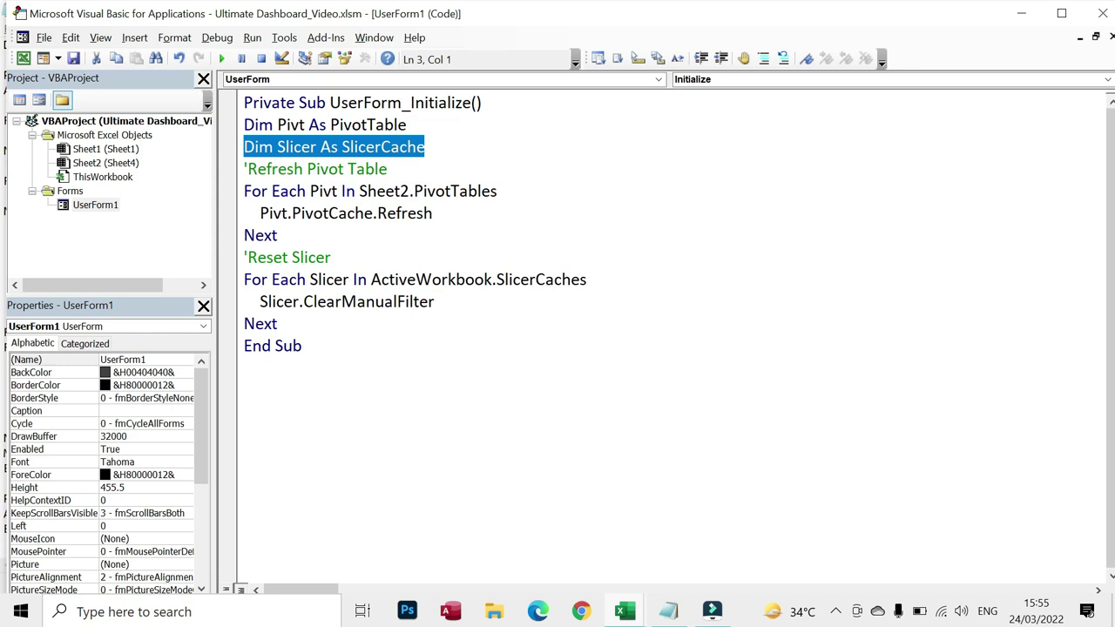
key(shift+Up)
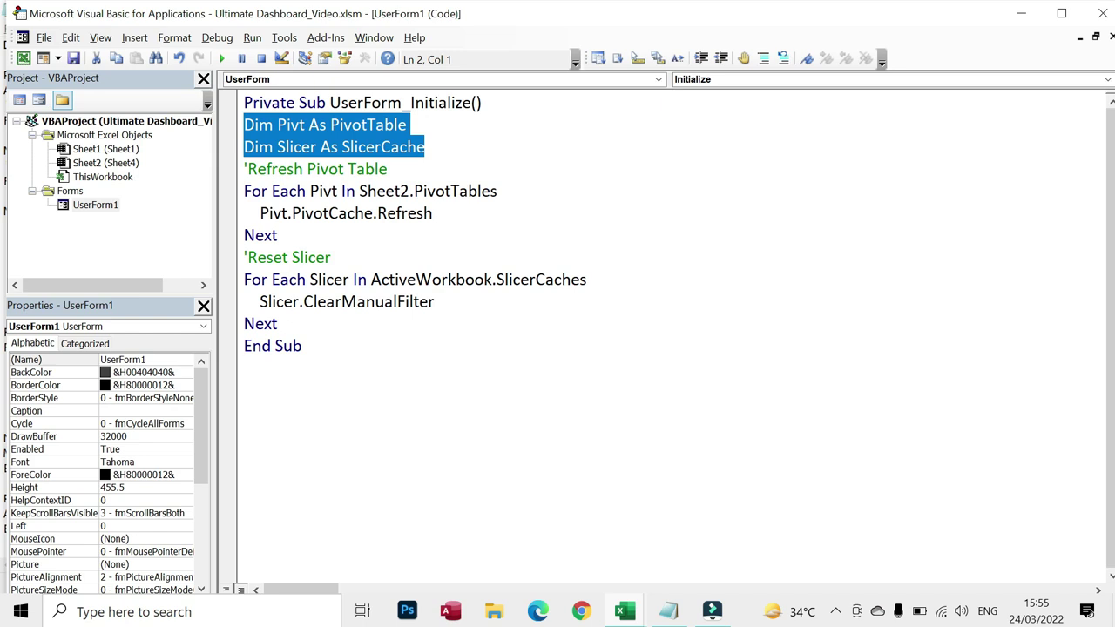
key(Down)
key(shift+Up)
key(shift+Up)
key(Down)
key(Down)
key(Down)
key(Down)
key(Down)
key(Down)
key(Down)
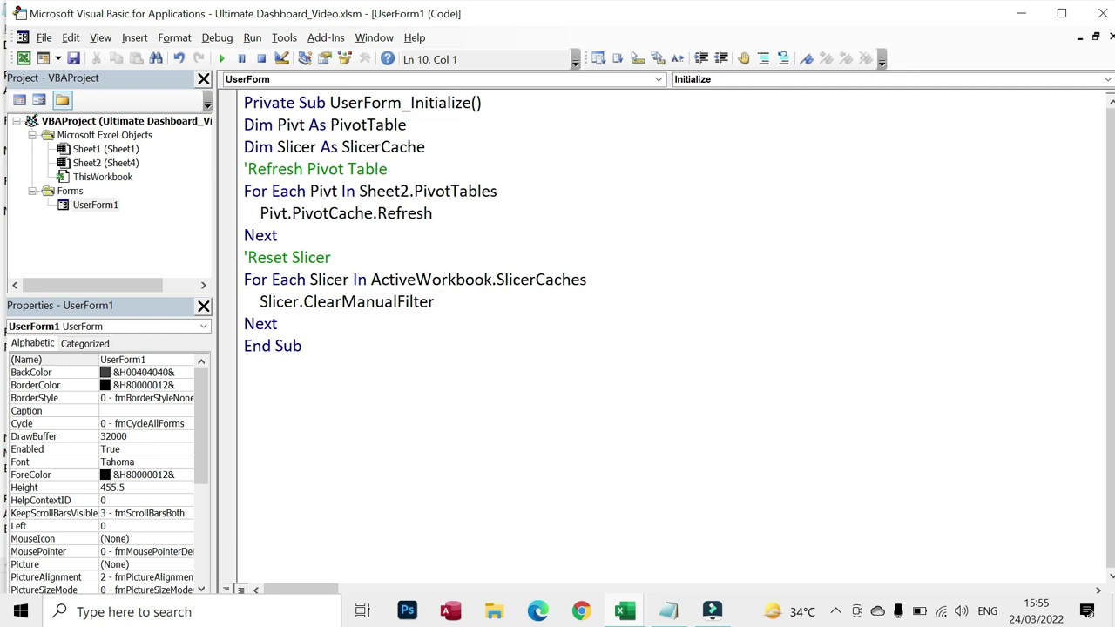
Tidy the Slicer.ClearManualFilter line by retyping the dot and removing the extra space.
key(ctrl+Right)
key(ctrl+Right)
key(Left)
key(BackSpace)
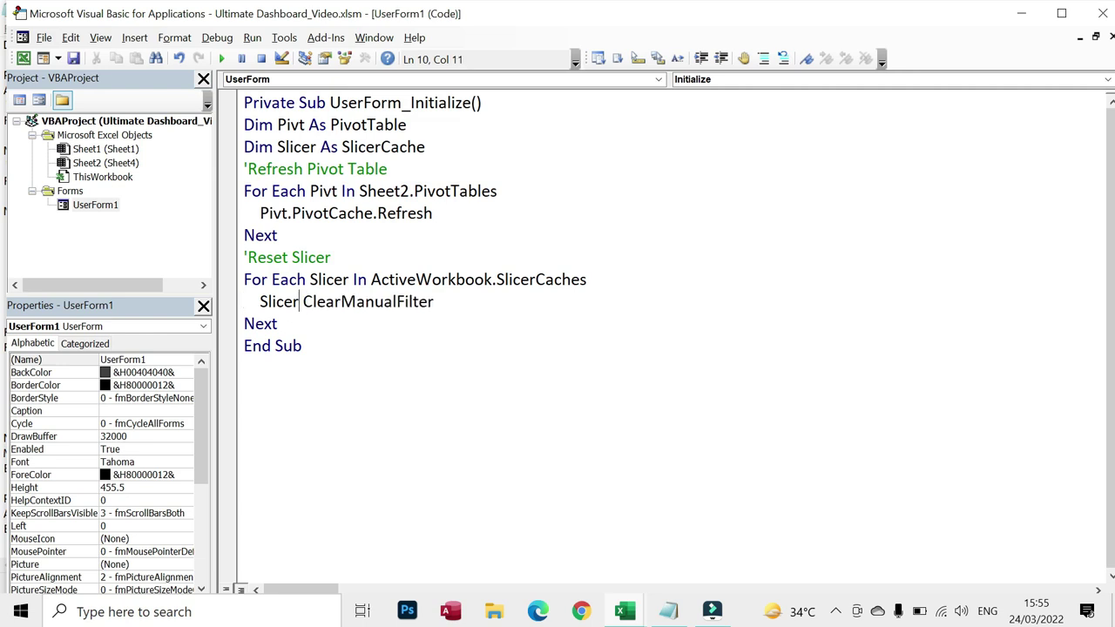
text(.)
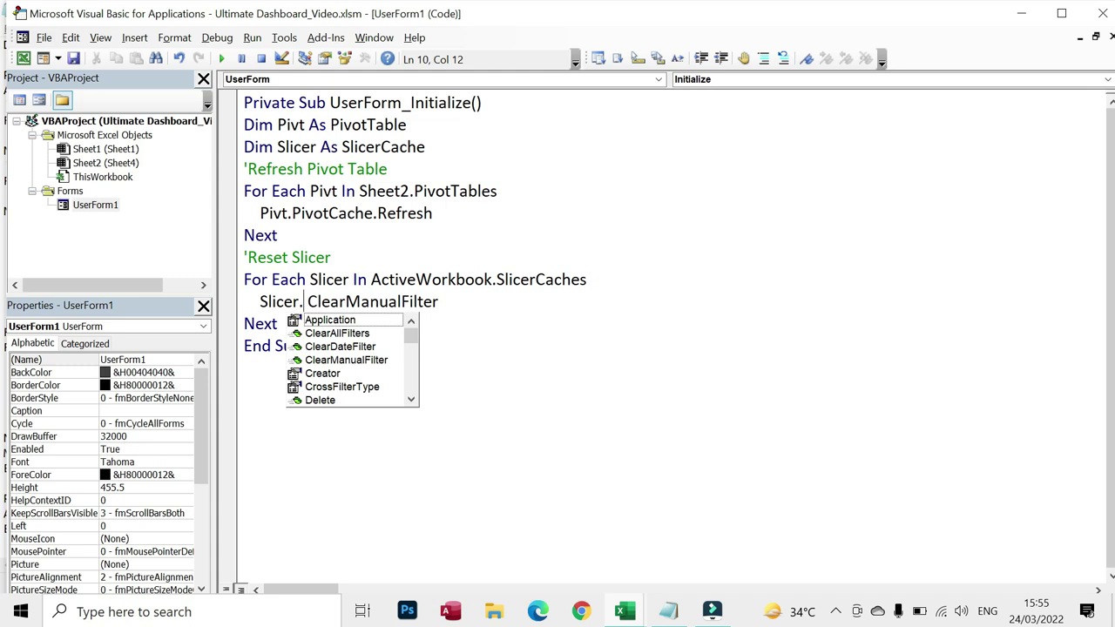
key(Escape)
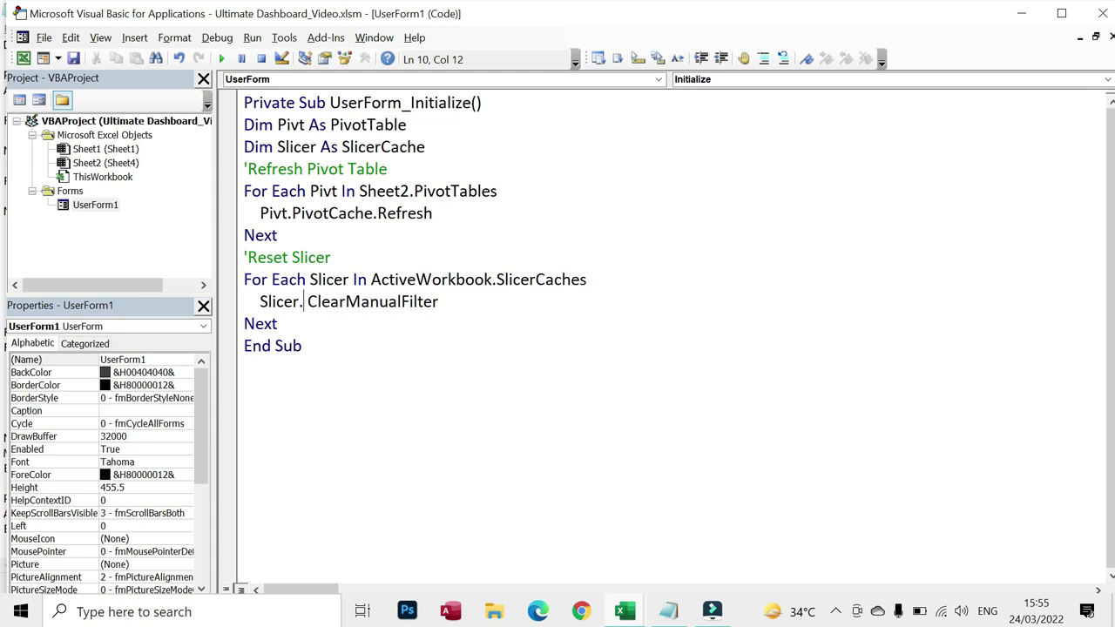
key(Delete)
Deselect Mar, Apr and May again in the first slicer and May in the second.
click(278, 323)
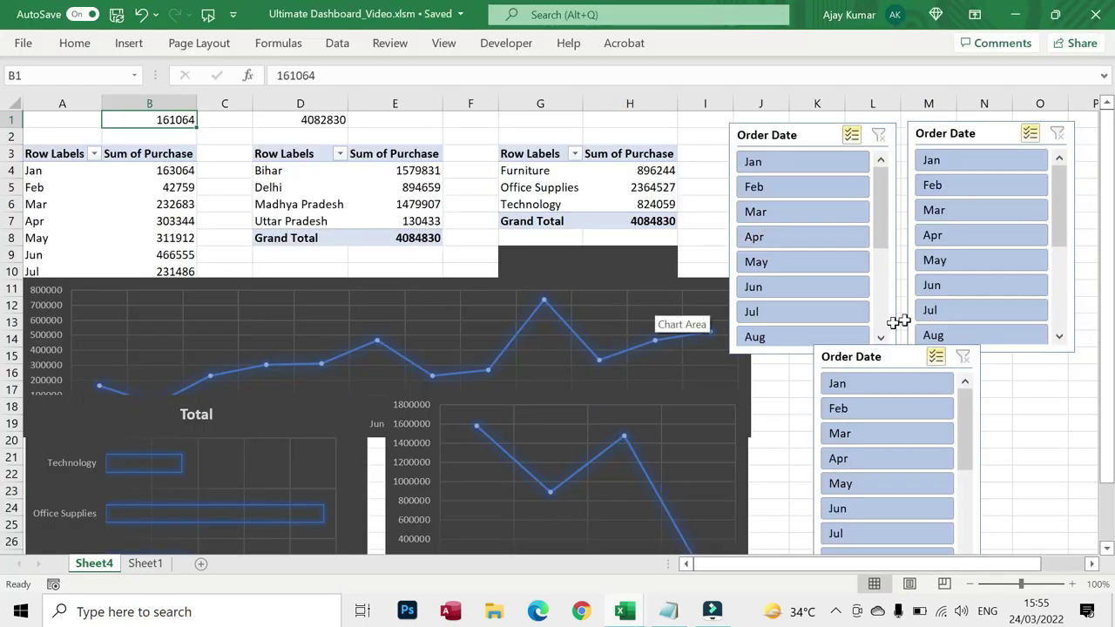
click(808, 219)
click(808, 212)
click(808, 235)
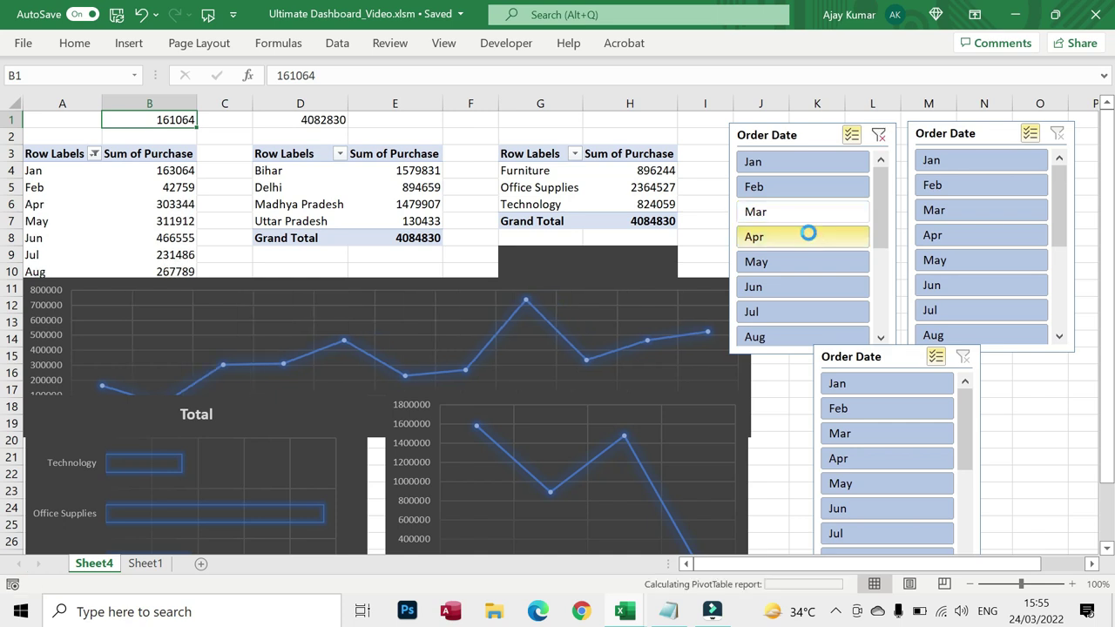
click(808, 261)
click(958, 233)
click(957, 234)
click(957, 260)
Deselect Mar, Apr and May in the third slicer, and Jul in the first.
click(875, 434)
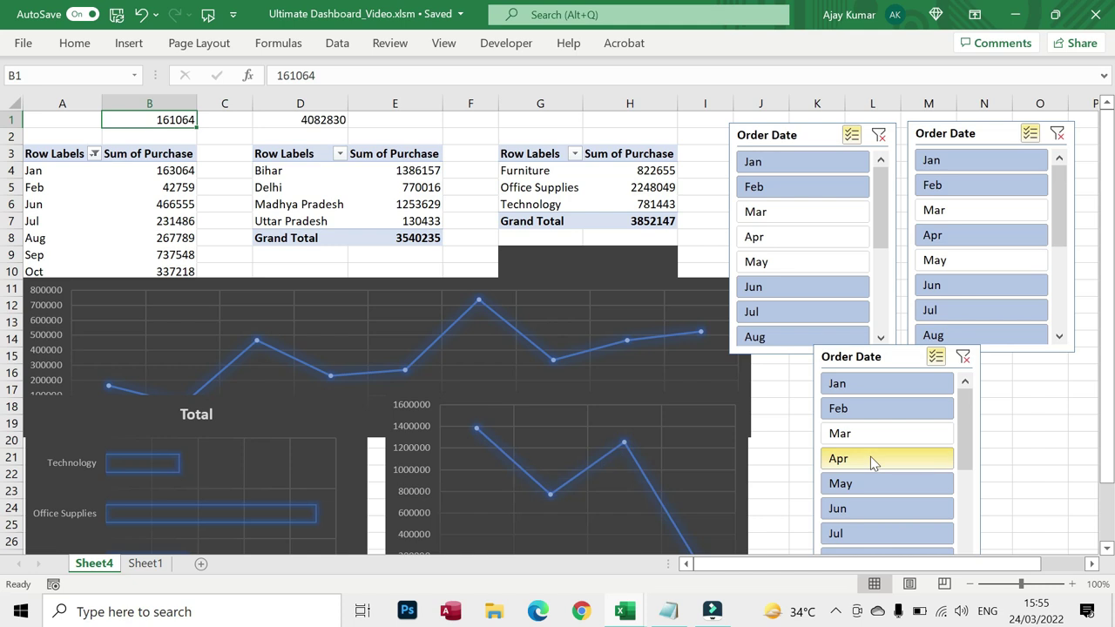
click(870, 458)
click(870, 483)
click(763, 419)
click(976, 236)
click(973, 235)
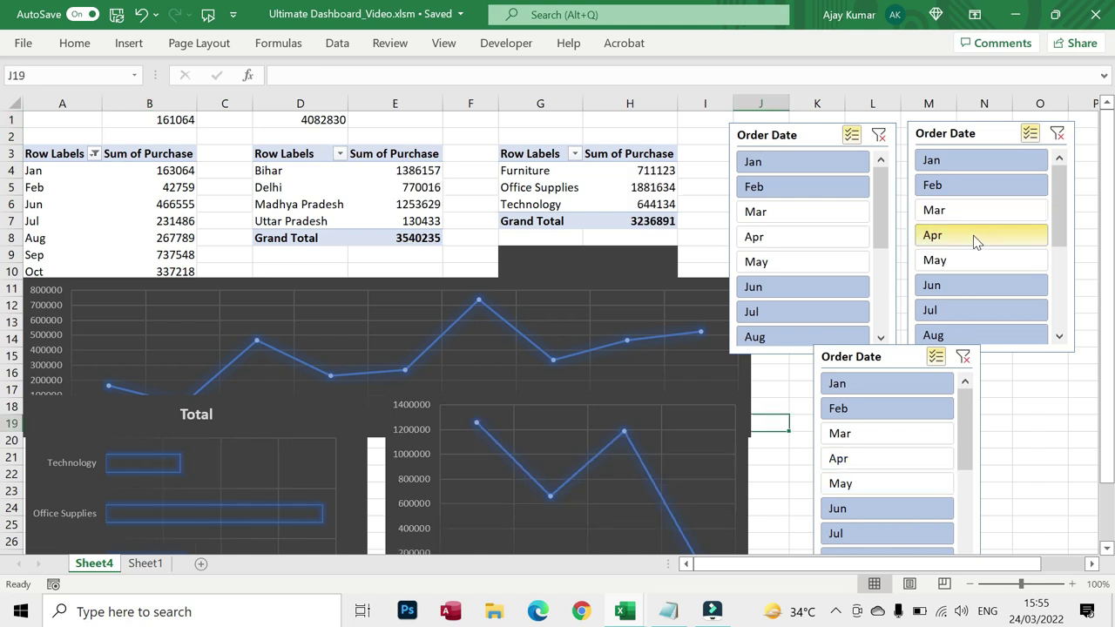
click(773, 318)
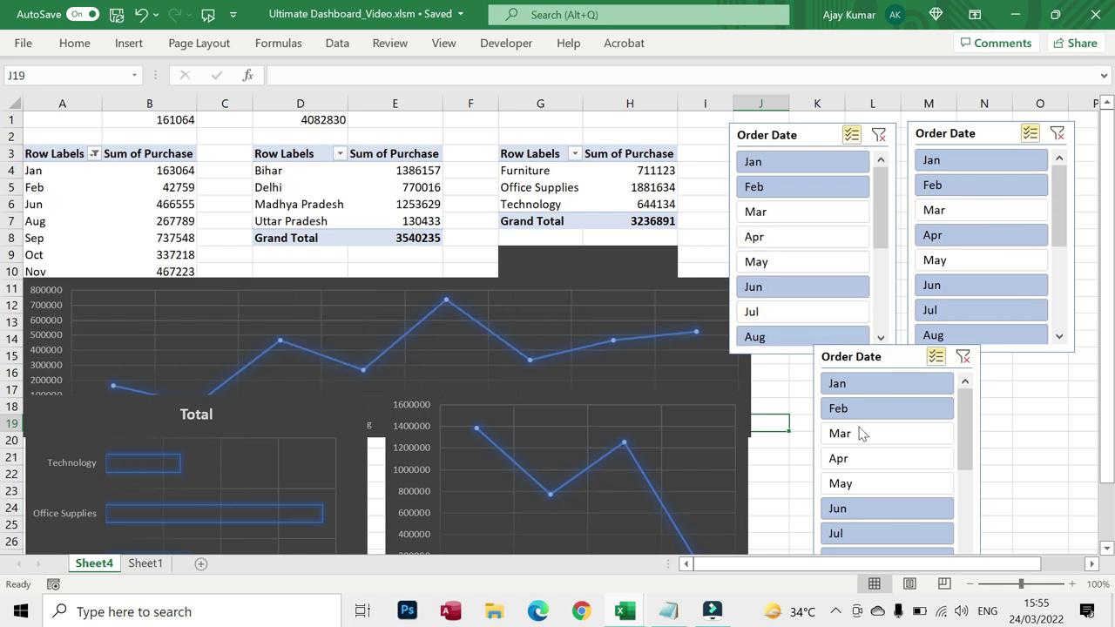
click(771, 402)
Run the Report Dashboard form and move it aside to inspect the slicers and chart.
key(alt+F11)
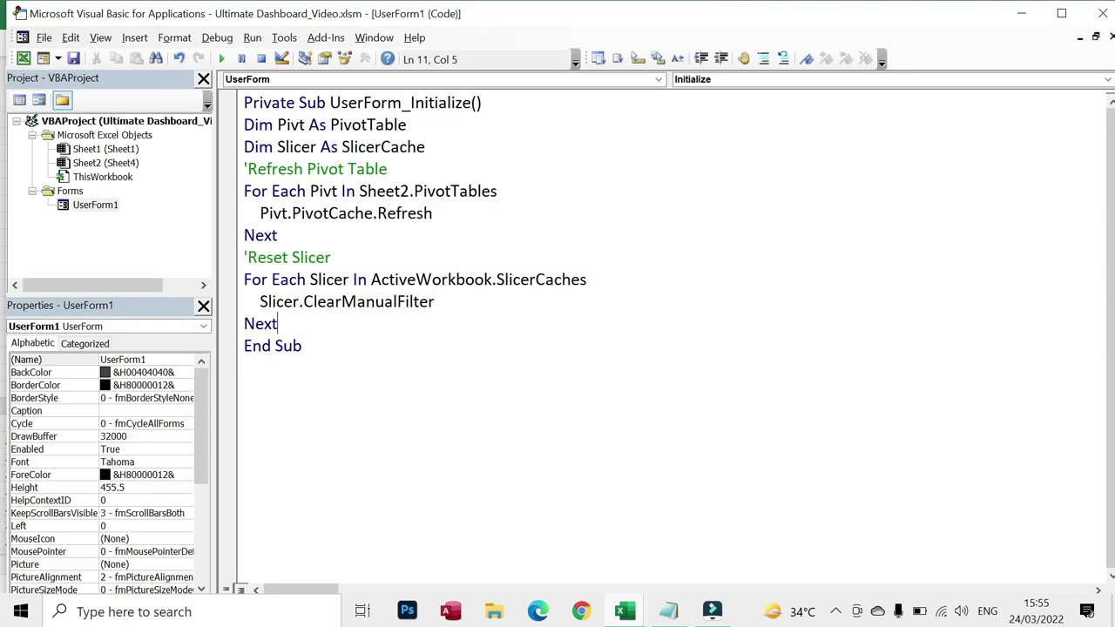
click(222, 58)
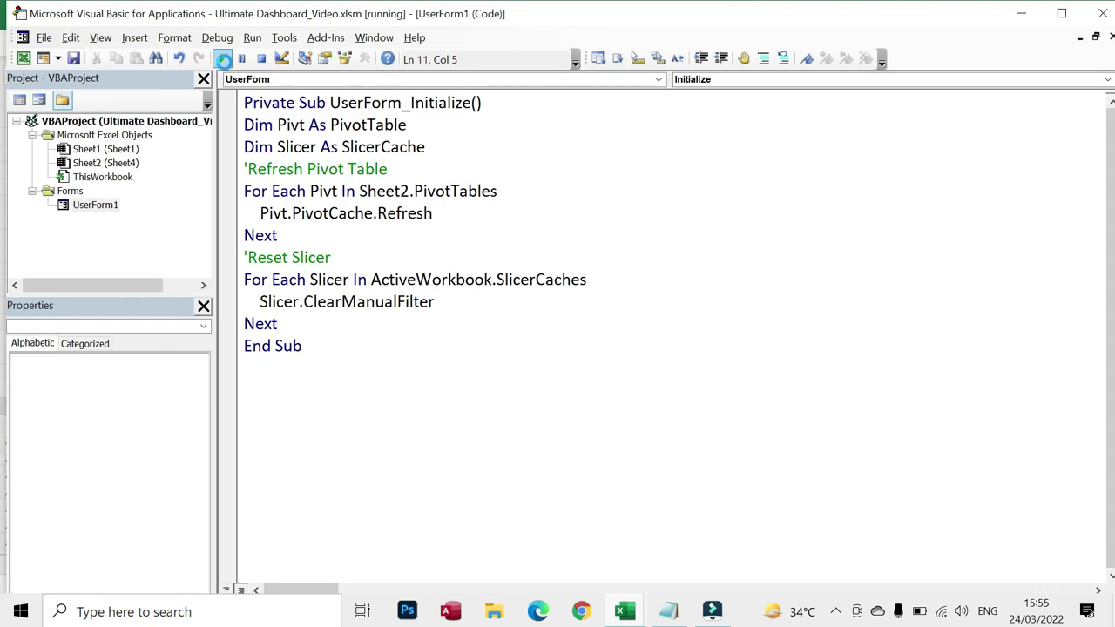
drag(688, 43, 478, 52)
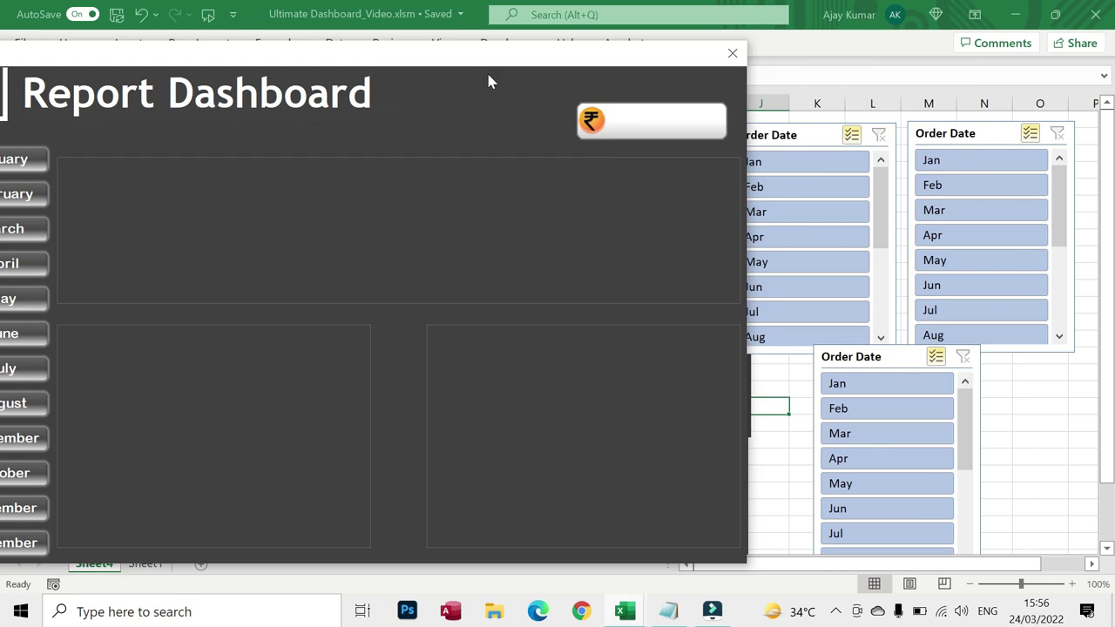
drag(497, 52, 940, 149)
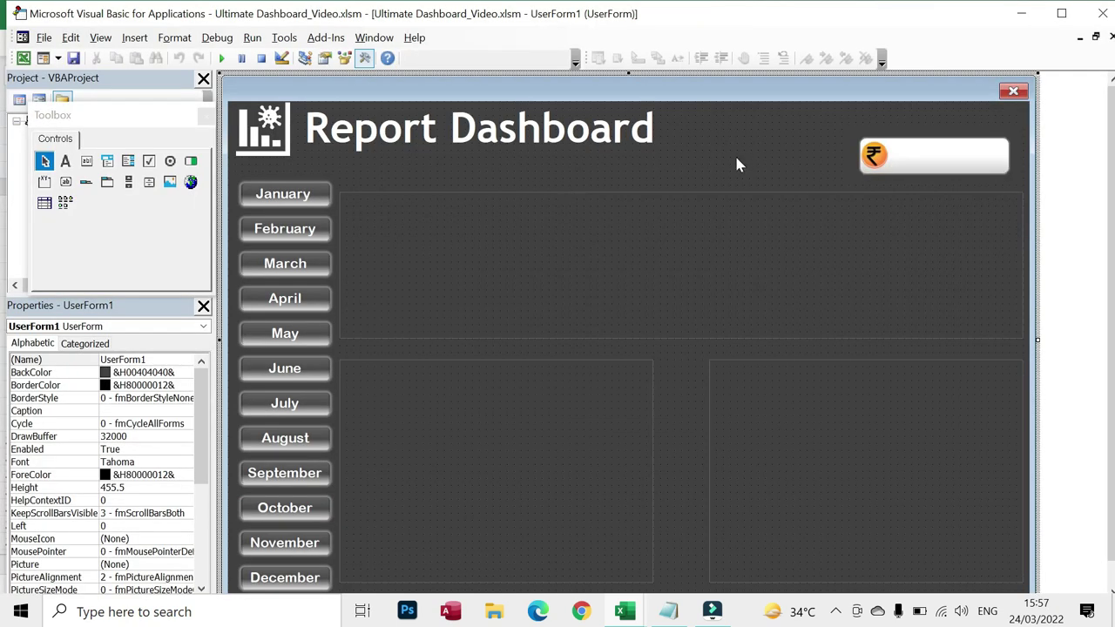
Review the Initialize code and check Excel's pivots show all months, Grand Total 4084830.
key(F7)
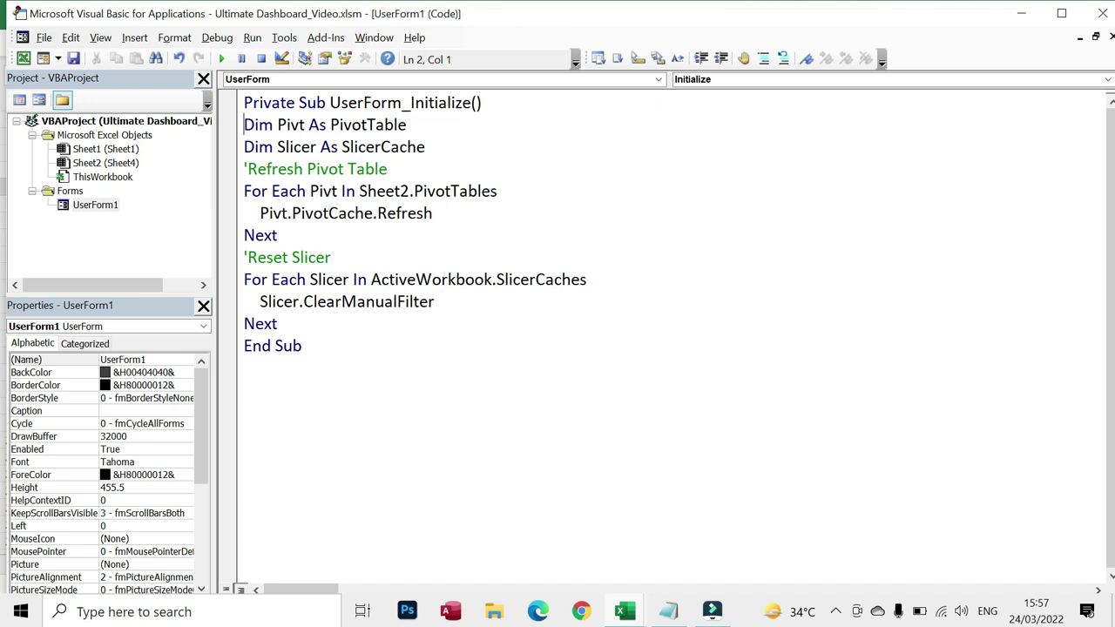
key(Down)
key(Down)
key(Down)
key(Up)
key(Up)
key(Up)
key(shift+Down)
key(shift+Down)
key(shift+Down)
key(shift+Down)
key(shift+Down)
key(shift+Down)
key(shift+Down)
key(shift+Down)
key(shift+Down)
key(shift+Down)
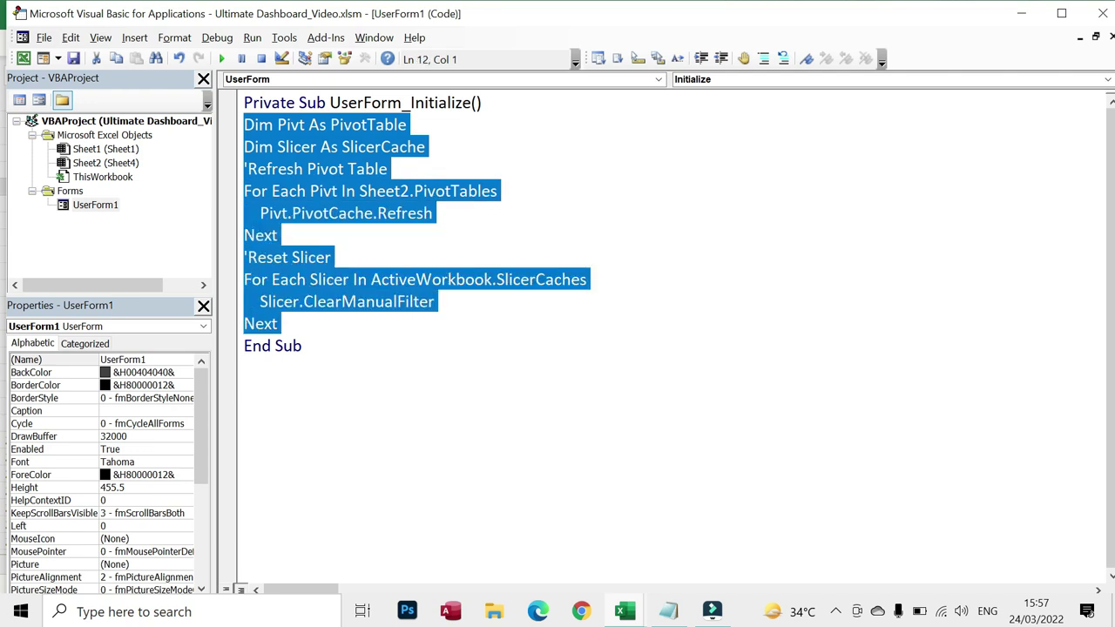
key(alt+F11)
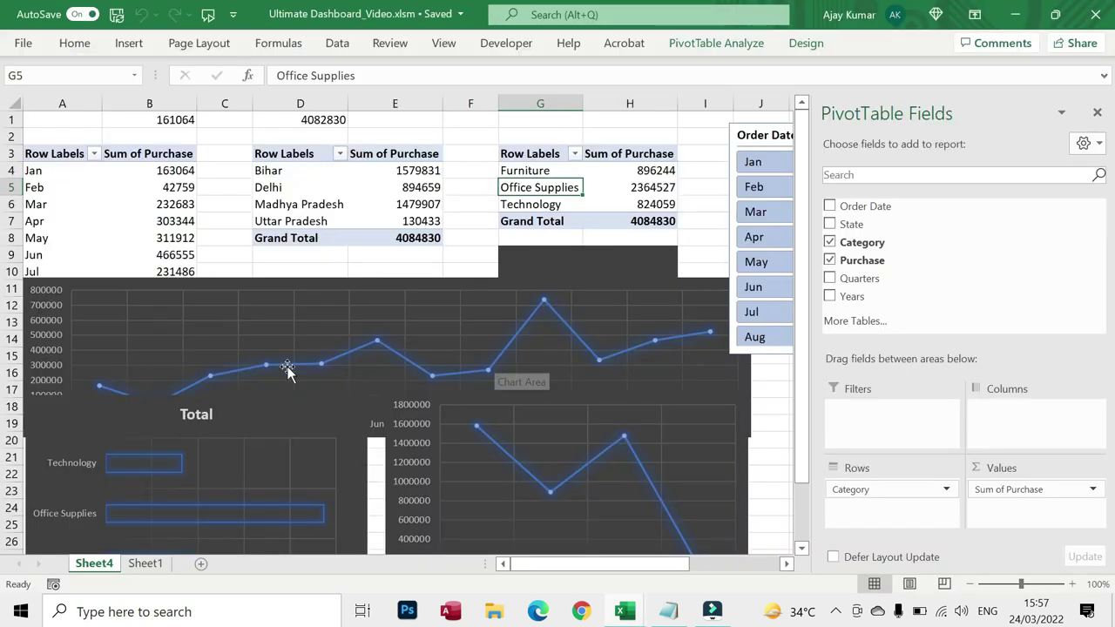
key(alt+Tab)
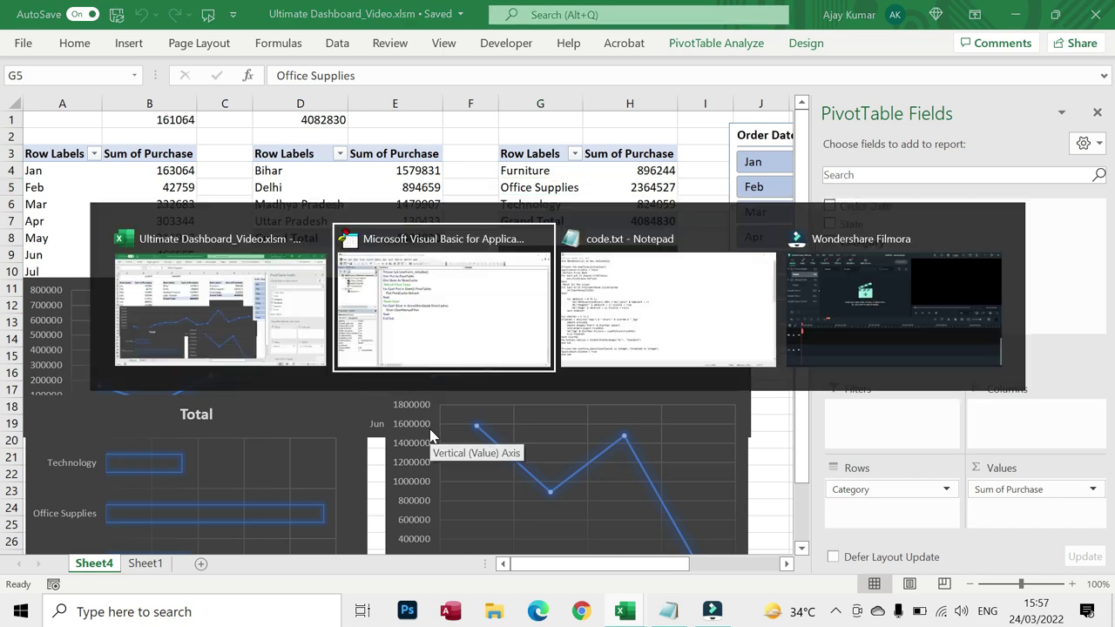
key(alt+Tab)
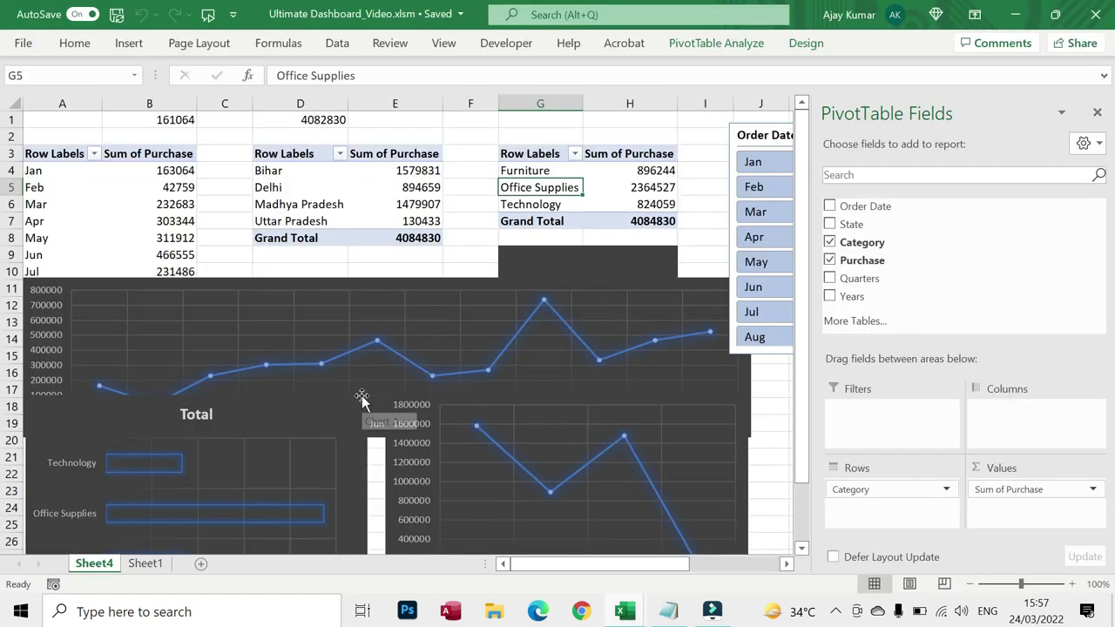
key(alt+F11)
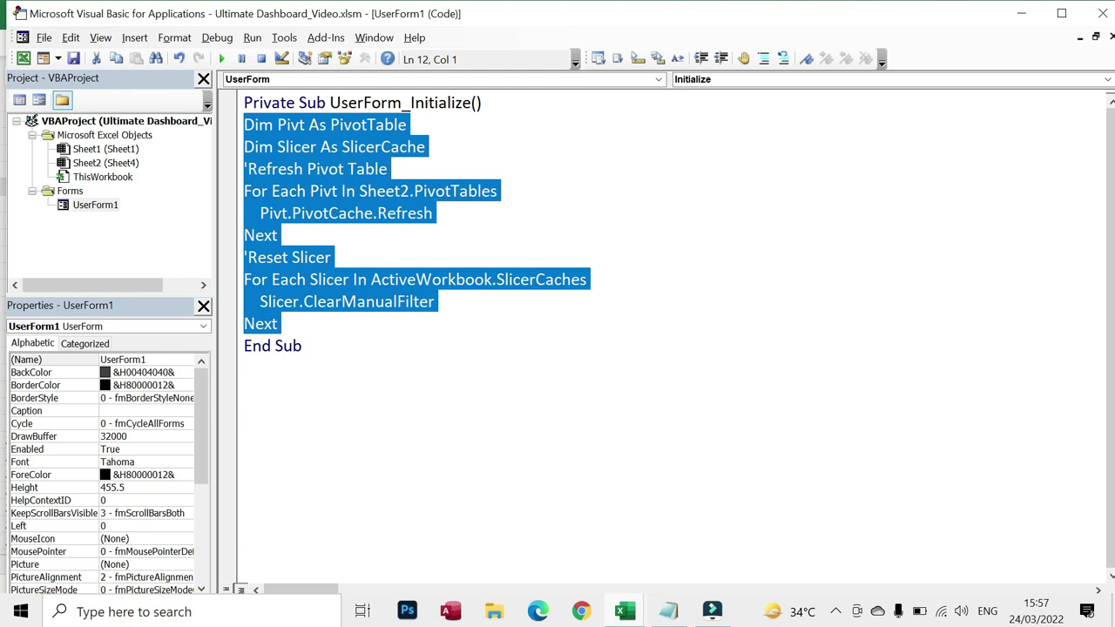
key(alt+F11)
key(alt+F11)
key(shift+F7)
click(604, 269)
click(565, 415)
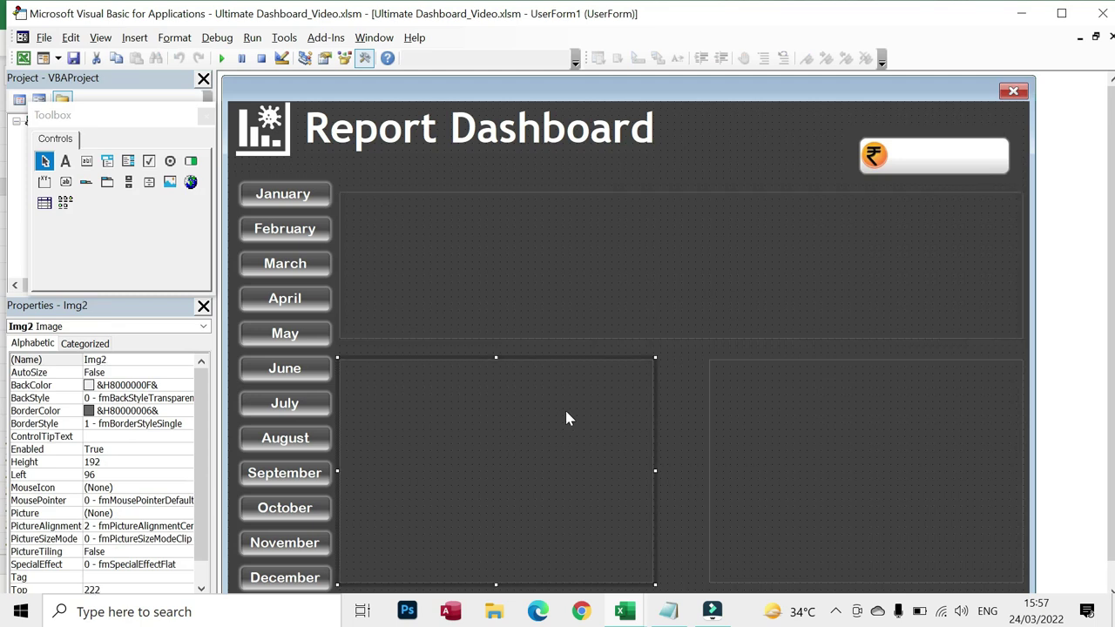
click(778, 432)
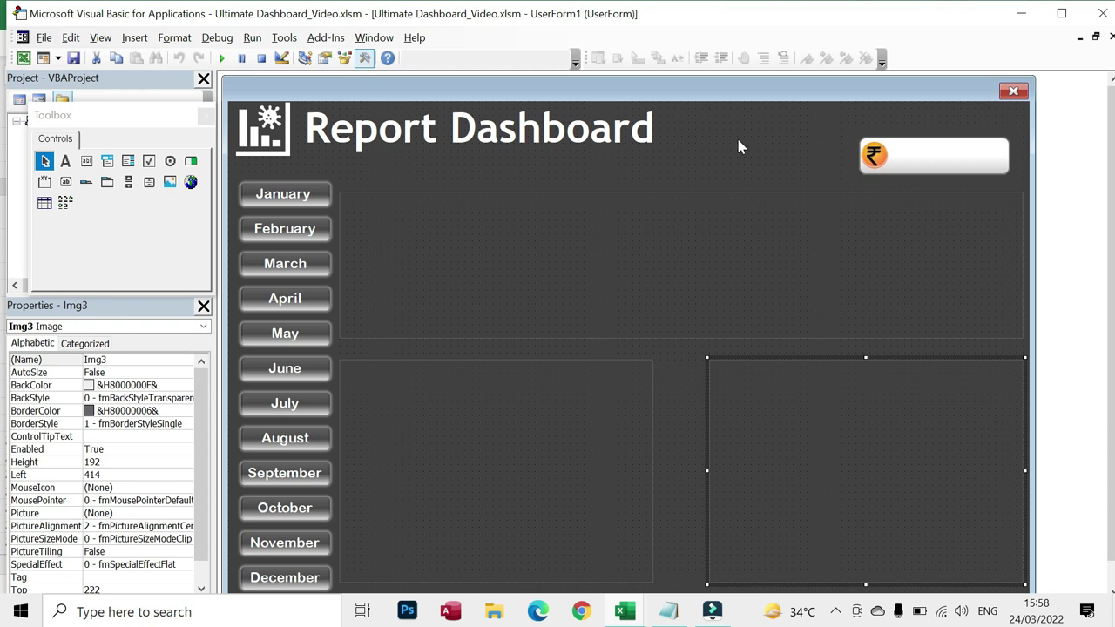
In UserForm1's Initialize code, insert two blank lines between the final Next and End Sub.
key(F7)
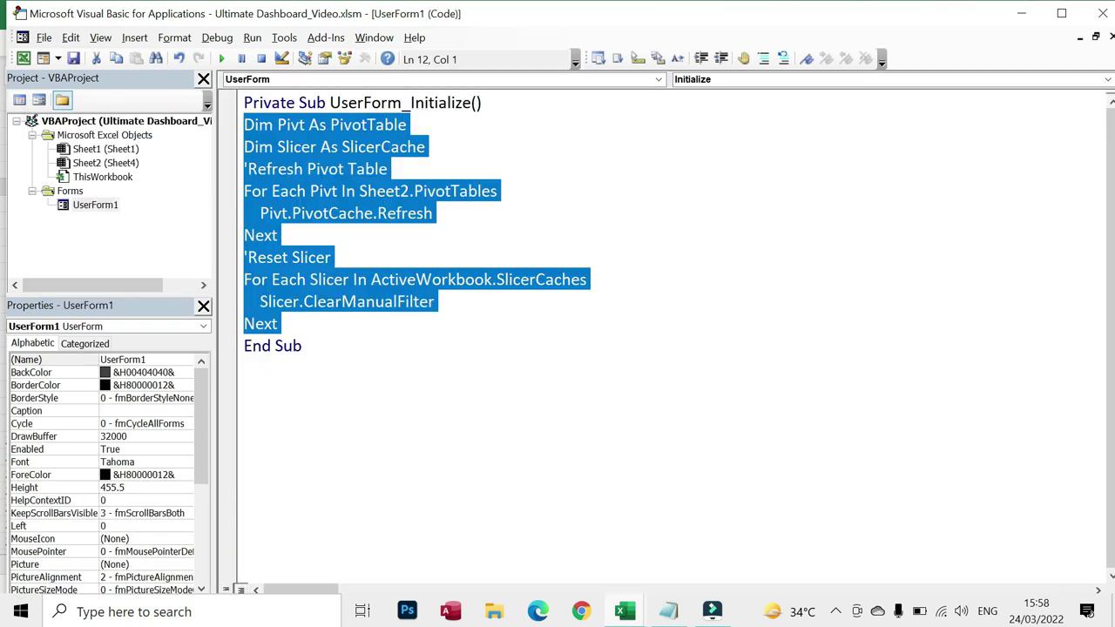
key(Right)
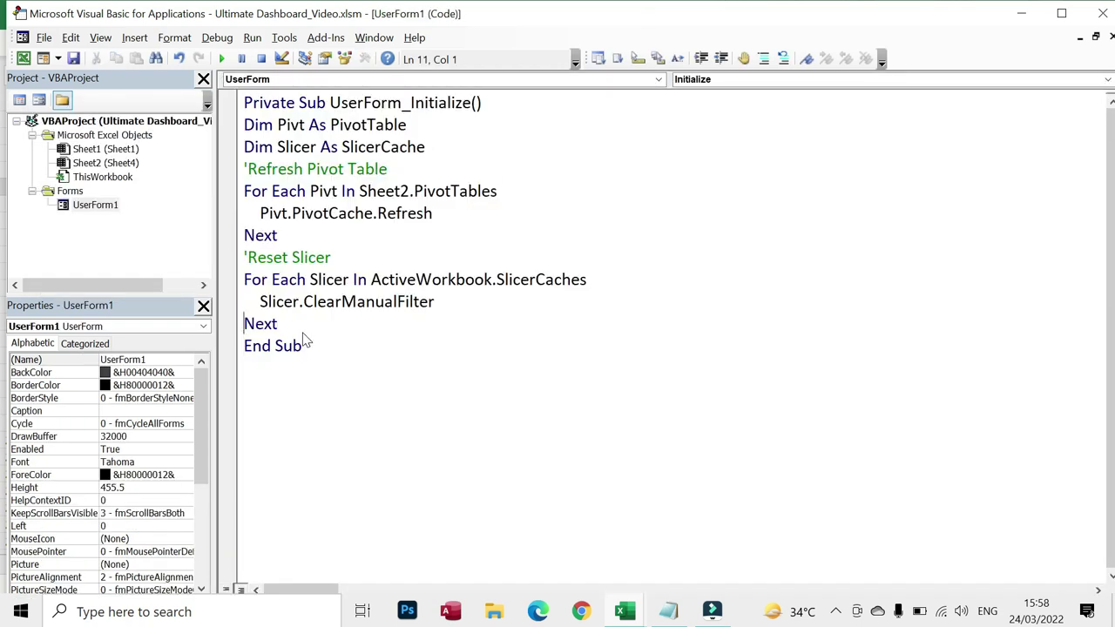
key(Return)
key(Return)
key(Up)
key(Return)
key(Return)
key(Up)
key(Up)
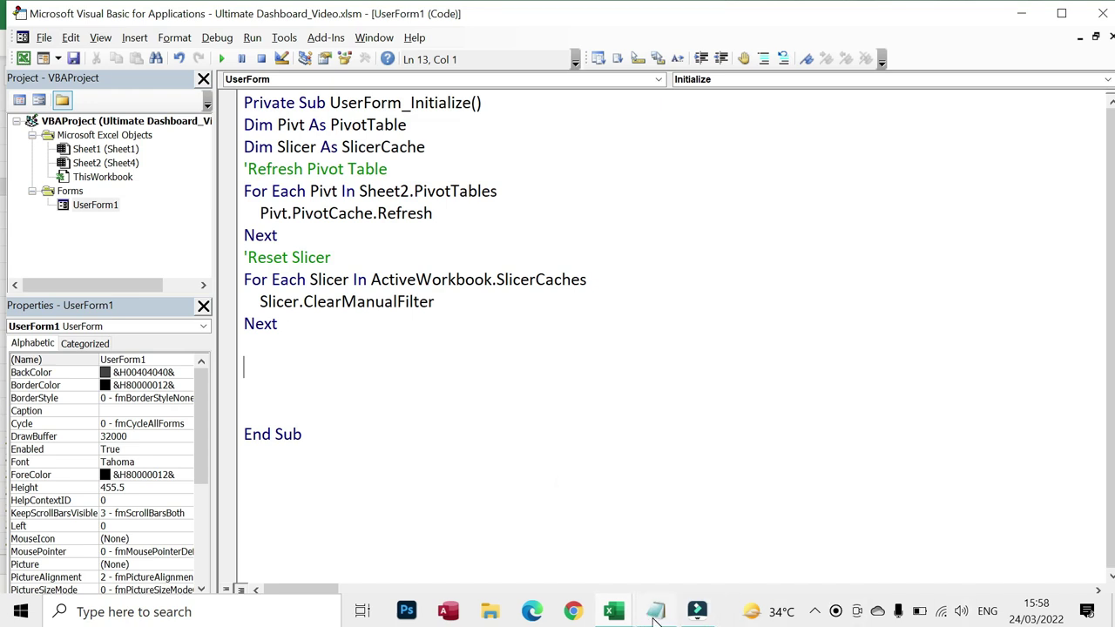
Move the monthly line chart up to cover rows 5–14 and check its name.
mouse_move(613, 612)
click(544, 522)
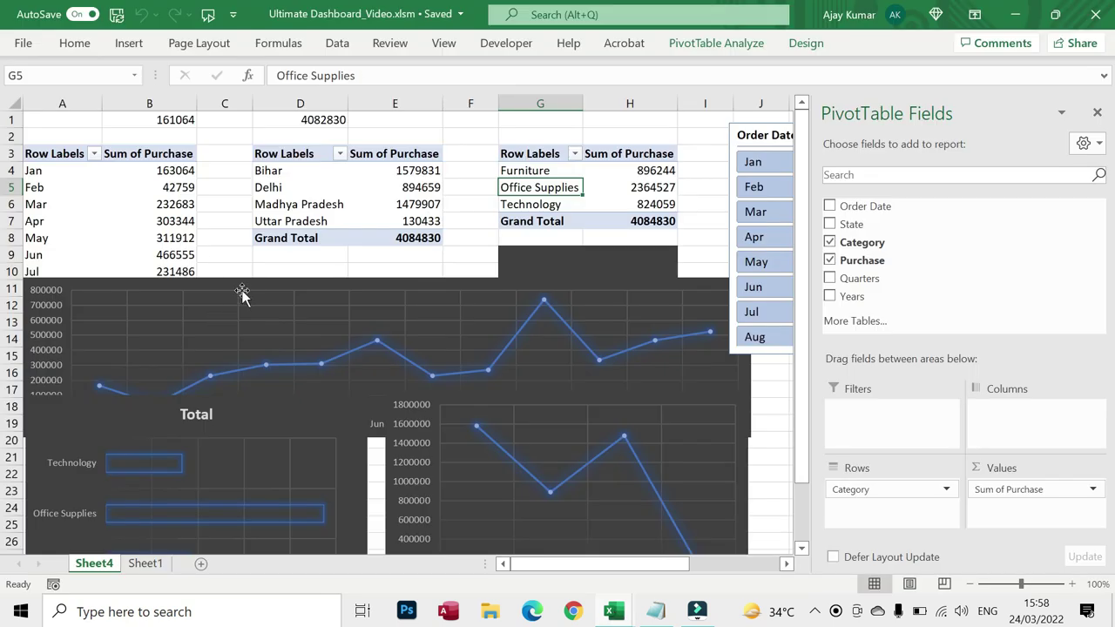
click(242, 295)
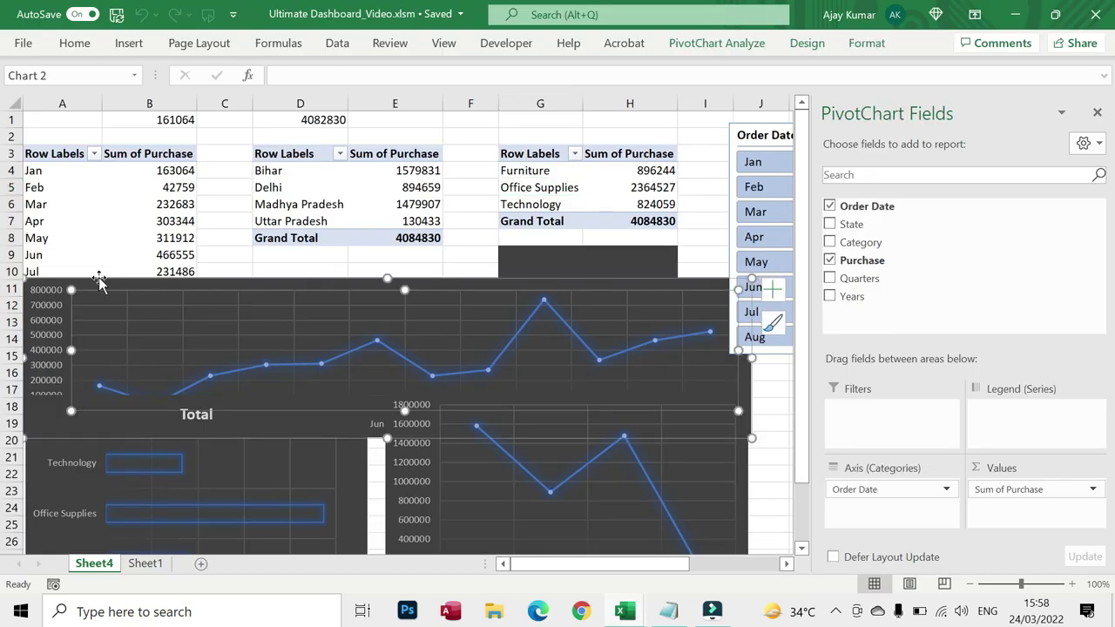
drag(98, 281, 102, 196)
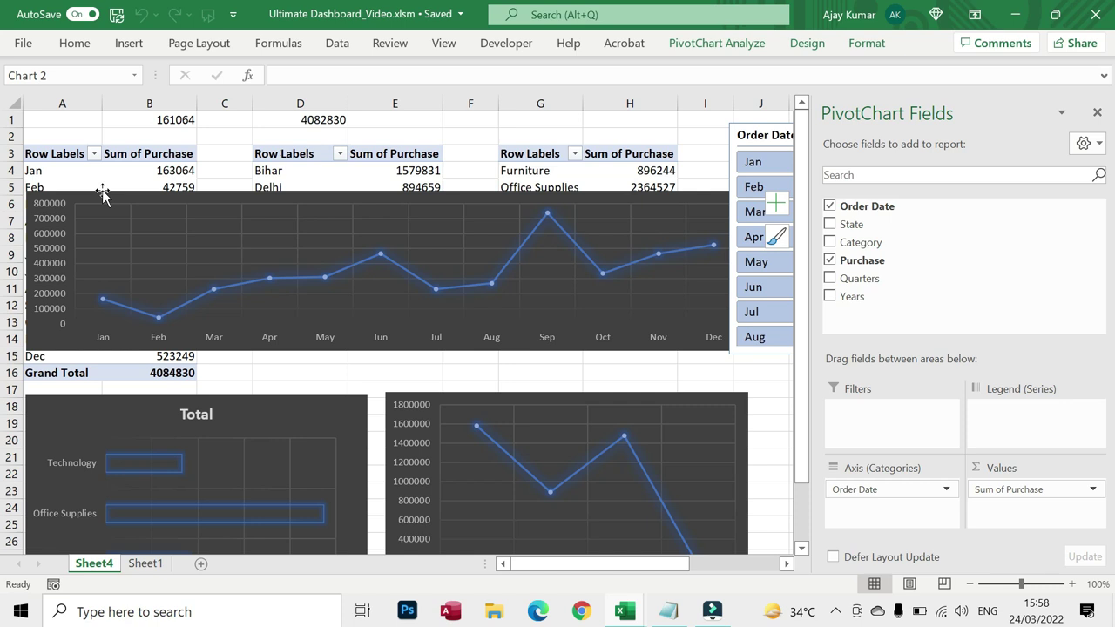
click(519, 407)
click(283, 410)
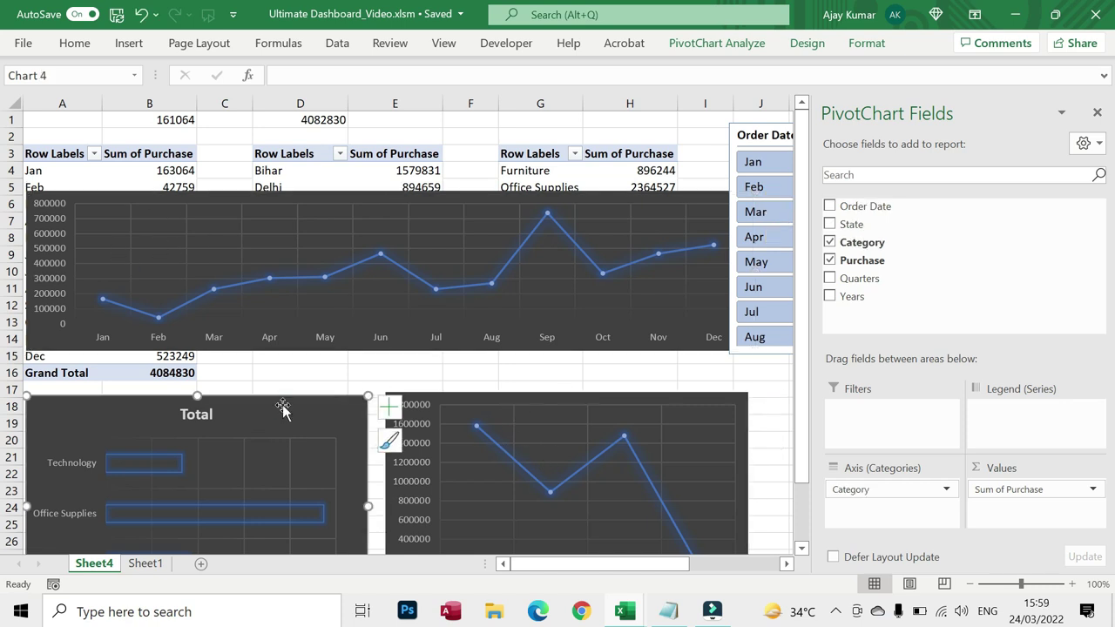
click(74, 197)
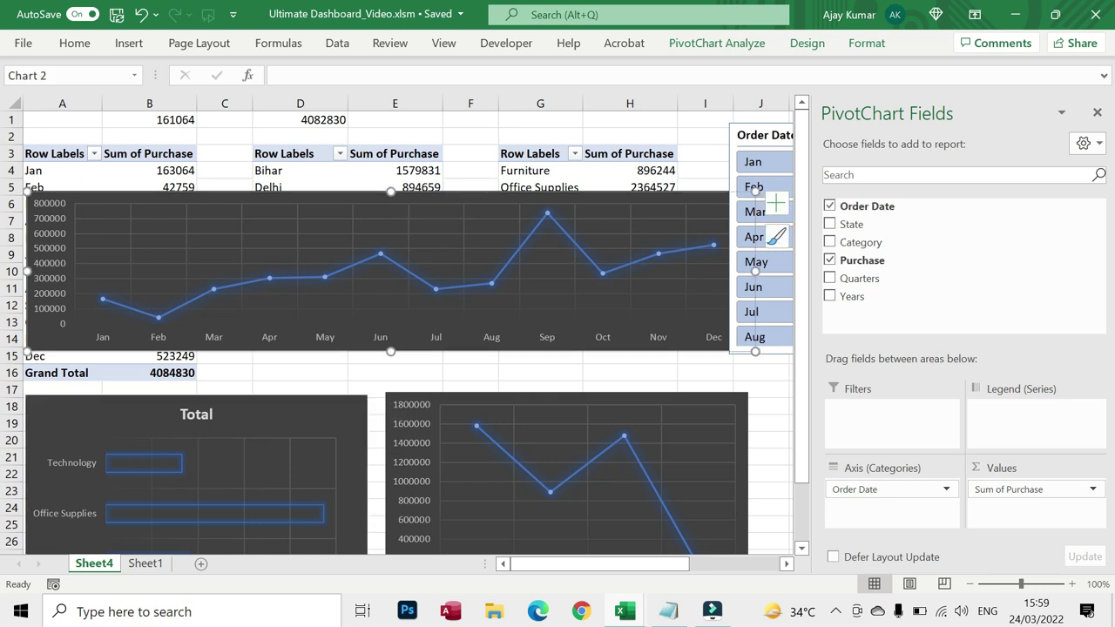
click(29, 76)
Rename the Total bar chart to Chart2 in the Name Box.
click(325, 397)
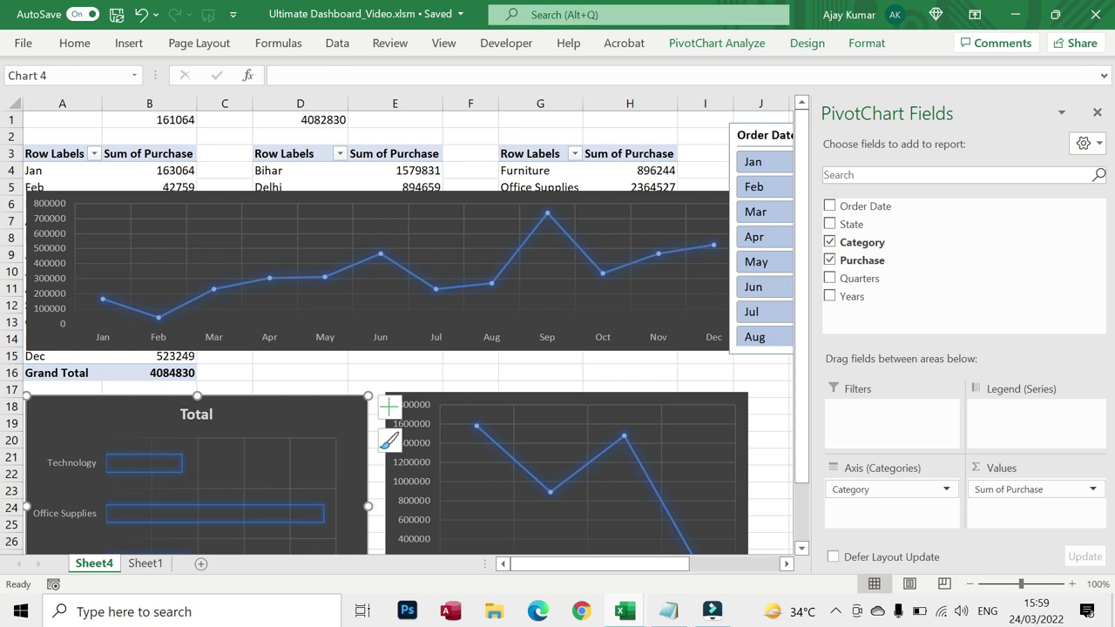
click(28, 76)
key(End)
key(BackSpace)
key(BackSpace)
text(2)
key(Return)
Rename the state chart Chart3, then type 'For ChNo = 1 to 3' in UserForm1's code.
click(458, 397)
click(29, 76)
text(Chart3)
key(Return)
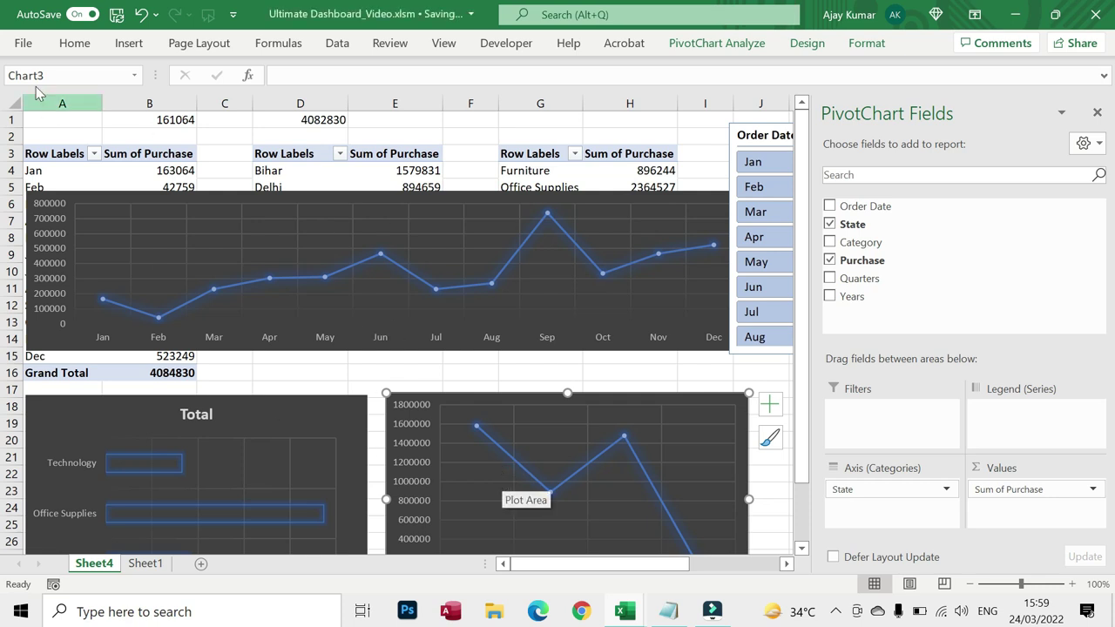
key(alt+F11)
text(For ChNo = 1 to 3)
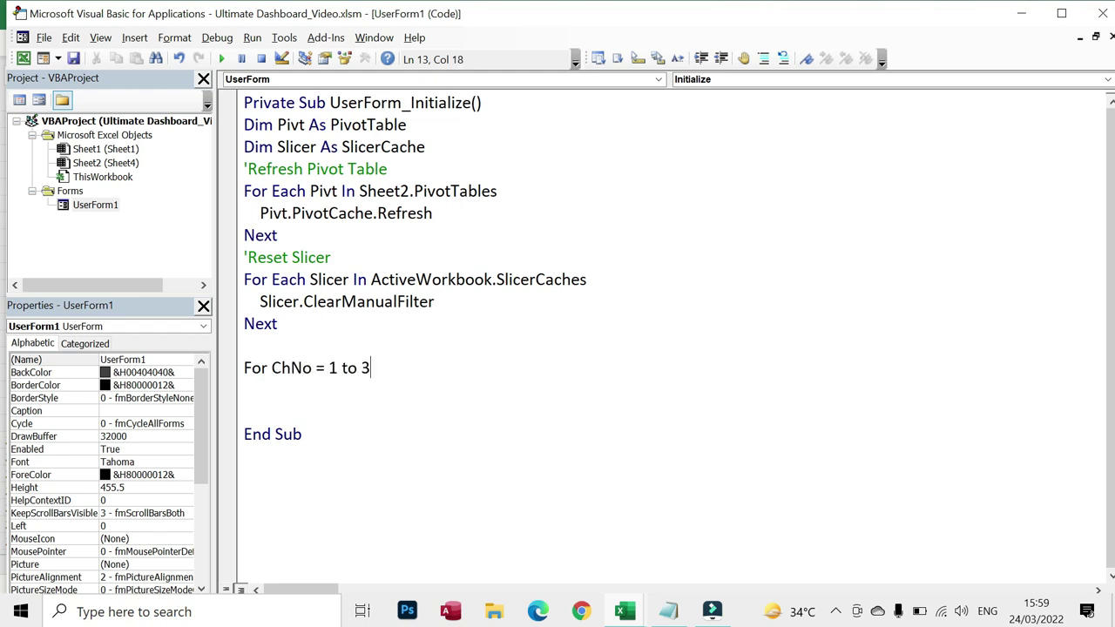
Add 'FilePath = Environ$("Temp")' inside the loop and close it with Next ChNo.
key(Return)
text(Next ChNo)
key(Tab)
text(Filep)
key(BackSpace)
text(Path = )
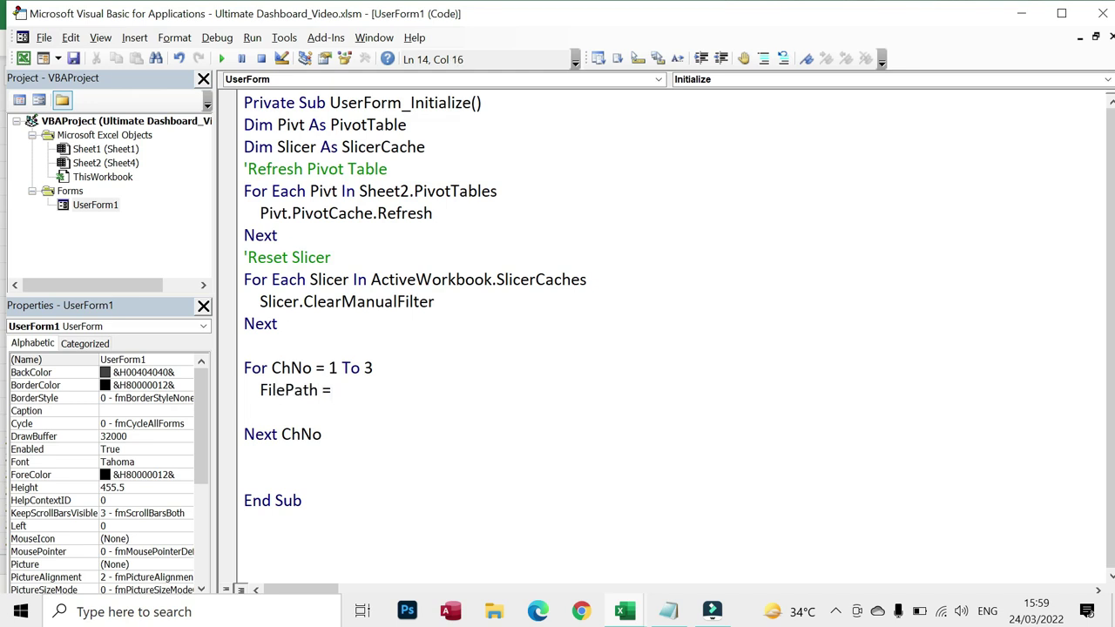
text(En)
text(vor)
key(BackSpace)
key(BackSpace)
text(iron)
text($("Temp"))
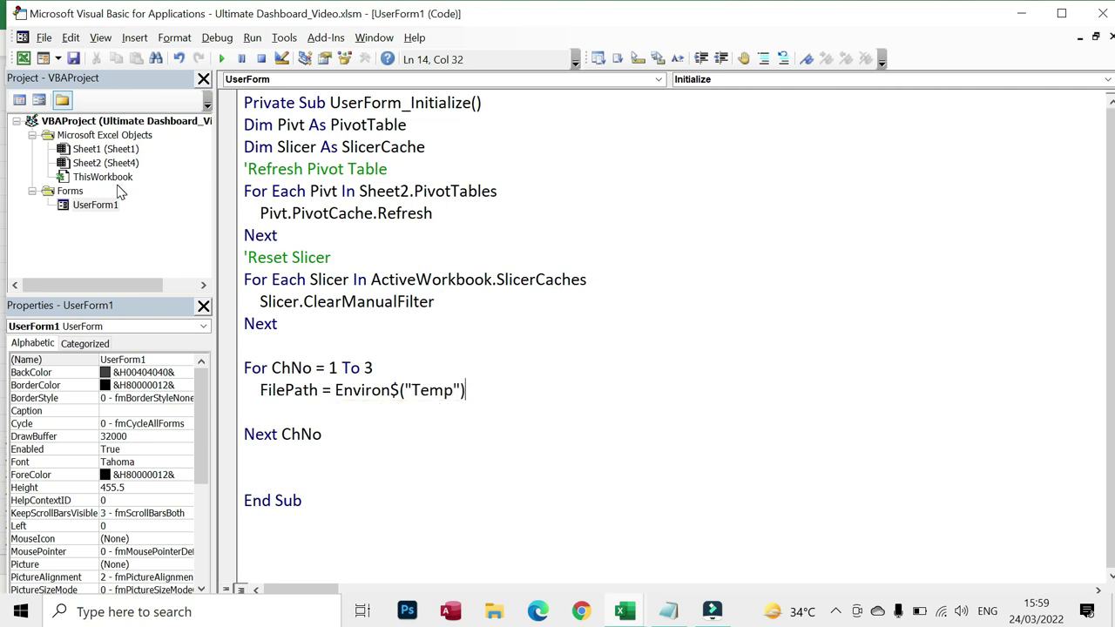
Set a breakpoint on Next ChNo, test-run to it, then reset and view the form.
click(229, 433)
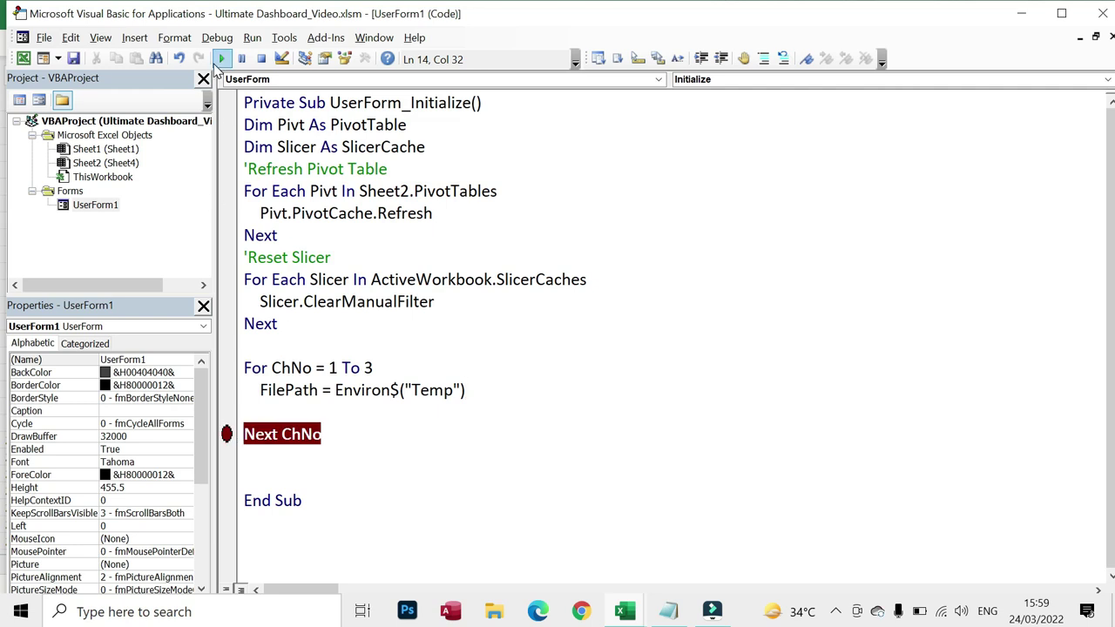
click(221, 58)
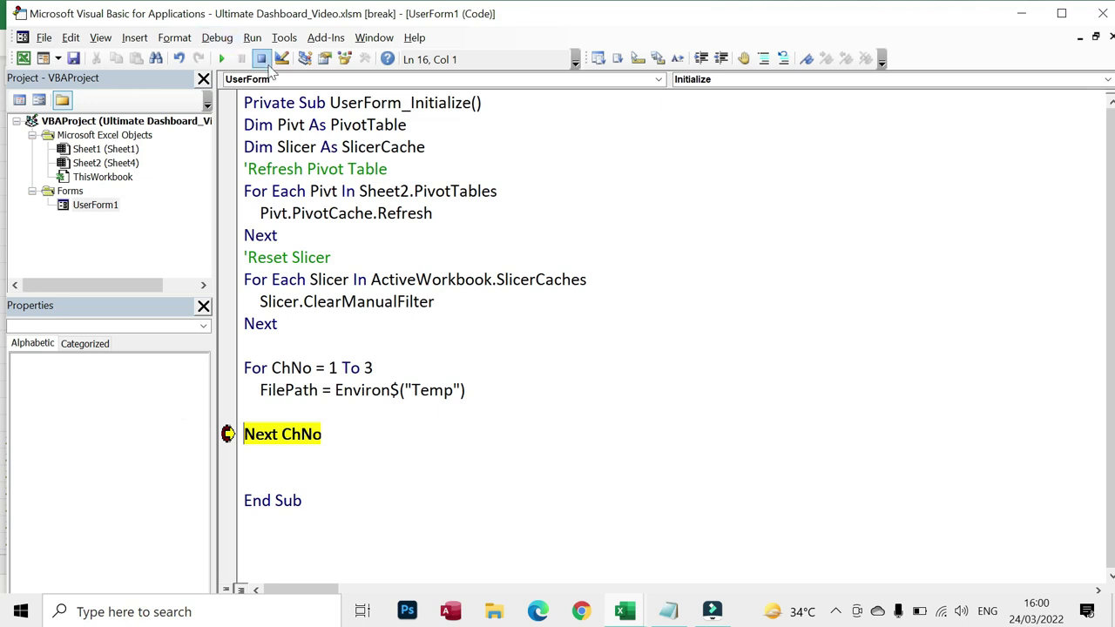
click(261, 59)
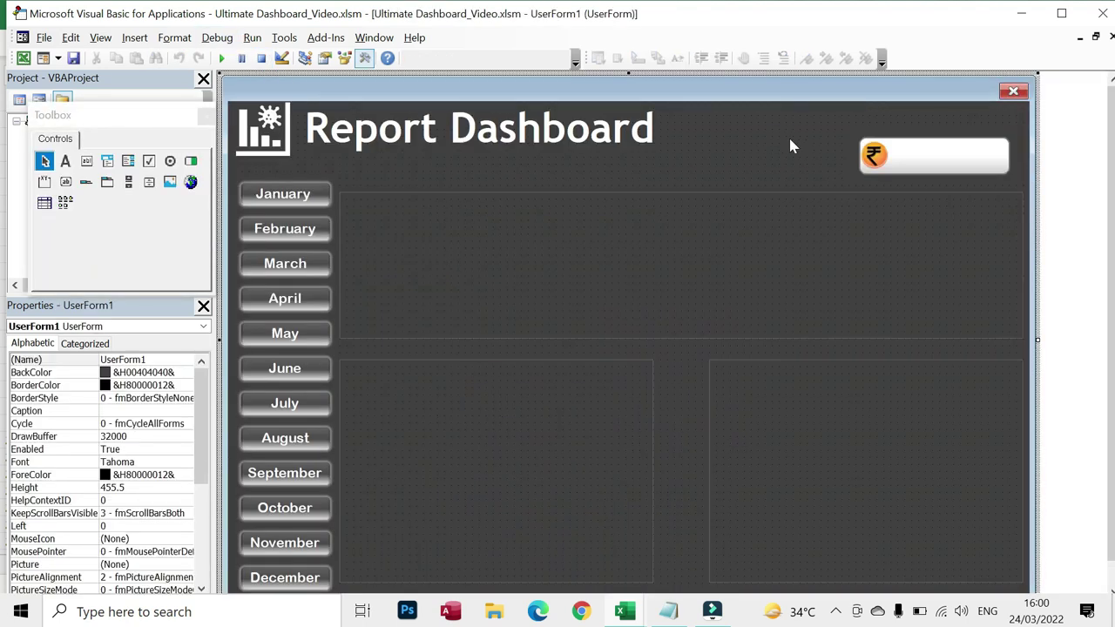
key(F7)
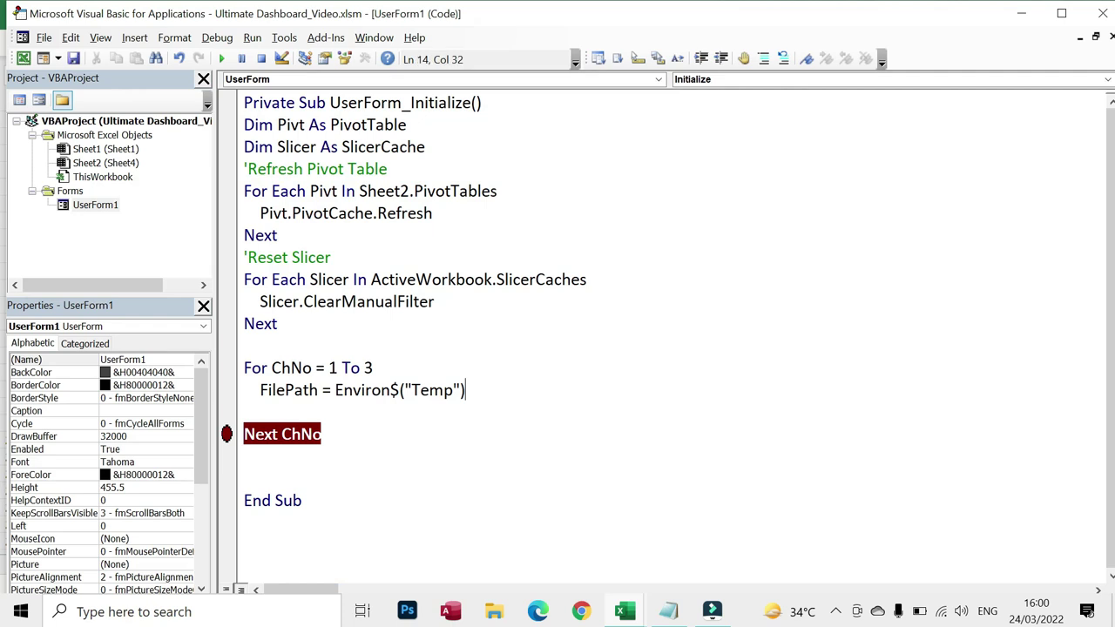
Append & "\Chart" & ChNo & ".jpg" to FilePath, test-run it, and switch to Excel.
text( & )
text(")
text(\)
text(Chart)
text(")
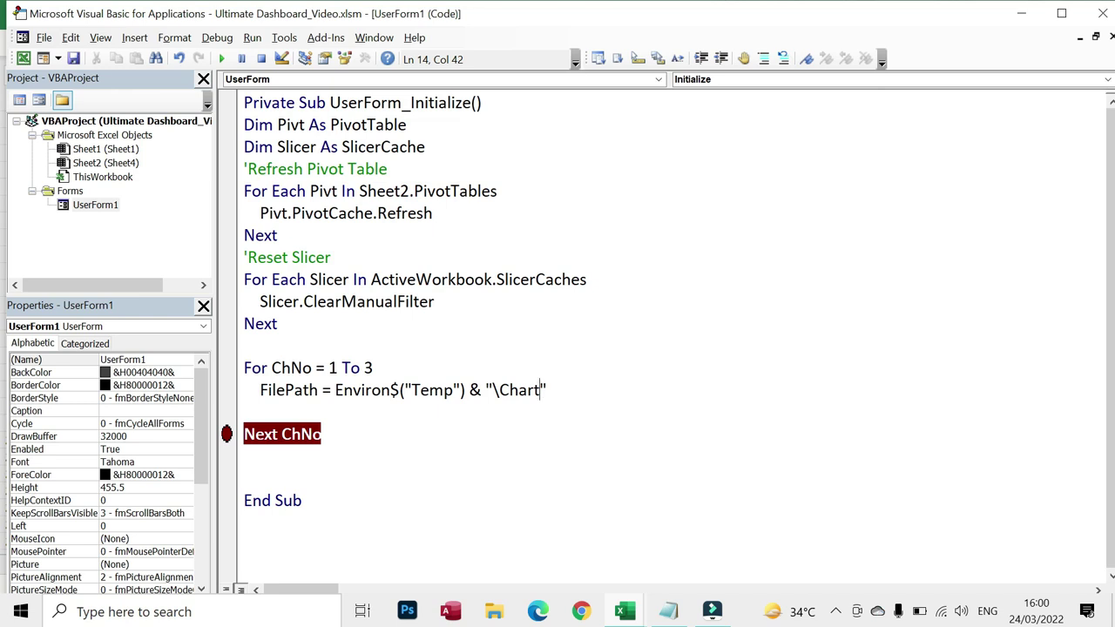
text(  & )
text(ChNo)
text( &)
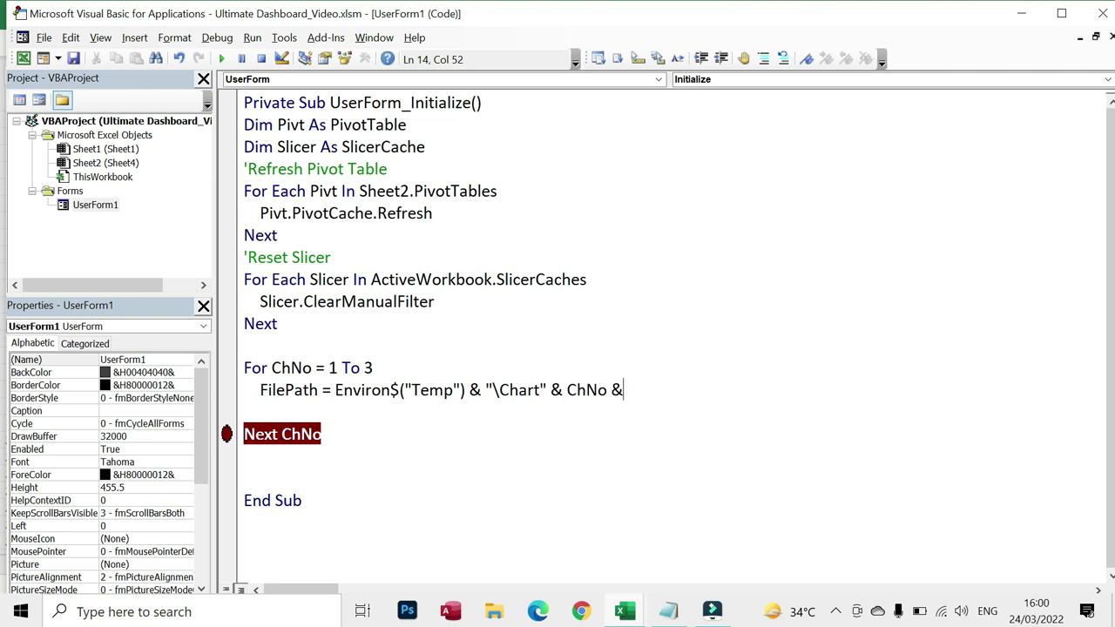
text( ".jpg")
key(Return)
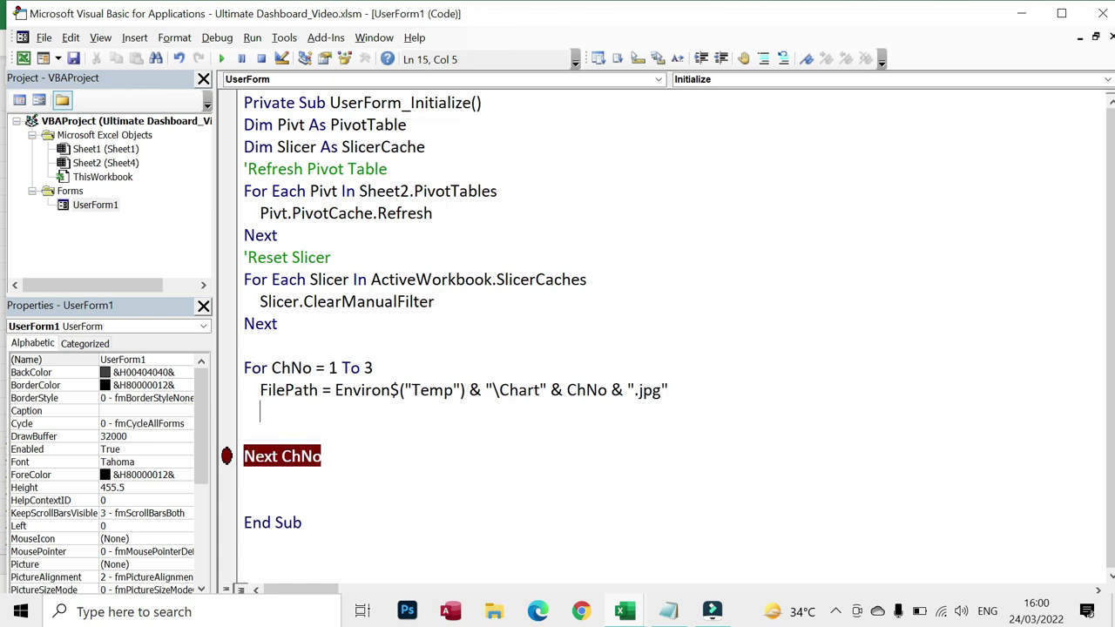
click(222, 58)
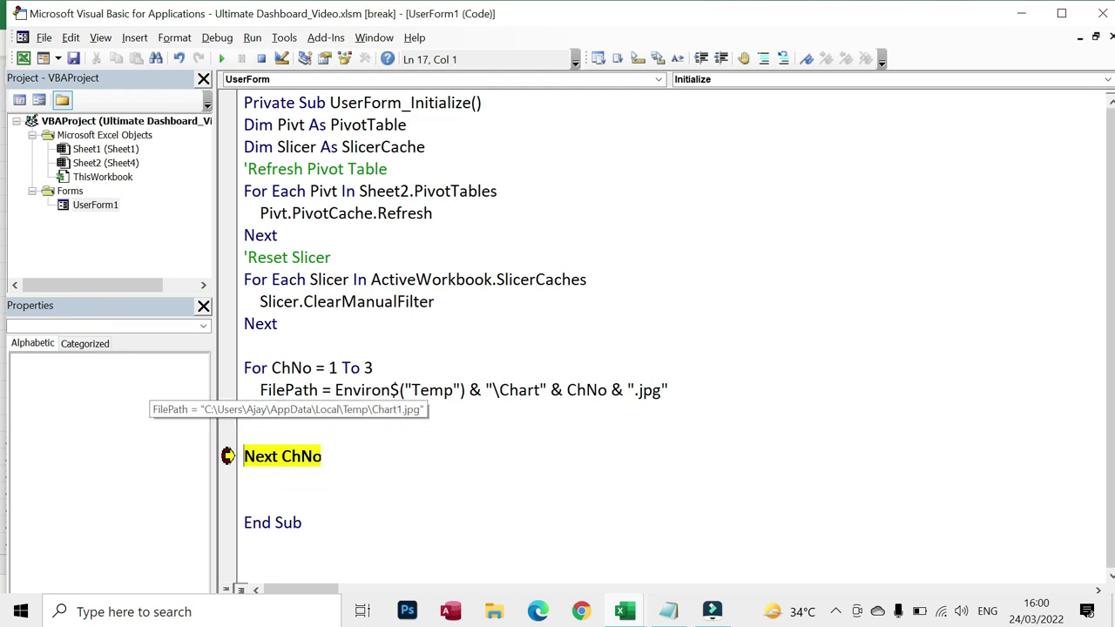
key(alt+F11)
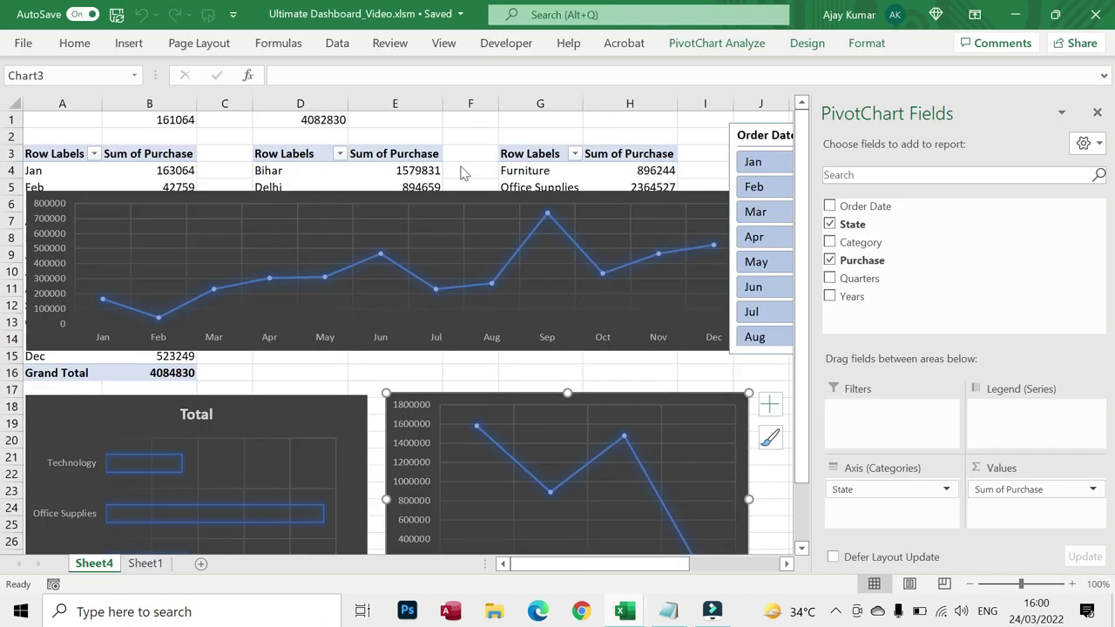
Add Sheet2.Activate as the first statement inside the ChNo loop.
key(alt+Tab)
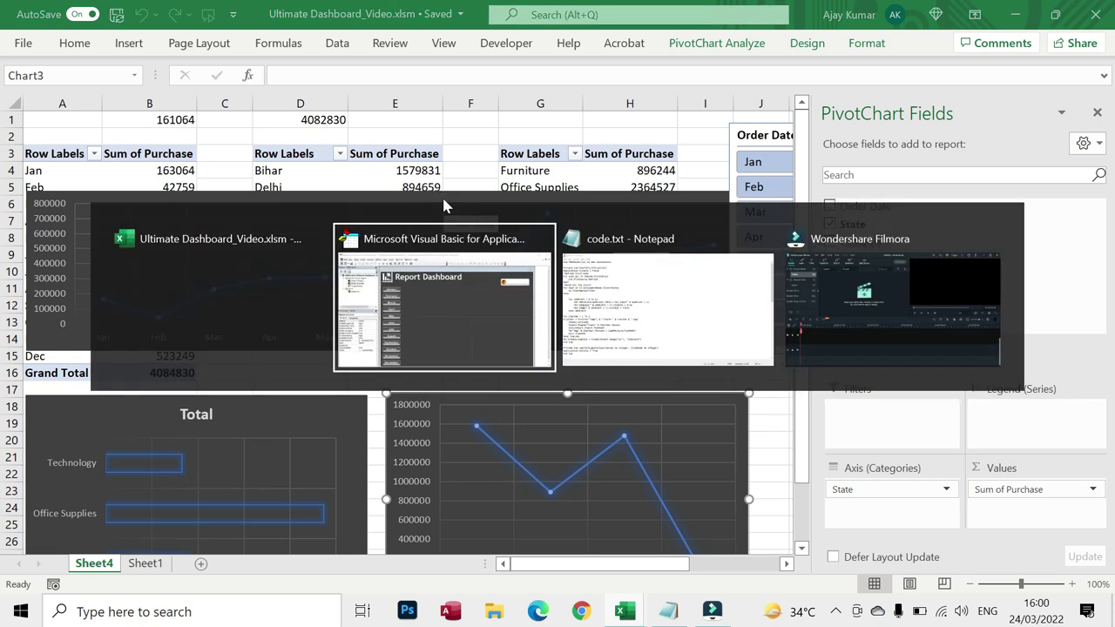
drag(149, 113, 117, 296)
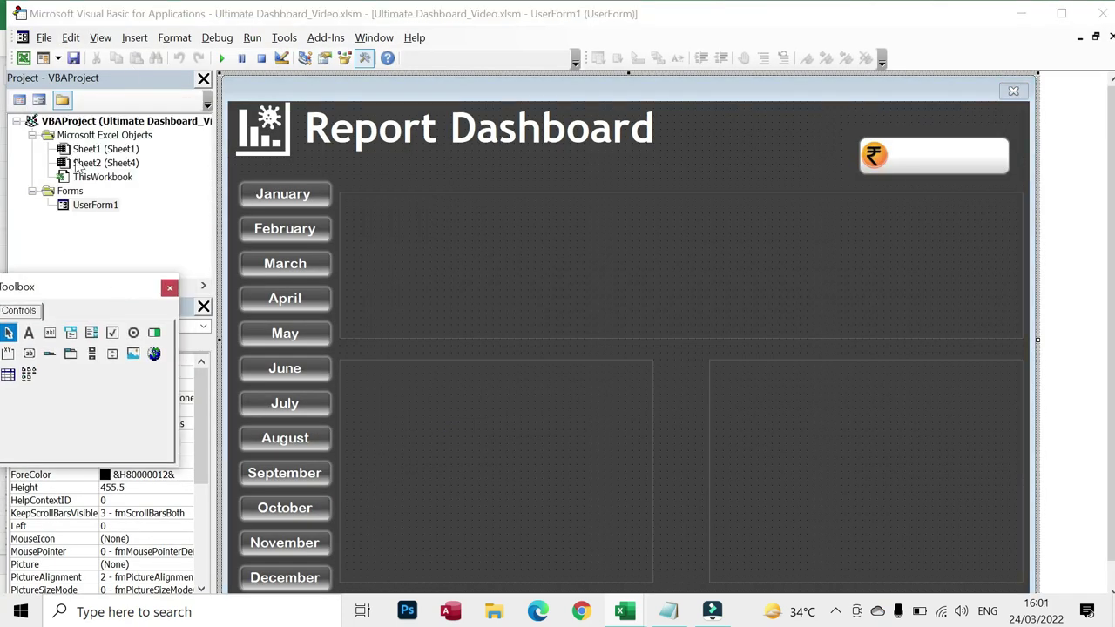
key(F7)
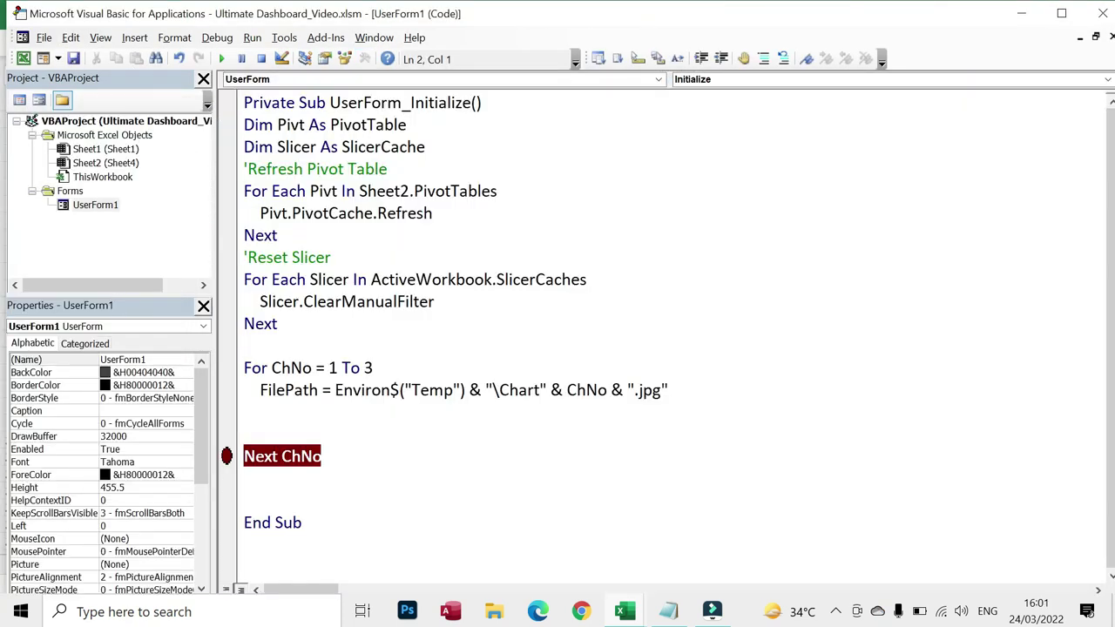
text(Sheet2.ac)
key(Tab)
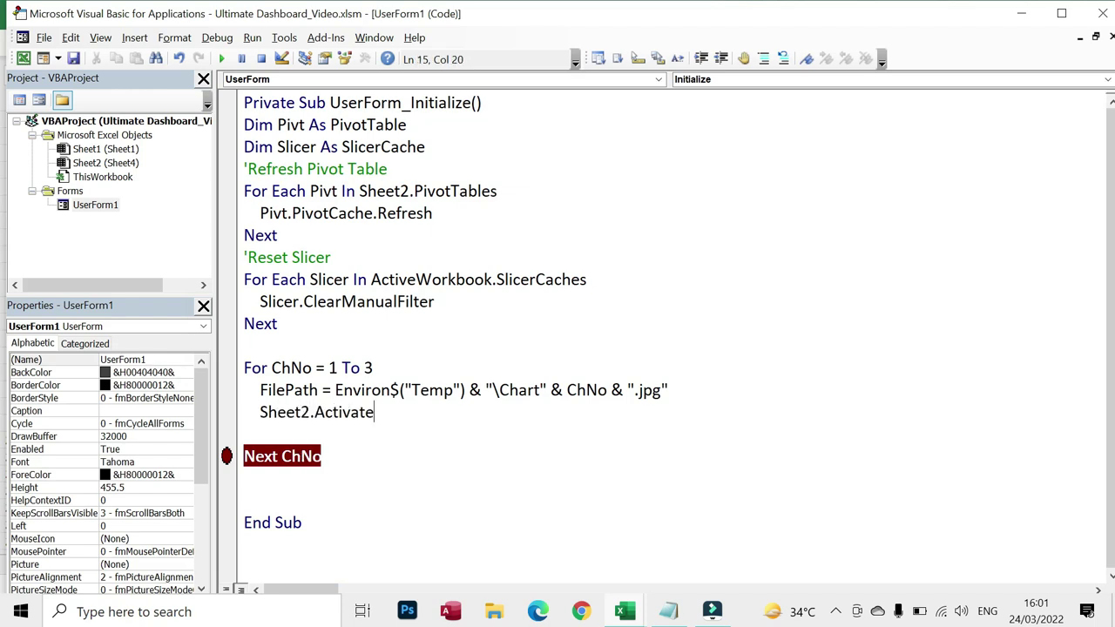
key(Return)
Select shape "Chart" & ChNo on Sheet2 and export it with ActiveChart.Export FilePath.
text(Sheet)
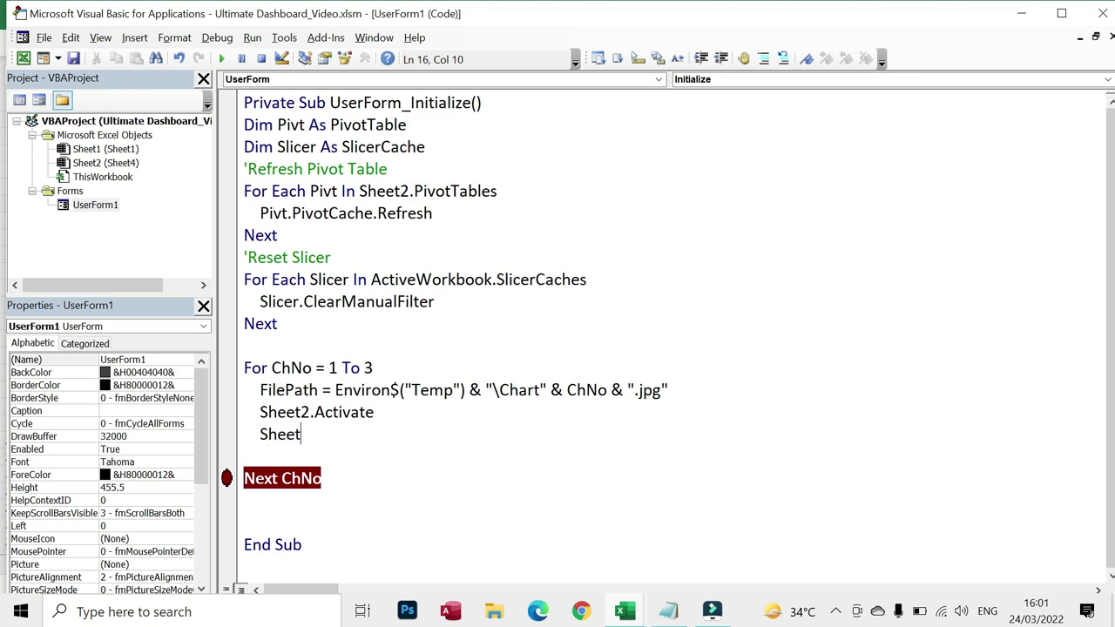
text(2.sh)
key(Tab)
text(("Chart)
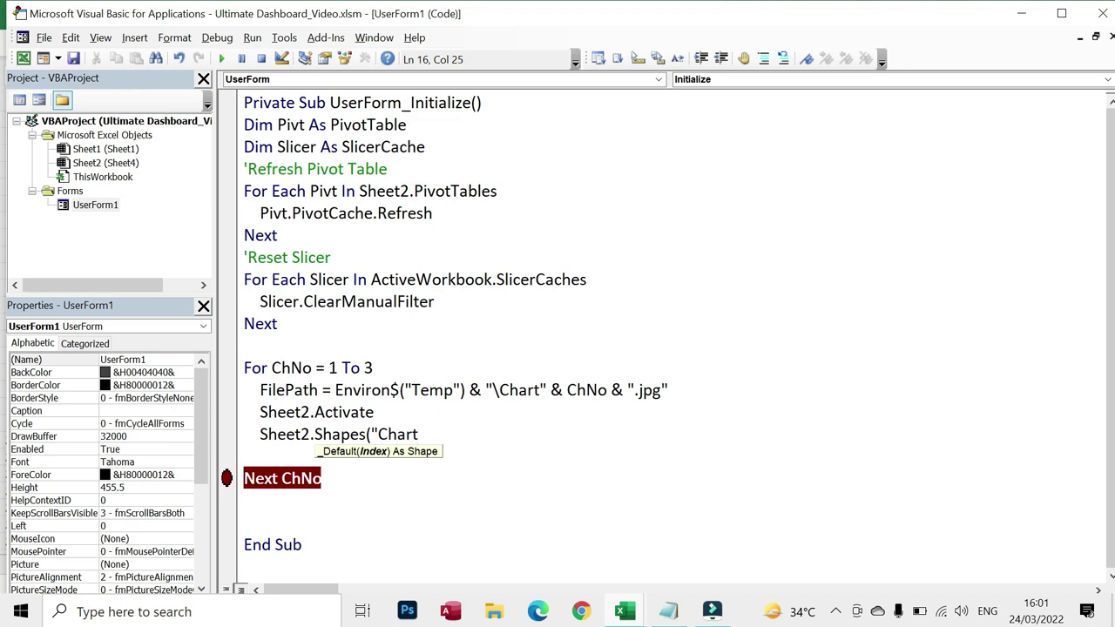
key(alt+Tab)
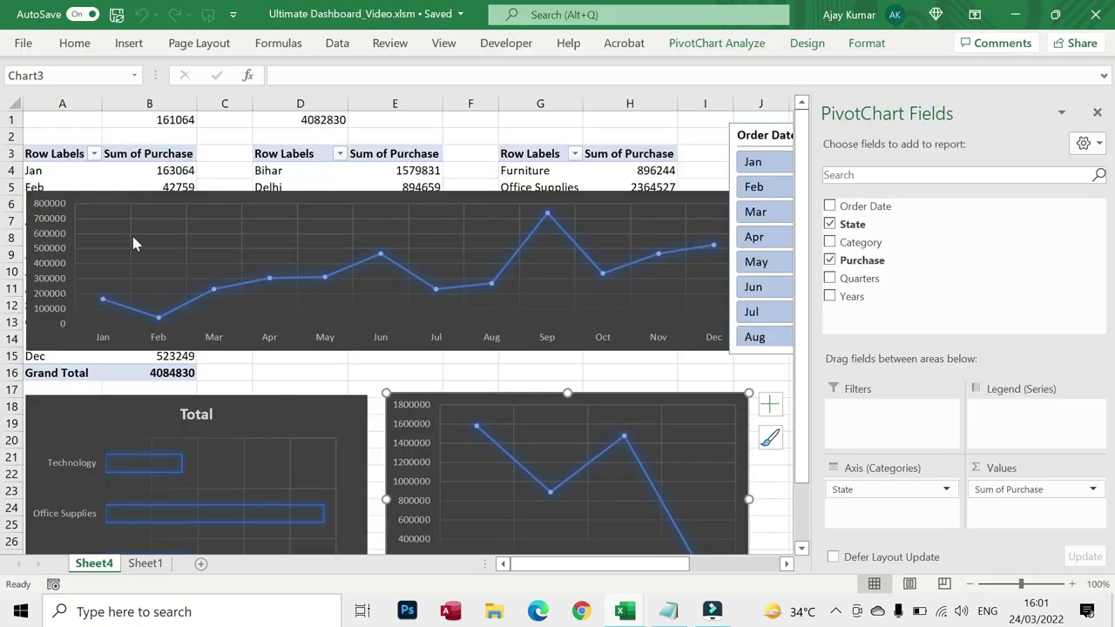
key(alt+Tab)
text(" & )
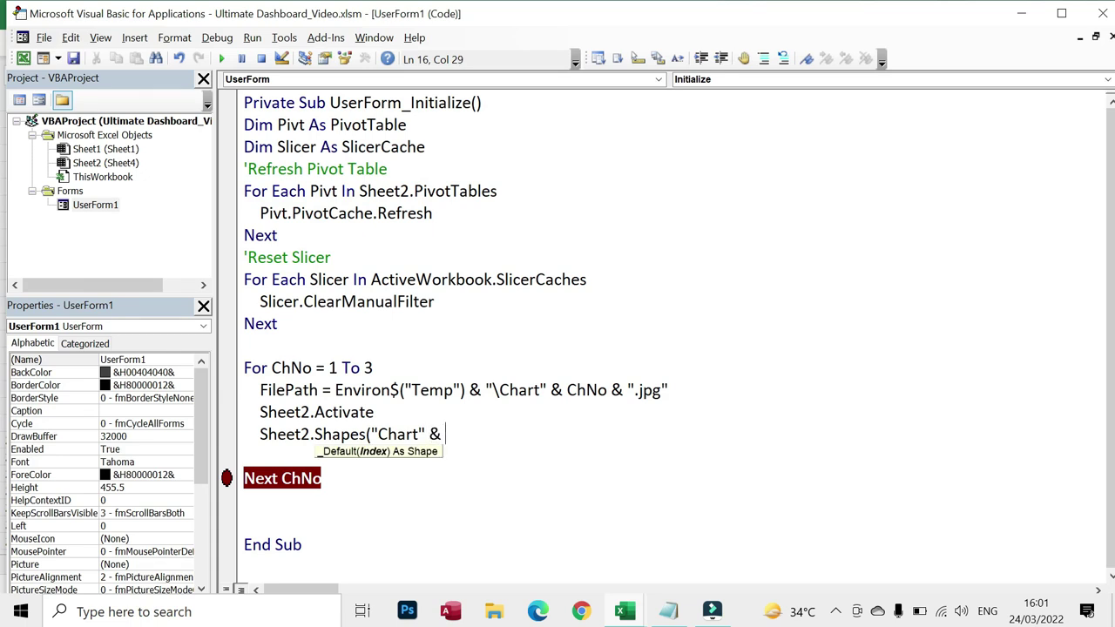
text(ChNo))
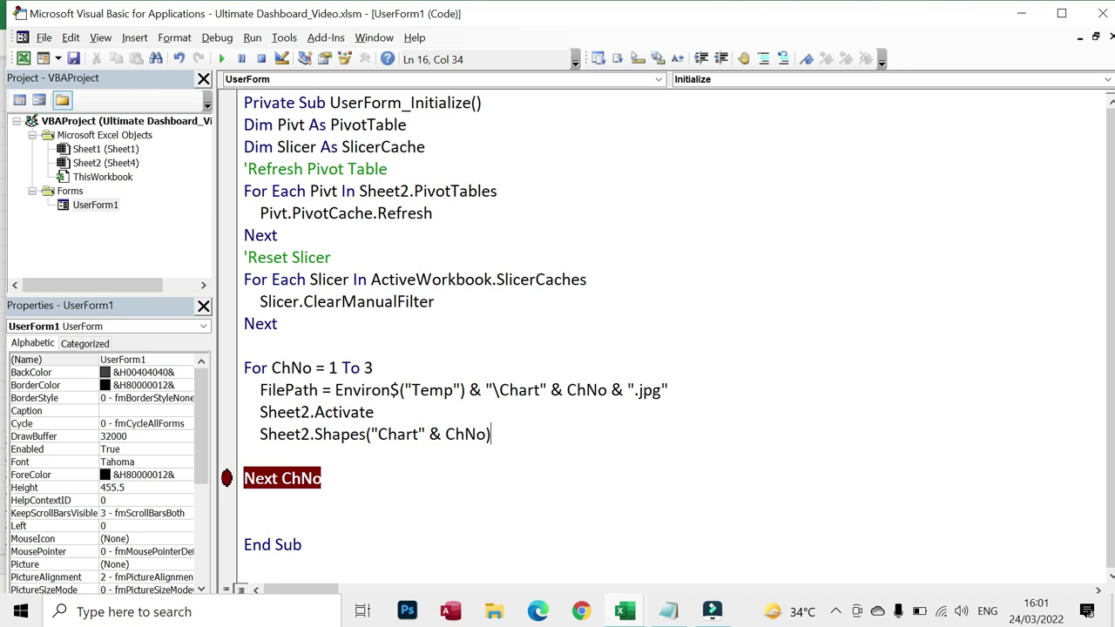
text(.select)
key(Return)
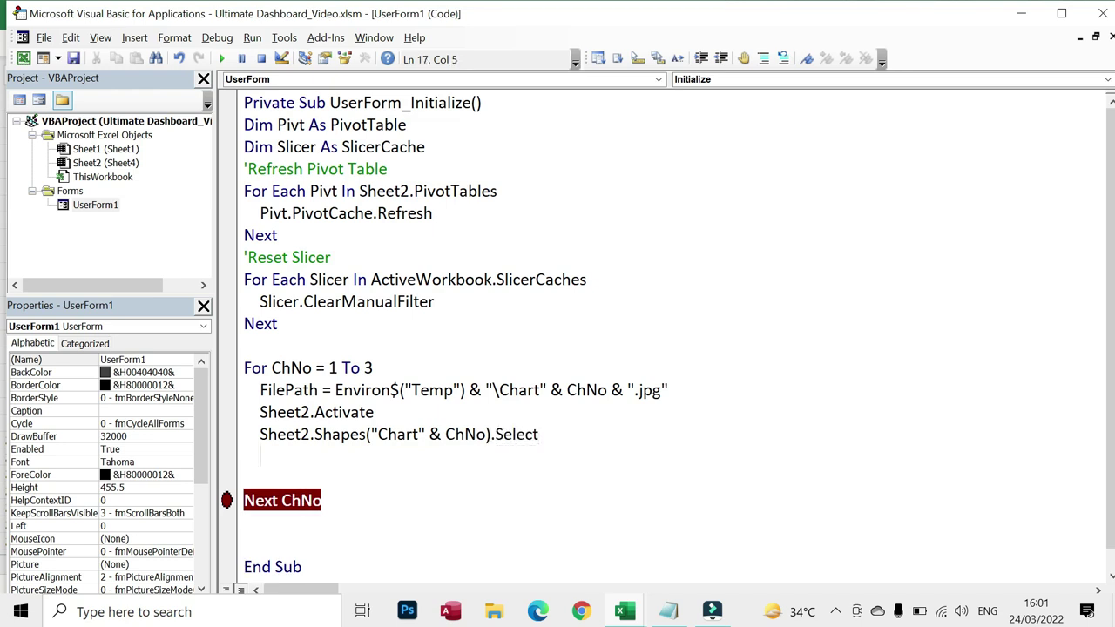
text(ActiveChart.Export)
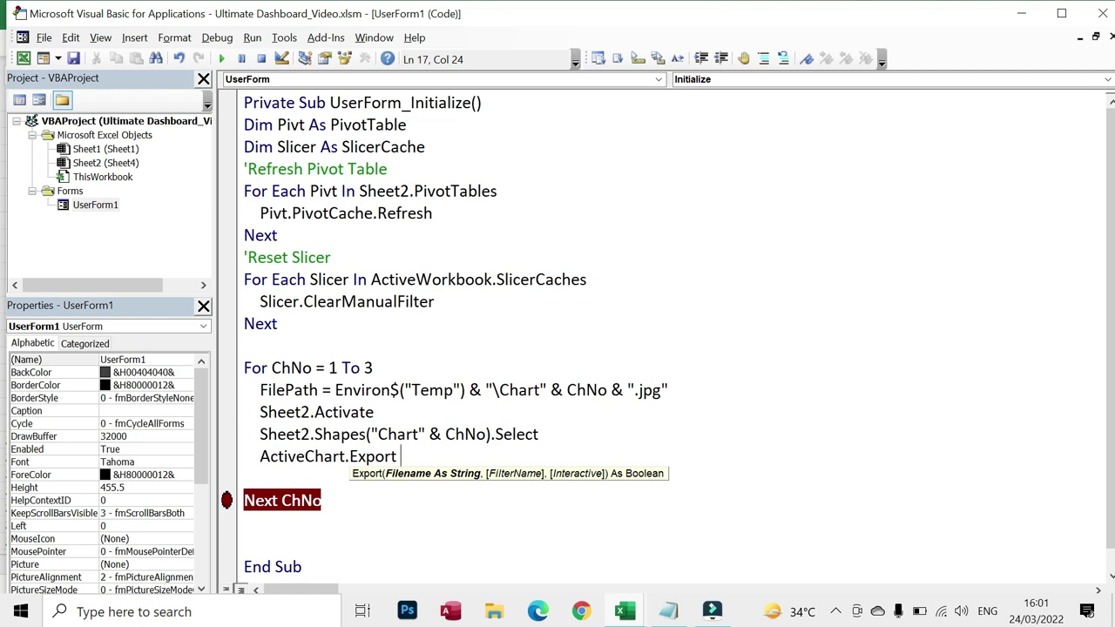
text( FilePath)
key(Return)
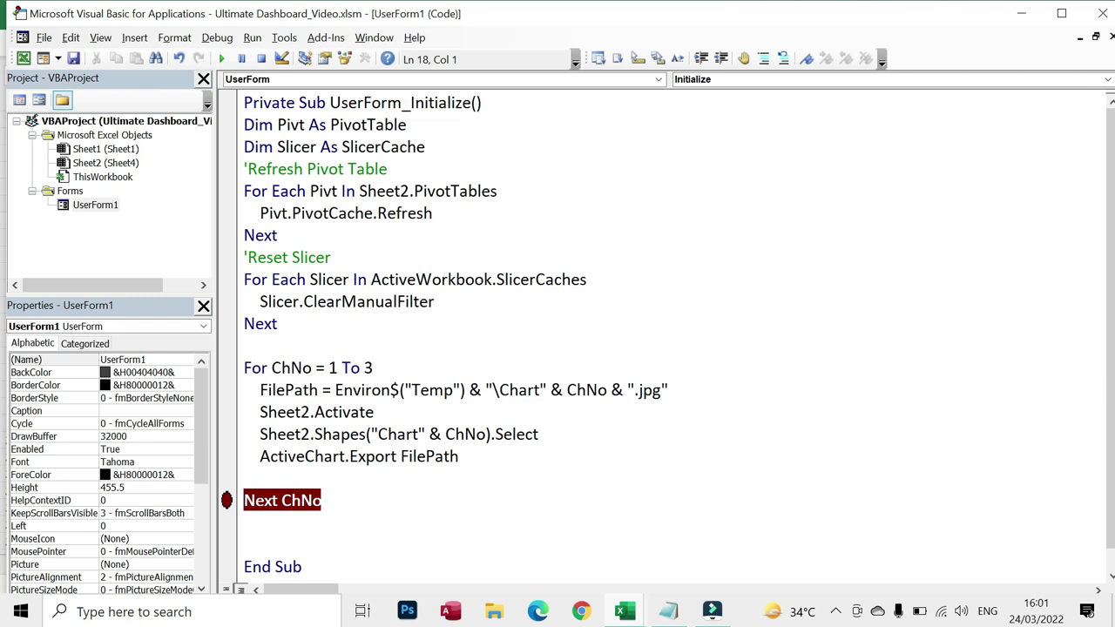
Load each exported chart with Me("Img" & ChNo).Picture = LoadPicture(FilePath).
key(Tab)
text(me.)
key(BackSpace)
text(()
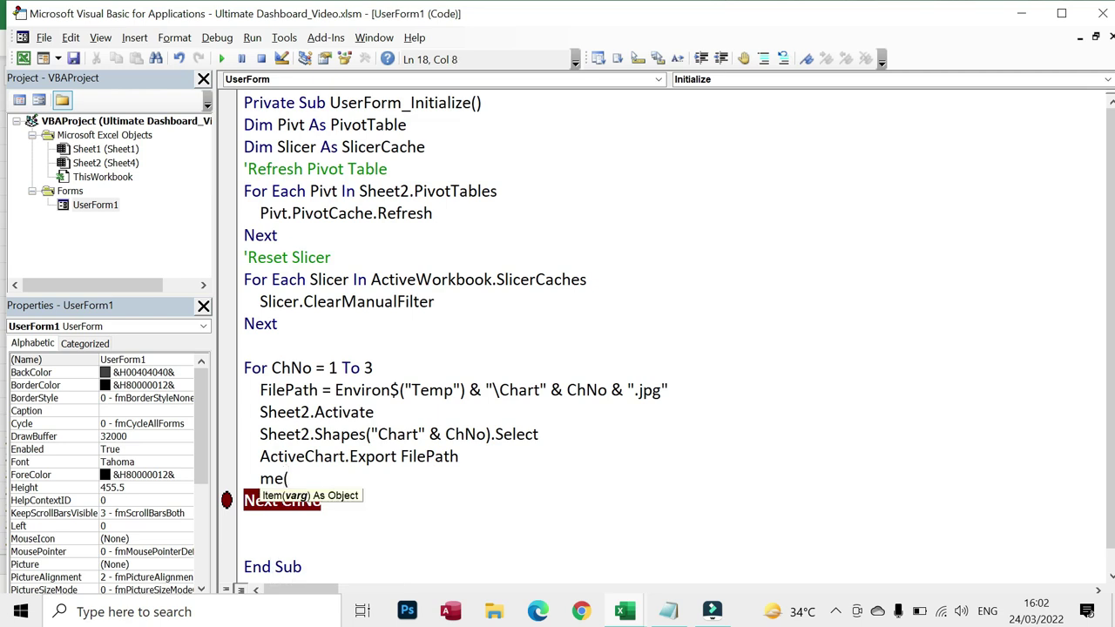
text("Img" &)
text( ChNo)
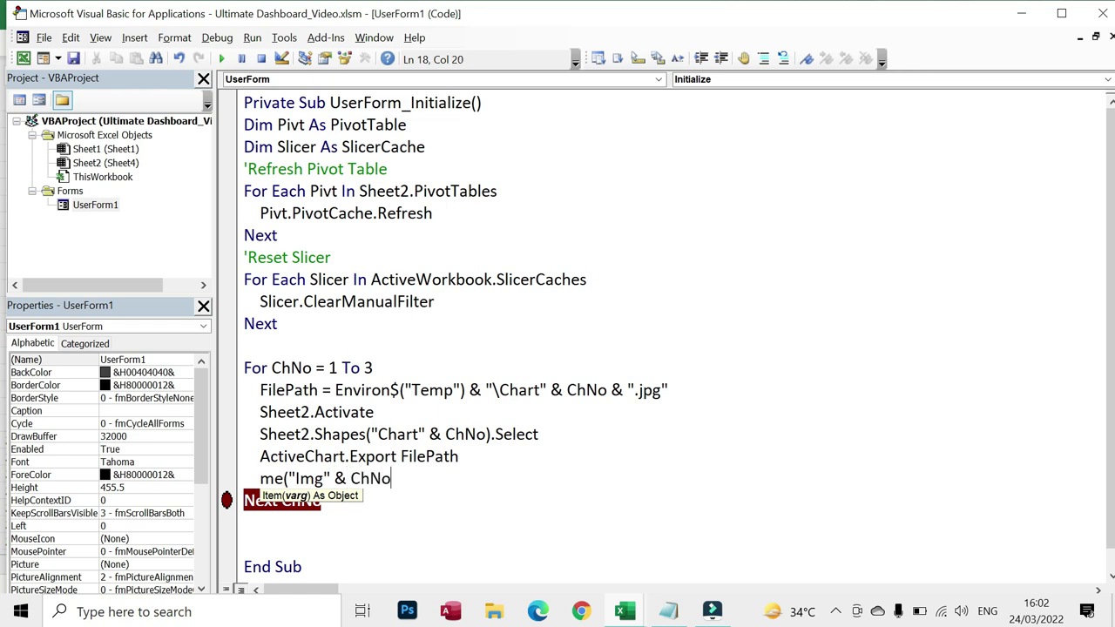
text())
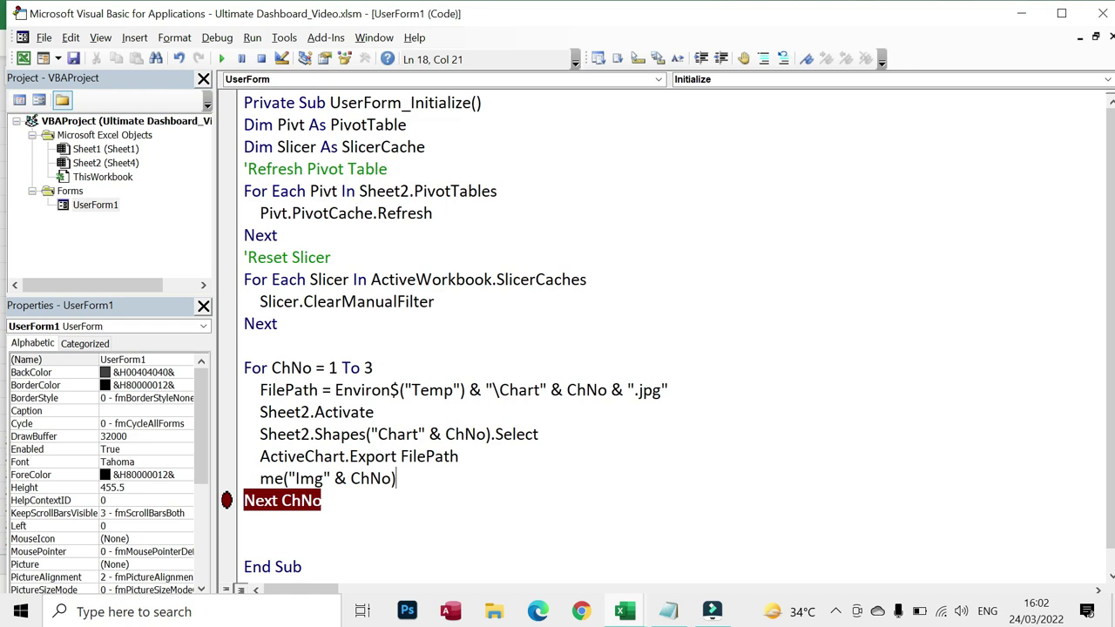
key(Down)
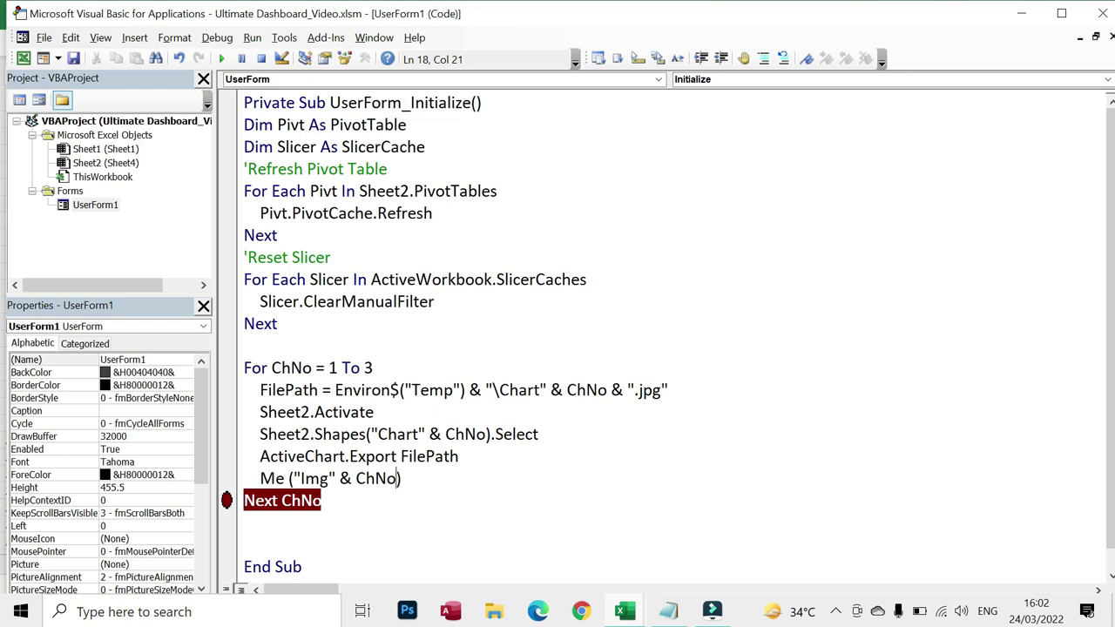
text(.Picture = LoadPicture()
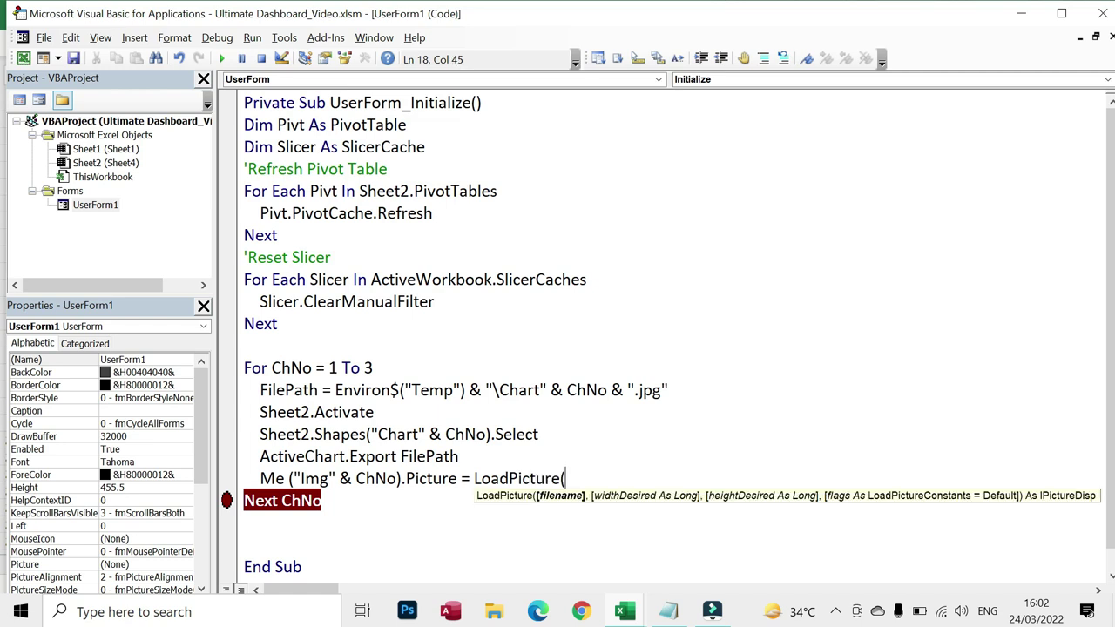
text(FilePath)
key(Return)
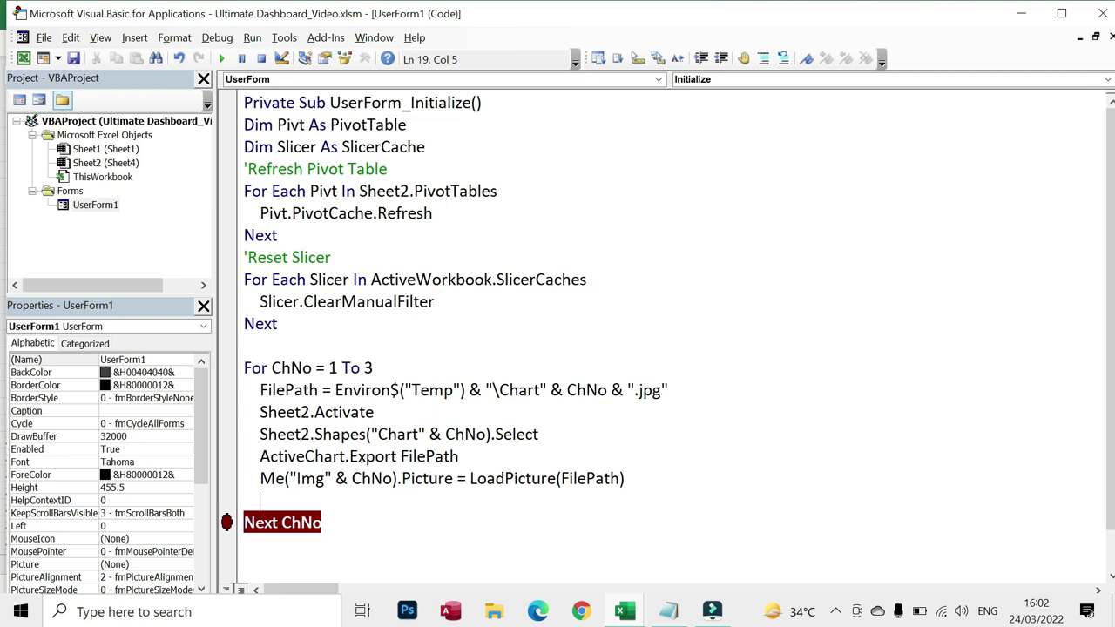
Add Kill FilePath, clear the Next ChNo breakpoint, and run the dashboard form.
text(Kill)
text( FilePath)
key(Down)
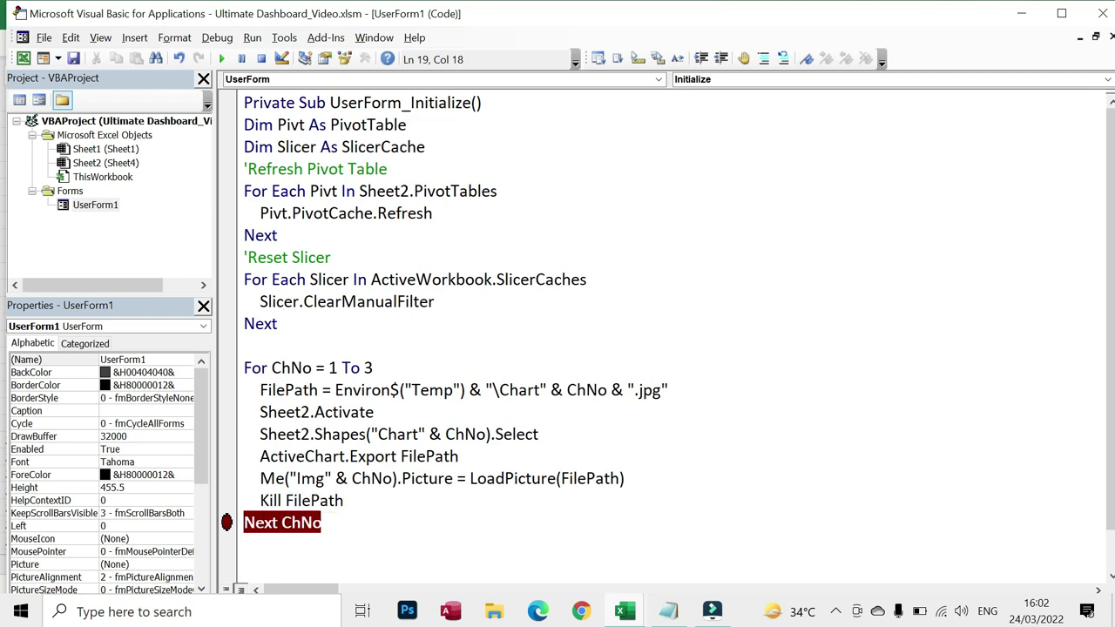
key(Return)
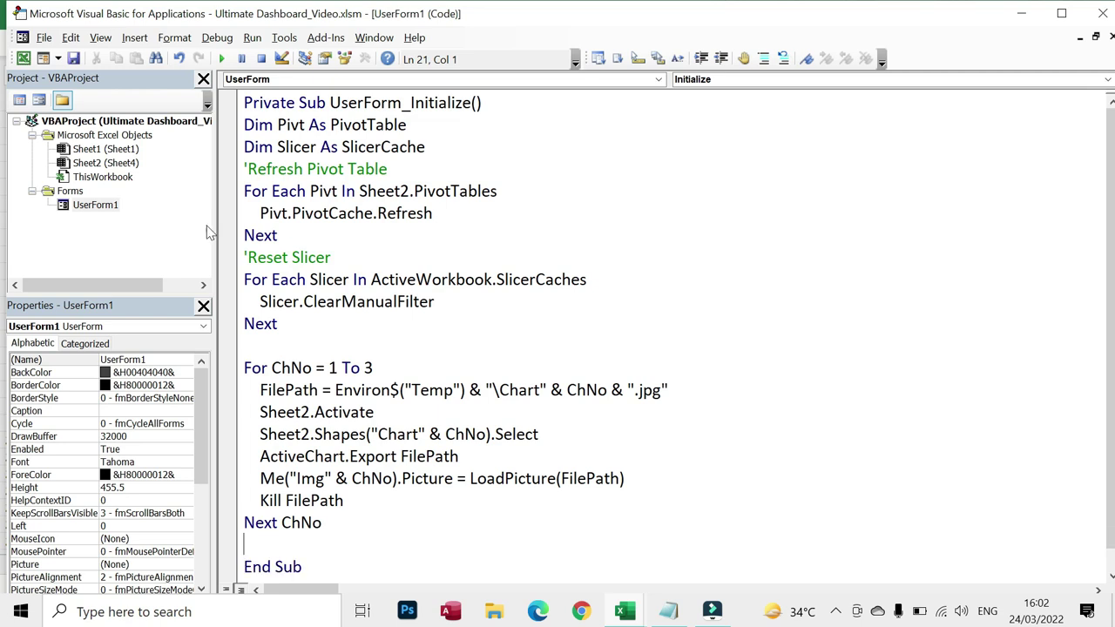
click(222, 59)
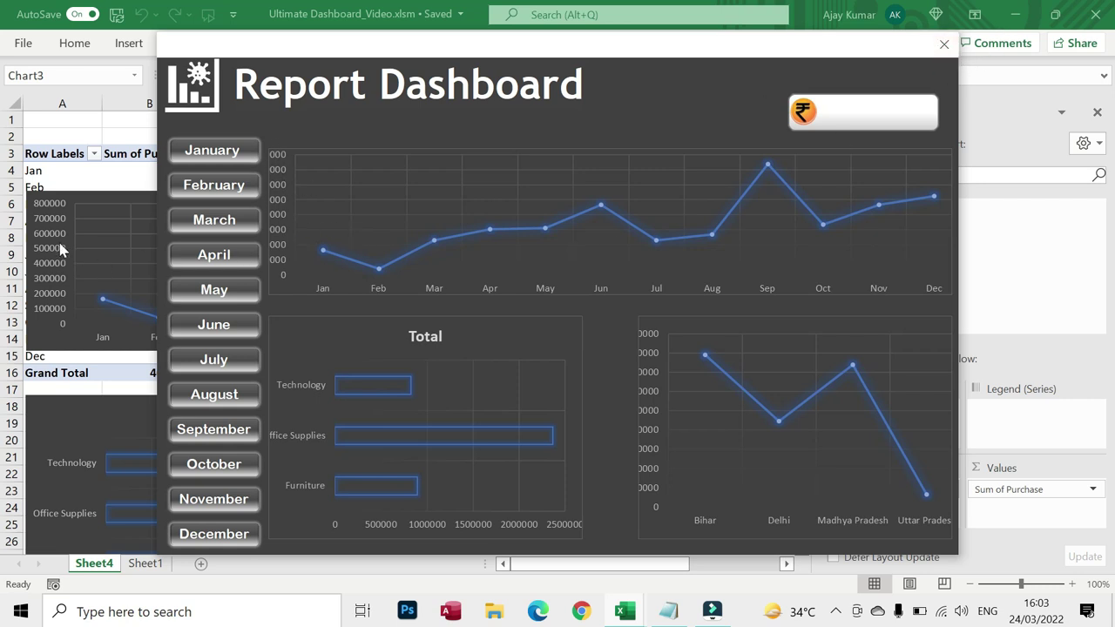
Close the running dashboard and narrow the monthly purchase line chart in the workbook.
click(943, 43)
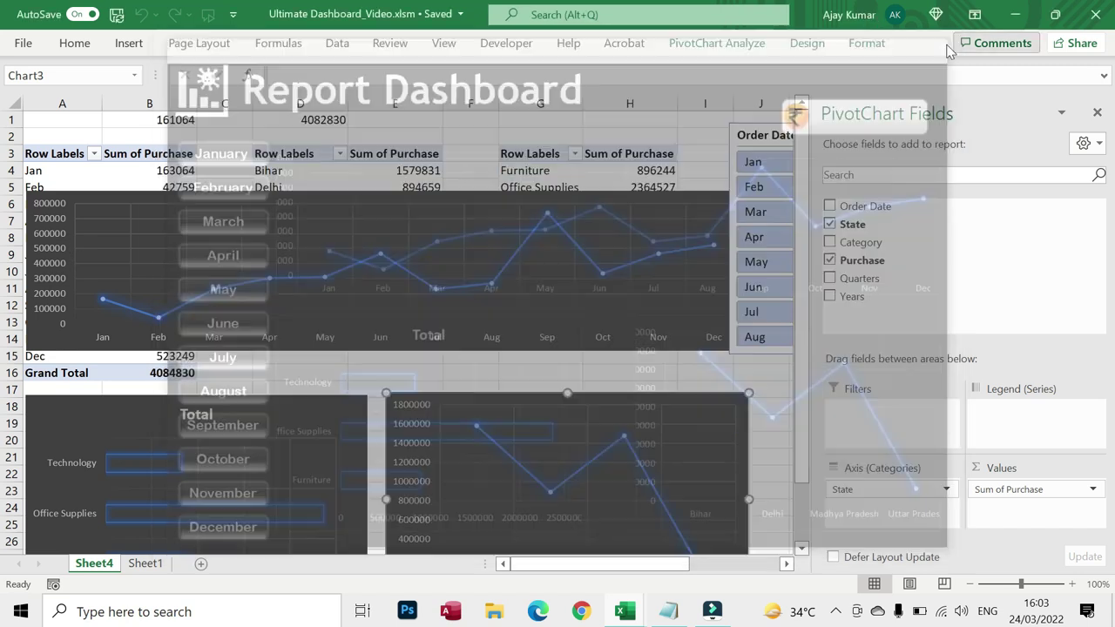
key(alt+F11)
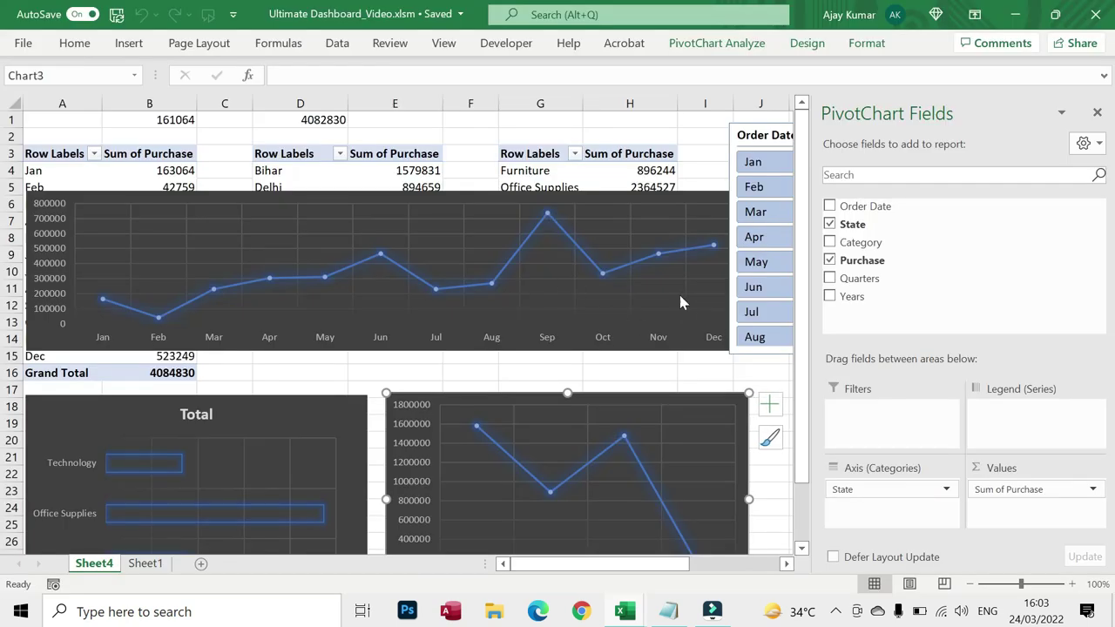
click(751, 271)
drag(751, 270, 738, 271)
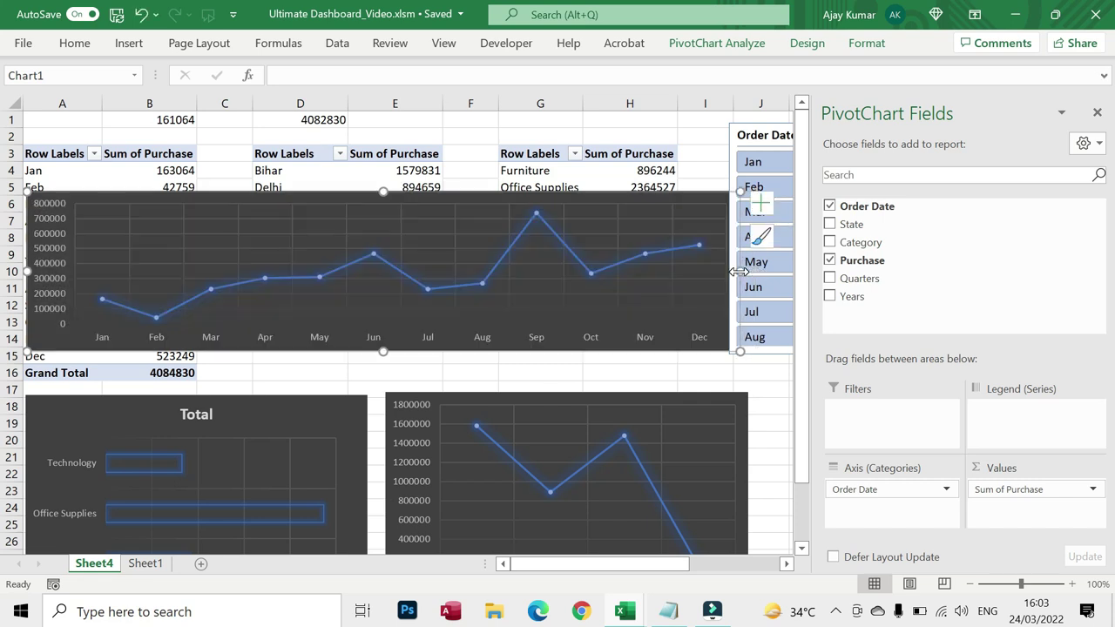
Make the State chart and the Category bar chart narrower from their right sides.
click(722, 442)
scroll(727, 442, down, 2)
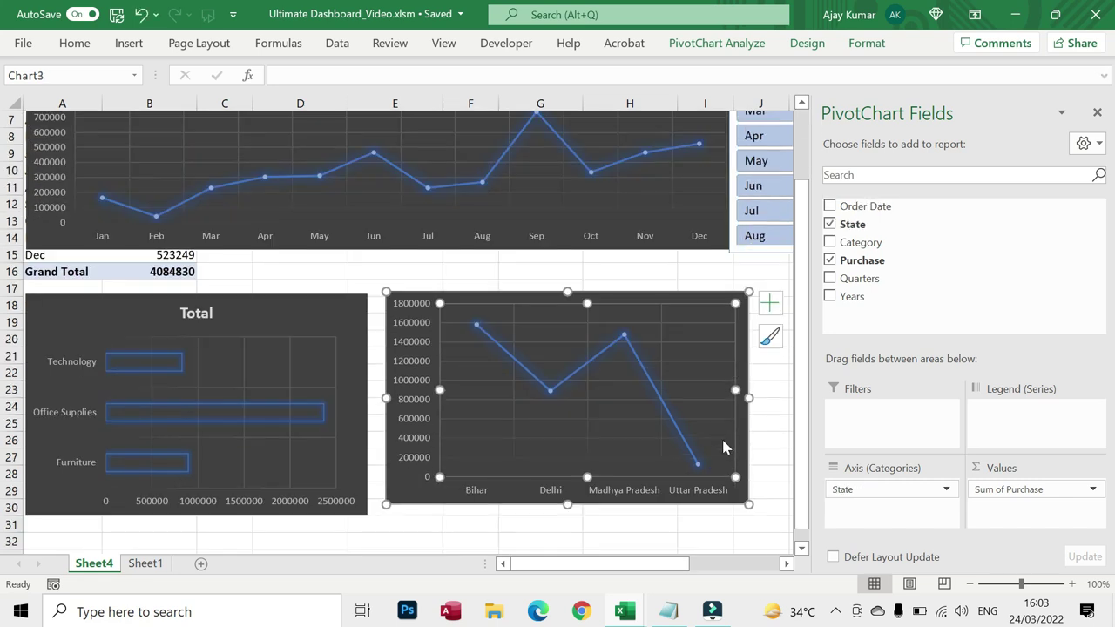
scroll(731, 444, down, 1)
drag(747, 346, 738, 346)
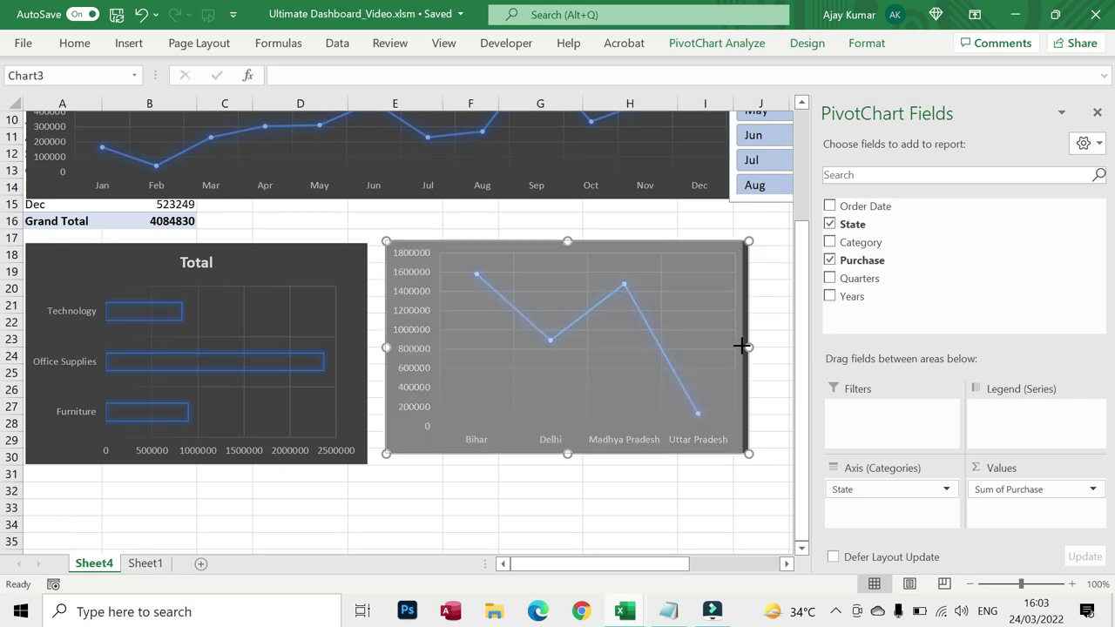
click(366, 307)
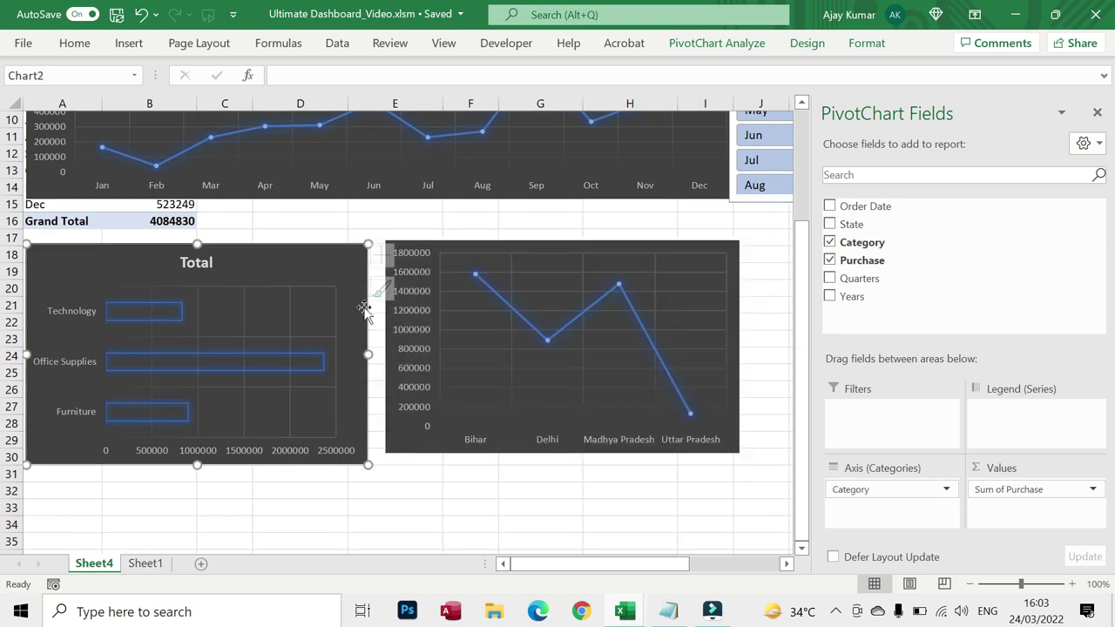
drag(369, 357, 360, 355)
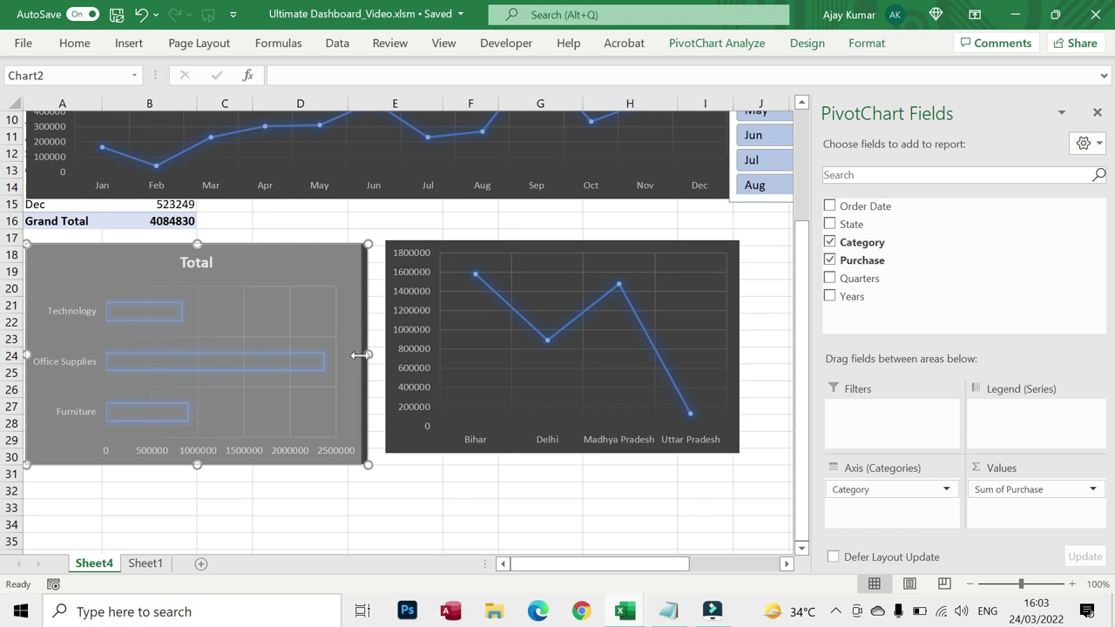
key(alt+F11)
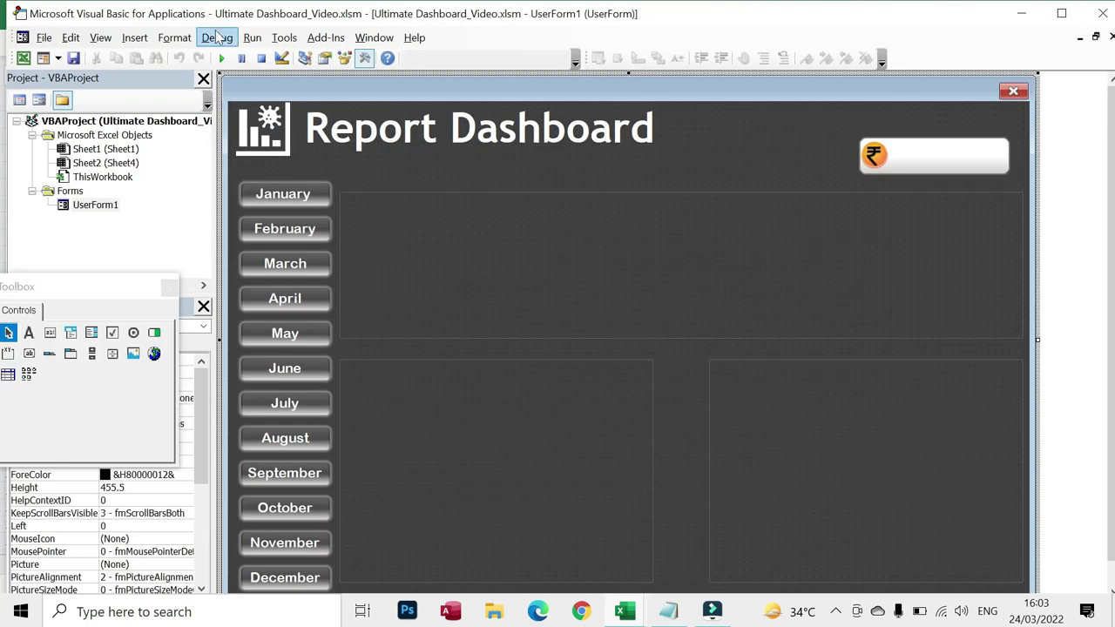
Preview the dashboard, then narrow the monthly Order Date line chart further.
click(223, 59)
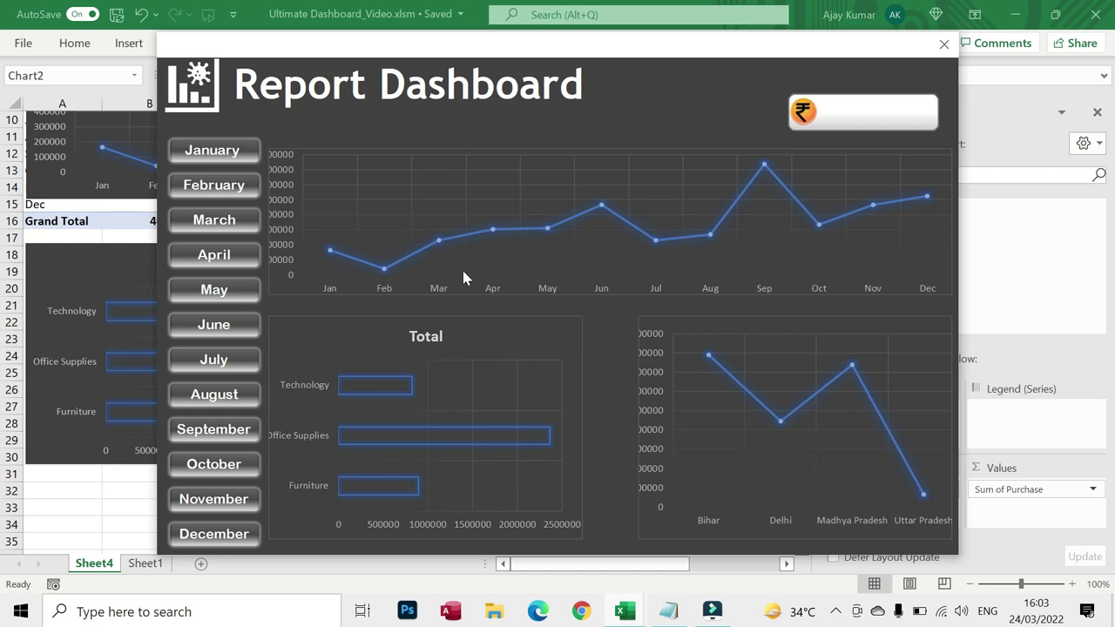
click(951, 51)
key(alt+Tab)
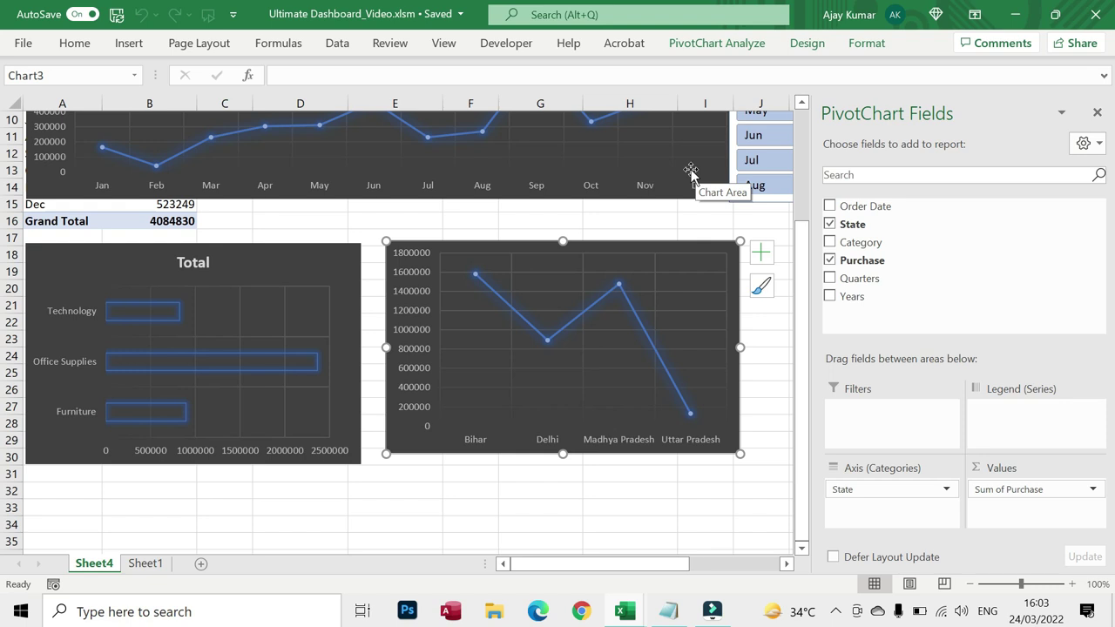
scroll(683, 192, up, 2)
click(706, 235)
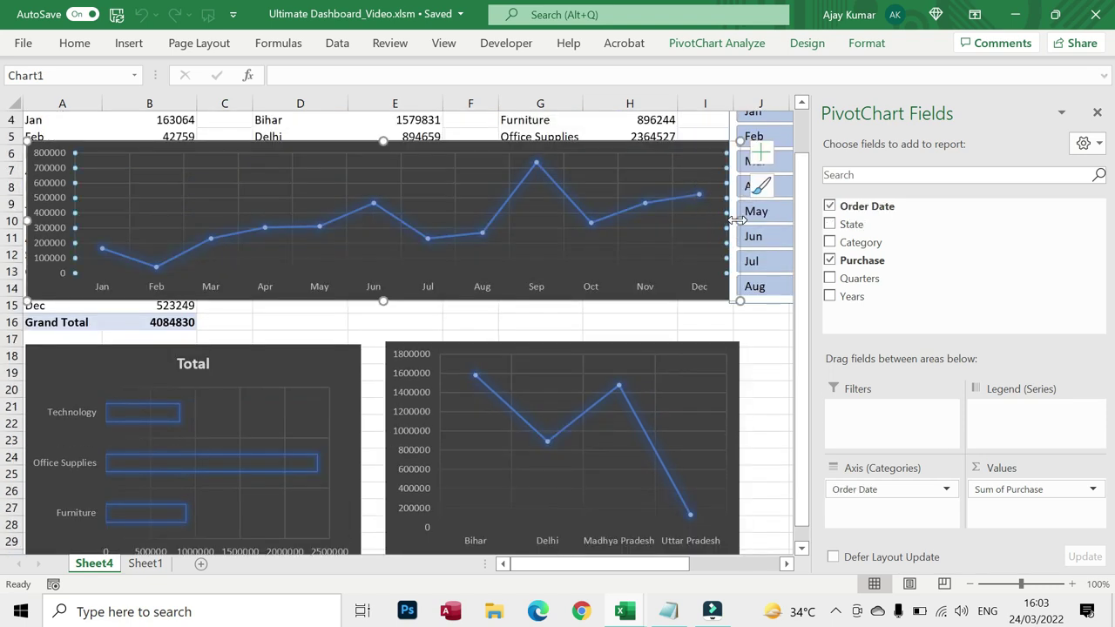
drag(728, 220, 714, 219)
Narrow the State and Category bar charts further and rerun the Report Dashboard form.
click(697, 391)
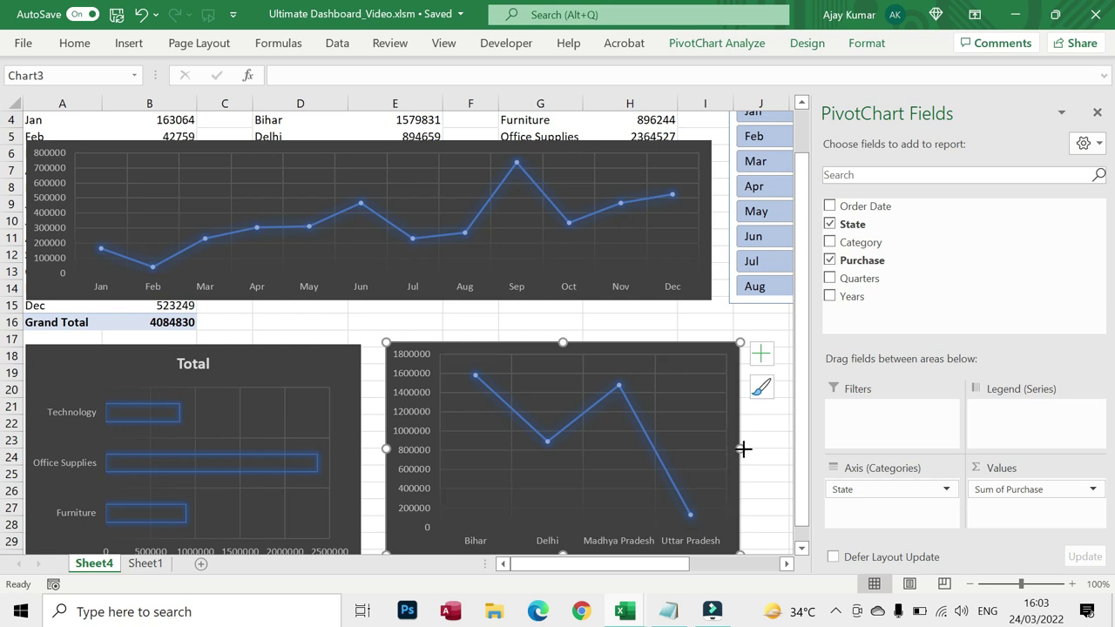
drag(741, 451, 725, 450)
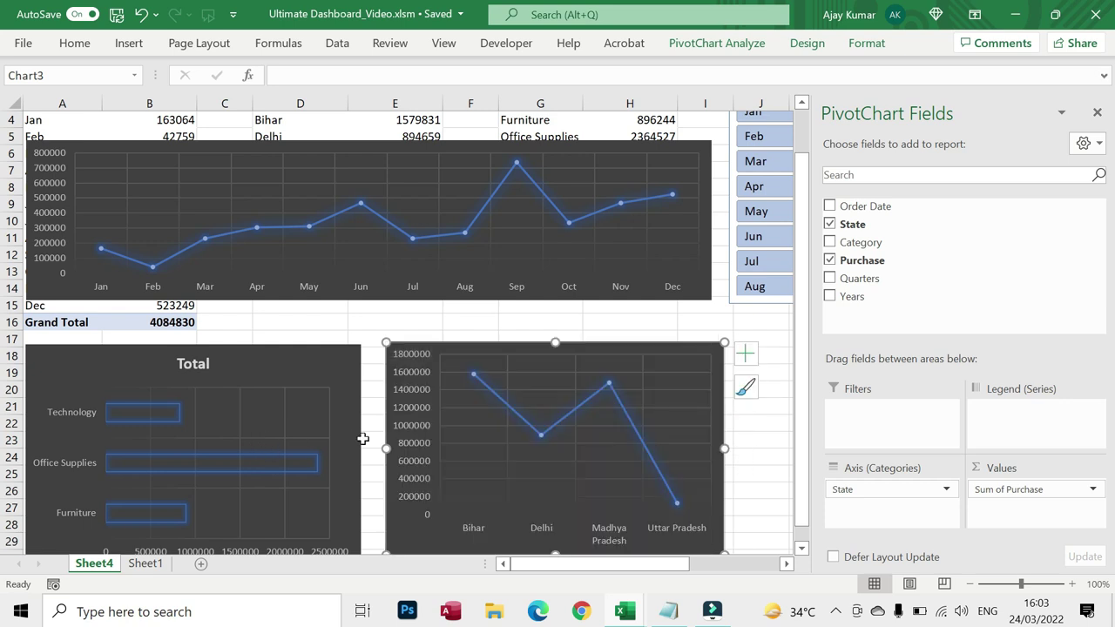
click(360, 439)
click(356, 447)
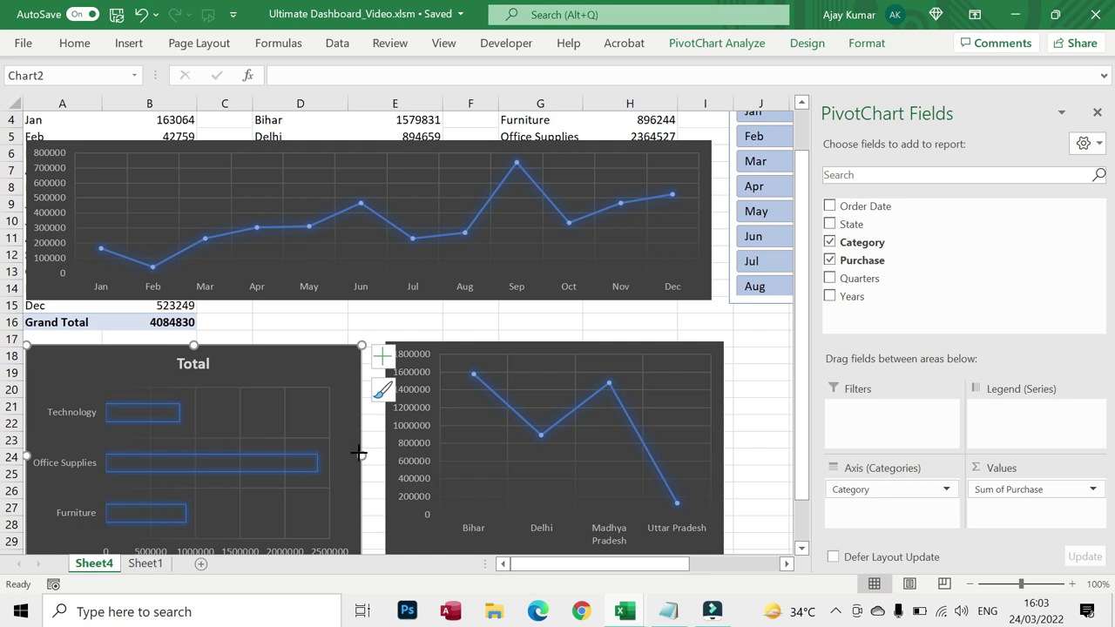
drag(358, 452, 342, 454)
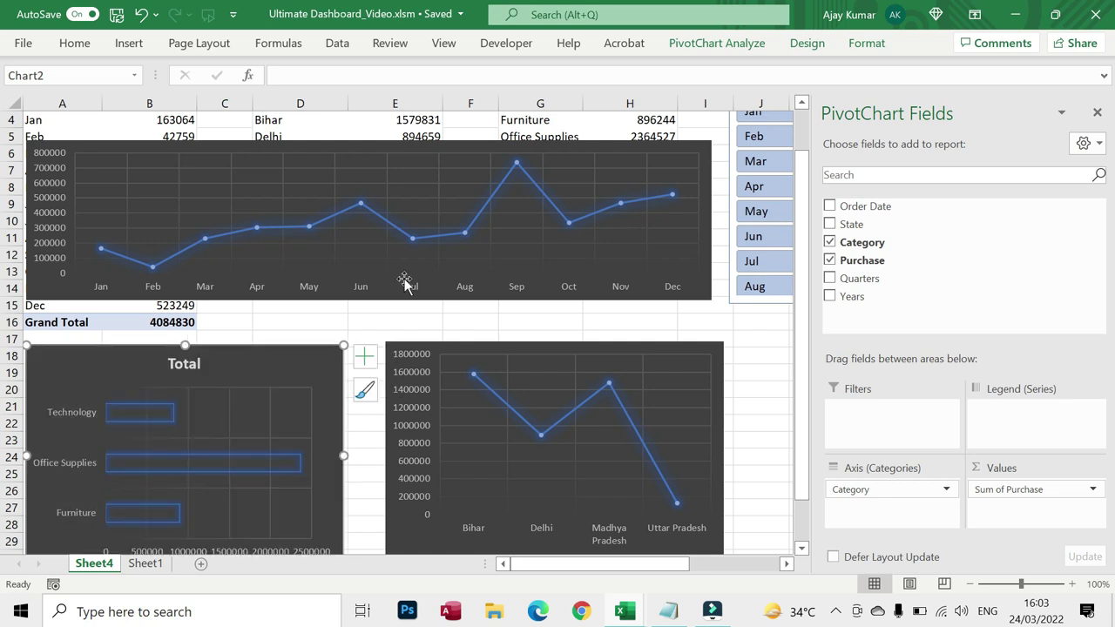
key(alt+F11)
key(F5)
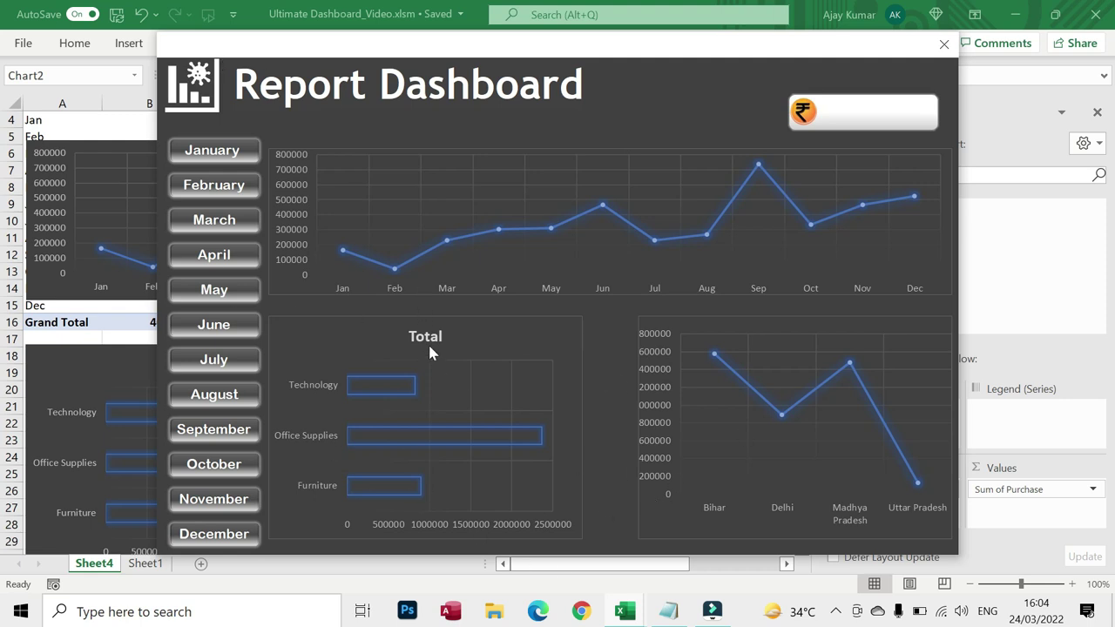
Close the preview and set the top chart image box's BorderStyle to none.
click(943, 44)
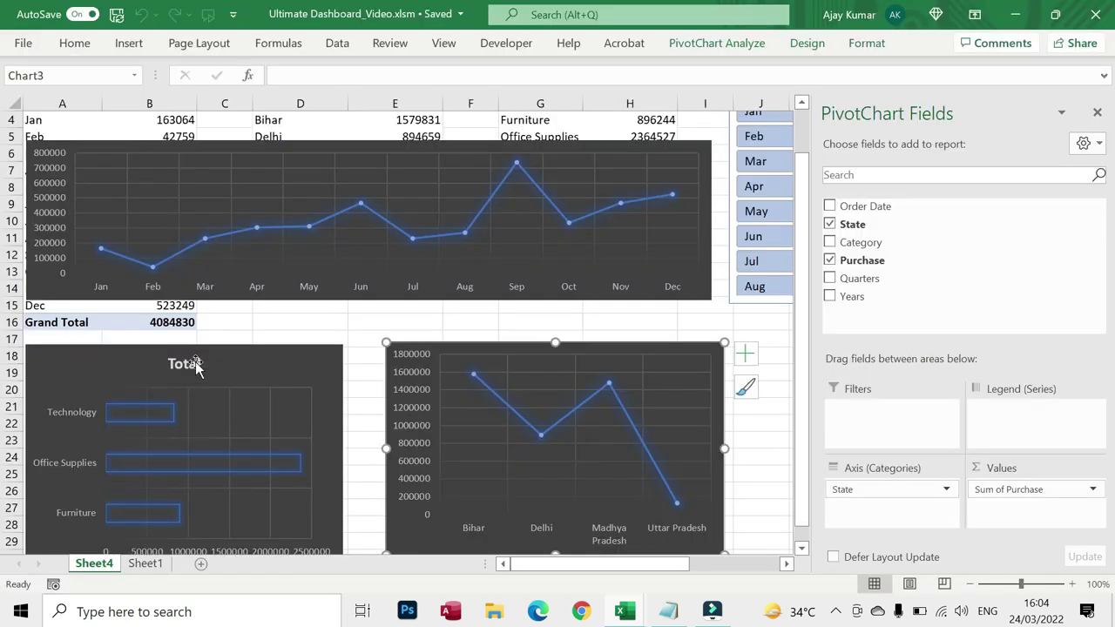
click(187, 364)
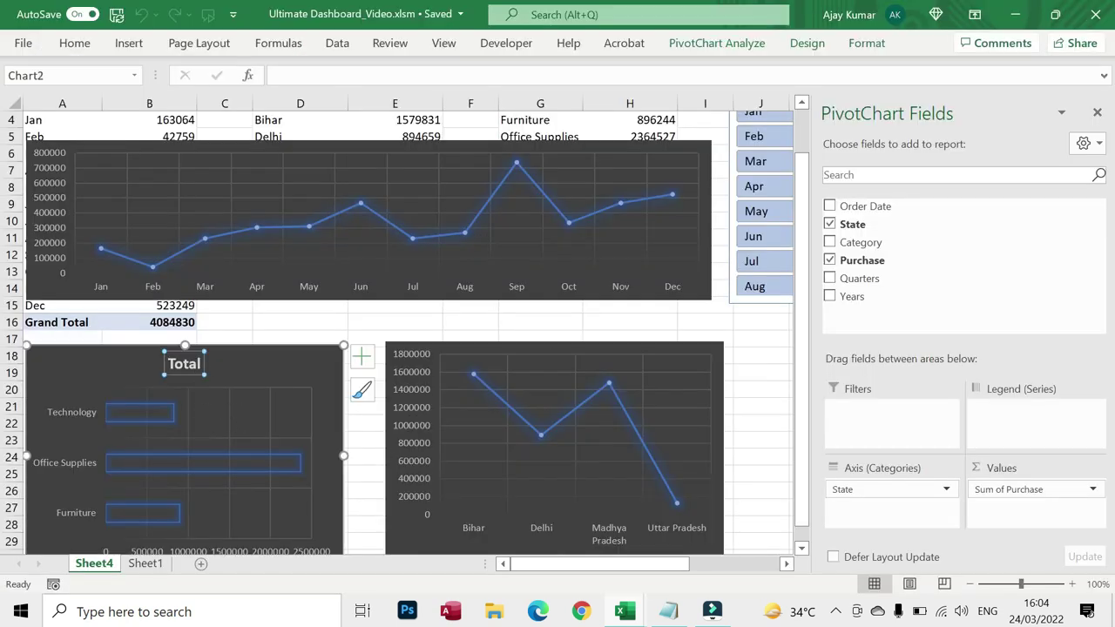
key(alt+F11)
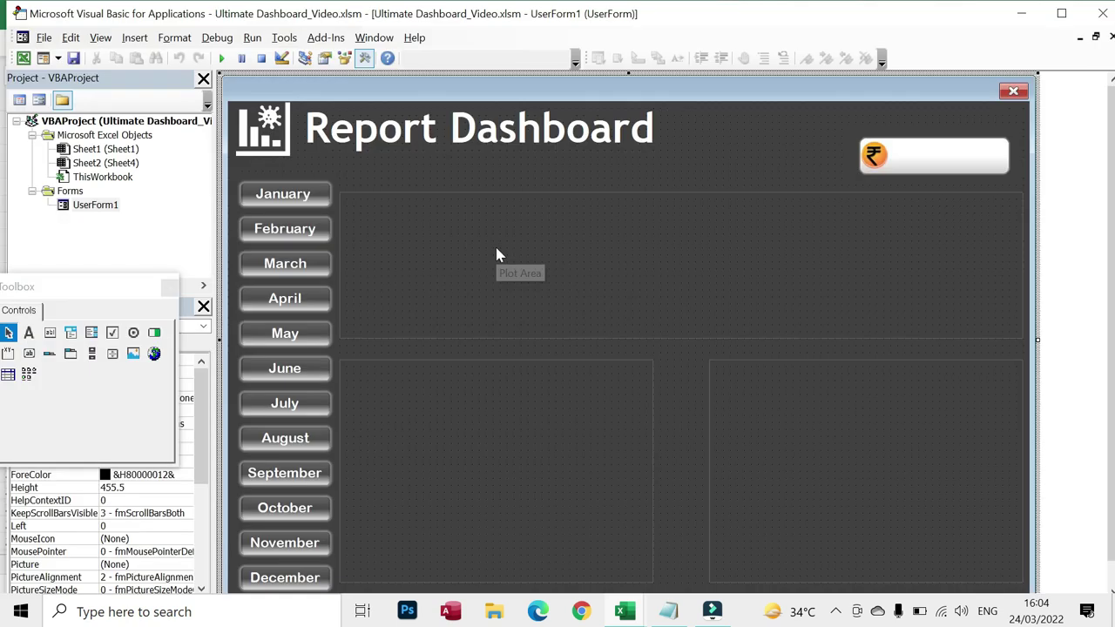
click(480, 222)
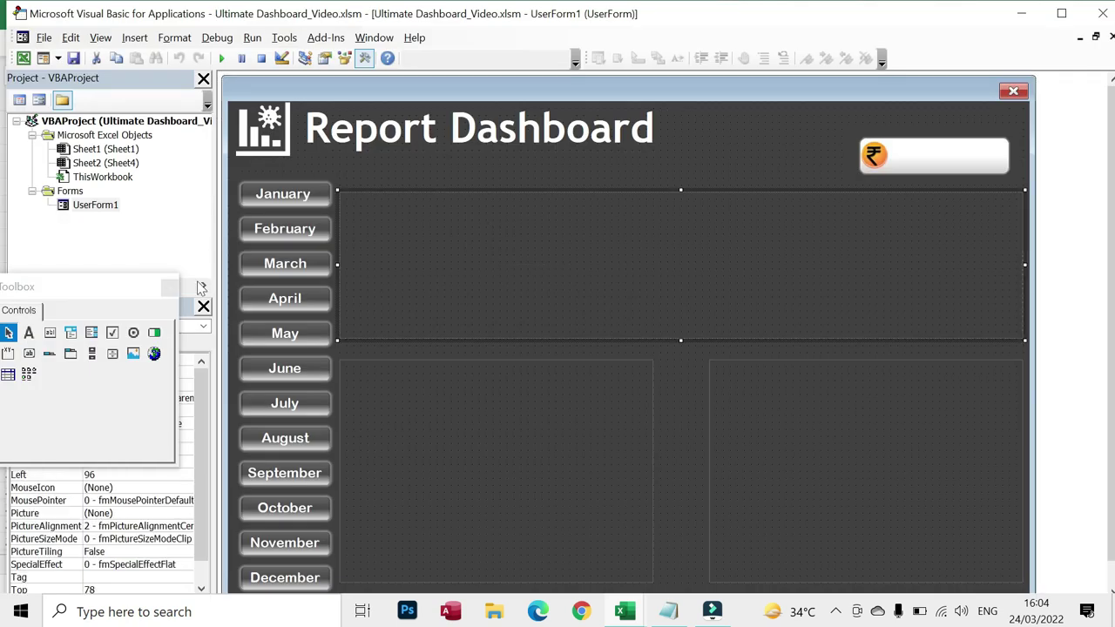
drag(102, 292, 140, 104)
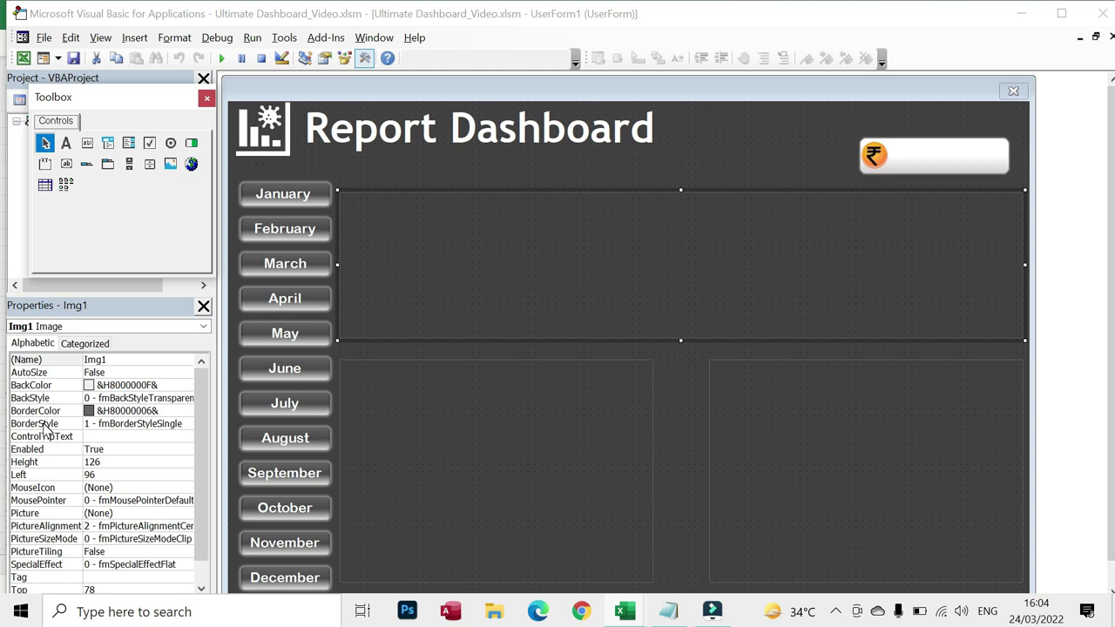
double_click(46, 425)
Remove the borders from the lower-left and lower-right image boxes, then run the form.
click(435, 441)
click(47, 419)
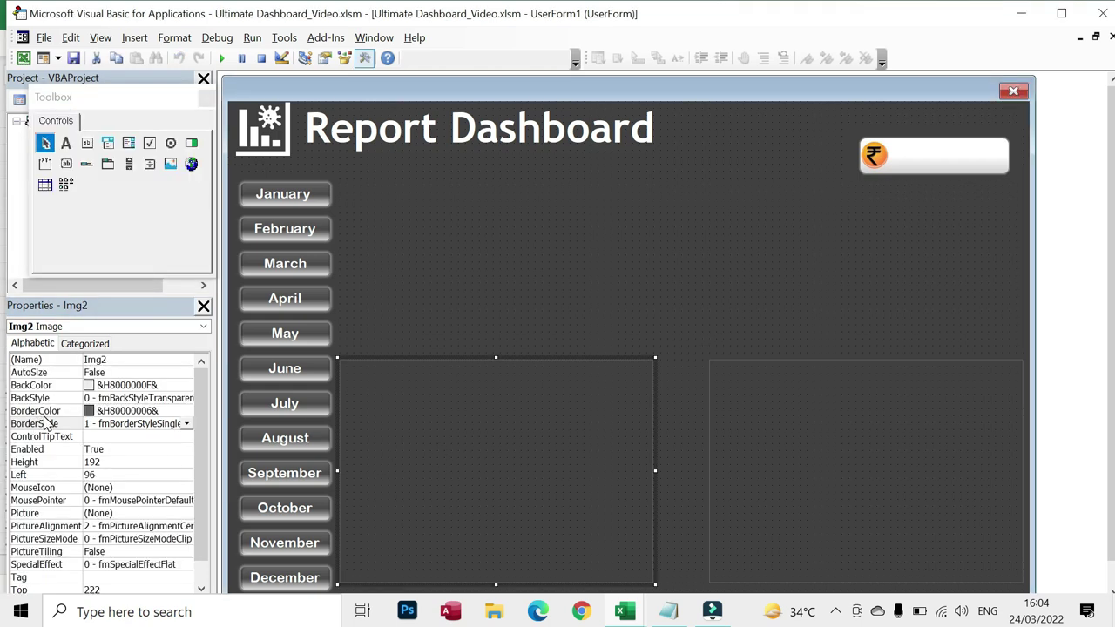
double_click(48, 426)
click(788, 417)
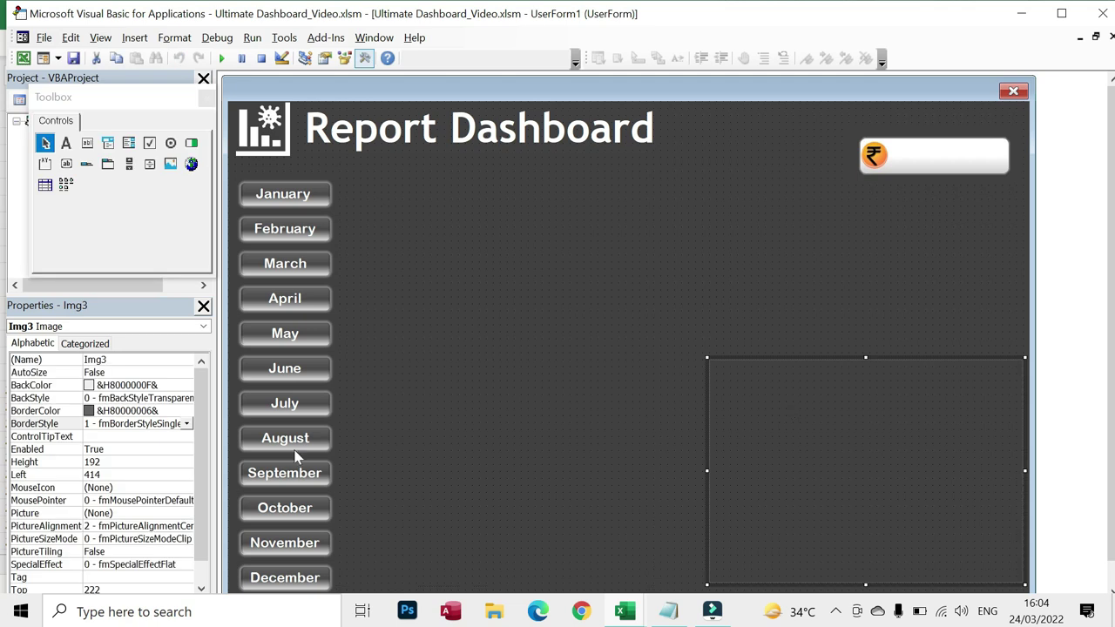
double_click(41, 424)
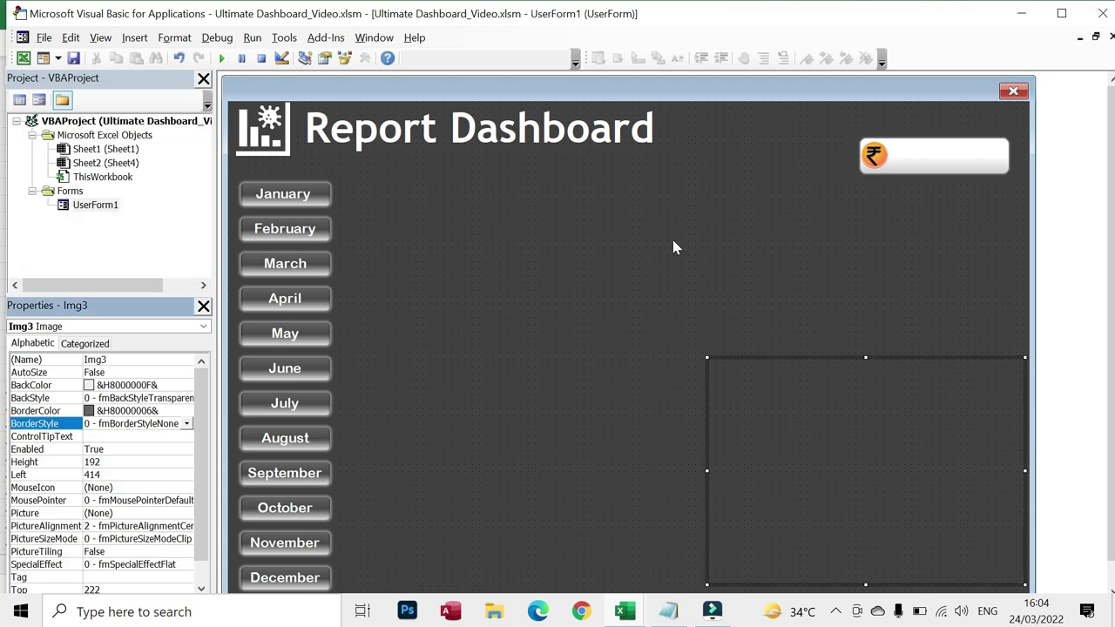
click(722, 108)
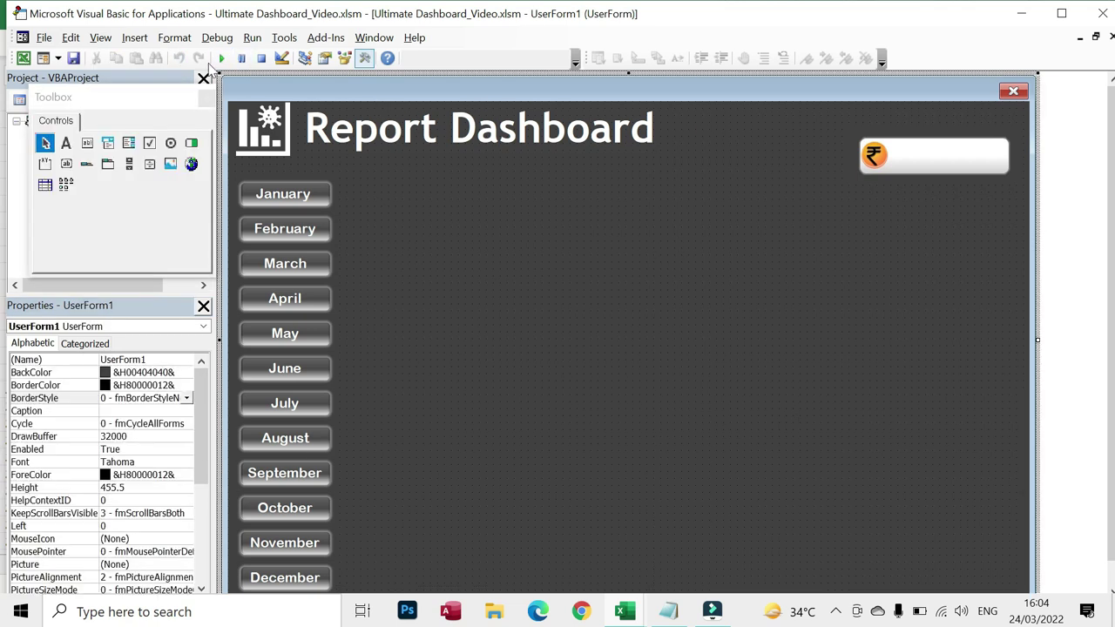
click(221, 58)
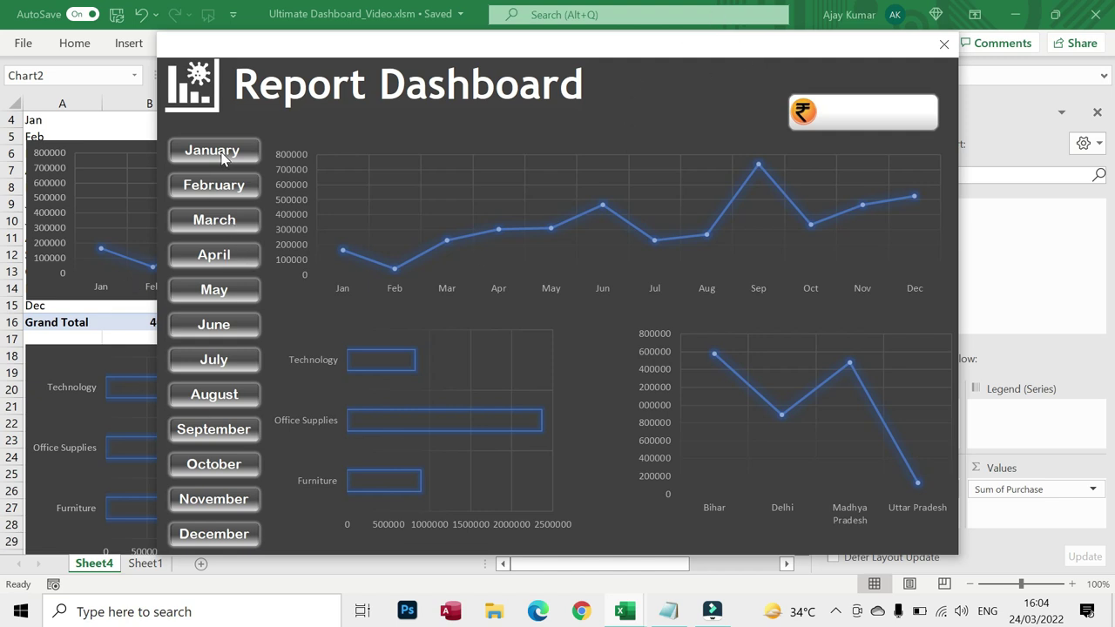
Close the dashboard, glance at the workbook, then rerun and close the borderless chart preview.
click(943, 44)
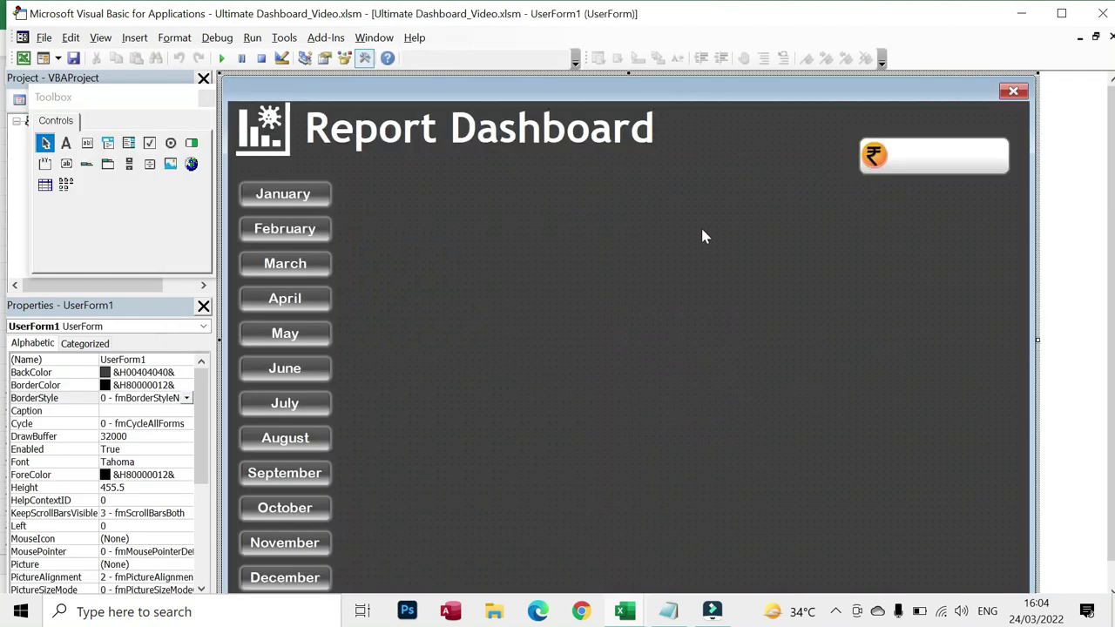
key(alt+F11)
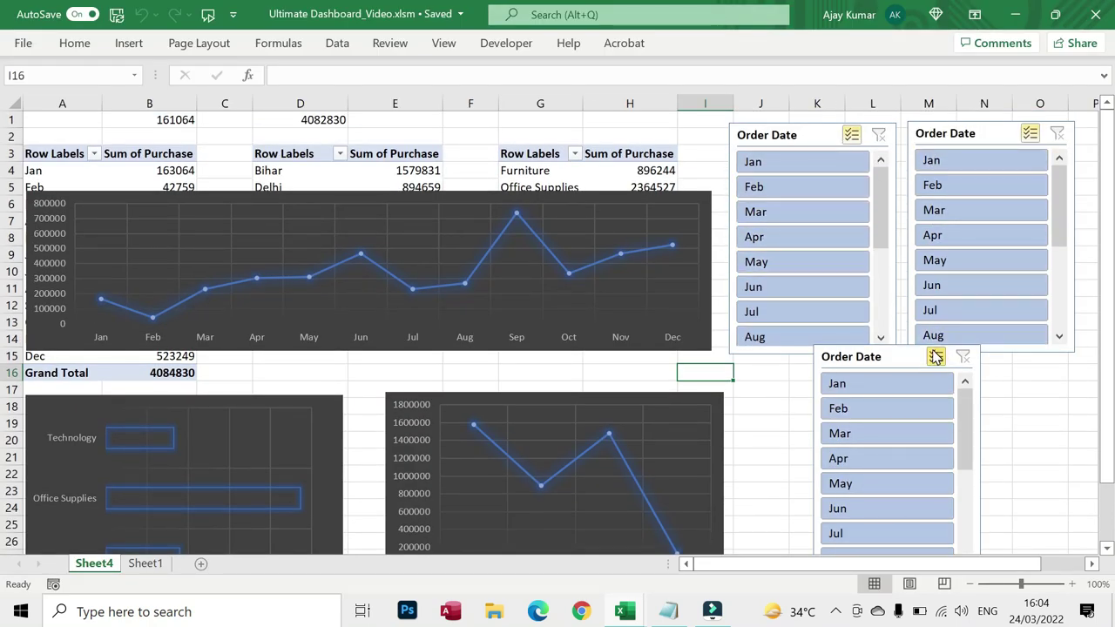
key(alt+F11)
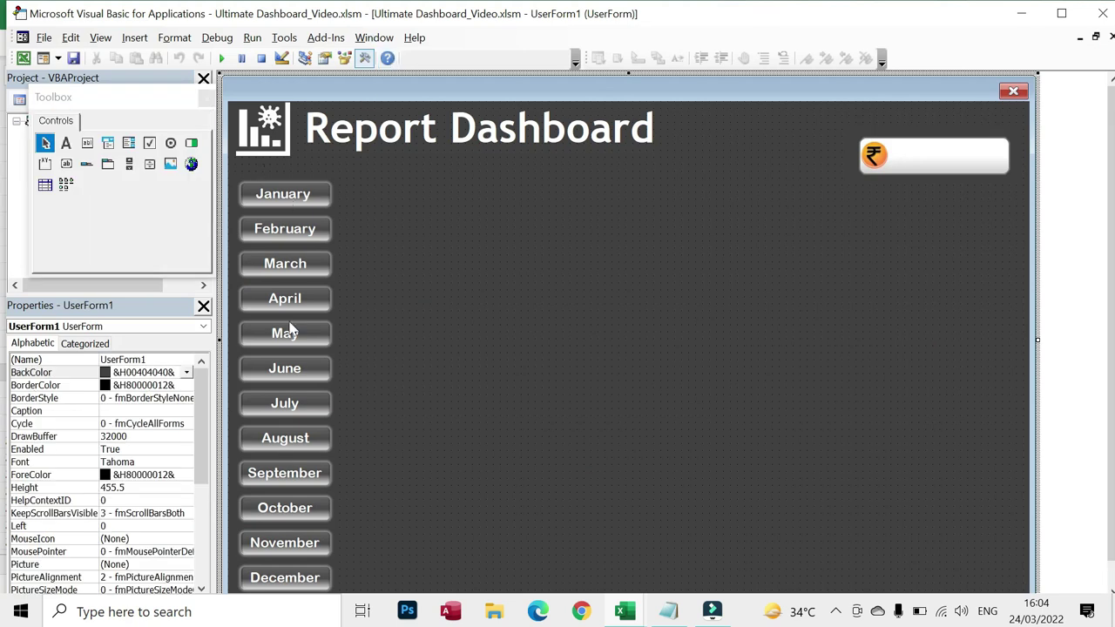
click(222, 58)
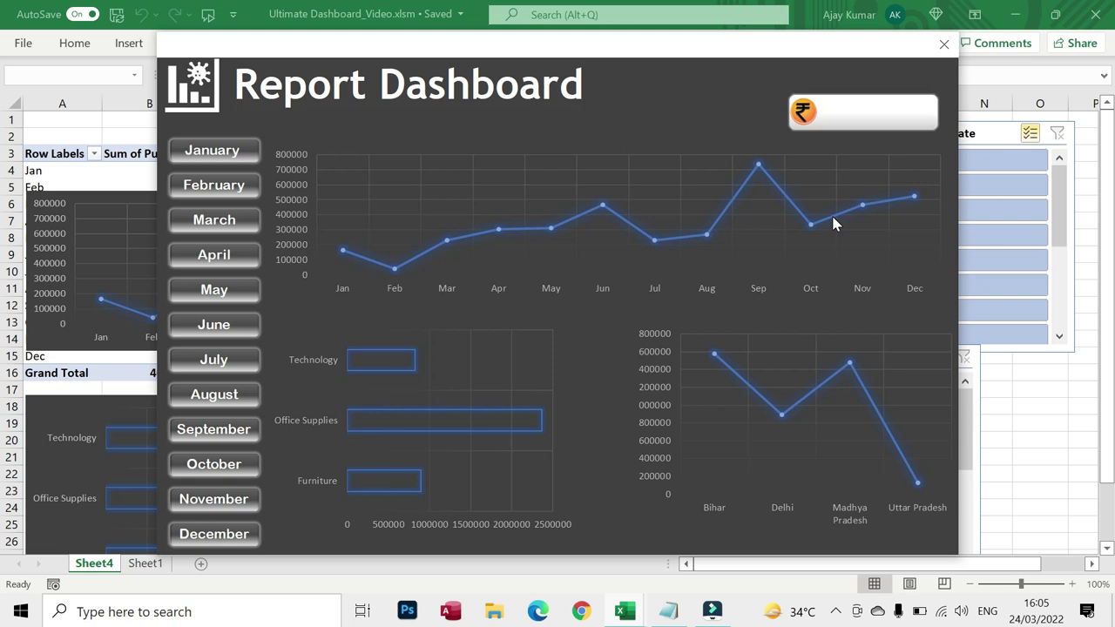
click(943, 45)
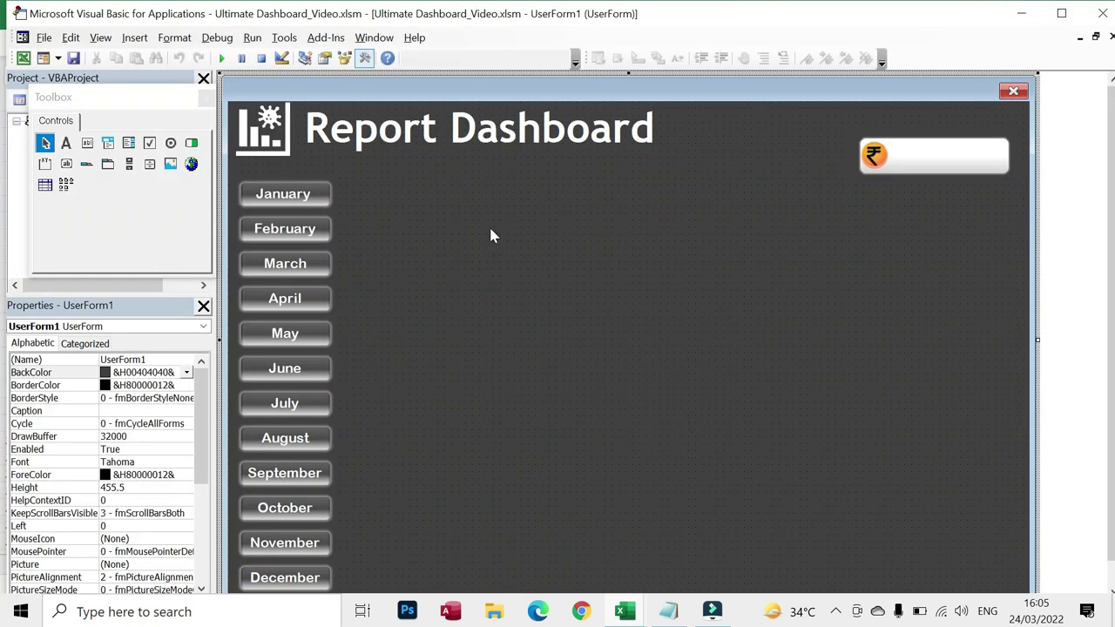
Delete the empty Label1_Click procedure and reopen the UserForm1 design with the Toolbox moved aside.
double_click(307, 203)
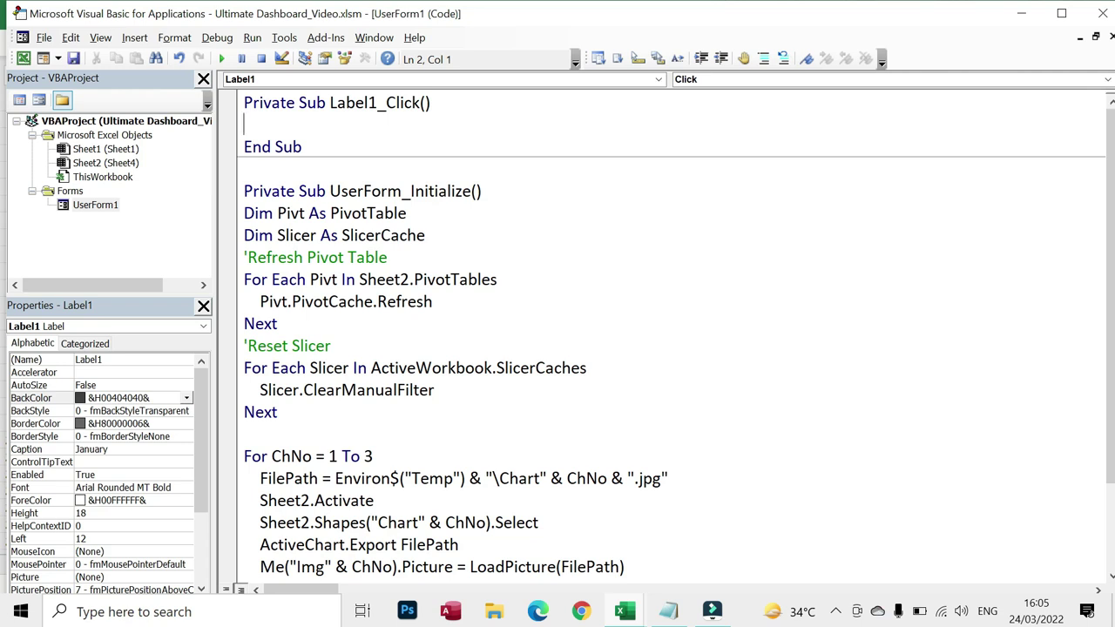
drag(243, 102, 301, 147)
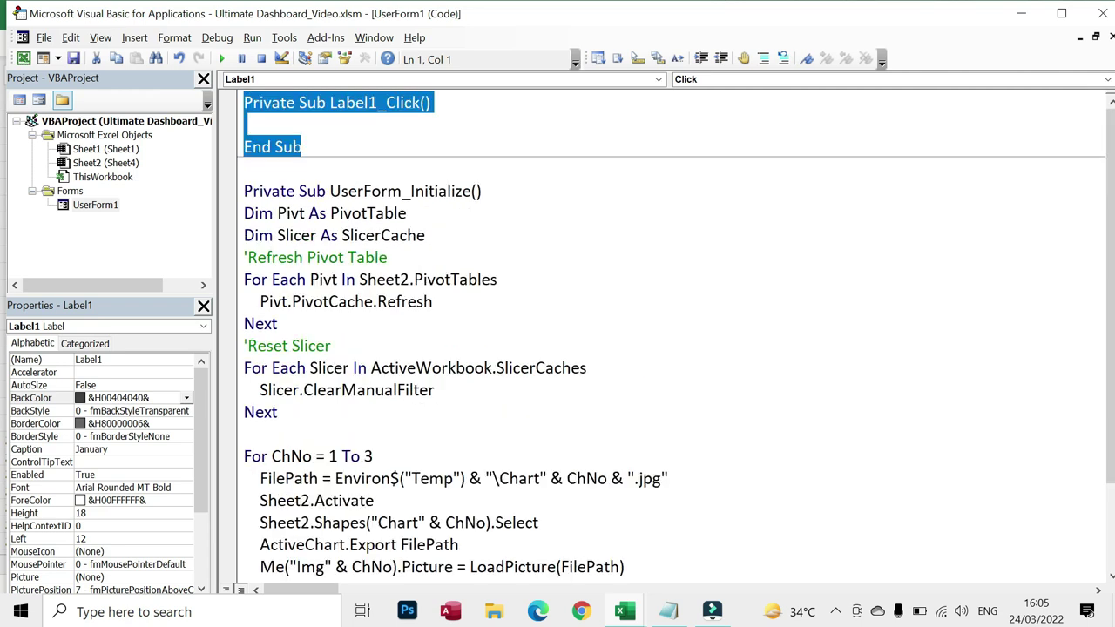
key(Delete)
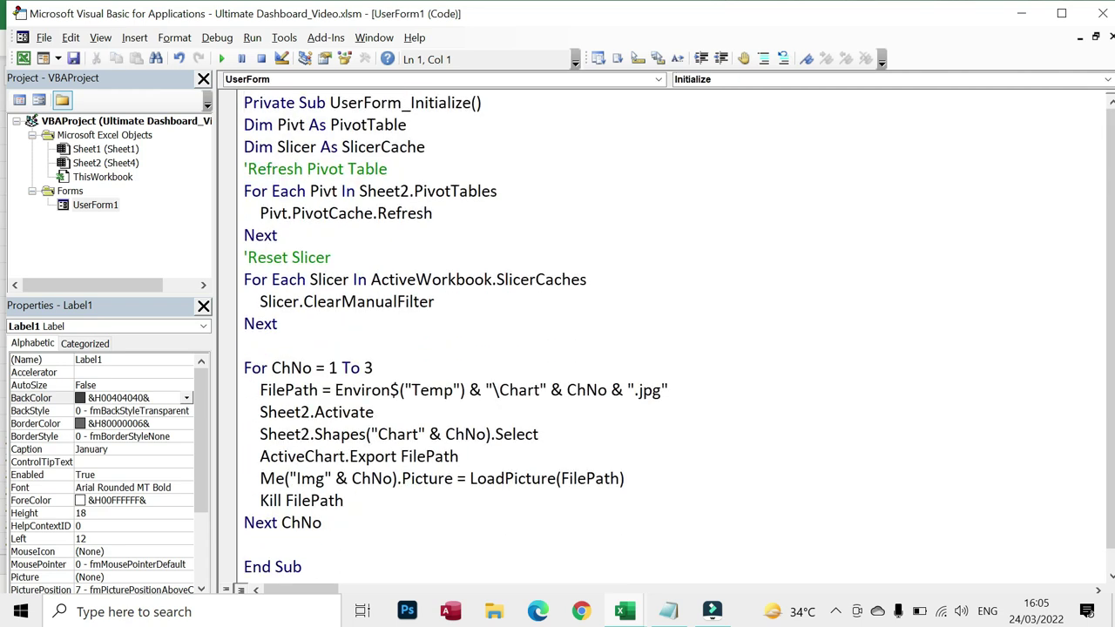
double_click(96, 204)
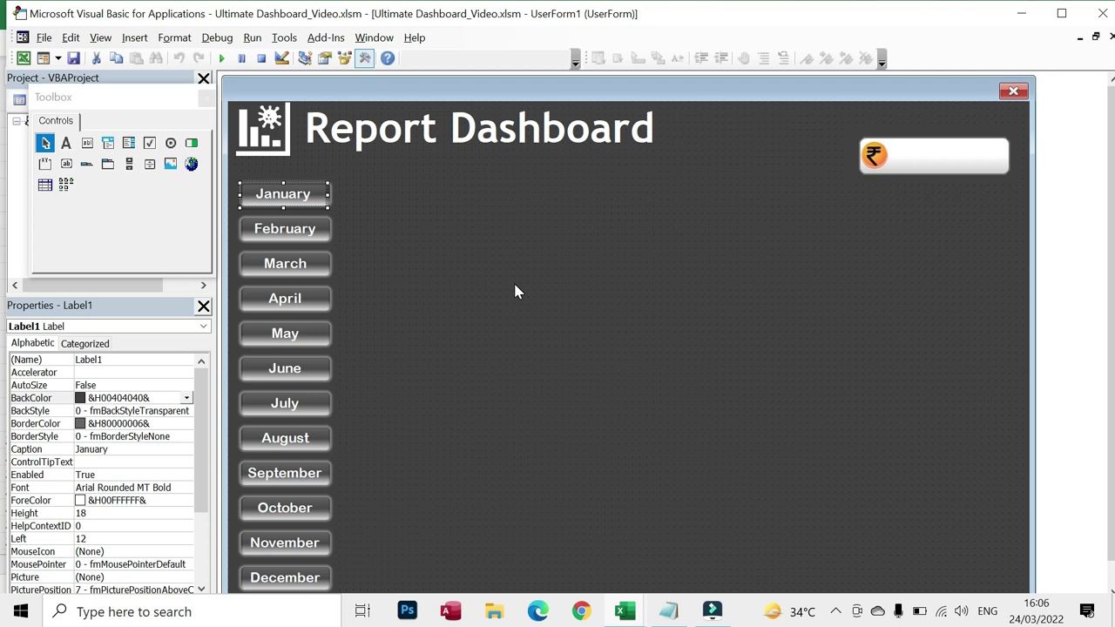
drag(132, 98, 75, 424)
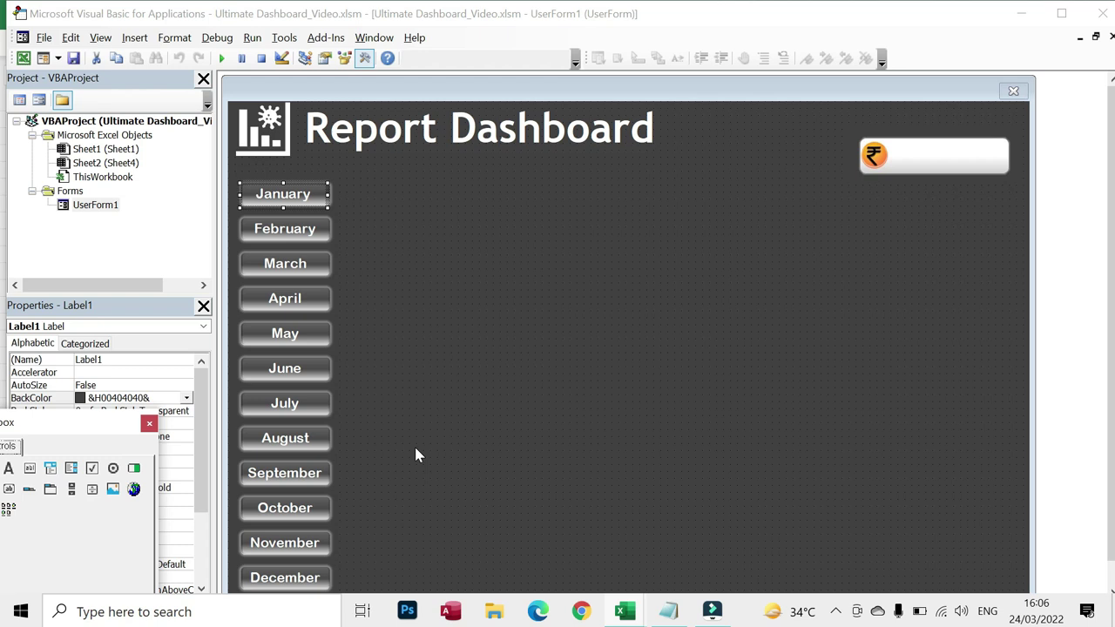
Insert a Class1 module declaring Public WithEvents LblBtn As MSForms.Label.
click(135, 37)
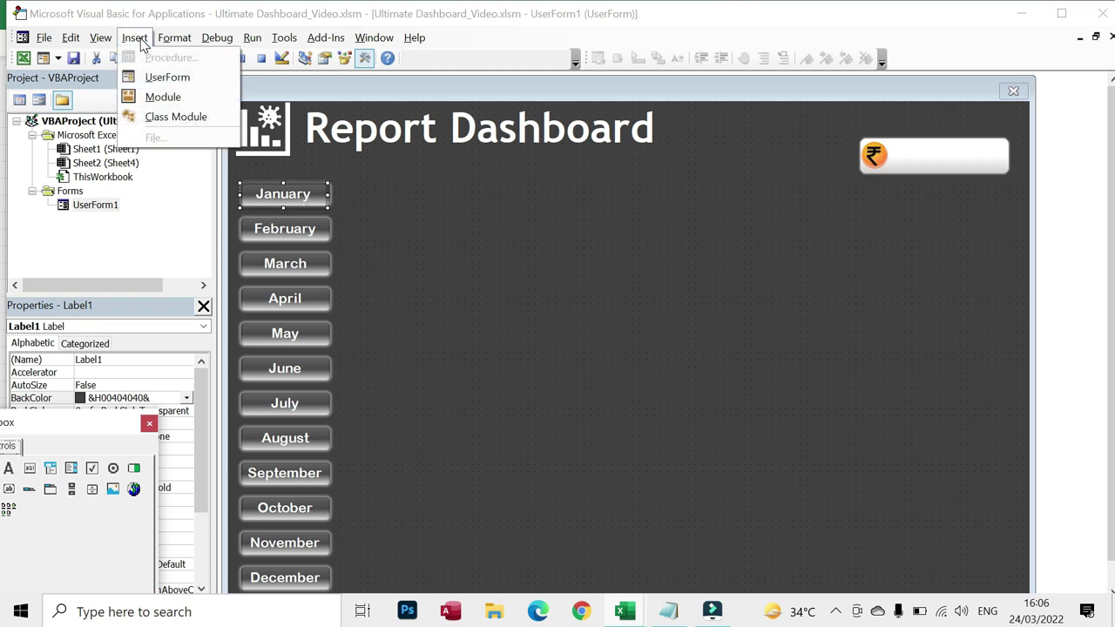
click(178, 121)
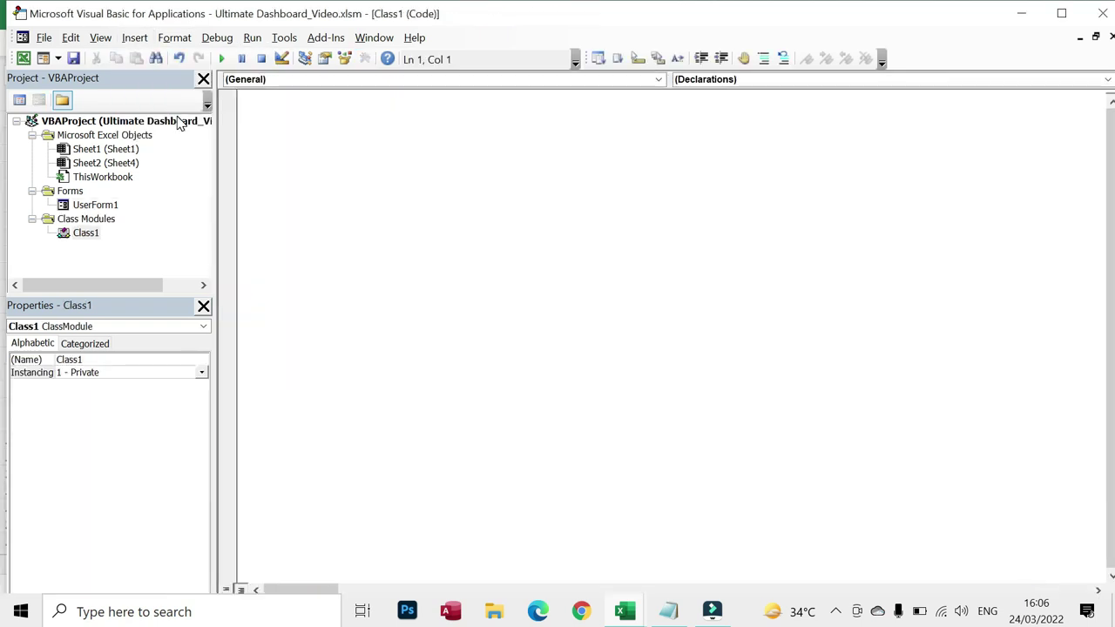
text(Public WithEvents LblBtn as msfo)
key(Tab)
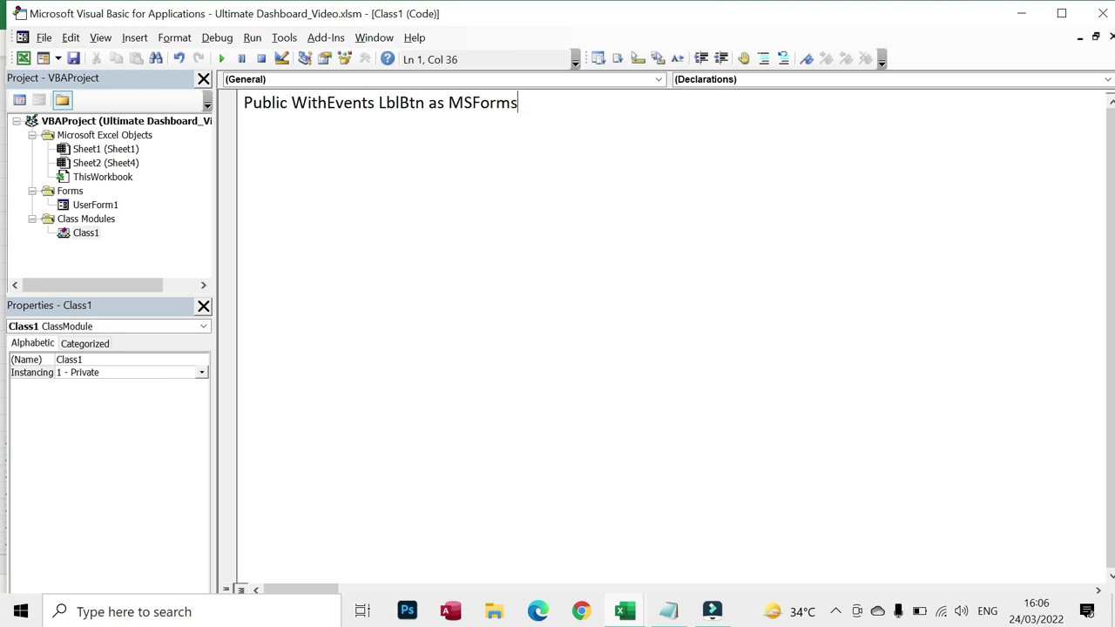
text(.la)
key(Tab)
key(Return)
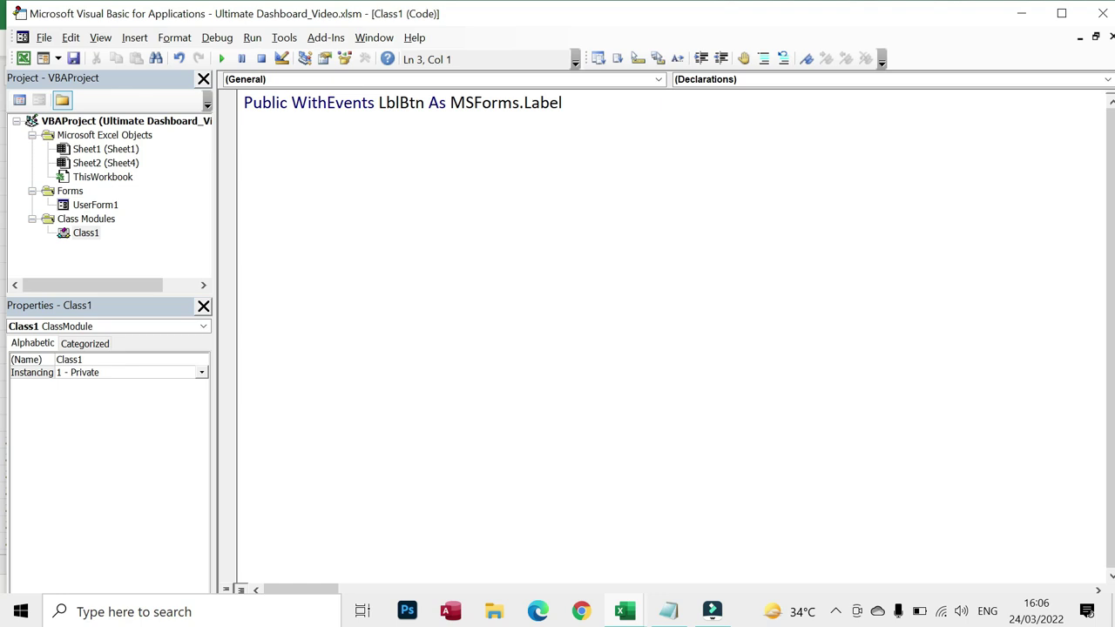
Add an empty Private Sub LblBtn_Click() routine and return to the UserForm1 design.
text(Private Sub )
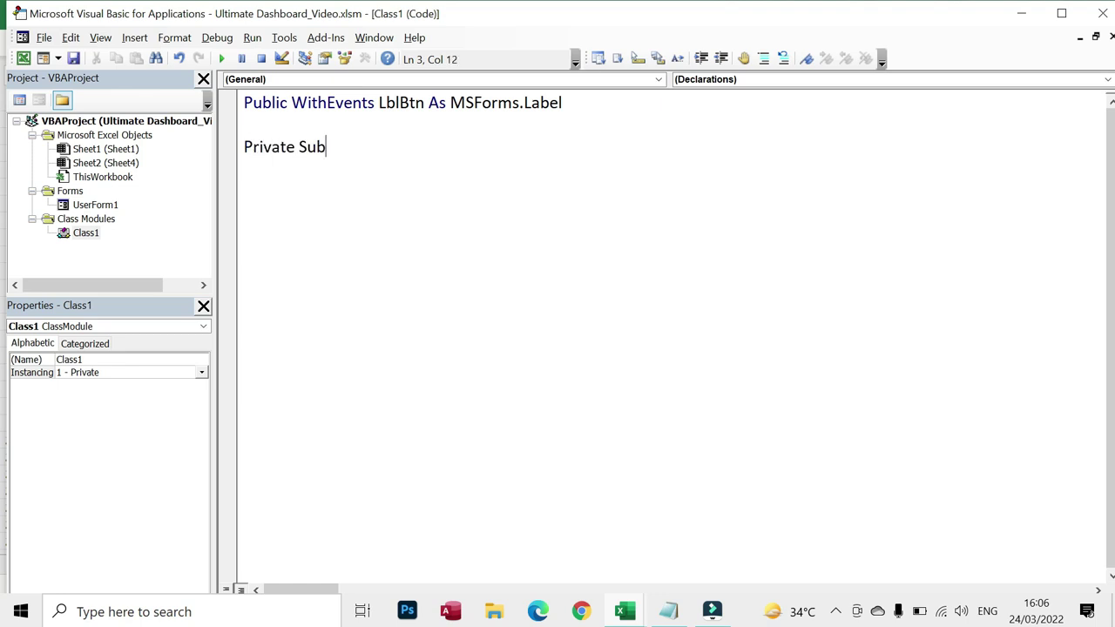
text(LblBtn_Click)
key(Return)
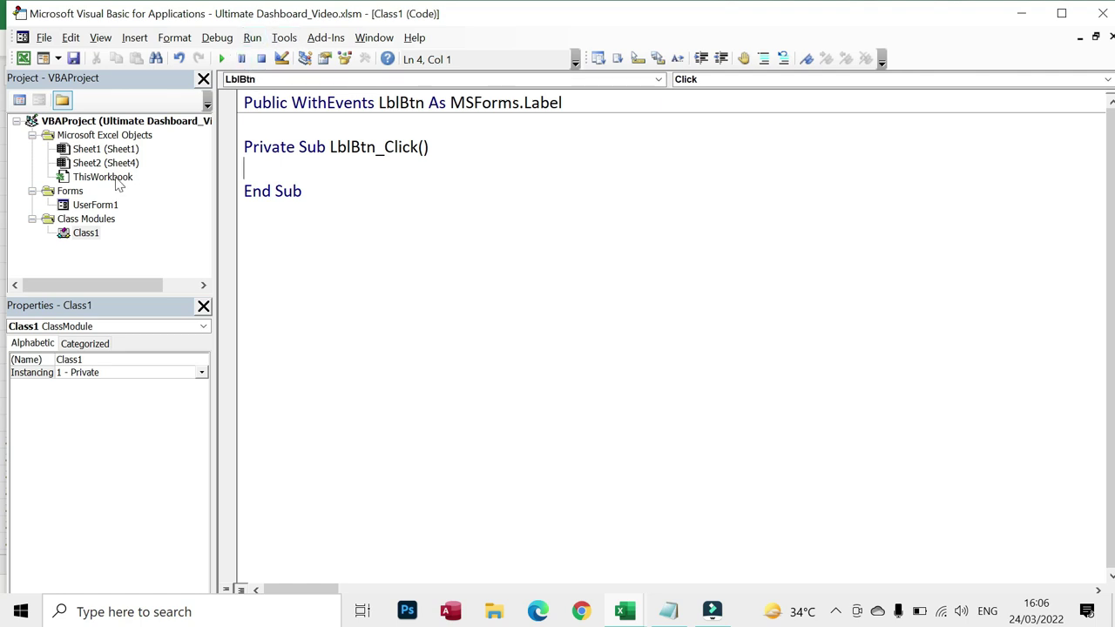
double_click(111, 207)
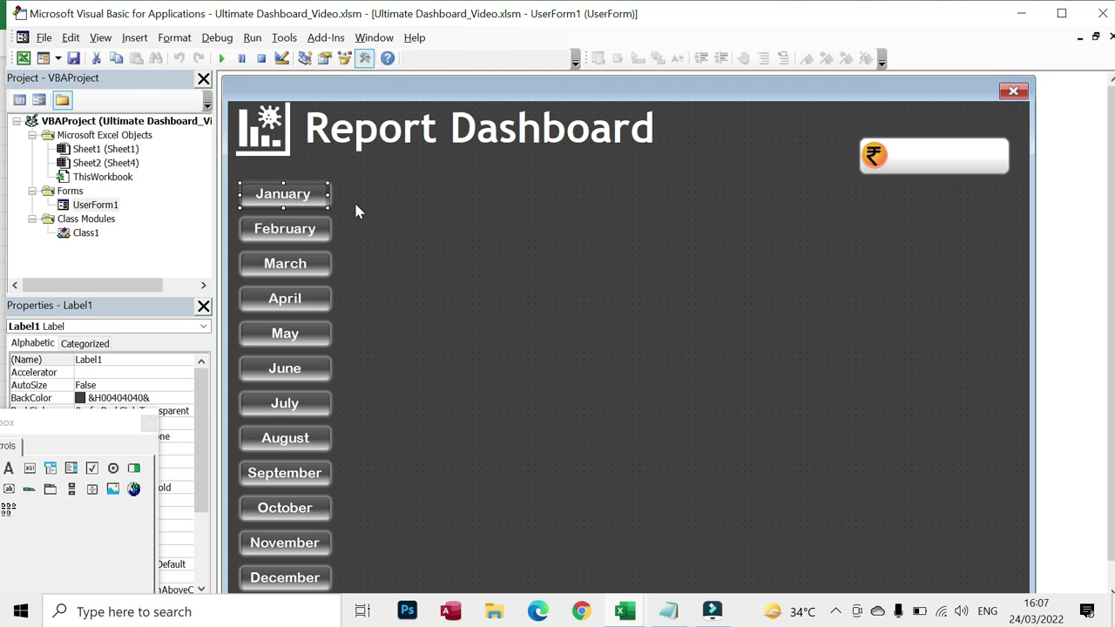
mouse_move(302, 194)
mouse_down()
mouse_move(372, 206)
mouse_move(428, 194)
mouse_up()
click(295, 193)
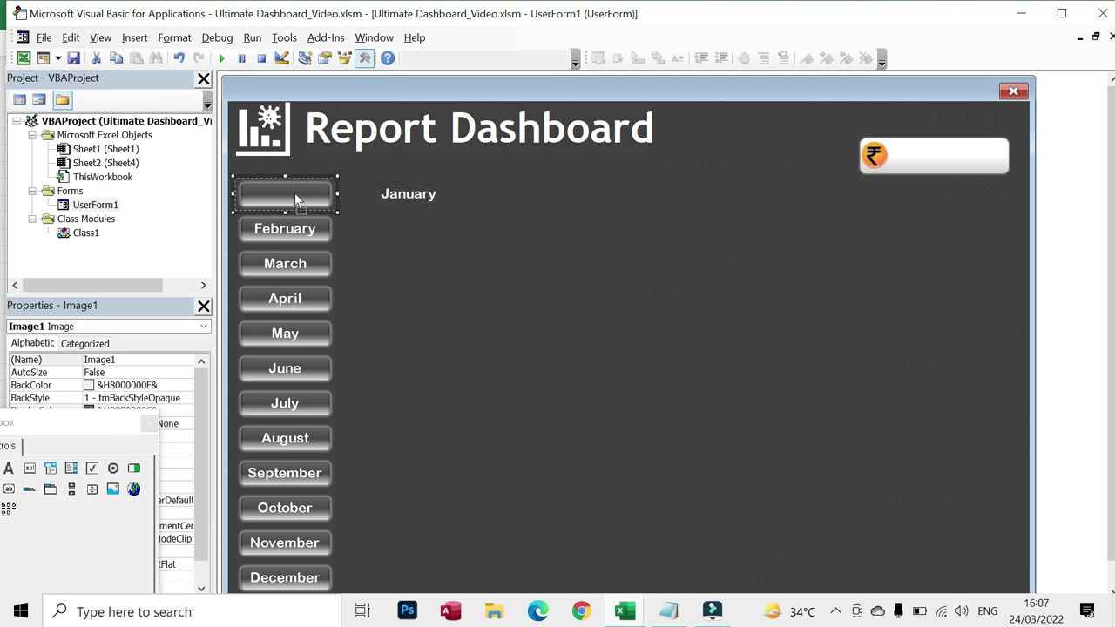
drag(295, 192, 365, 193)
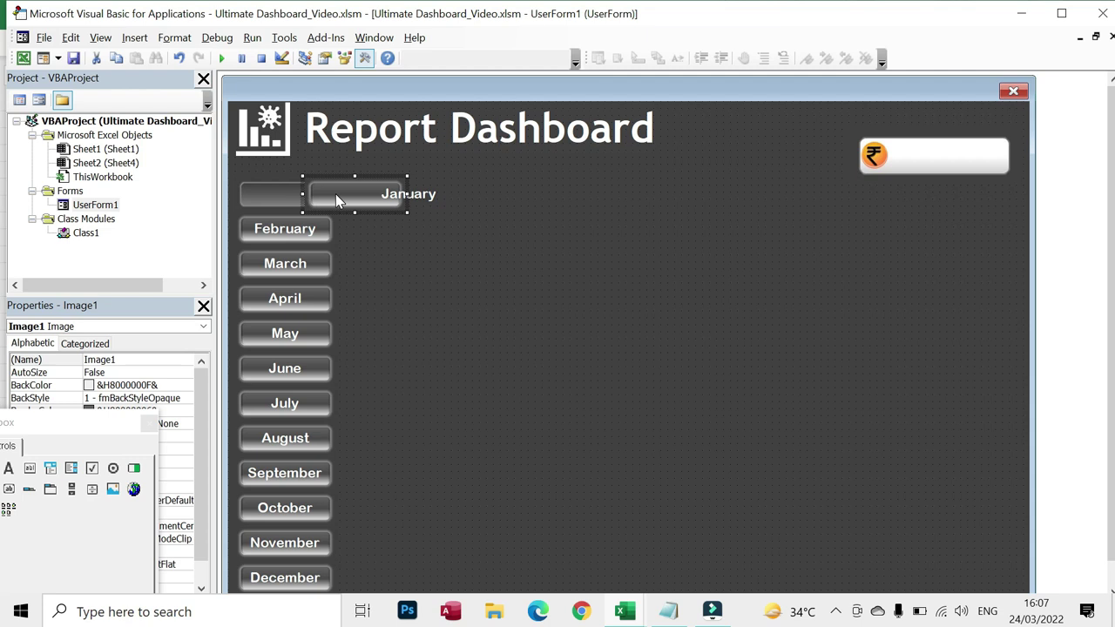
click(251, 192)
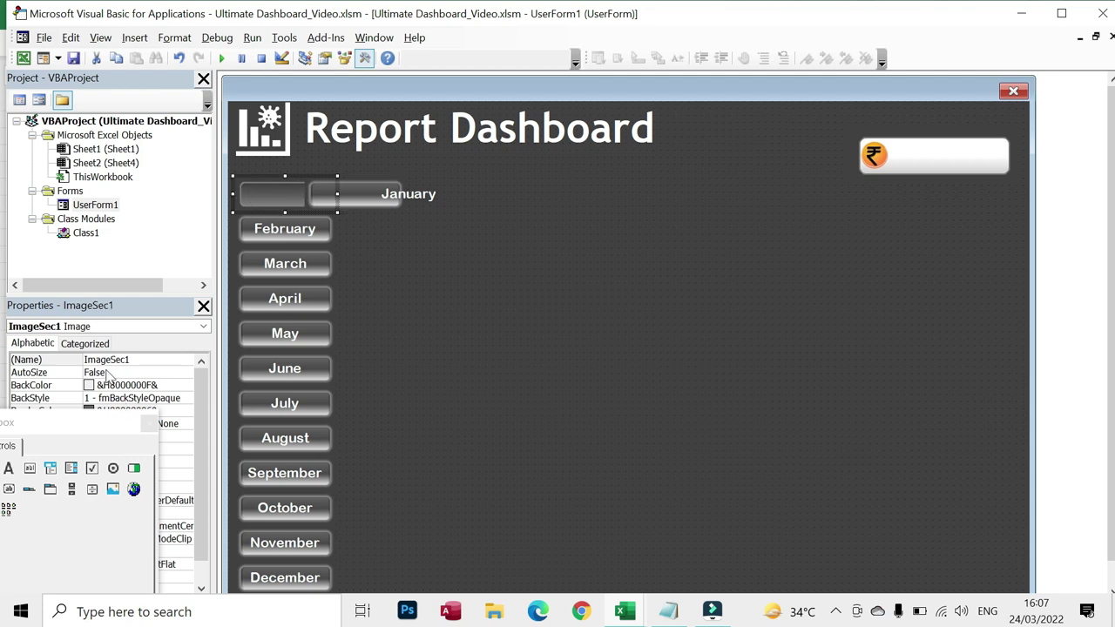
click(415, 201)
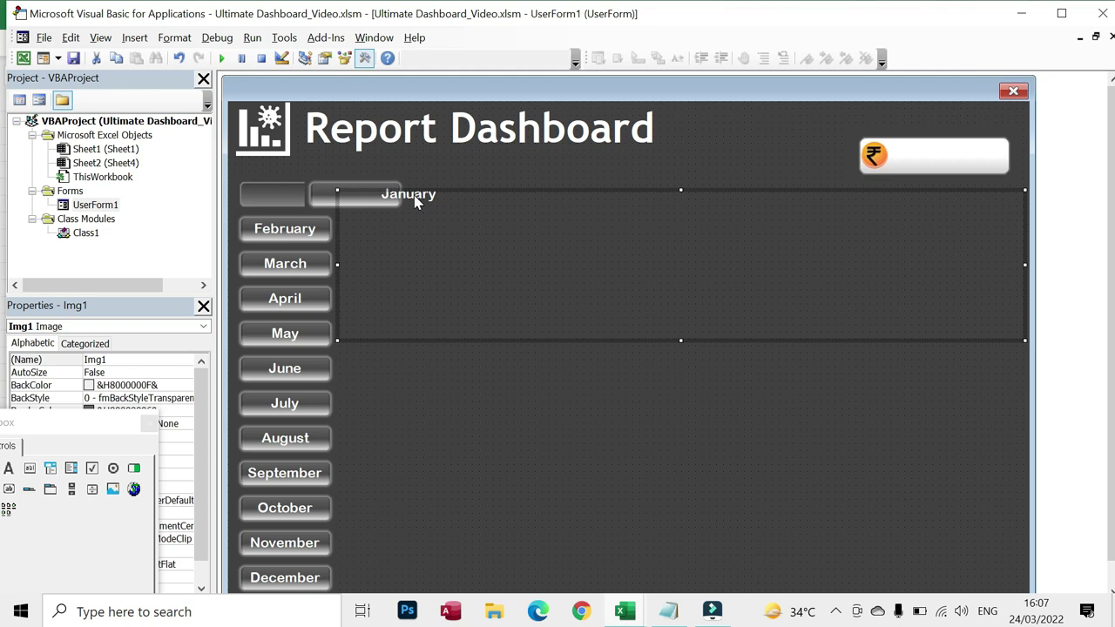
click(277, 204)
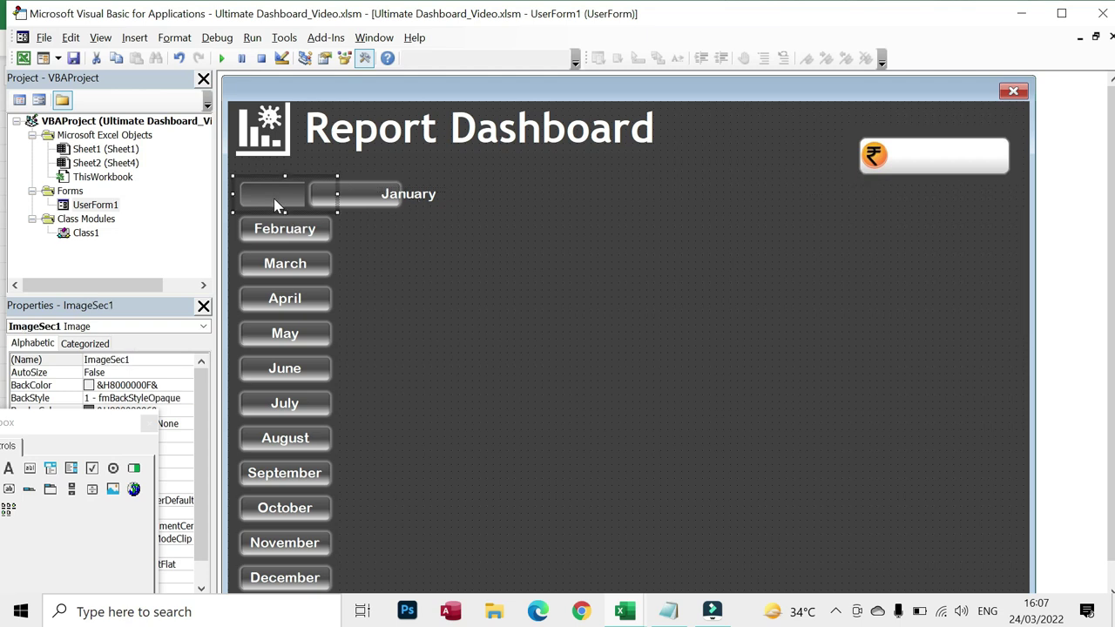
click(353, 193)
click(266, 189)
click(245, 234)
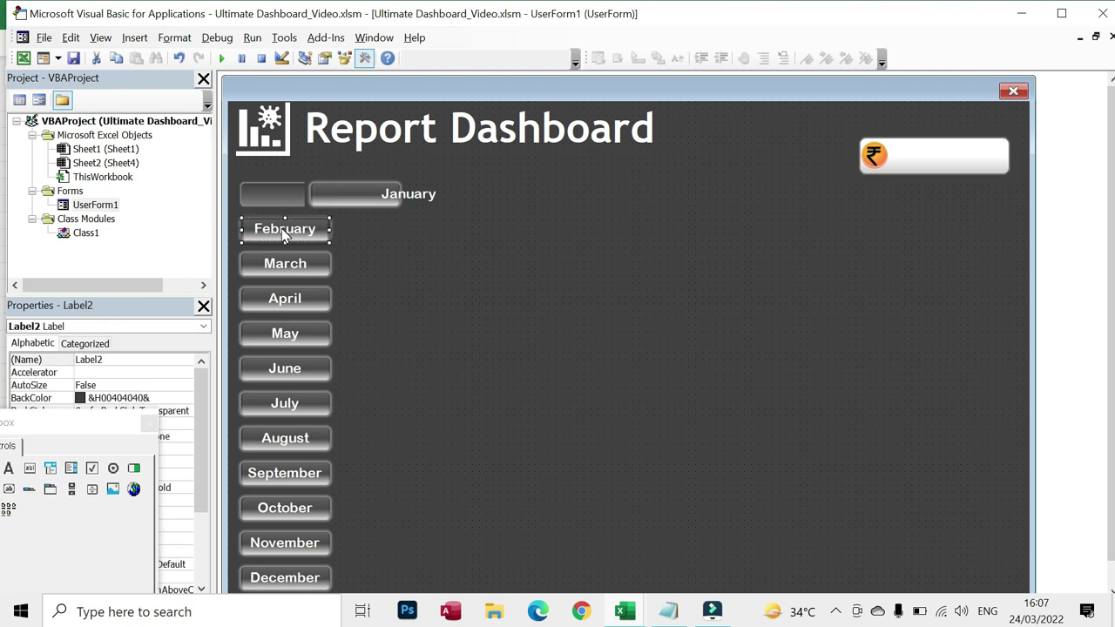
drag(246, 234, 292, 234)
click(269, 233)
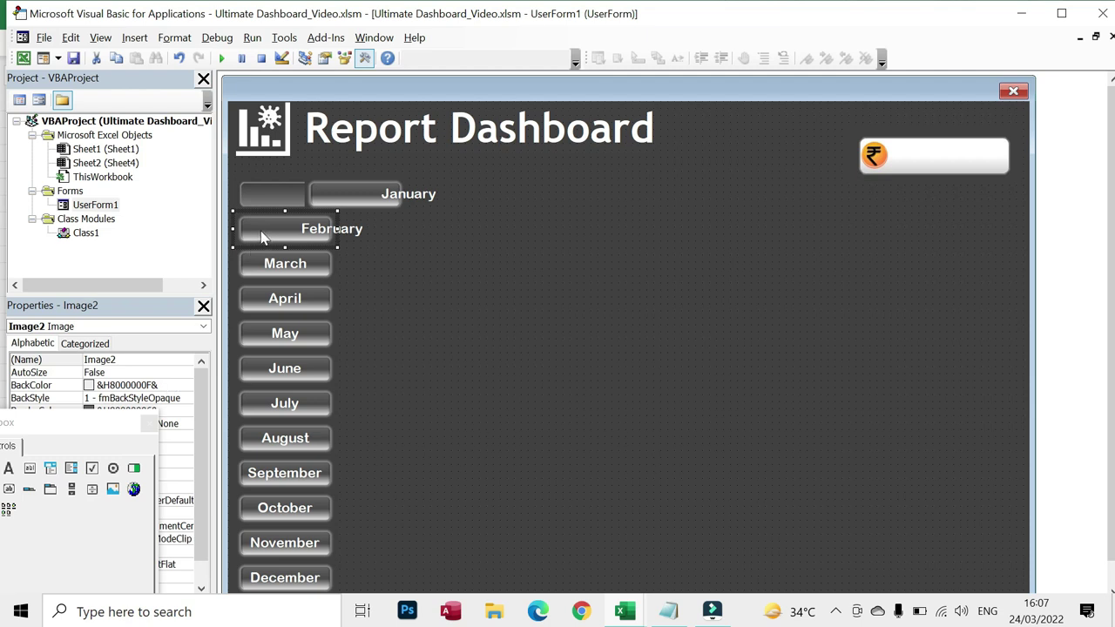
drag(280, 235, 281, 236)
click(247, 229)
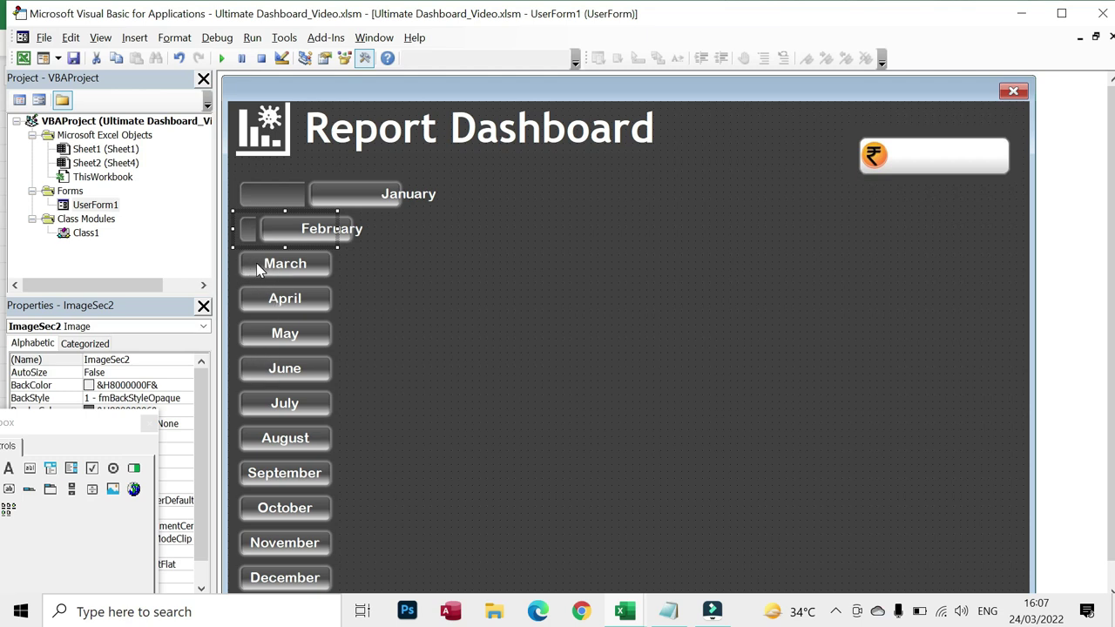
click(268, 231)
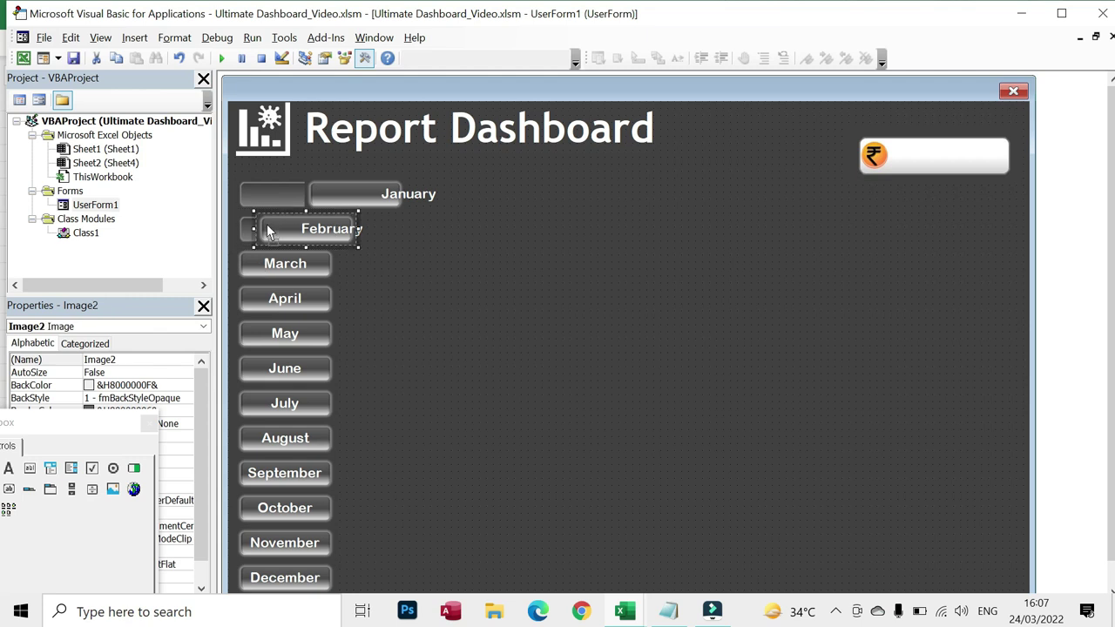
click(277, 235)
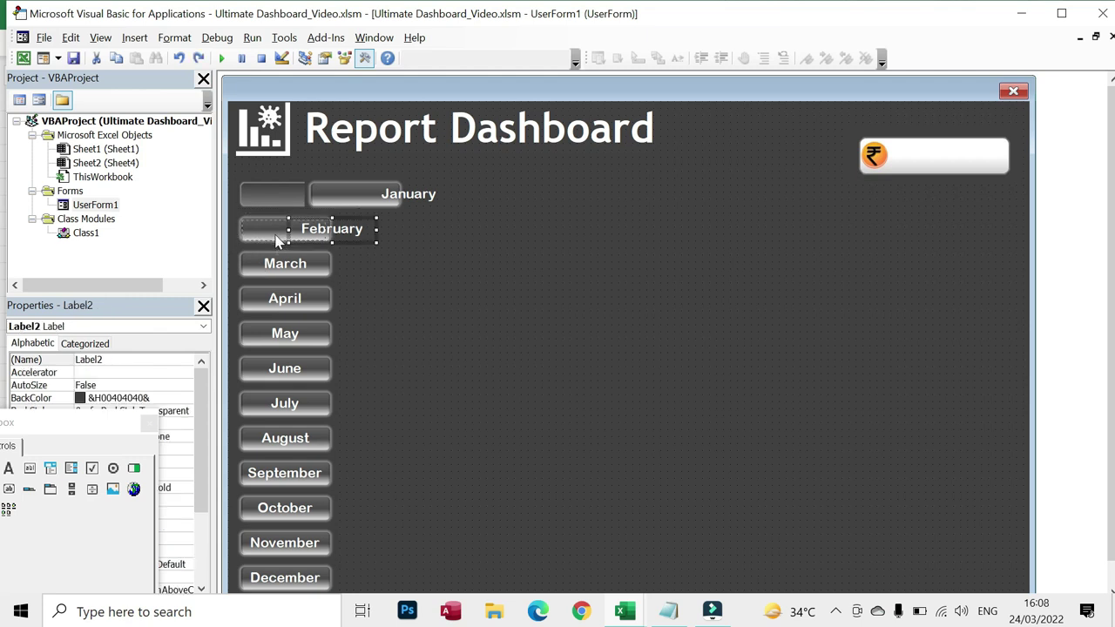
key(ctrl+z)
drag(316, 193, 249, 195)
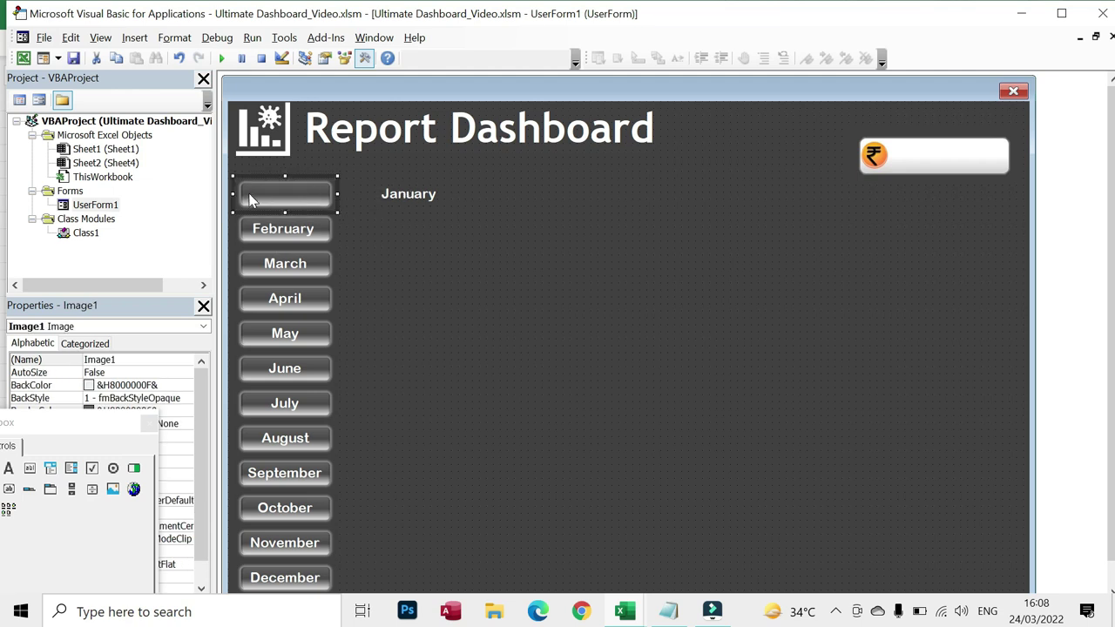
click(406, 199)
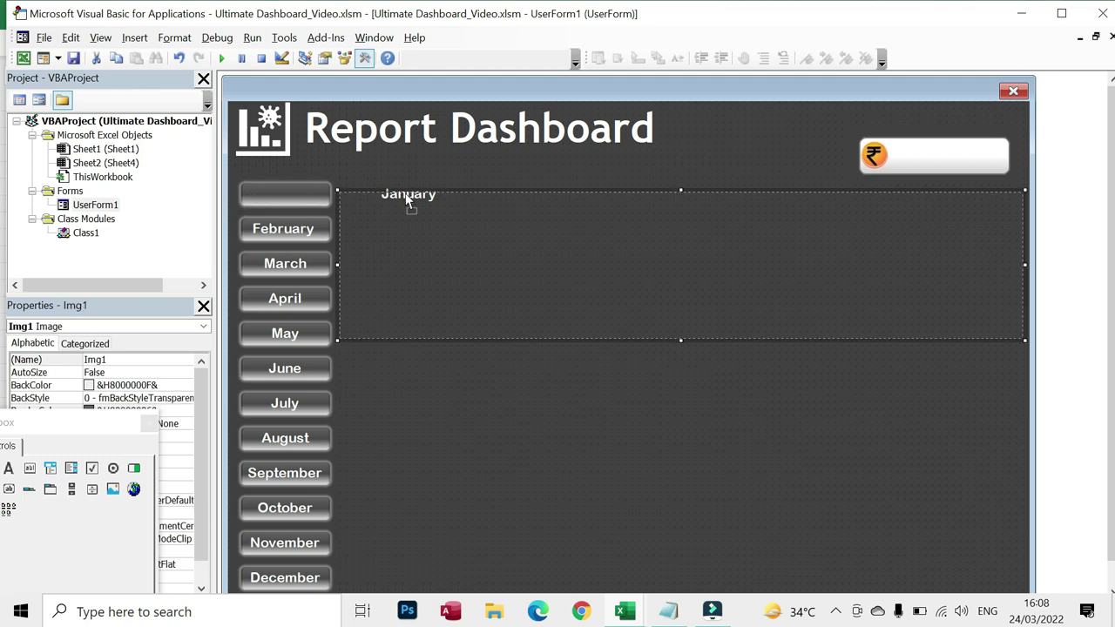
key(ctrl+z)
key(ctrl+z)
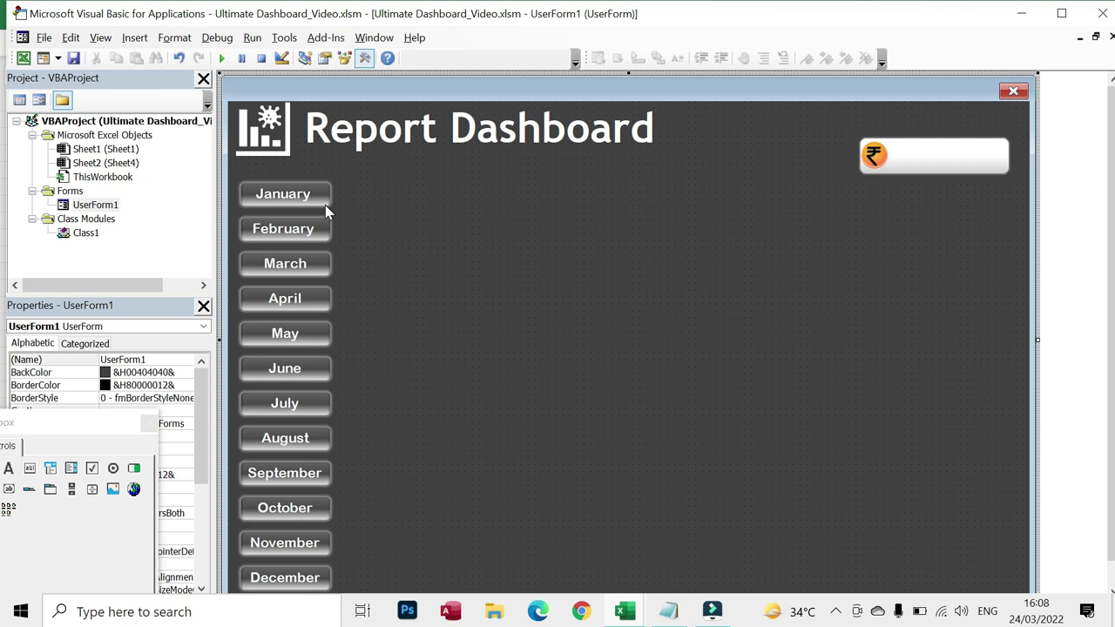
In Class1's LblBtn_Click, write BtnNo = LblBtn.Name, briefly toggling a breakpoint on that line.
double_click(87, 234)
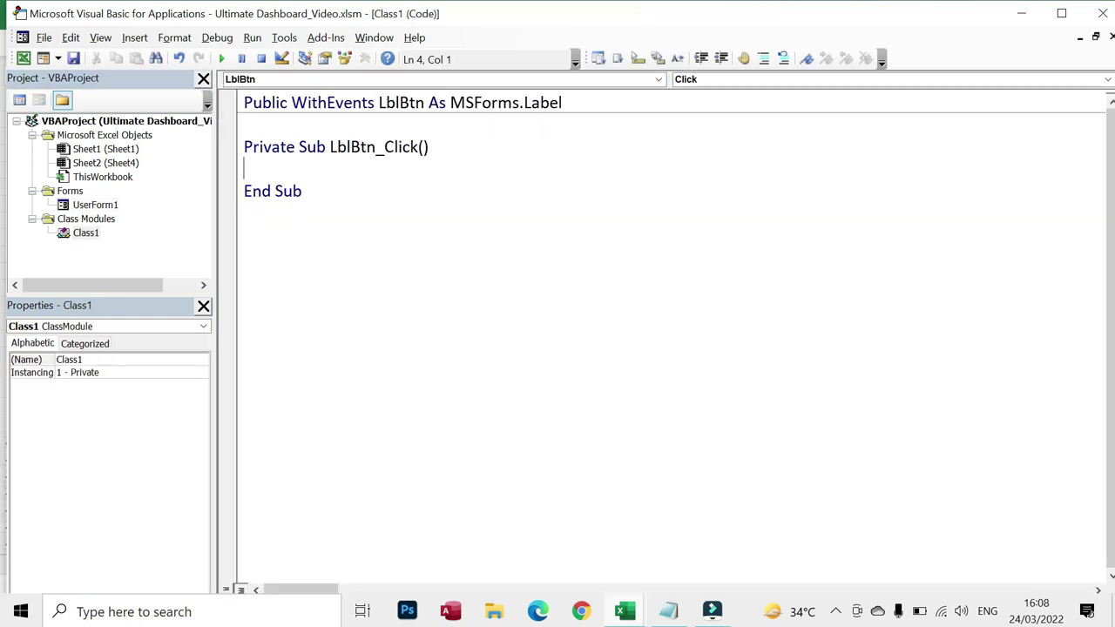
text(BtnNo = lblbtn.Name)
click(244, 213)
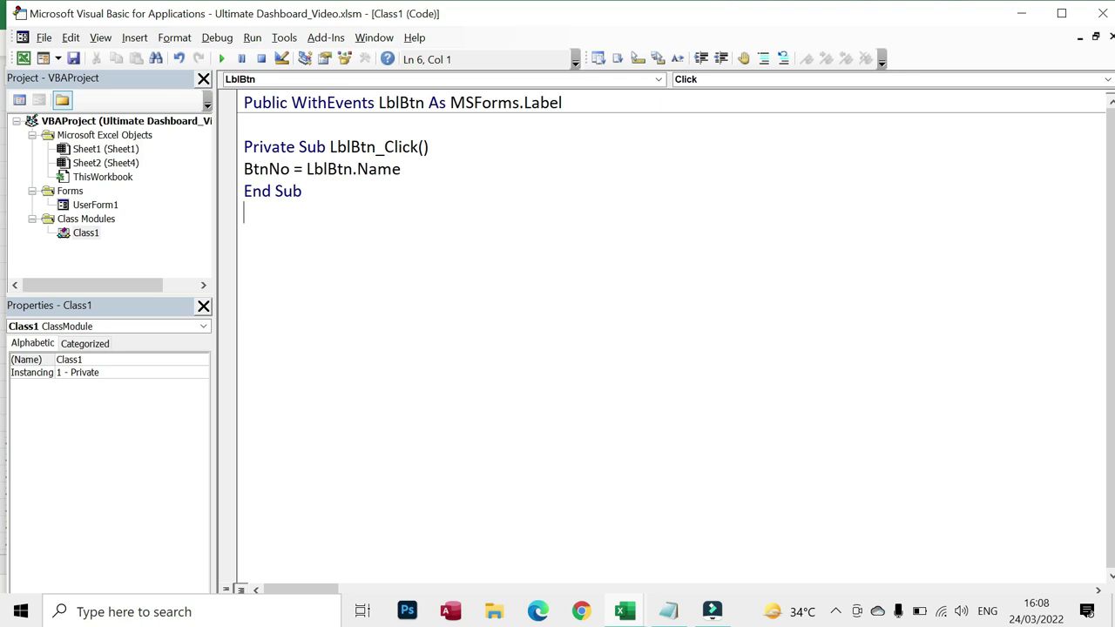
click(228, 171)
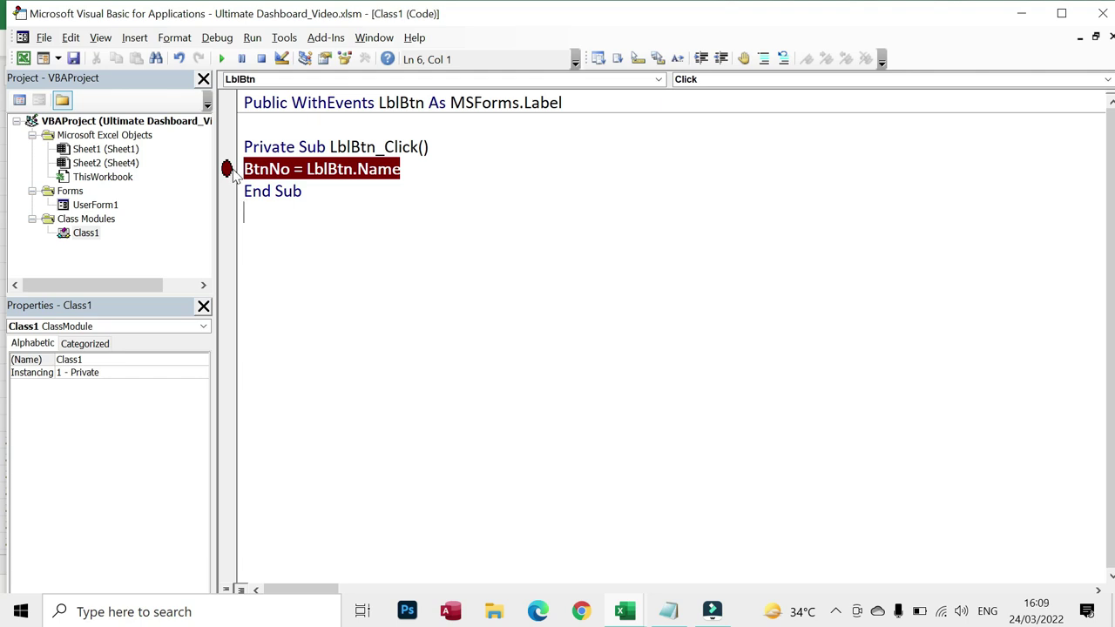
click(227, 169)
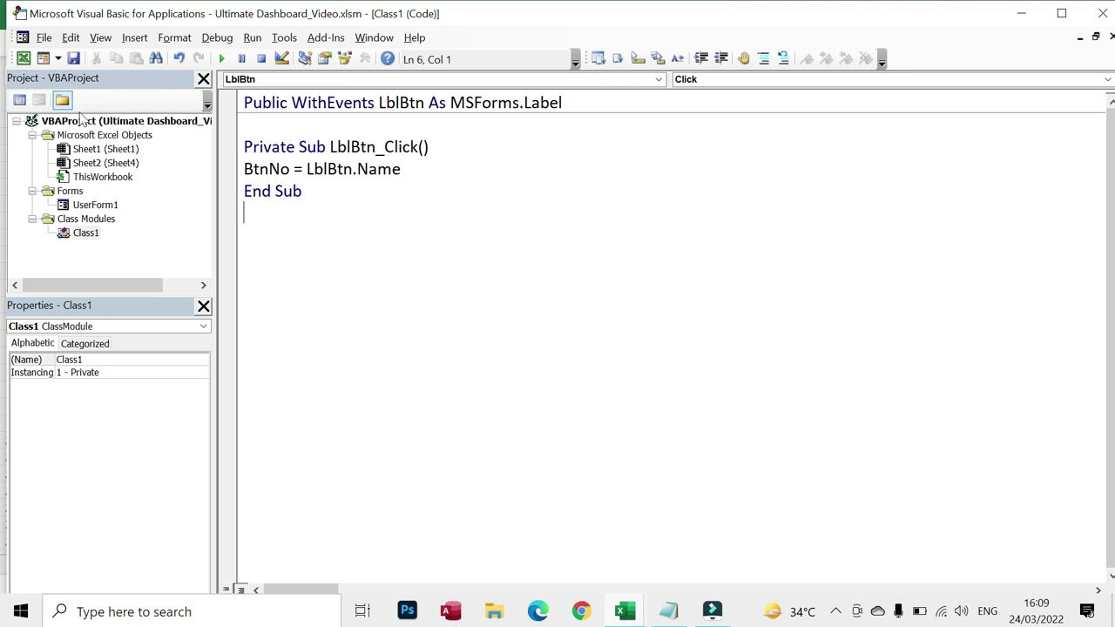
Add Dim LblEvent As New Class1 on a new top line of the UserForm1 code.
double_click(90, 207)
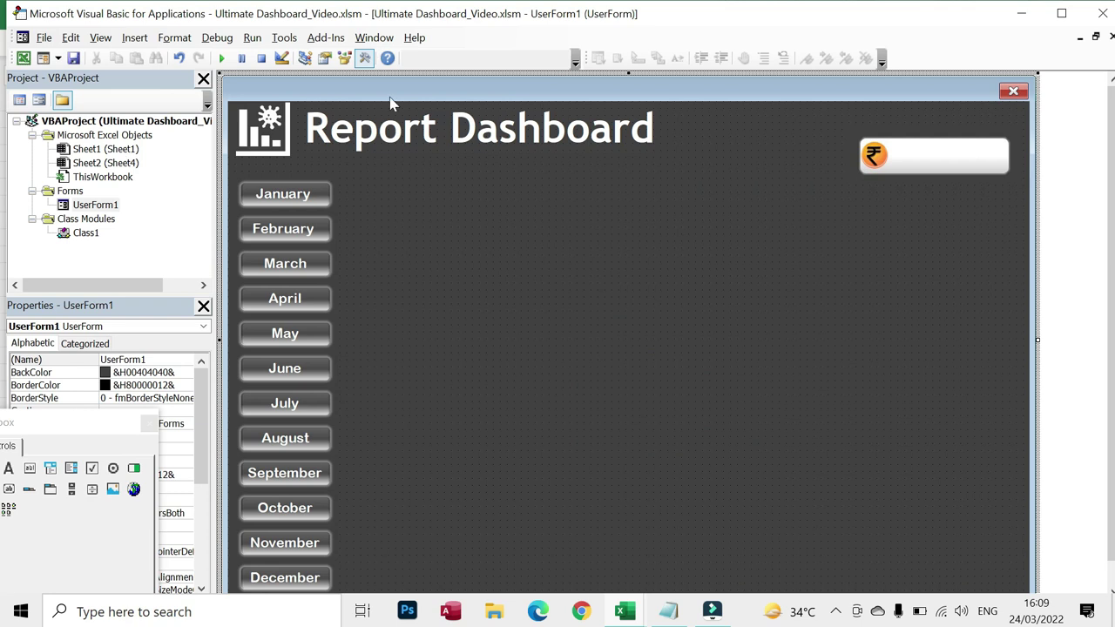
key(F7)
key(Up)
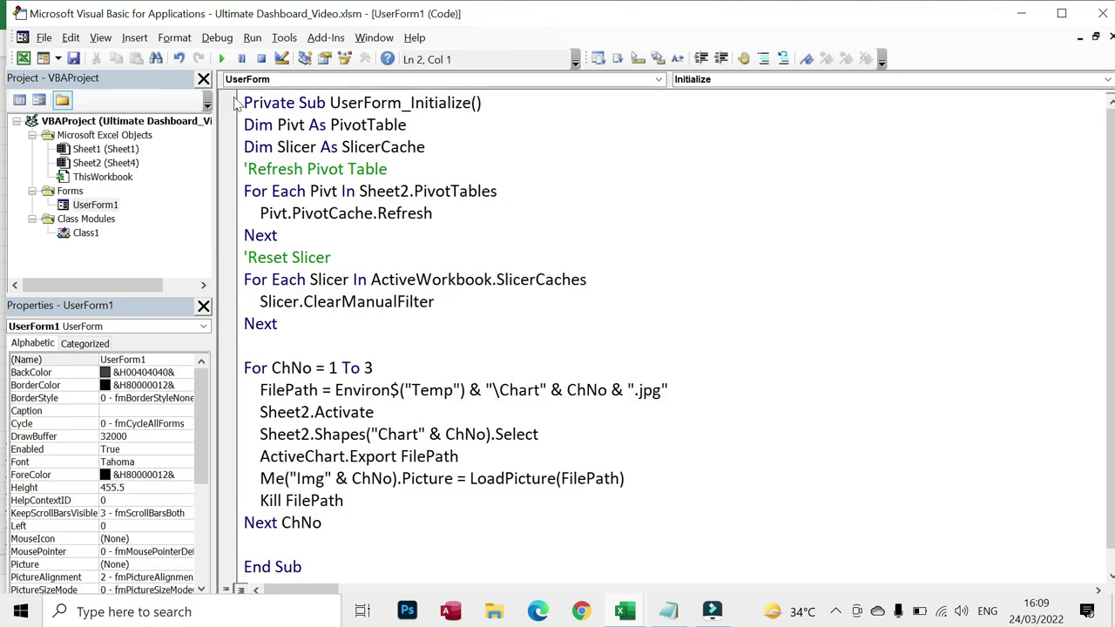
key(Return)
key(Up)
text(Dim LblEvent as new )
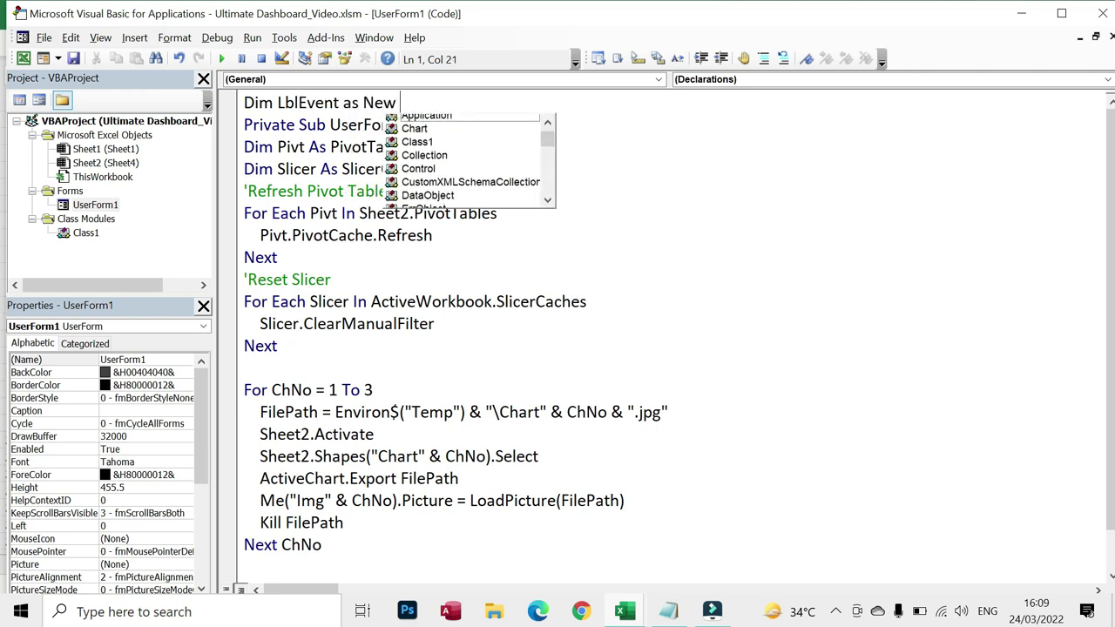
text(cl)
key(Tab)
Turn the declaration into the array LblEvent(11) and place the cursor after the slicer reset loop.
click(339, 103)
text(())
key(Left)
text(11)
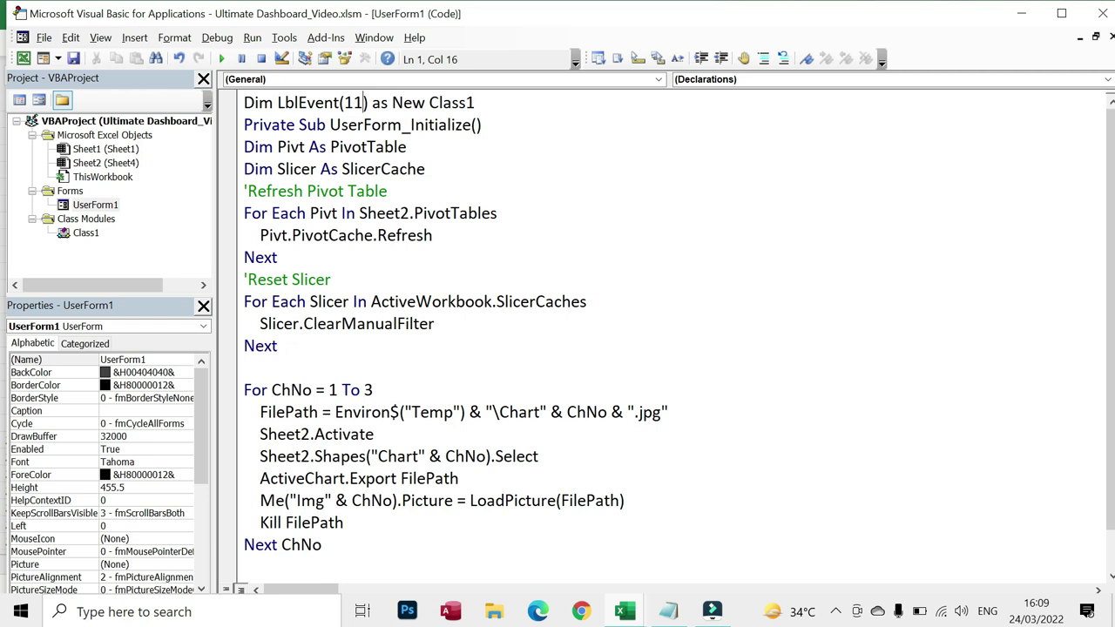
key(Down)
key(Up)
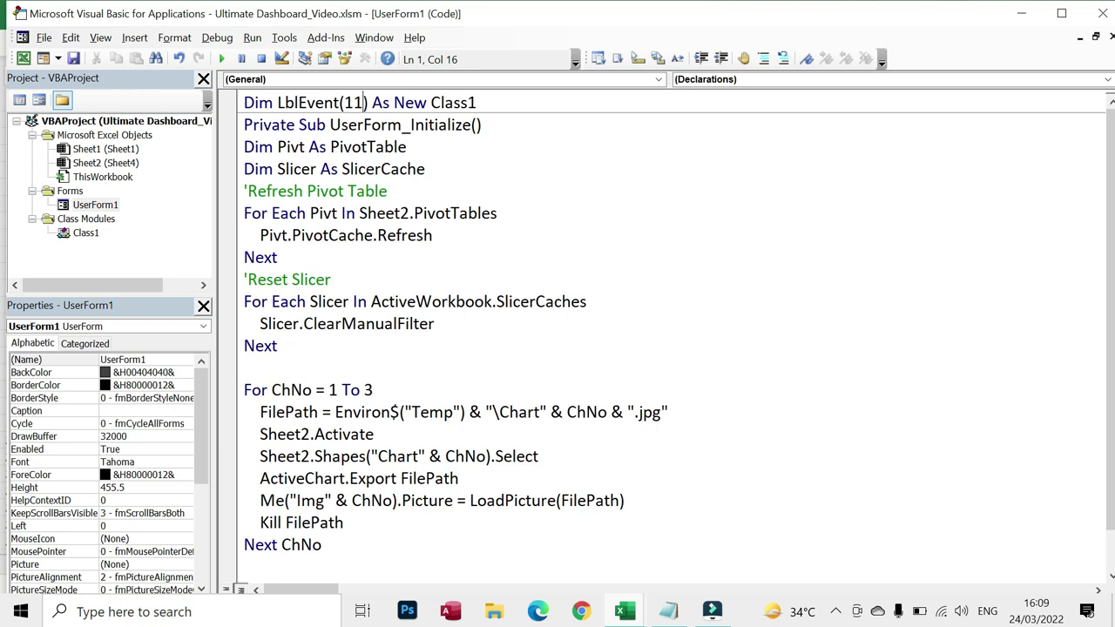
click(246, 368)
Below Next ChNo, add an 'Add Event comment and a For AddEvent loop header.
key(Return)
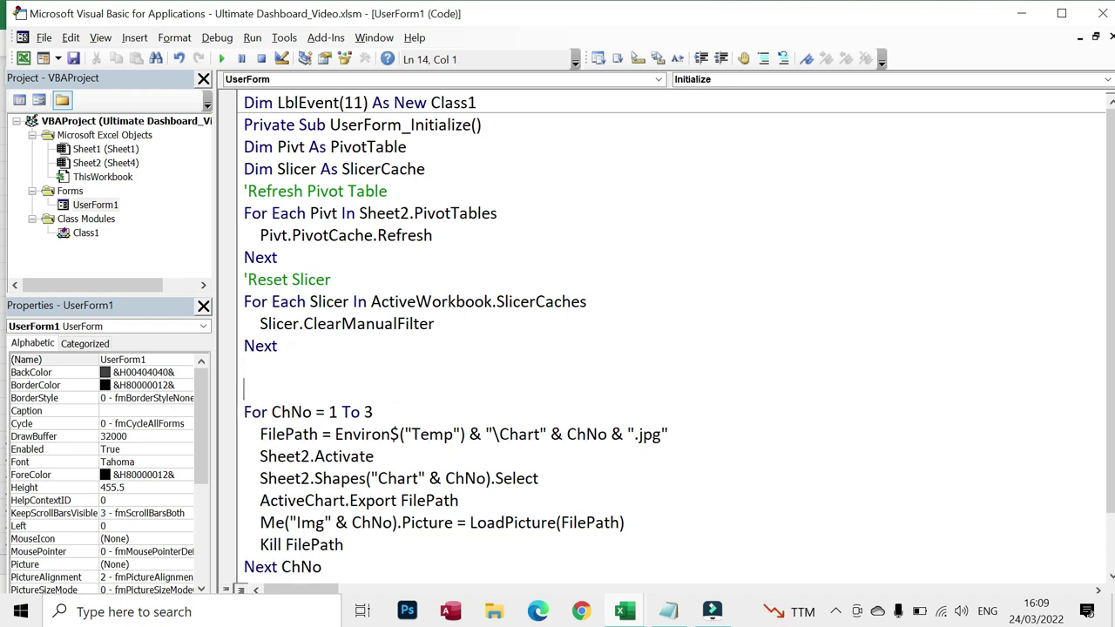
key(Return)
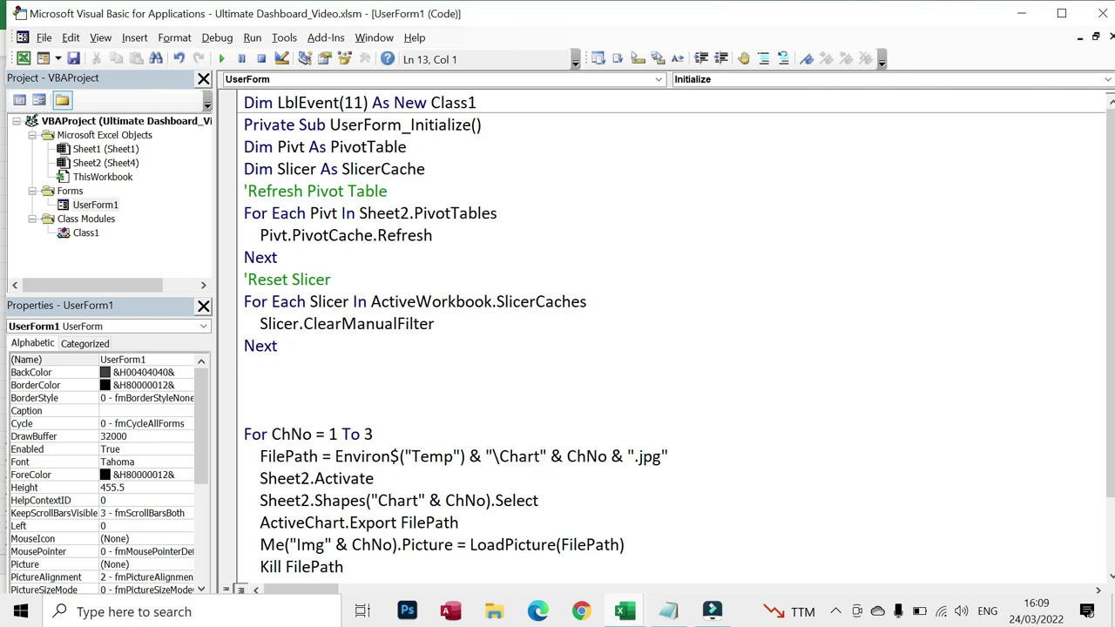
key(Delete)
key(Delete)
key(Delete)
key(Down)
key(Down)
key(Down)
key(Down)
key(Down)
key(Down)
key(Down)
key(Return)
key(Return)
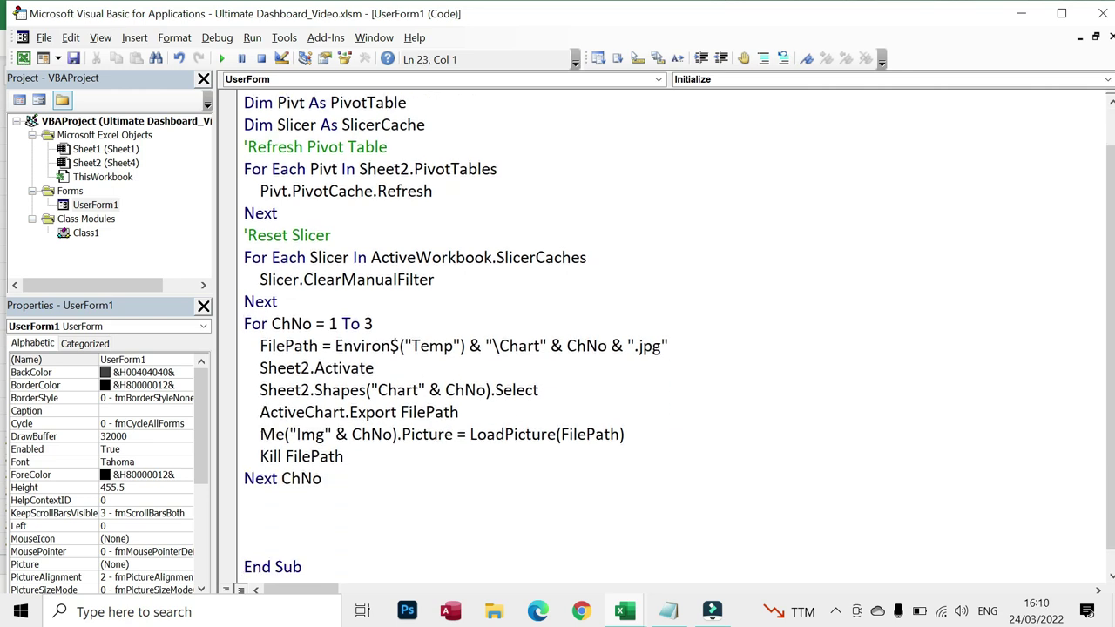
key(Up)
key(Up)
key(Up)
key(Return)
text('Add Event)
key(Return)
text(For Addevent = 1 to 11)
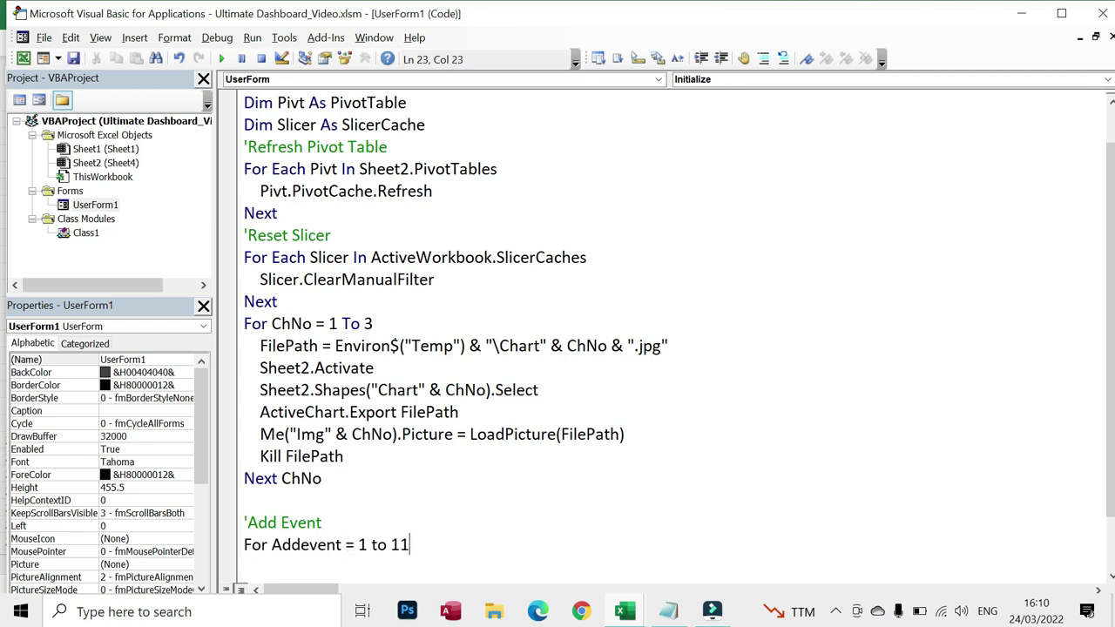
Make the loop run from 0 and begin the line Set lblEvent(AddEvent).LblBtn =.
key(Left)
key(Left)
key(Left)
key(Left)
key(BackSpace)
text(0)
text(Set)
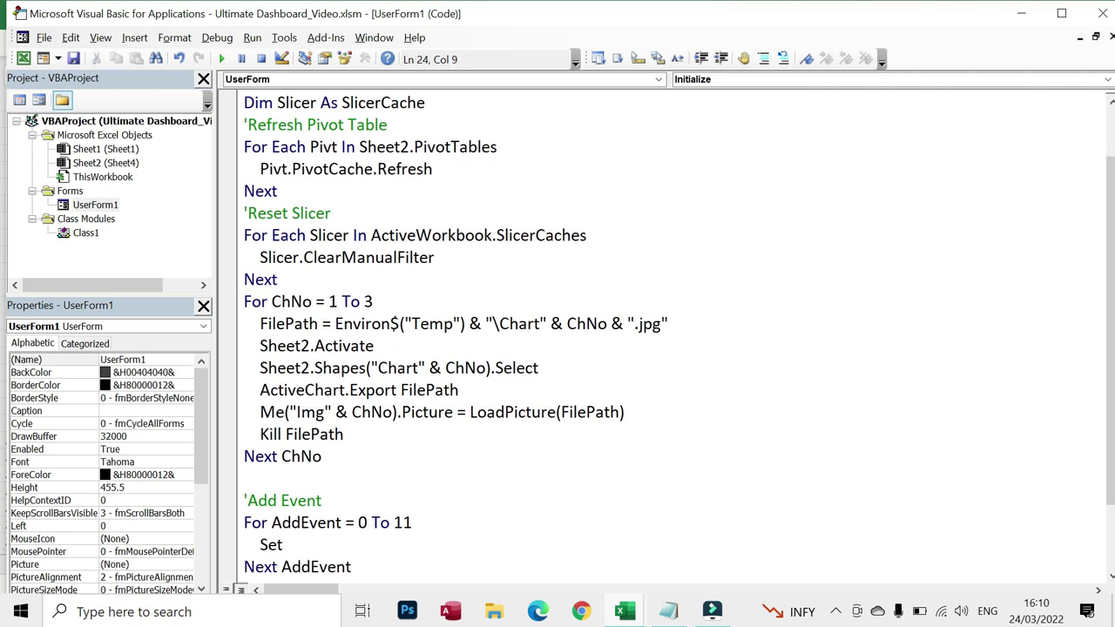
scroll(671, 331, up, 1)
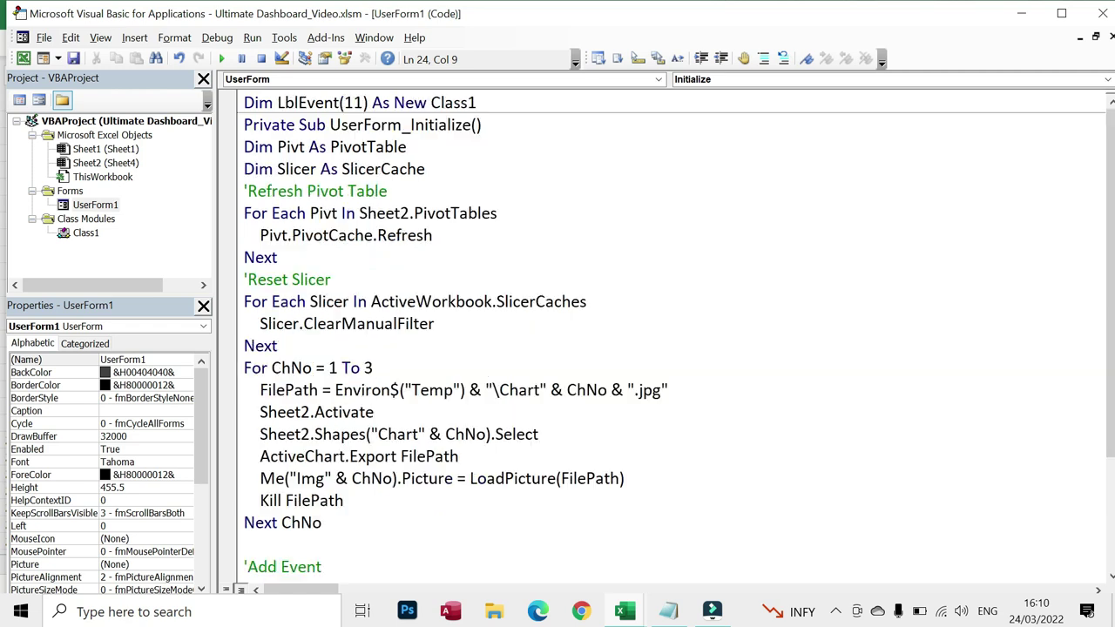
scroll(671, 331, down, 2)
text(lblEve)
key(BackSpace)
text(Event()
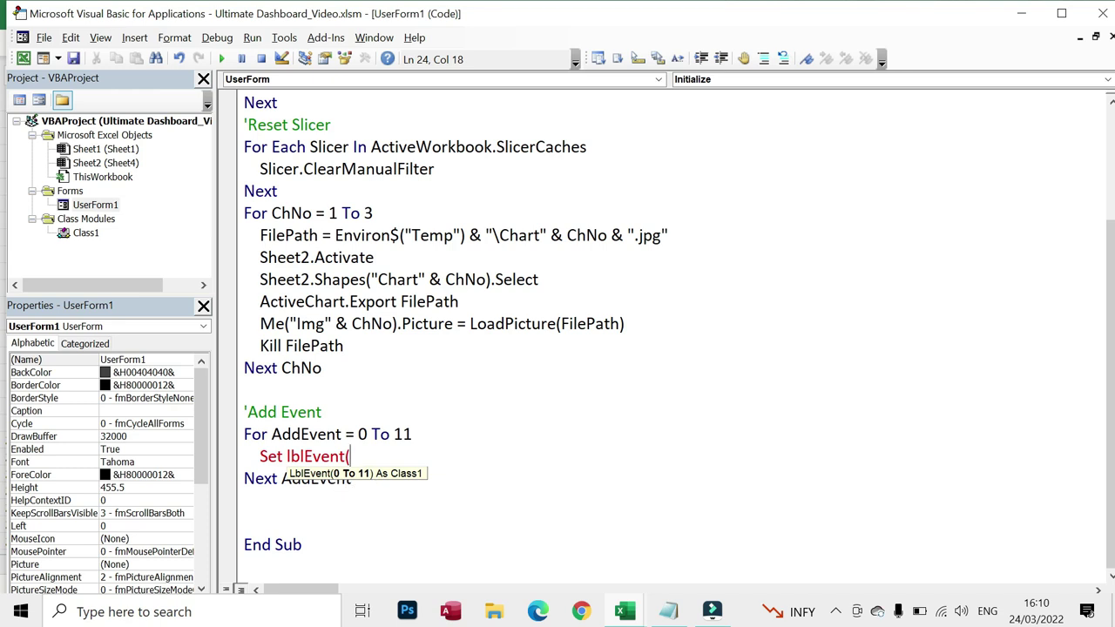
text(AddEvent).lb)
key(Tab)
text(=)
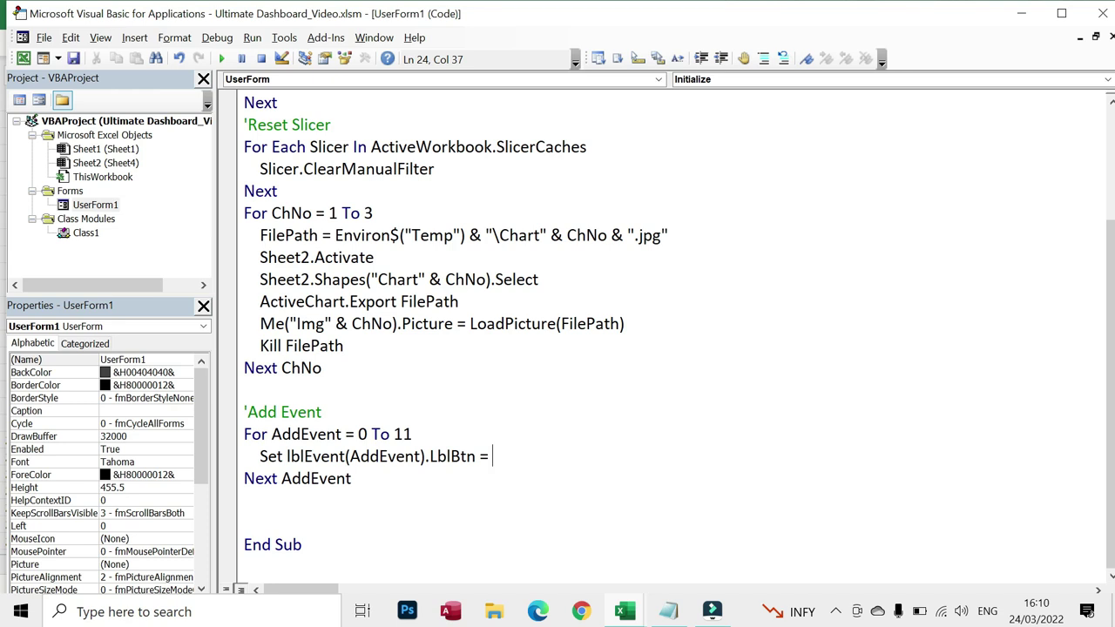
key(Down)
key(Up)
key(Down)
key(Up)
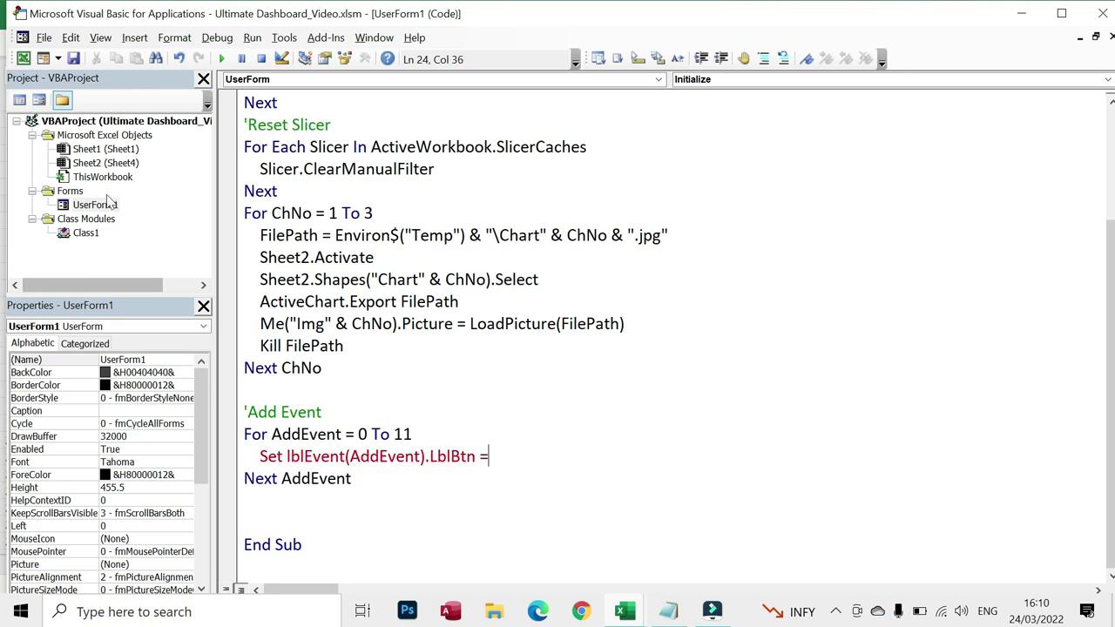
Check the control names of the January to April month labels in the UserForm1 designer.
double_click(98, 205)
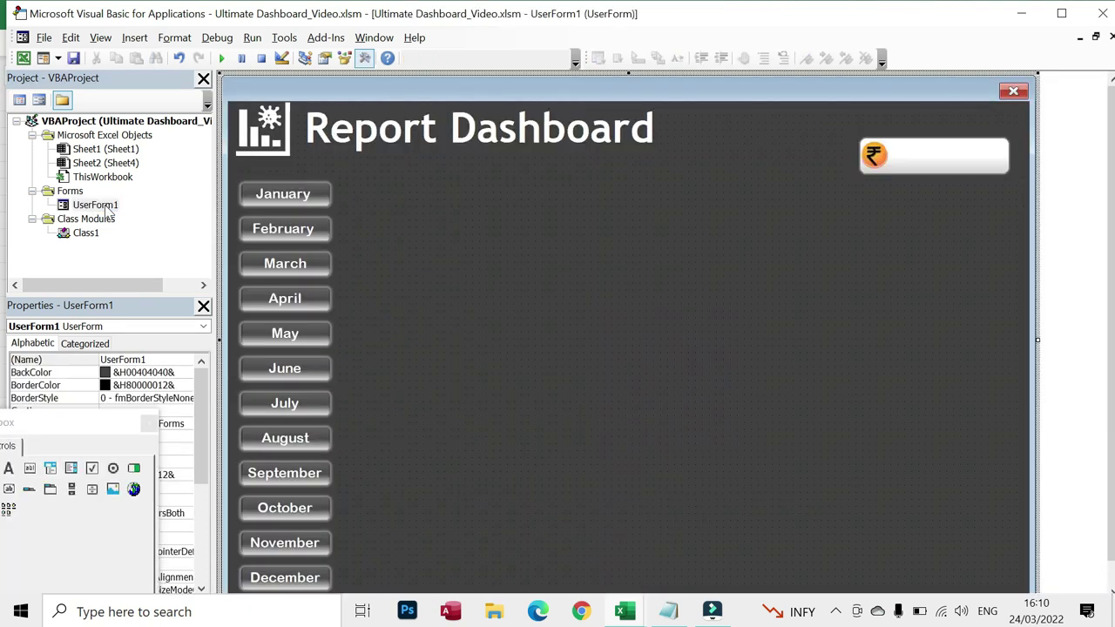
click(303, 197)
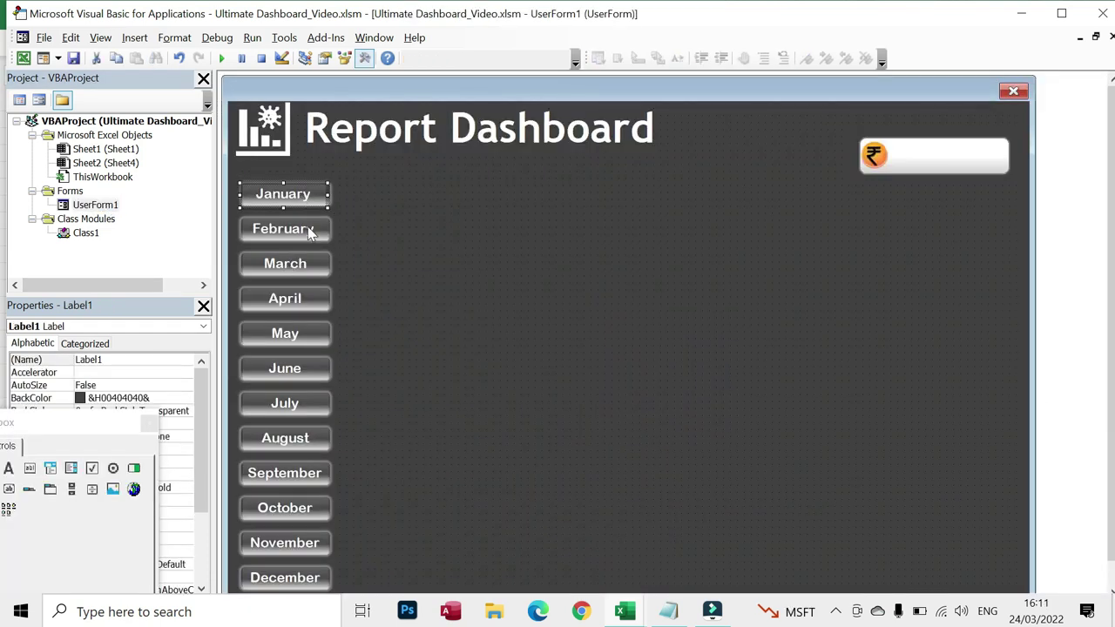
click(309, 232)
click(299, 268)
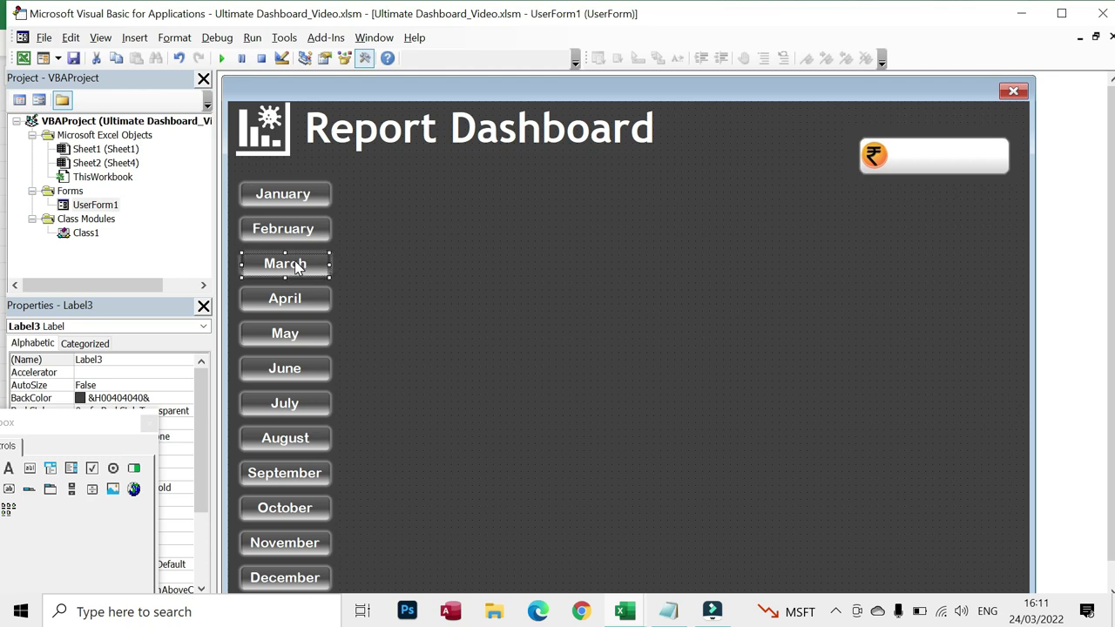
click(298, 301)
Finish the assignment with Me("Label" & AddEvent+1), then test-run and close the form.
click(100, 207)
key(F7)
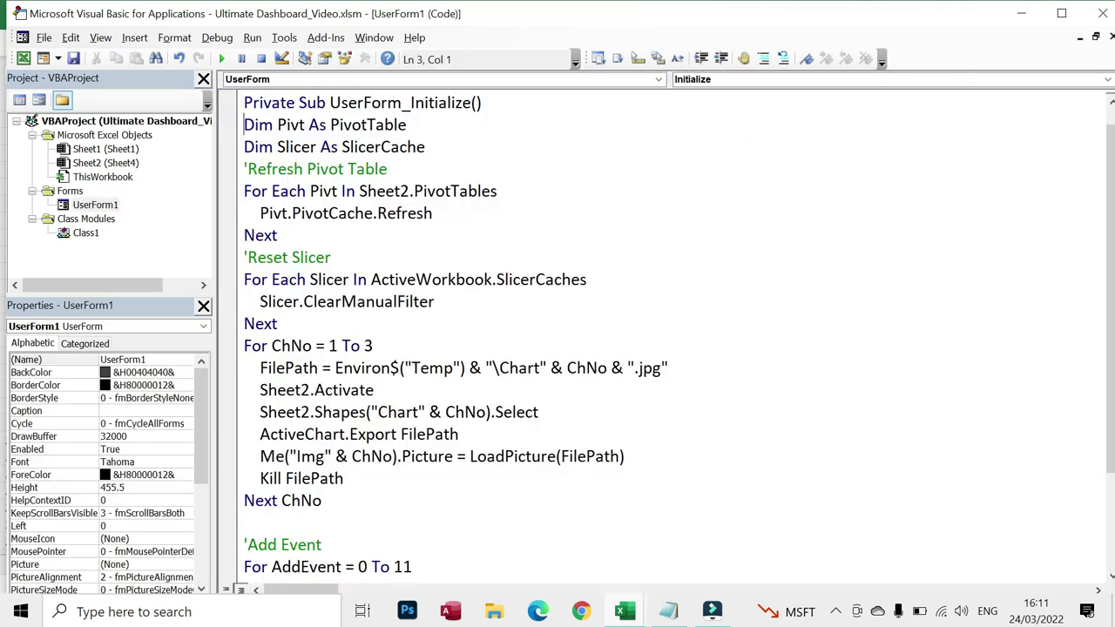
scroll(662, 331, down, 2)
click(491, 456)
text(me("Label" & AddEvent)
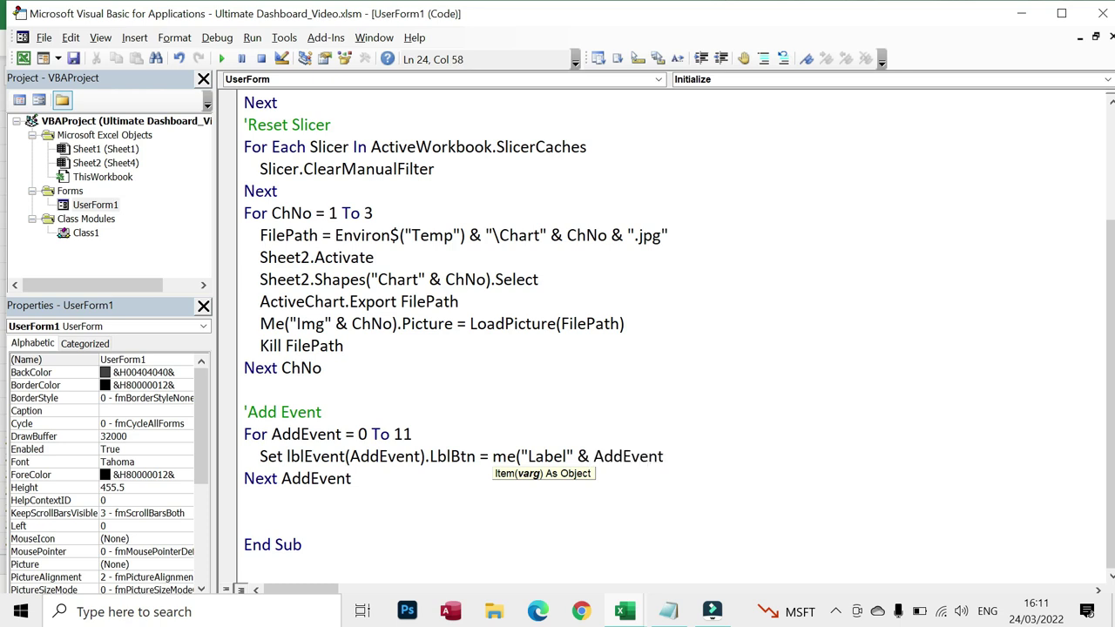
text(+1))
key(Down)
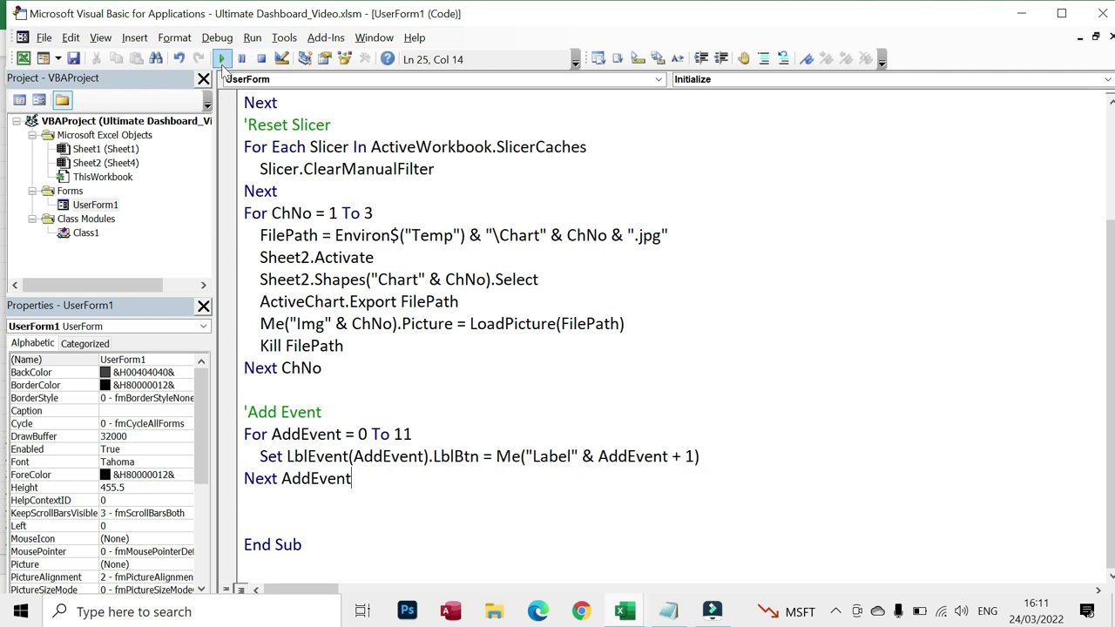
click(221, 59)
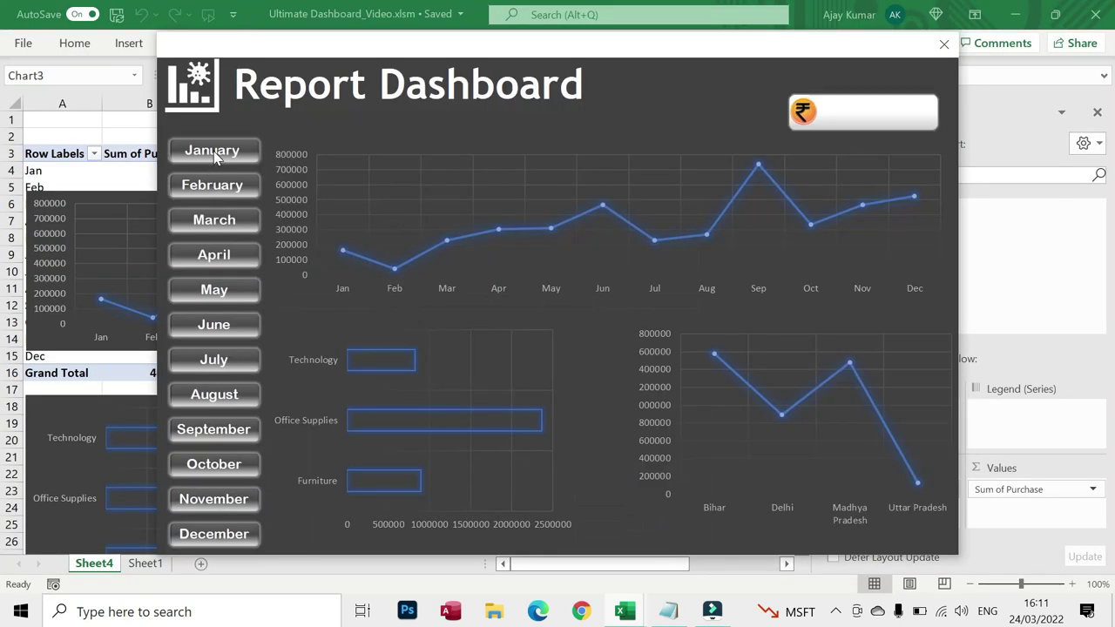
click(943, 44)
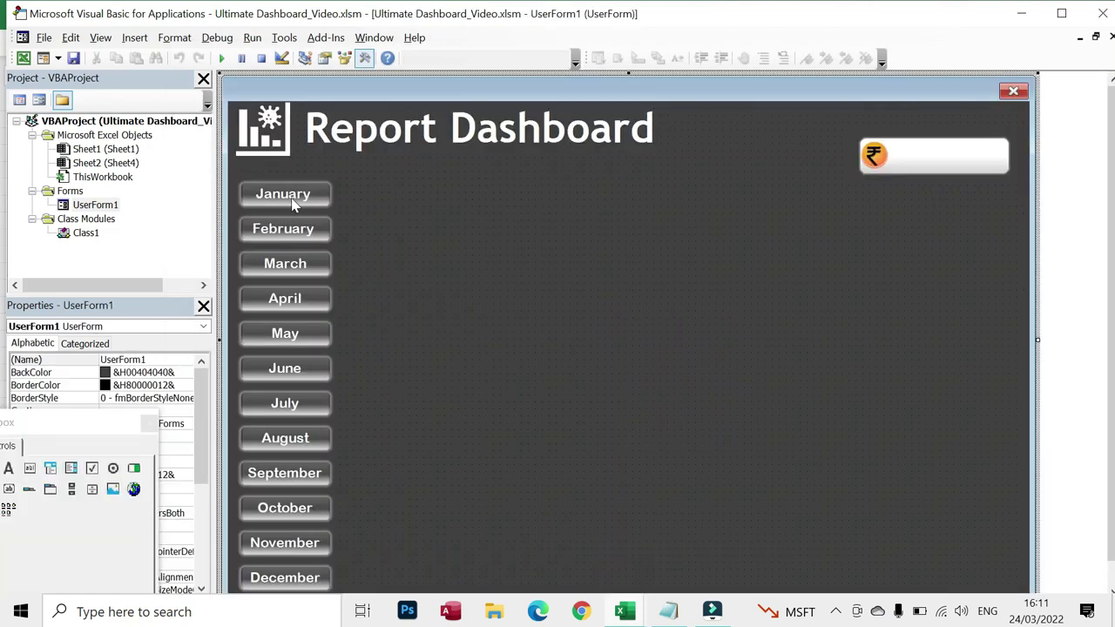
Add a MsgBox BtnNo line below the BtnNo assignment in Class1's click handler.
double_click(87, 234)
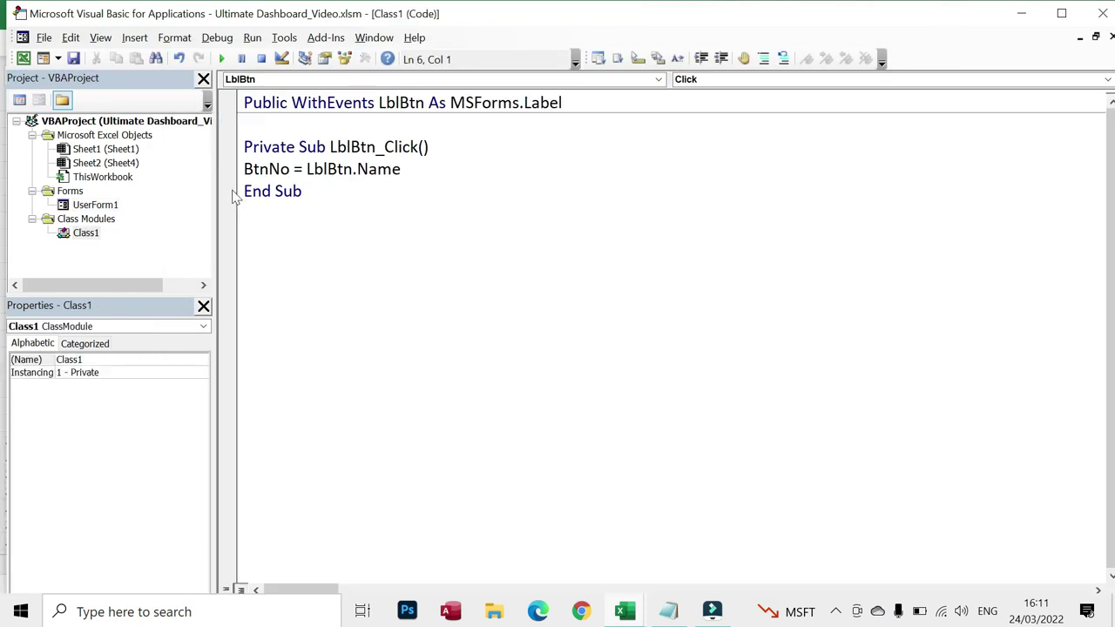
click(401, 169)
key(Return)
text(msgbox btnno)
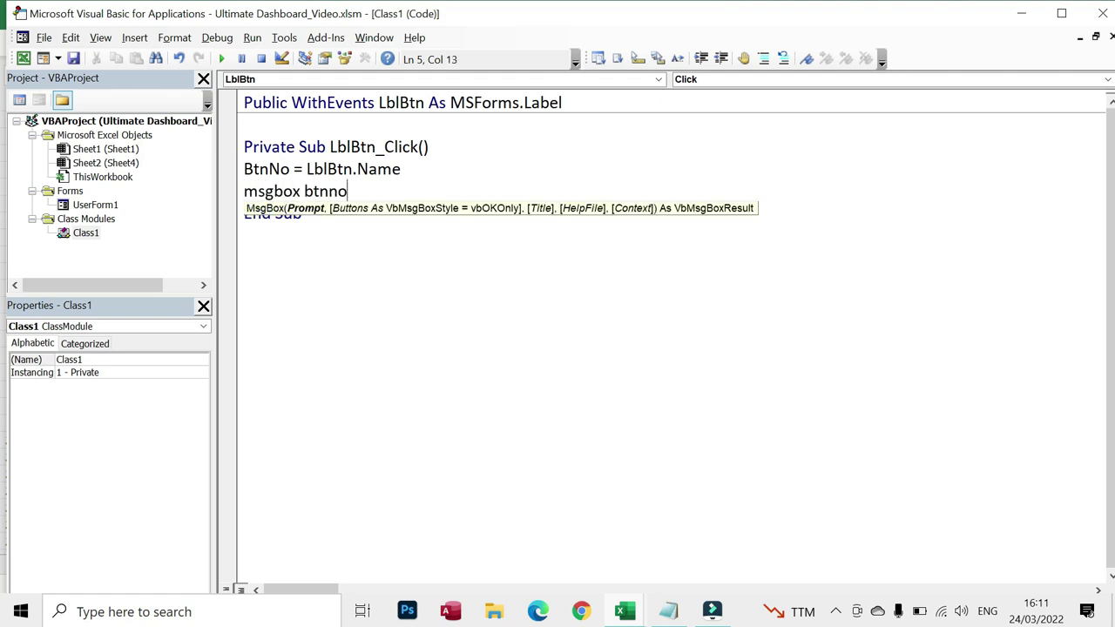
key(Down)
double_click(328, 191)
text(BtnNo)
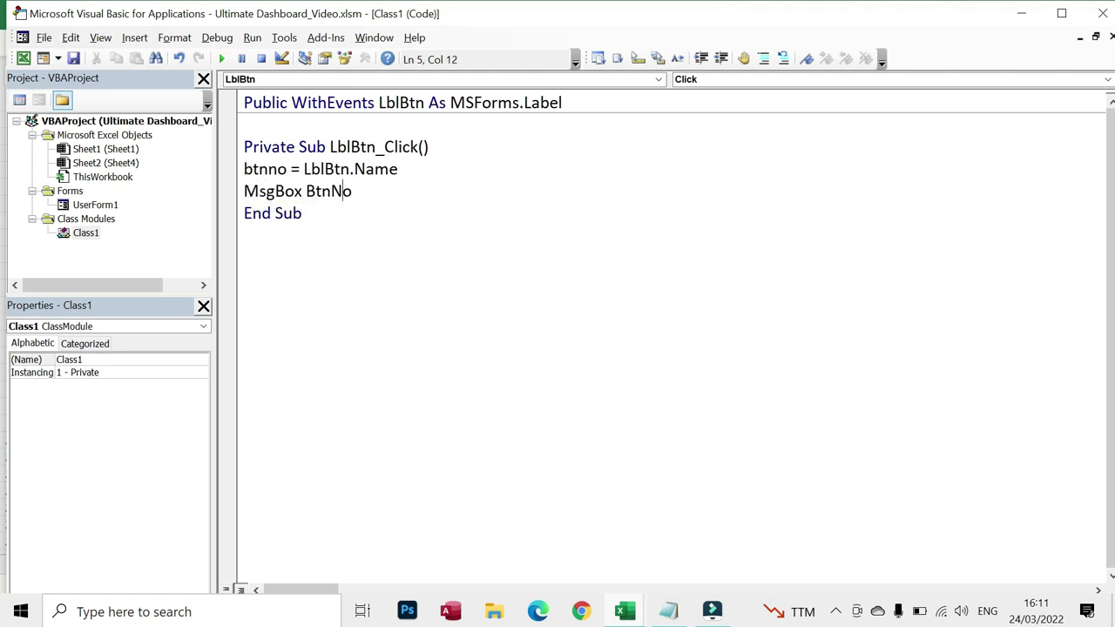
key(Down)
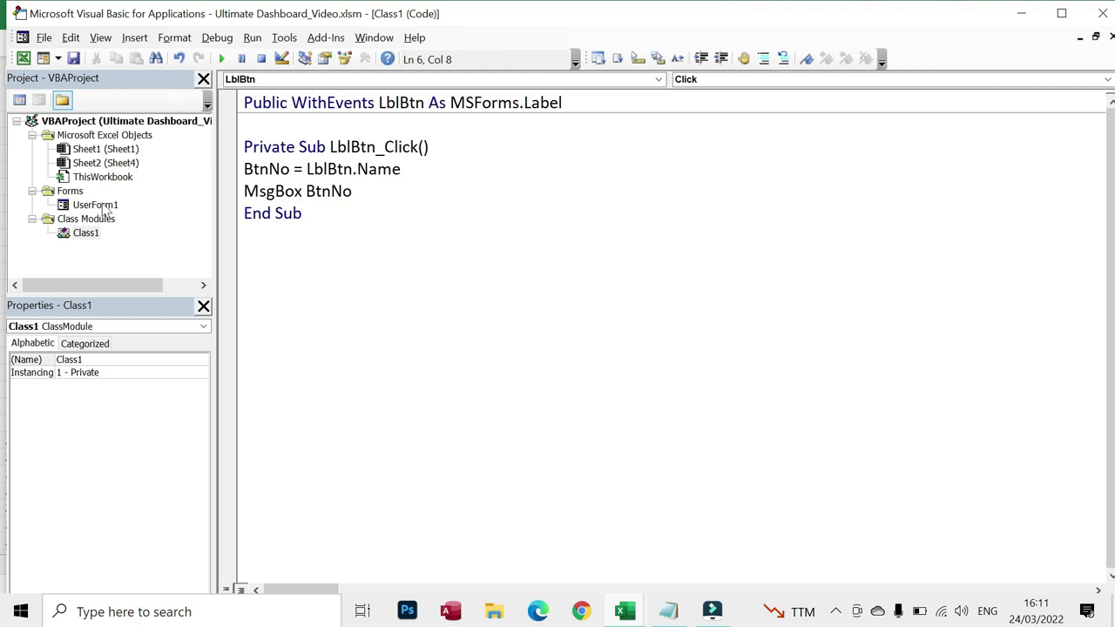
Run the dashboard and click the January and December labels to test the message.
double_click(95, 205)
click(221, 58)
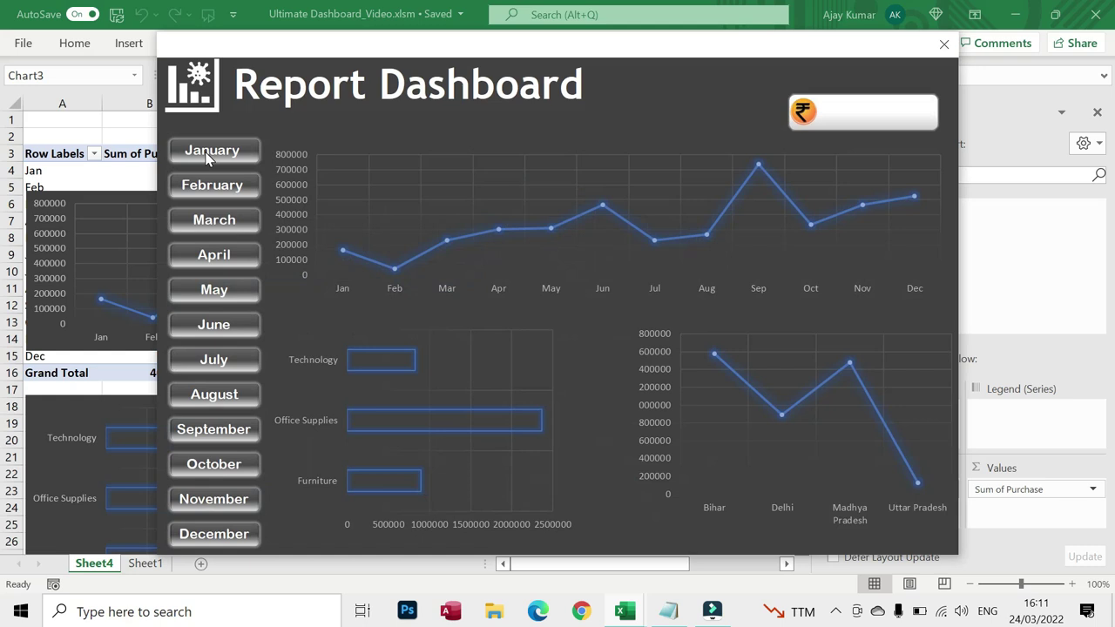
click(209, 155)
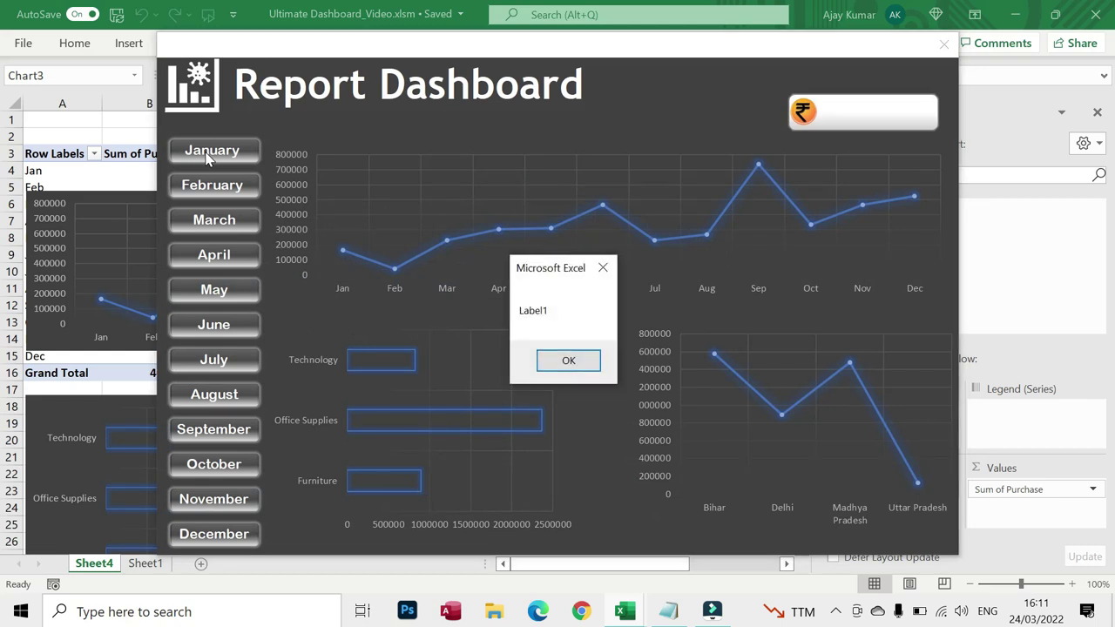
click(587, 365)
click(242, 541)
Wrap LblBtn.Name in Replace(..., "Label", "") so BtnNo holds only the month number.
click(568, 360)
click(943, 44)
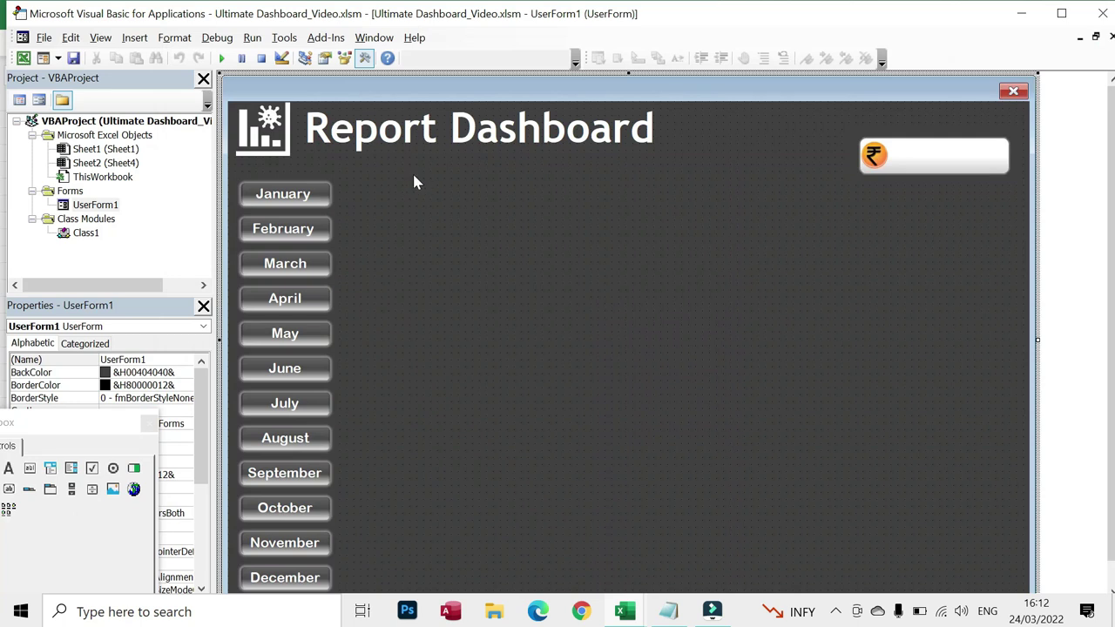
click(86, 232)
double_click(87, 233)
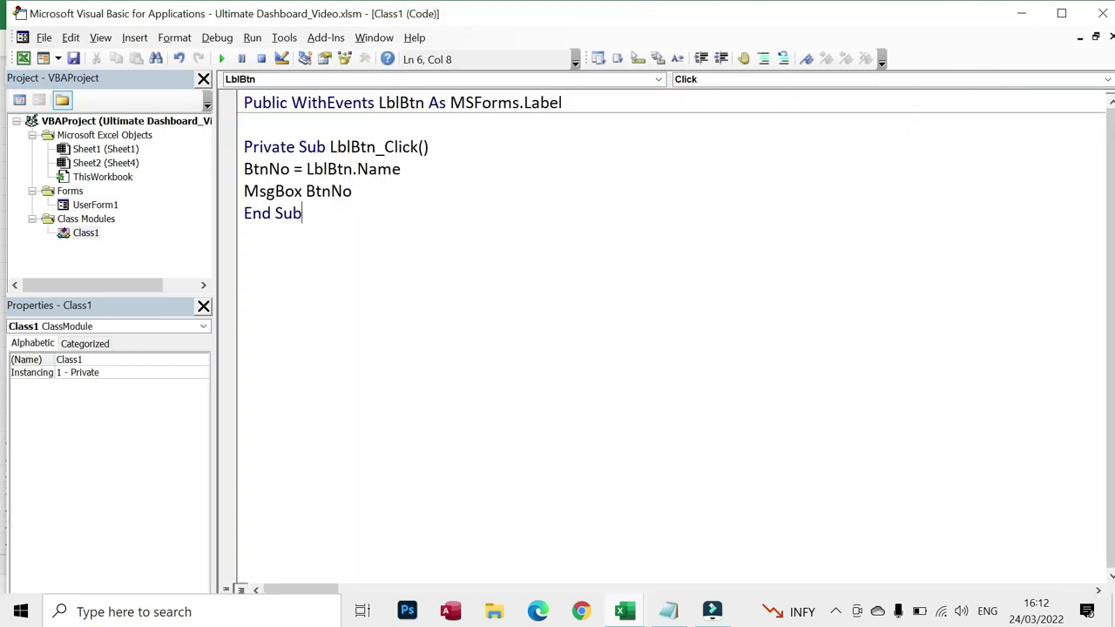
key(ctrl+z)
text(Replace()
key(Right)
key(Right)
key(Right)
key(Right)
key(Right)
key(Right)
key(Right)
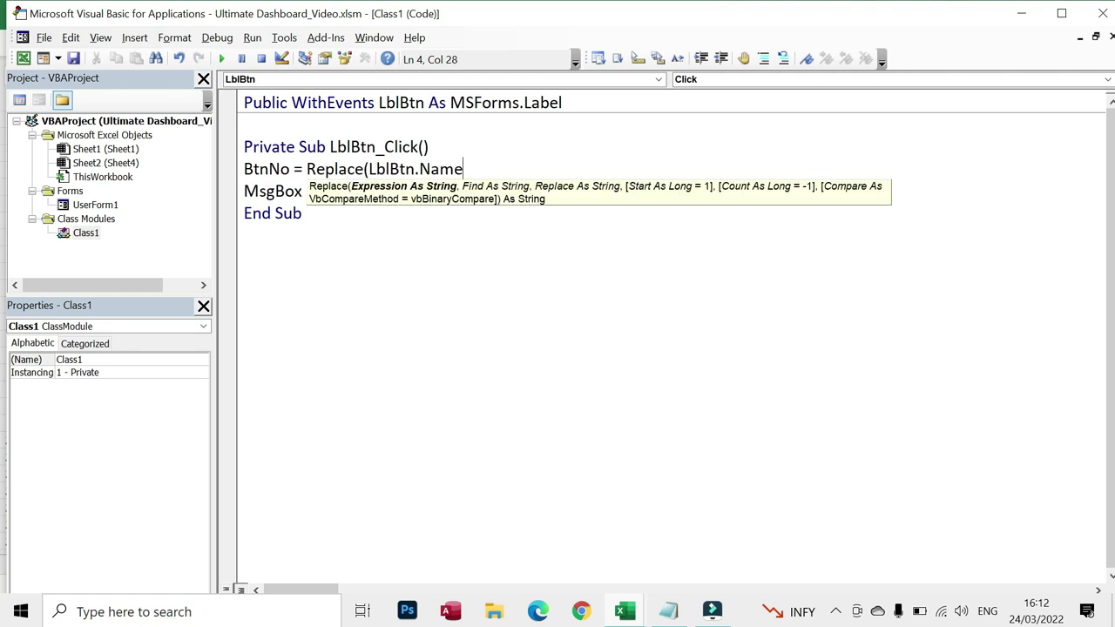
text(, "Label", "")
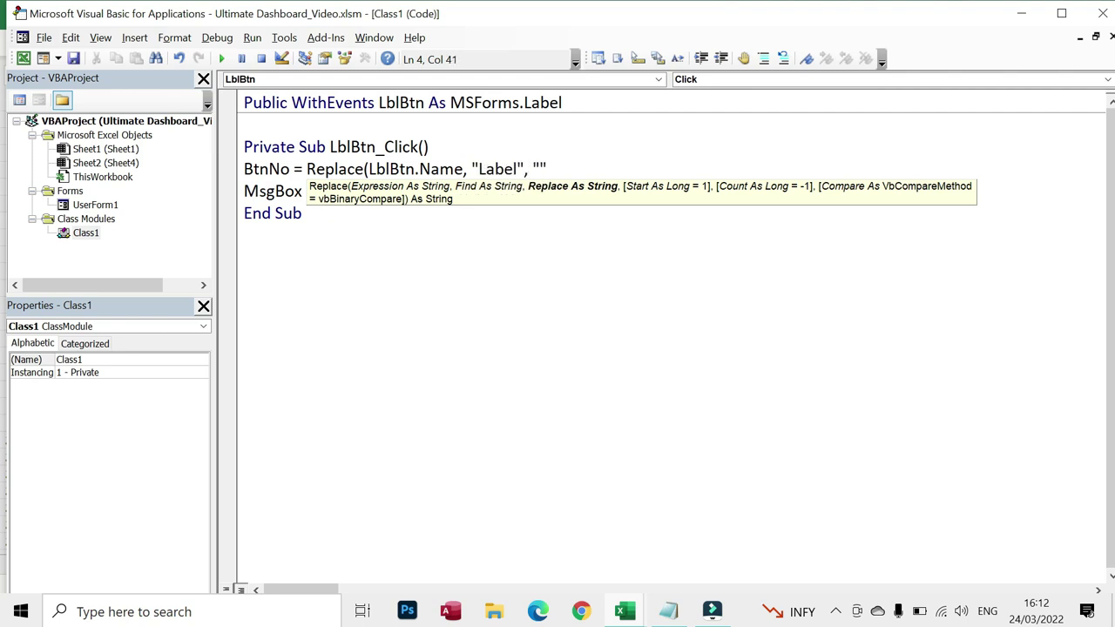
text())
click(352, 190)
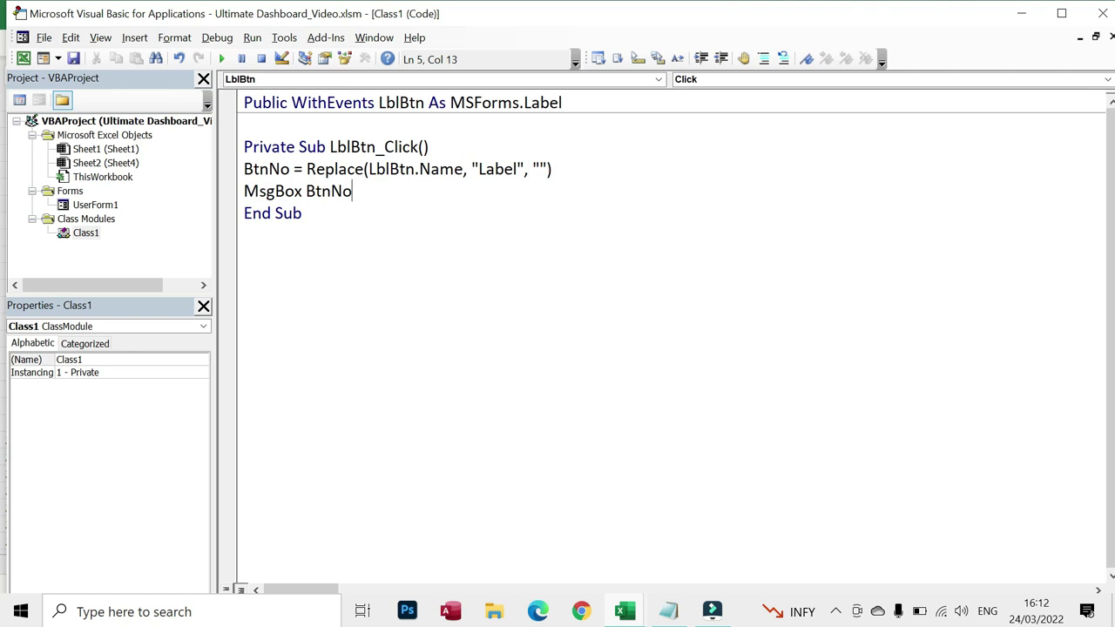
Run the dashboard and test the January and August buttons, then close the form.
double_click(95, 205)
click(223, 58)
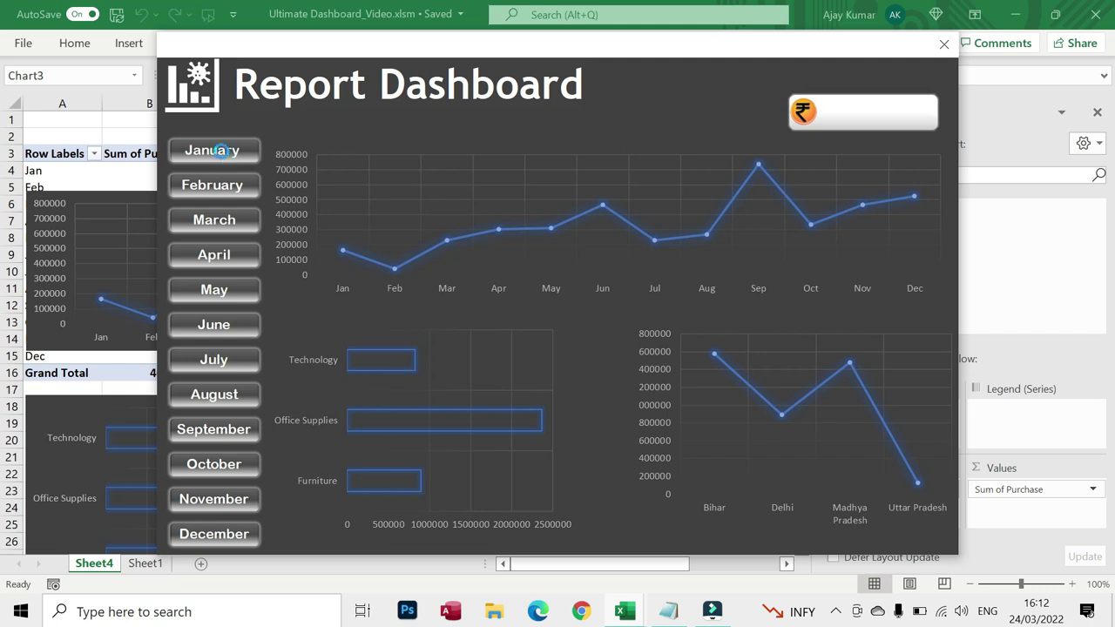
click(221, 150)
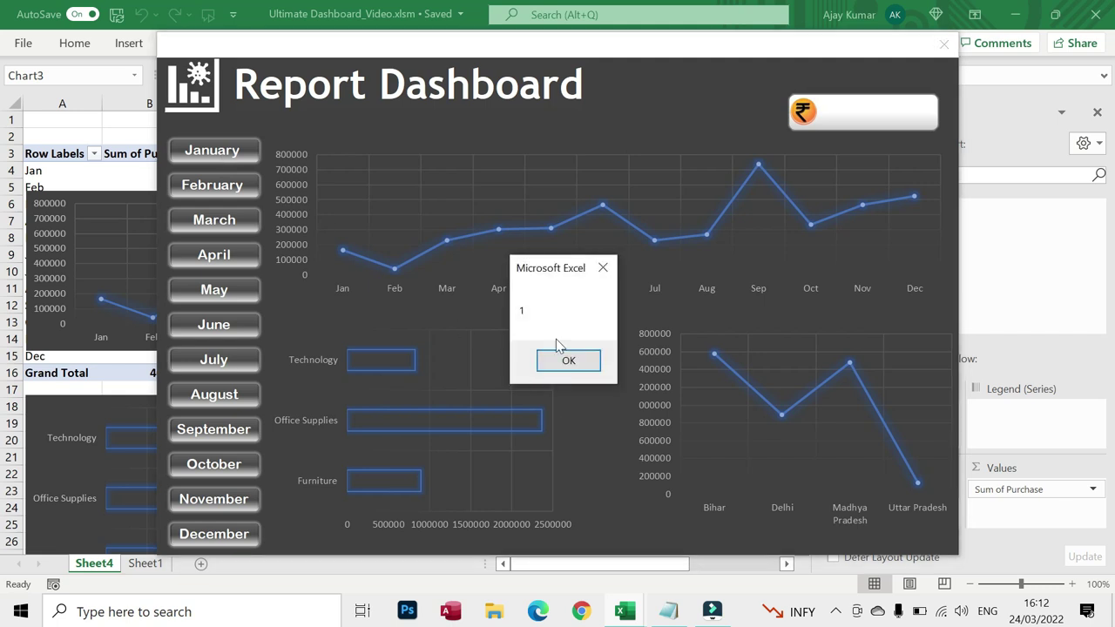
click(566, 362)
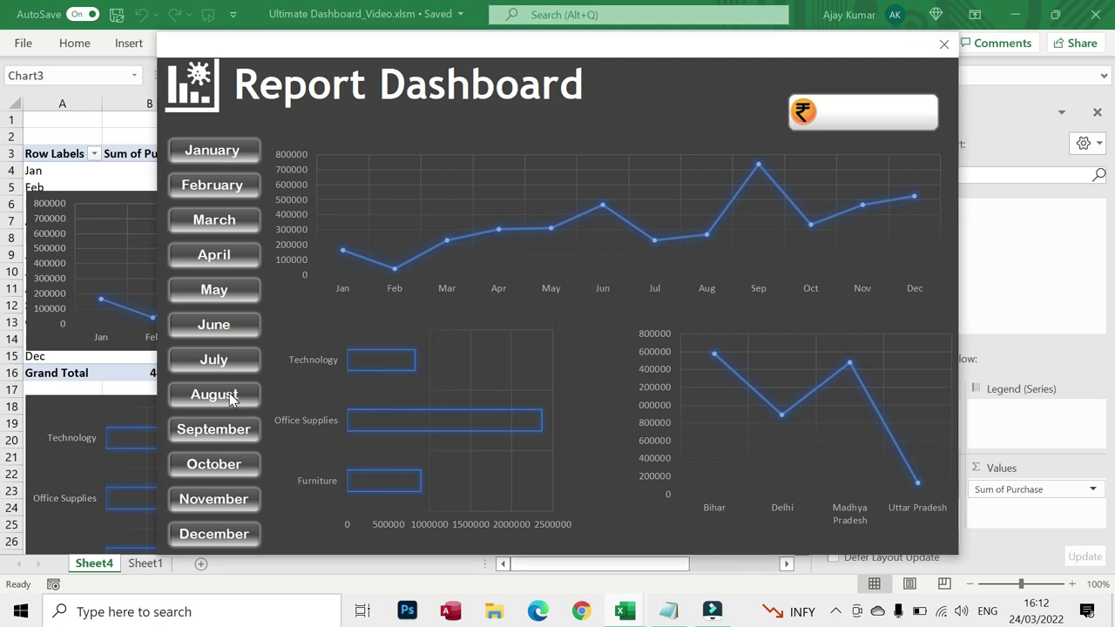
click(231, 398)
click(570, 362)
click(944, 43)
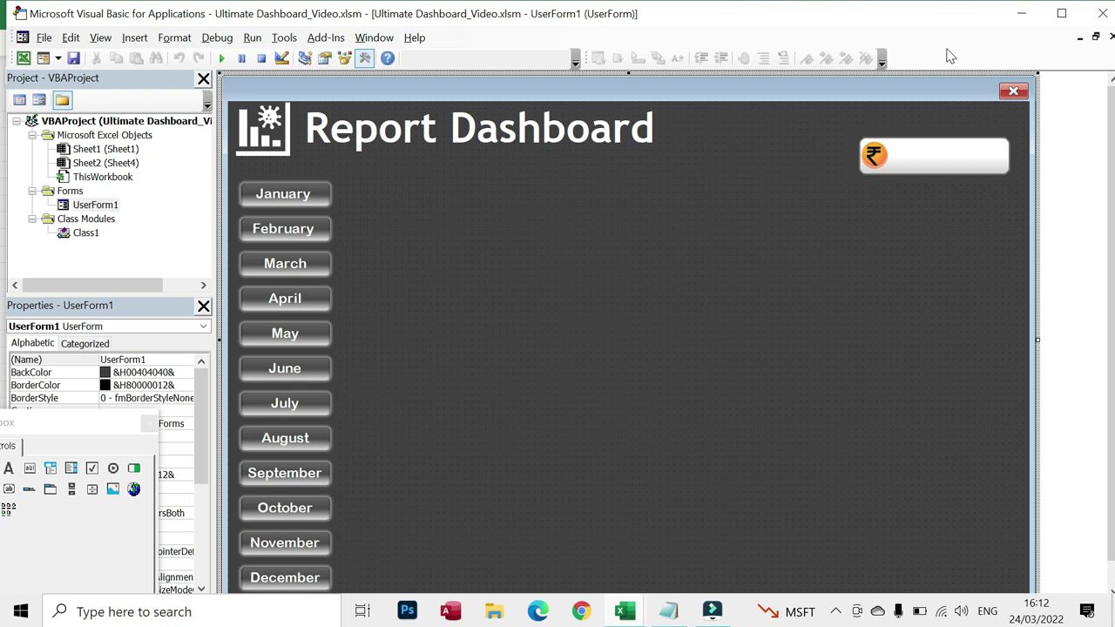
Below the message line in Class1, start an If UserForm1.Controls( statement.
double_click(87, 233)
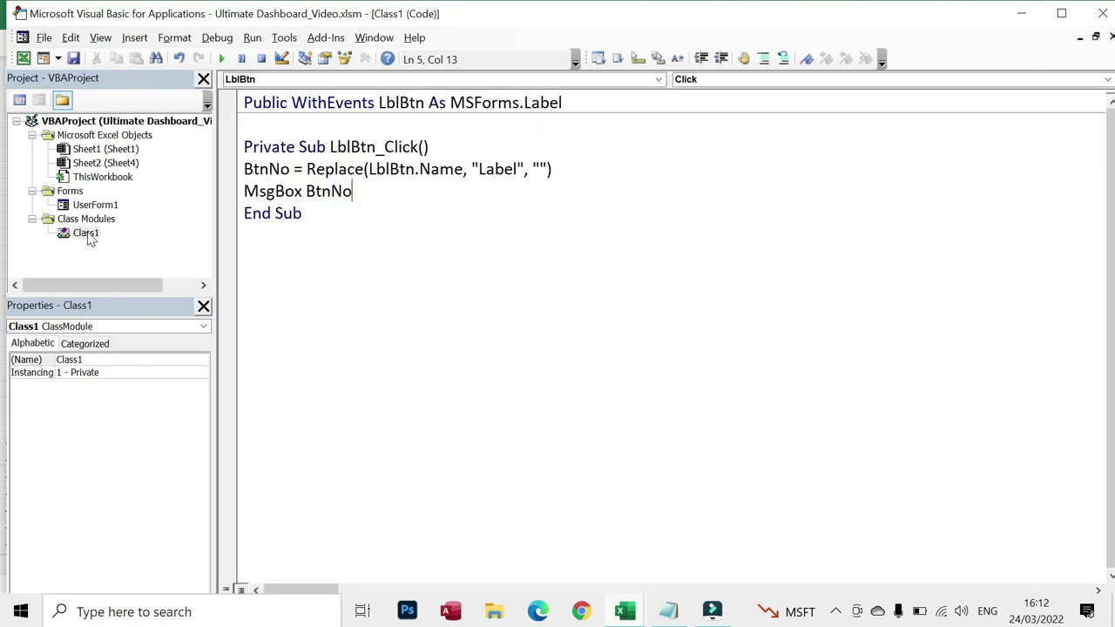
key(Return)
key(Return)
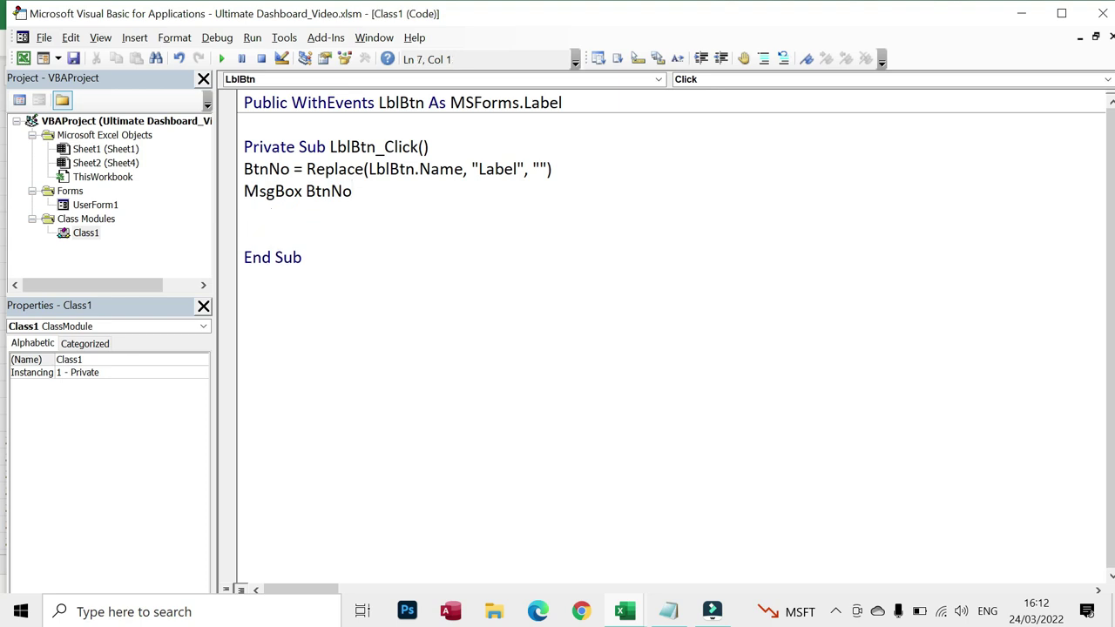
key(BackSpace)
key(Return)
key(Return)
key(Up)
text(If)
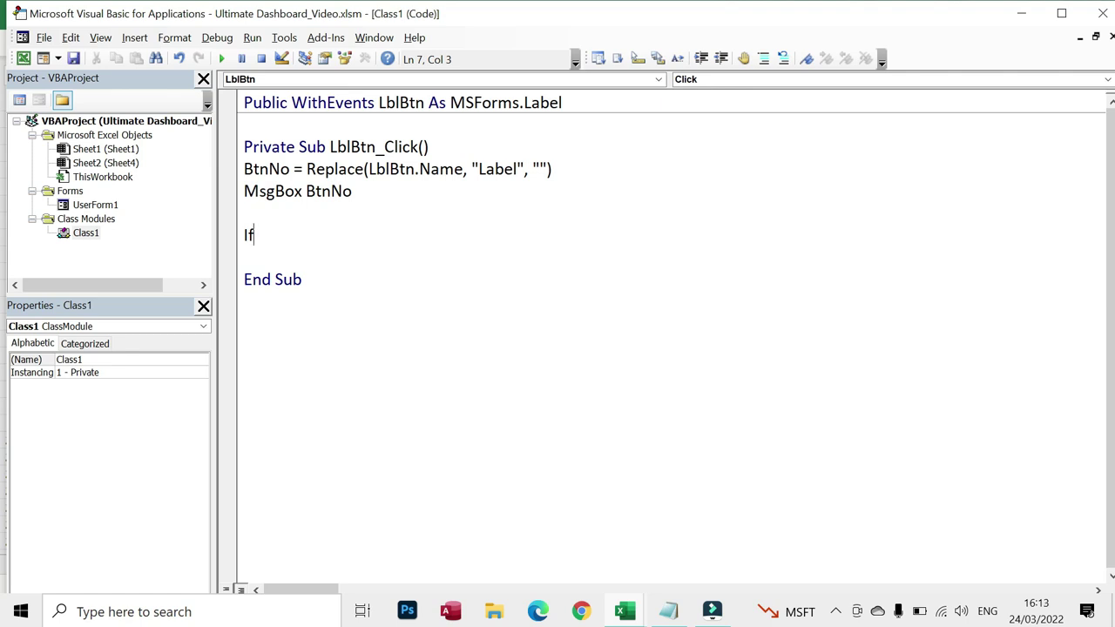
text( userform1)
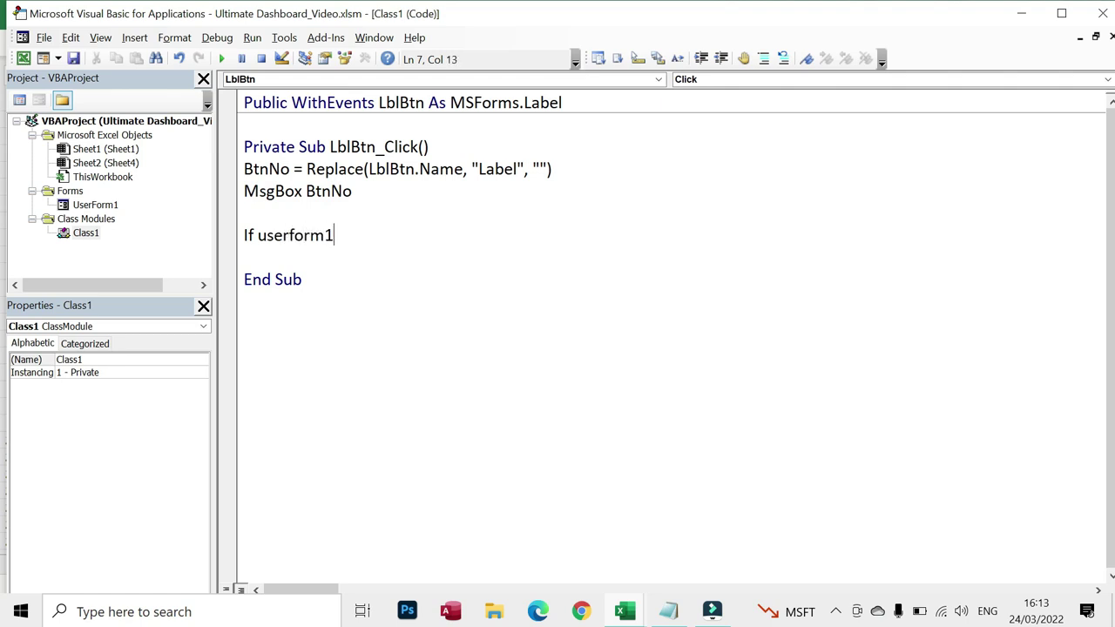
text(.control)
key(Tab)
text(()
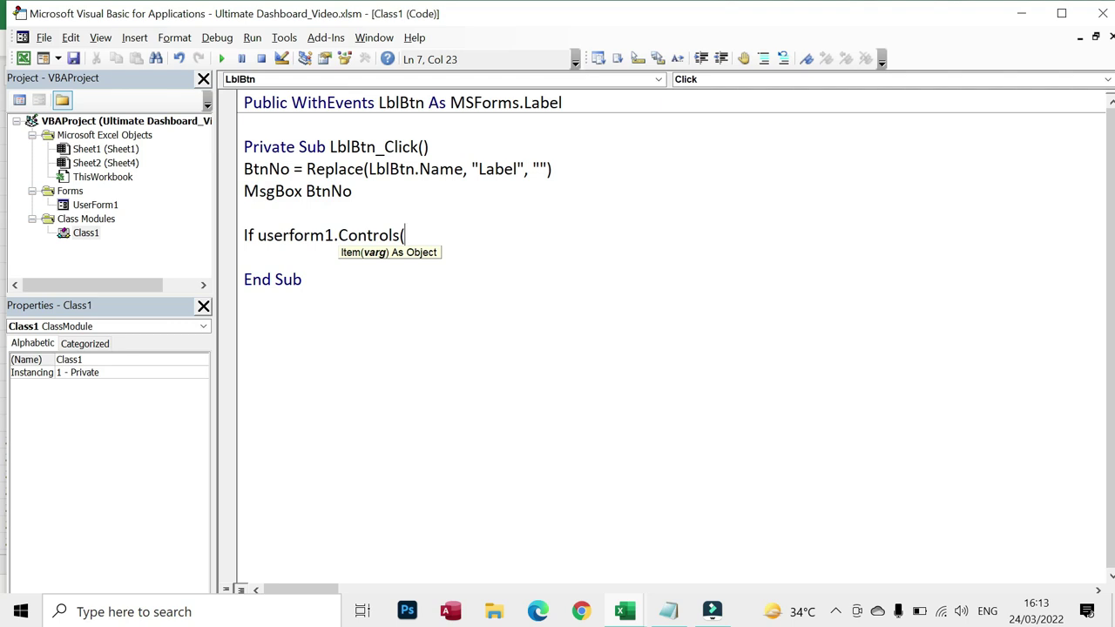
Check the January image's name, then complete the condition ("Img" & BtnNo).Visible = True Then.
double_click(94, 205)
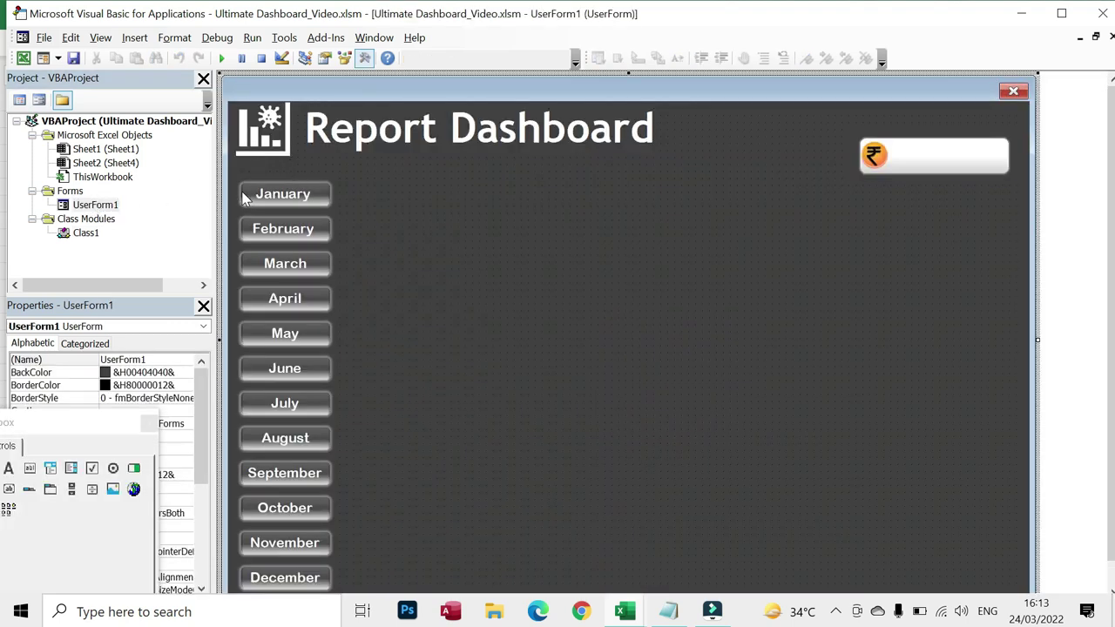
click(243, 197)
click(290, 190)
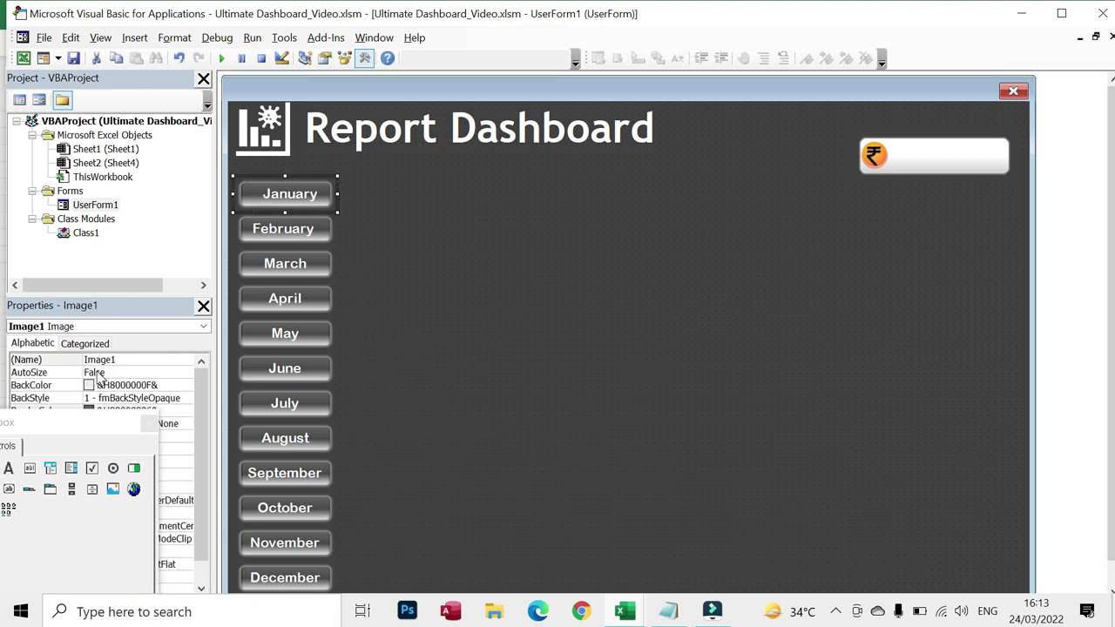
click(290, 189)
double_click(85, 232)
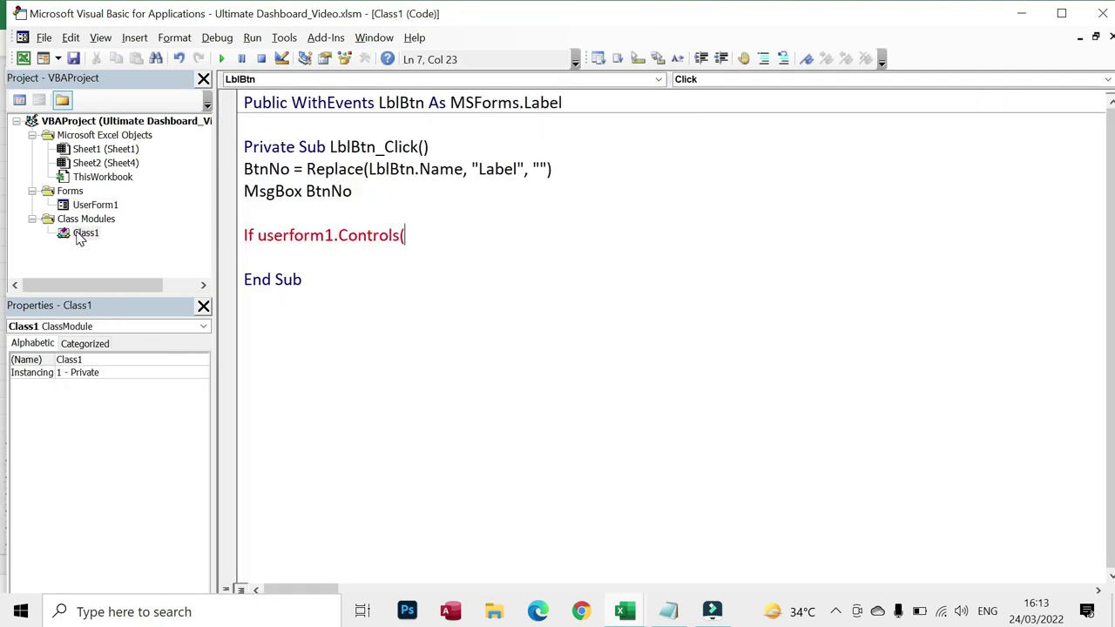
text("Img" & BtnNo).visible = true then)
Copy the Controls expression into the If block and correct Img to Image on the If line.
drag(258, 235, 577, 235)
key(ctrl+c)
click(260, 256)
key(ctrl+v)
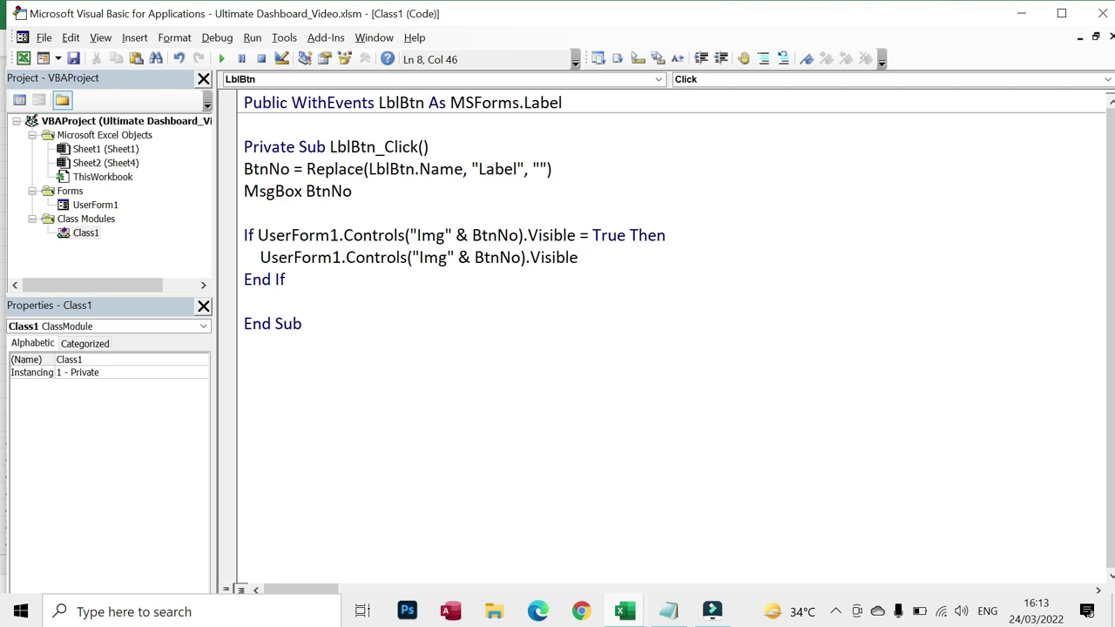
click(436, 235)
text(age)
key(Delete)
Make the inner line set Controls("ImageSec" & BtnNo).Visible = True.
click(451, 257)
text(age)
key(BackSpace)
key(BackSpace)
key(BackSpace)
key(BackSpace)
text(age)
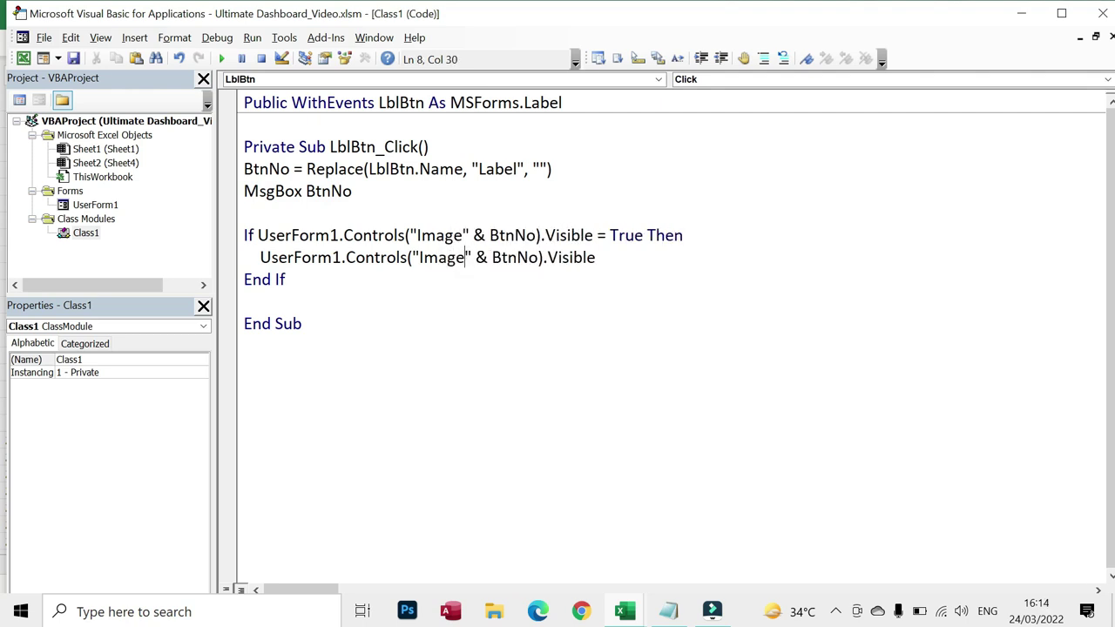
text(Sec)
key(Right)
key(Right)
key(Right)
key(Right)
key(Right)
key(Right)
key(Right)
key(Right)
key(Right)
text(= true)
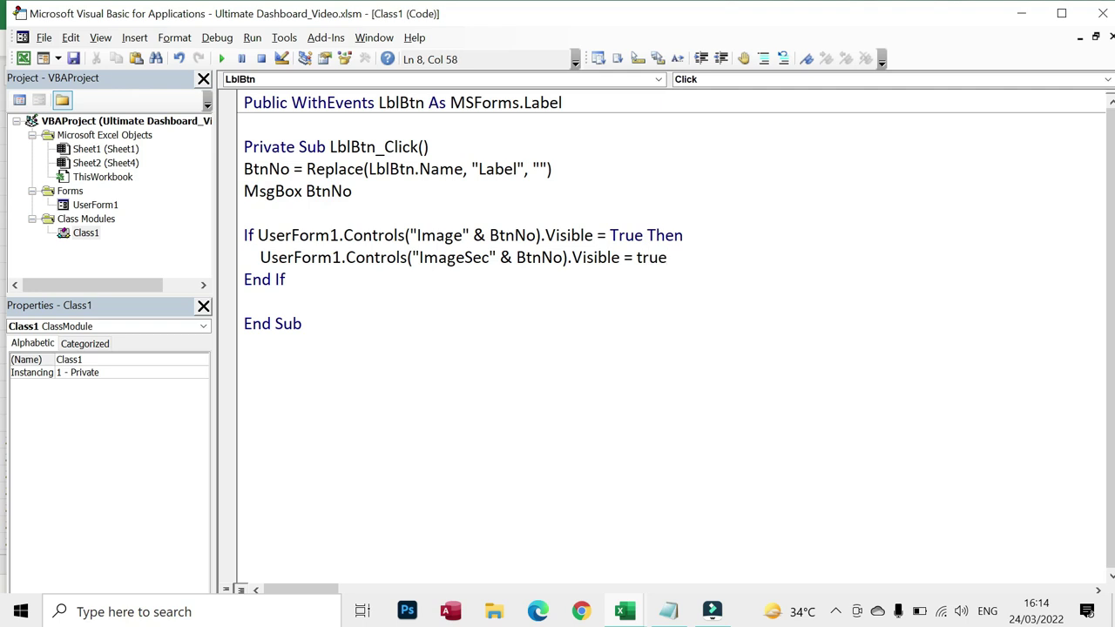
drag(256, 235, 643, 235)
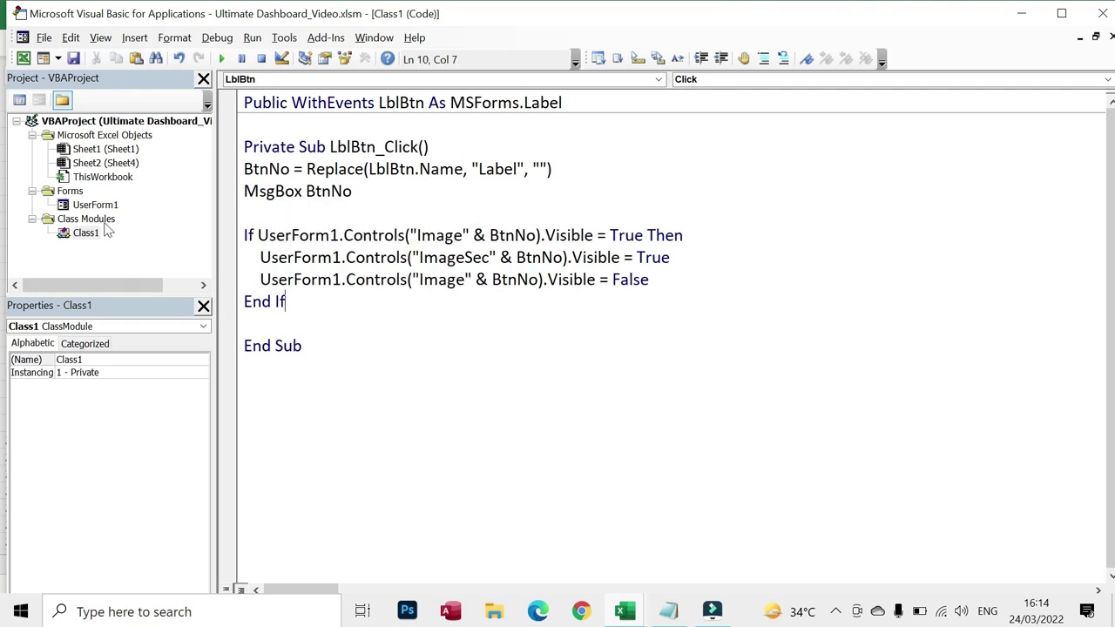
double_click(100, 205)
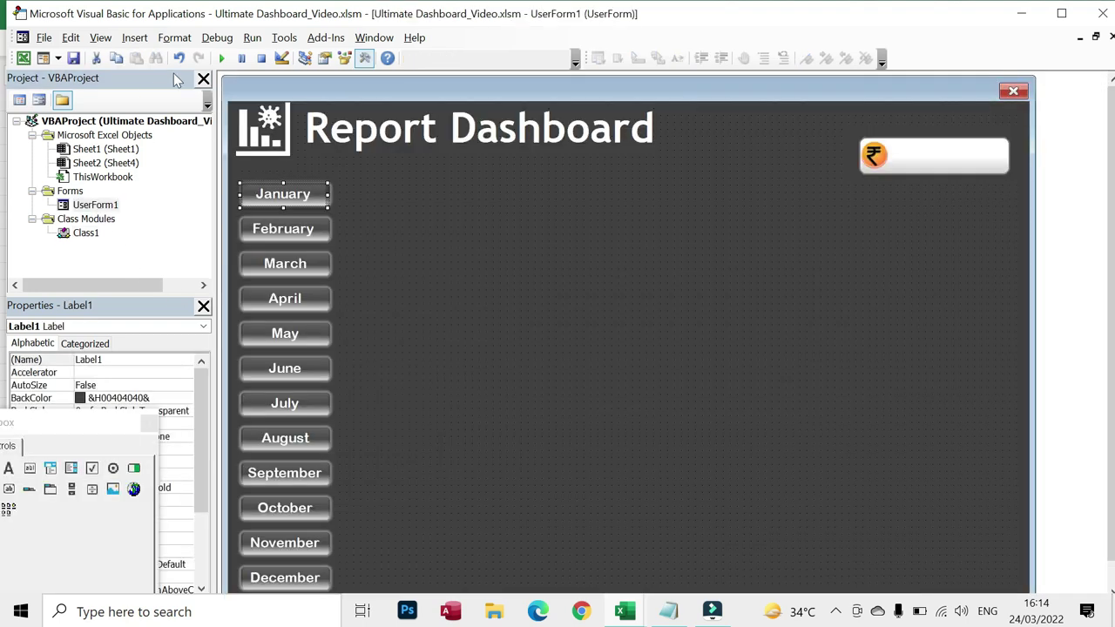
click(223, 61)
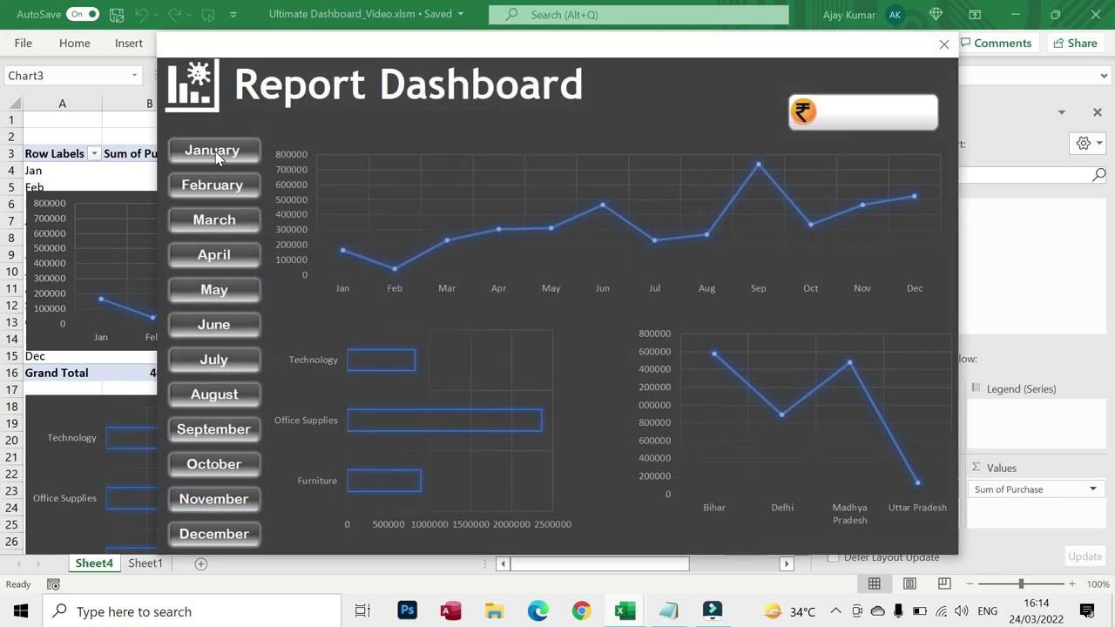
click(215, 157)
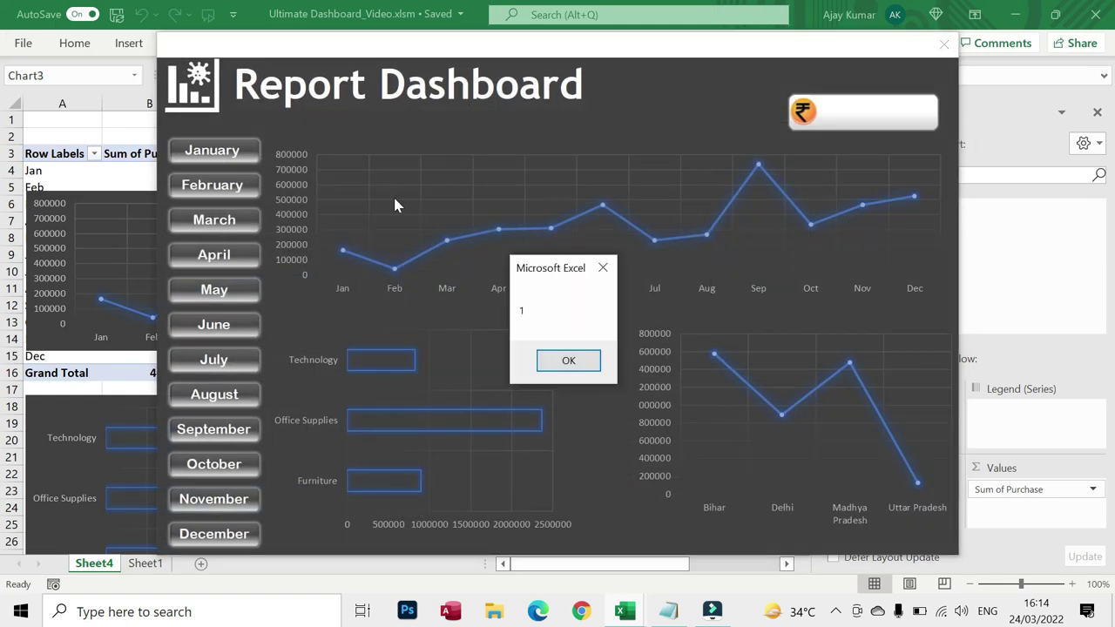
click(568, 360)
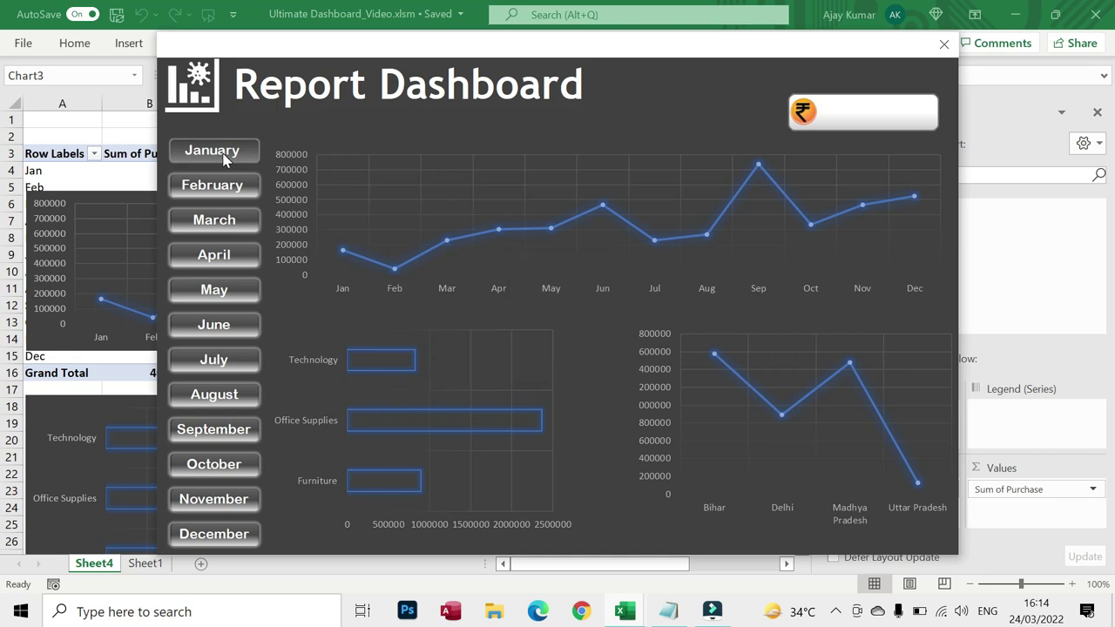
click(224, 157)
click(564, 367)
click(944, 46)
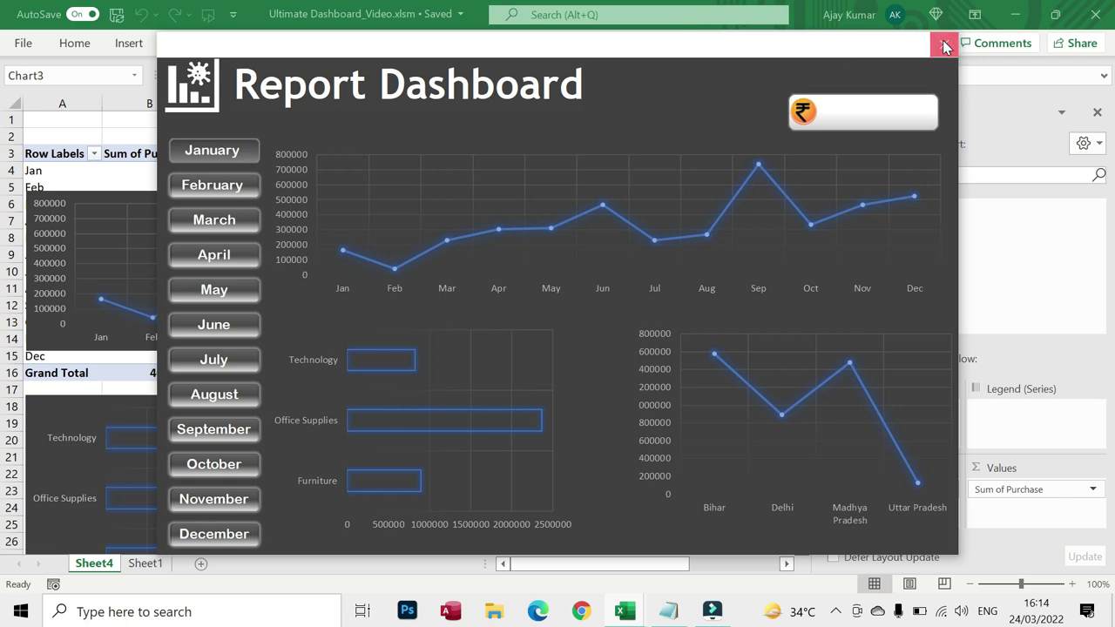
Add an Else branch containing a copy of the two Visible lines.
double_click(70, 235)
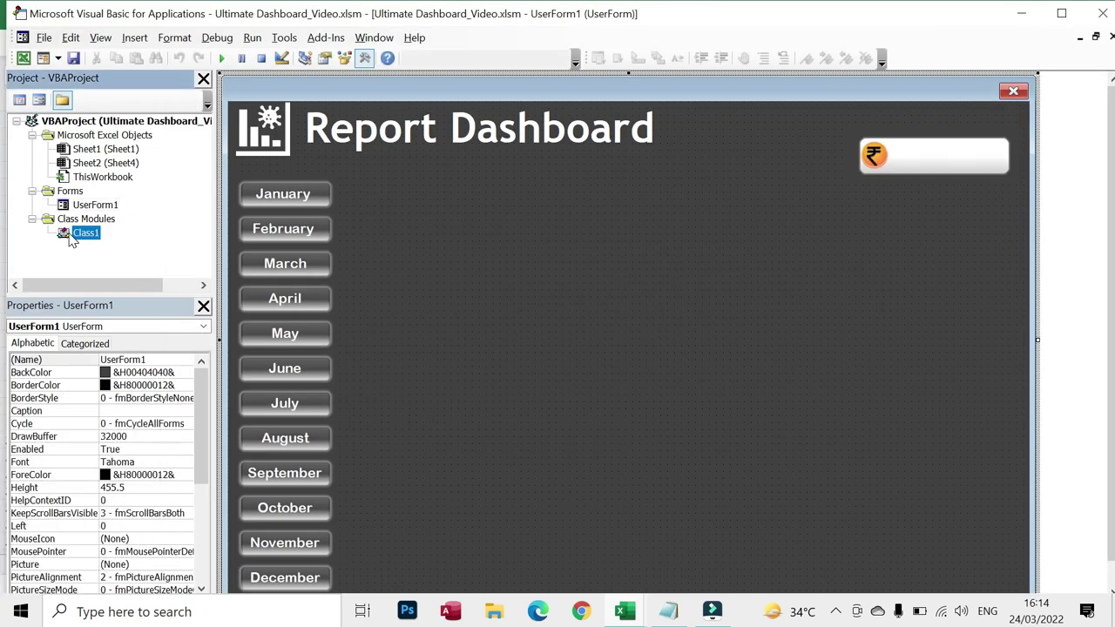
drag(259, 257, 648, 279)
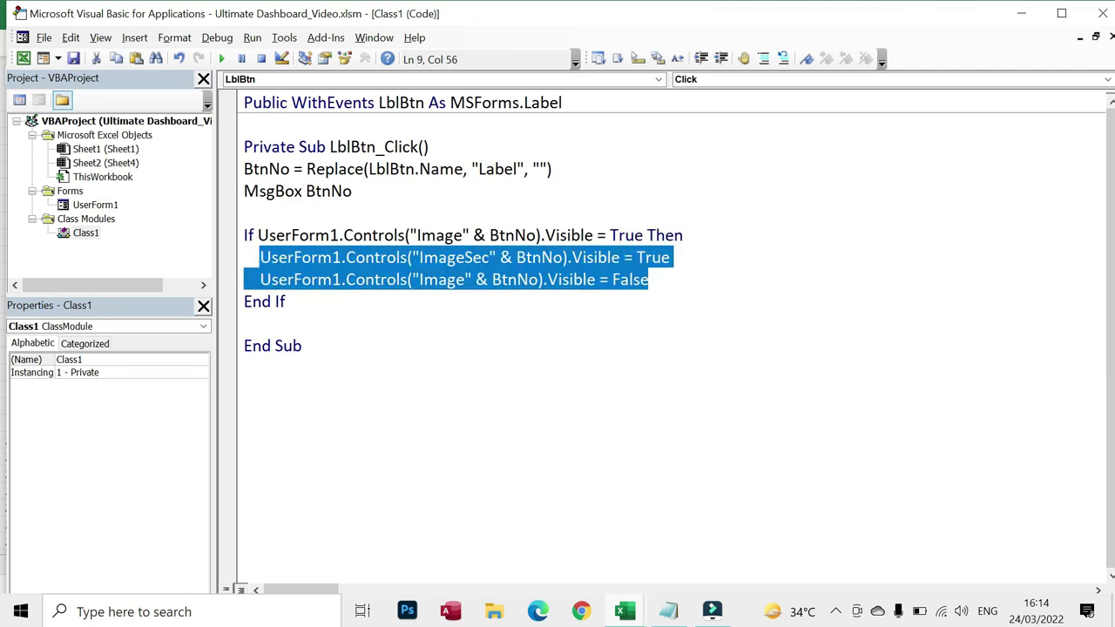
key(End)
key(Return)
text(Else)
key(BackSpace)
key(BackSpace)
key(BackSpace)
text(El)
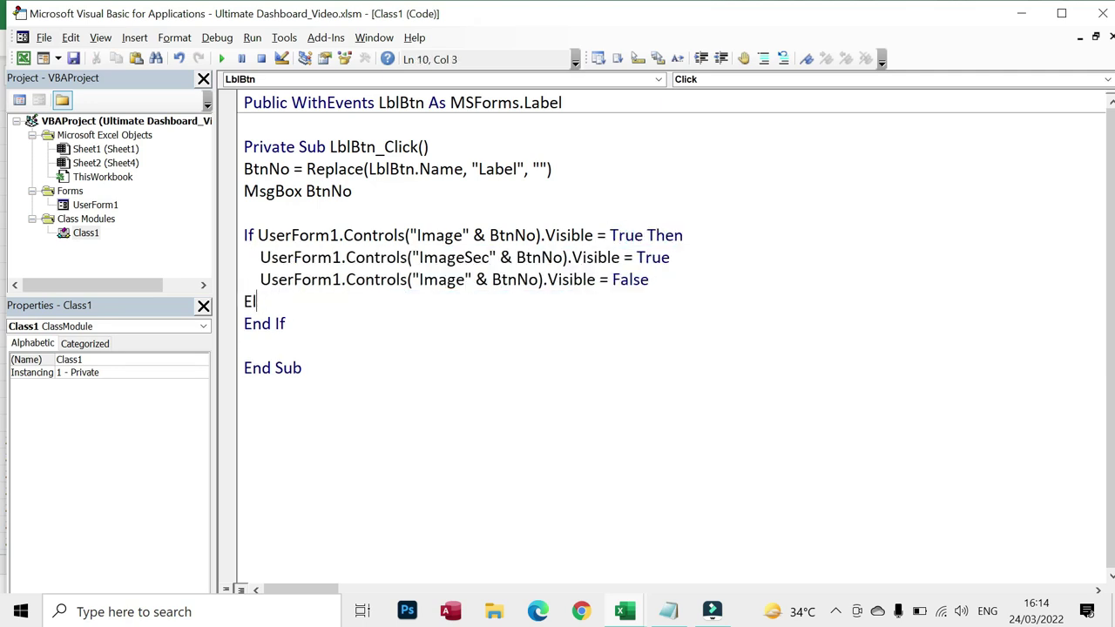
text(se)
key(Return)
key(ctrl+v)
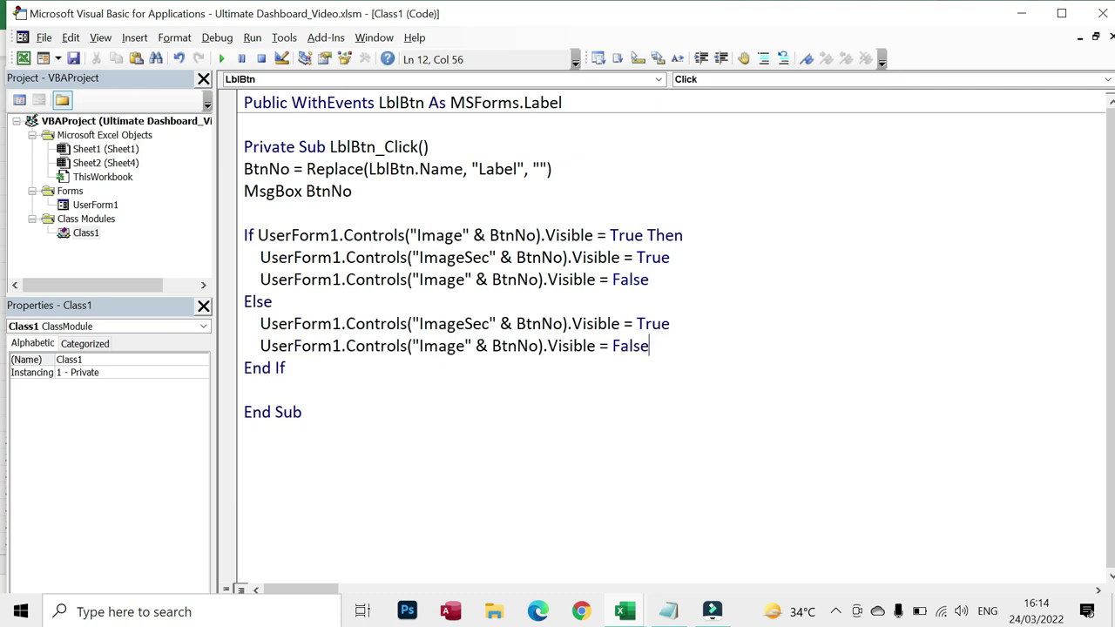
In the Else branch, set ImageSec visibility to False and Image visibility to True.
key(Up)
key(End)
key(ctrl+shift+Left)
text(False)
key(Down)
key(ctrl+shift+Left)
text(True)
Delete the MsgBox BtnNo line and run the dashboard, moving it aside to show the slicers.
click(352, 191)
key(shift+Home)
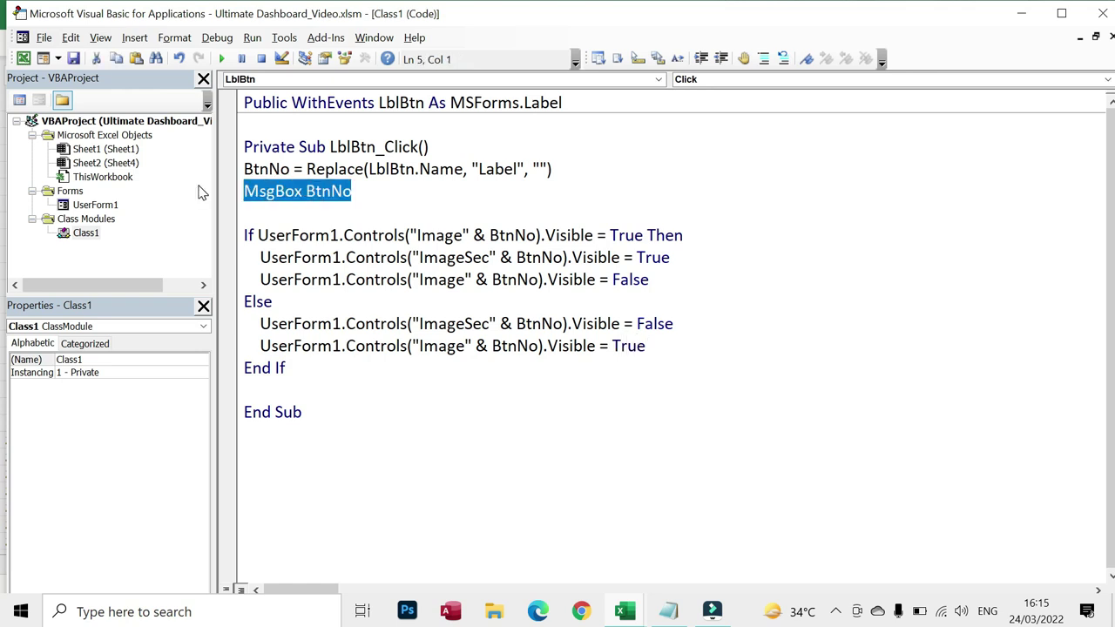
key(BackSpace)
key(BackSpace)
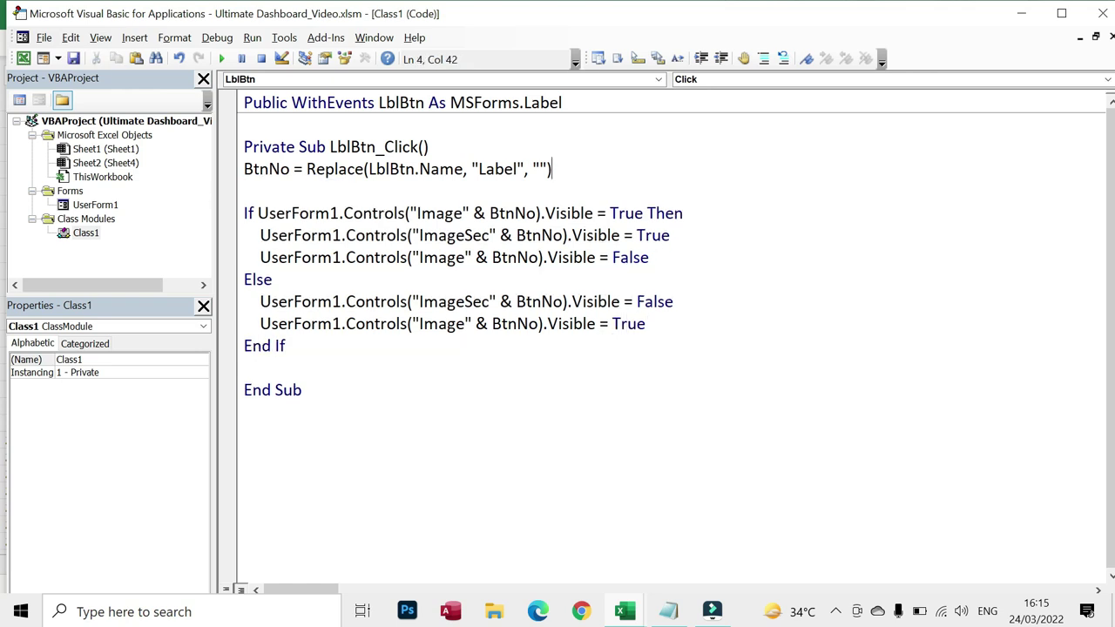
key(ctrl+Tab)
key(F5)
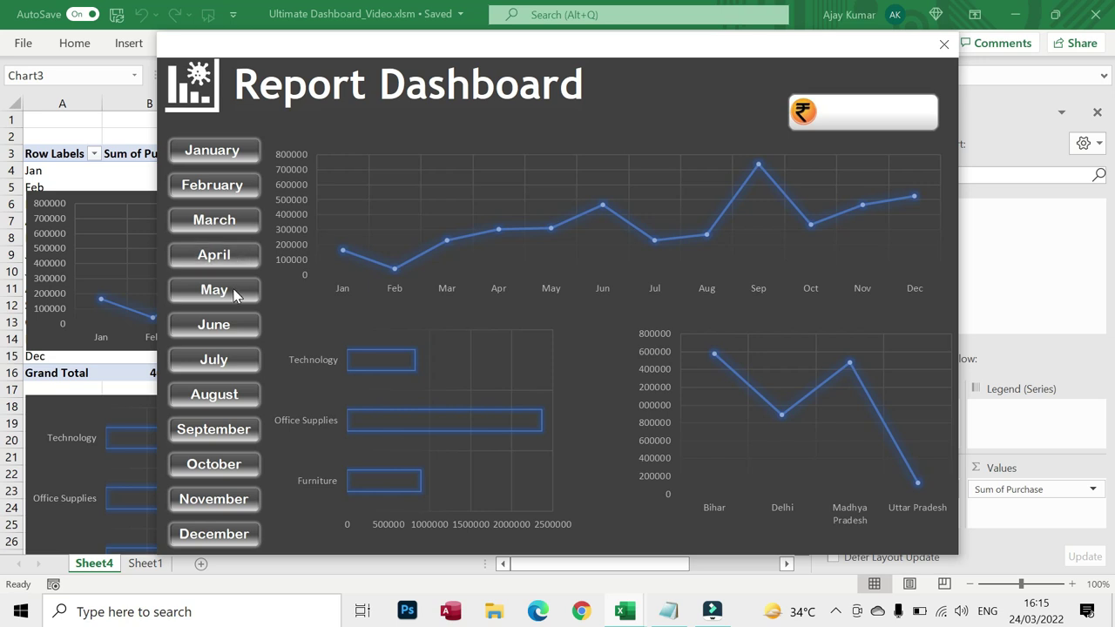
drag(470, 48, 879, 124)
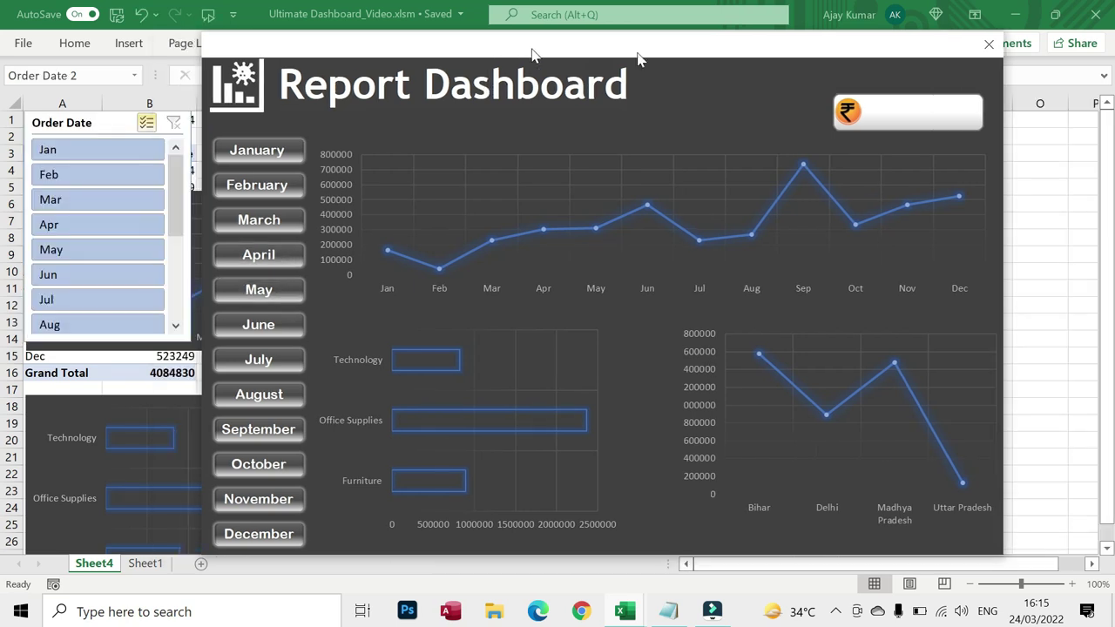
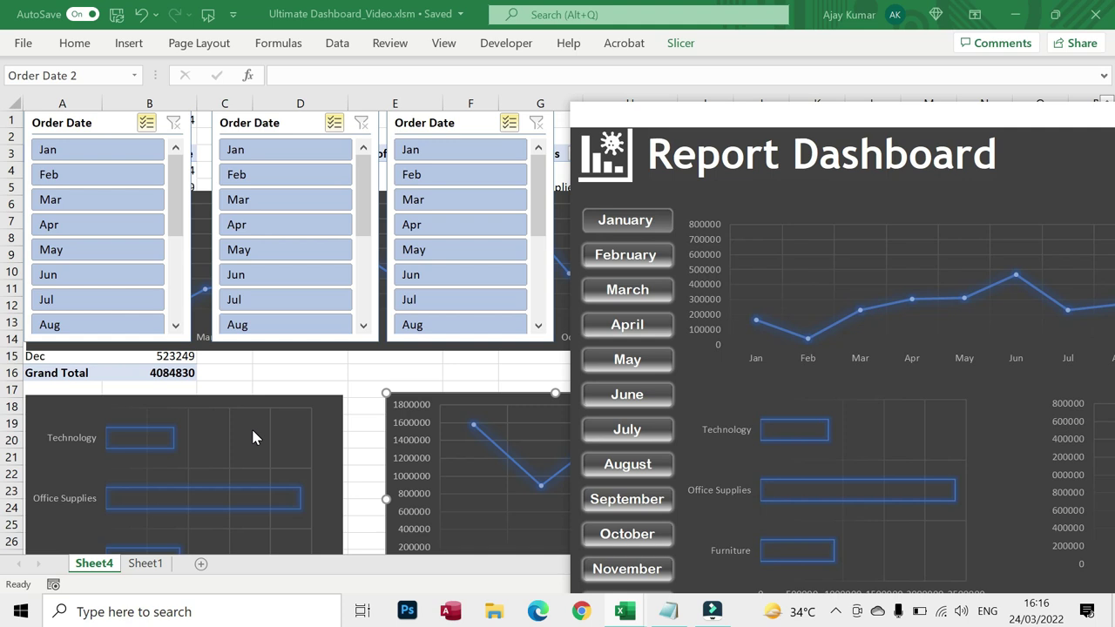
Copy the For Each Slicer reset loop from UserForm_Initialize into Class1's LblBtn_Click handler.
drag(876, 133, 567, 109)
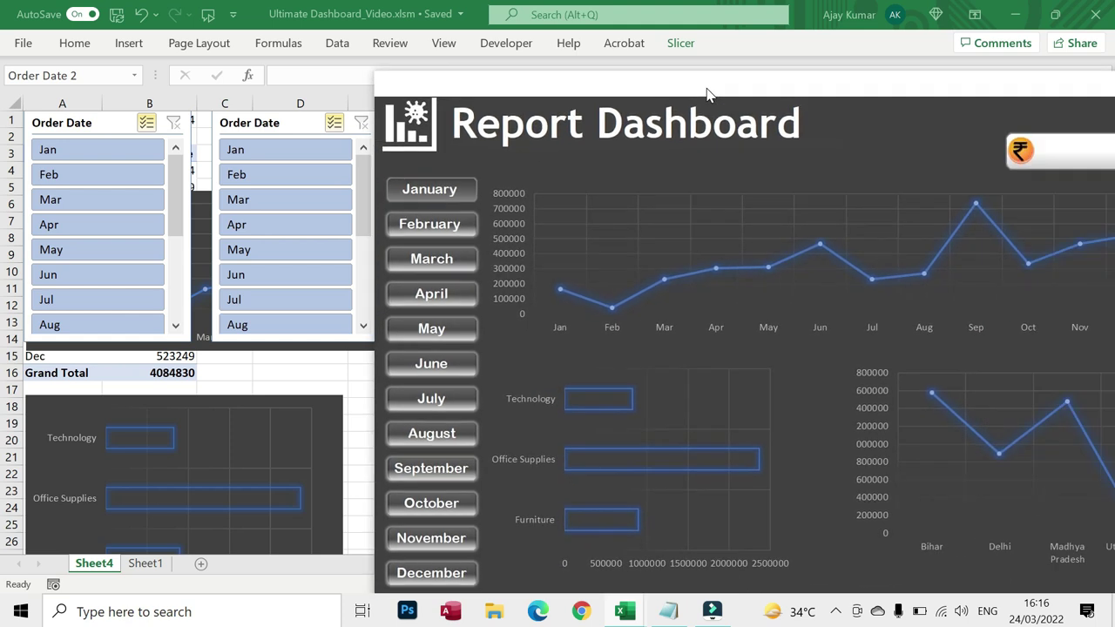
click(1022, 99)
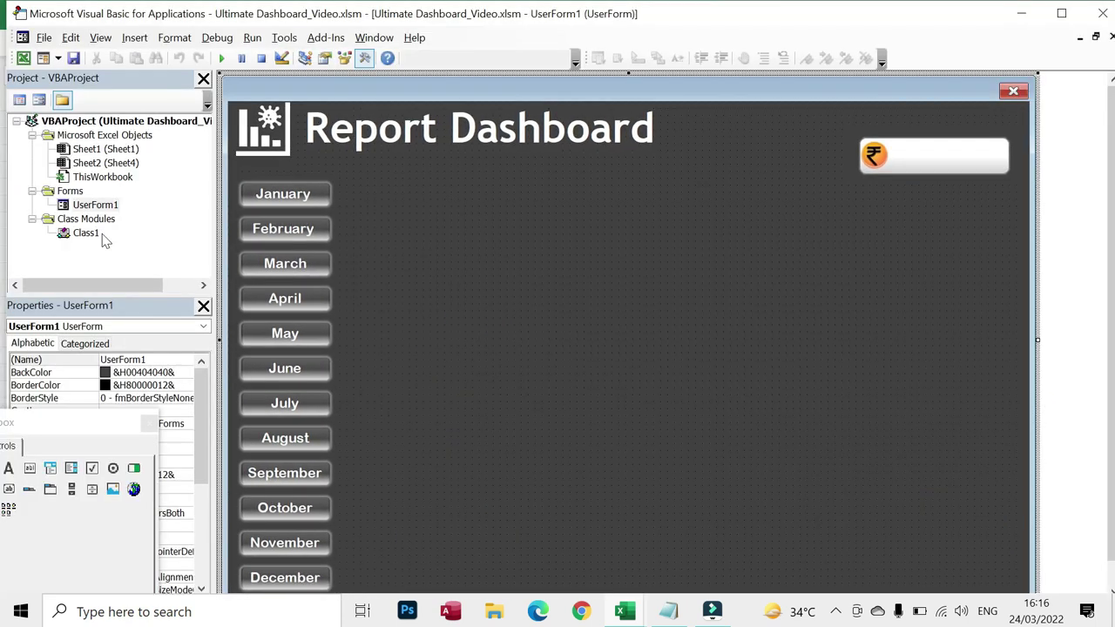
double_click(87, 233)
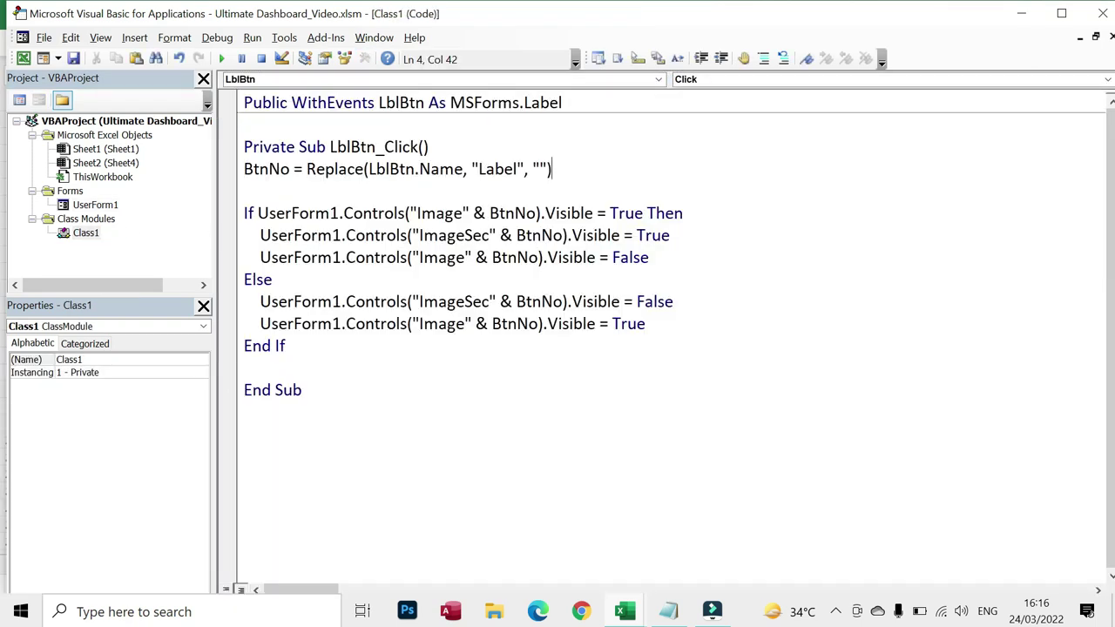
click(244, 367)
key(Return)
key(Return)
key(Return)
key(Return)
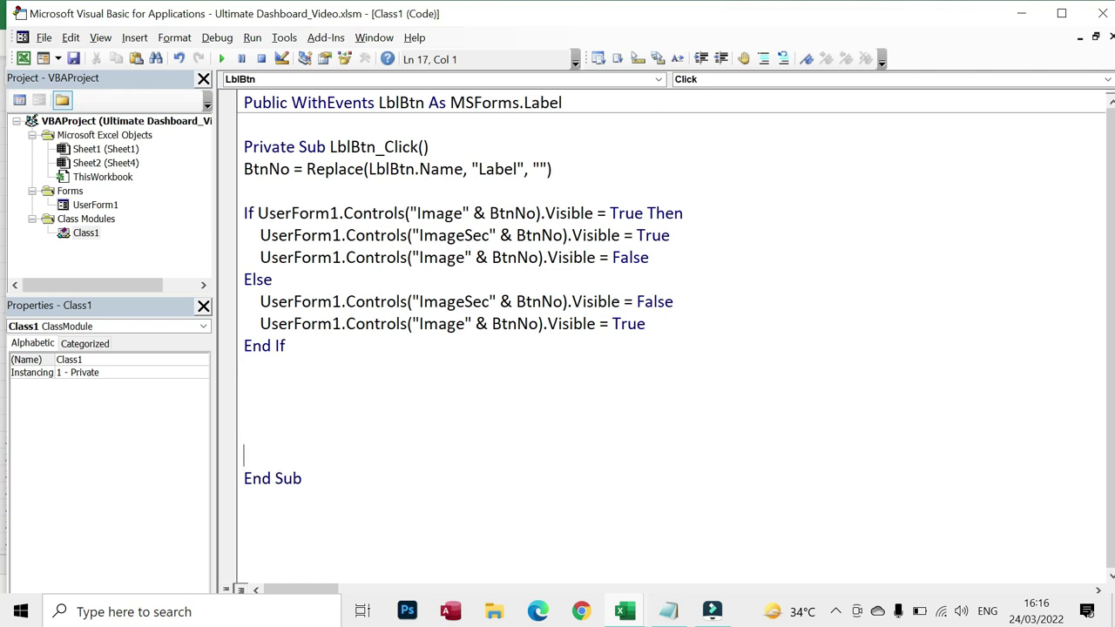
key(Up)
key(Up)
key(Up)
double_click(96, 205)
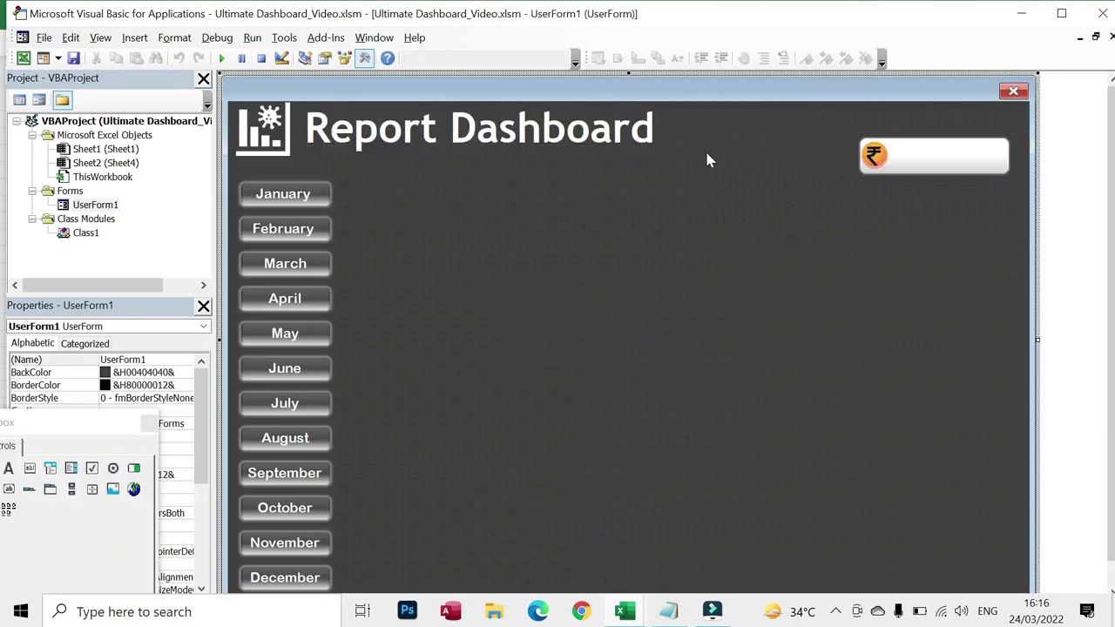
key(F7)
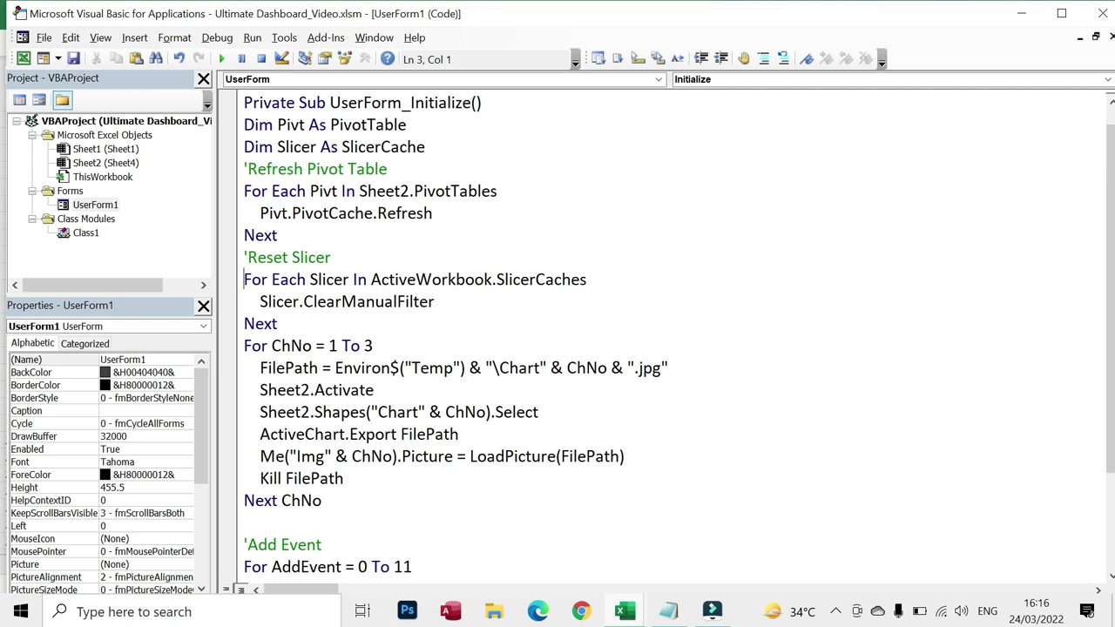
drag(244, 280, 277, 323)
key(ctrl+c)
double_click(85, 232)
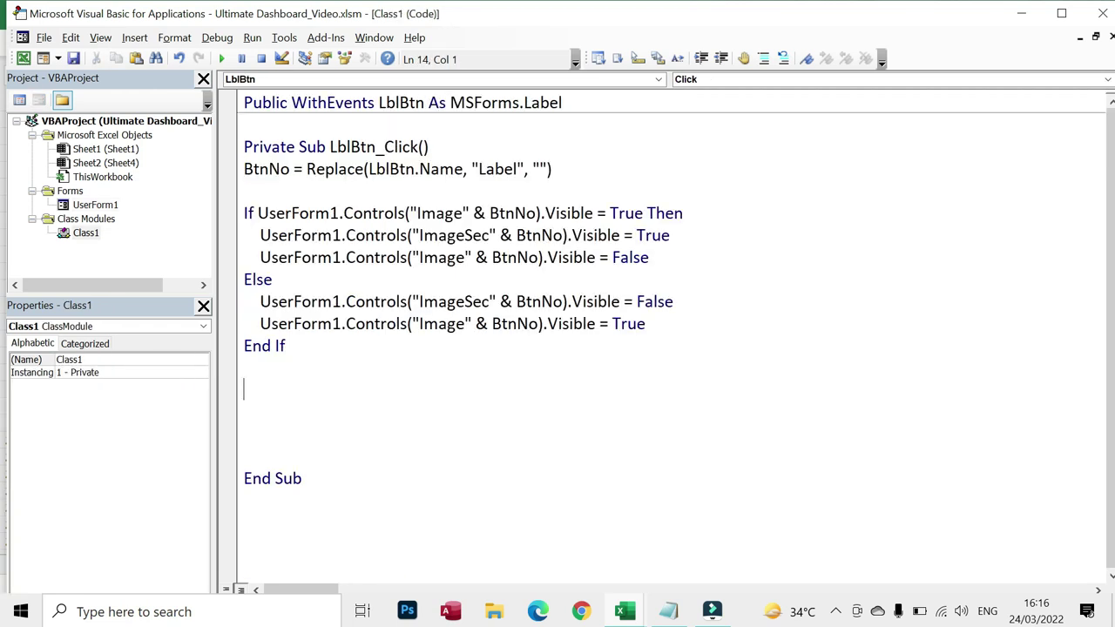
key(ctrl+v)
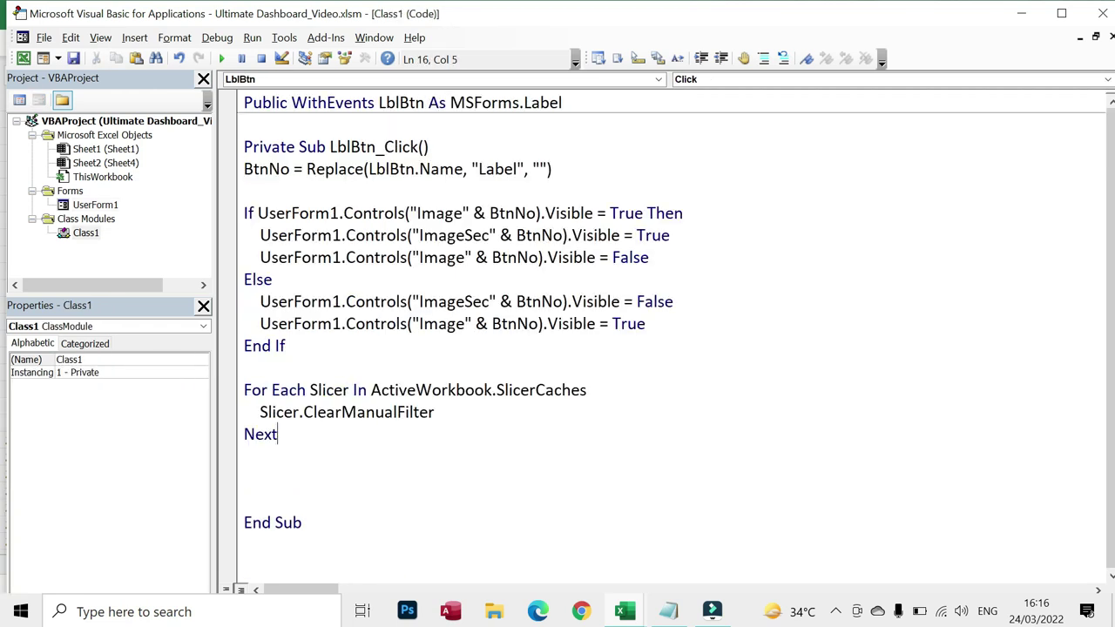
Declare Dim Slicer As SlicerCache at the top of LblBtn_Click.
click(428, 146)
key(Return)
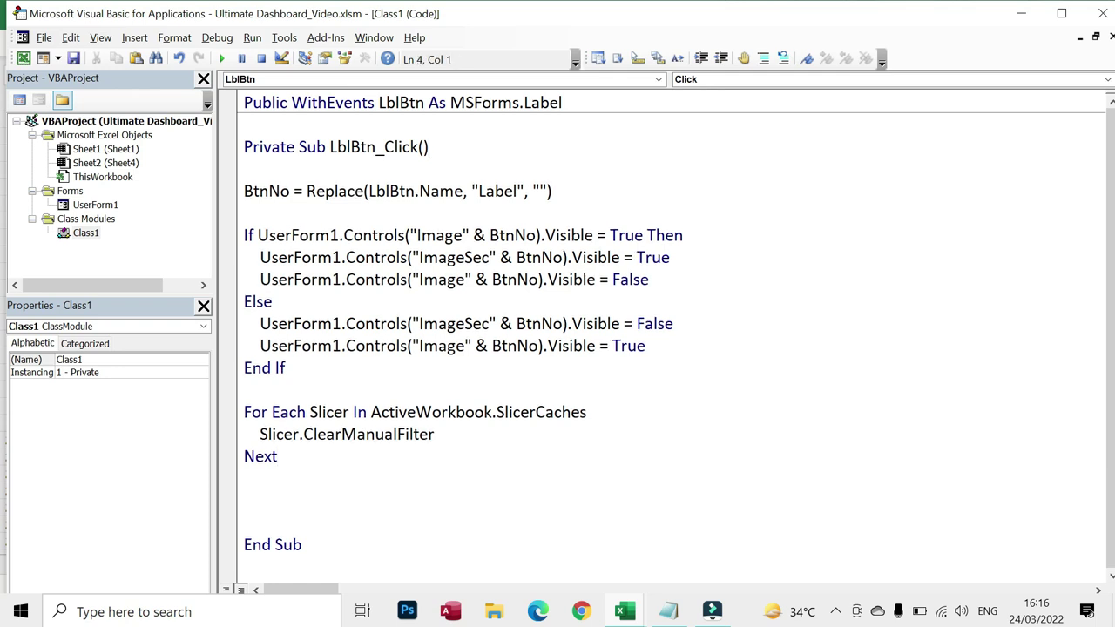
text(Slic)
key(BackSpace)
key(BackSpace)
key(BackSpace)
text(Dim Slicer as )
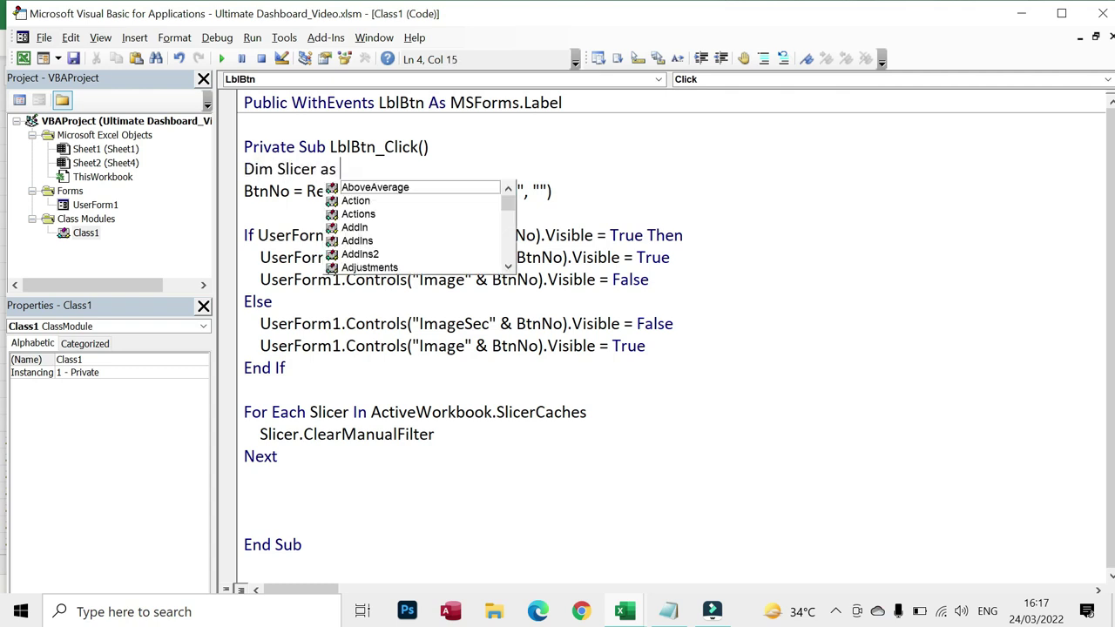
text(slicerca)
key(Tab)
key(Down)
Delete Slicer.ClearManualFilter to leave the pasted loop empty, then return to UserForm1's design.
click(244, 389)
click(421, 434)
key(End)
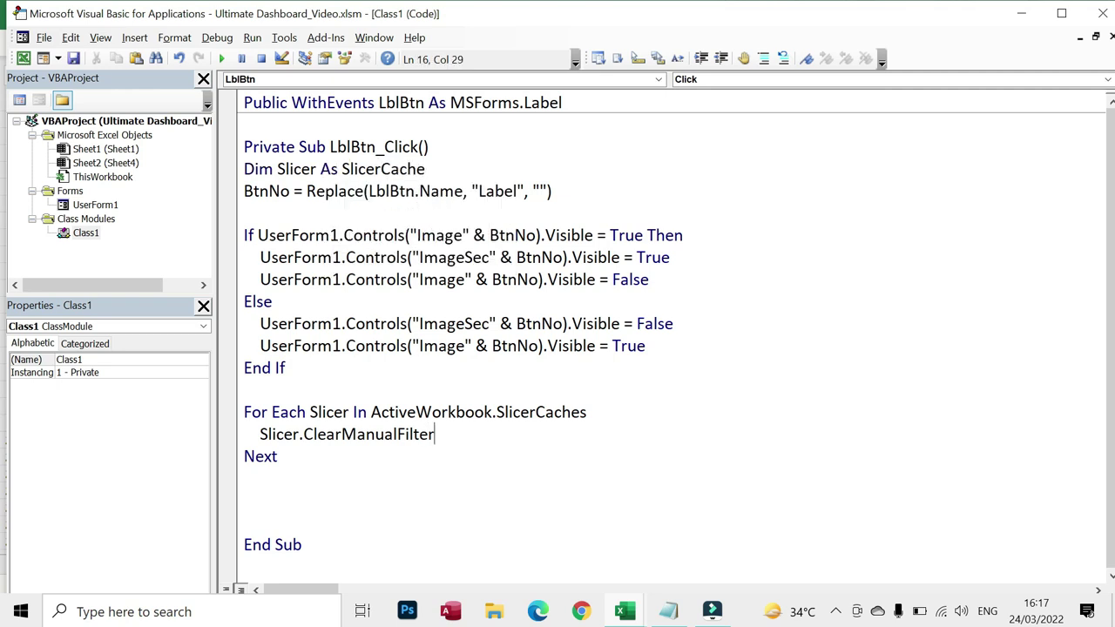
key(ctrl+BackSpace)
key(ctrl+BackSpace)
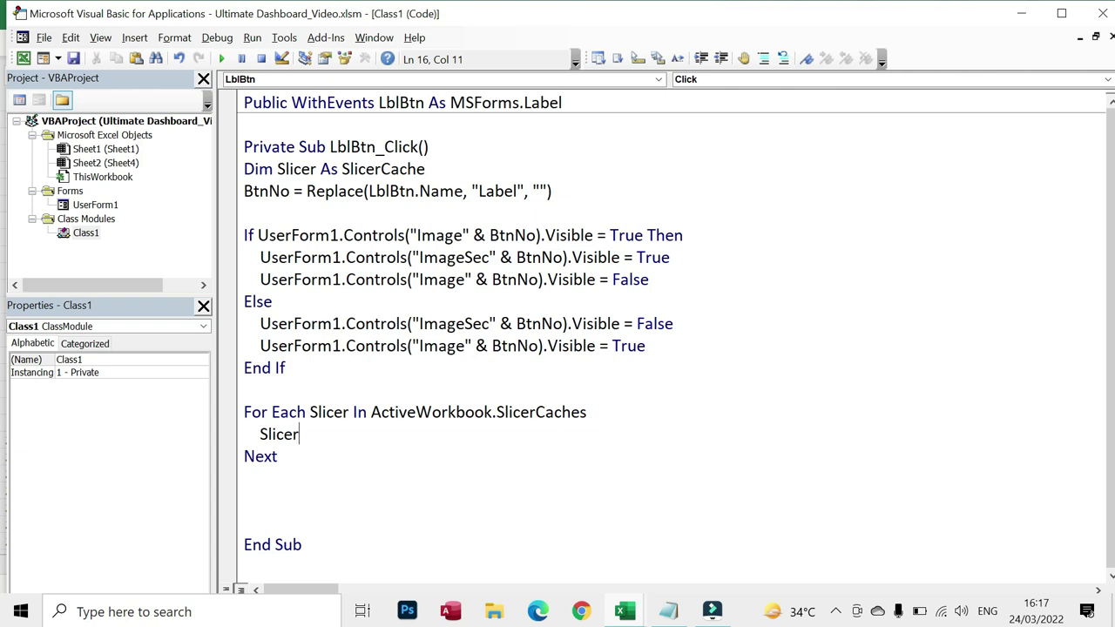
key(ctrl+shift+Left)
key(BackSpace)
double_click(95, 206)
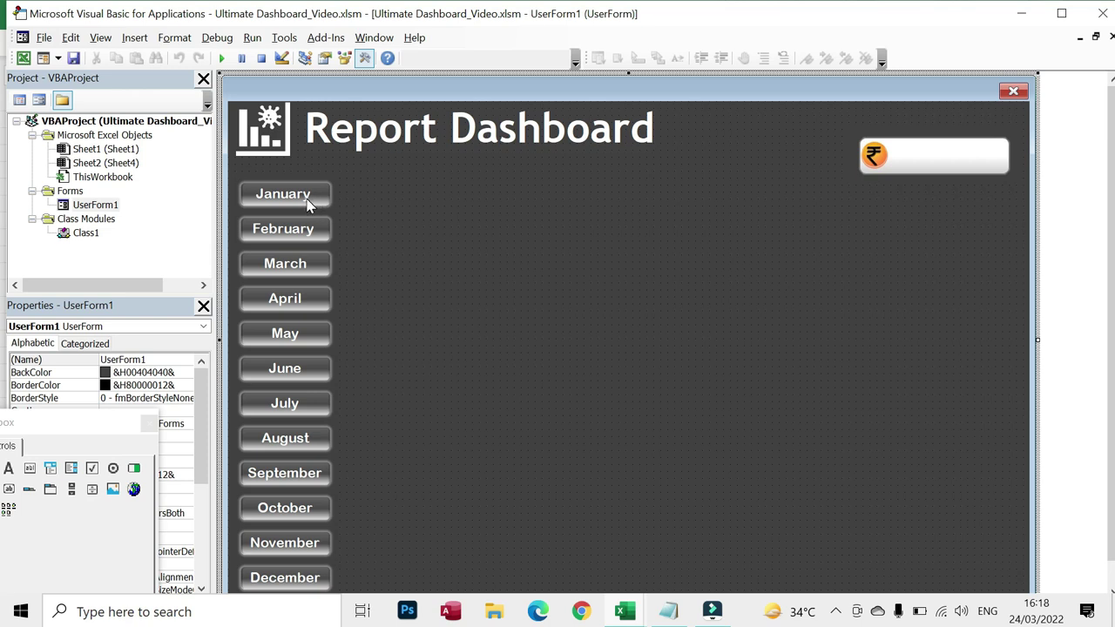
click(667, 202)
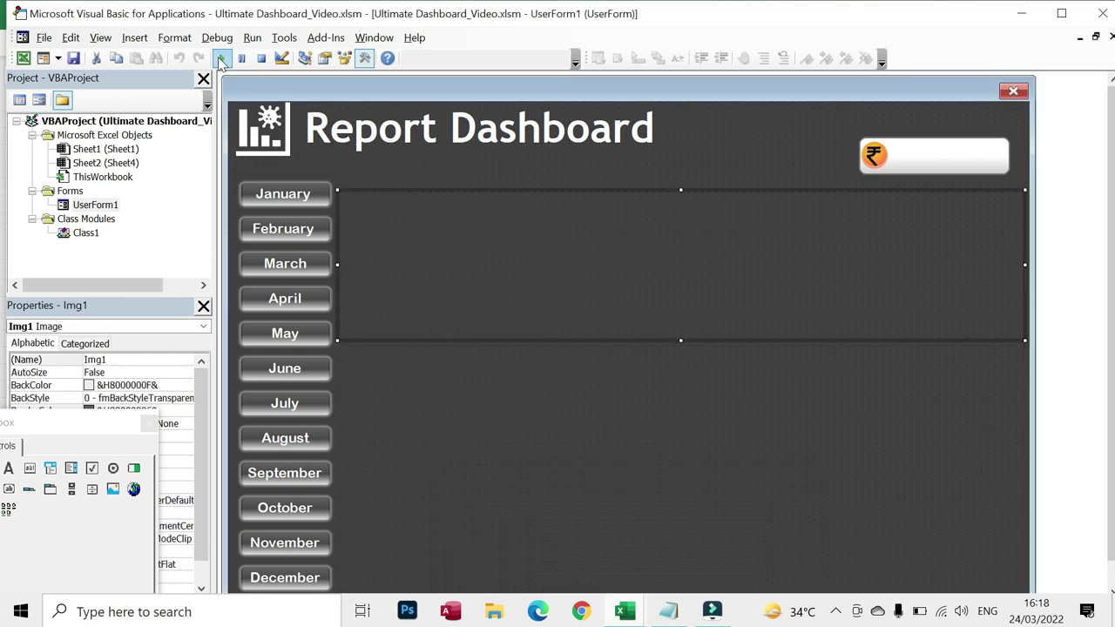
click(221, 58)
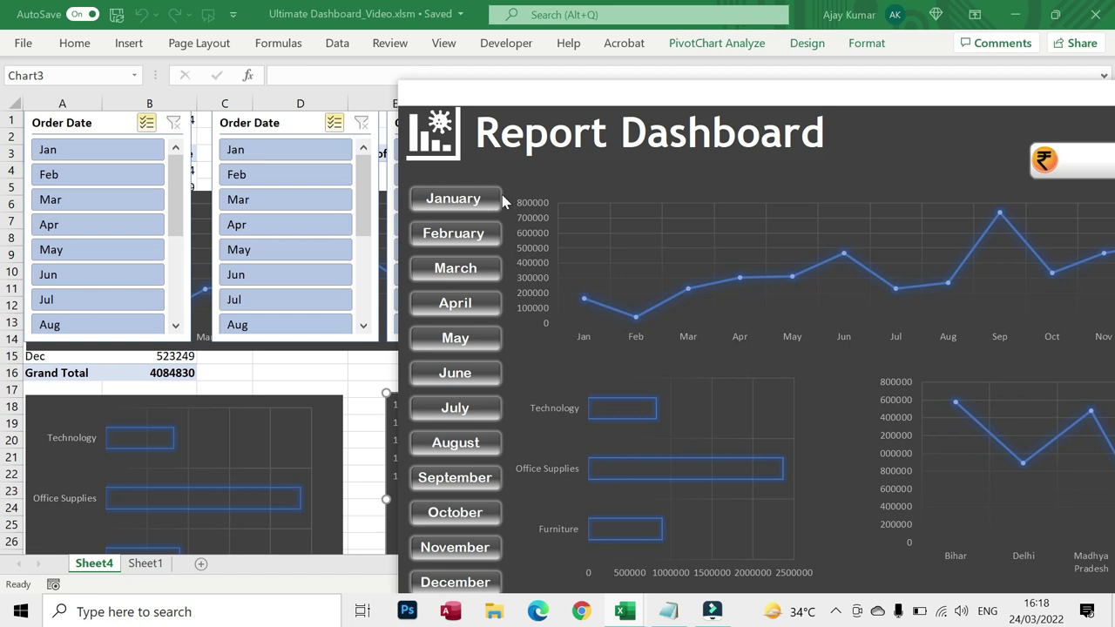
click(490, 198)
click(475, 203)
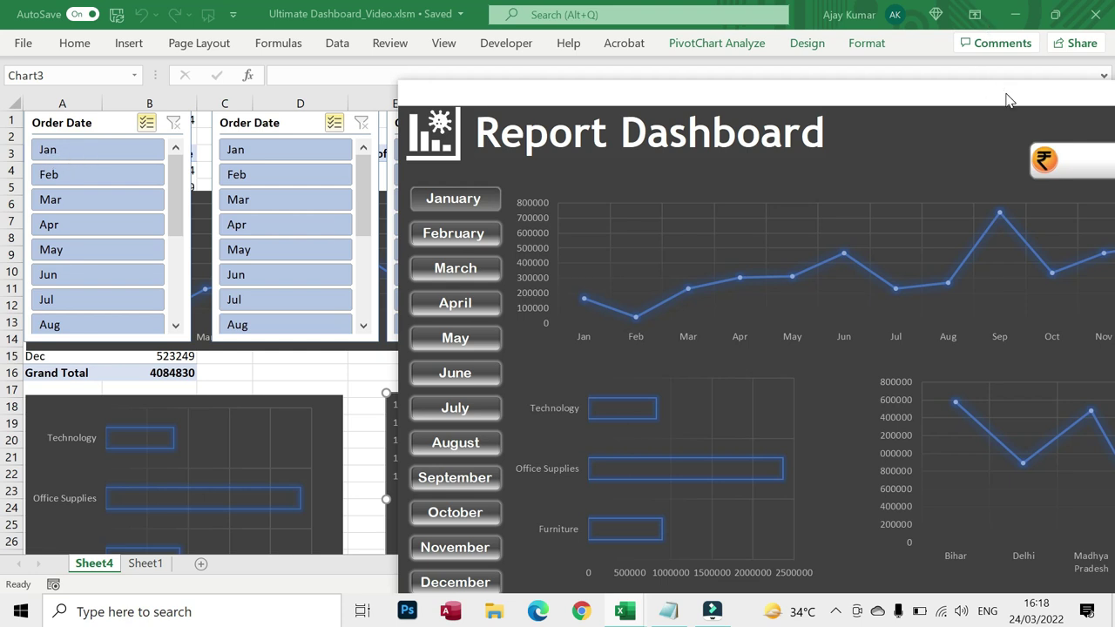
drag(1007, 99, 751, 76)
Add If UserForm1.Controls("Image" & BtnNo).Visible = True Then … End If inside the loop.
click(929, 70)
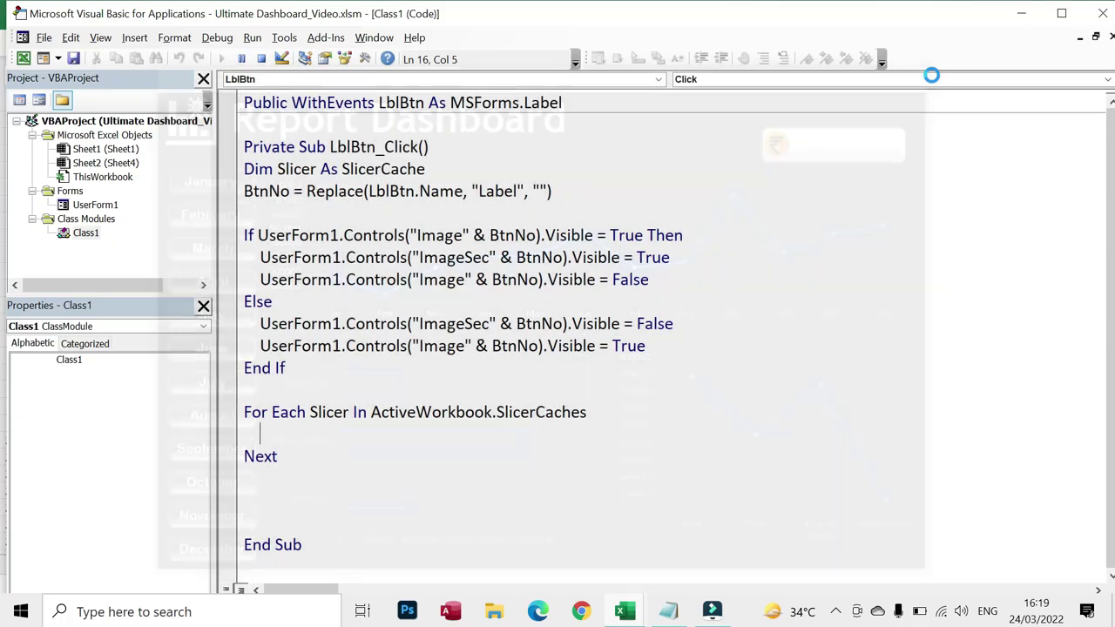
key(F7)
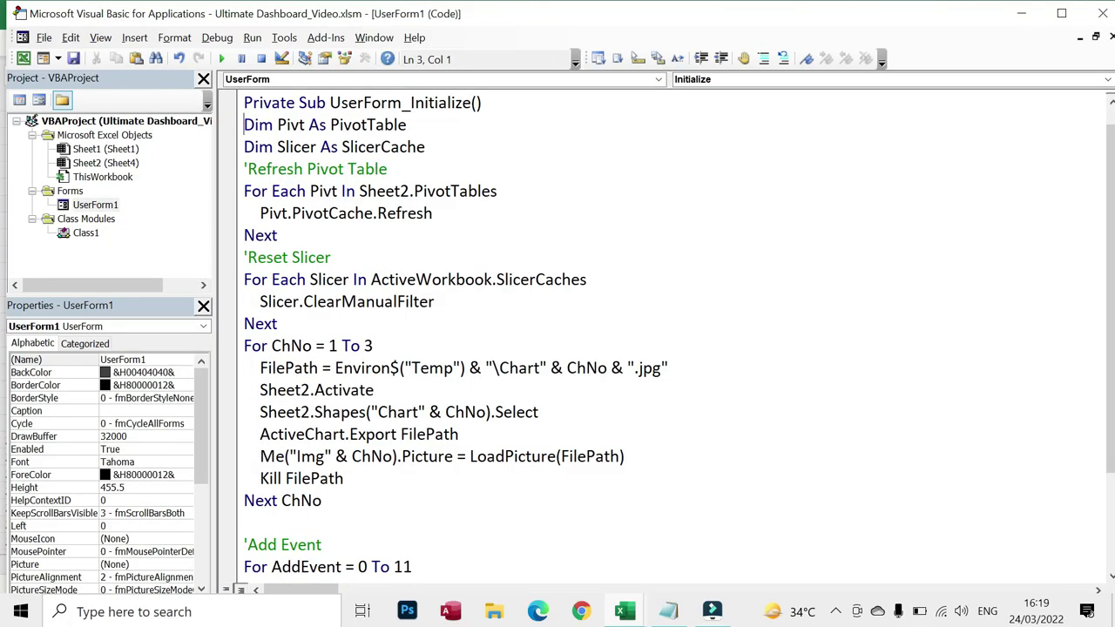
double_click(87, 235)
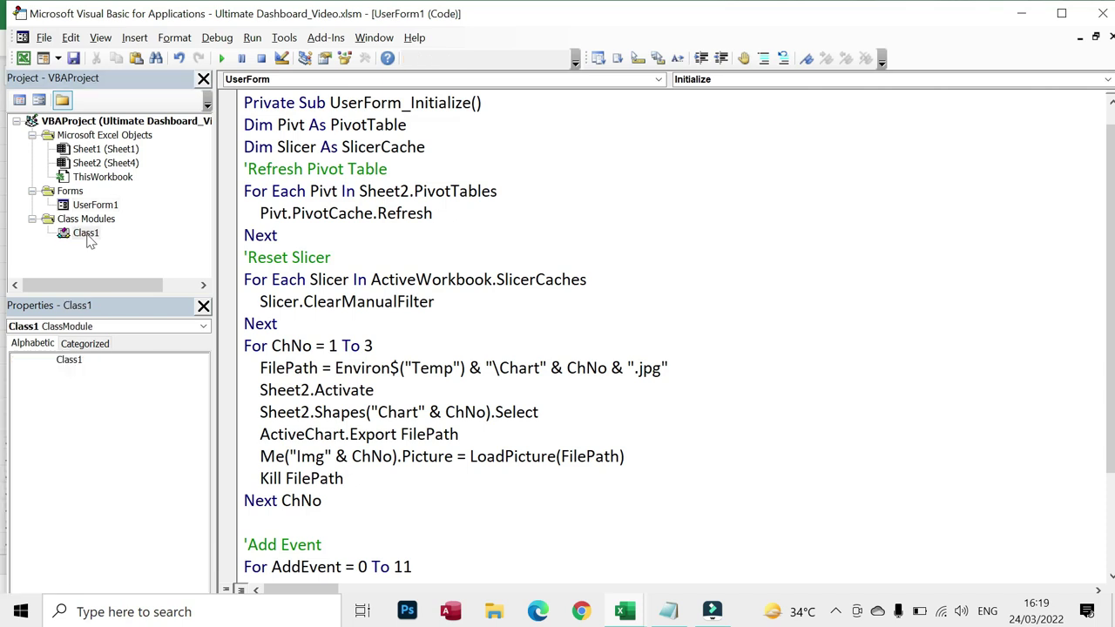
text(If Userform)
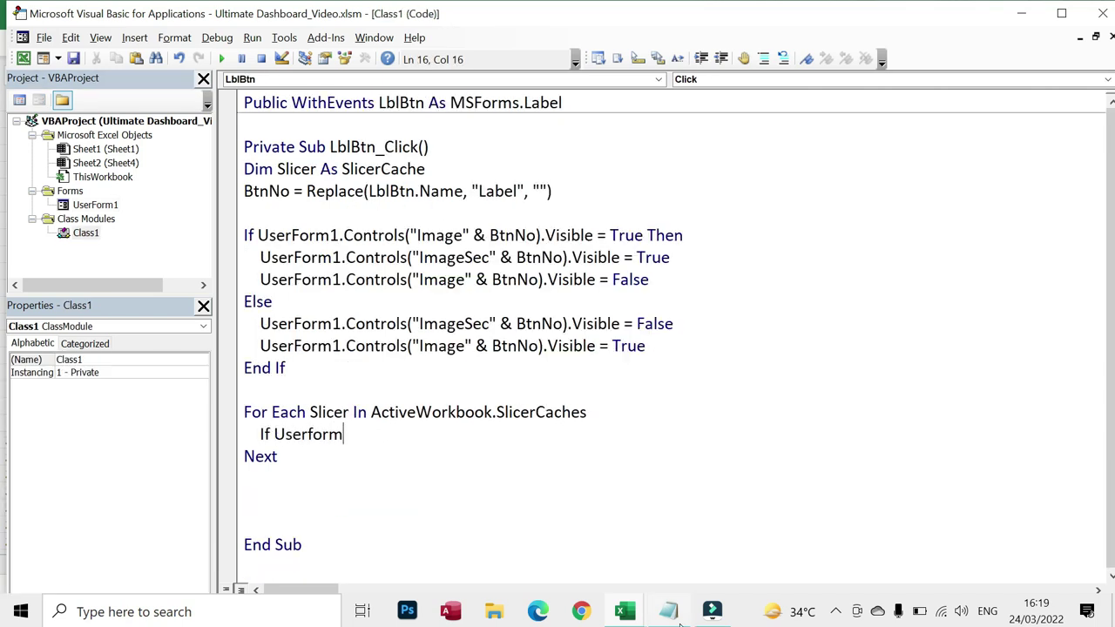
text(1.)
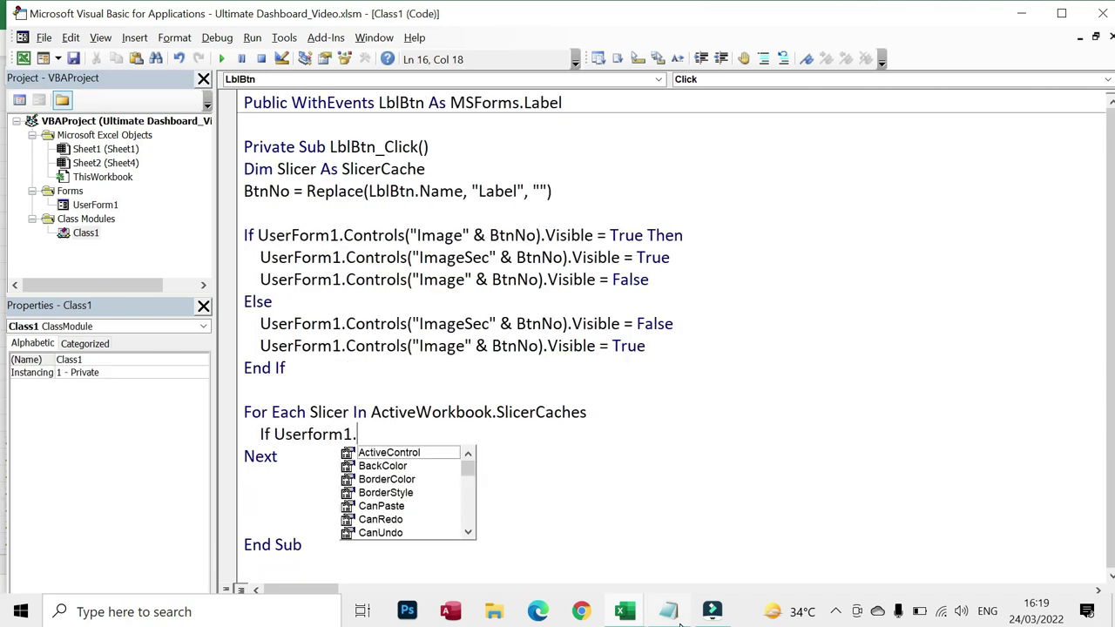
text(contro)
key(Tab)
text(("Image" & BtnNo)
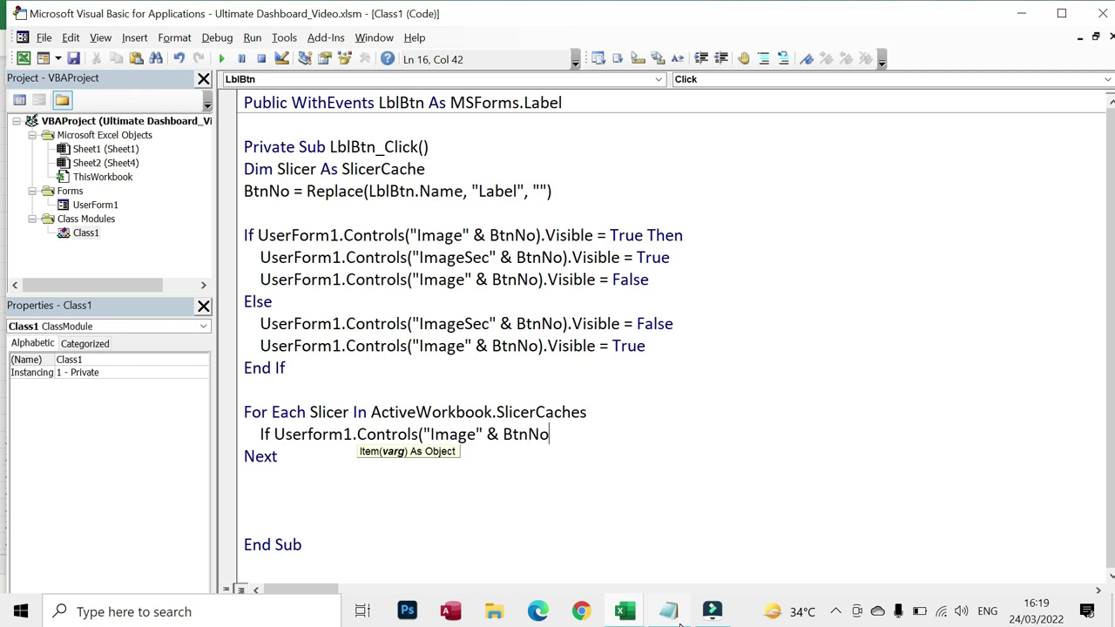
text().visible = true)
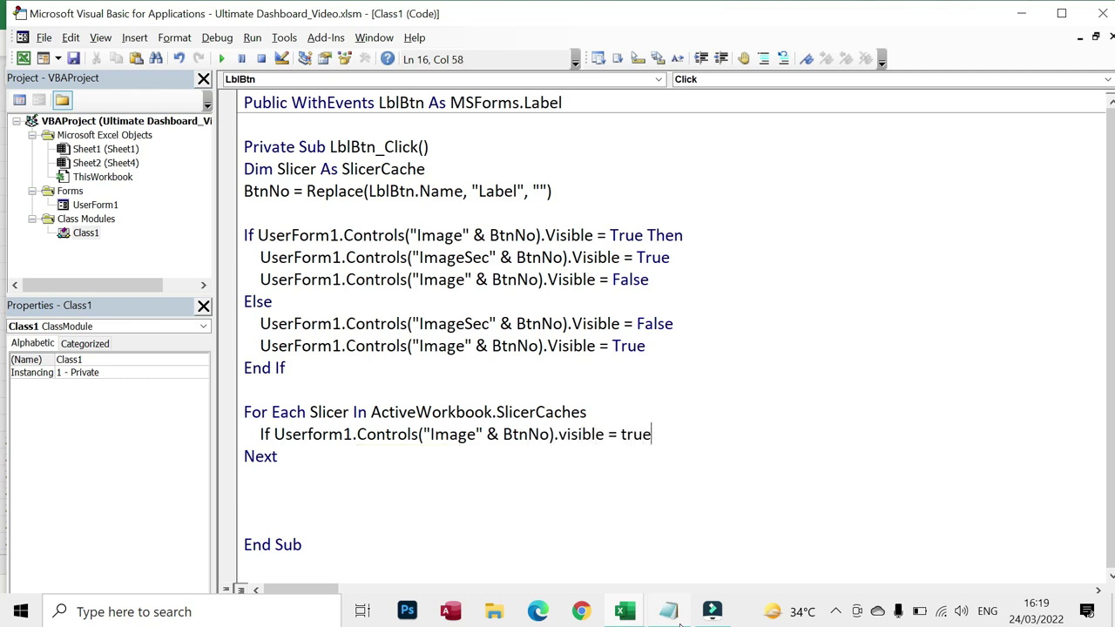
text( then)
key(Return)
key(Return)
text(Endif)
key(Up)
key(Tab)
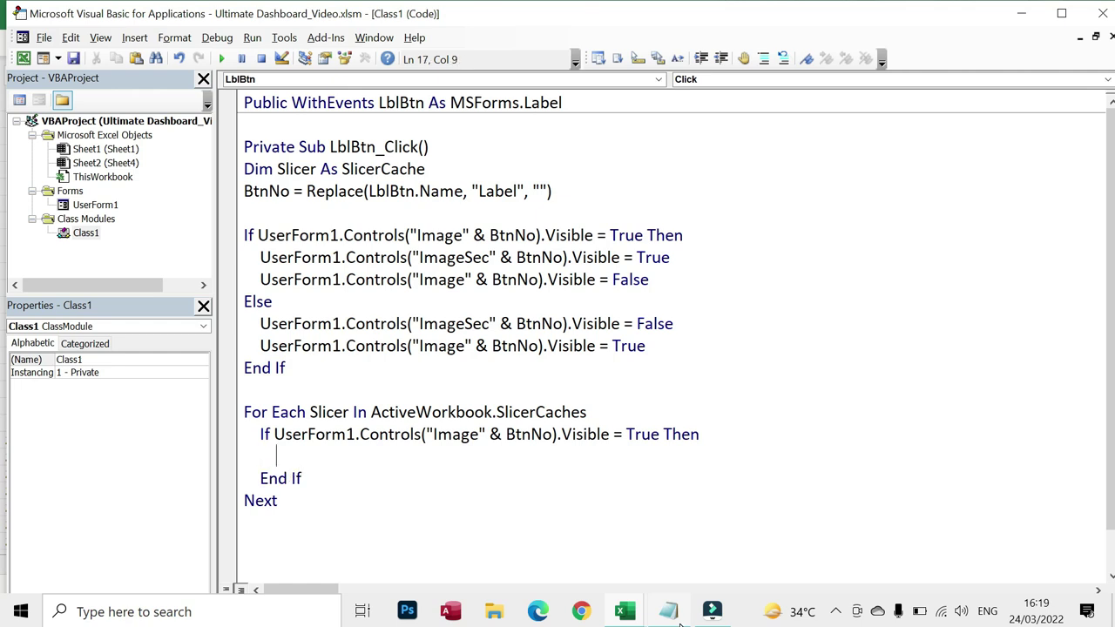
Begin the line Slicer.SlicerItems( inside the new If block.
drag(273, 433, 610, 434)
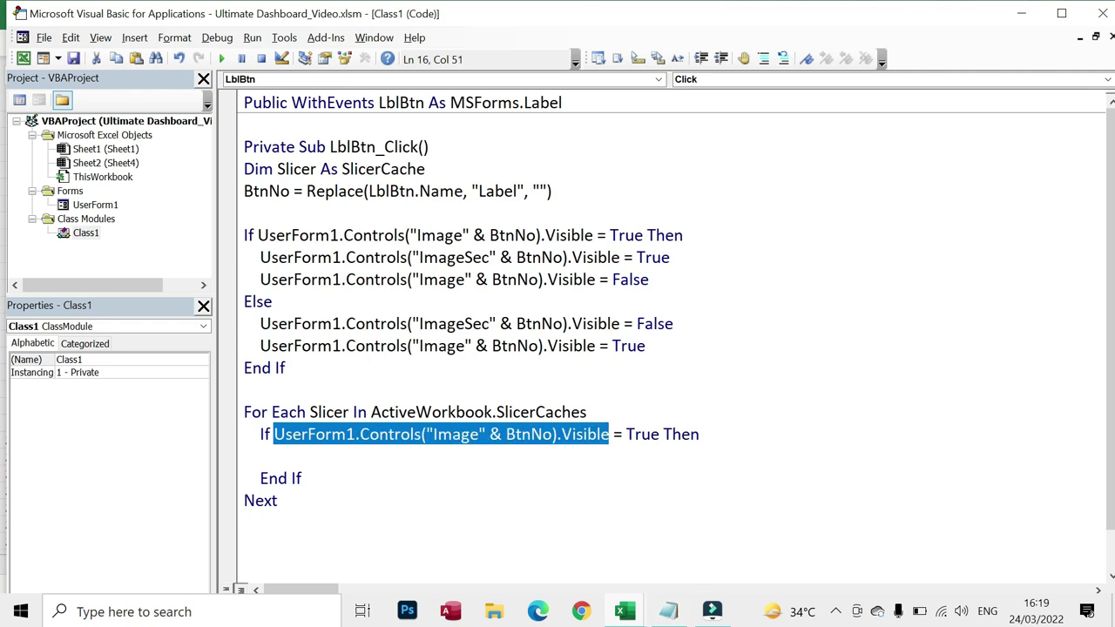
click(276, 455)
text(Slicer.sli)
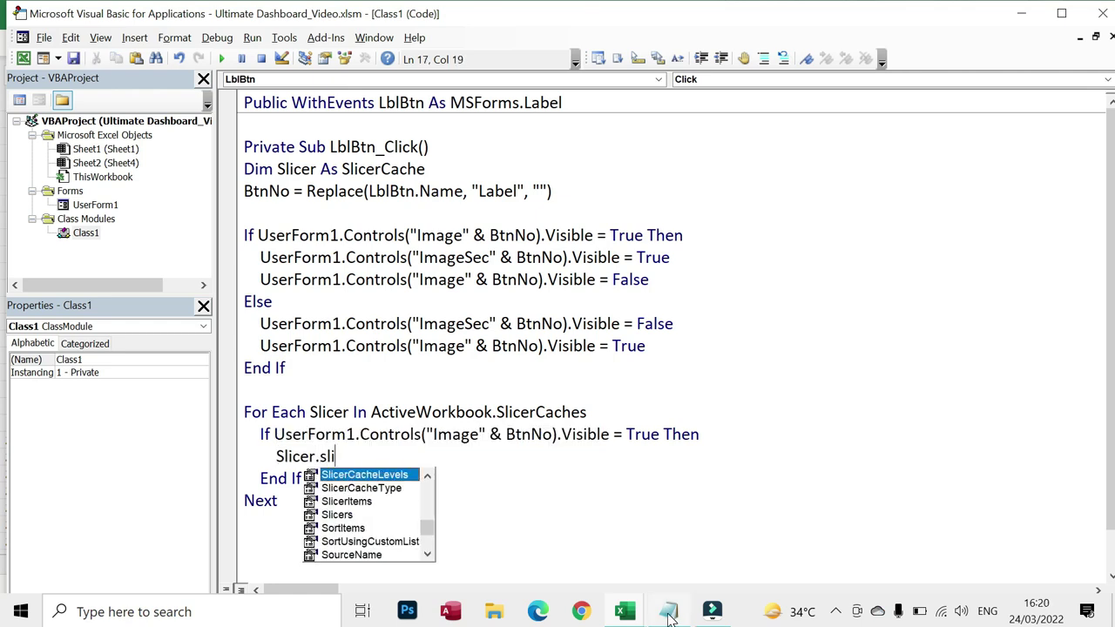
key(Down)
key(Down)
key(Tab)
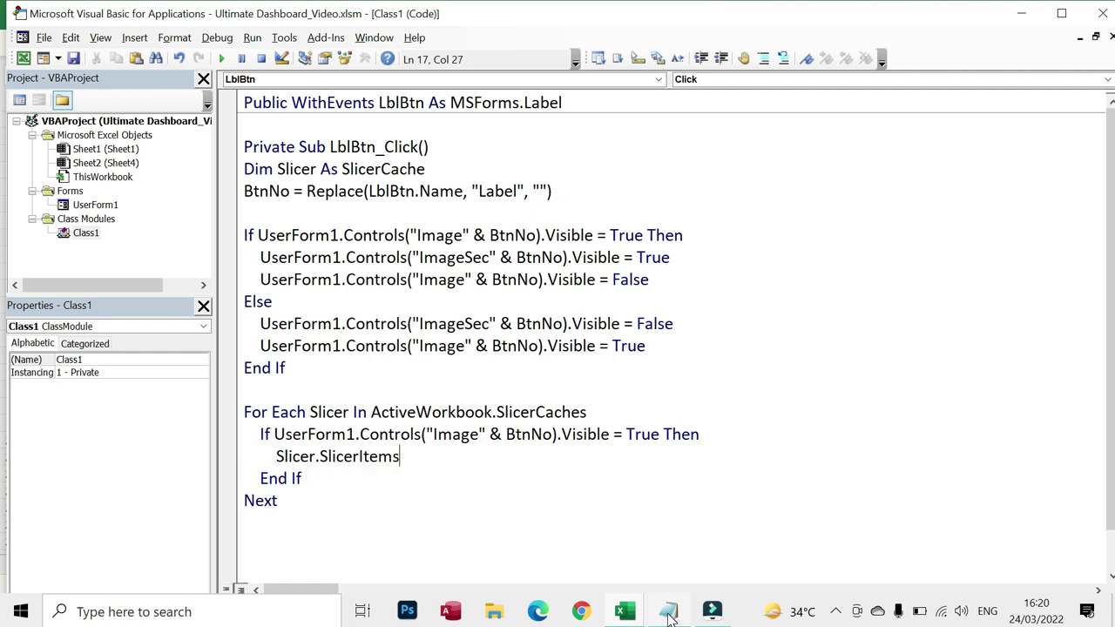
text(()
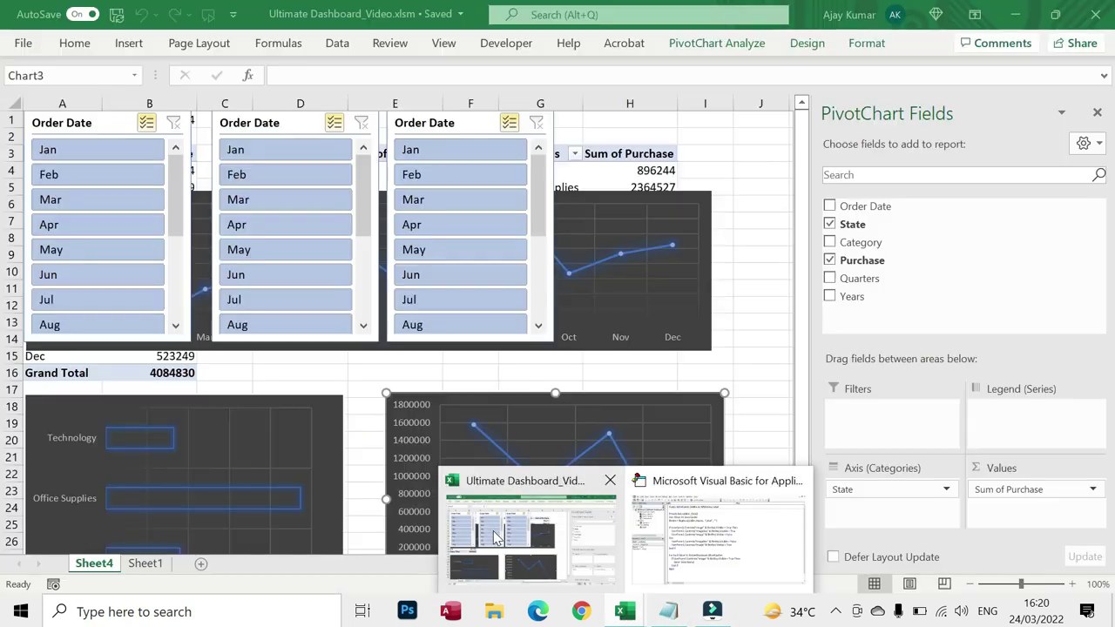
Complete the line as Slicer.SlicerItems(Left(LblBtn.Caption, 3)).Selected = False.
click(493, 537)
mouse_move(460, 250)
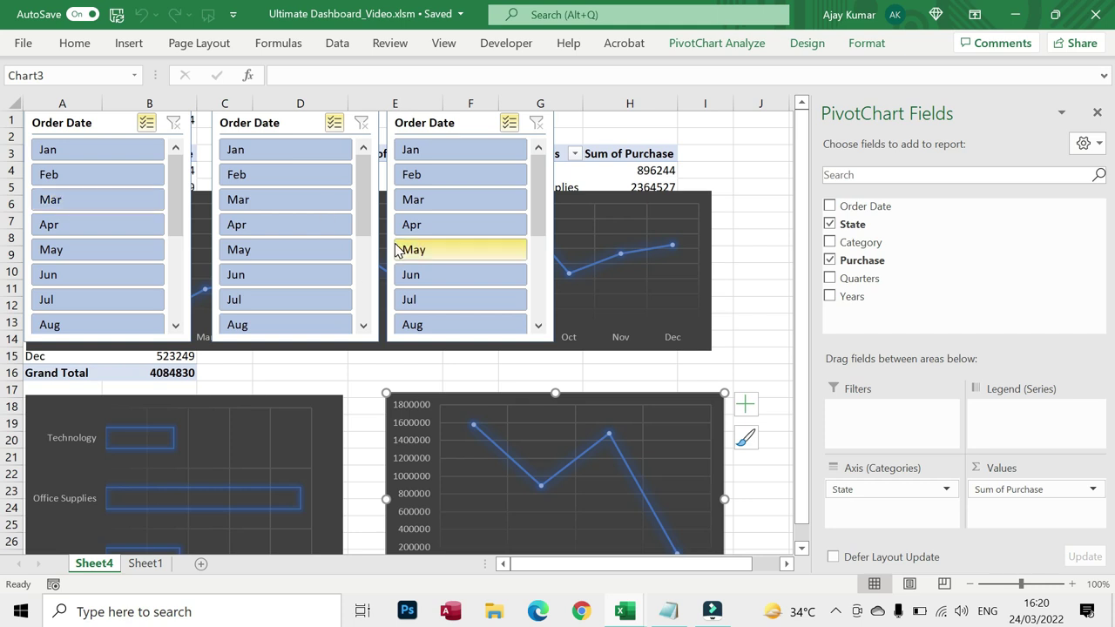
key(alt+F11)
double_click(92, 205)
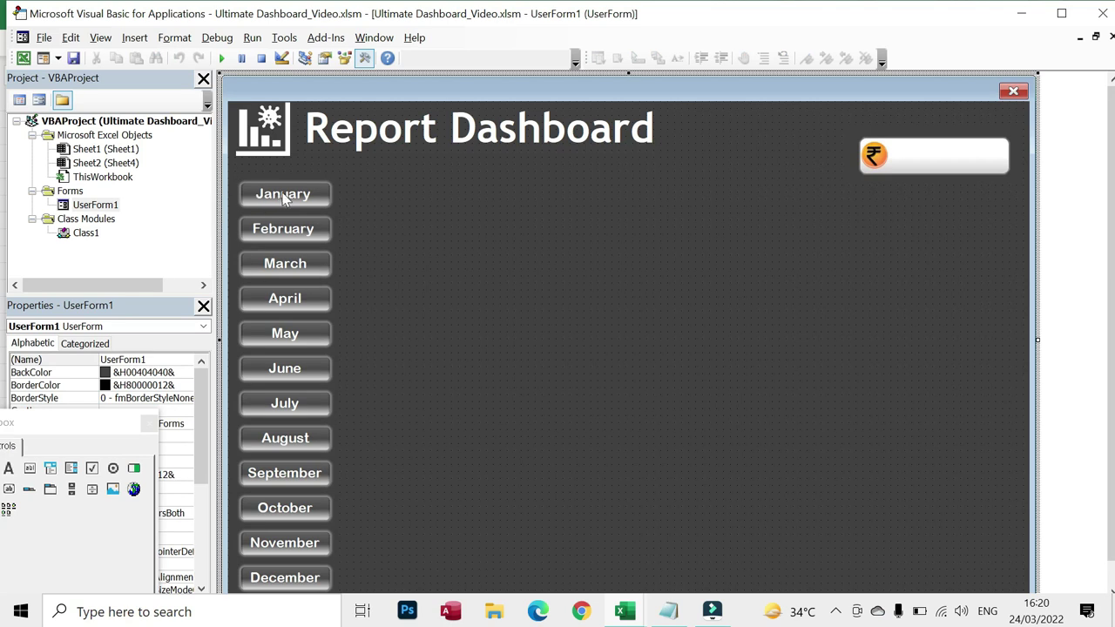
double_click(90, 237)
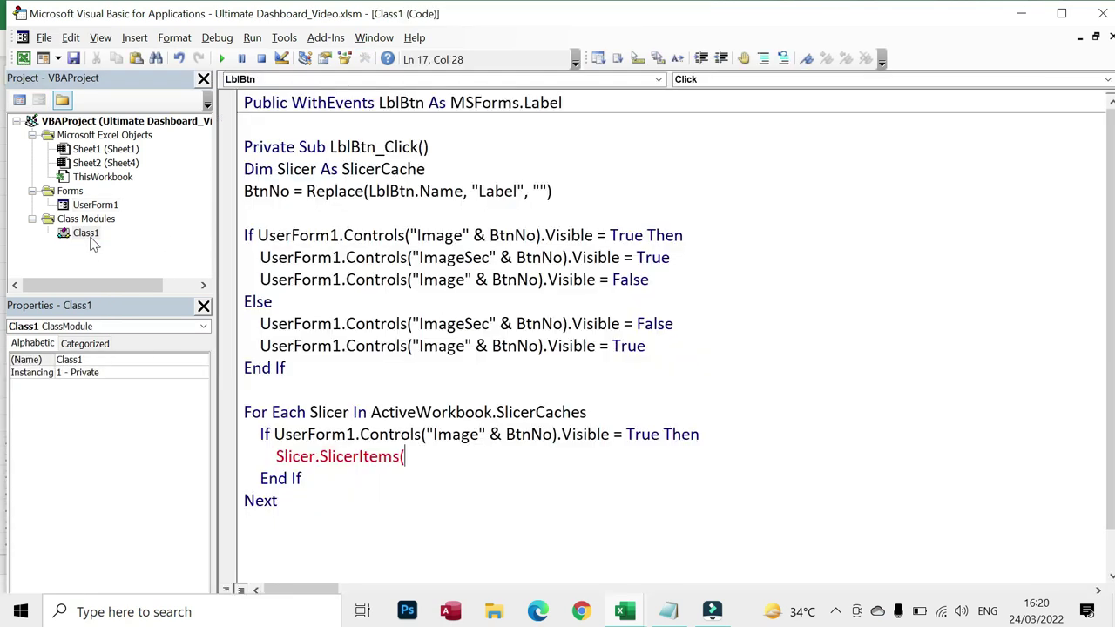
text(Left()
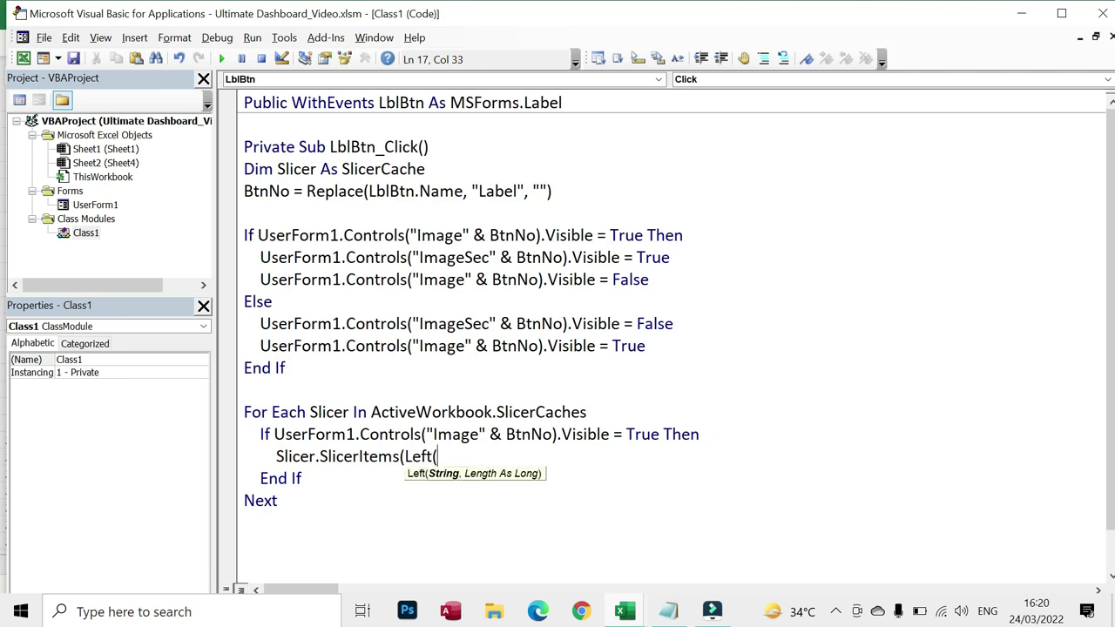
text(lblBtn)
text(.capti)
key(Tab)
text(, 3))
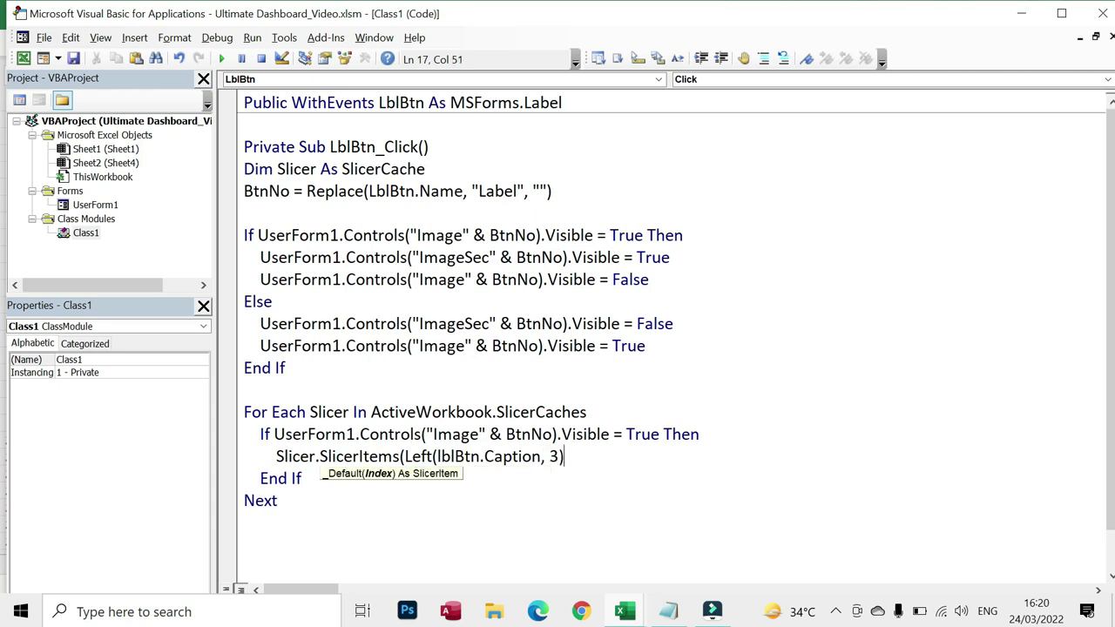
text().sele)
key(Tab)
text(= false)
key(Tab)
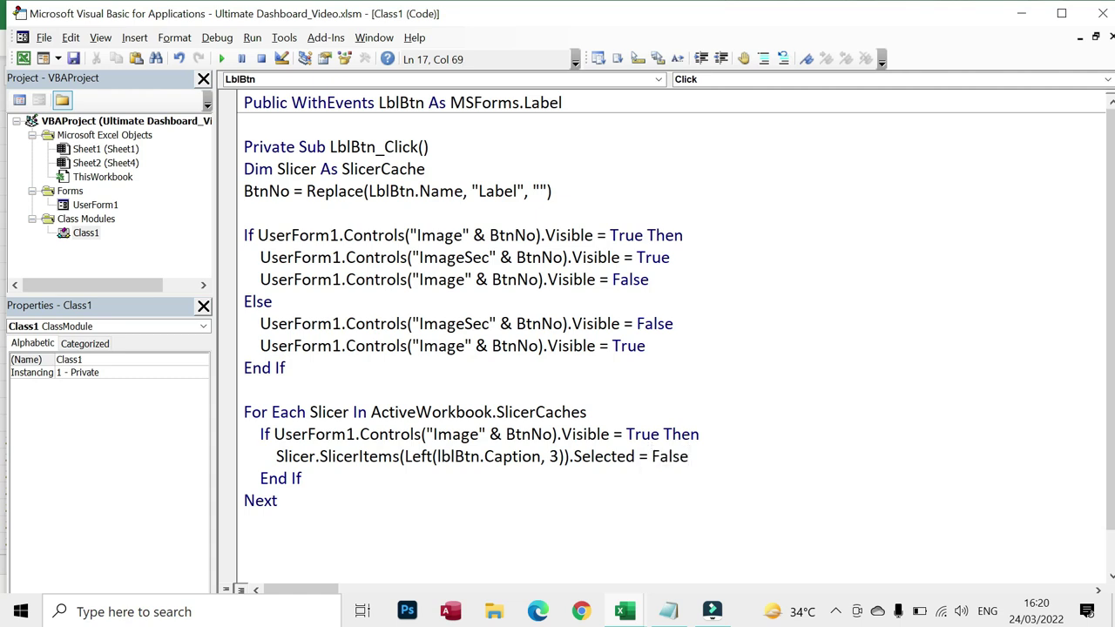
key(Down)
key(Up)
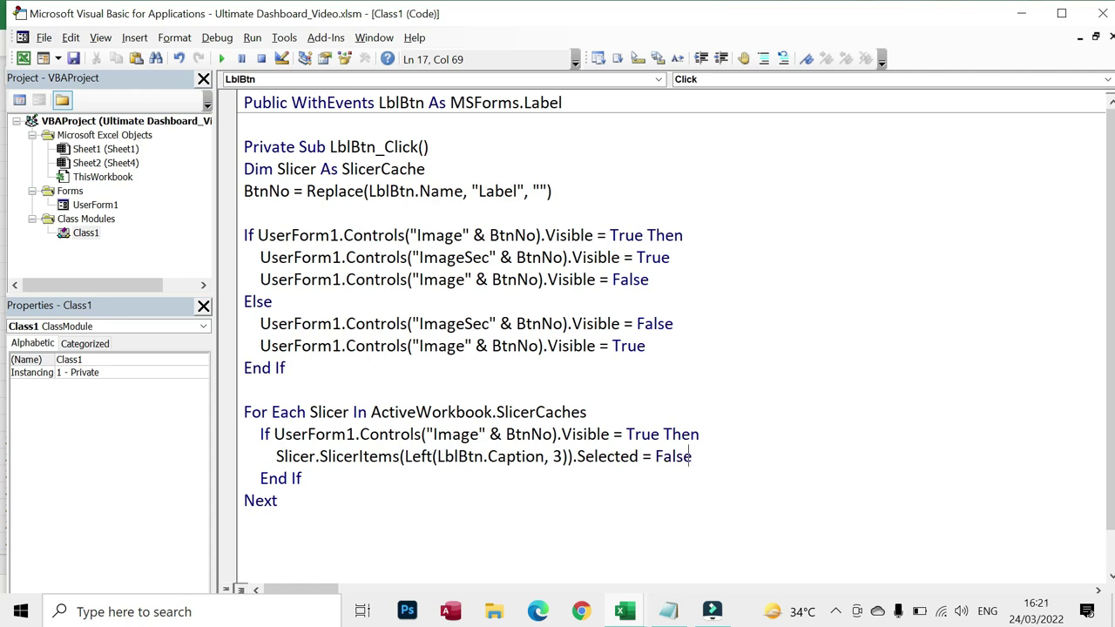
Add an Else branch holding a pasted copy of the Selected = False line, with False selected.
key(Return)
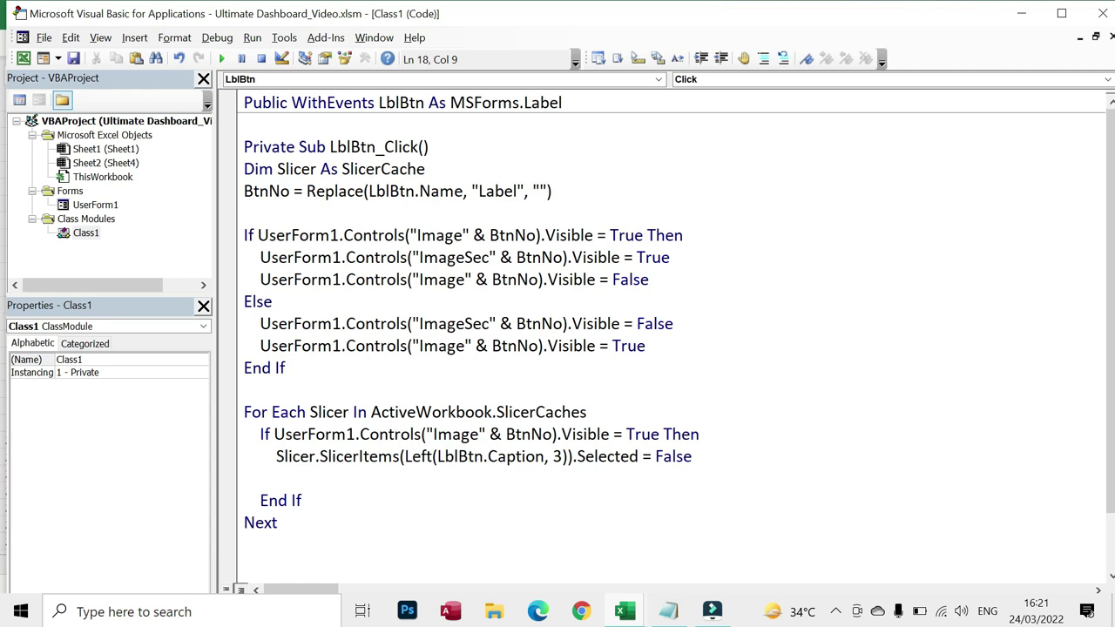
key(BackSpace)
text(Else)
key(Up)
key(Left)
key(Down)
key(End)
key(Return)
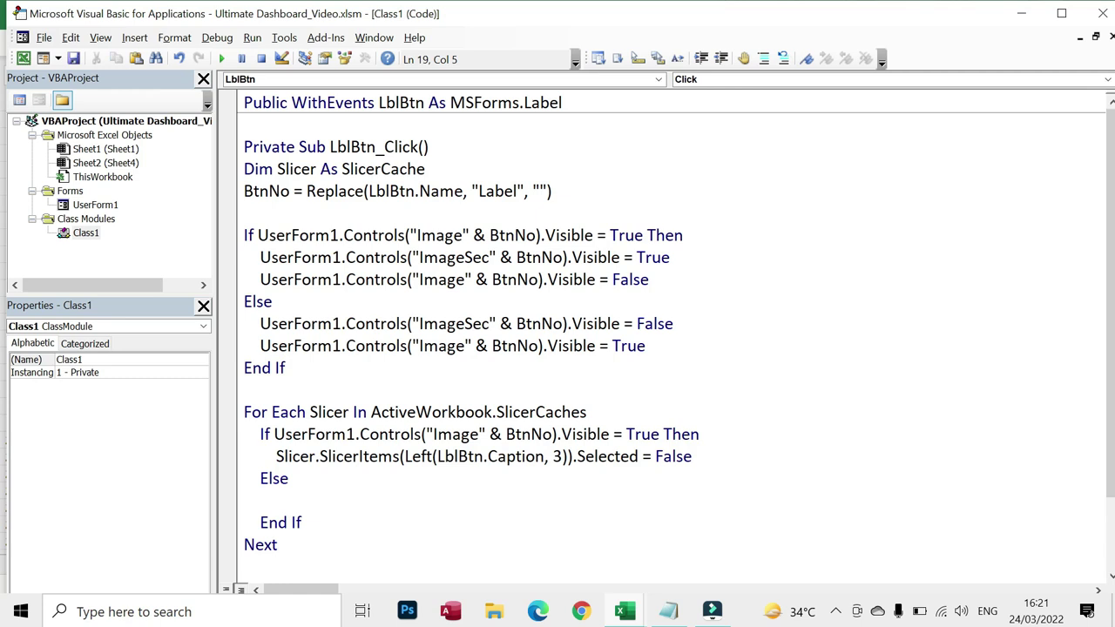
text(Slicer.SlicerItems(Left(LblBtn.Caption, 3)).Selected = False)
key(ctrl+shift+Left)
Change the pasted line to Selected = True and run the Report Dashboard form.
text(True)
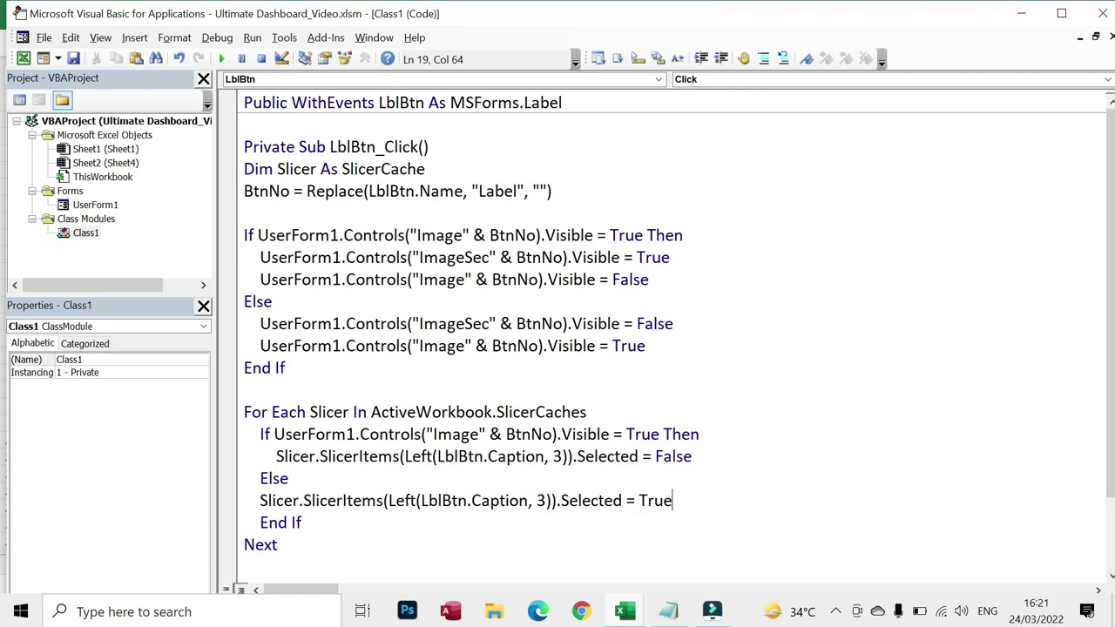
double_click(96, 205)
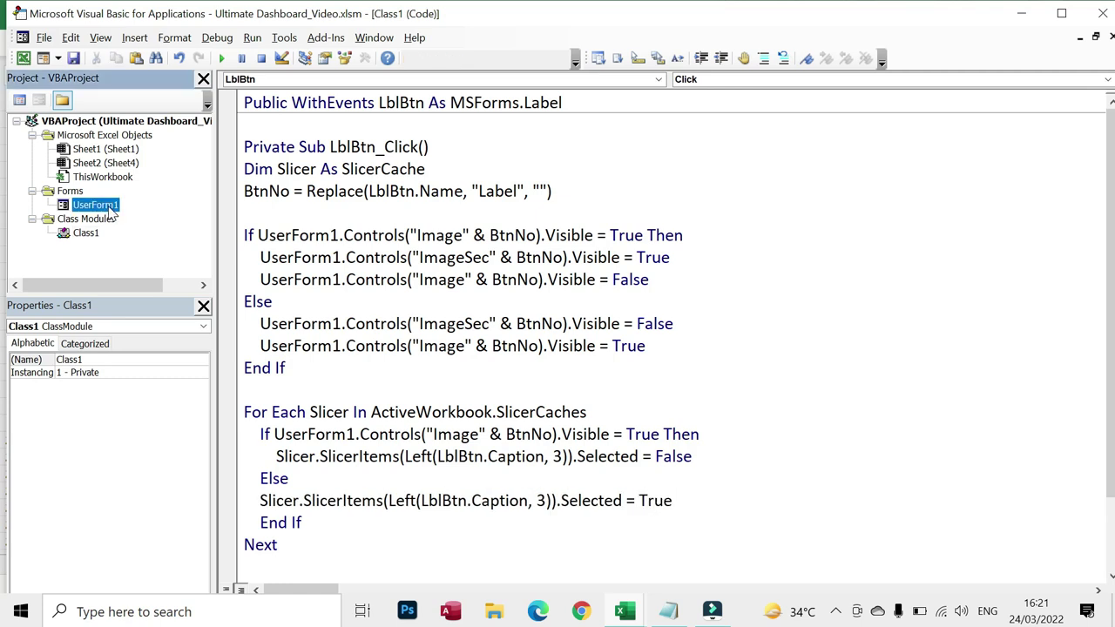
click(221, 57)
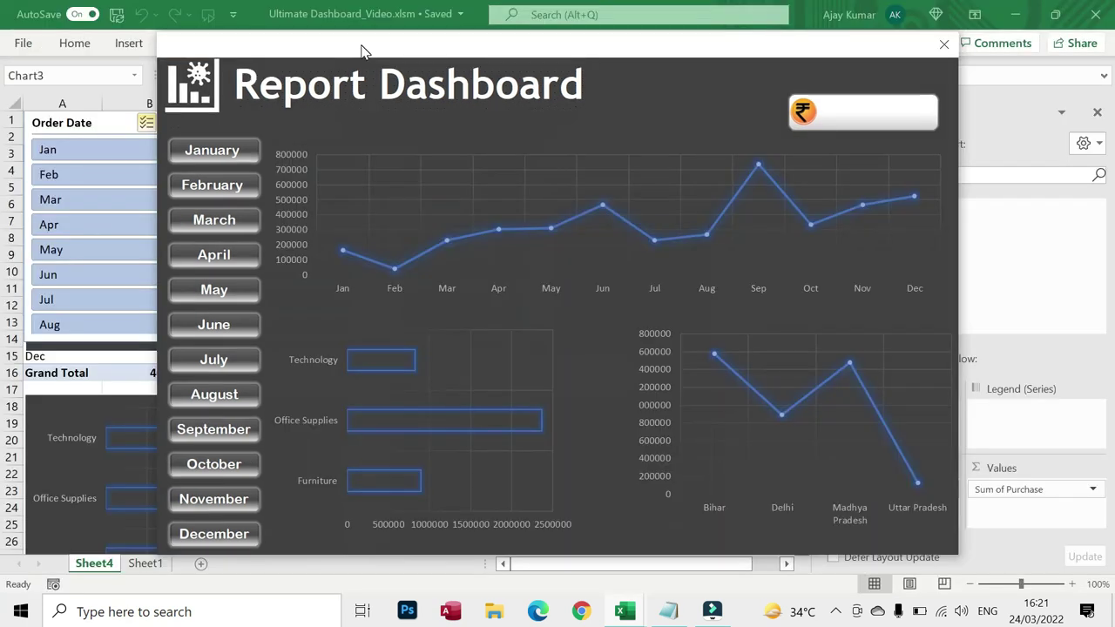
drag(712, 67, 833, 55)
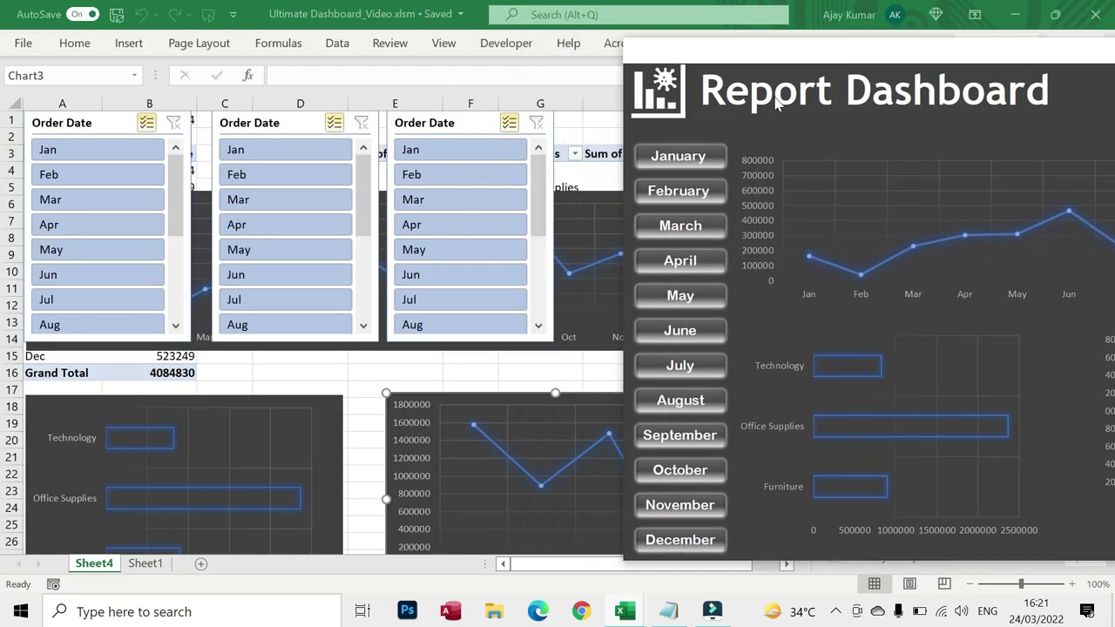
Toggle January repeatedly to check Jan filters in every slicer, then close the dashboard.
click(683, 160)
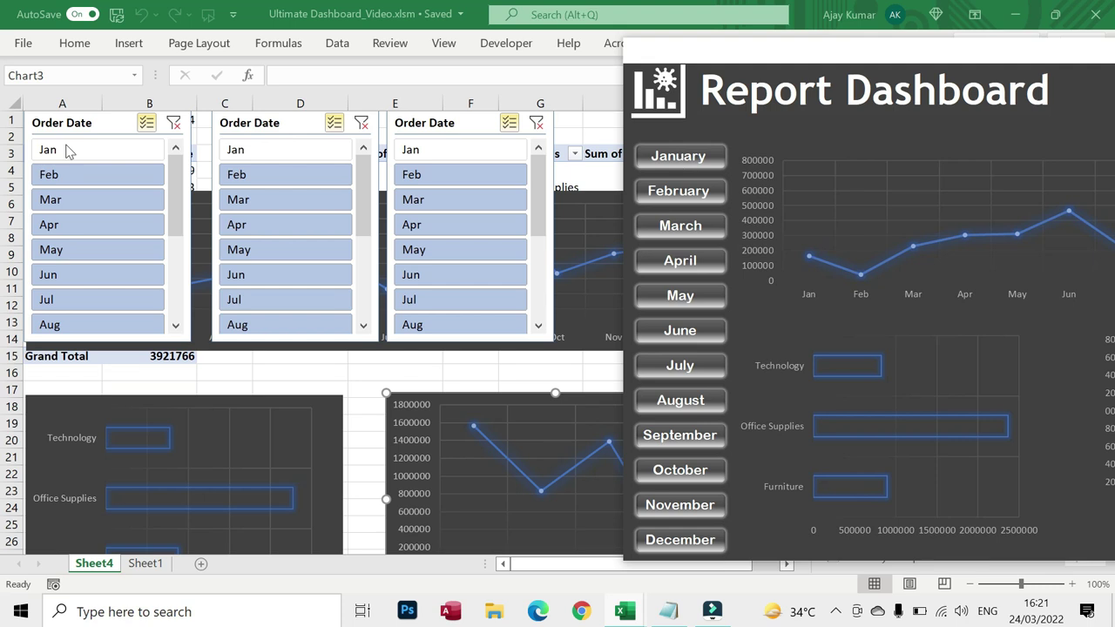
click(680, 160)
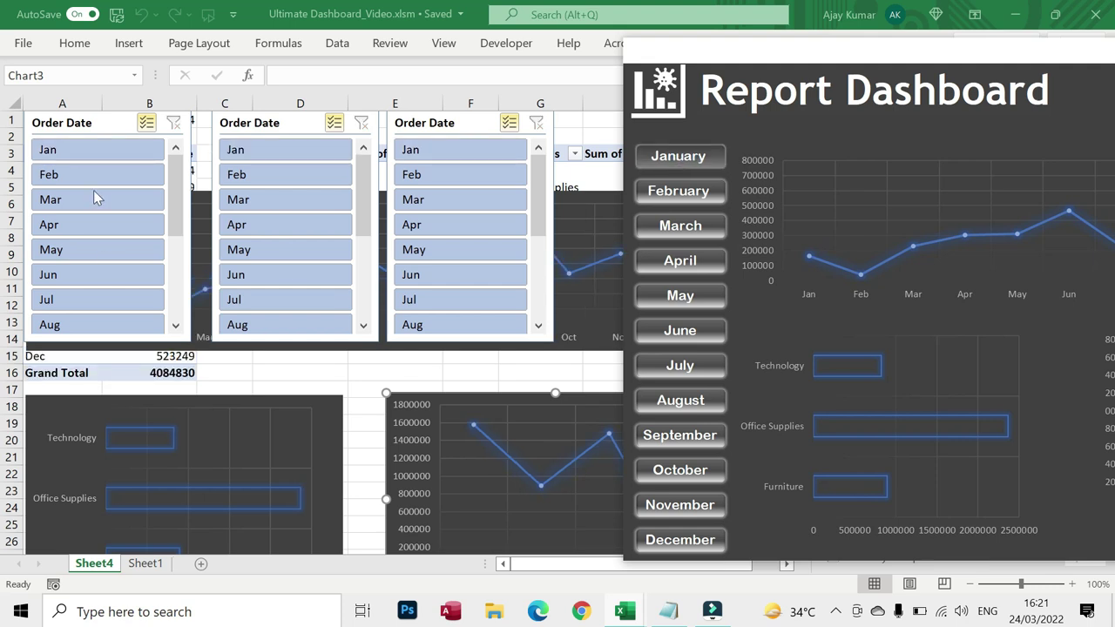
click(677, 164)
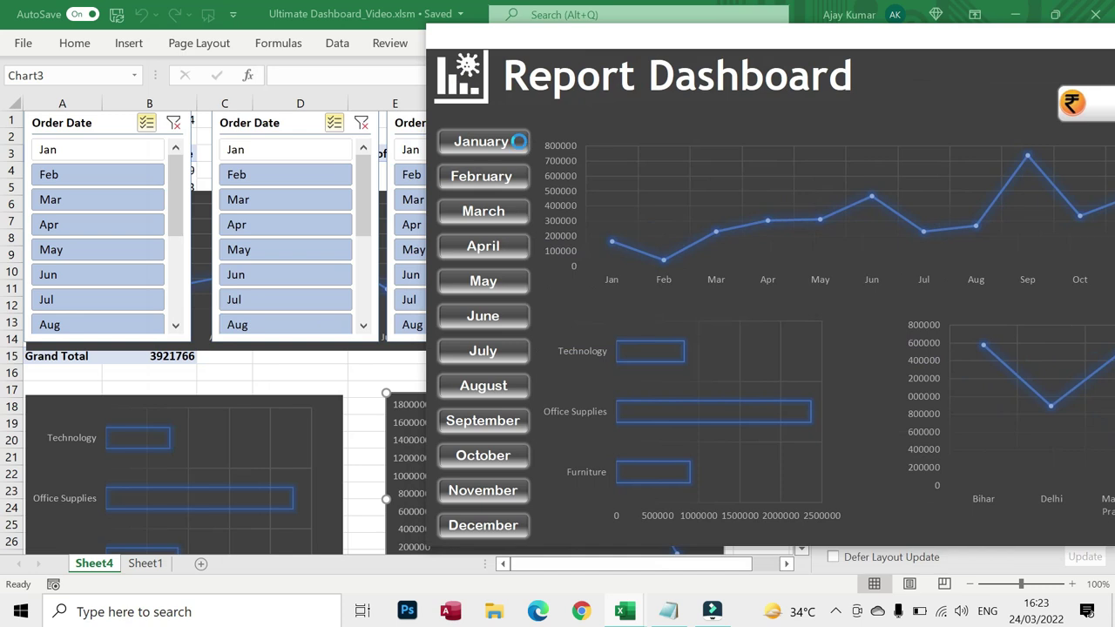
click(521, 146)
click(505, 142)
click(509, 149)
click(512, 148)
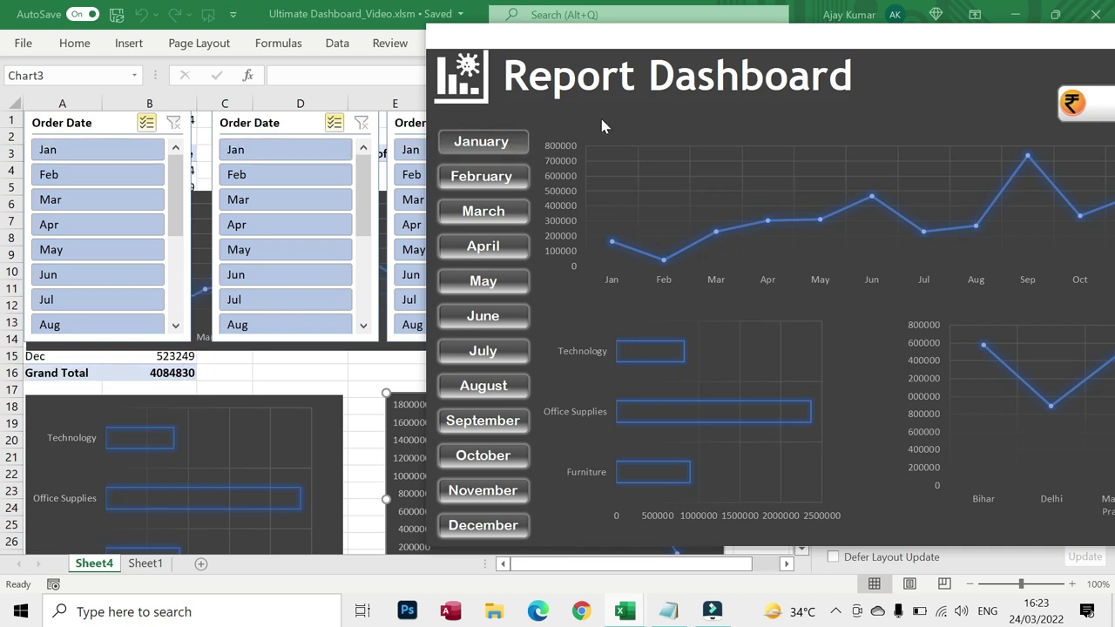
drag(920, 42, 652, 40)
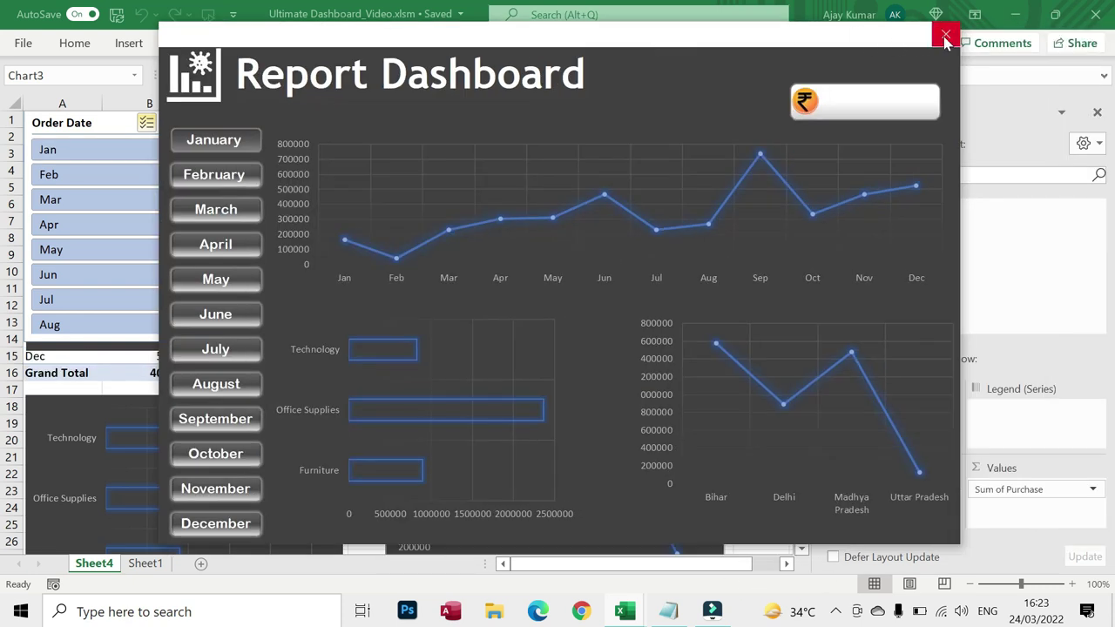
click(944, 38)
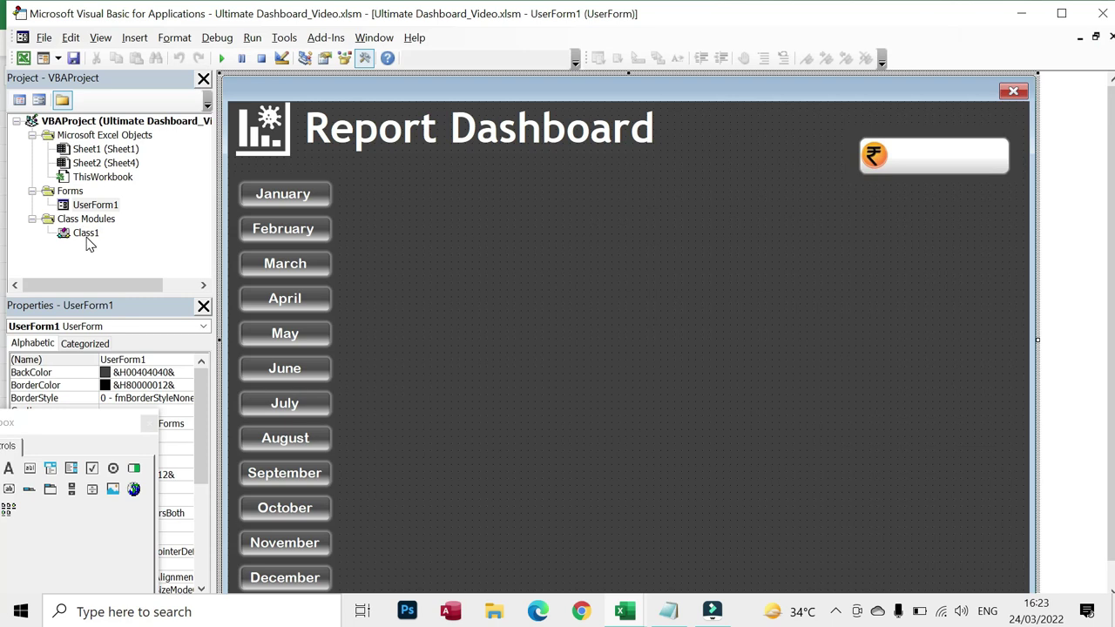
Change "Image" to "ImageSec" in Class1's If condition and rerun the Report Dashboard.
double_click(86, 233)
scroll(661, 331, down, 1)
click(646, 257)
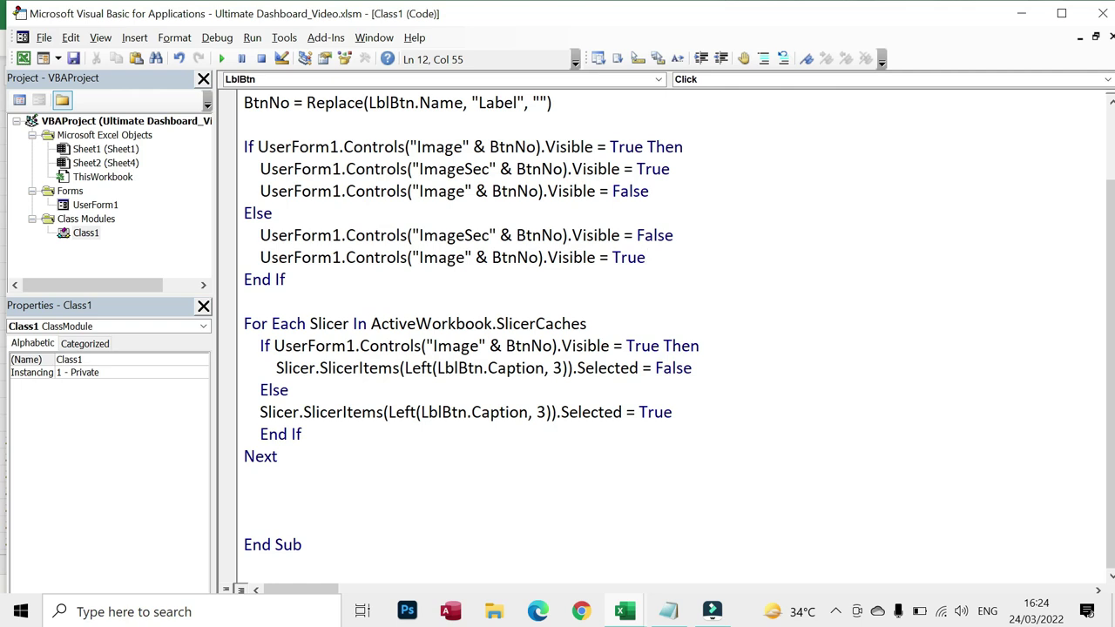
click(479, 346)
text(Sec)
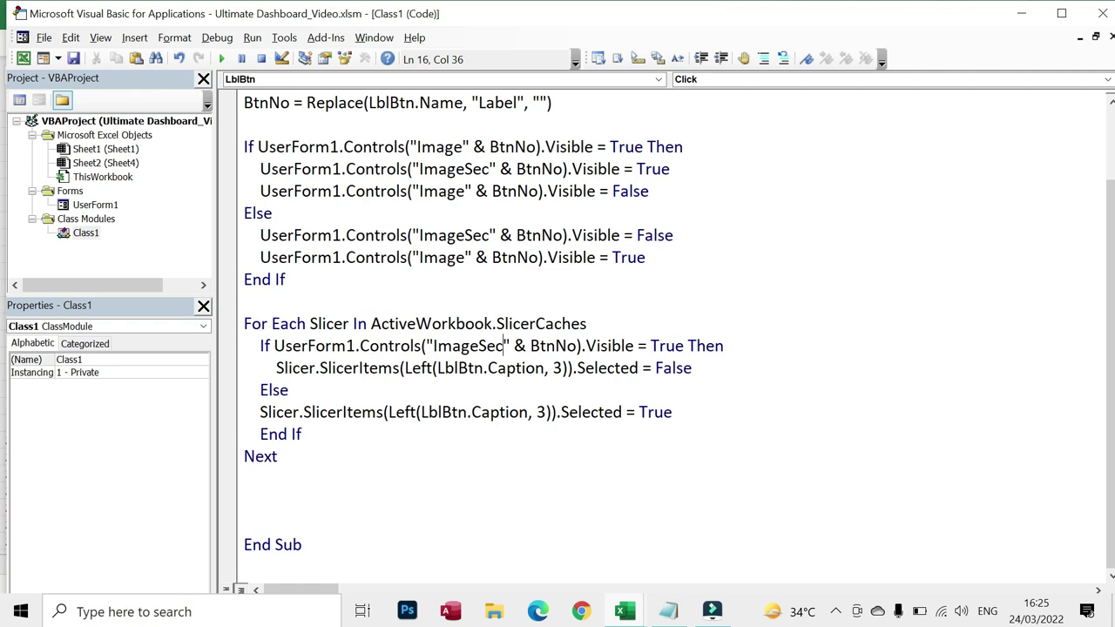
click(683, 346)
click(672, 412)
double_click(96, 205)
click(221, 59)
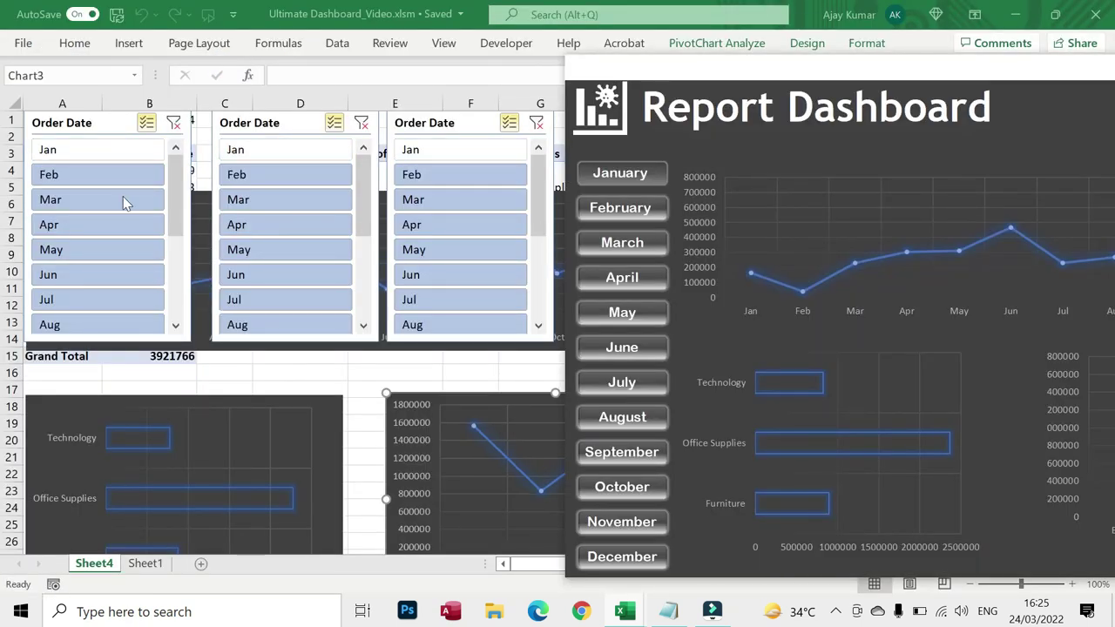
Toggle February off on the dashboard, close it, and view UserForm1's Initialize code.
click(631, 211)
key(alt+F4)
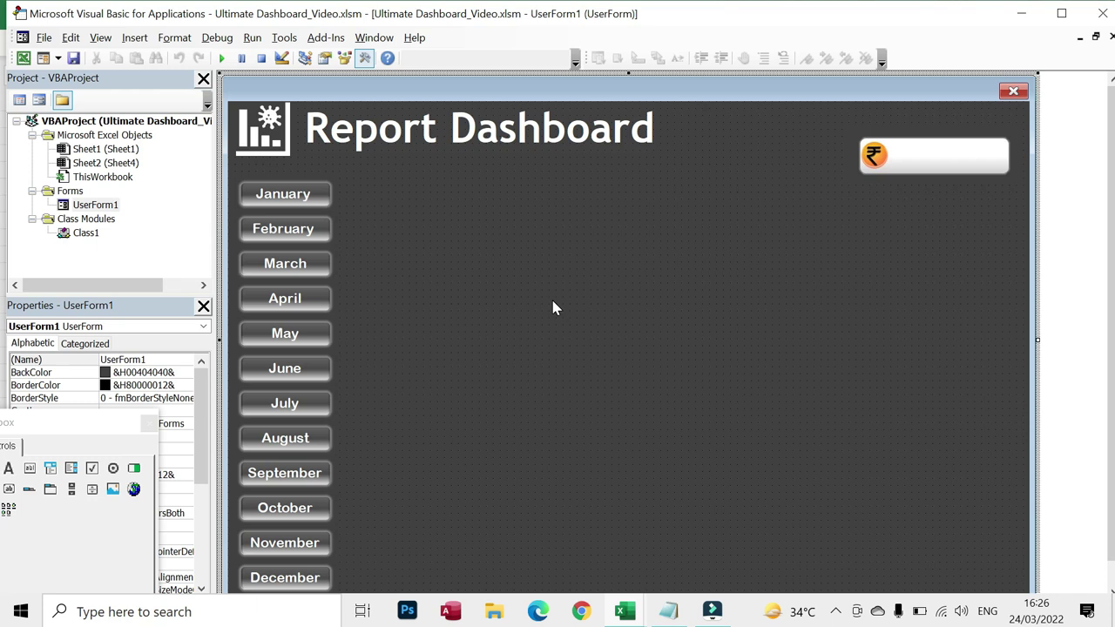
key(F7)
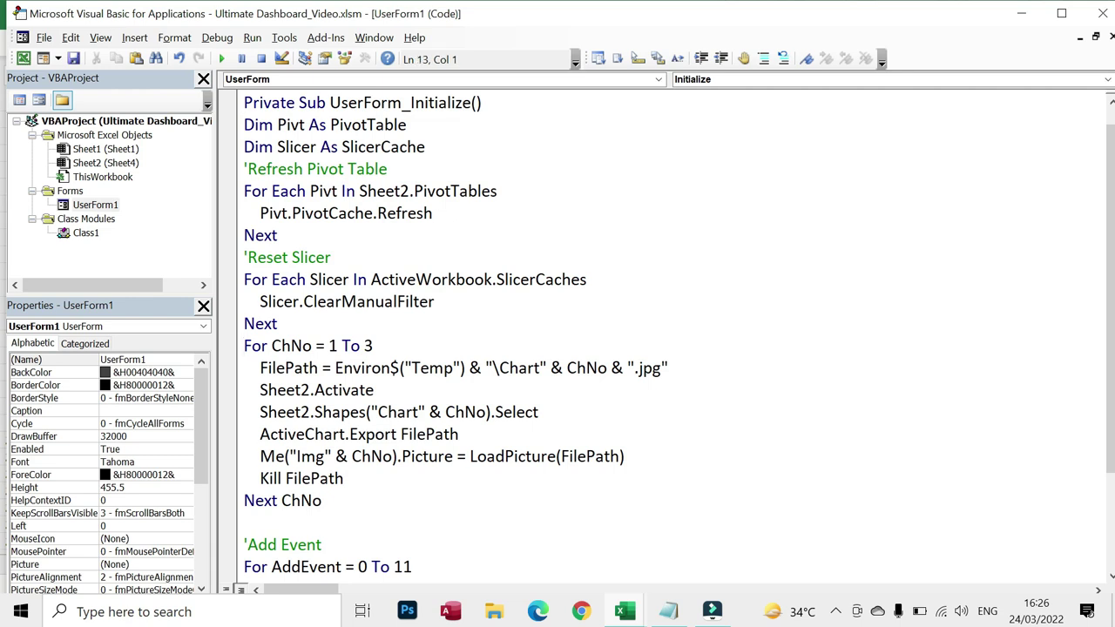
Copy the For ChNo…Next ChNo chart-image loop into Class1 after the slicer loop.
key(shift+Down)
key(shift+Down)
key(shift+Down)
key(shift+End)
key(ctrl+c)
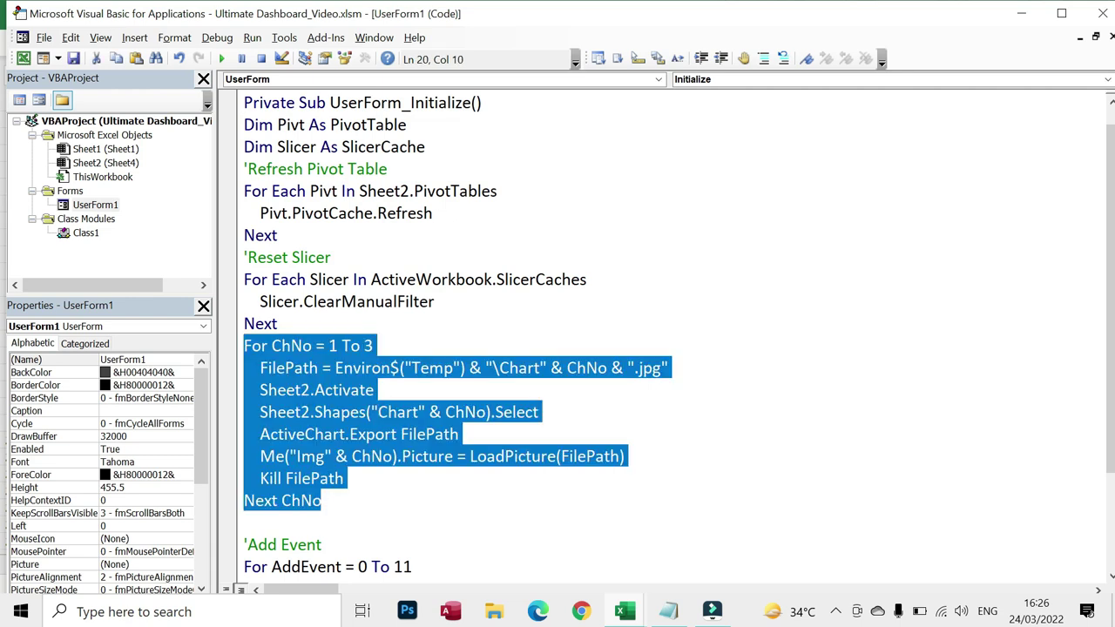
double_click(91, 236)
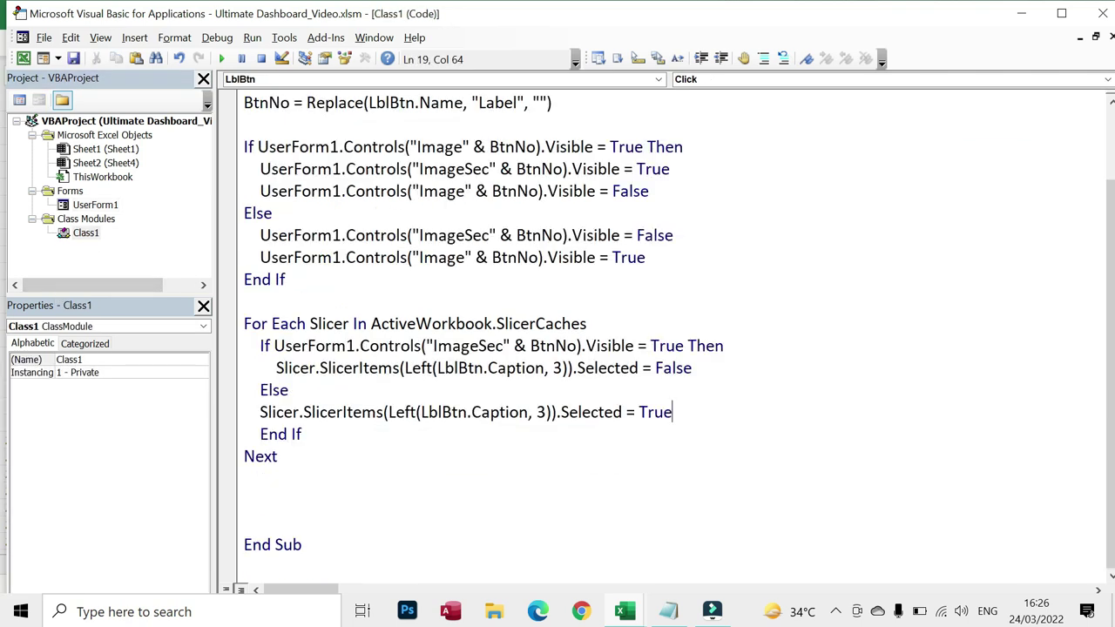
click(244, 478)
key(Return)
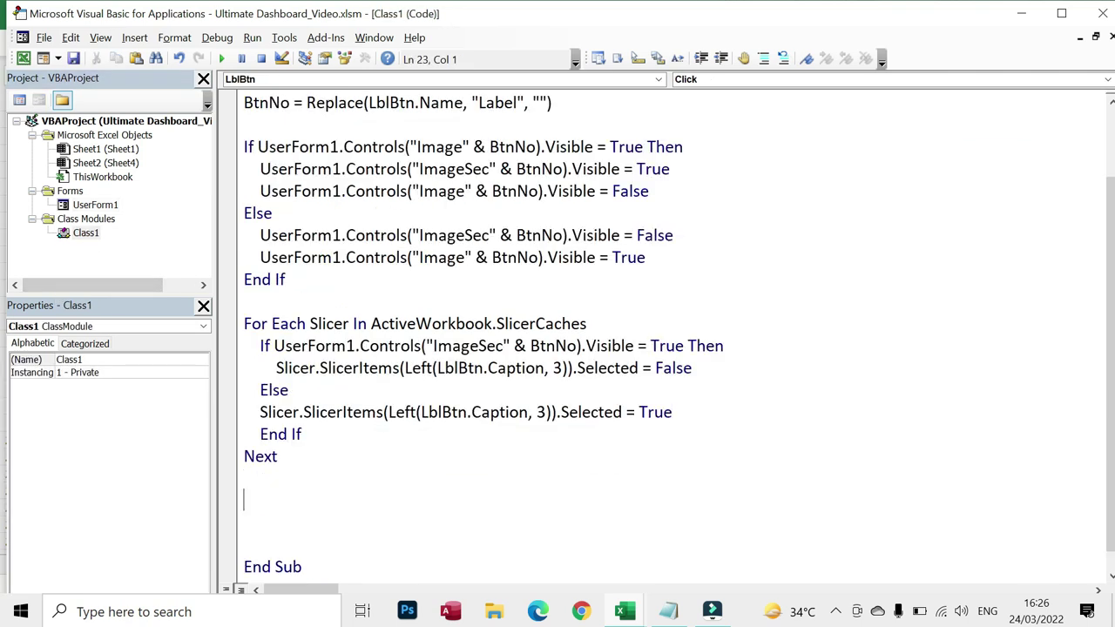
key(ctrl+v)
key(Down)
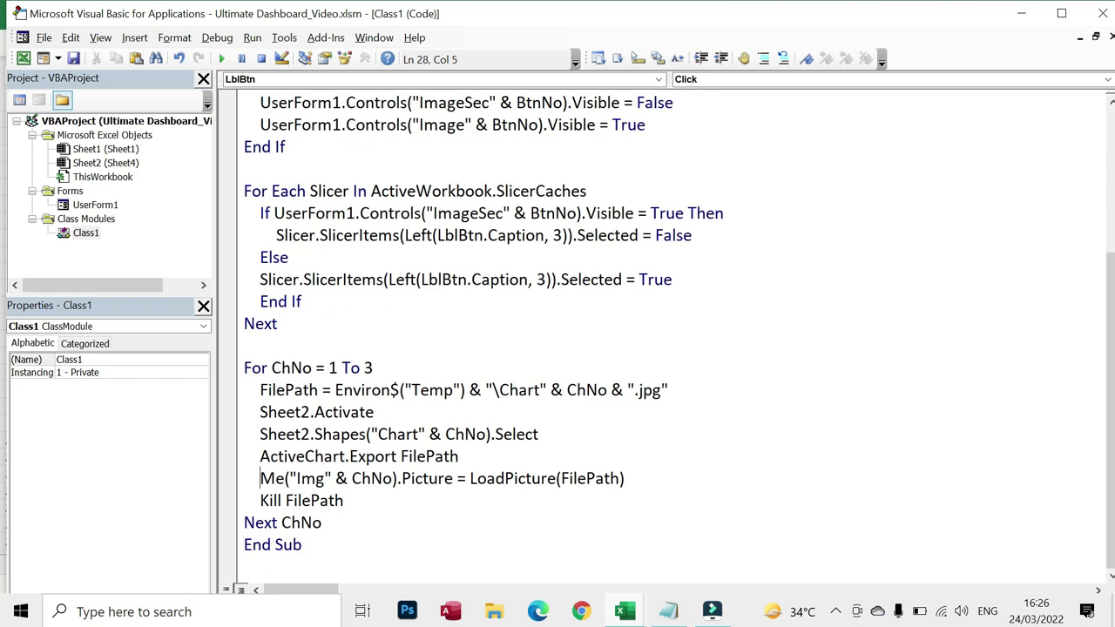
Replace Me with UserForm1.Controls on the LoadPicture line and run the Report Dashboard.
double_click(271, 478)
text(Userform1.contro)
key(Tab)
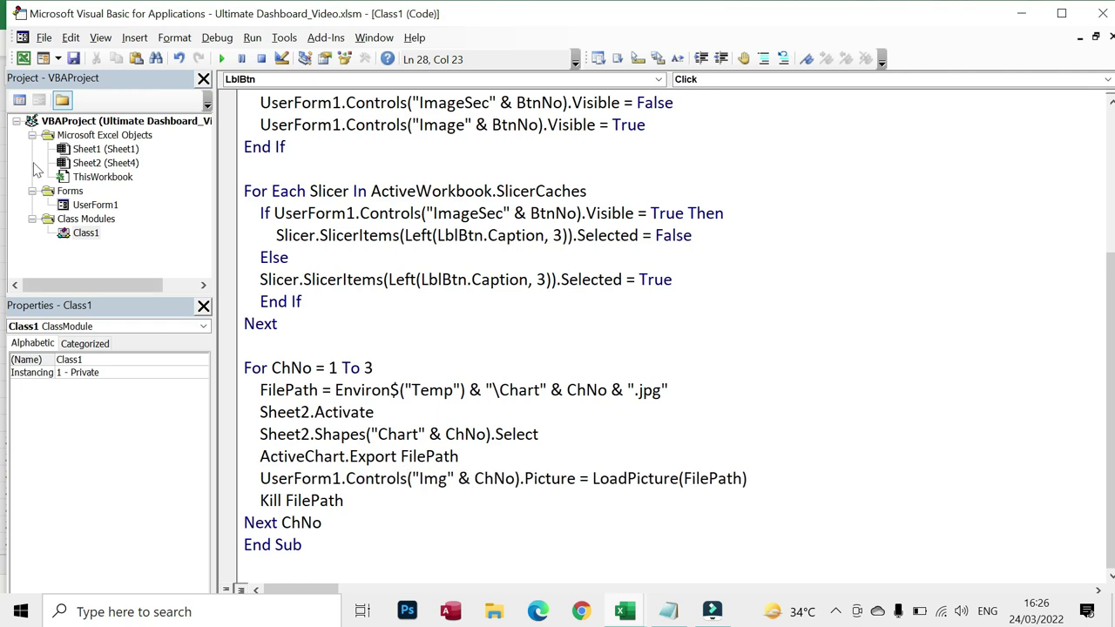
double_click(113, 205)
click(222, 58)
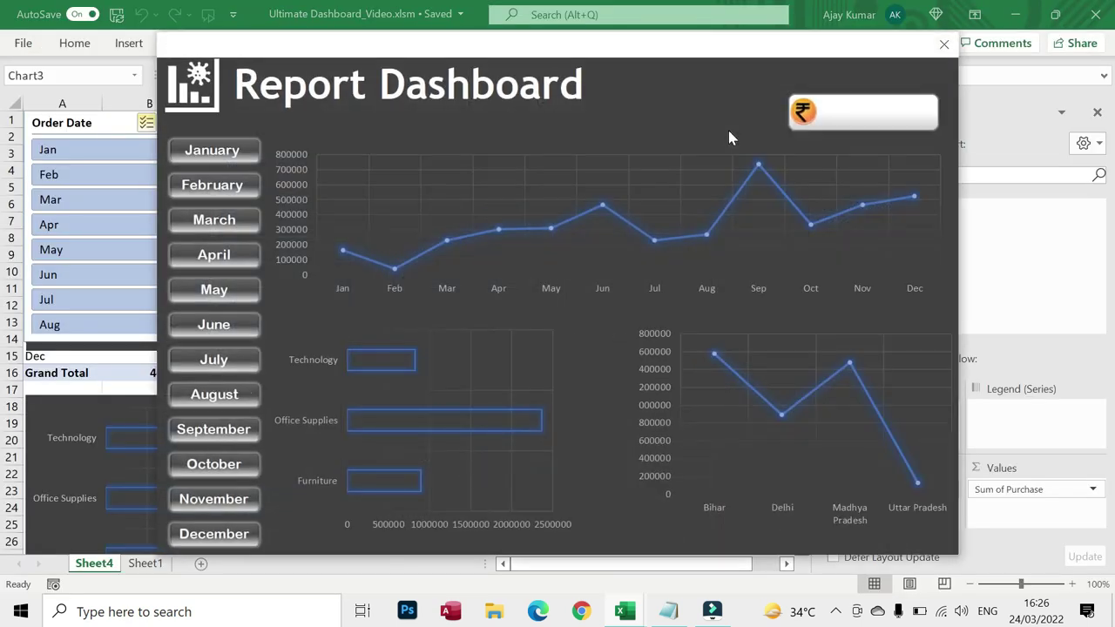
Remove every month, January through December, leaving the dashboard charts empty.
drag(644, 50, 882, 65)
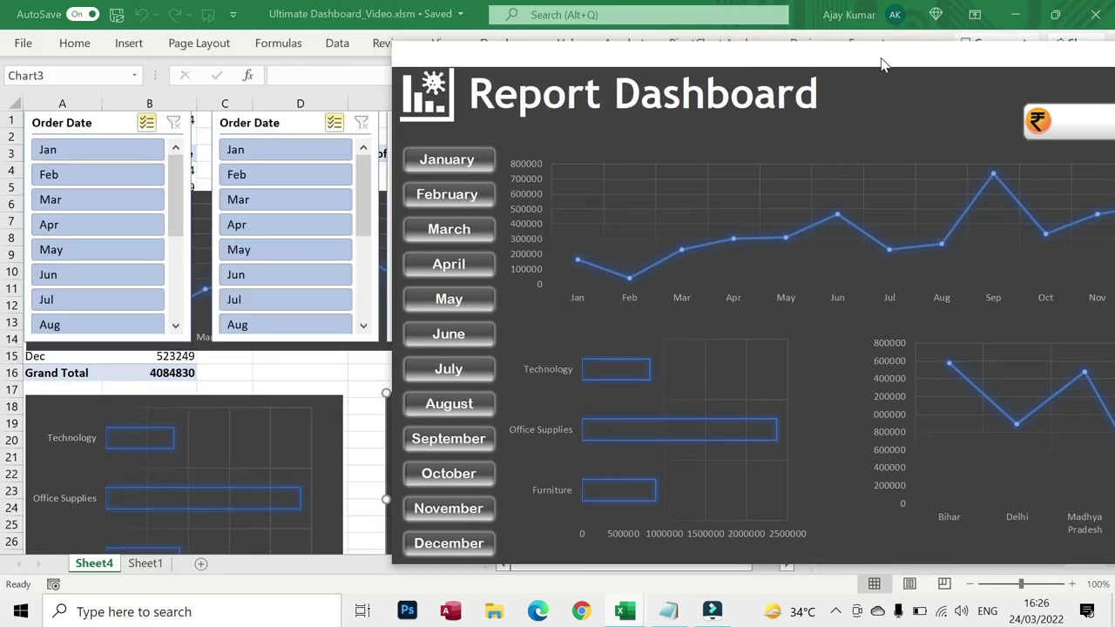
click(429, 170)
mouse_move(897, 61)
mouse_down()
mouse_move(639, 24)
mouse_move(745, 20)
mouse_up()
click(314, 157)
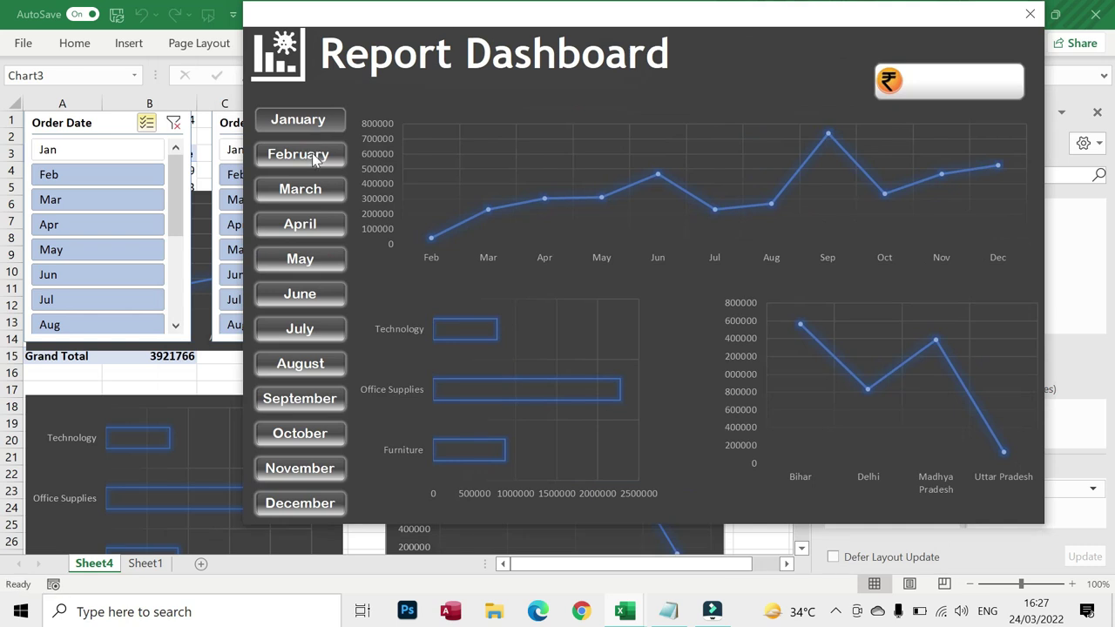
click(322, 223)
click(329, 263)
click(334, 302)
click(330, 335)
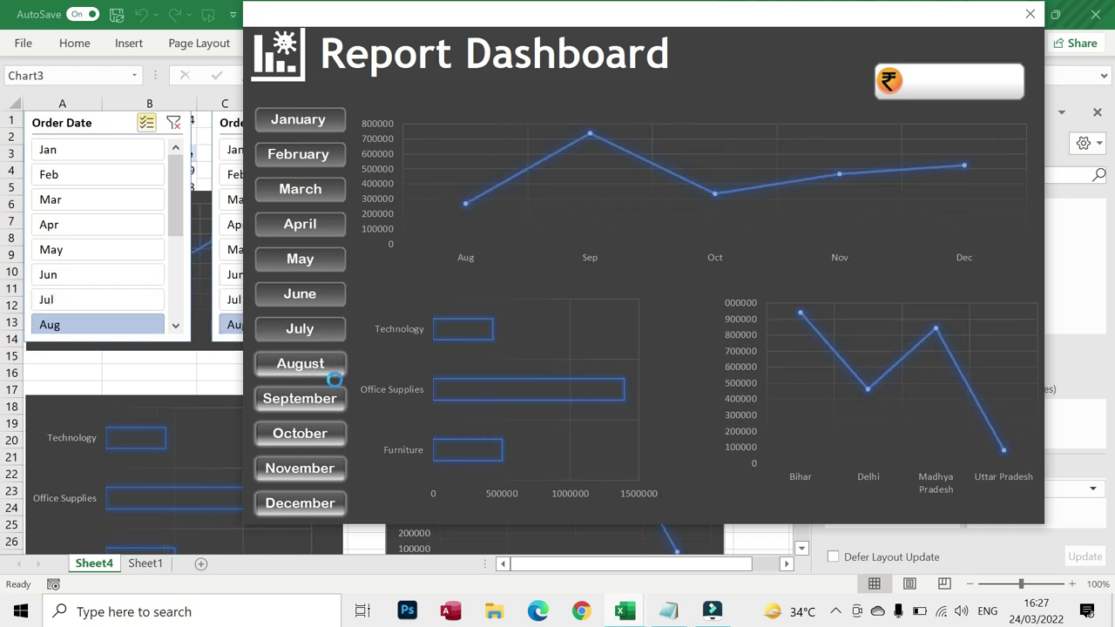
click(331, 370)
click(313, 400)
click(319, 436)
click(318, 470)
click(317, 509)
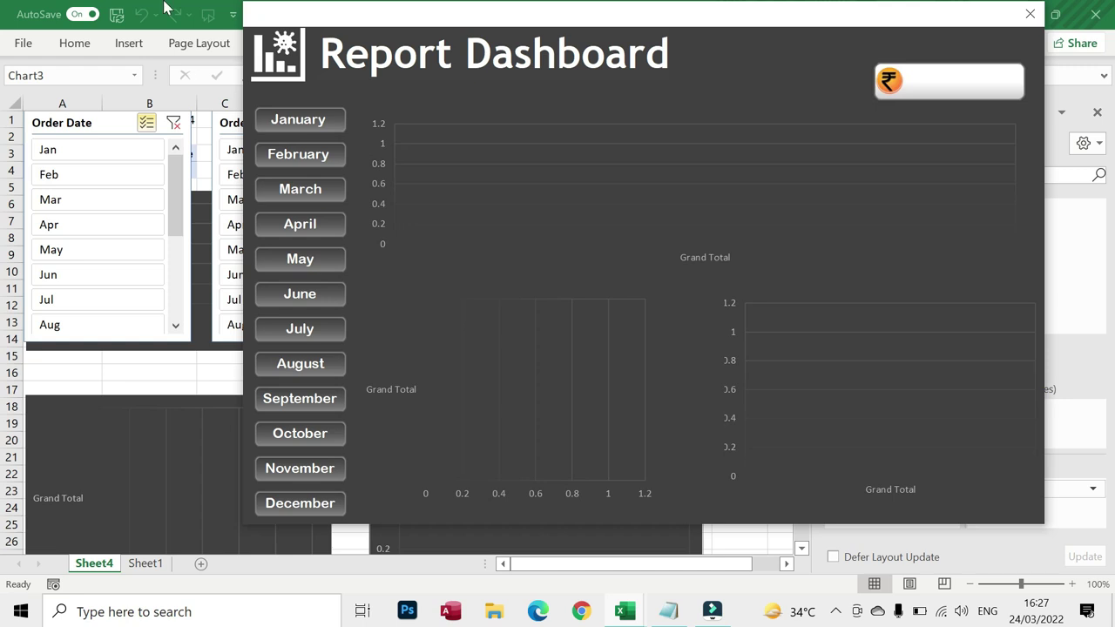
Reselect January through April on the dashboard, then close it.
click(329, 126)
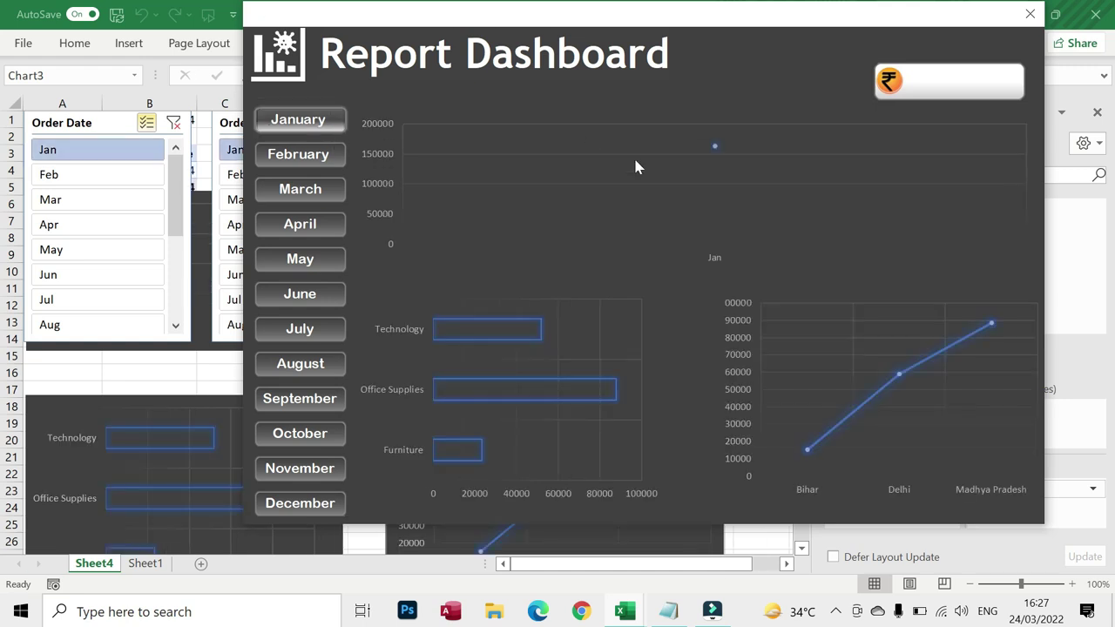
click(304, 162)
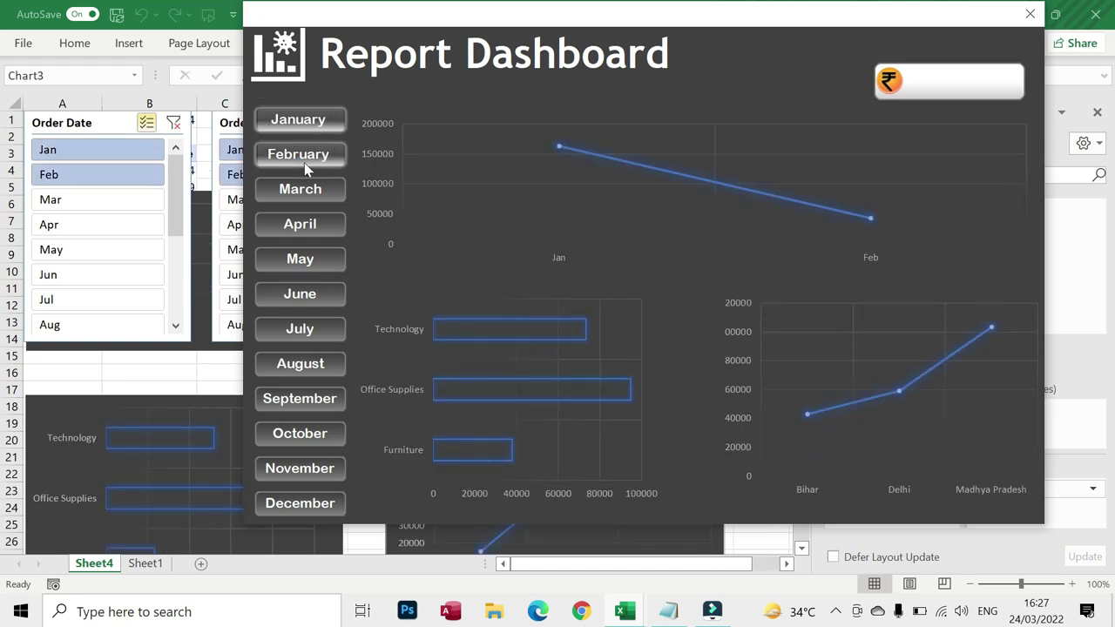
click(320, 197)
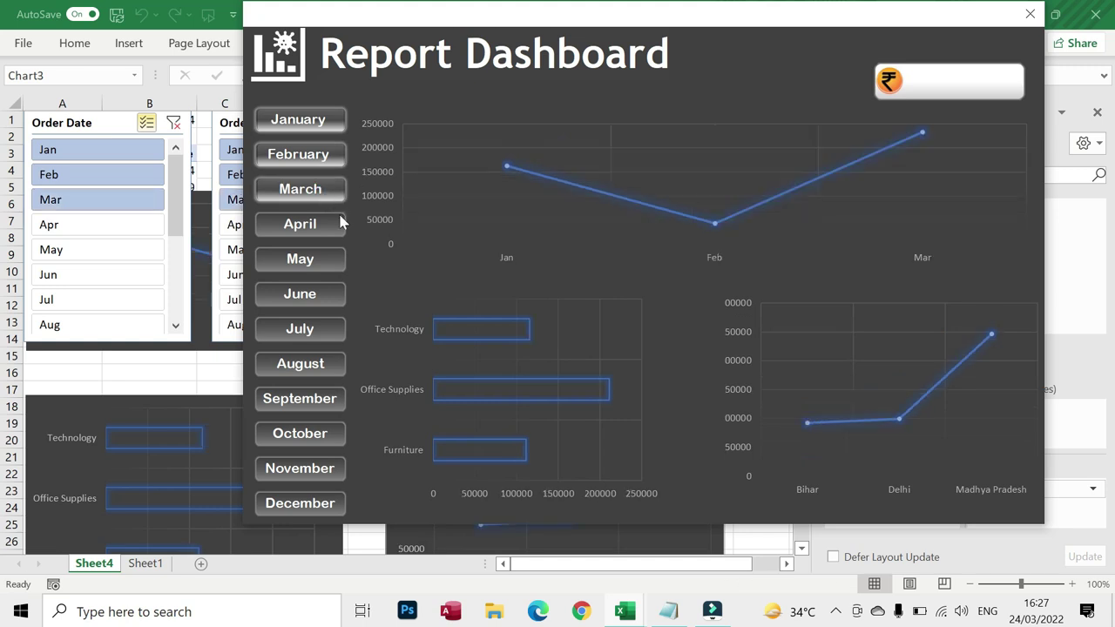
click(321, 228)
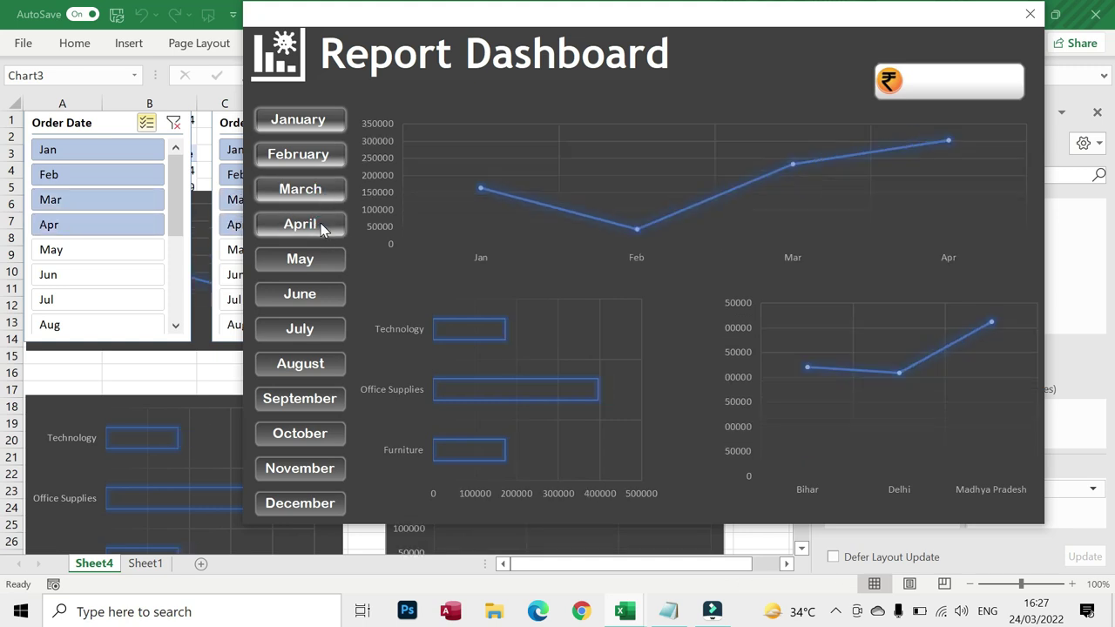
click(1032, 16)
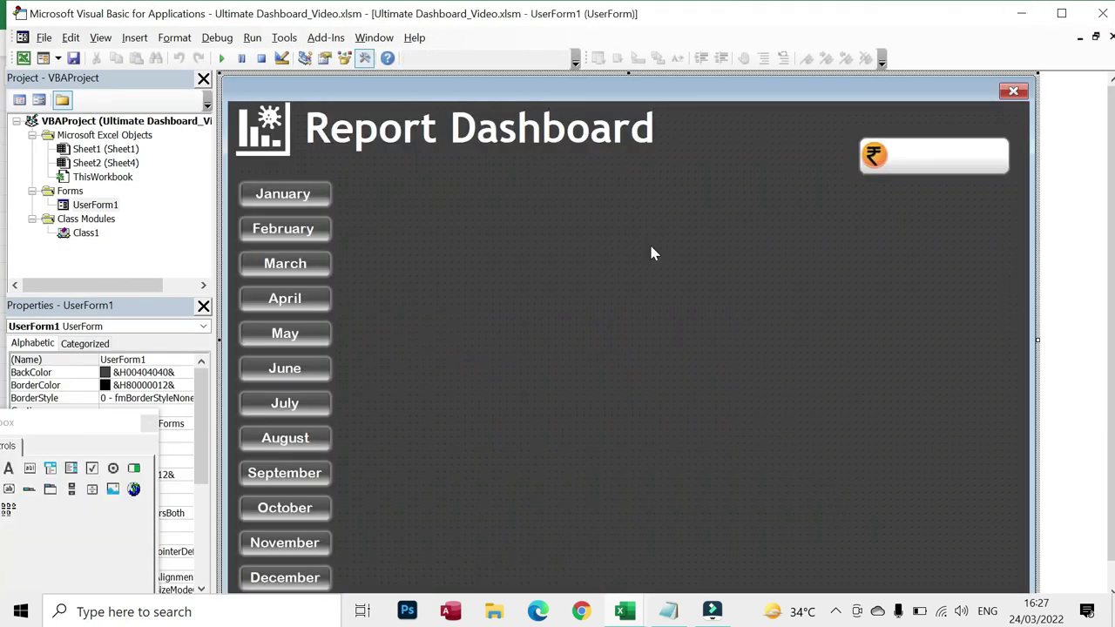
Add Application.Visible = False at the top of UserForm_Initialize.
key(F7)
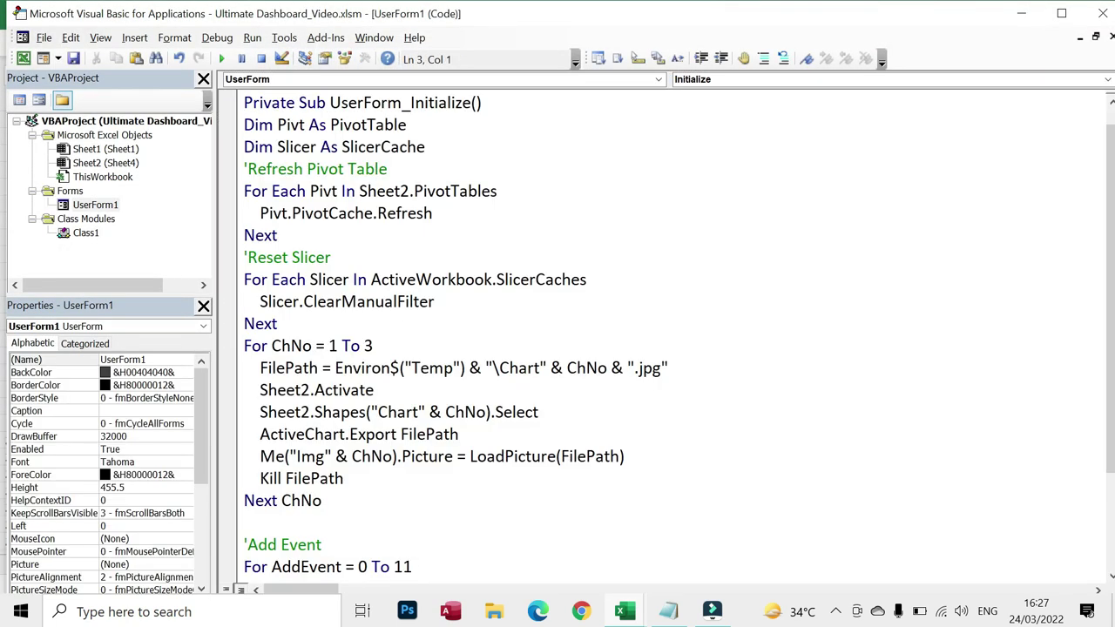
key(Return)
text(Appl)
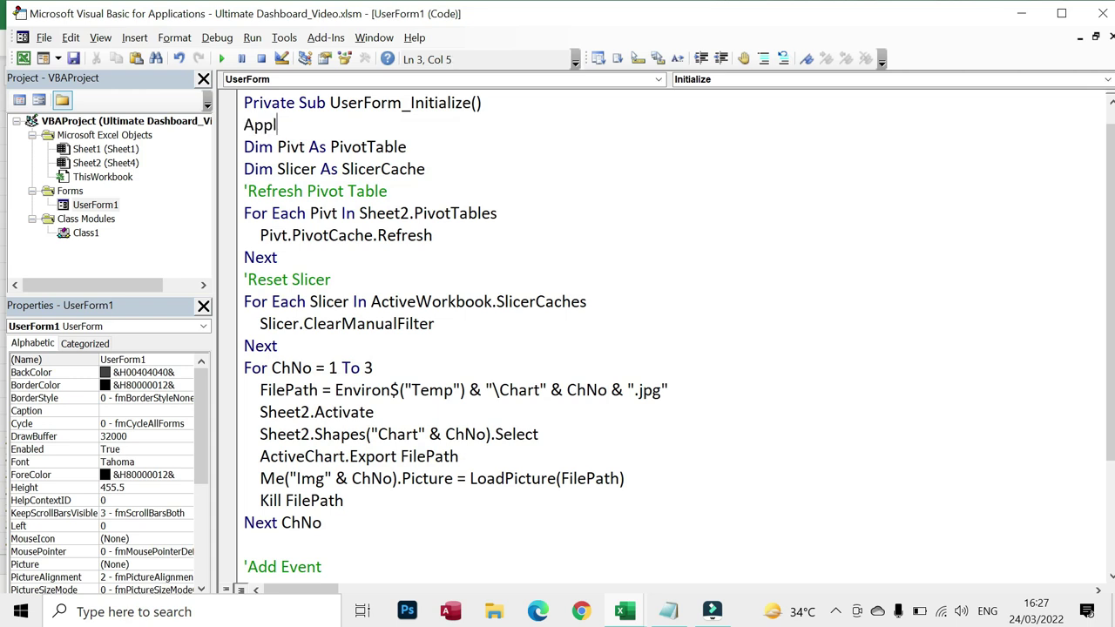
text(ication.visi = false)
key(Tab)
scroll(671, 331, down, 2)
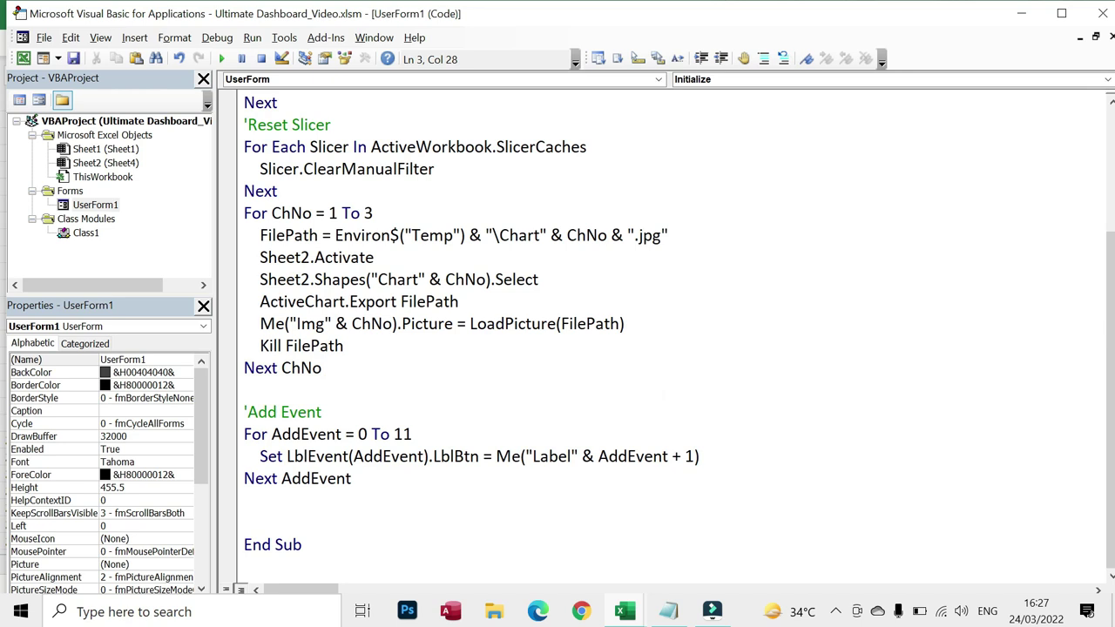
click(261, 521)
text(Excel)
key(BackSpace)
key(BackSpace)
key(BackSpace)
key(BackSpace)
key(BackSpace)
Create a UserForm_QueryClose handler setting Application.Visible = True, then run the dashboard.
click(871, 79)
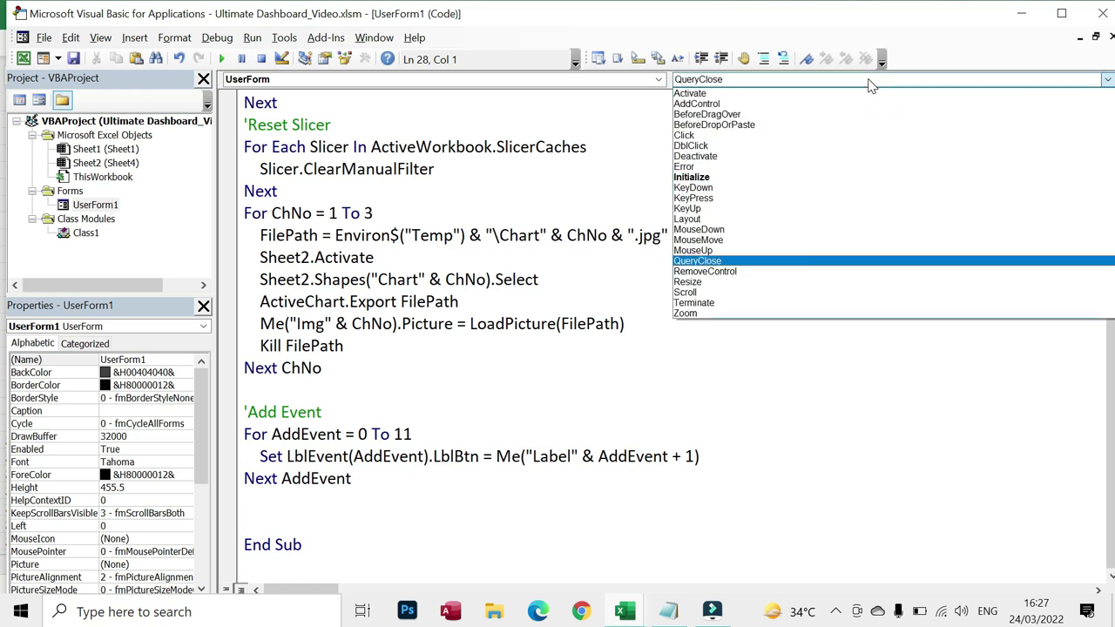
key(Return)
text(application.visi )
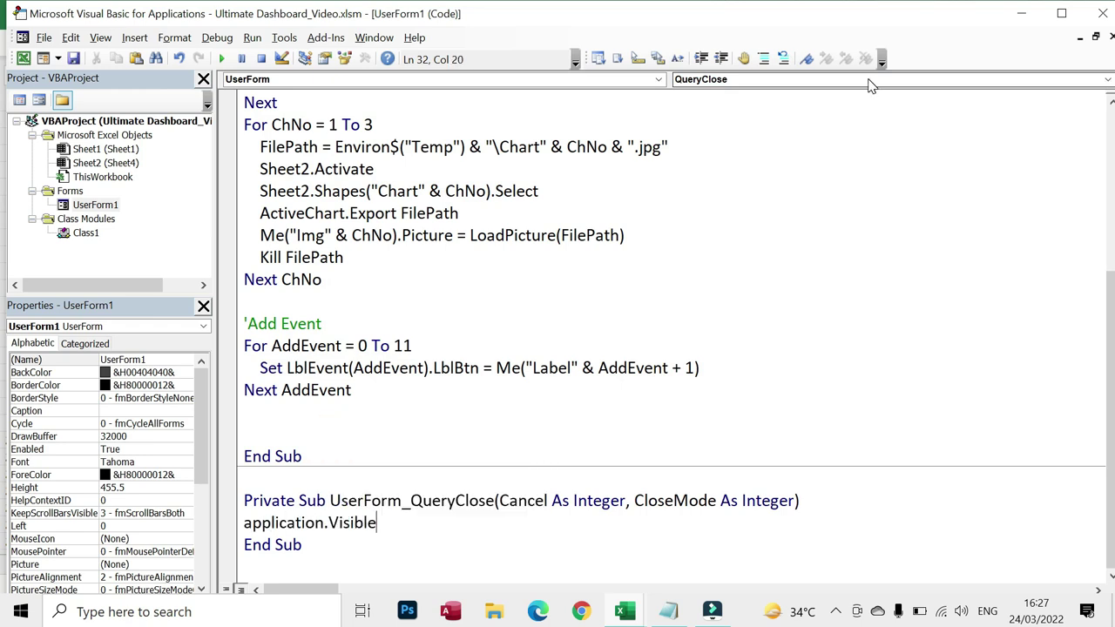
text(= t)
key(Tab)
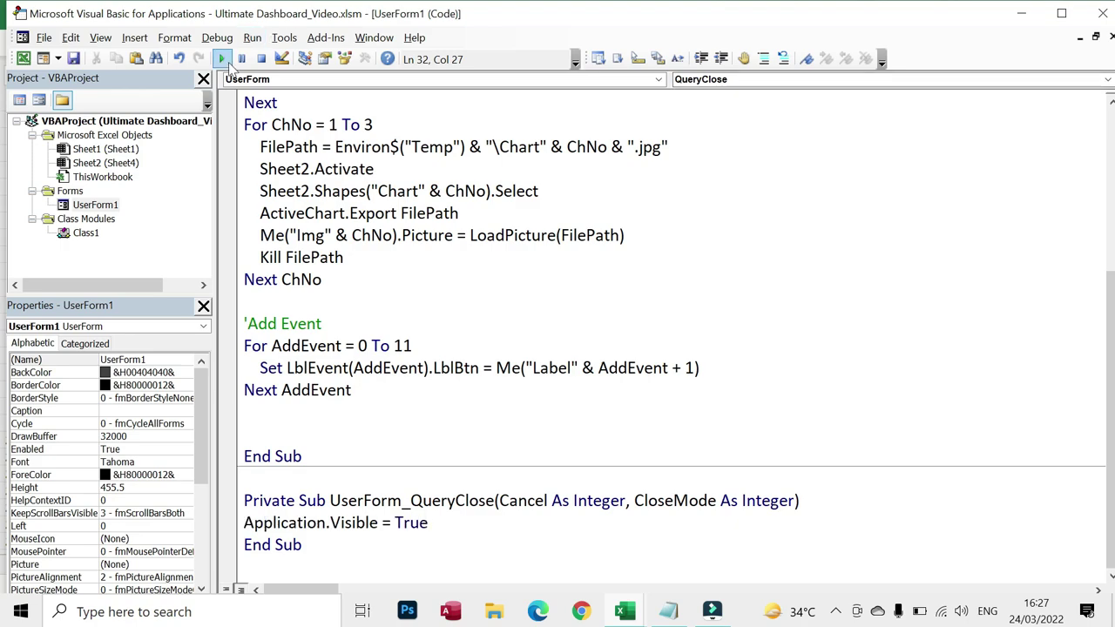
click(221, 59)
click(1028, 17)
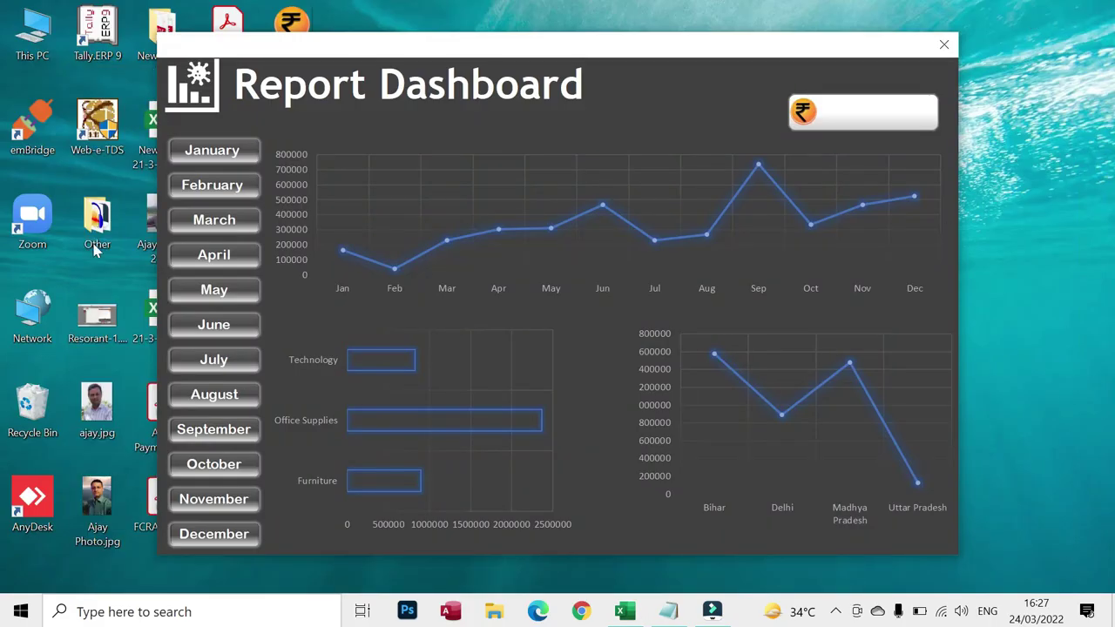
Remove January, February, and July through December from the dashboard charts.
click(225, 161)
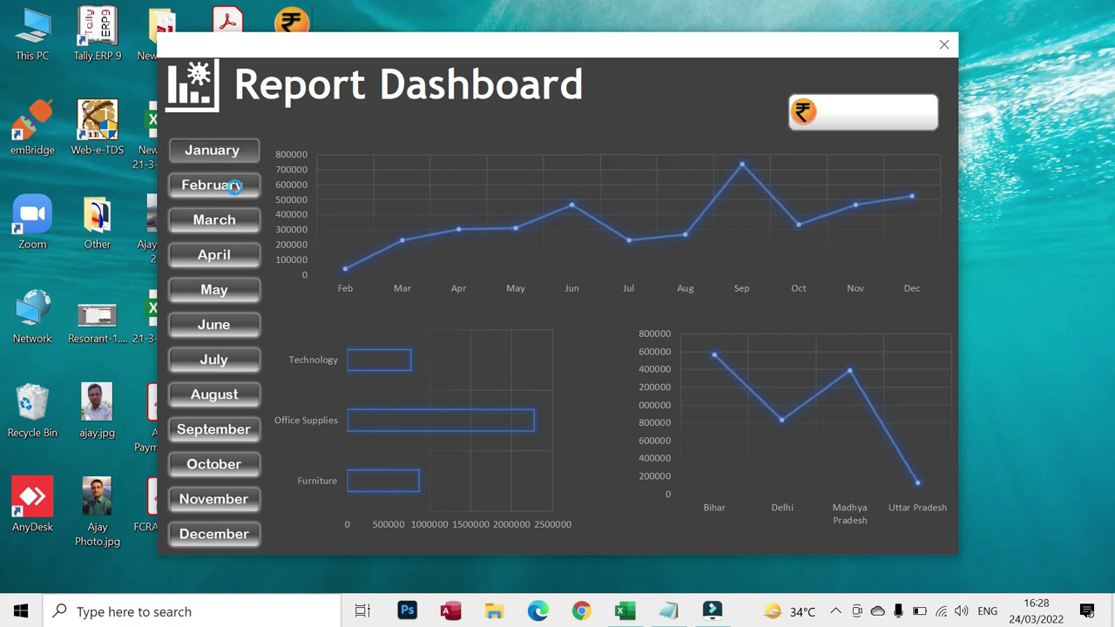
click(231, 186)
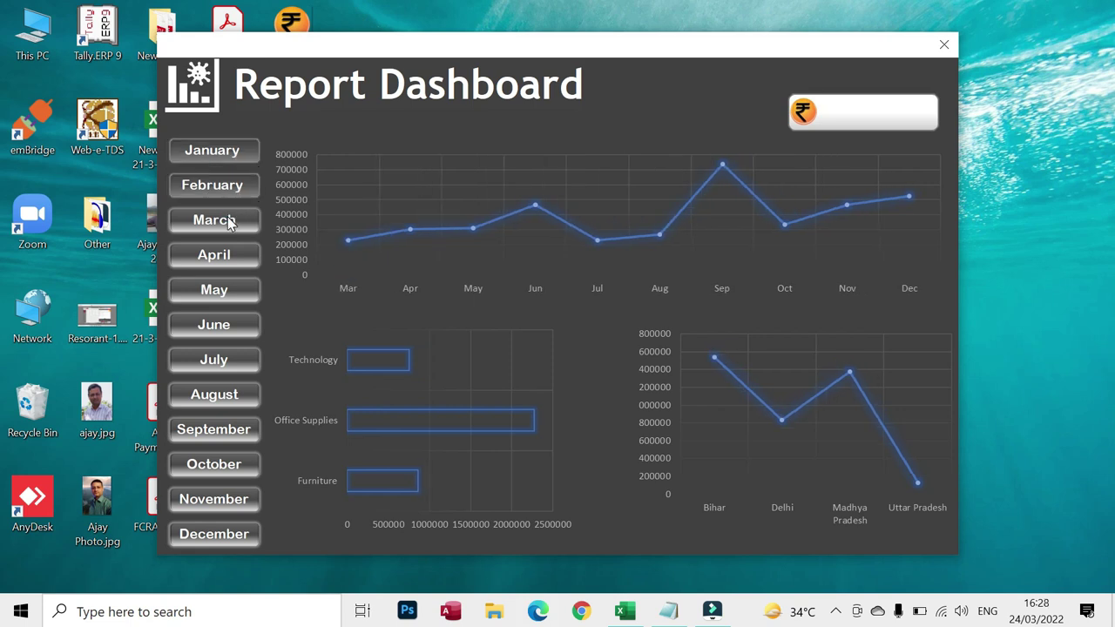
click(222, 535)
click(220, 502)
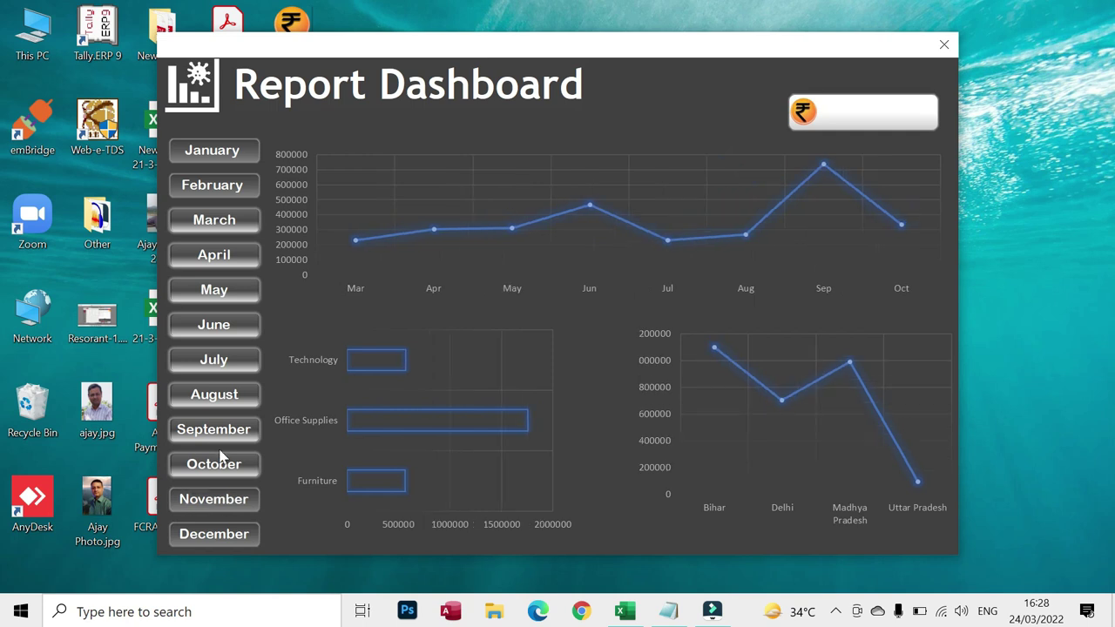
click(228, 464)
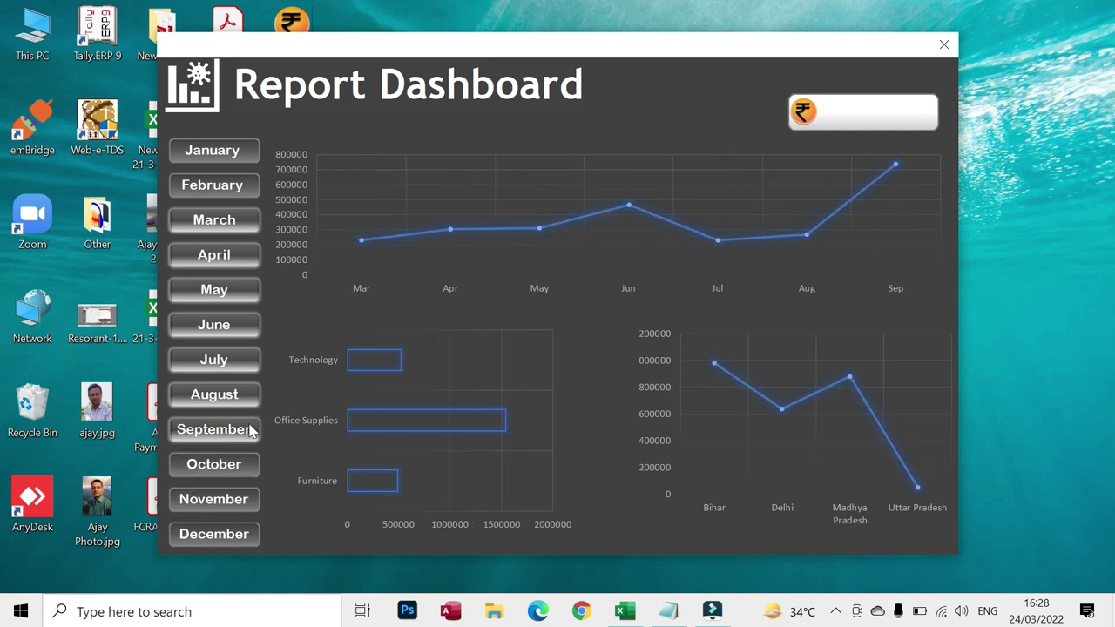
click(220, 395)
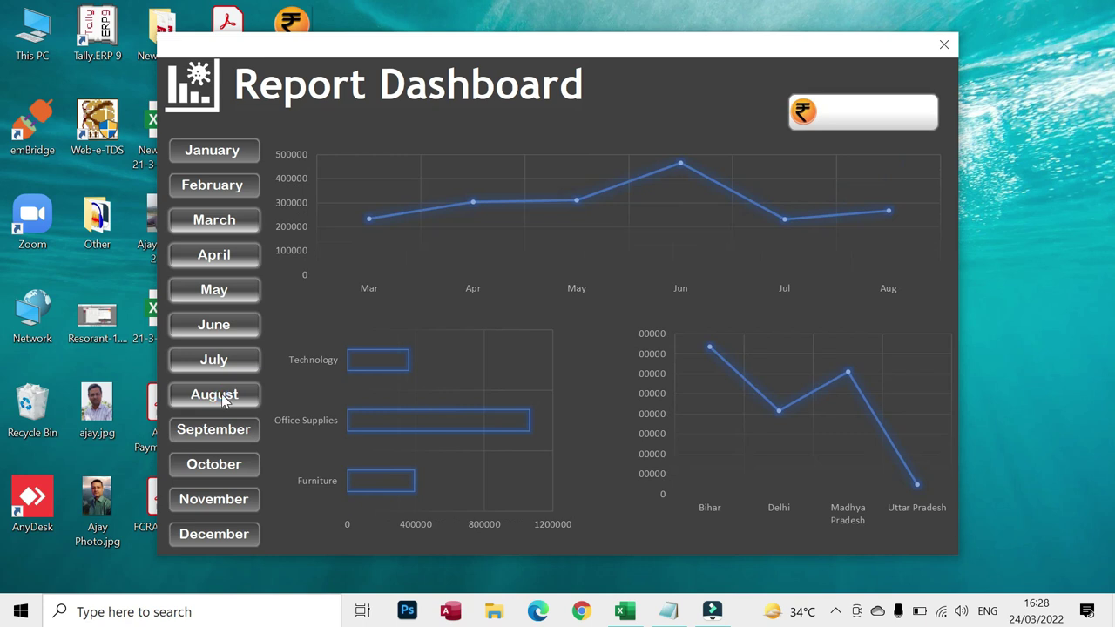
click(230, 363)
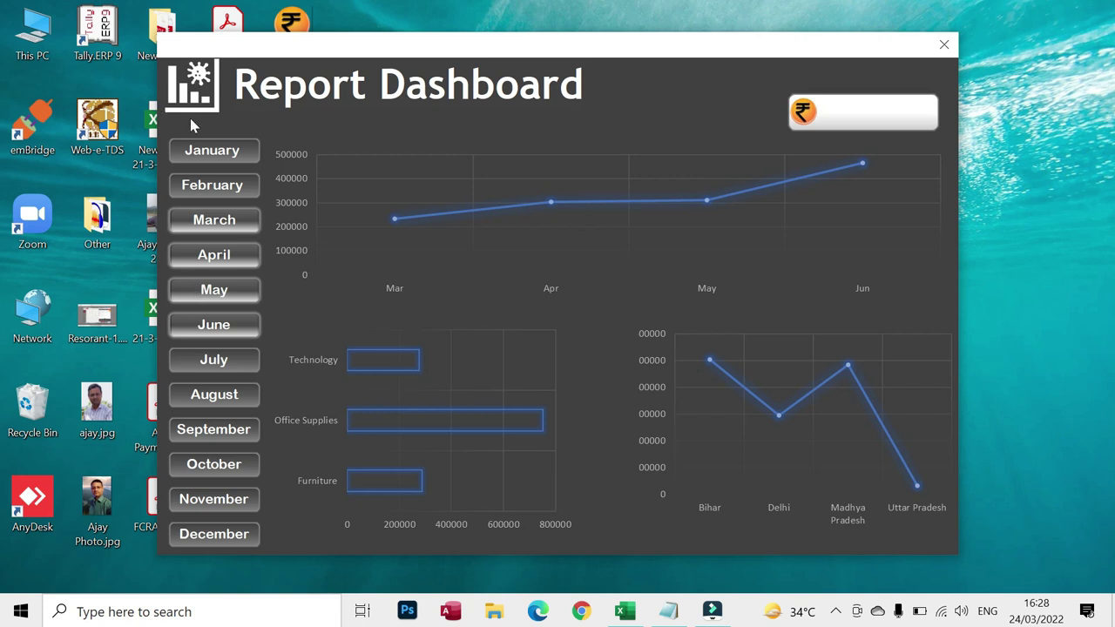
Add January, February and July back to the charts, then close the dashboard.
click(223, 153)
click(241, 187)
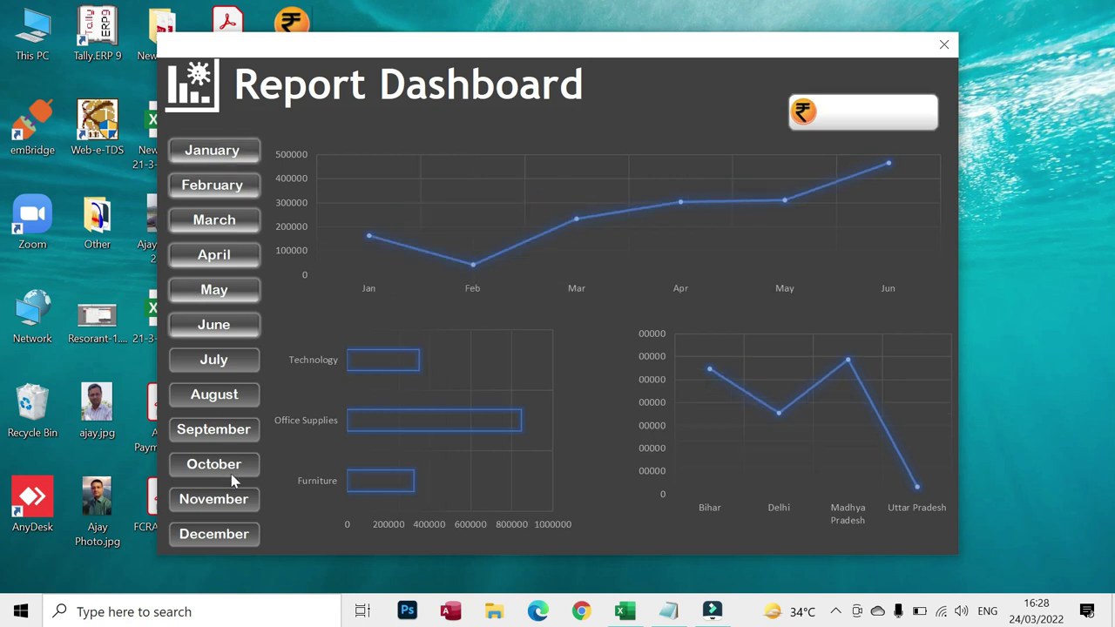
click(235, 362)
click(239, 399)
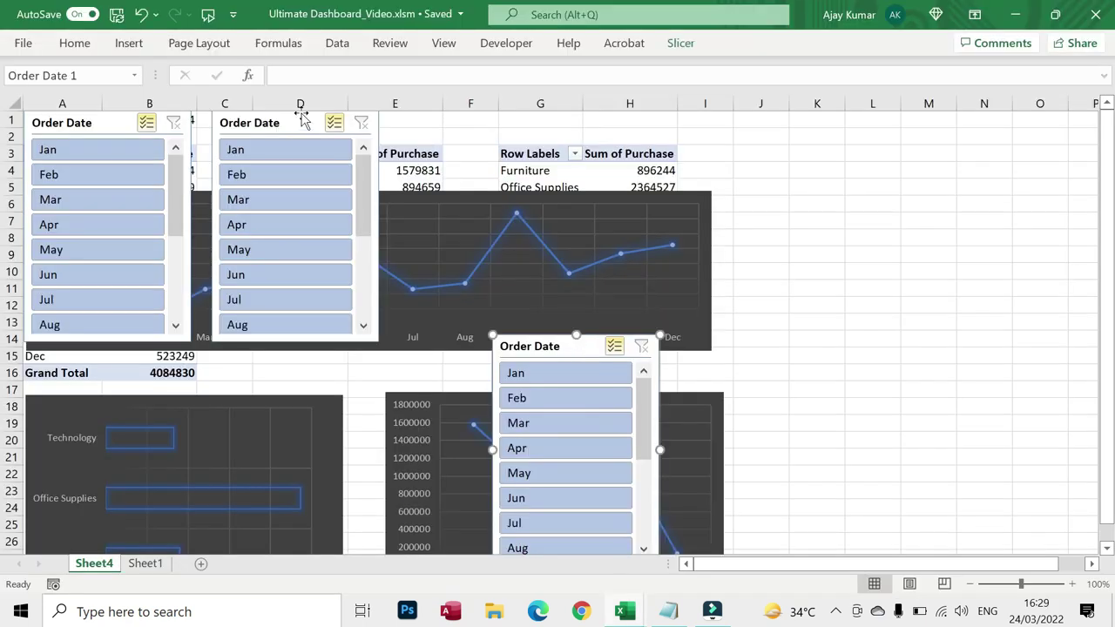
Move both Order Date slicers and the monthly line chart down to uncover the pivot tables.
drag(303, 120, 404, 346)
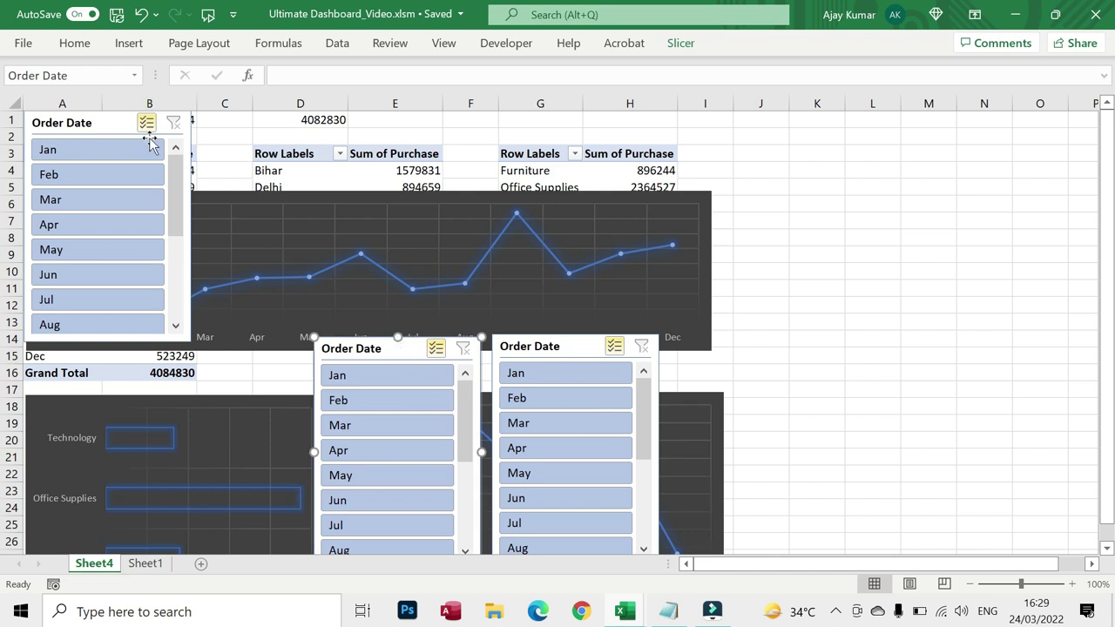
drag(113, 122, 221, 385)
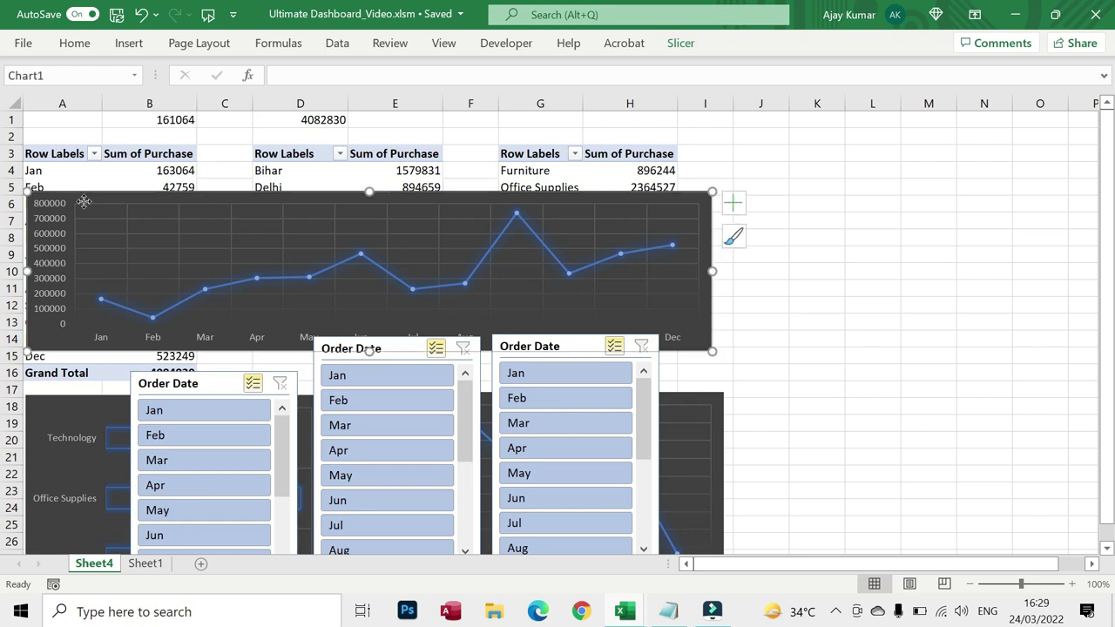
drag(83, 199, 89, 410)
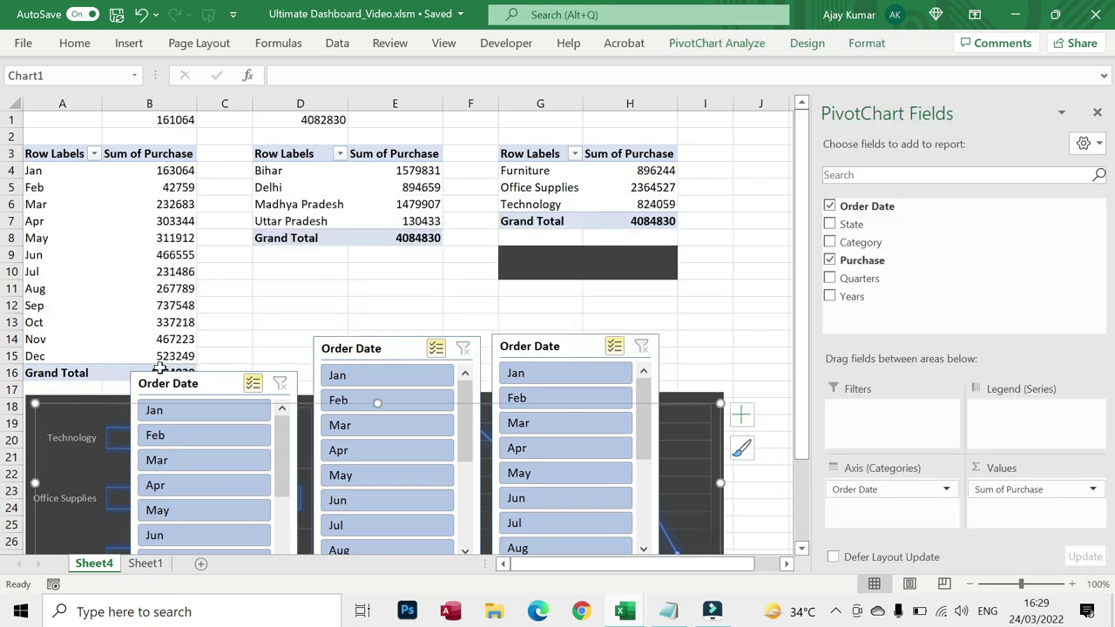
Enter =GETPIVOTDATA("Purchase",$A$3) in B1 to return 4084830, then open the VBA editor.
click(187, 124)
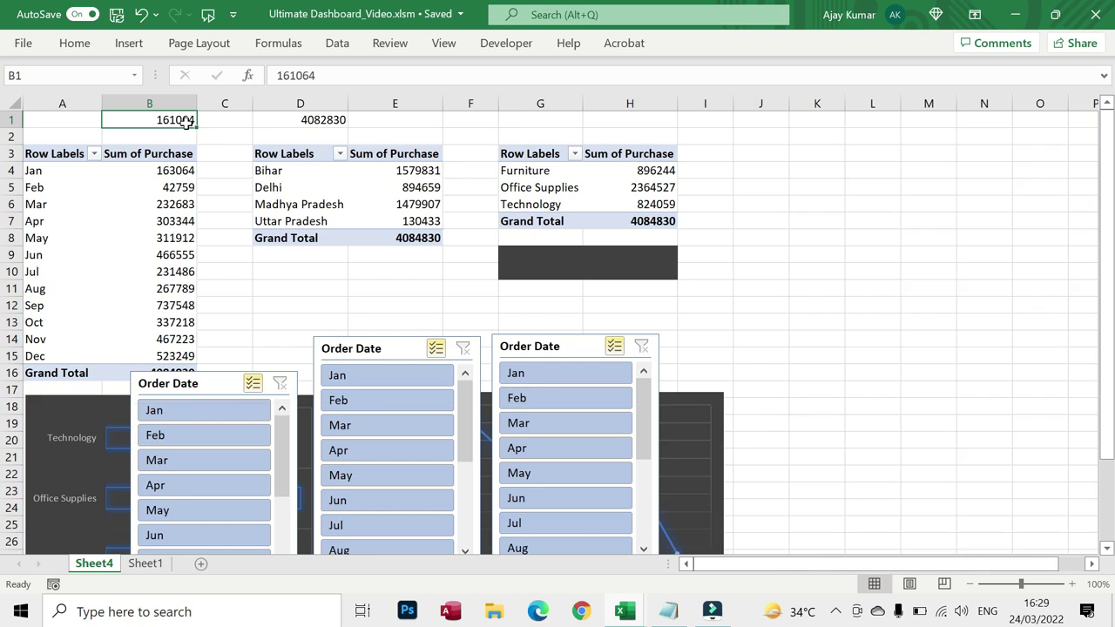
text(=)
click(126, 373)
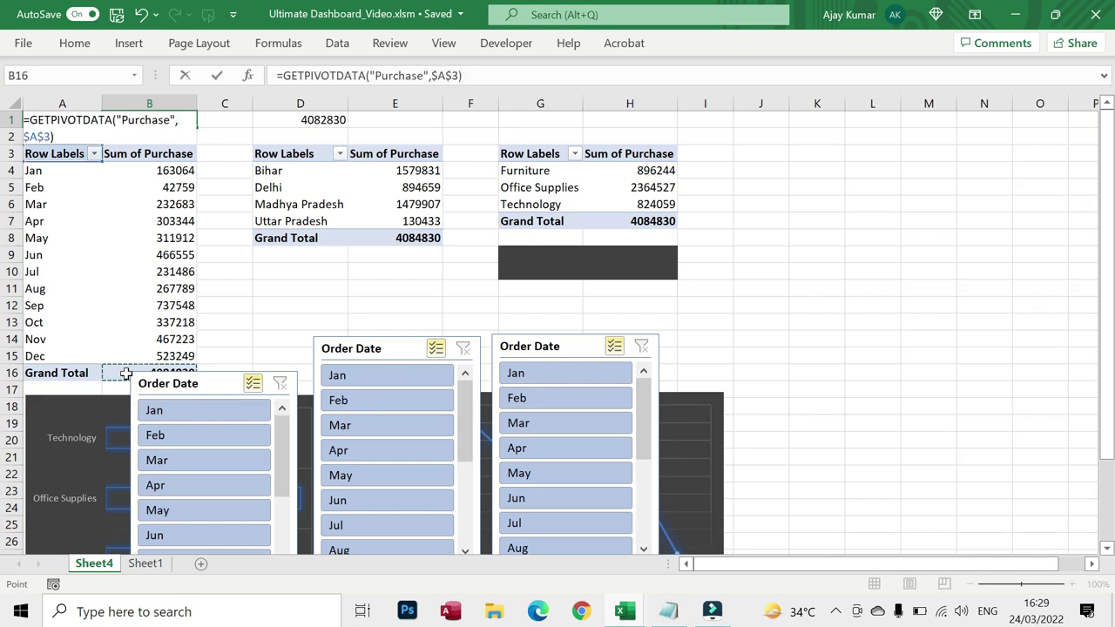
key(Return)
click(169, 120)
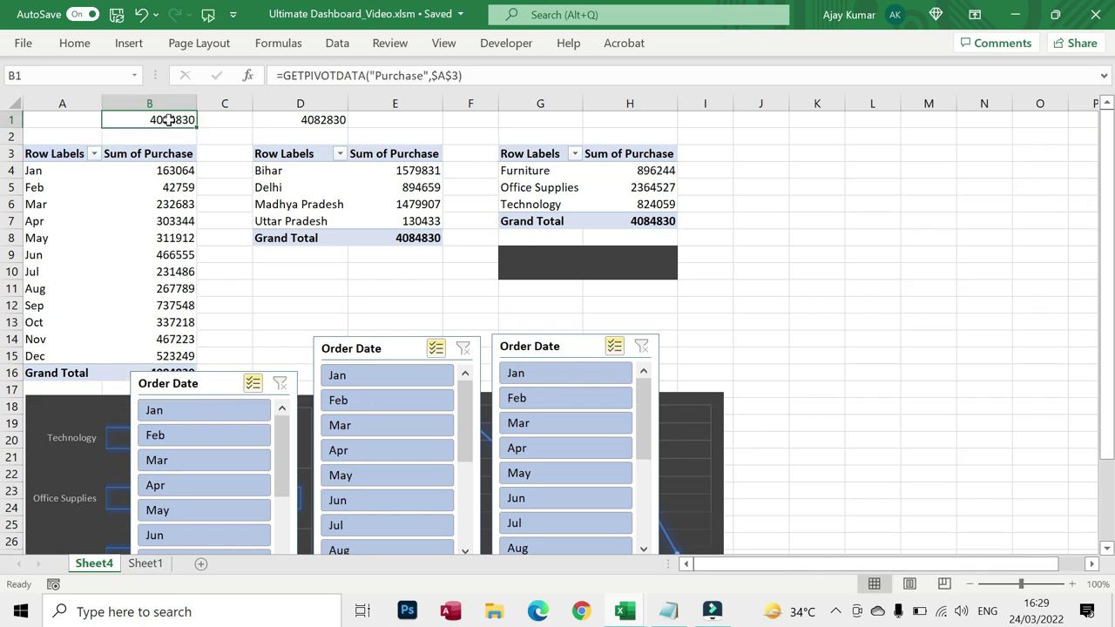
key(alt+F11)
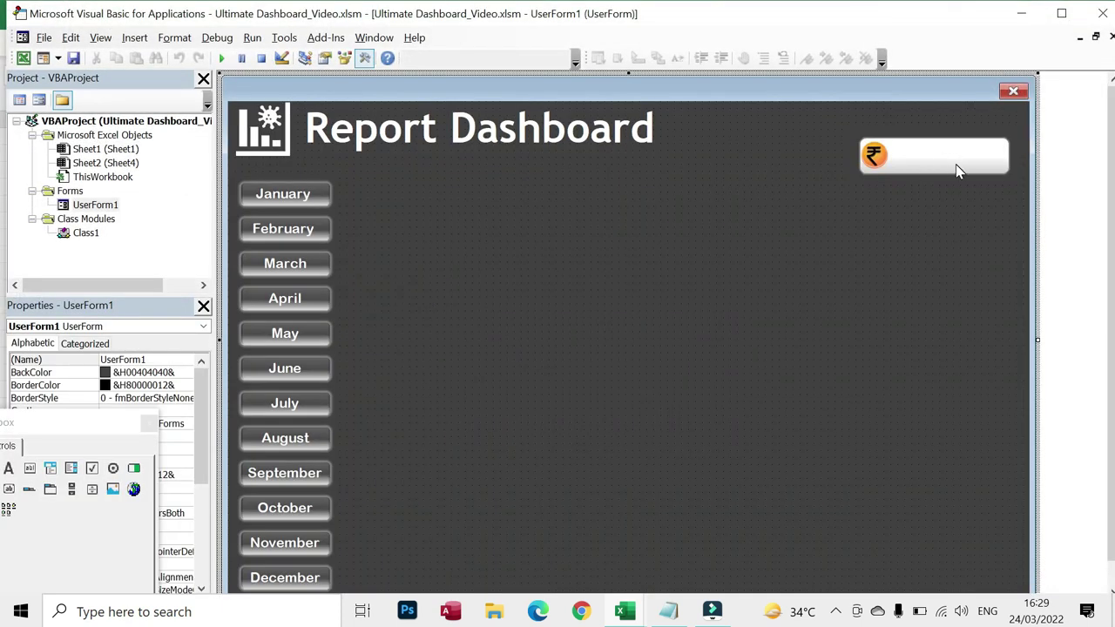
Check the TotSale label and Class1 code, then bring up UserForm1's Initialize procedure for editing.
click(972, 167)
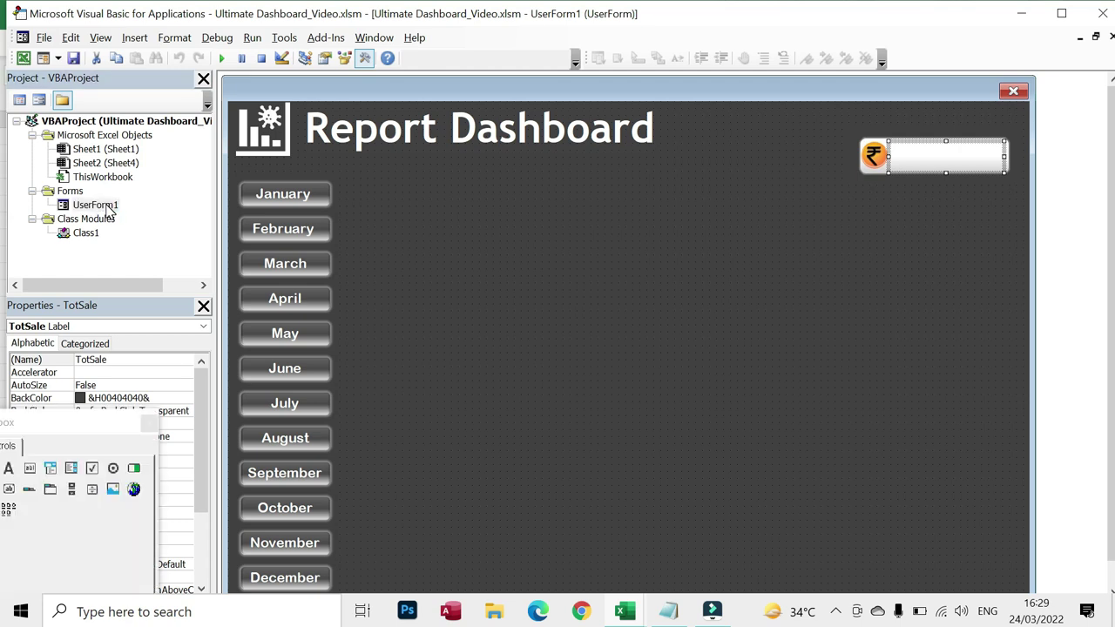
key(F7)
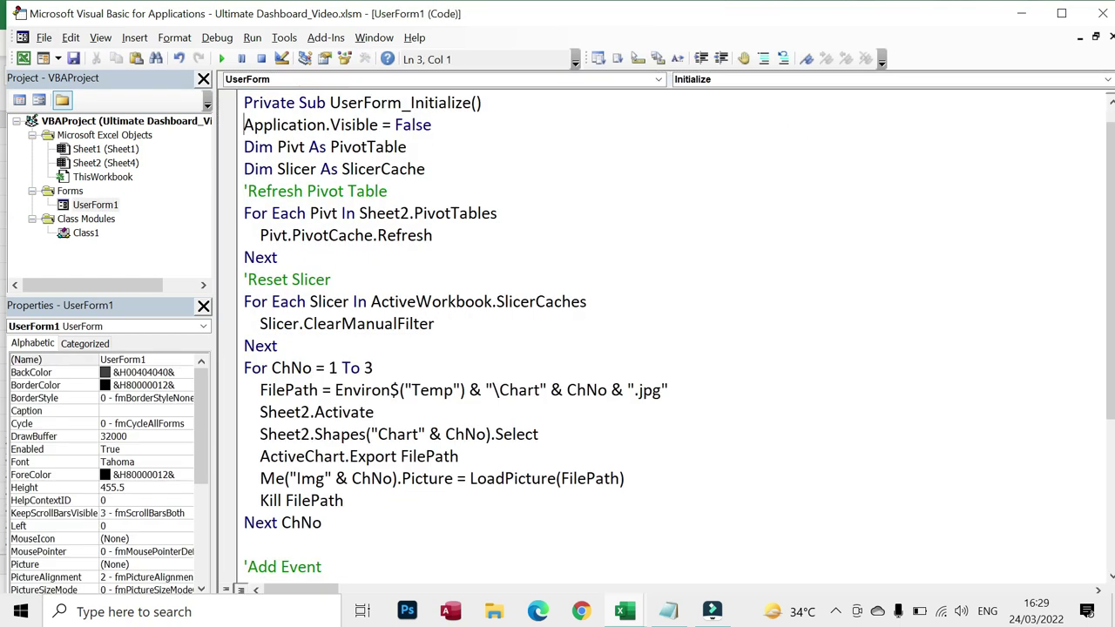
double_click(97, 205)
click(947, 161)
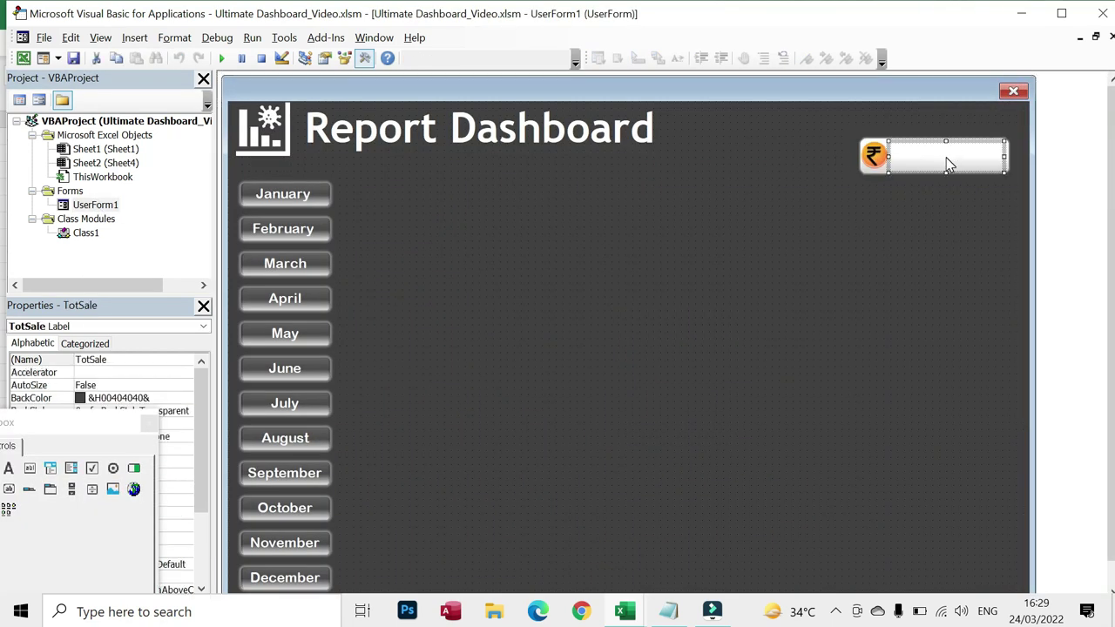
double_click(76, 235)
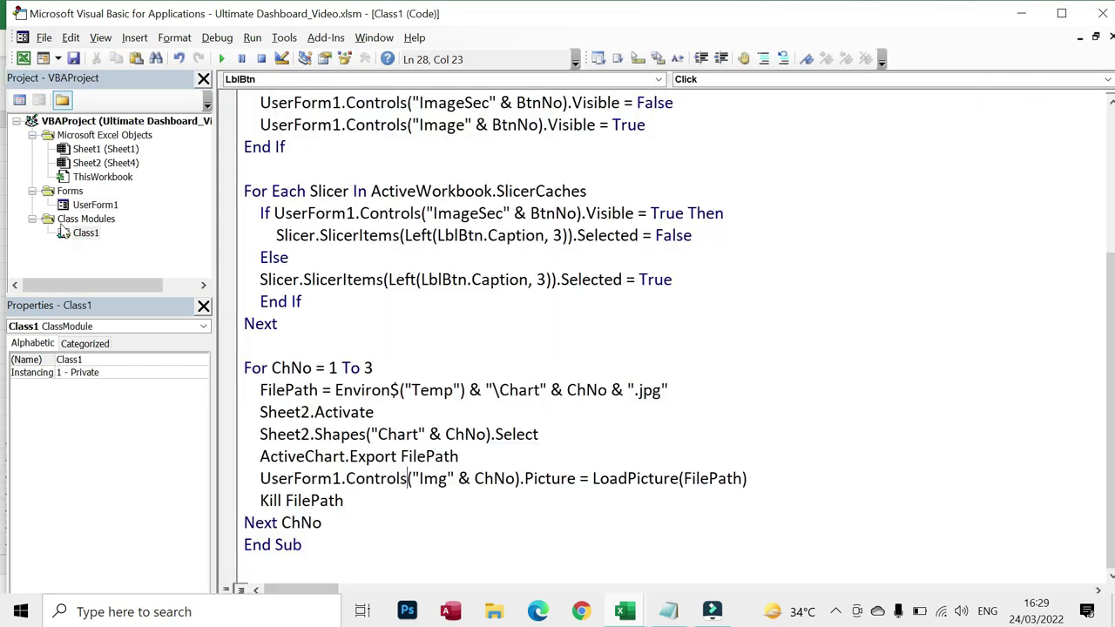
double_click(113, 209)
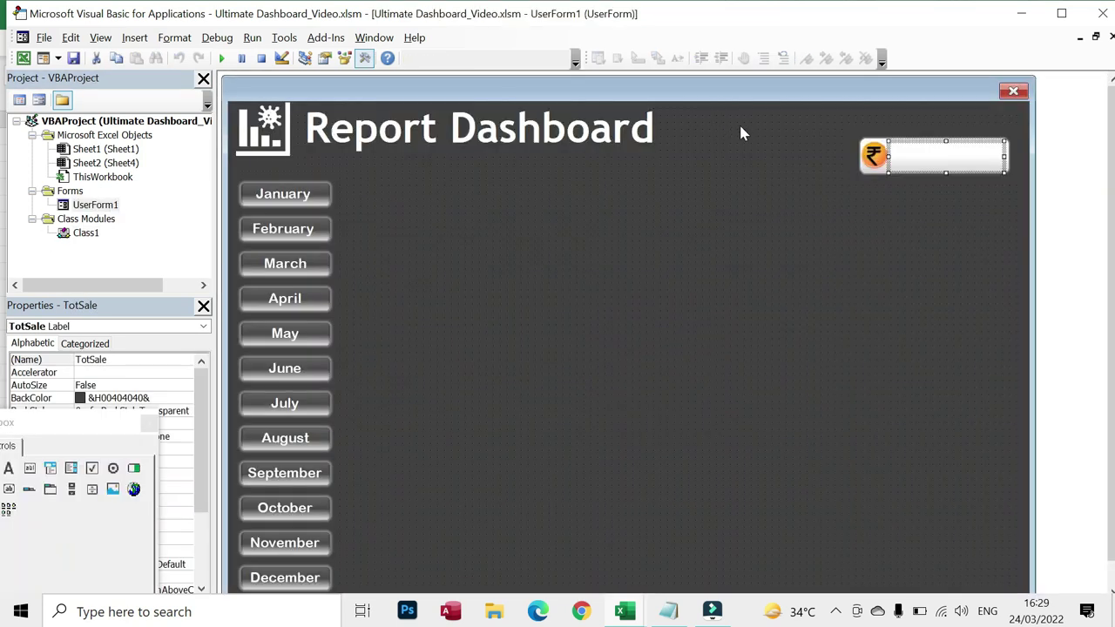
key(F7)
click(278, 346)
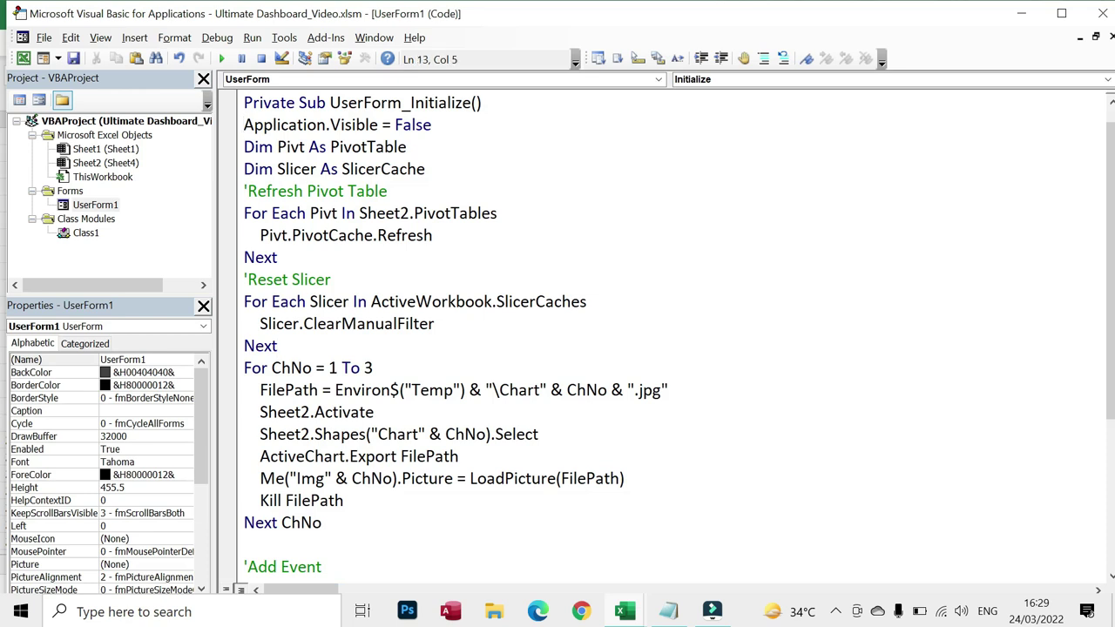
Add Me.TotSale = Format(Sheet2.Ragne("B1"), "STandard") after the chart loop in UserForm1's Initialize.
click(245, 544)
text(me.totSale = format)
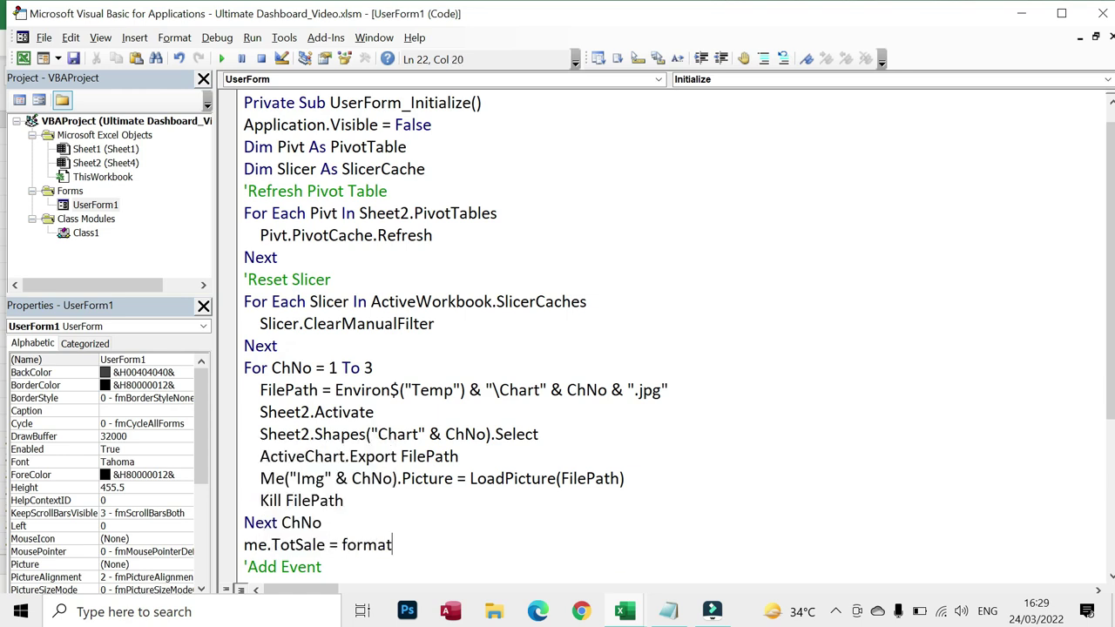
key(alt+F11)
key(alt+F11)
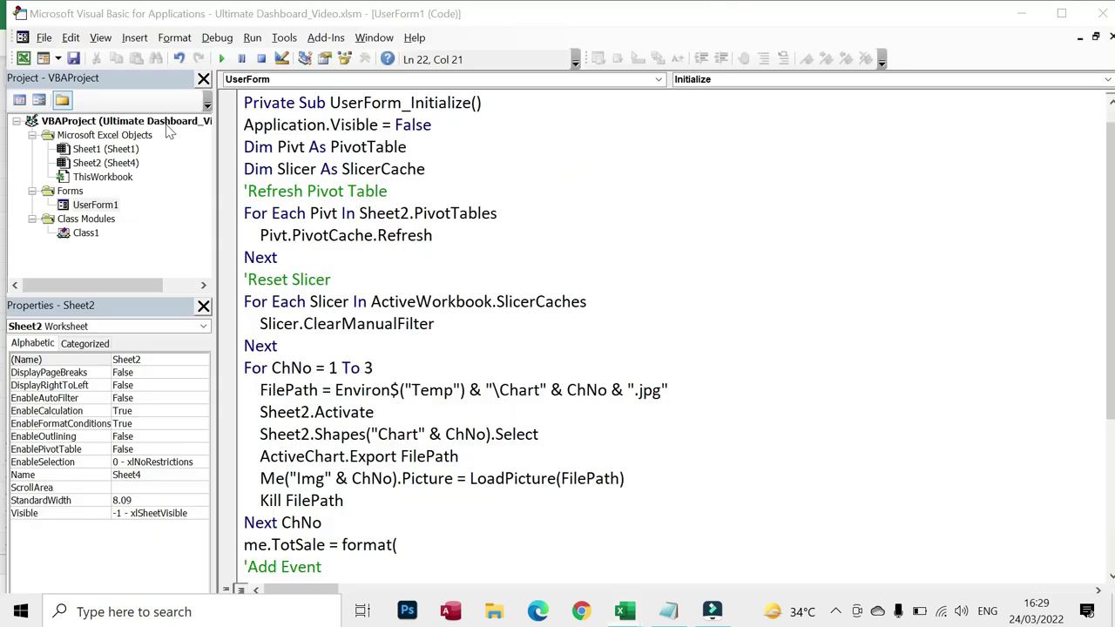
text(()
text(et2.Ragne()
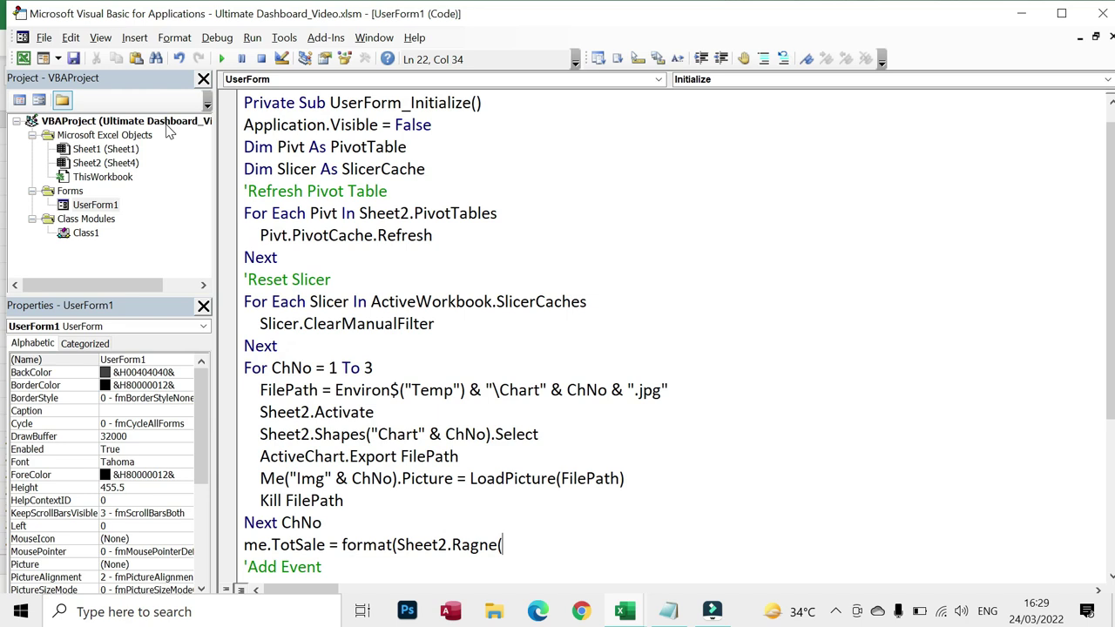
text("B1"), "STandard"))
key(Down)
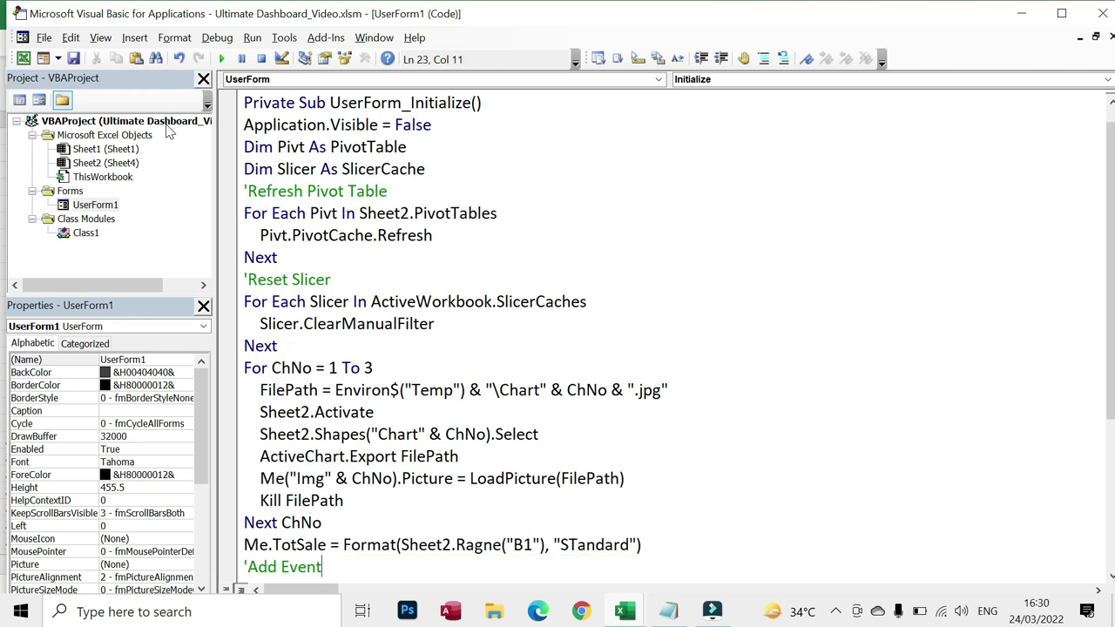
Paste the total-sales line into Class1's click handler before the chart loop.
drag(642, 544, 246, 544)
key(ctrl+c)
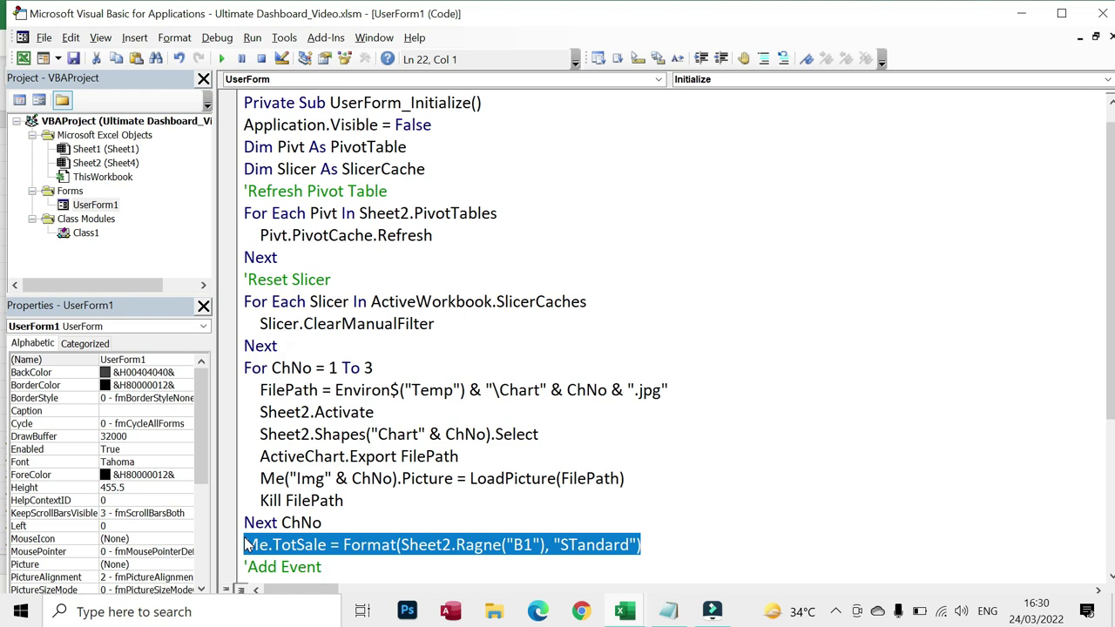
double_click(85, 232)
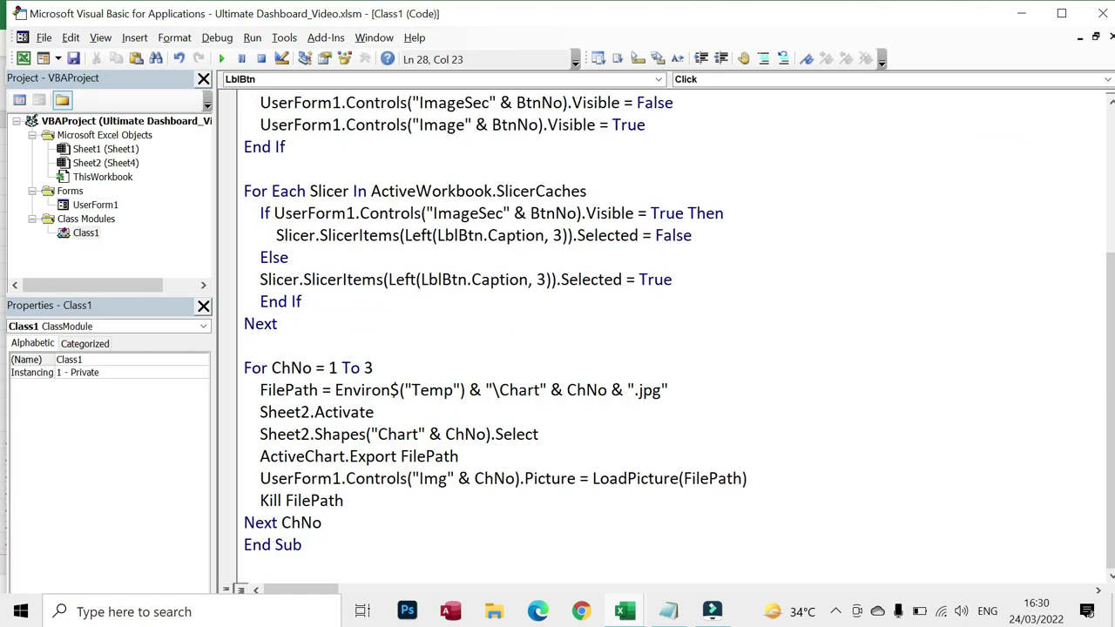
click(244, 346)
key(ctrl+v)
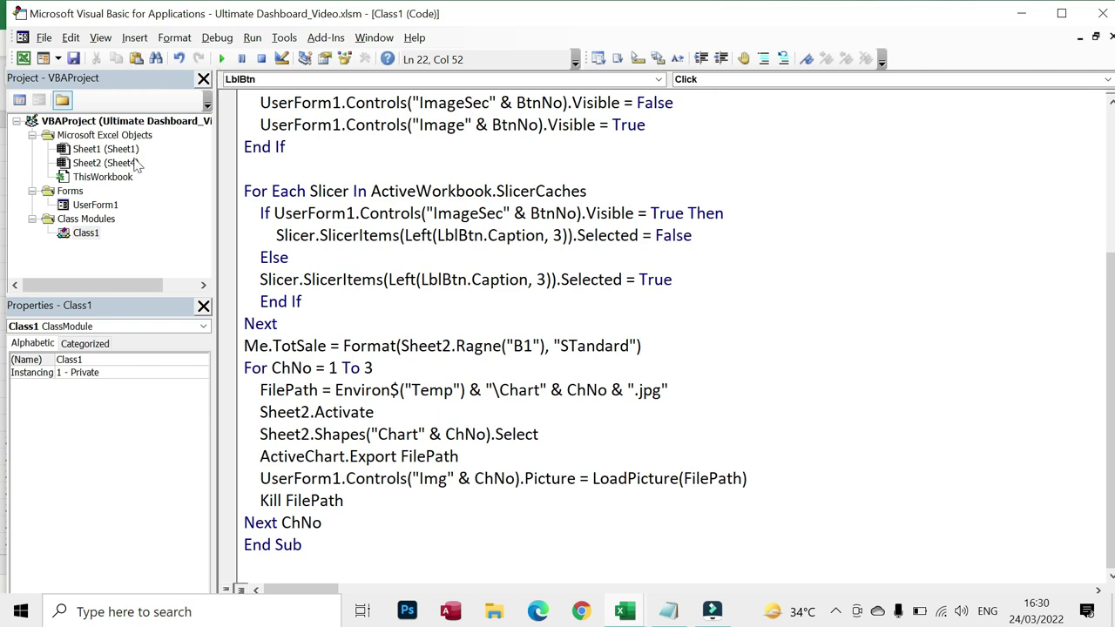
double_click(95, 205)
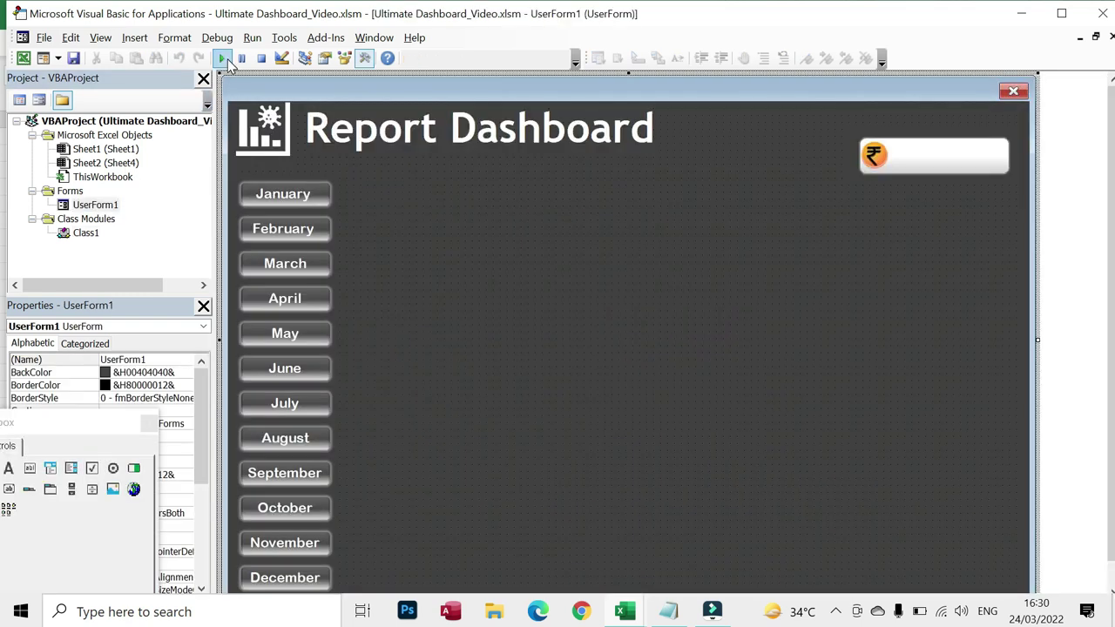
Run the form, dismiss the compile error, and correct the misspelled Ragne to Range.
click(221, 59)
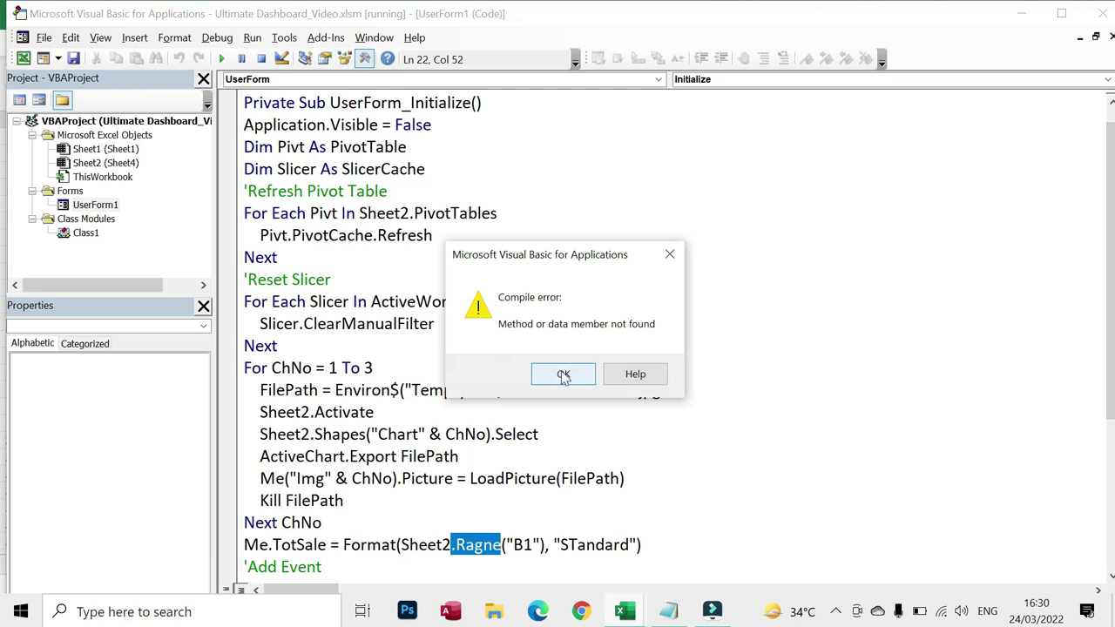
click(562, 374)
key(Right)
key(Right)
key(Right)
key(Right)
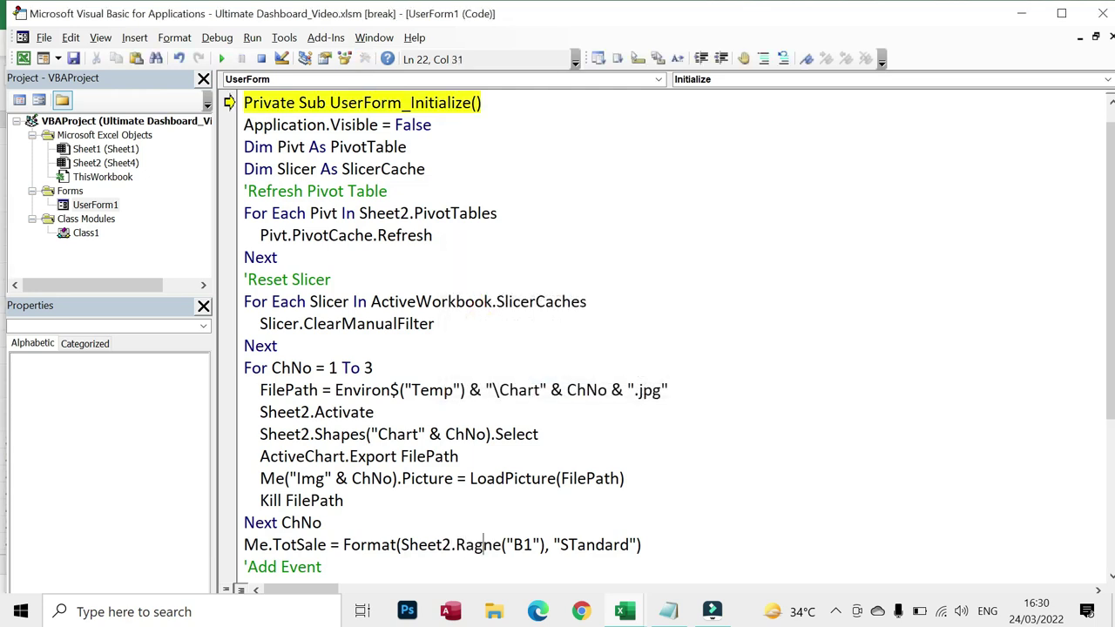
key(BackSpace)
key(Right)
text(g)
Rerun the form and select the faulty Me reference in Class1's total line.
double_click(85, 233)
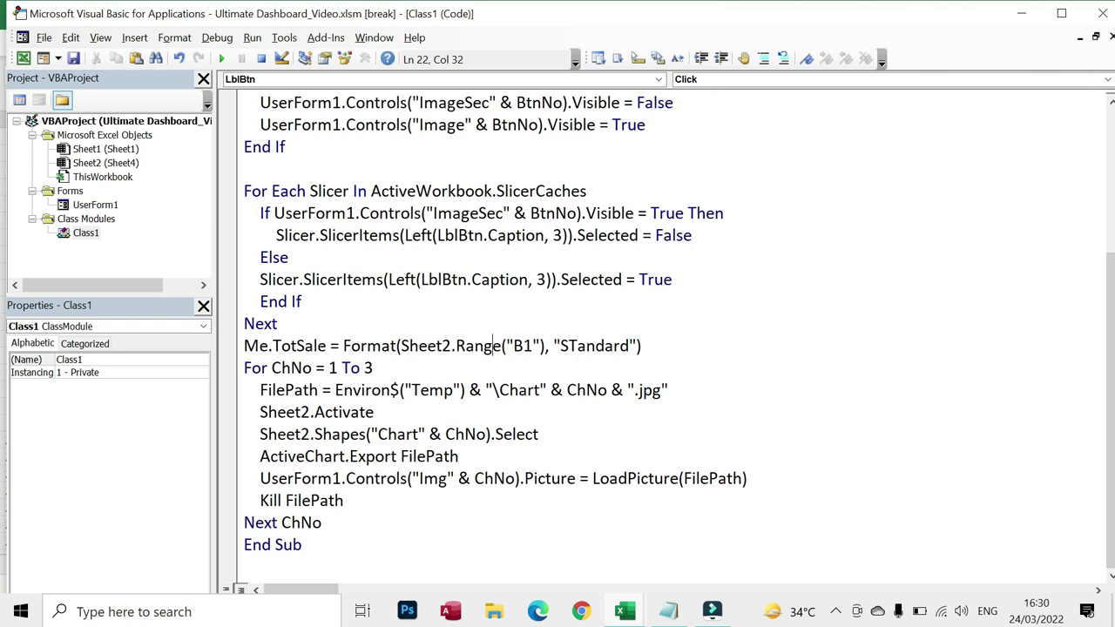
key(F5)
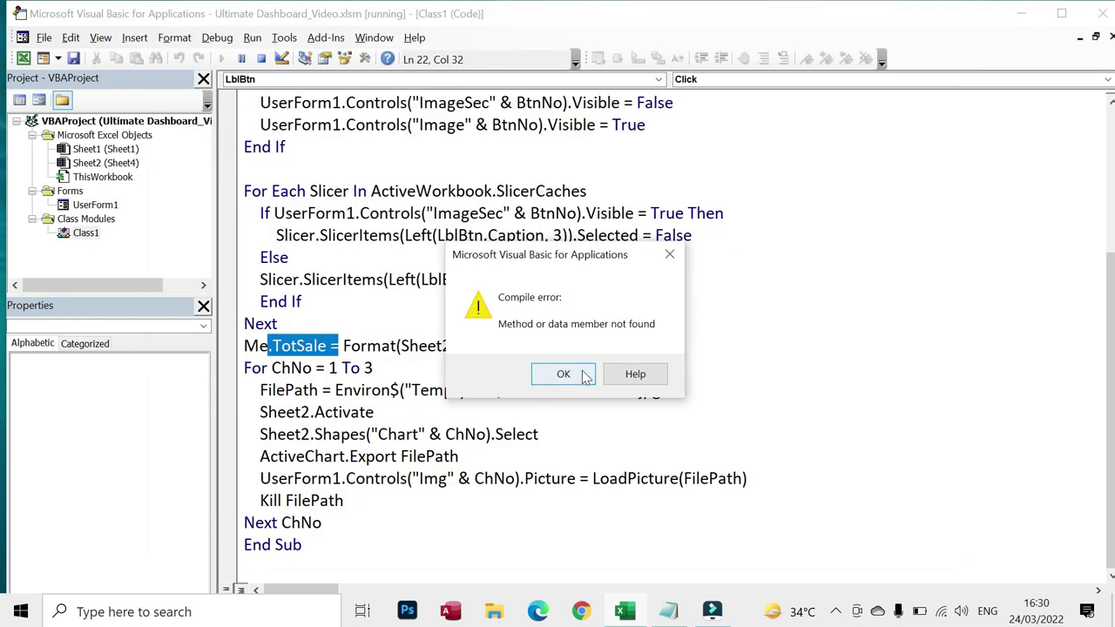
click(563, 374)
click(273, 343)
double_click(256, 345)
Replace Me with UserForm1, run the dashboard, and toggle March, April and May off.
text(Use)
key(F5)
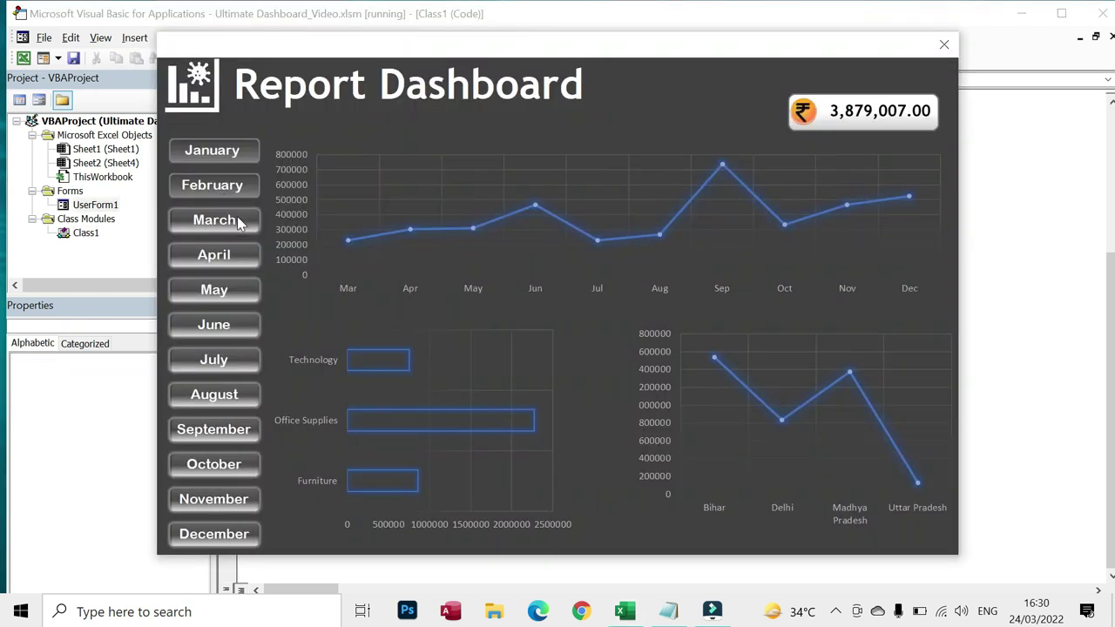
click(237, 218)
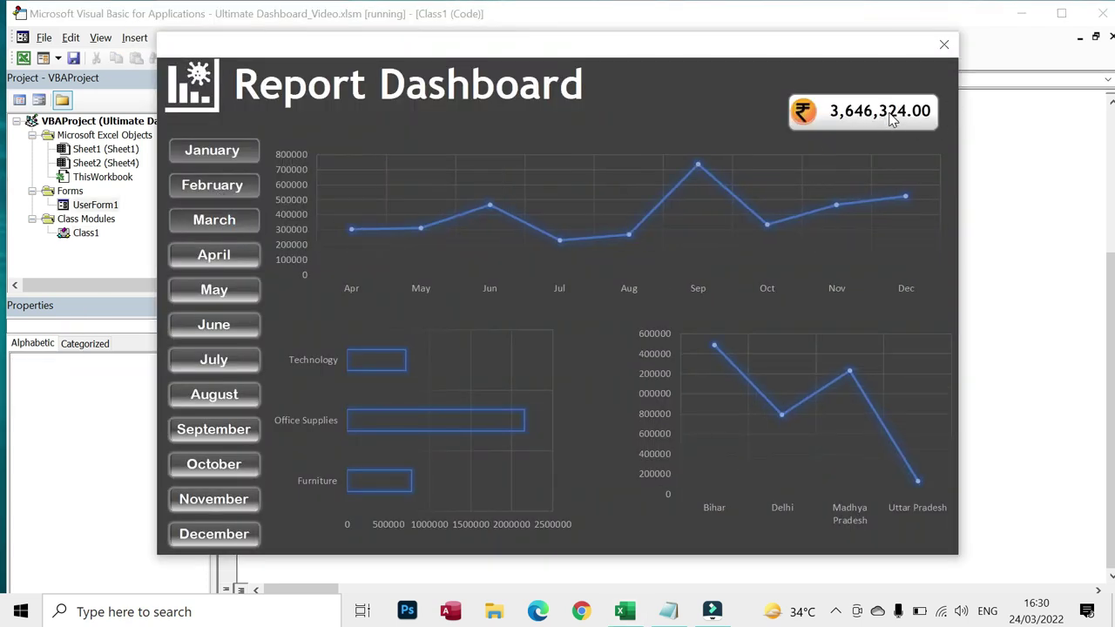
click(251, 259)
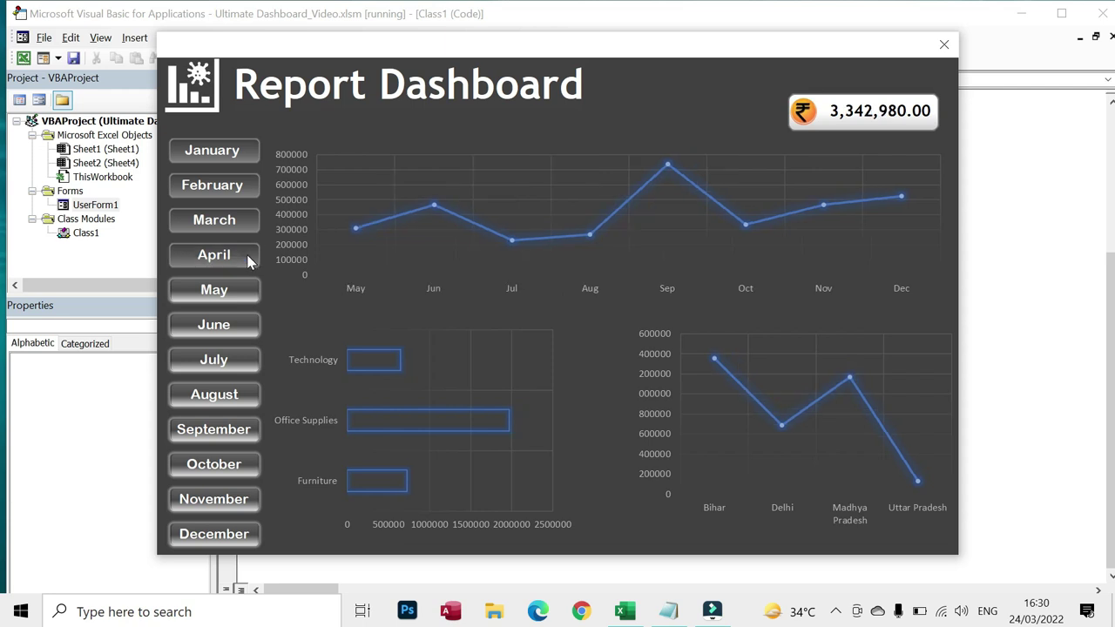
click(241, 296)
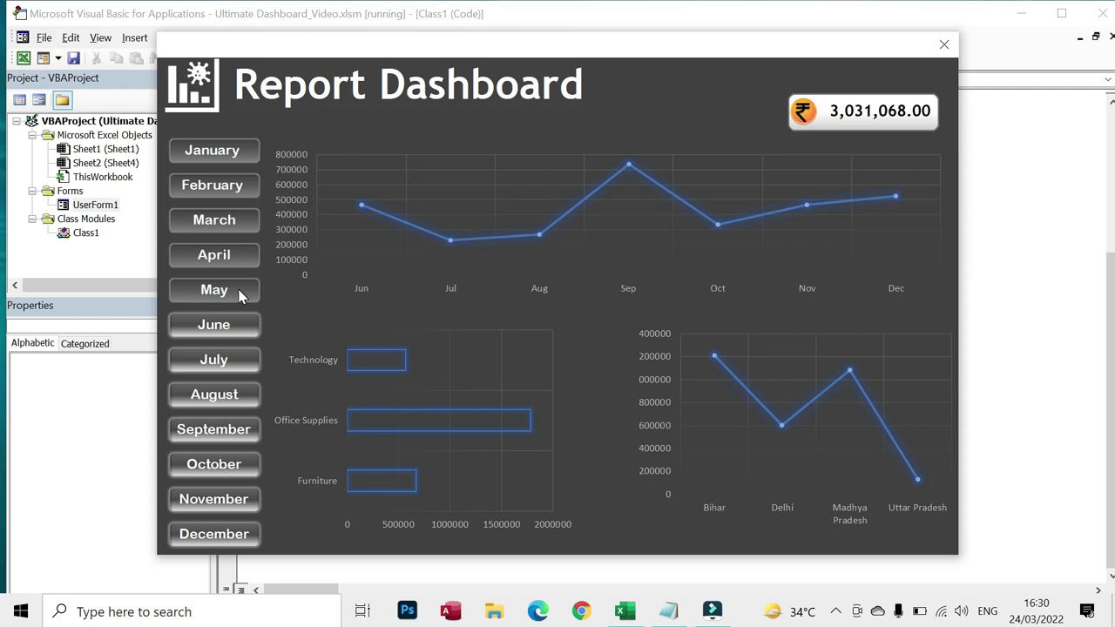
Toggle April and bring October, November and December back into the charts.
click(238, 255)
click(235, 474)
click(241, 507)
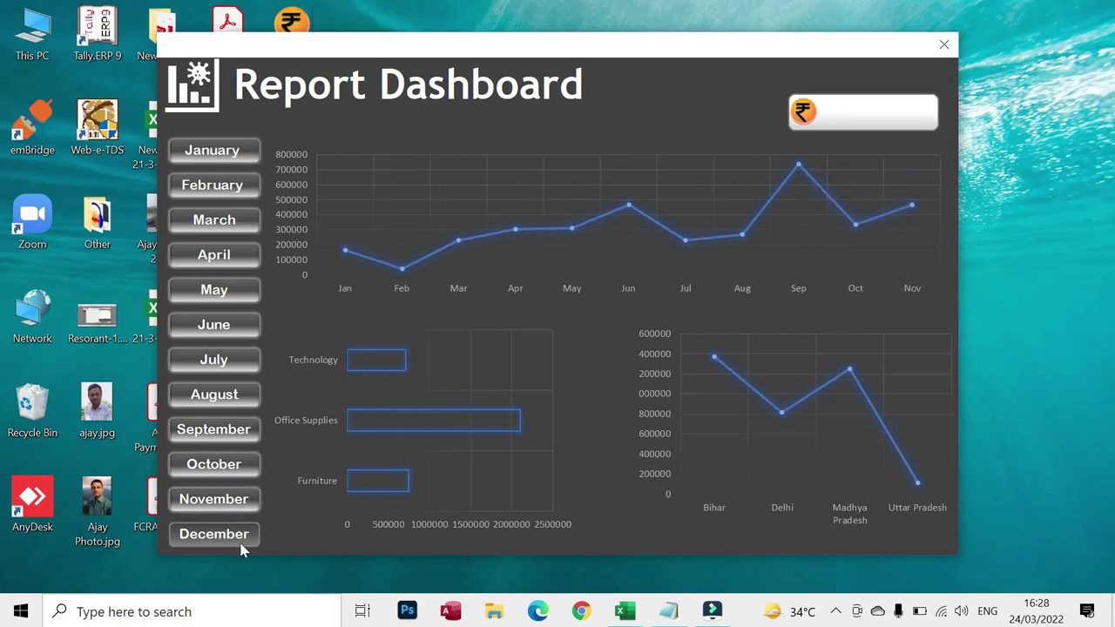
click(243, 540)
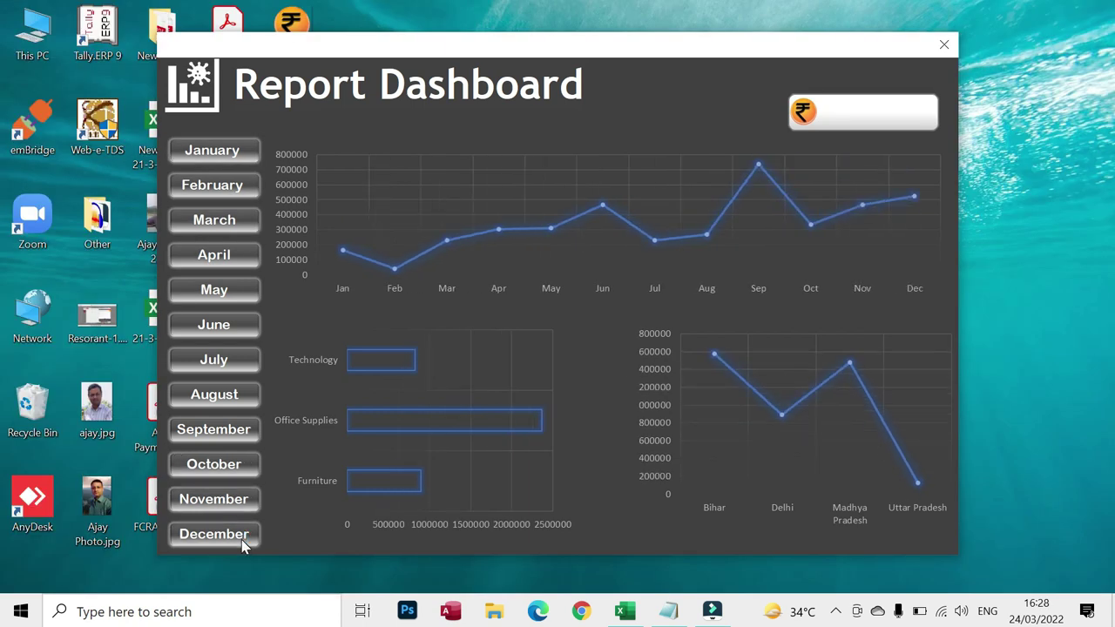